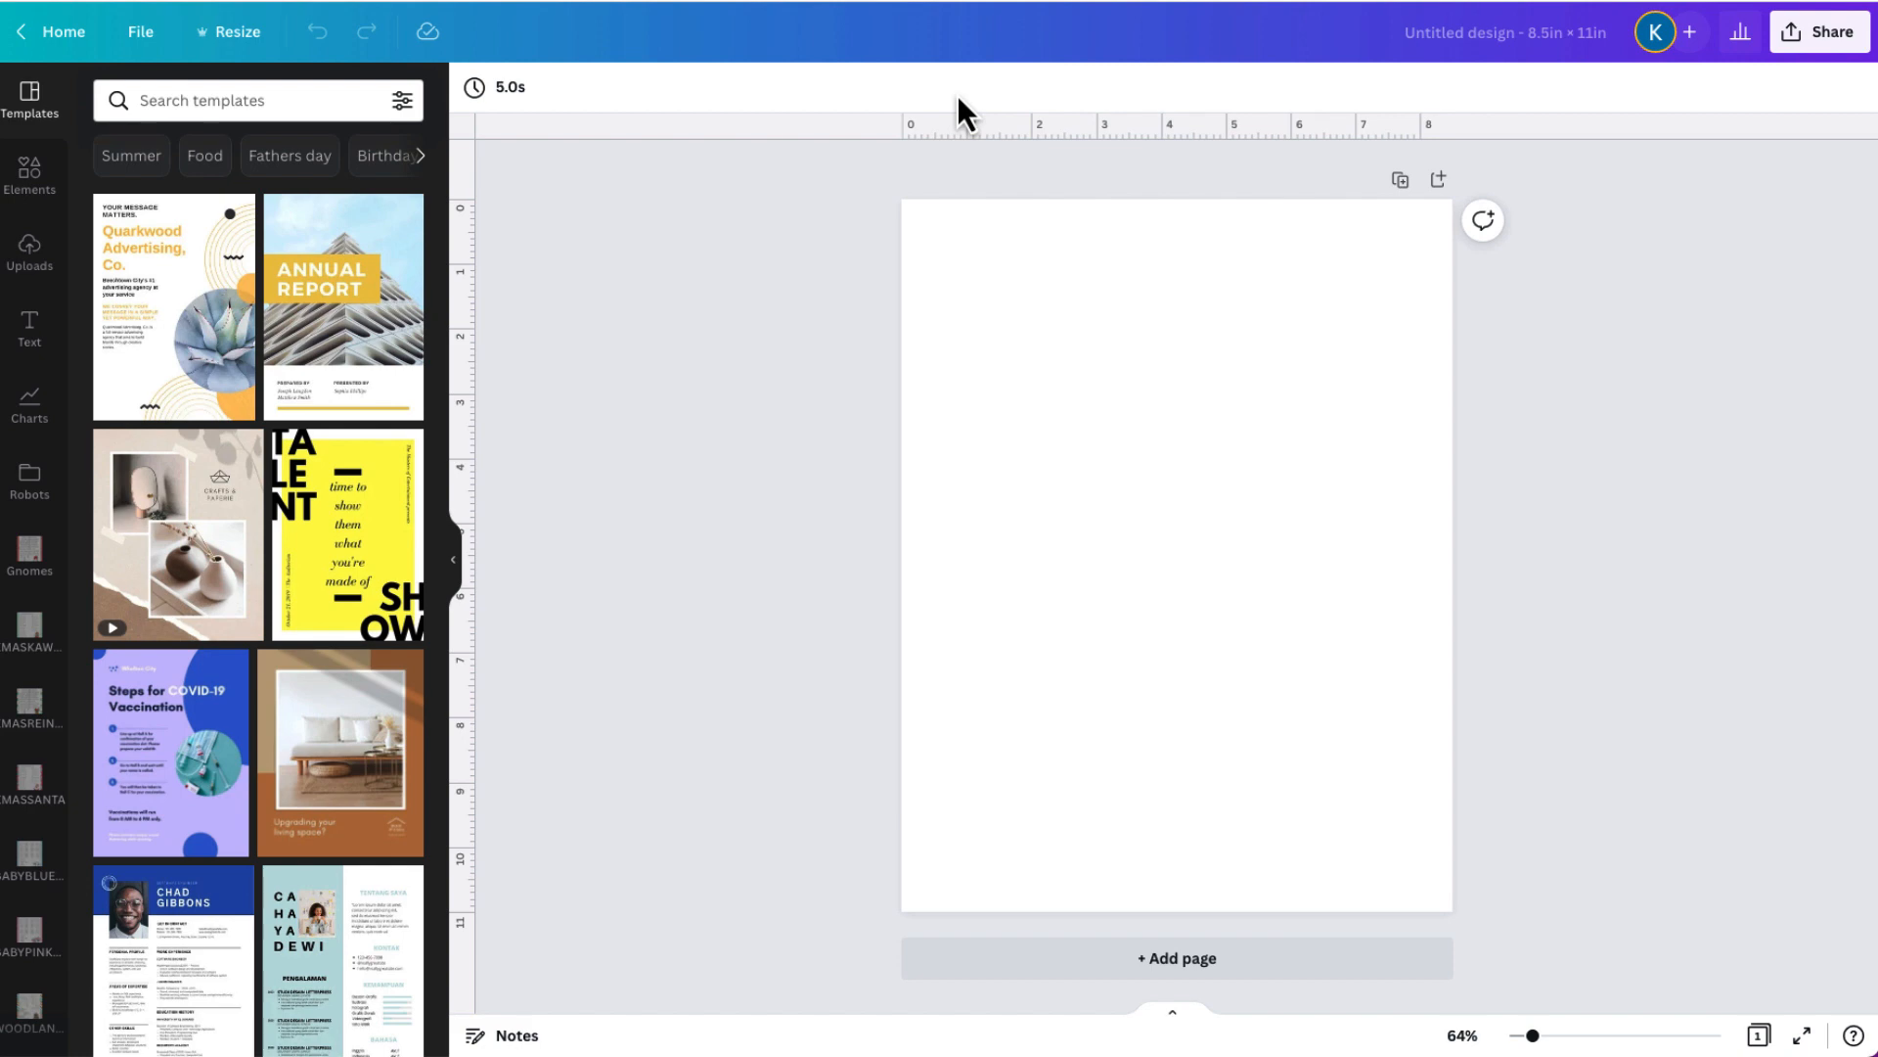
Search the elements for "line" and place a plain straight line about 1 inch below the page's top edge, extended to the 8-inch mark.
{"action": "left_click", "coordinate": [51, 191]}
{"action": "left_click", "coordinate": [223, 100]}
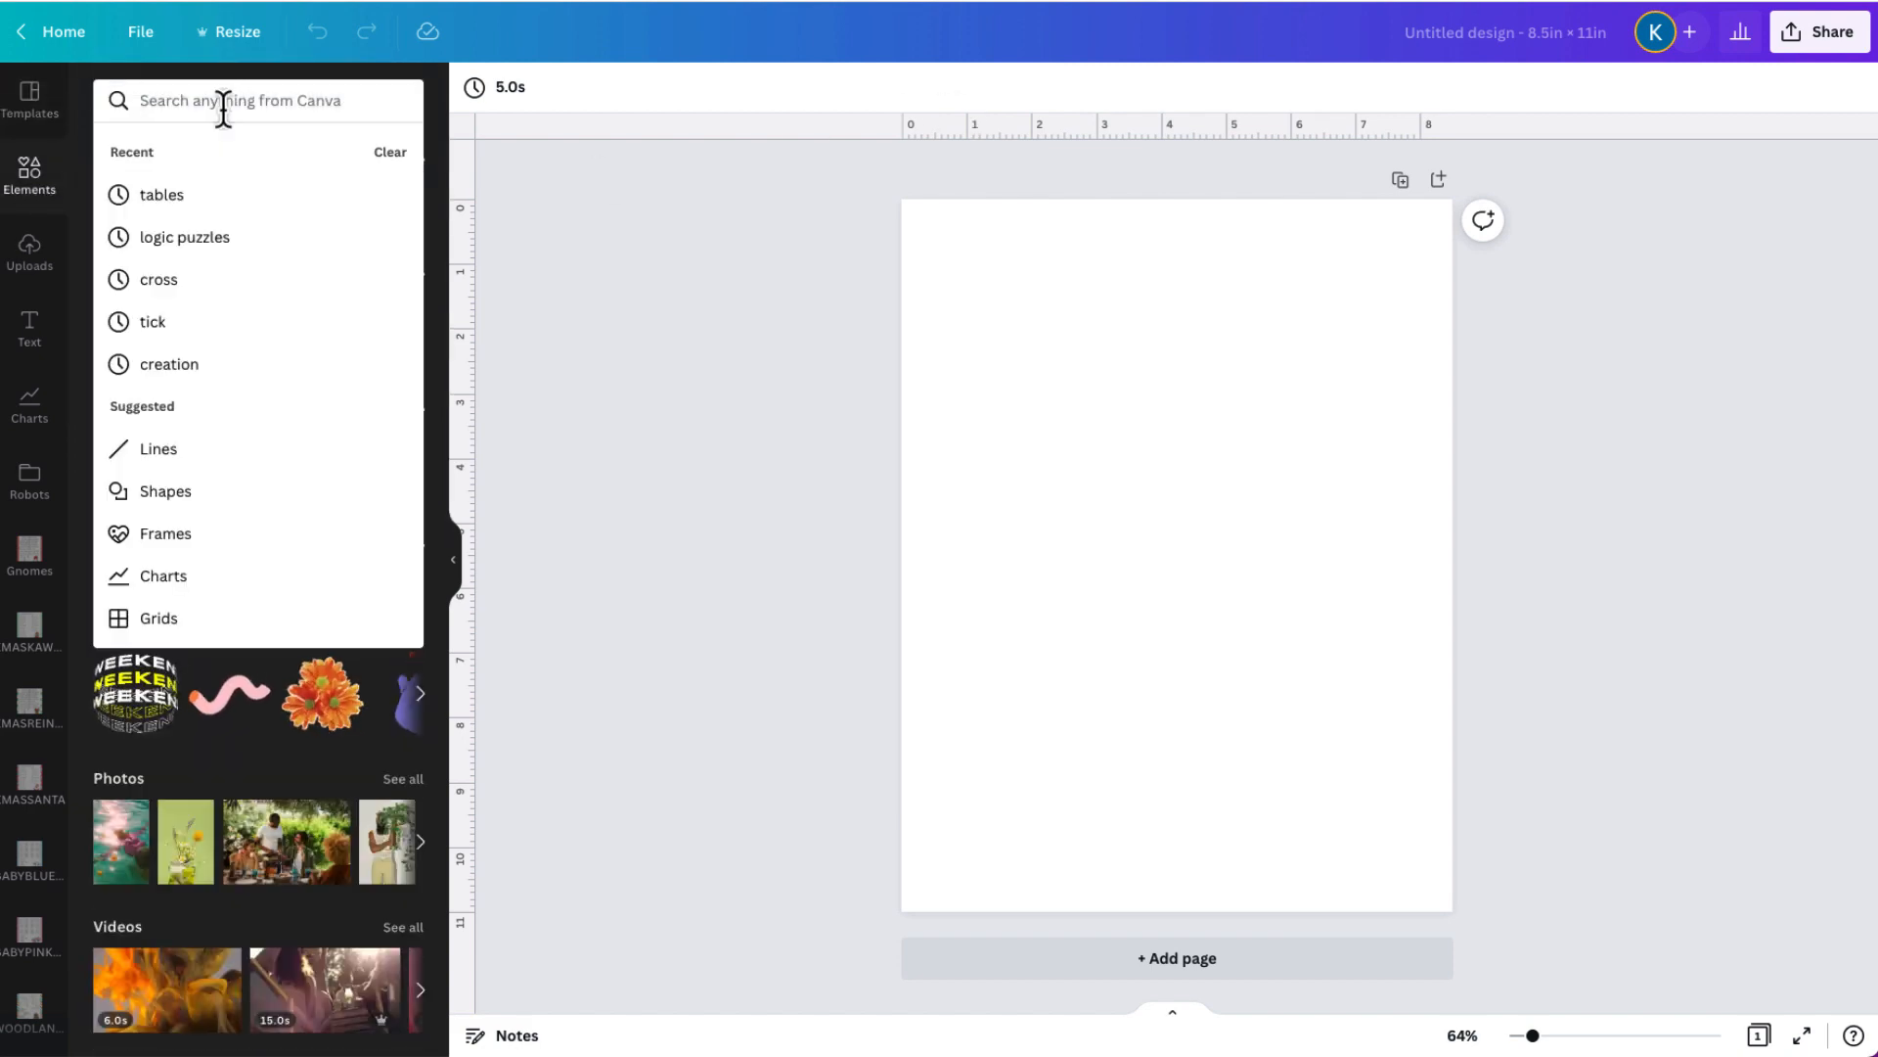
{"action": "type", "text": "line"}
{"action": "key", "text": "Return"}
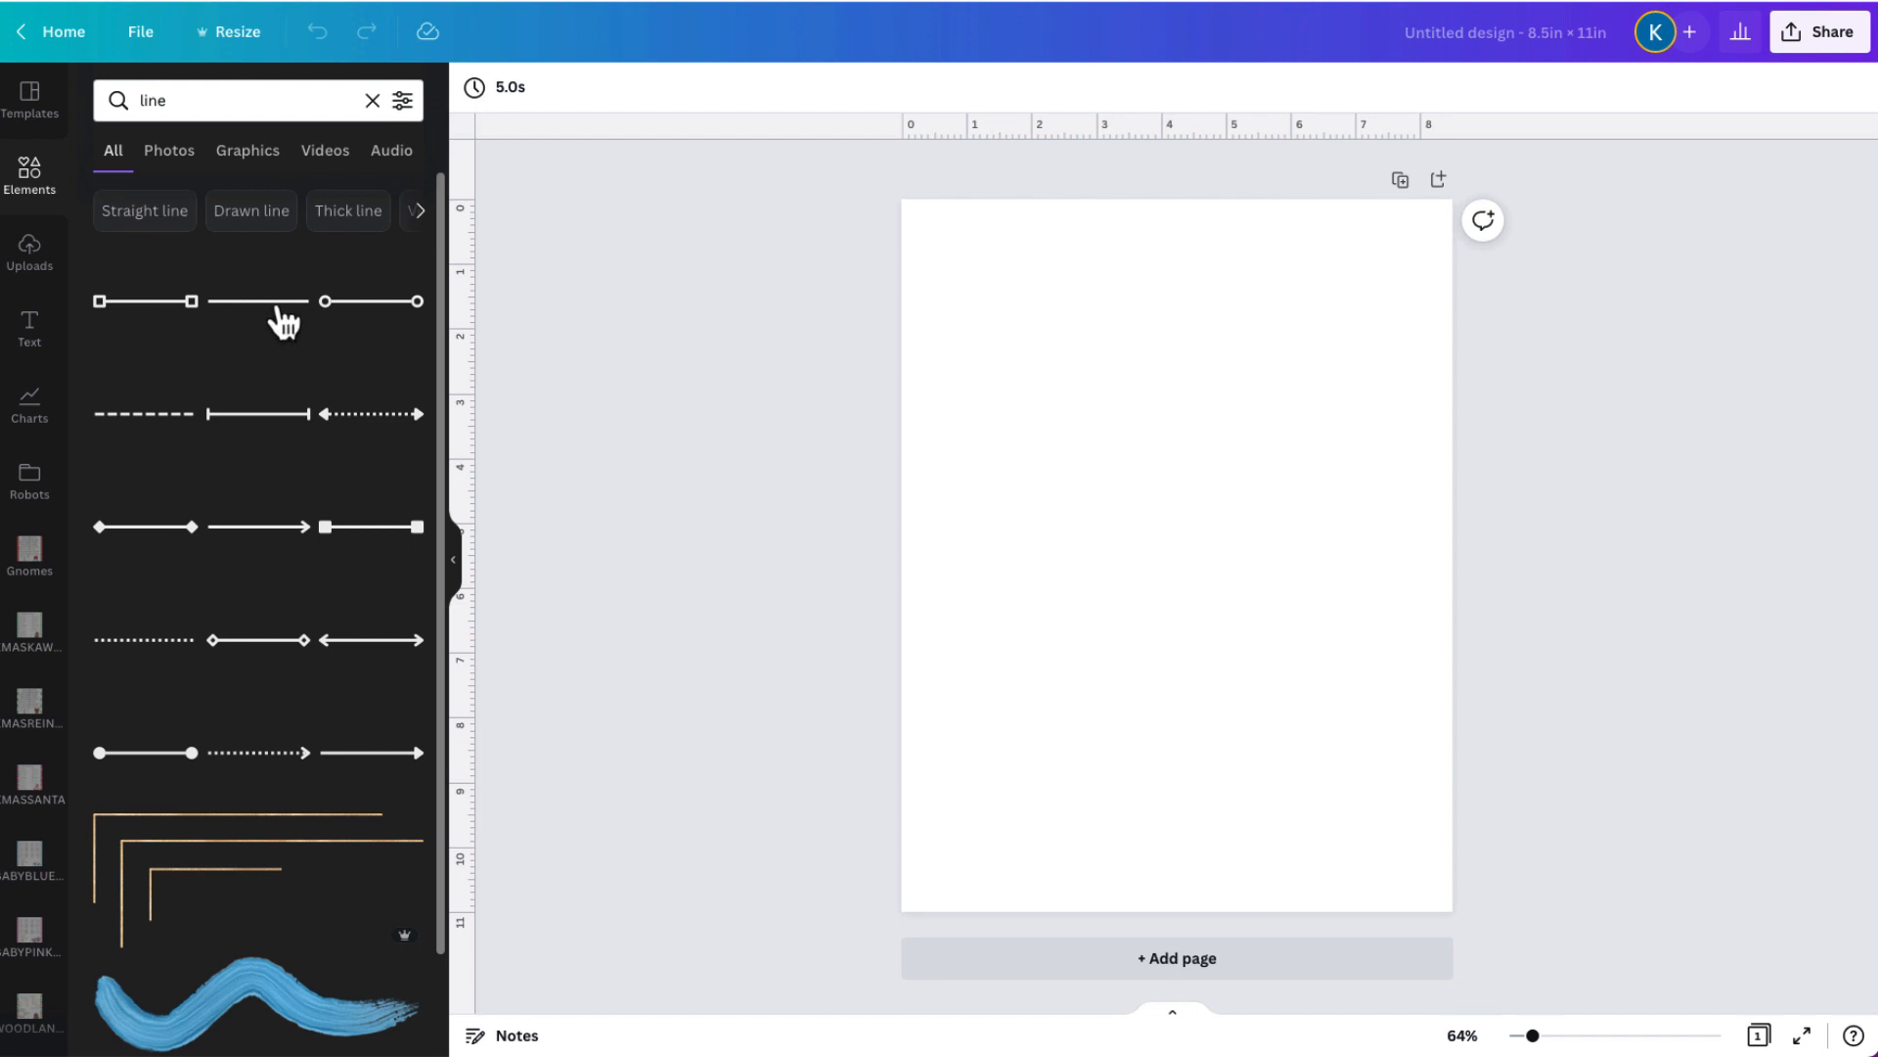
{"action": "left_click_drag", "start_coordinate": [269, 304], "coordinate": [1028, 328]}
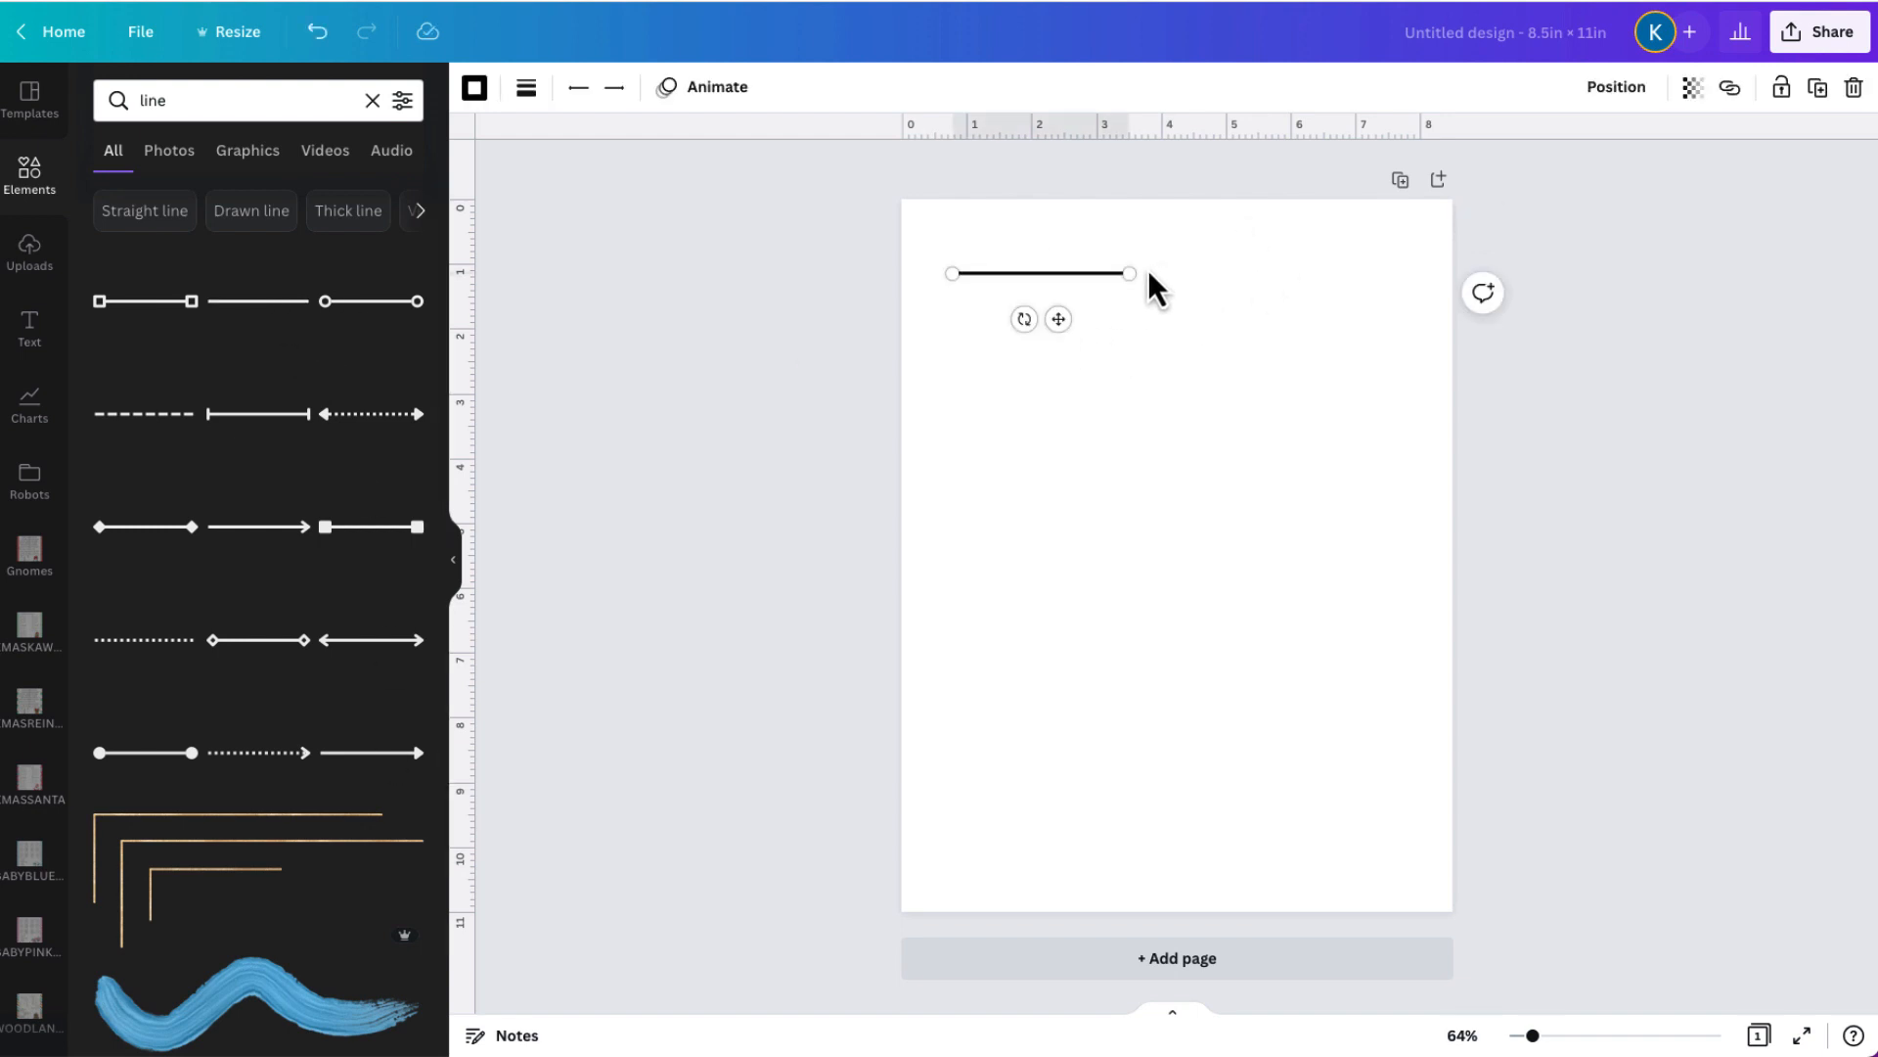
{"action": "left_click_drag", "start_coordinate": [1127, 276], "coordinate": [1421, 274]}
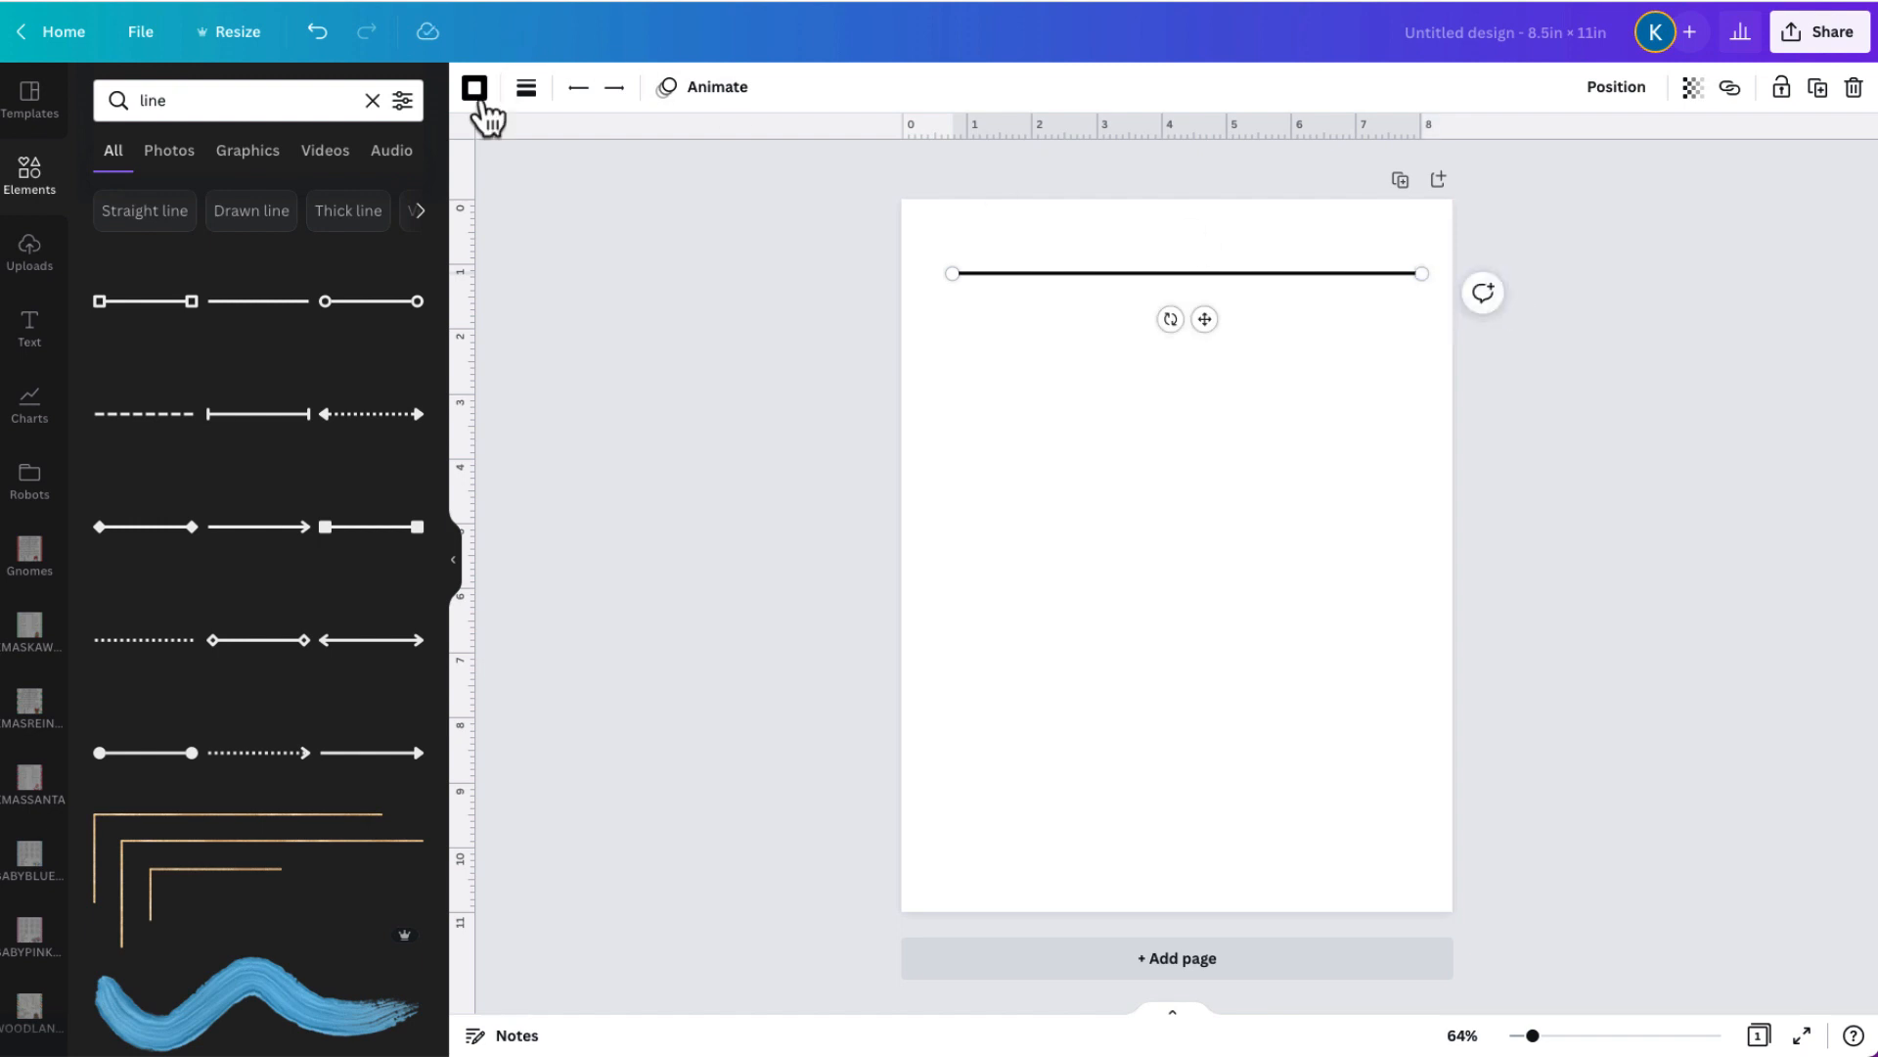
Style the line as dotted with rounded end points and a line weight of 10.
{"action": "left_click", "coordinate": [526, 88]}
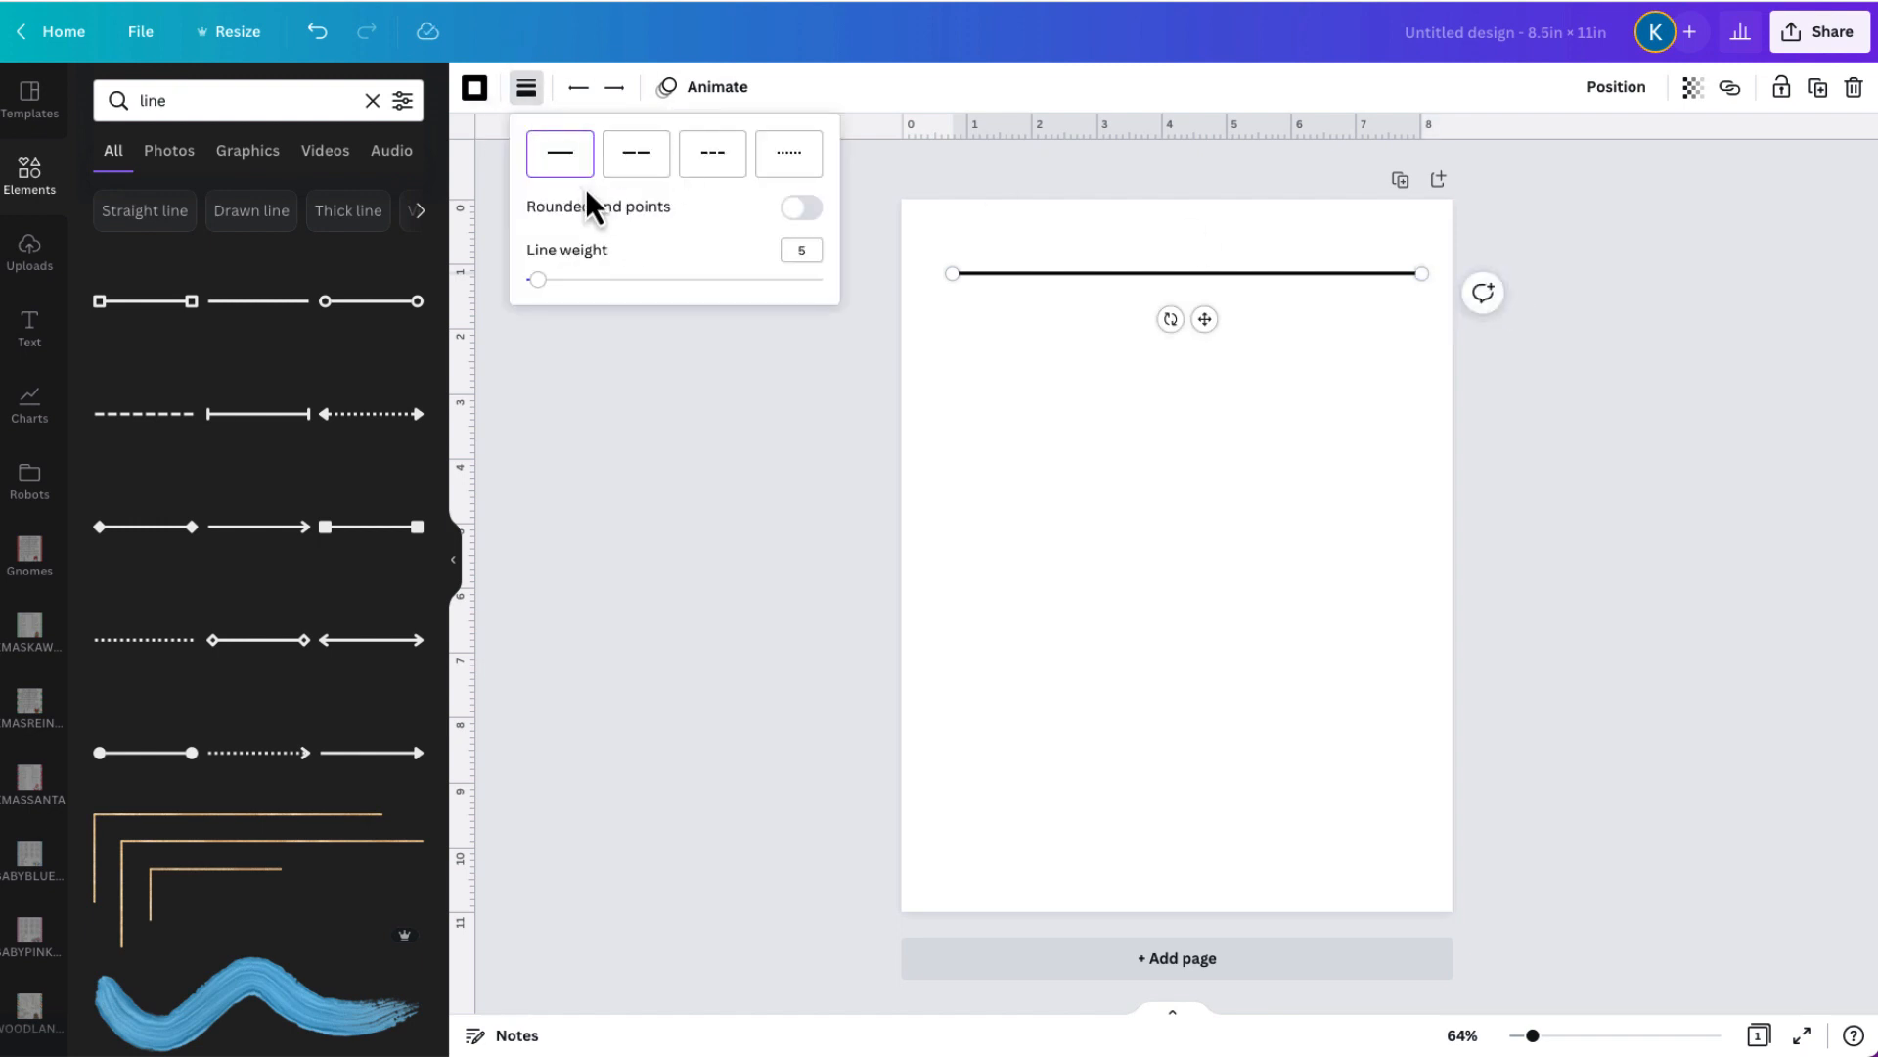
{"action": "mouse_move", "coordinate": [537, 279]}
{"action": "left_mouse_down"}
{"action": "mouse_move", "coordinate": [722, 282]}
{"action": "mouse_move", "coordinate": [502, 291]}
{"action": "left_mouse_up"}
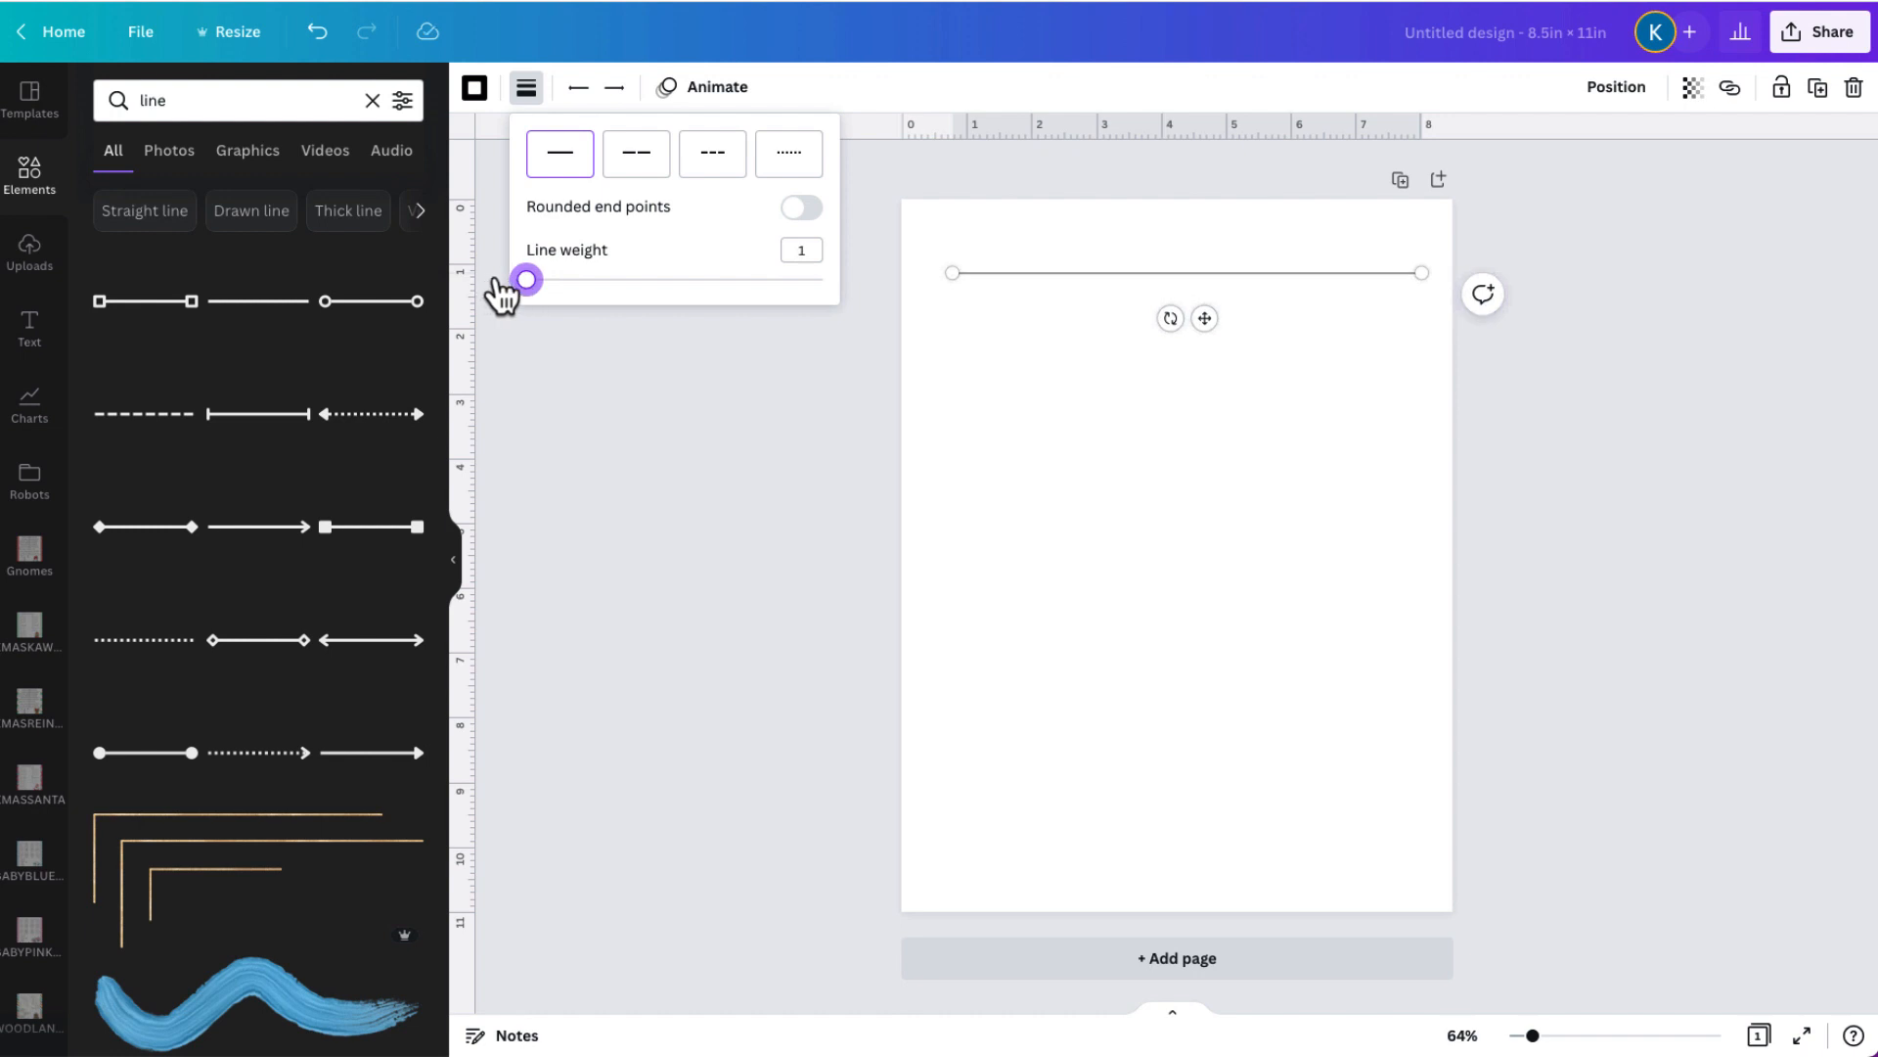
{"action": "left_click", "coordinate": [641, 157]}
{"action": "left_click", "coordinate": [724, 161]}
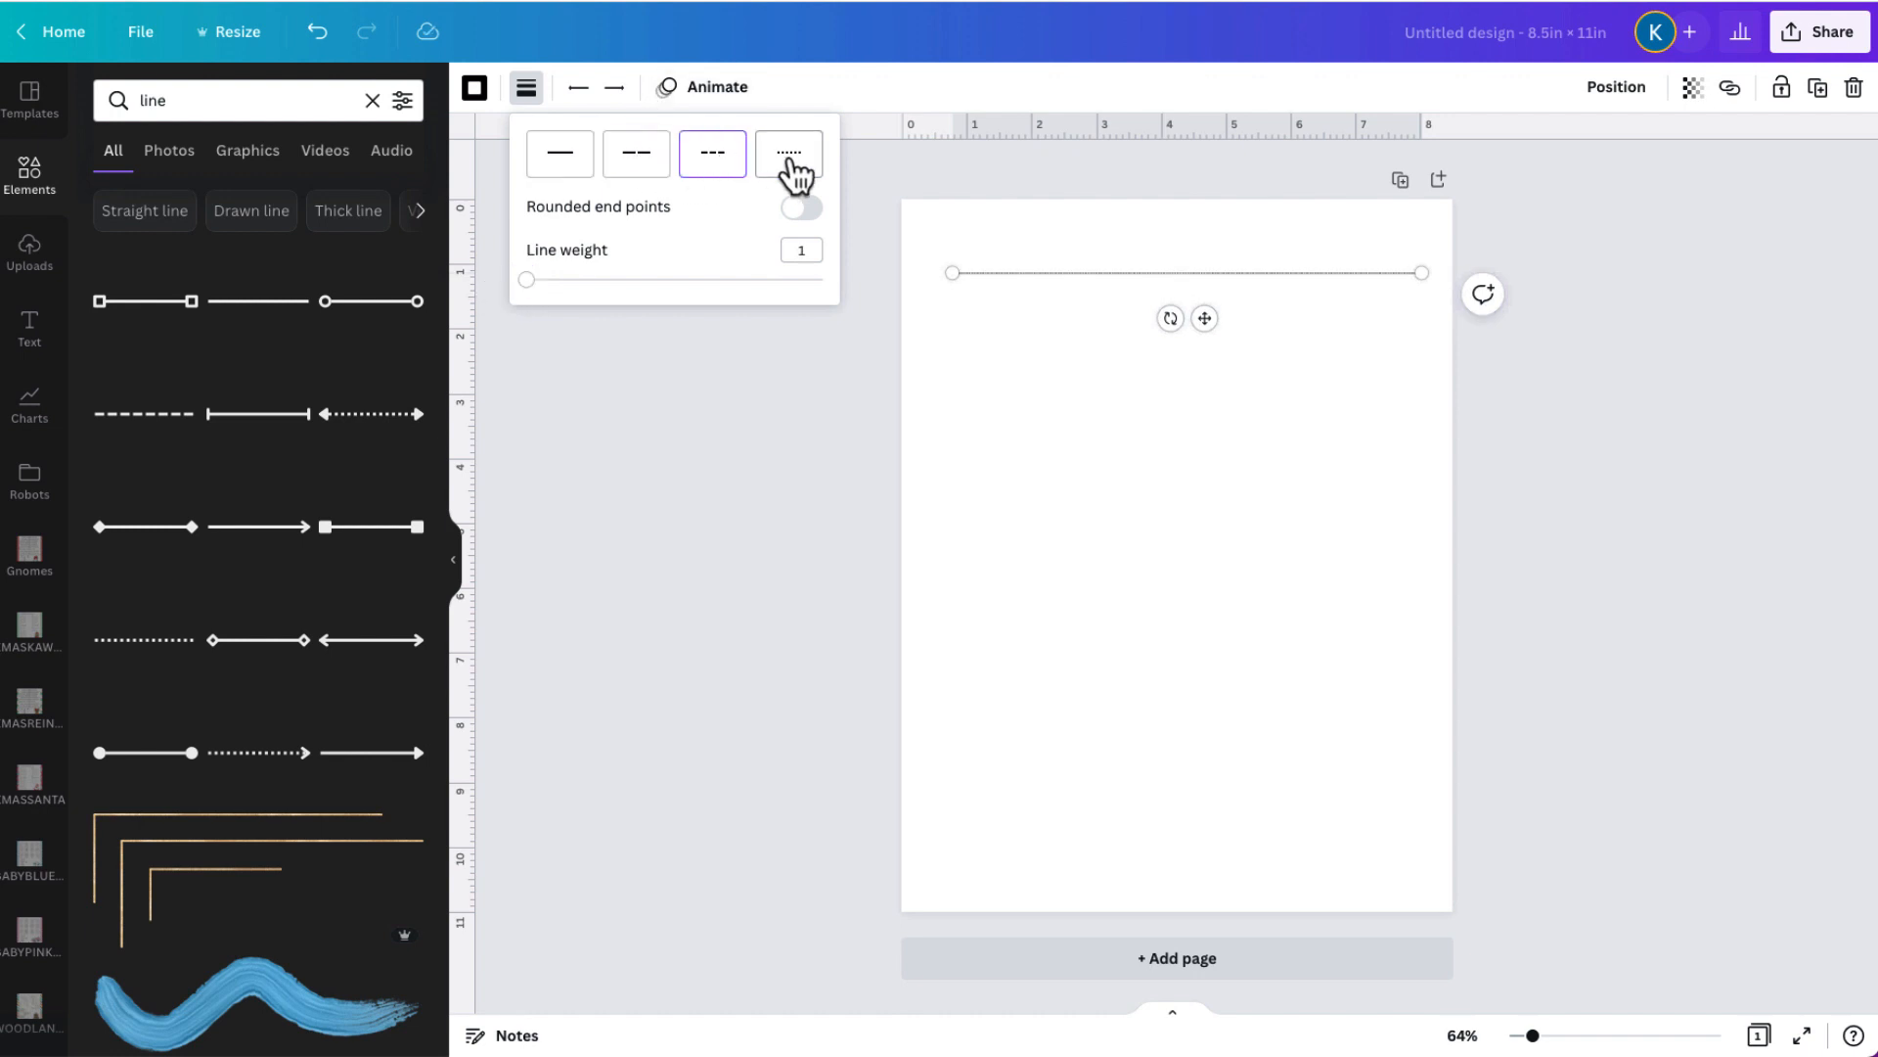
{"action": "left_click", "coordinate": [802, 180]}
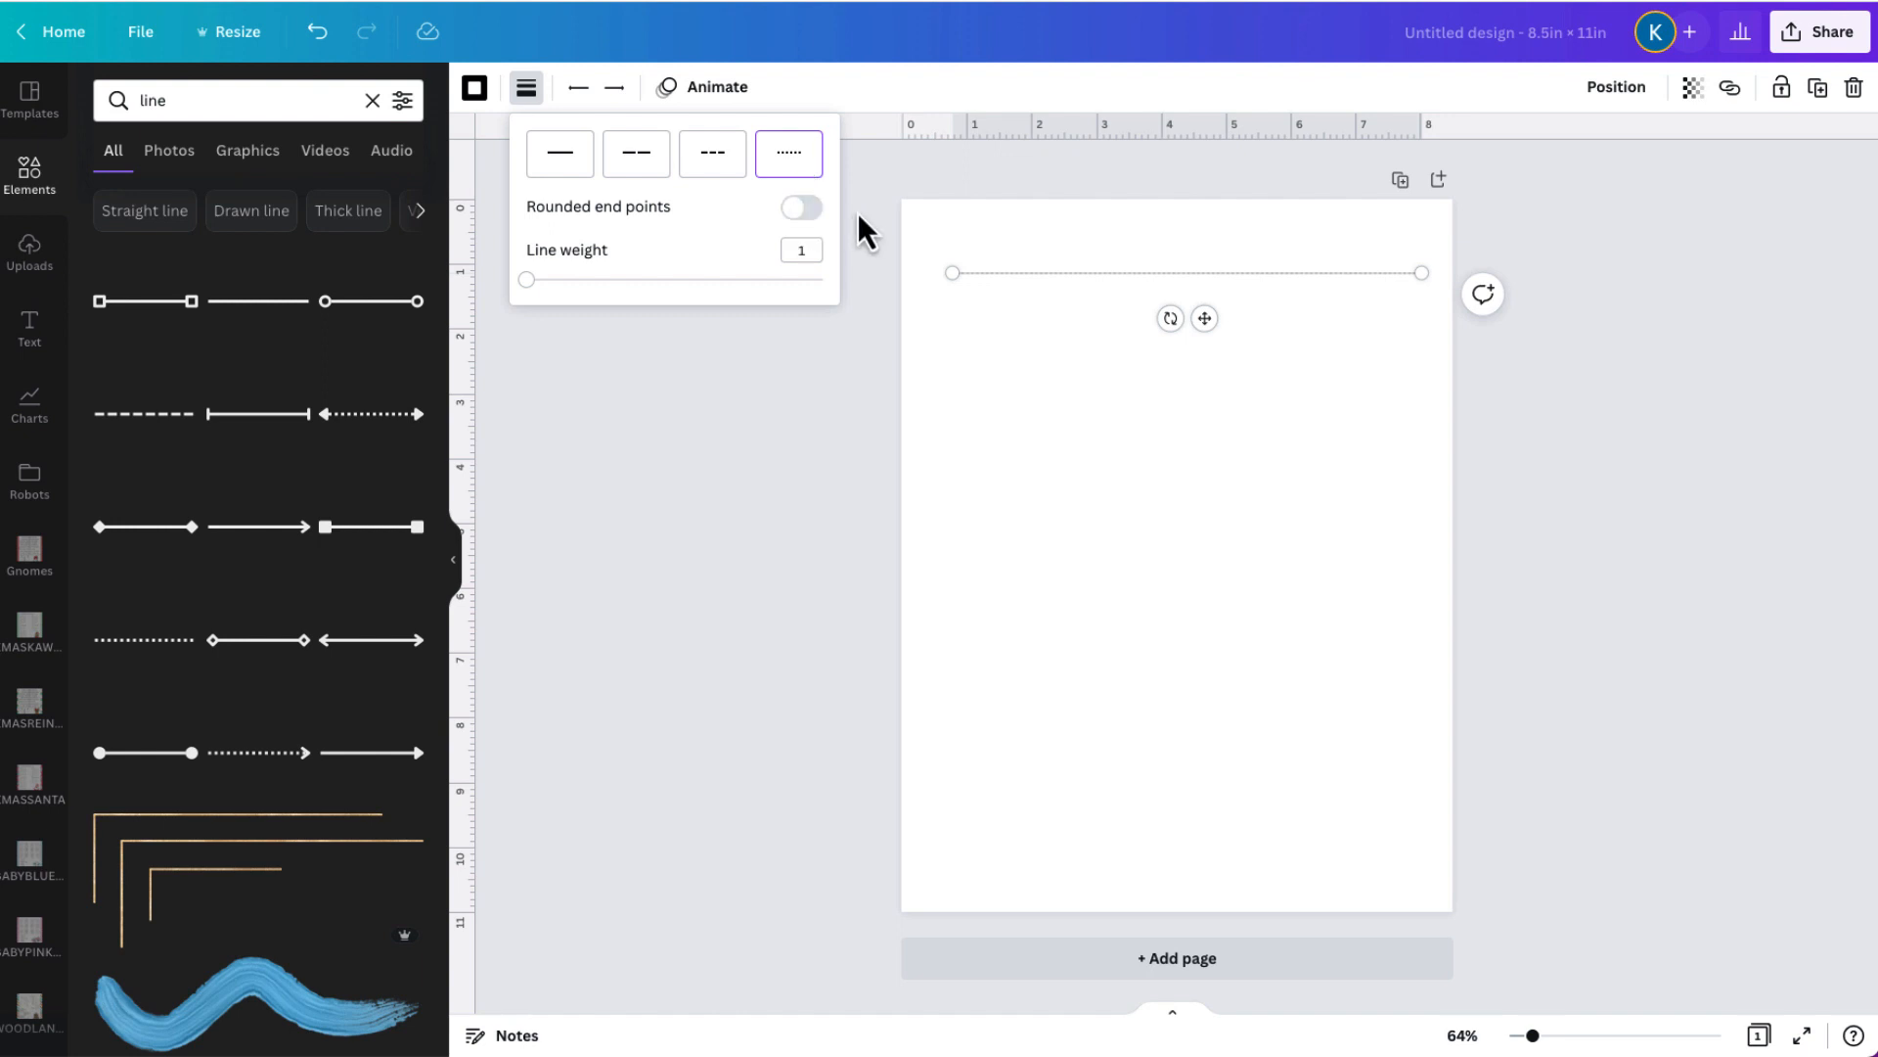
{"action": "left_click", "coordinate": [805, 225]}
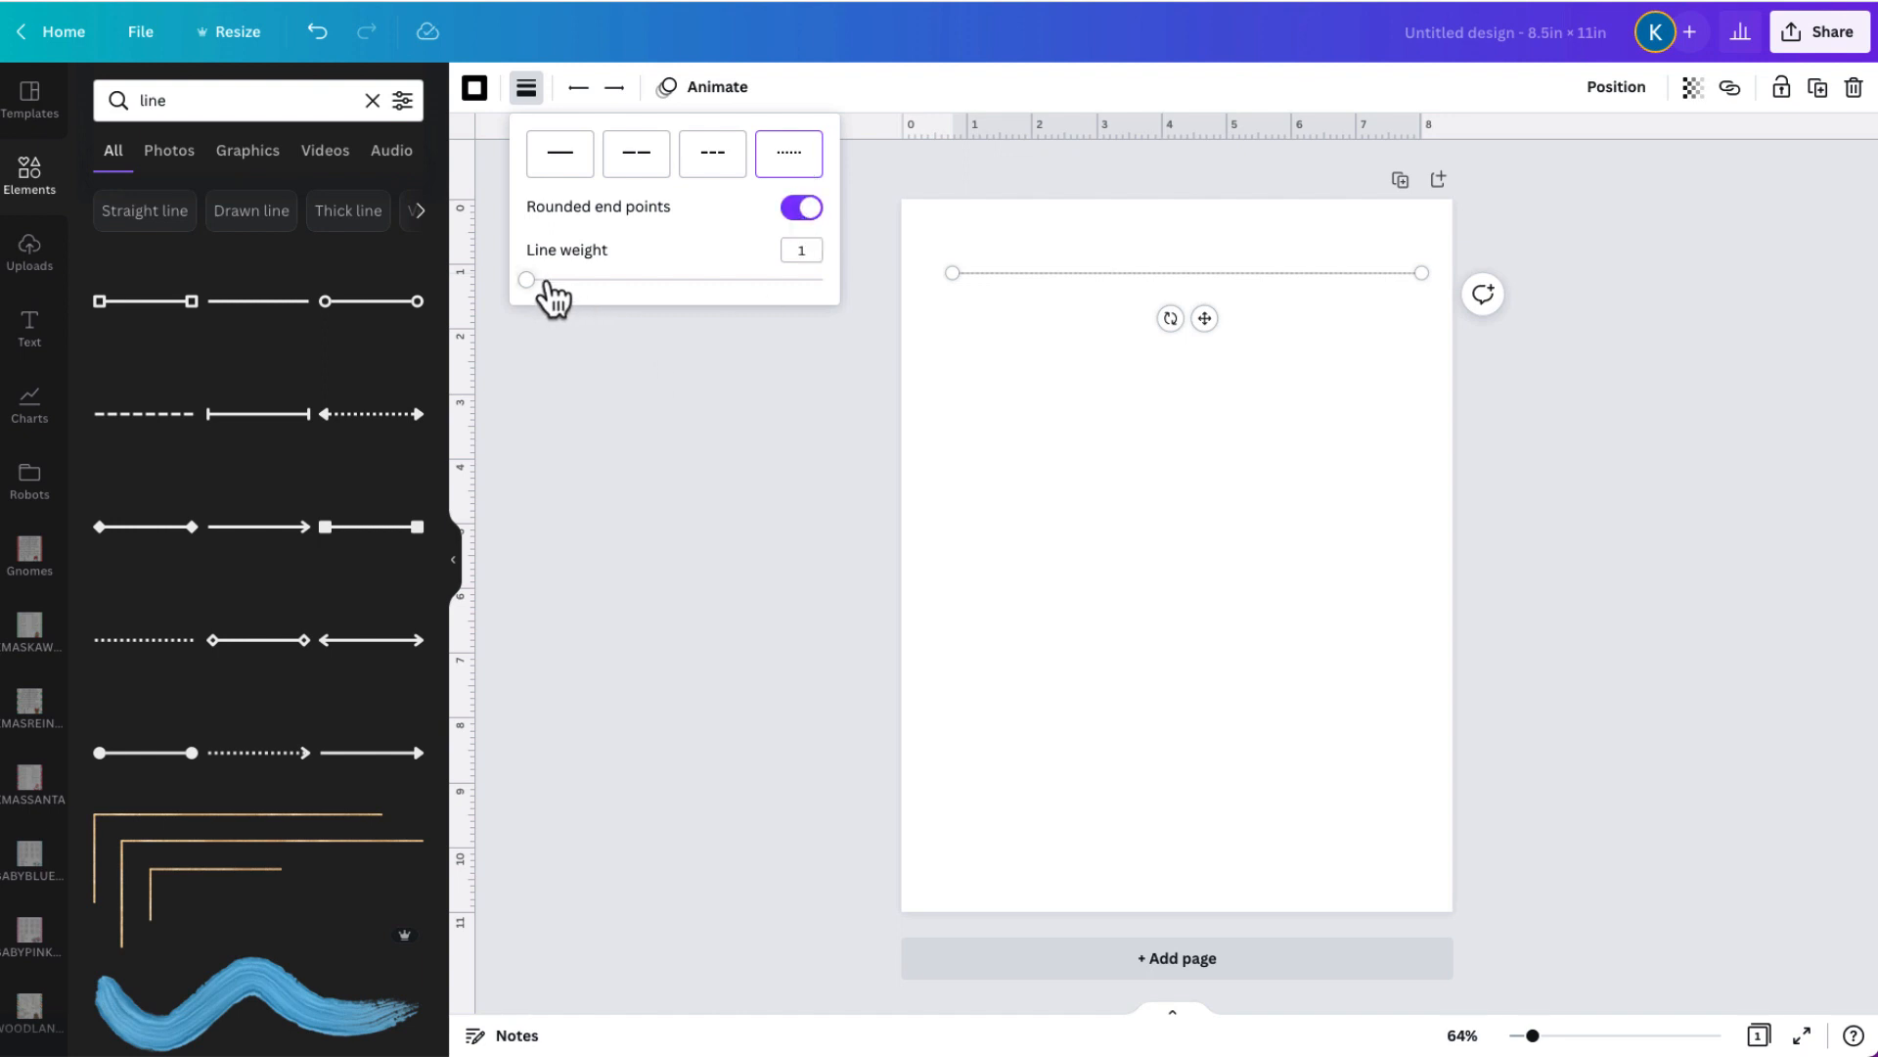
{"action": "mouse_move", "coordinate": [527, 281]}
{"action": "left_mouse_down"}
{"action": "mouse_move", "coordinate": [590, 281]}
{"action": "mouse_move", "coordinate": [553, 281]}
{"action": "left_mouse_up"}
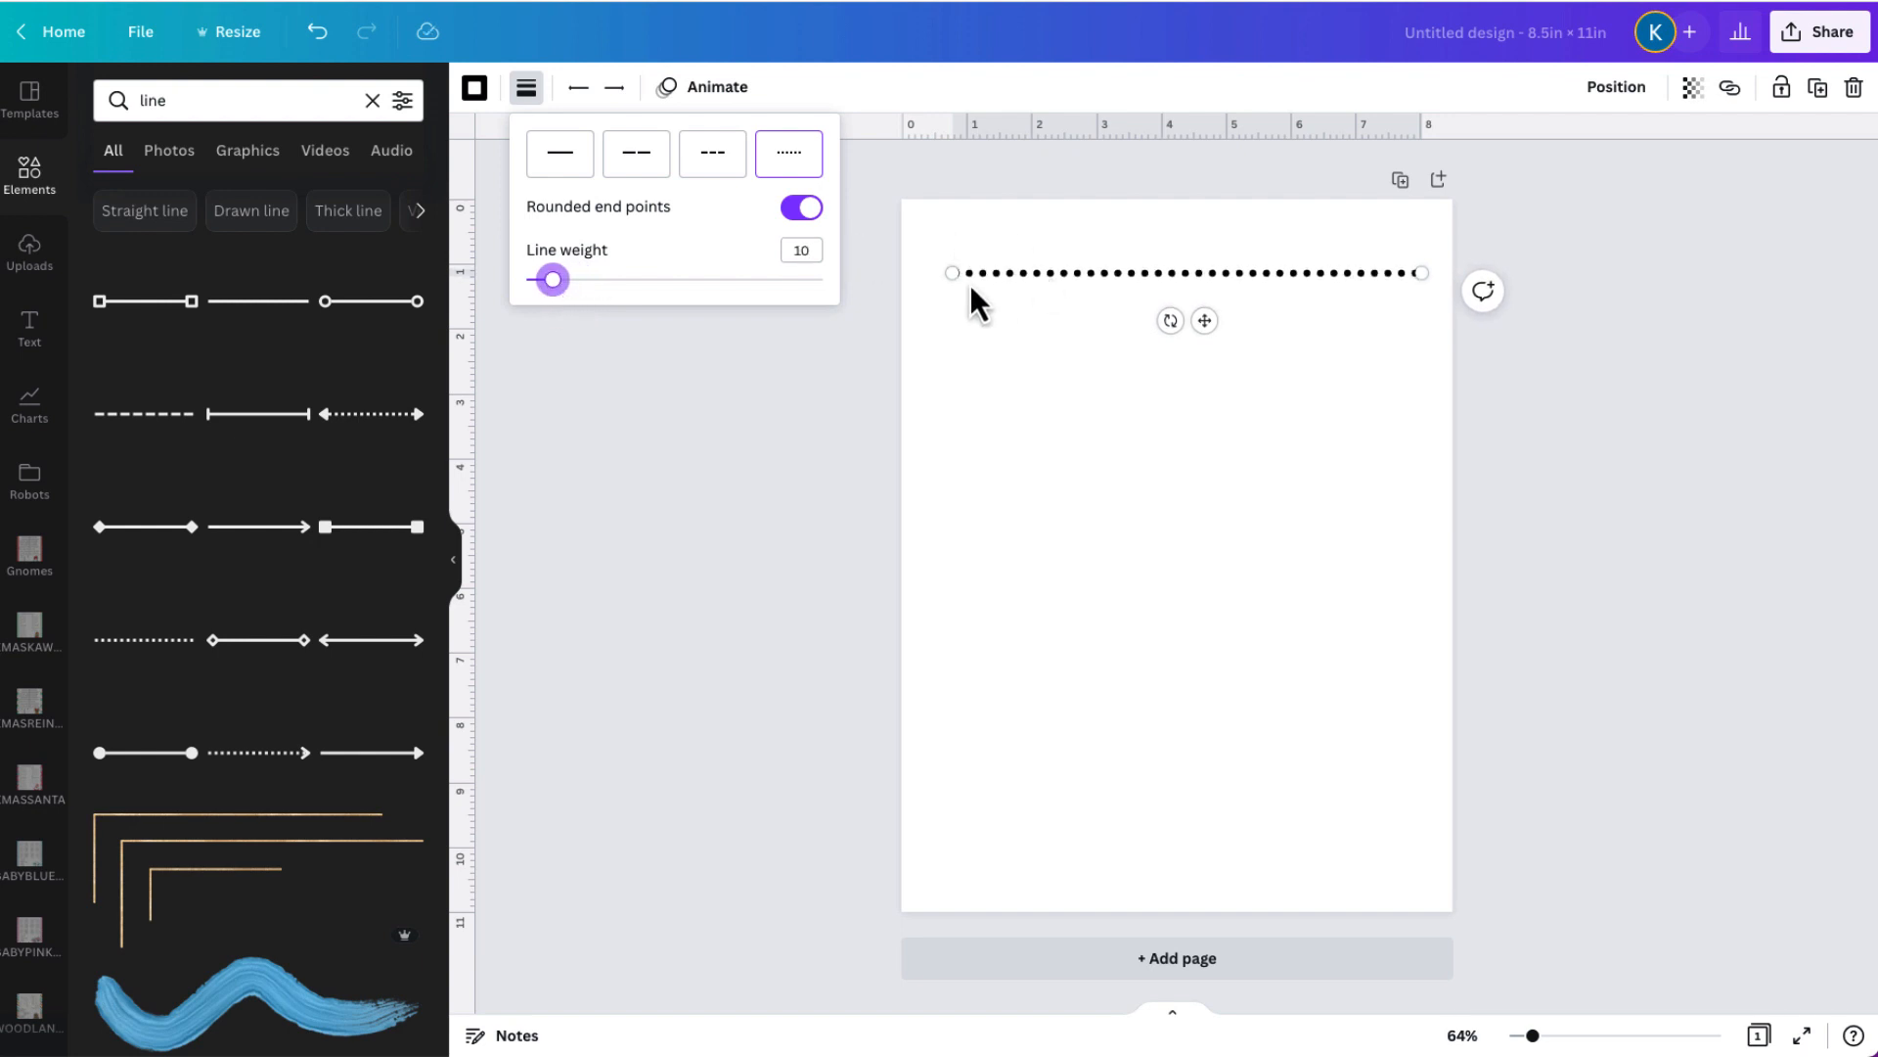
Lengthen the dotted line at both ends to span nearly the full page width and colour it purple.
{"action": "left_click_drag", "start_coordinate": [952, 273], "coordinate": [915, 273]}
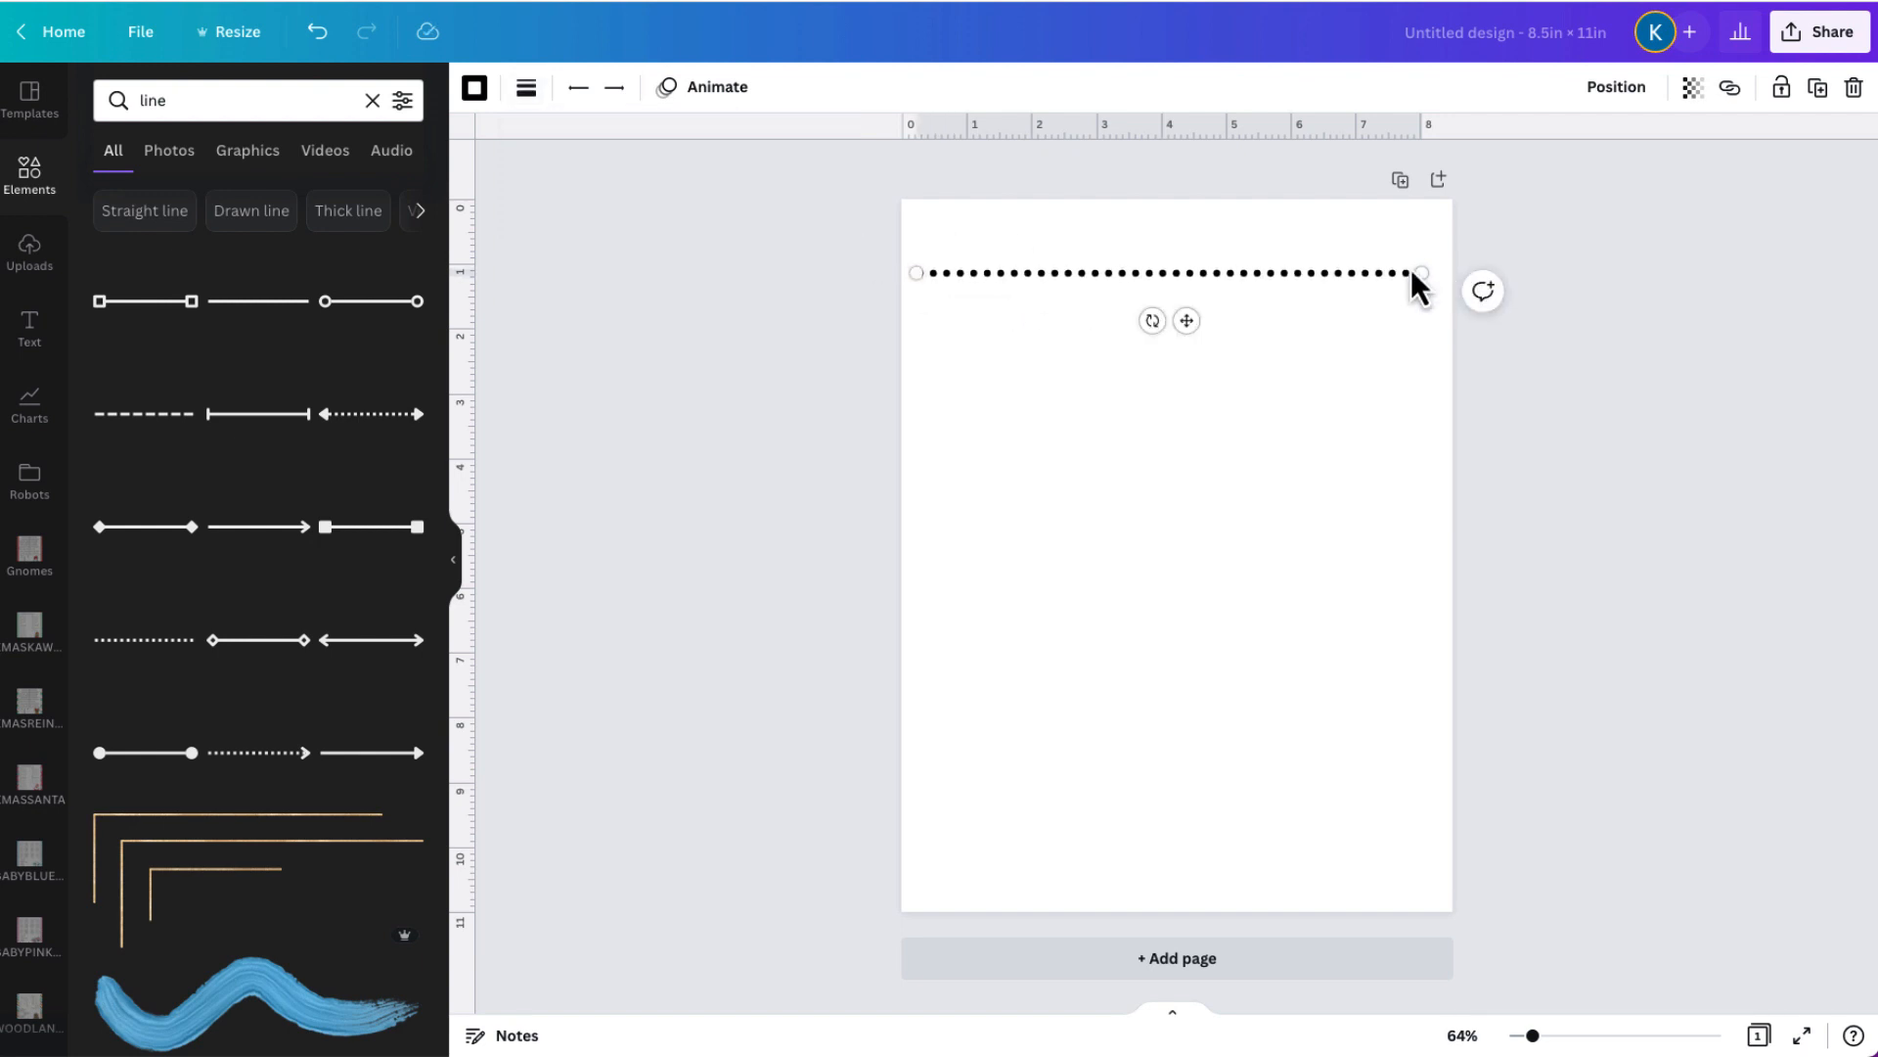
{"action": "left_click_drag", "start_coordinate": [1424, 273], "coordinate": [1452, 273]}
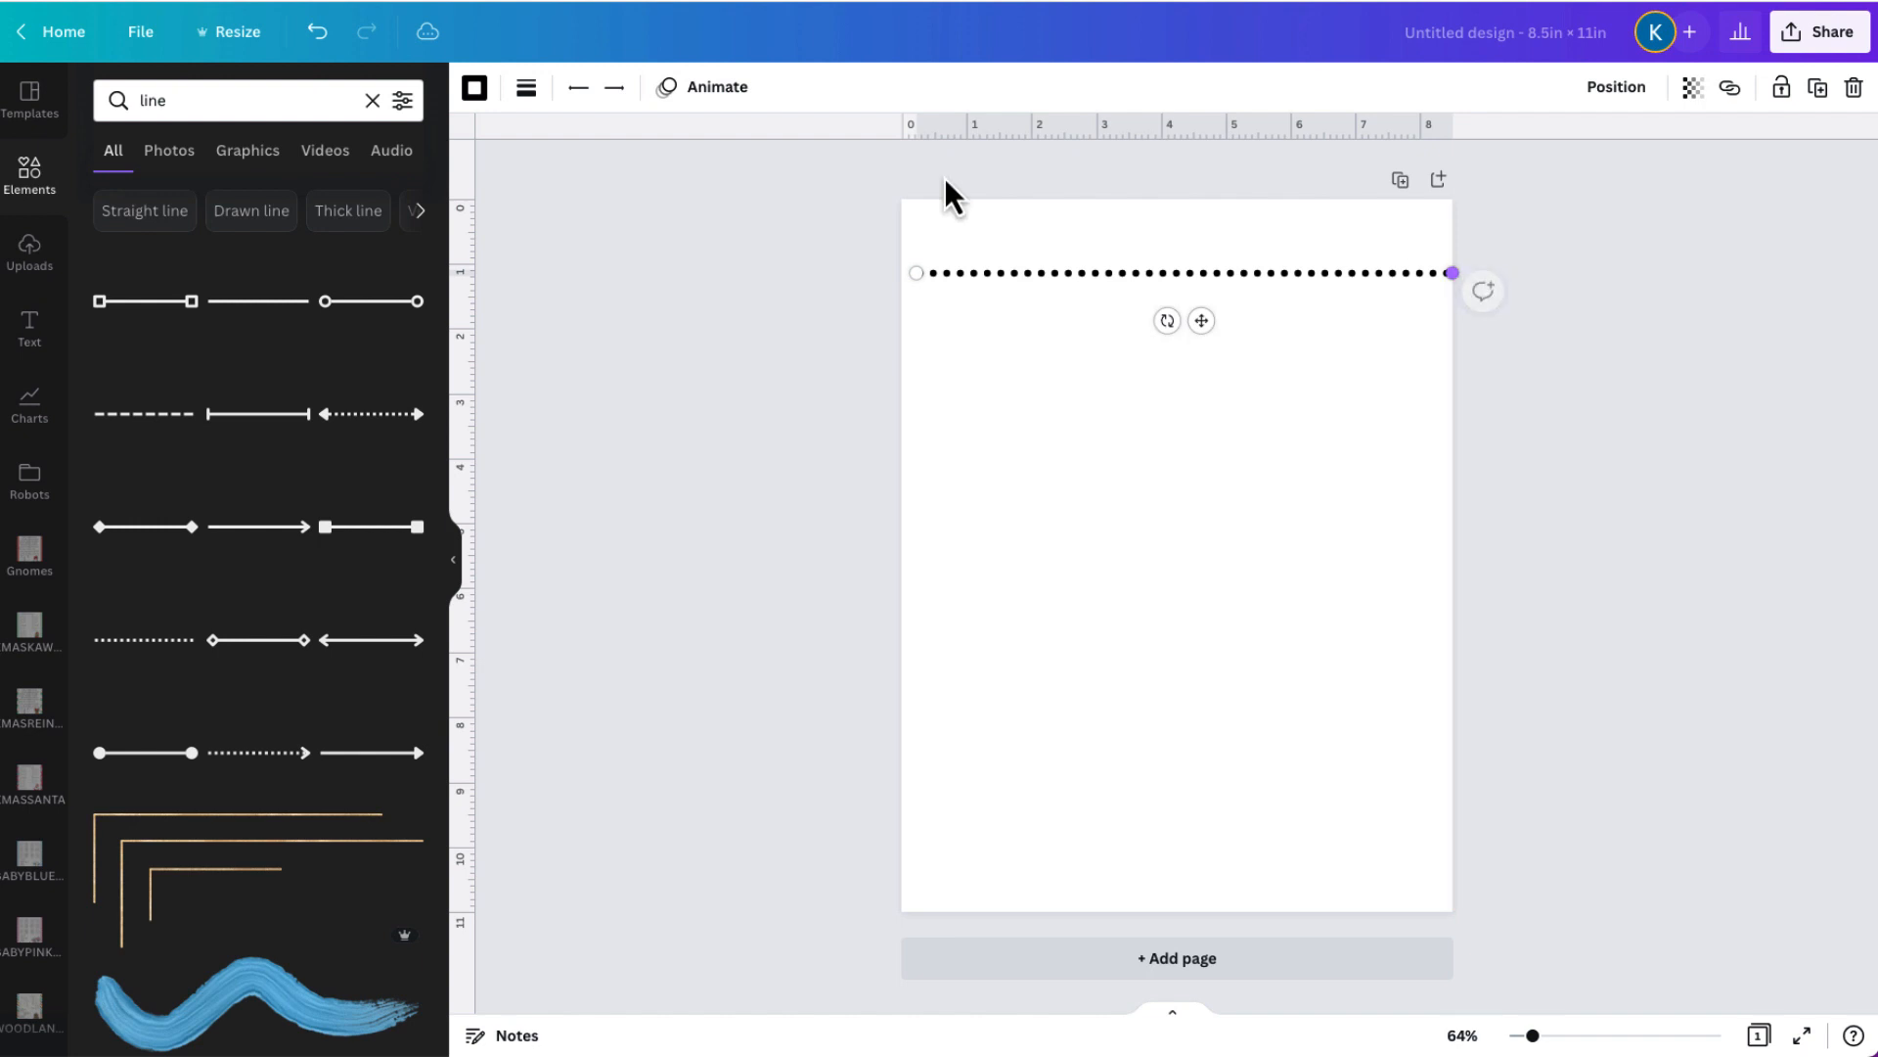
{"action": "left_click", "coordinate": [480, 94]}
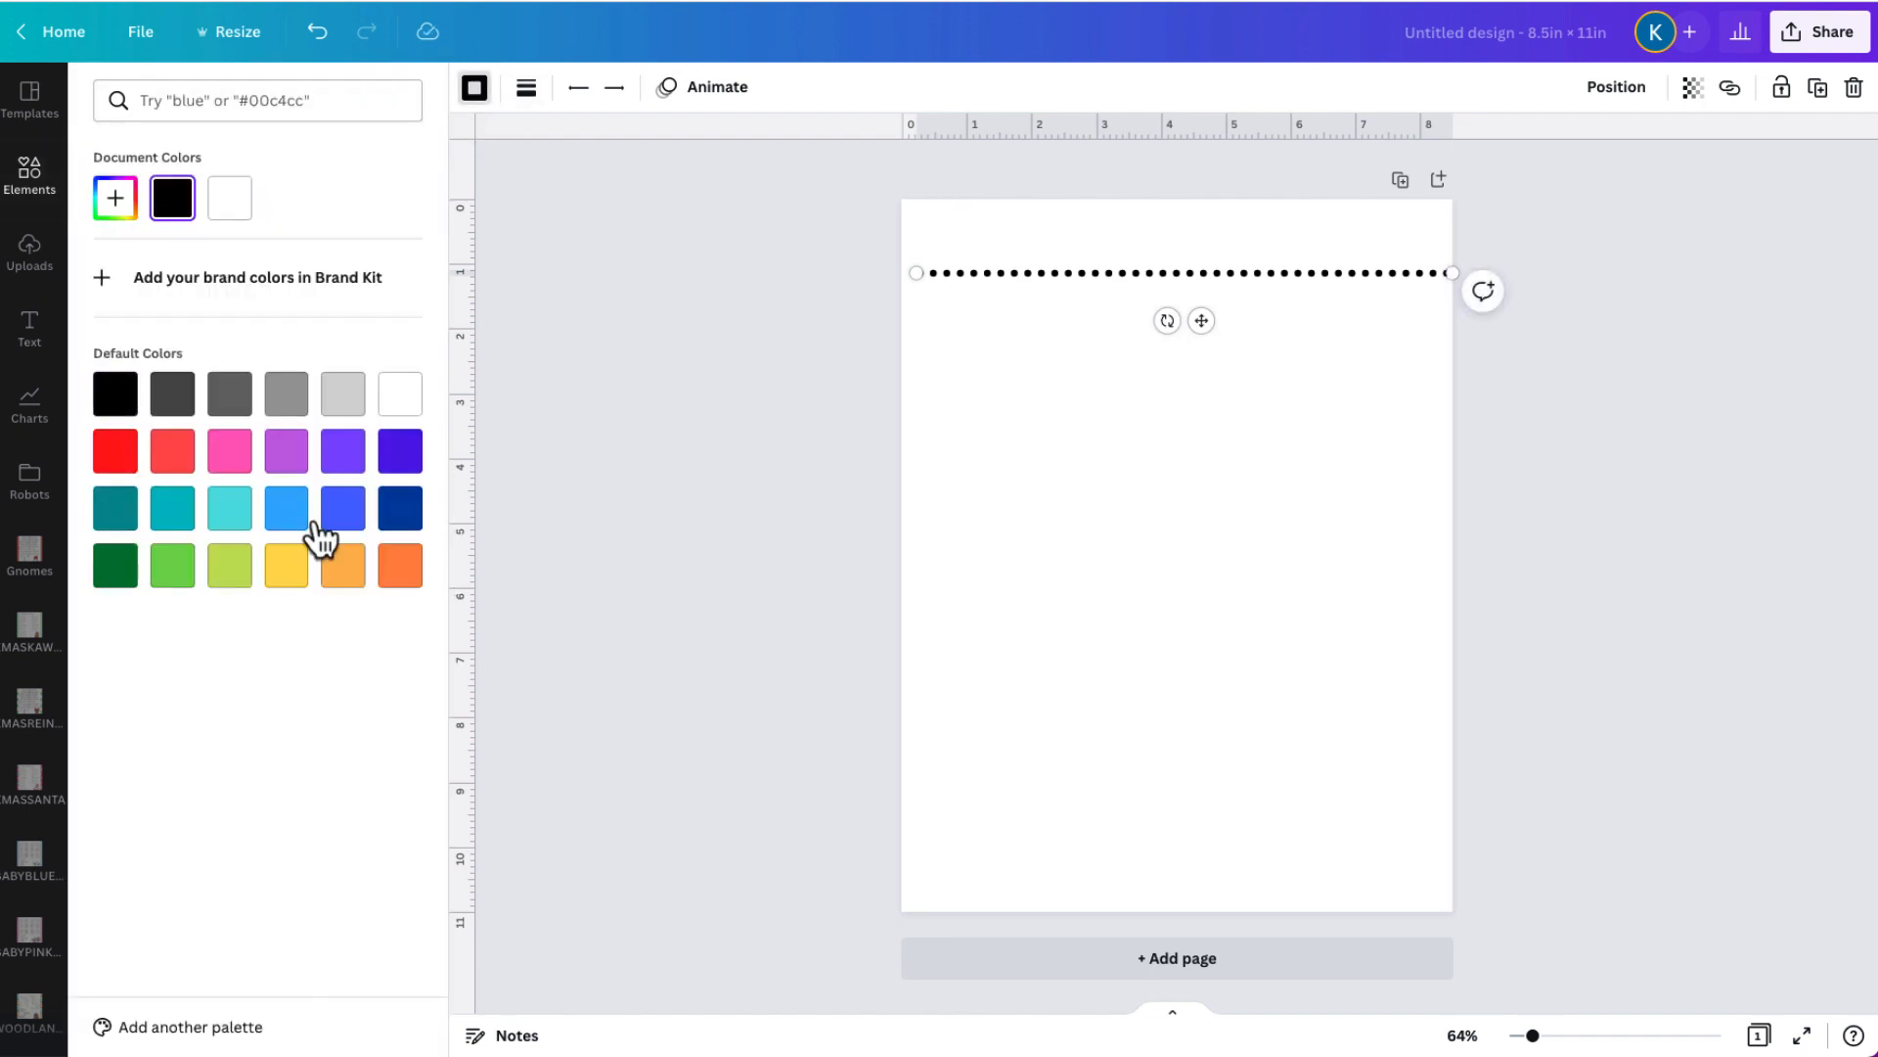
{"action": "left_click", "coordinate": [339, 452]}
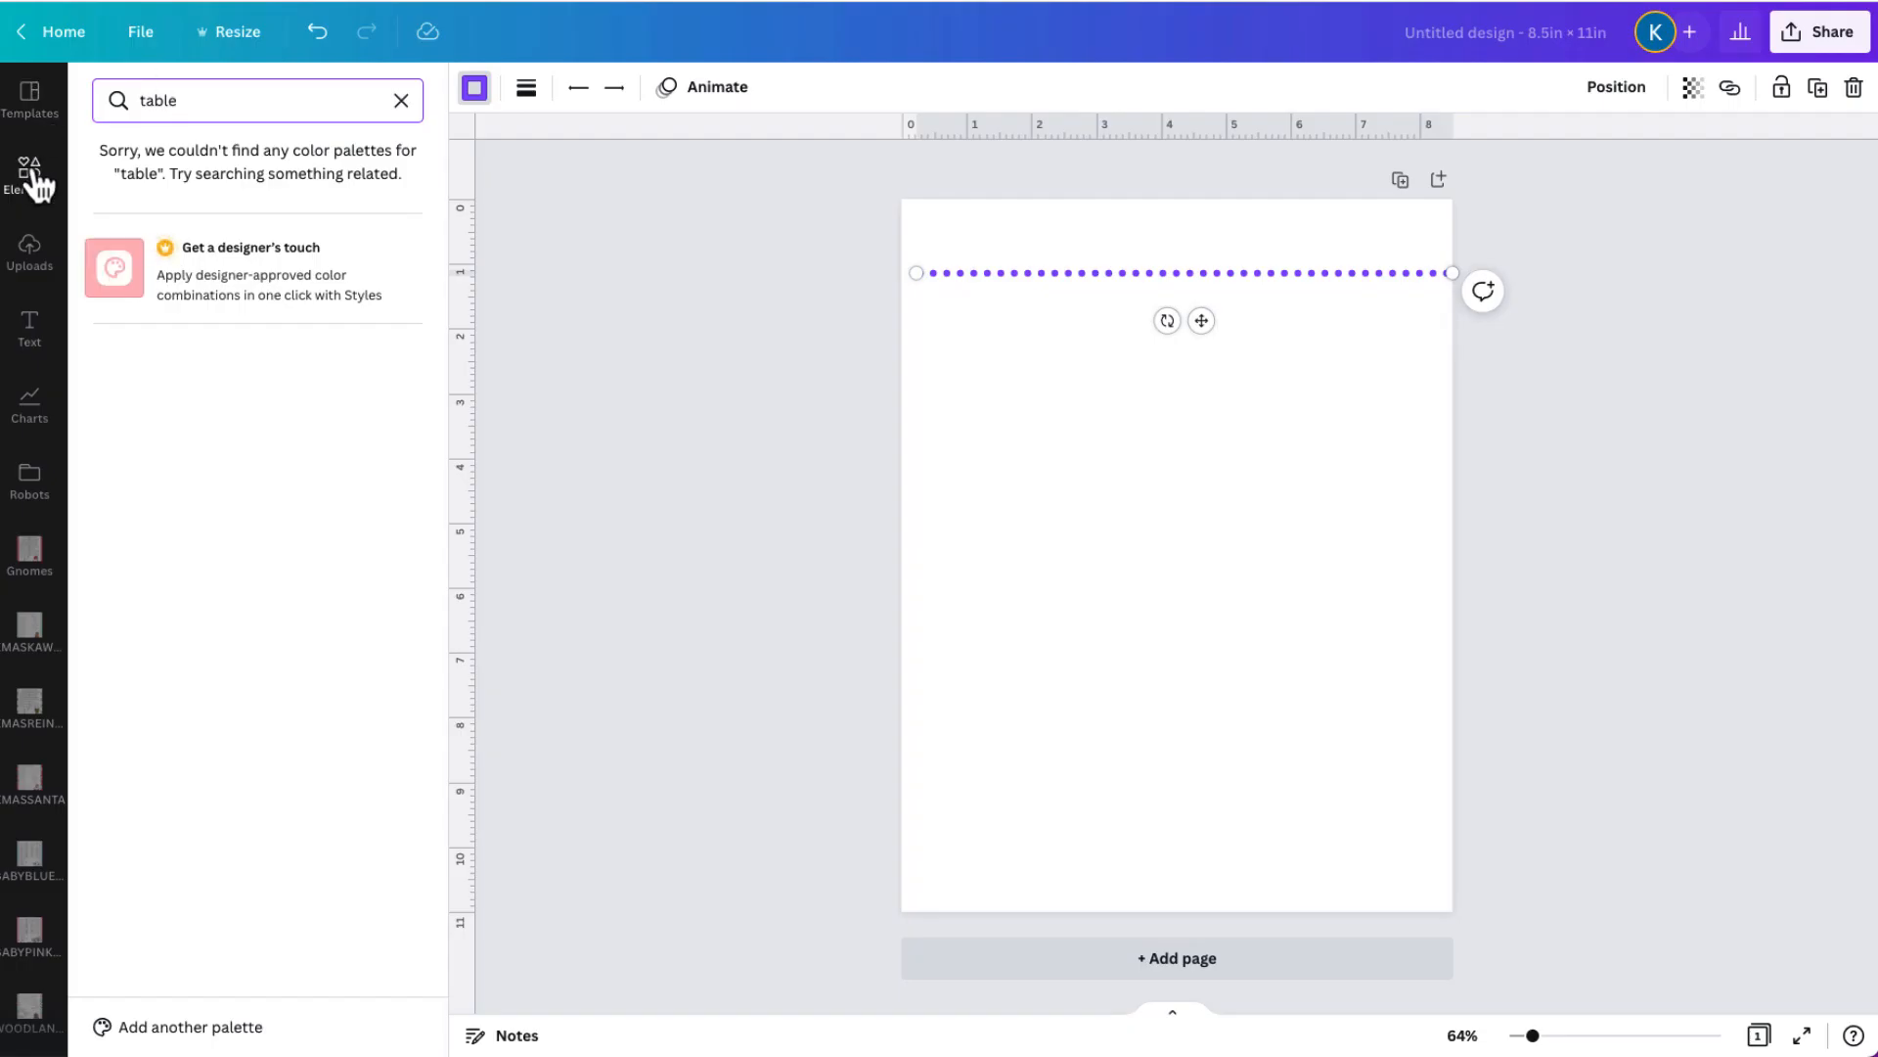
Search the elements for "tables" and insert the plain grey outlined grid table below the line, enlarged to about 6 inches wide.
{"action": "left_click", "coordinate": [39, 176]}
{"action": "left_click", "coordinate": [231, 100]}
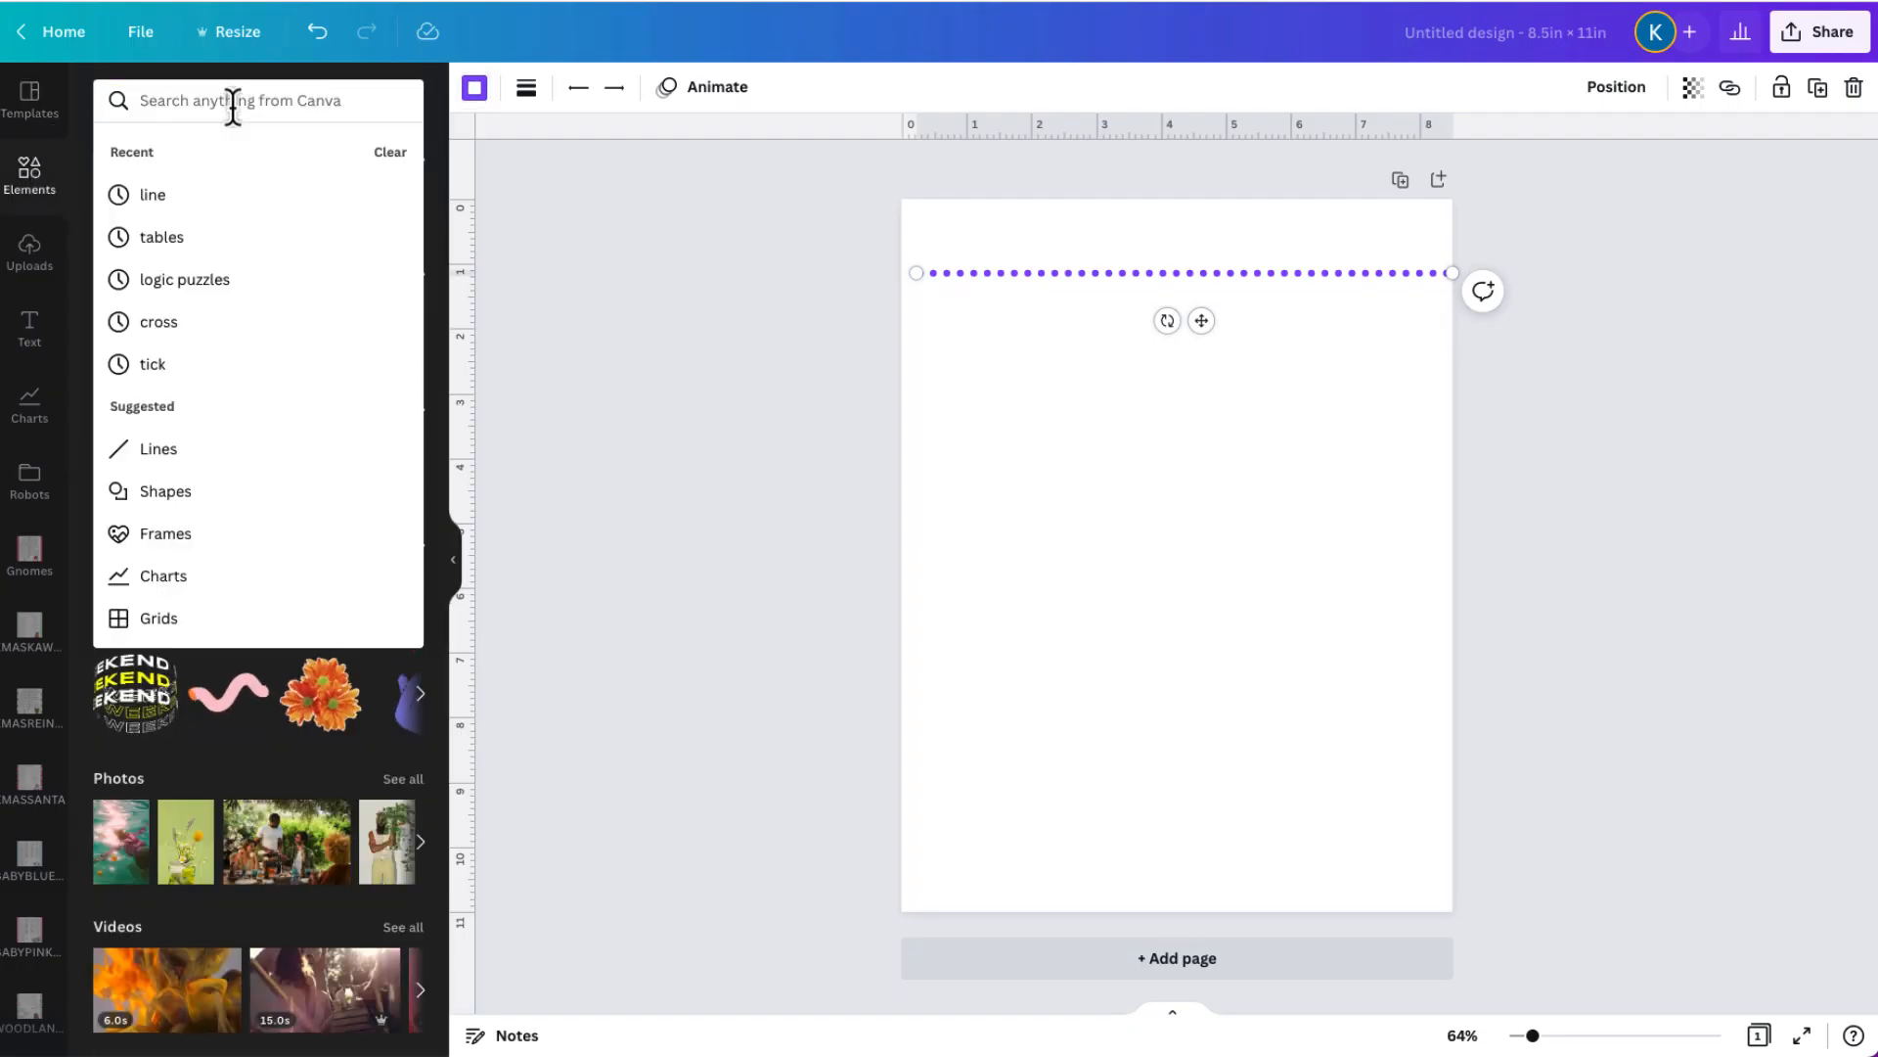
{"action": "type", "text": "tble"}
{"action": "key", "text": "BackSpace"}
{"action": "key", "text": "BackSpace"}
{"action": "key", "text": "BackSpace"}
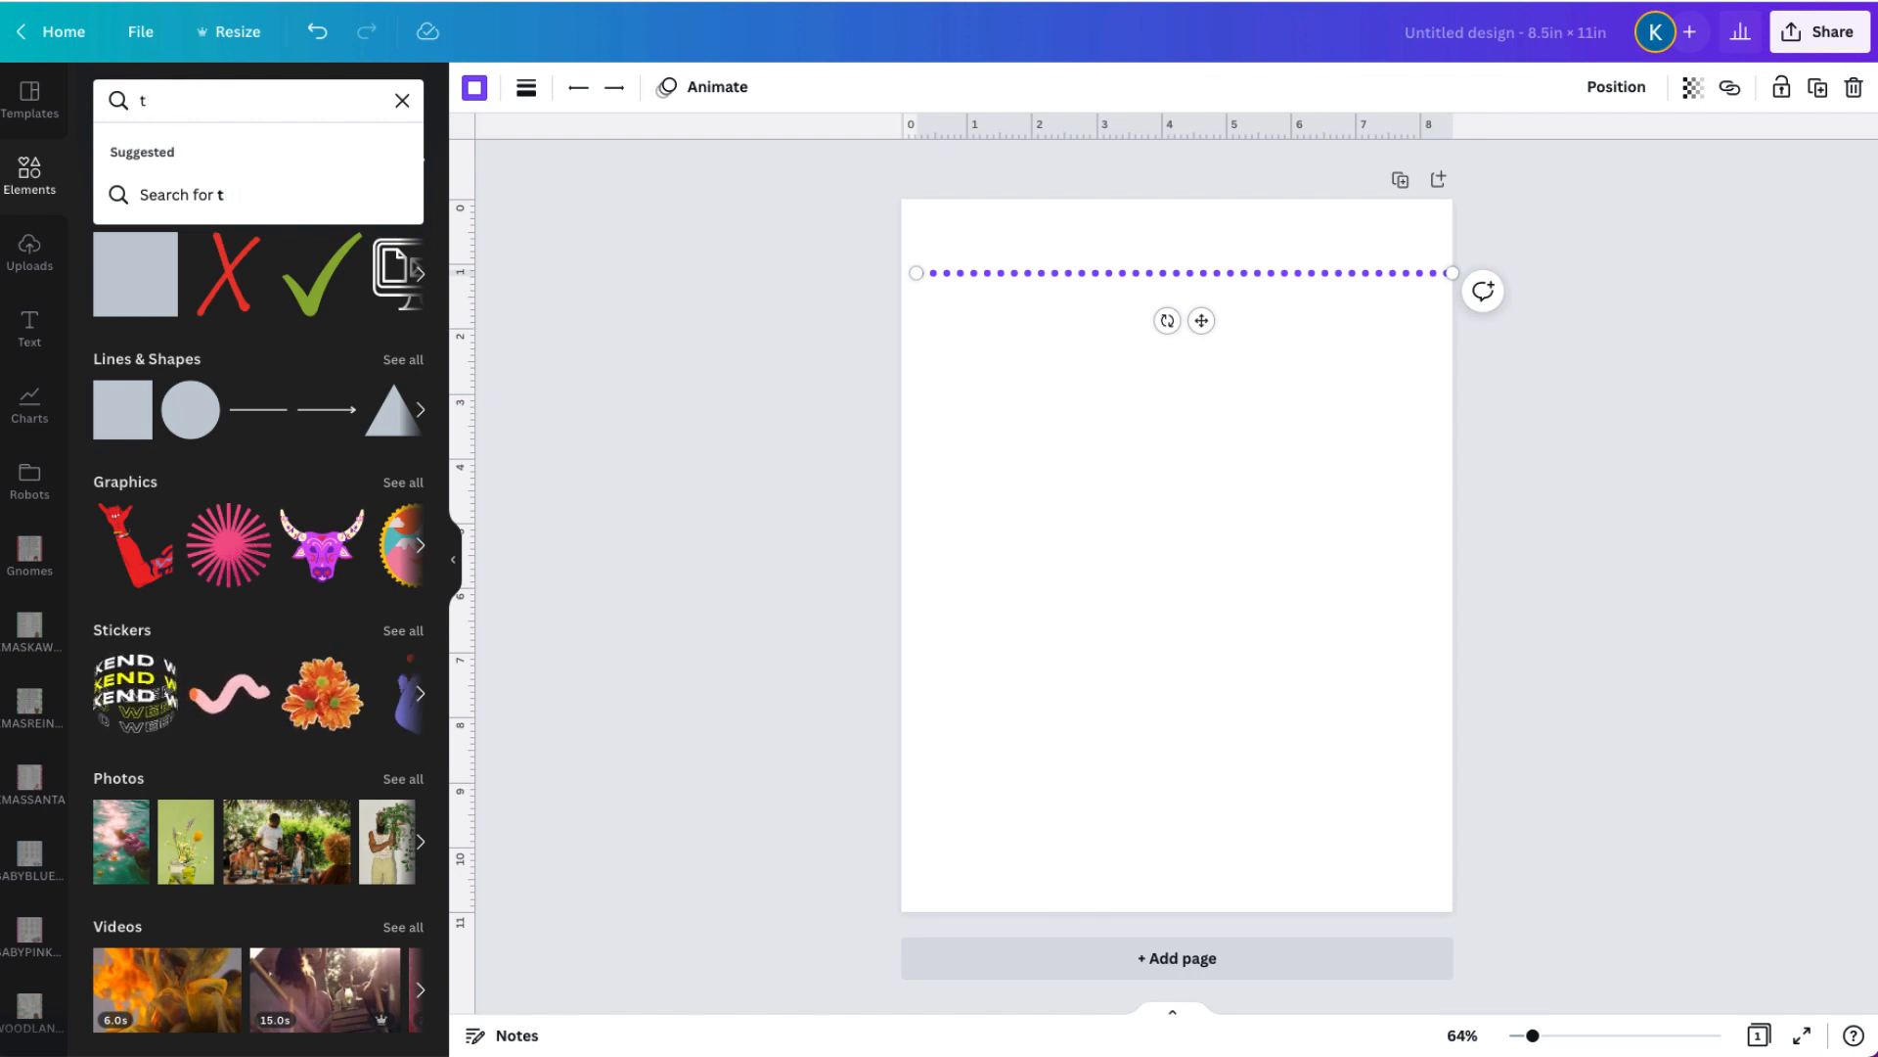
{"action": "type", "text": "ab"}
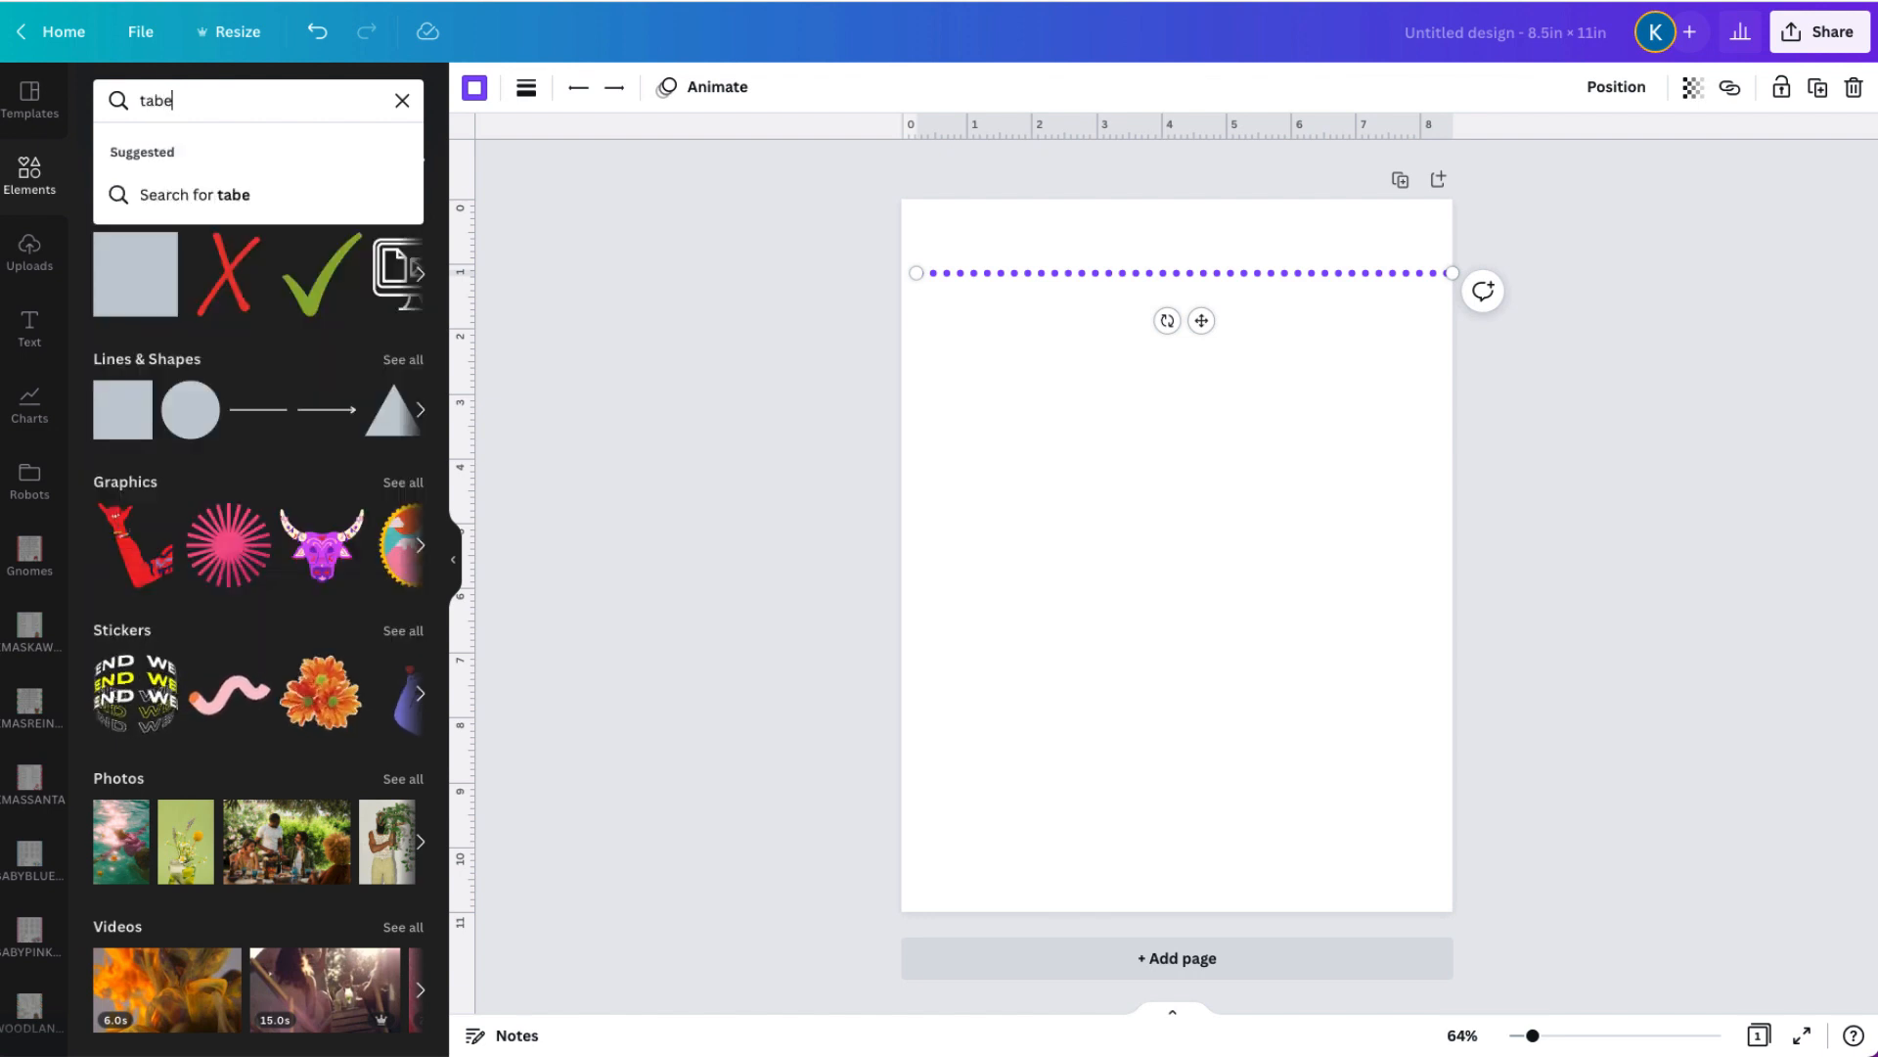
{"action": "type", "text": "les"}
{"action": "key", "text": "Return"}
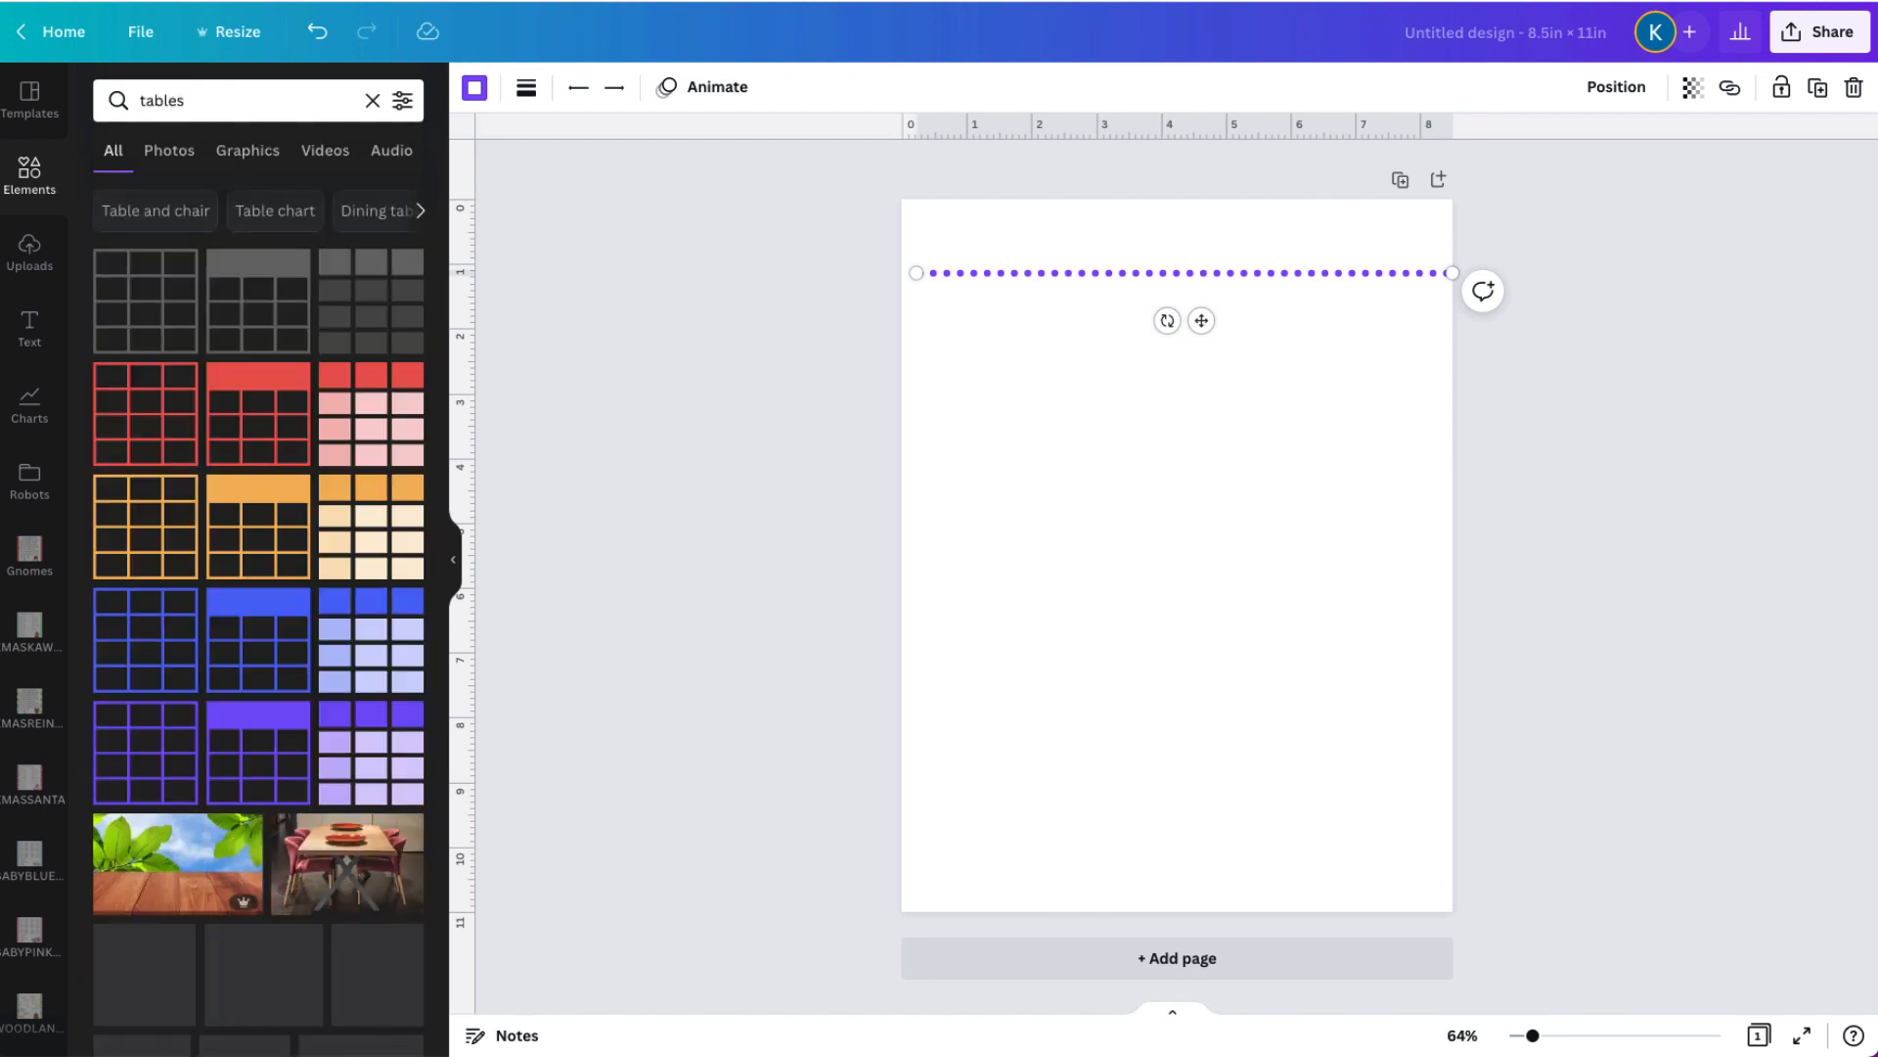
{"action": "left_click", "coordinate": [134, 343]}
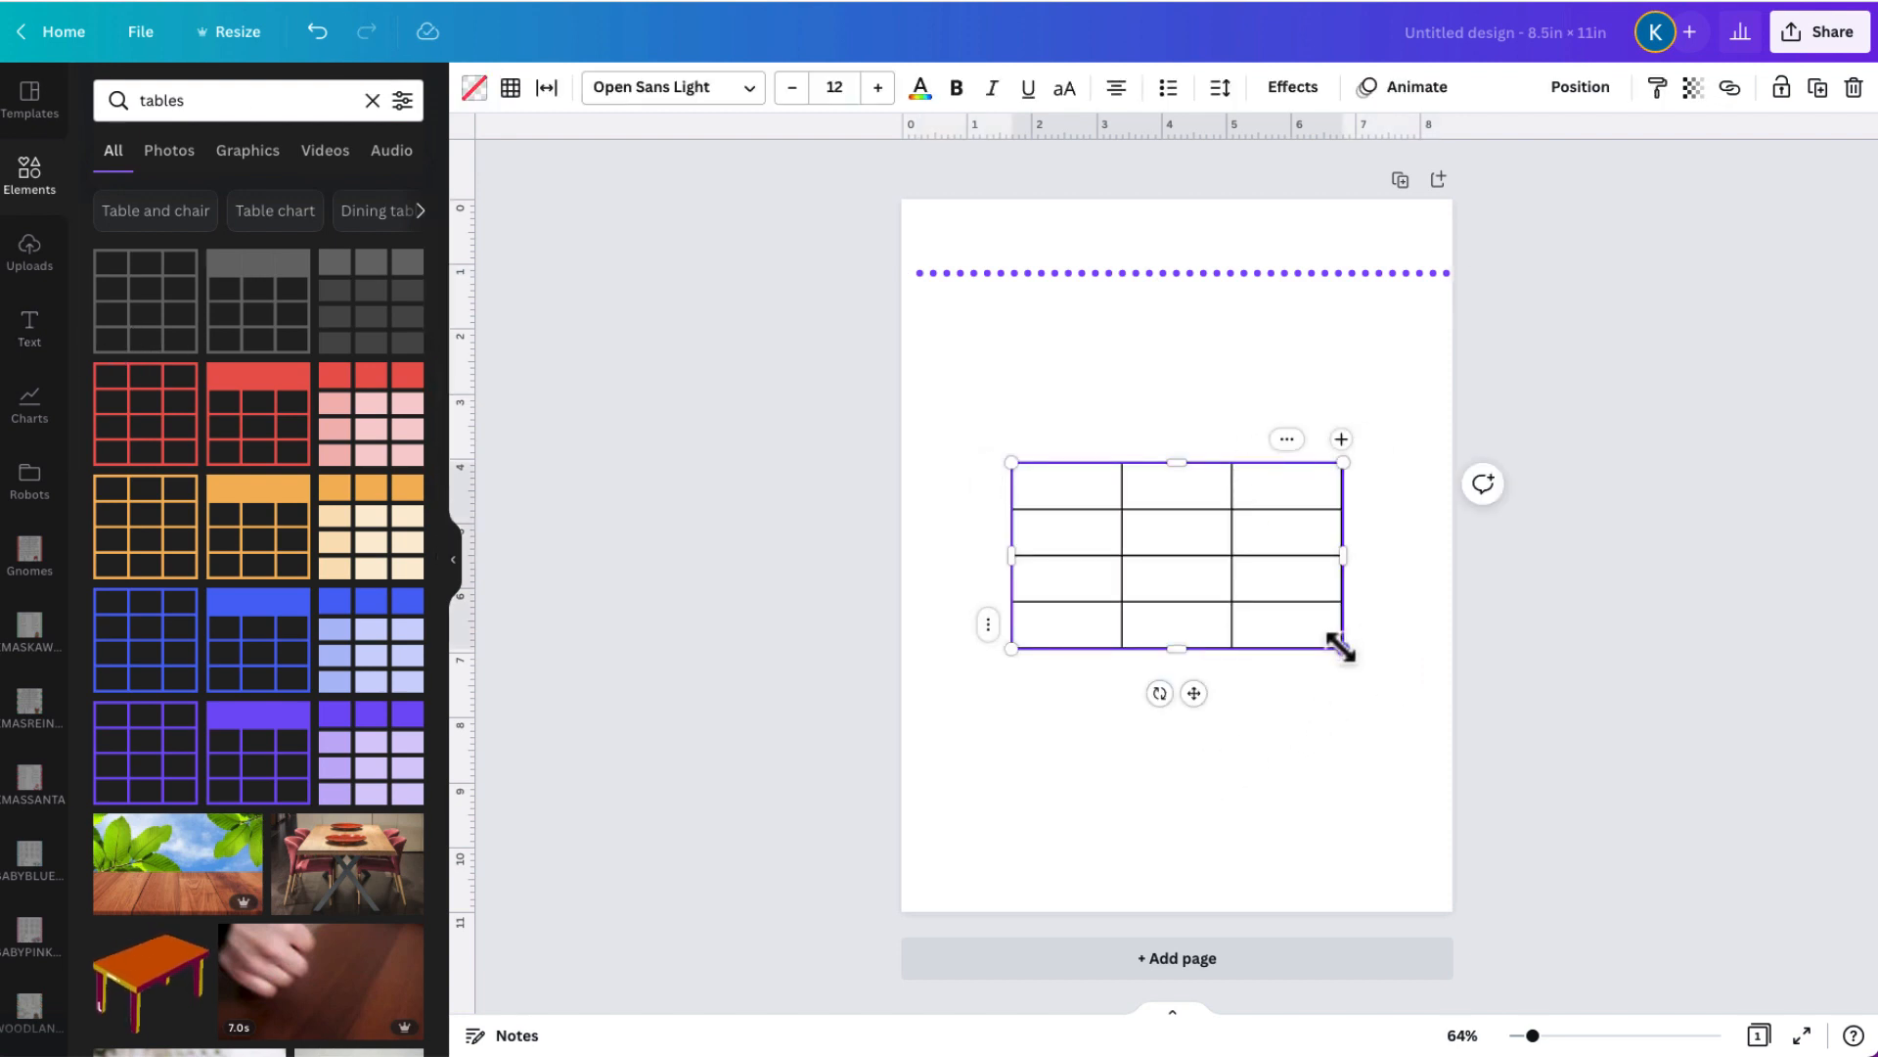
{"action": "left_click_drag", "start_coordinate": [1343, 649], "coordinate": [1399, 690]}
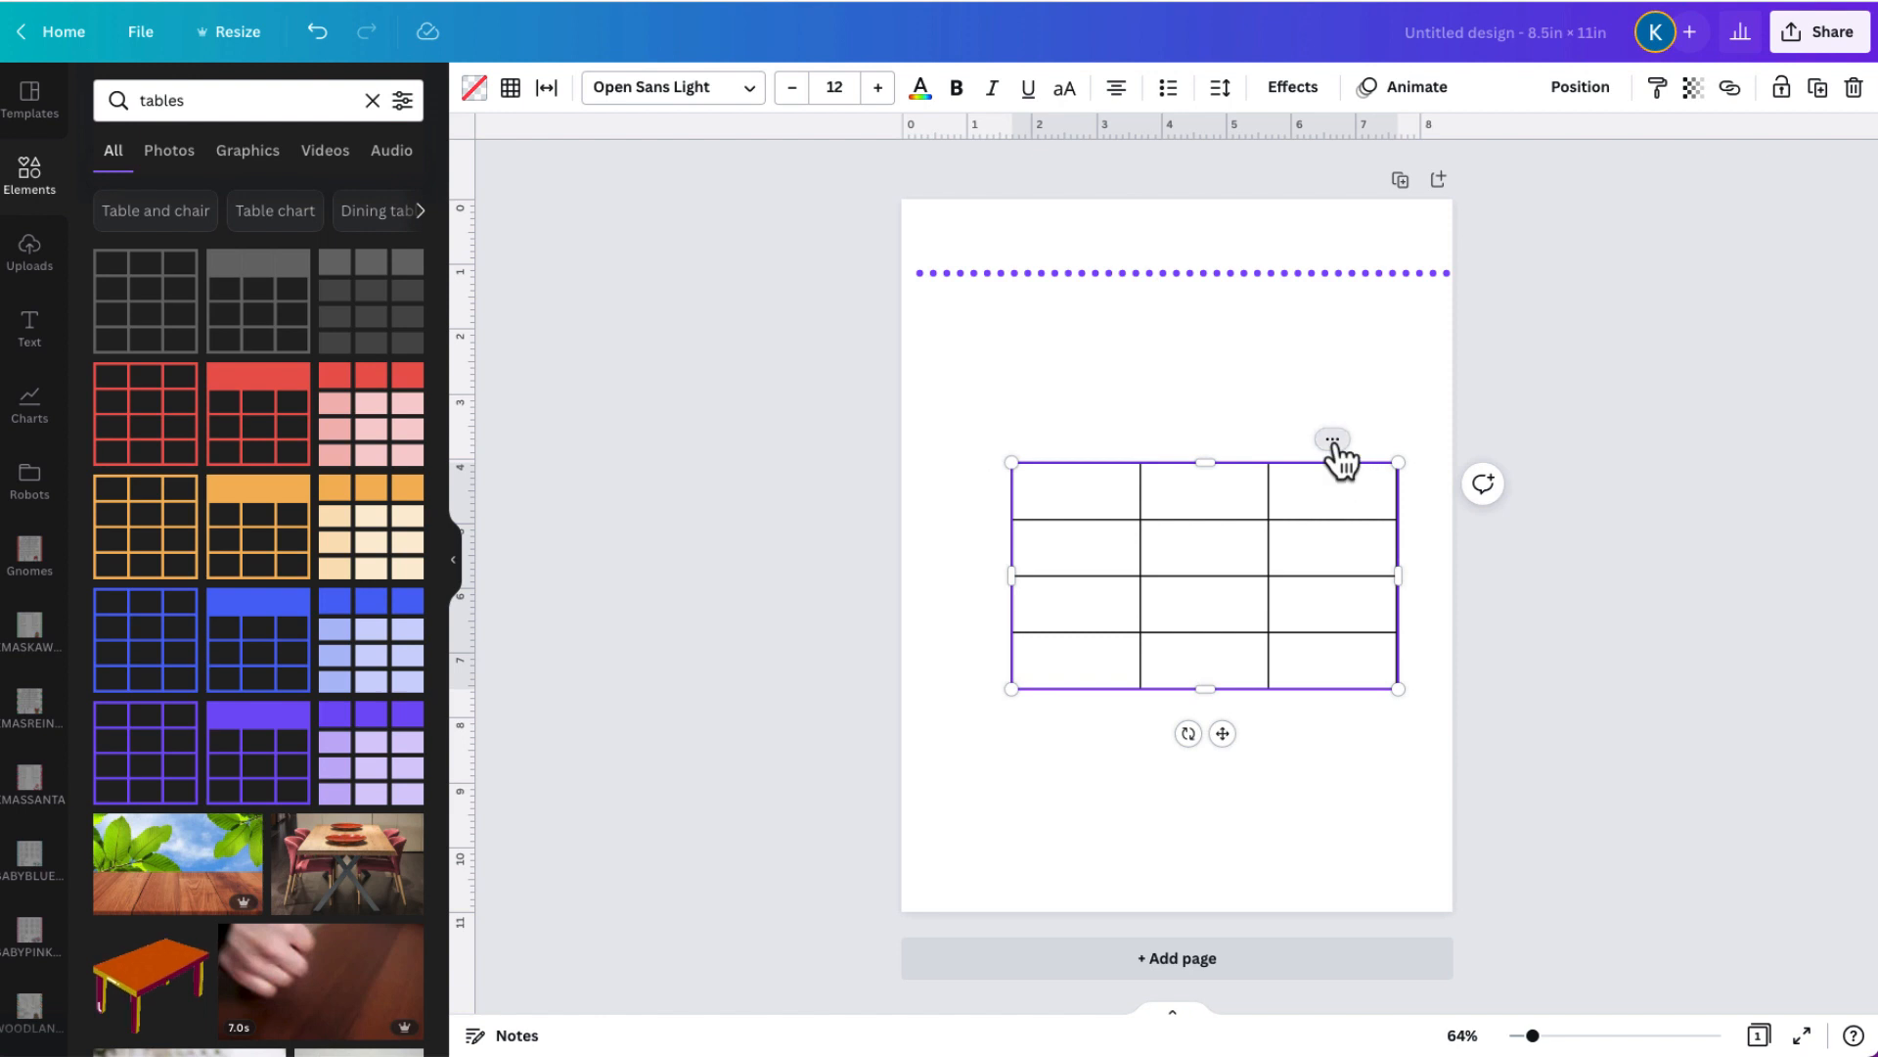
Add a fourth column and a fifth row to the table.
{"action": "left_click", "coordinate": [1333, 440]}
{"action": "left_click", "coordinate": [1477, 635]}
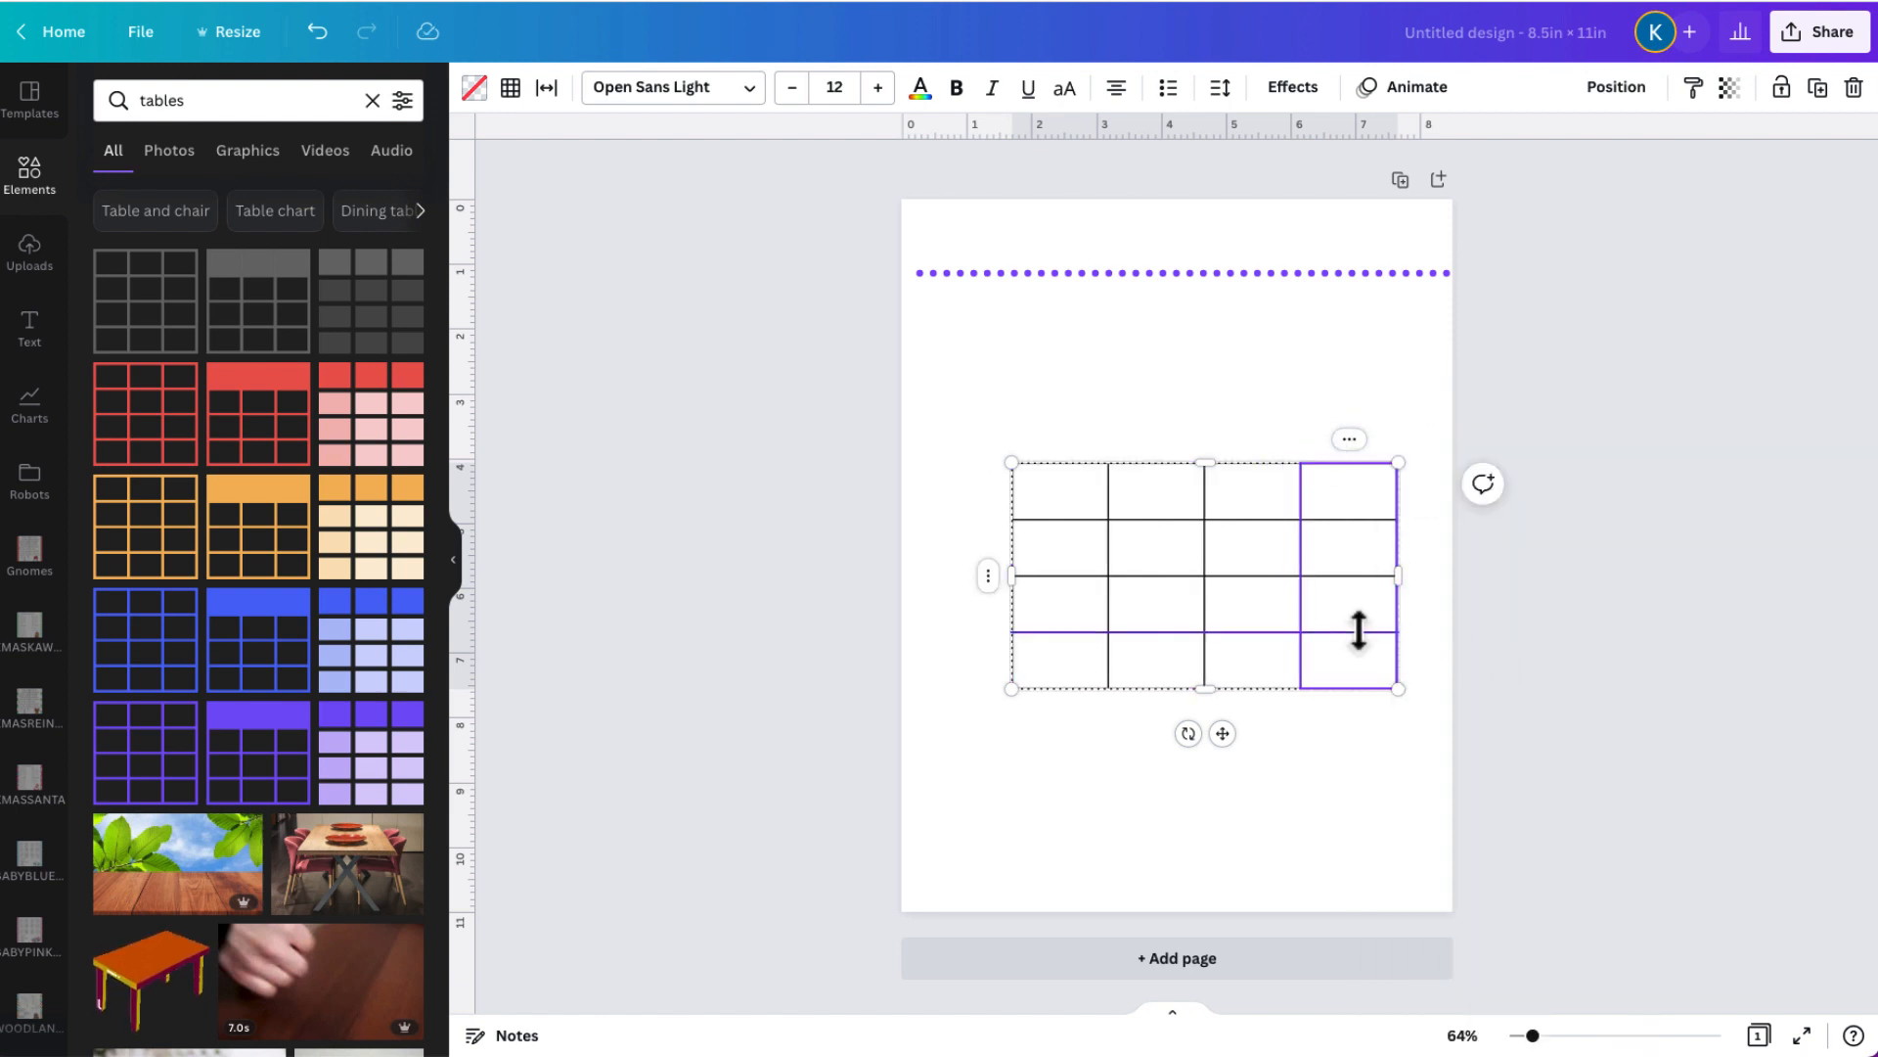
{"action": "left_click", "coordinate": [988, 661]}
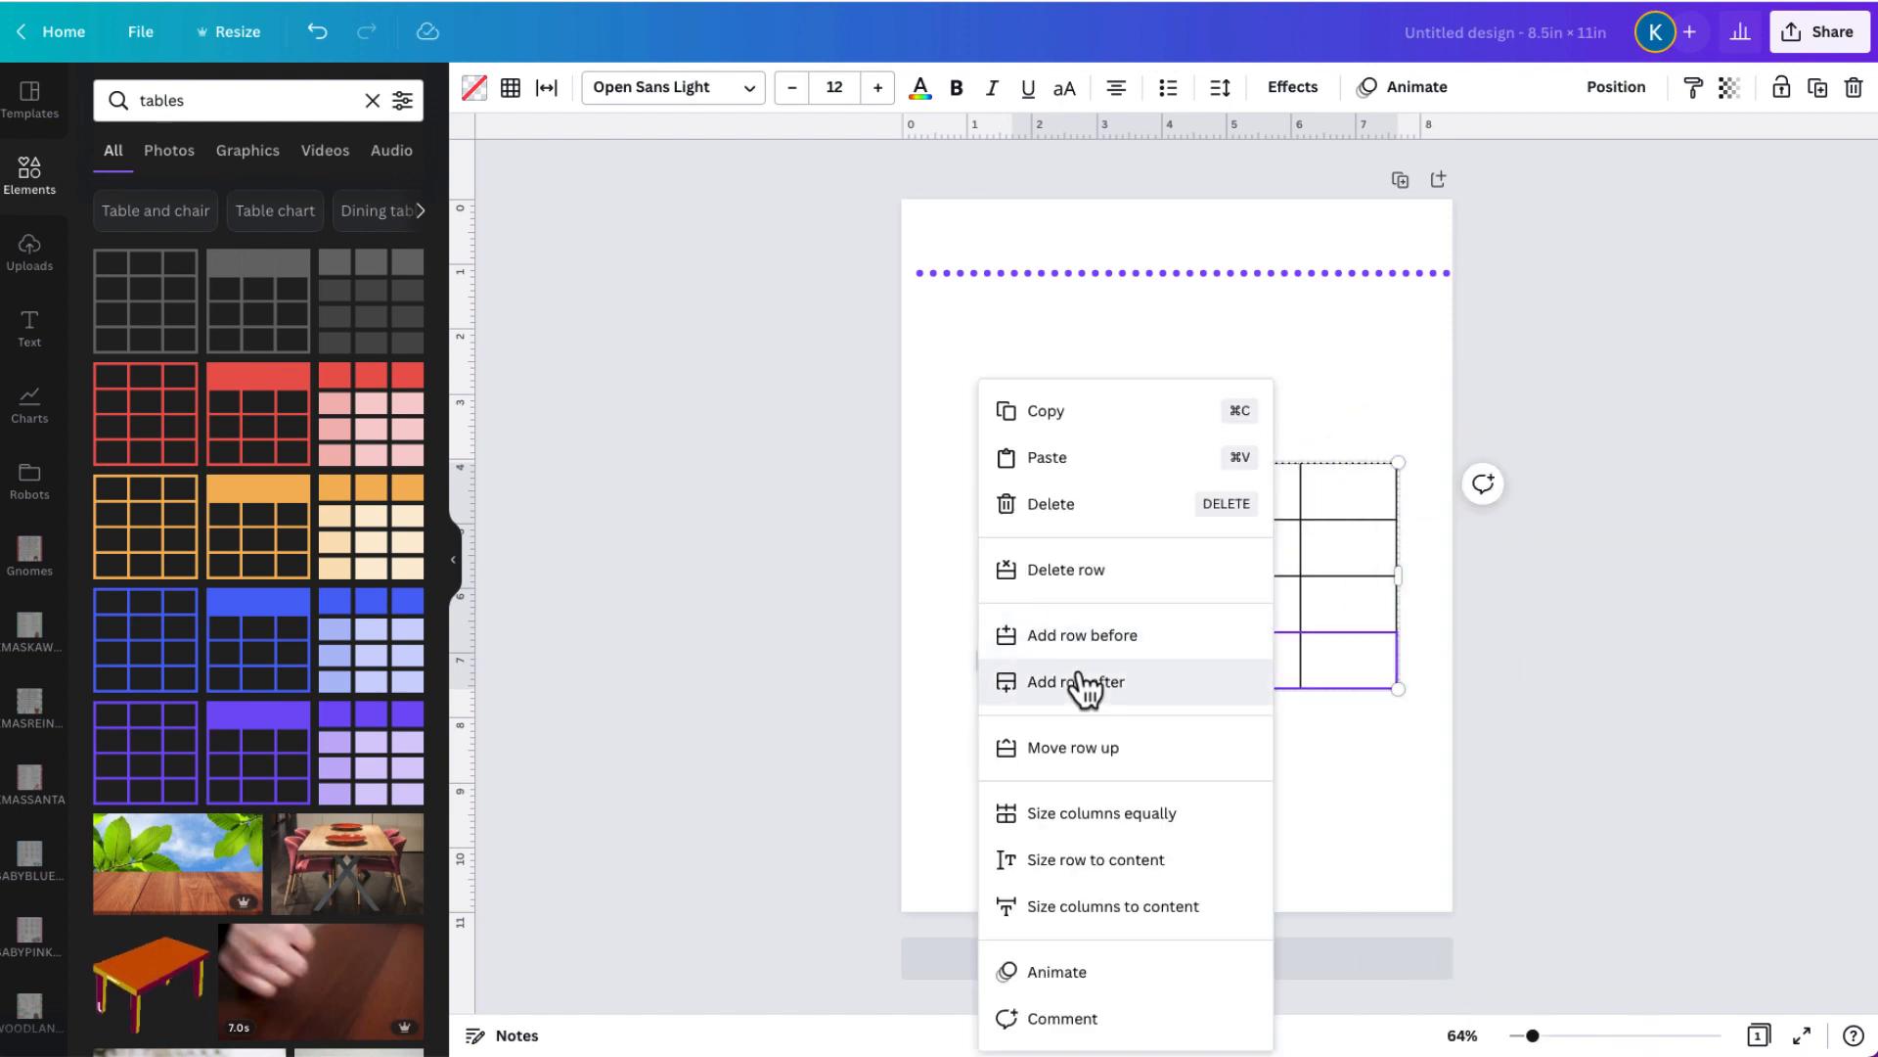
{"action": "left_click", "coordinate": [1094, 638]}
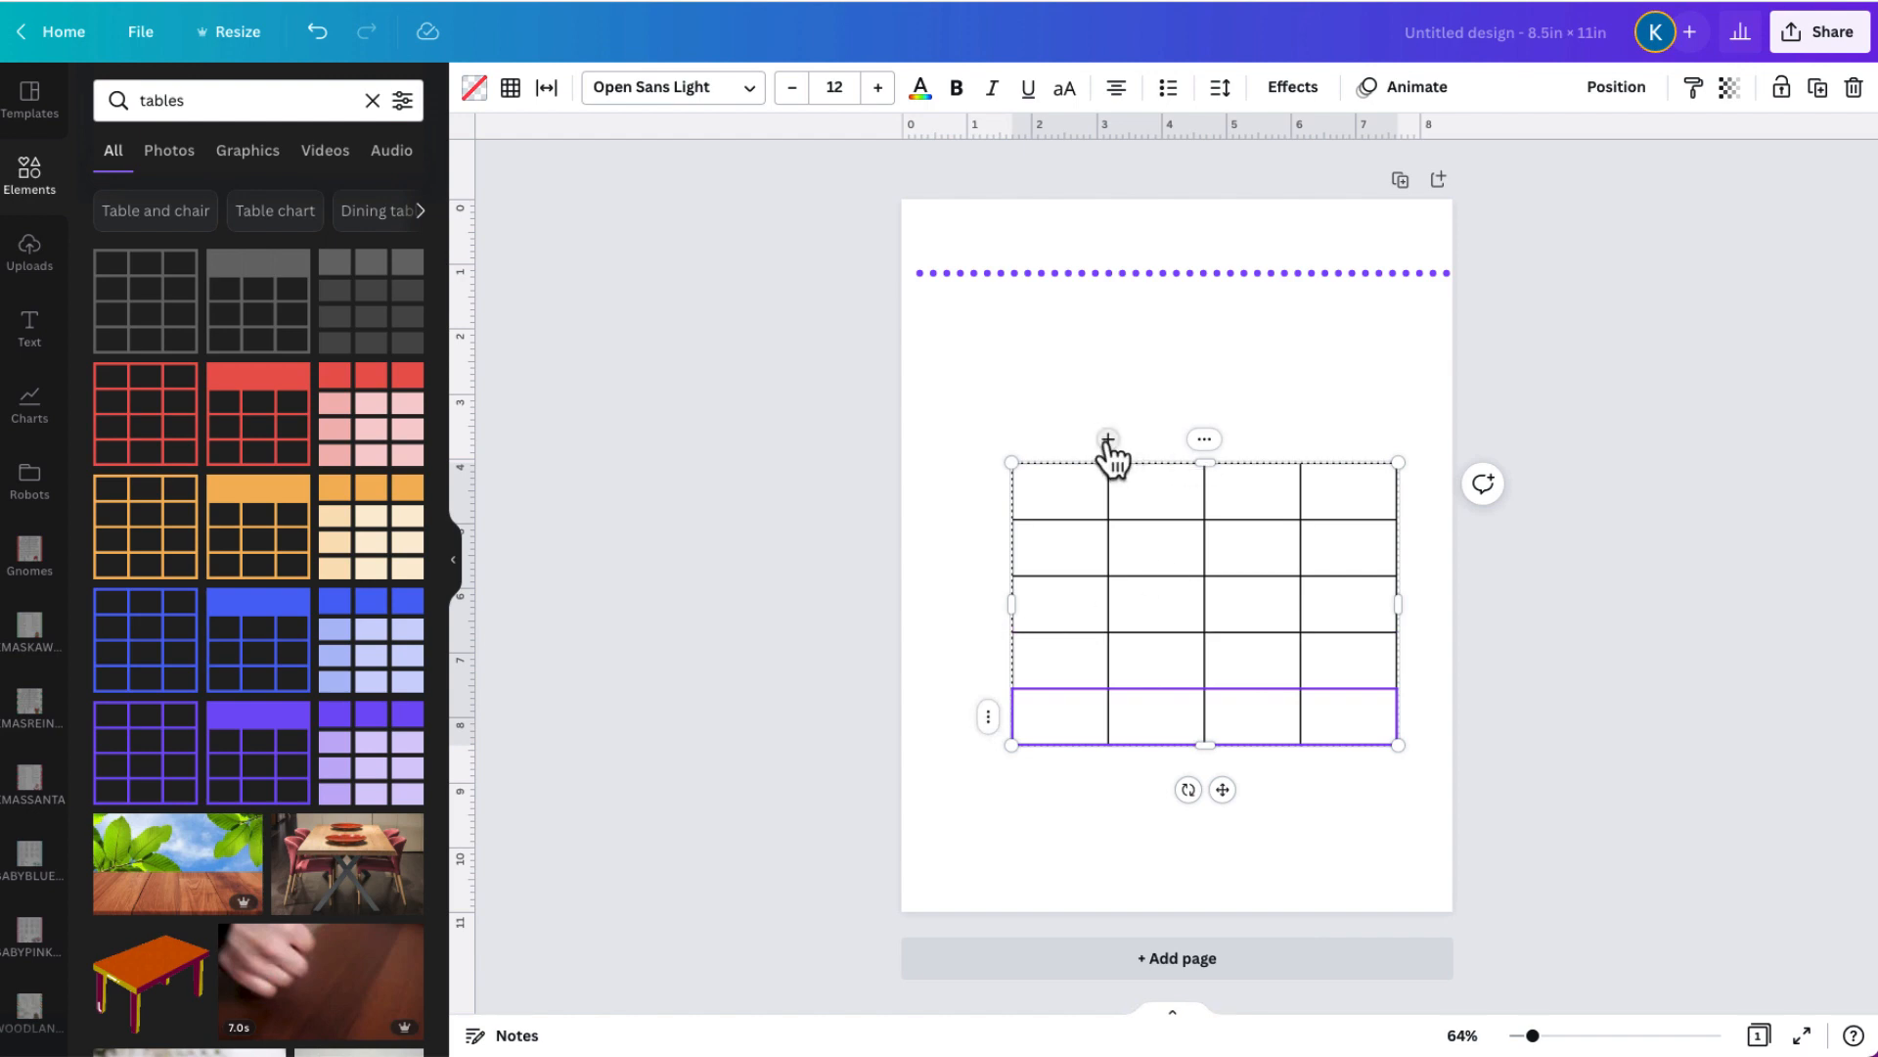
Fill the table's bottom row with the line's purple and set that row's borders to teal.
{"action": "left_click", "coordinate": [474, 90]}
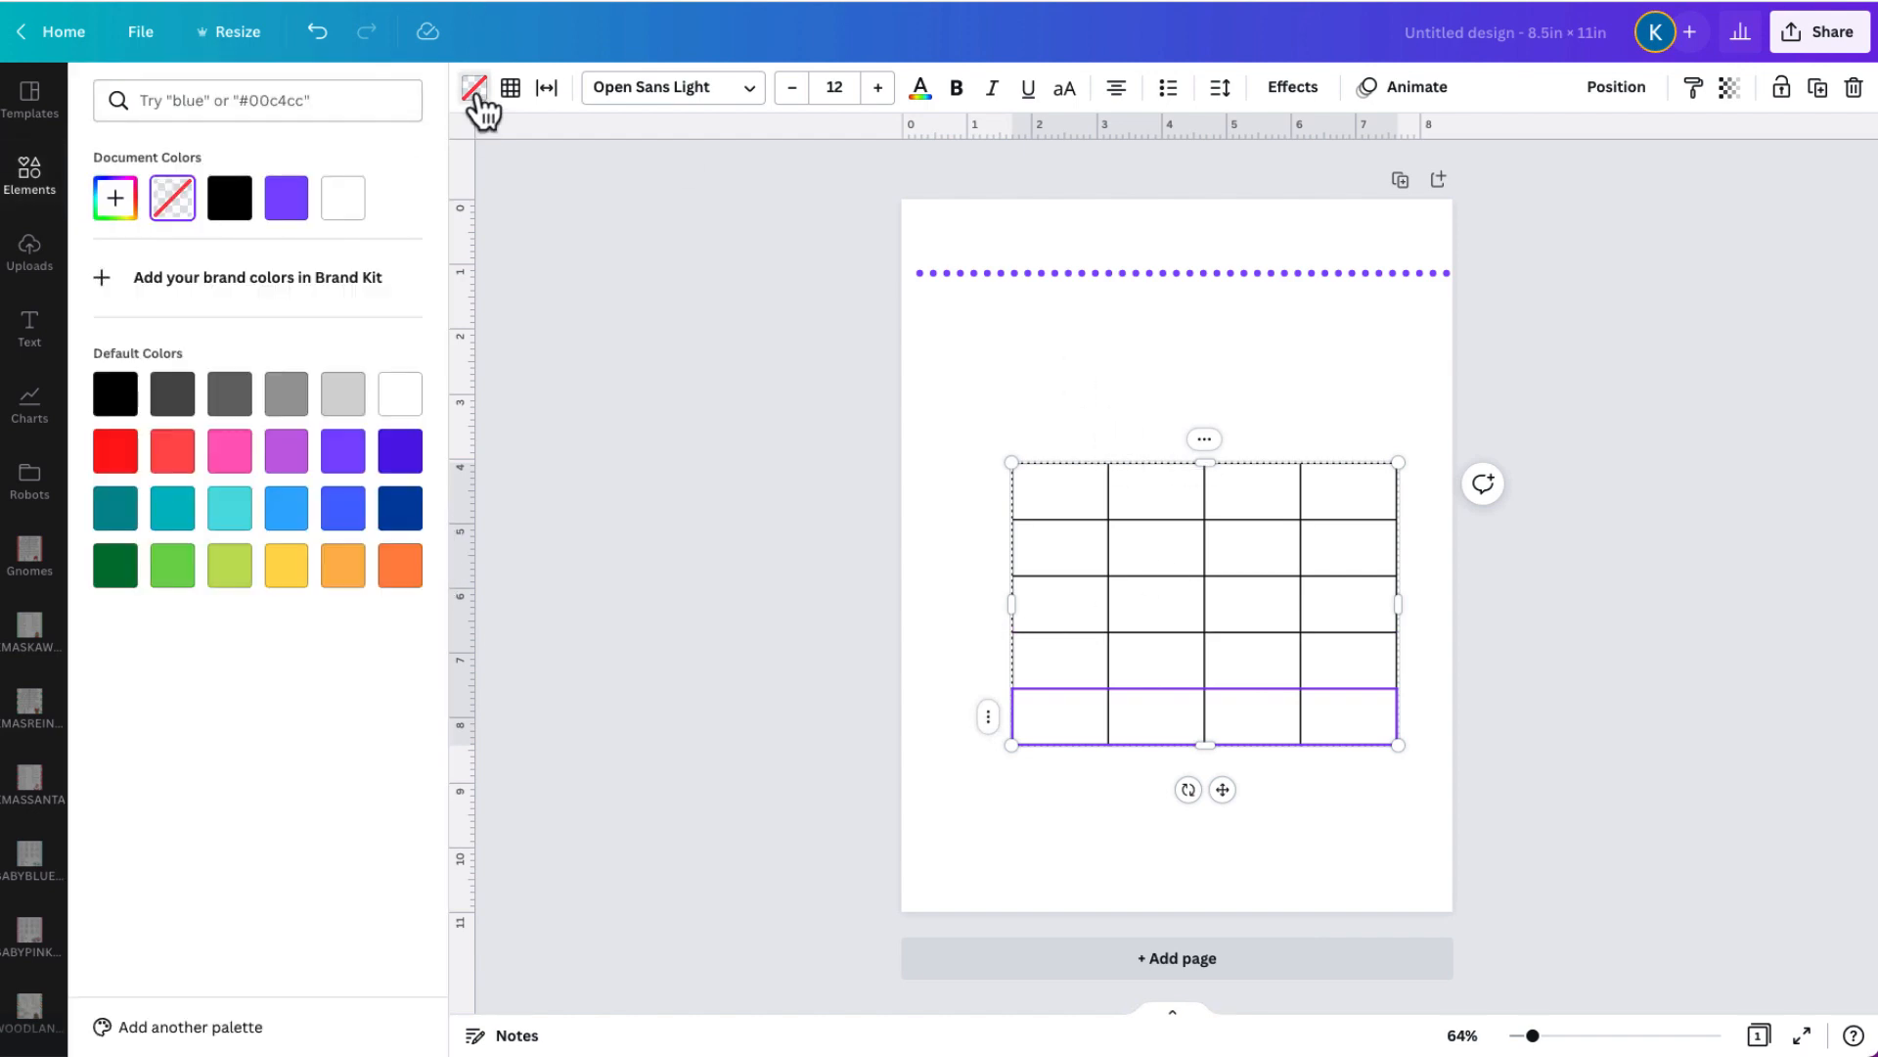
{"action": "left_click", "coordinate": [286, 202]}
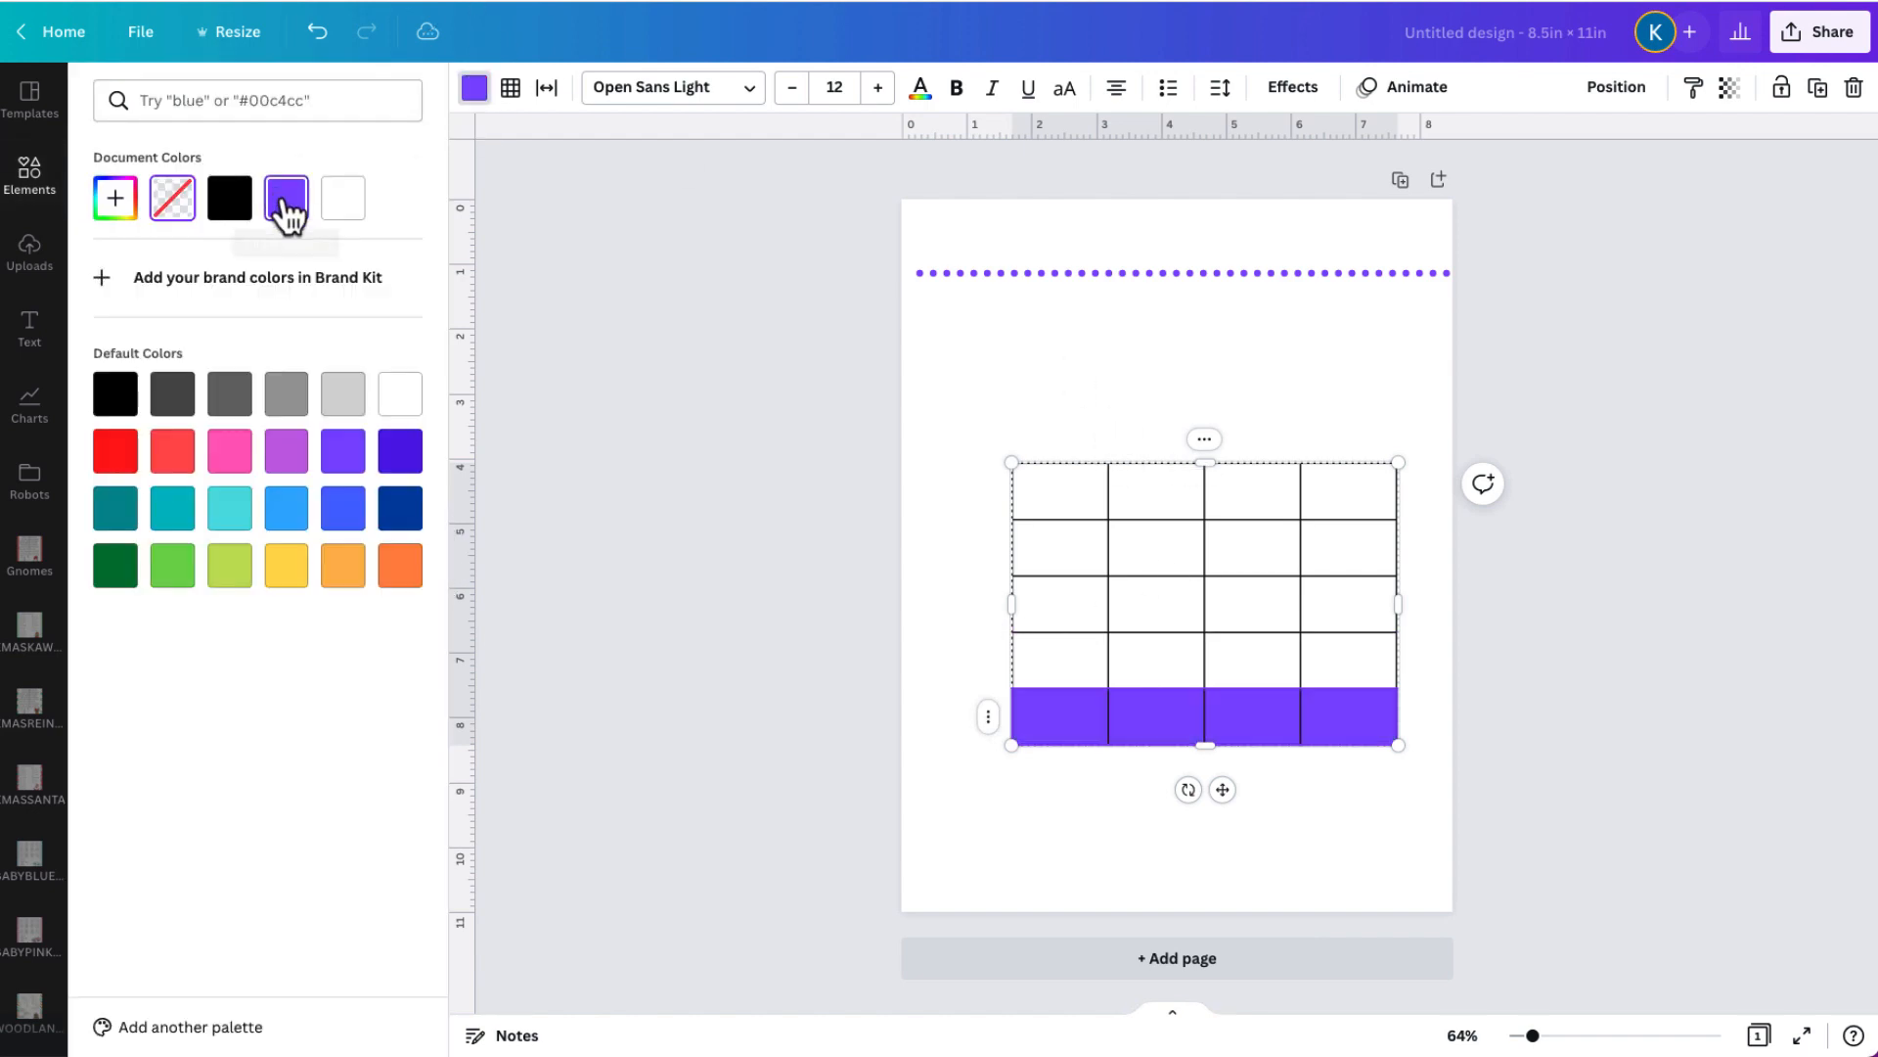
{"action": "left_click", "coordinate": [512, 94]}
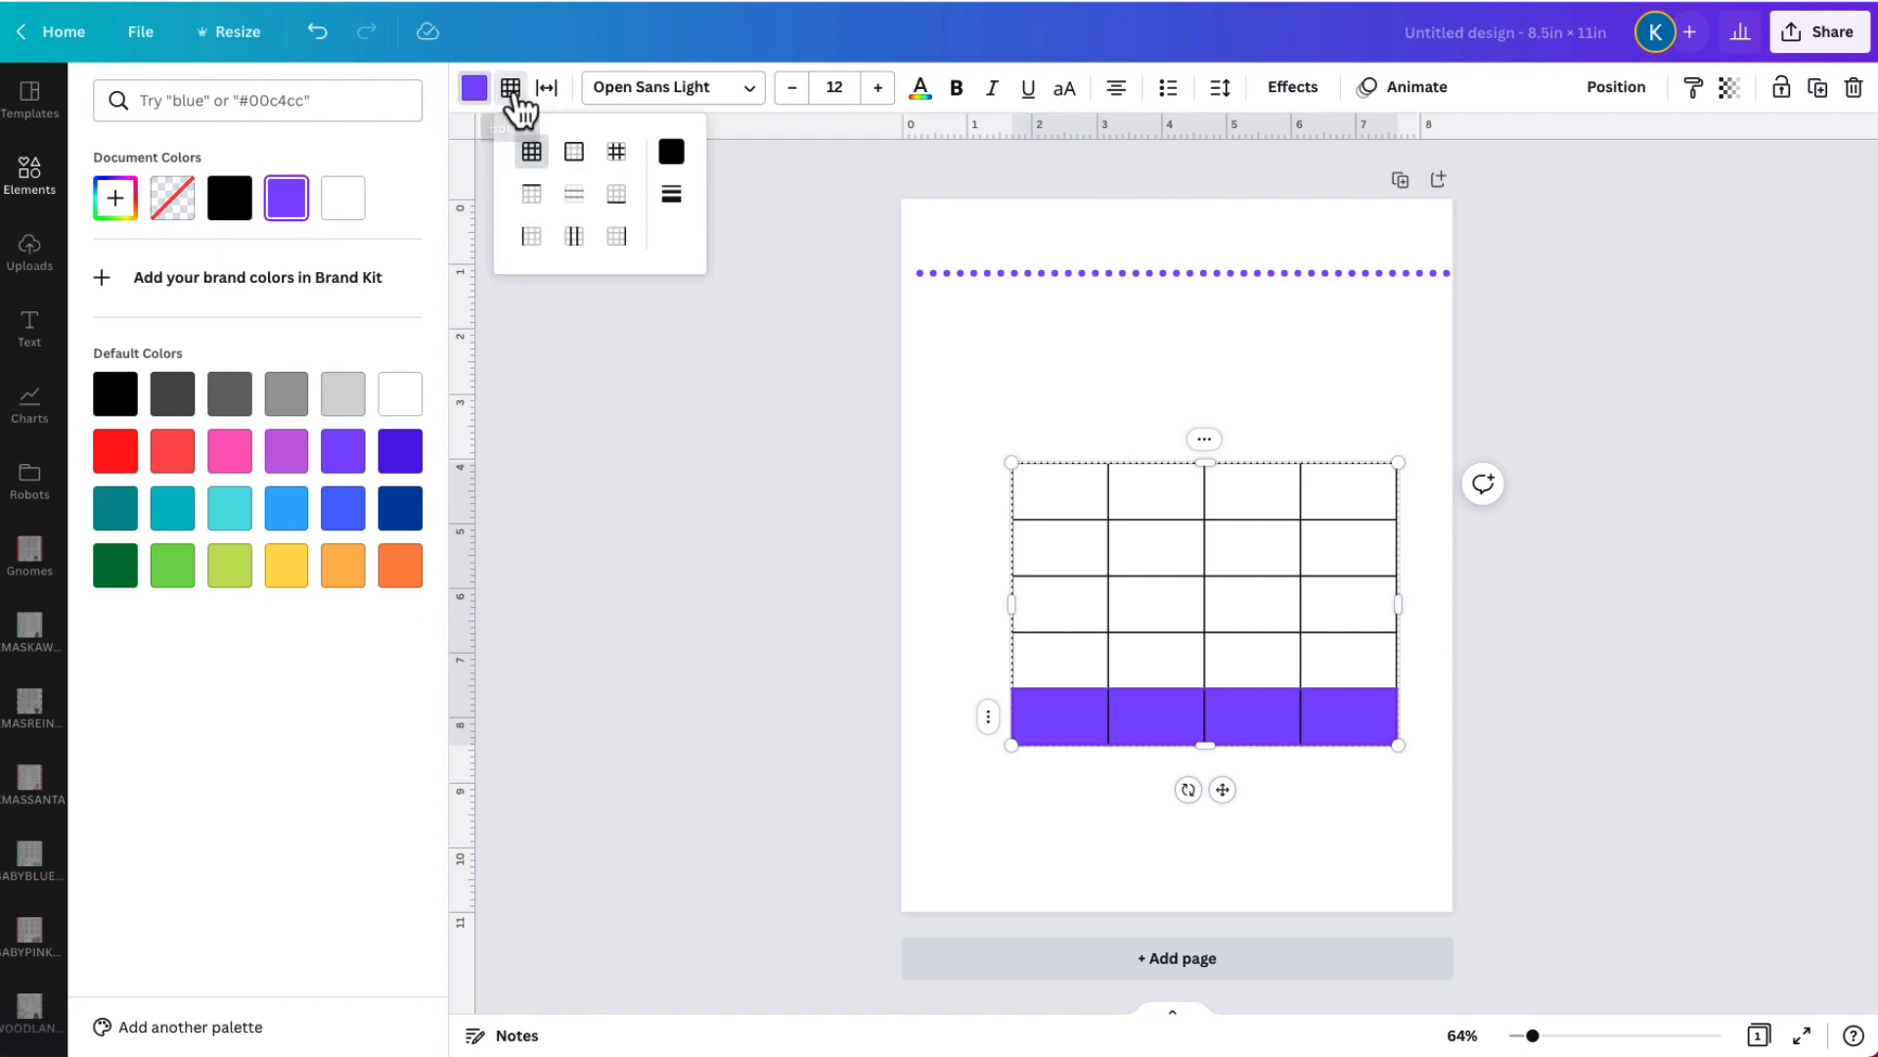
{"action": "left_click", "coordinate": [671, 153]}
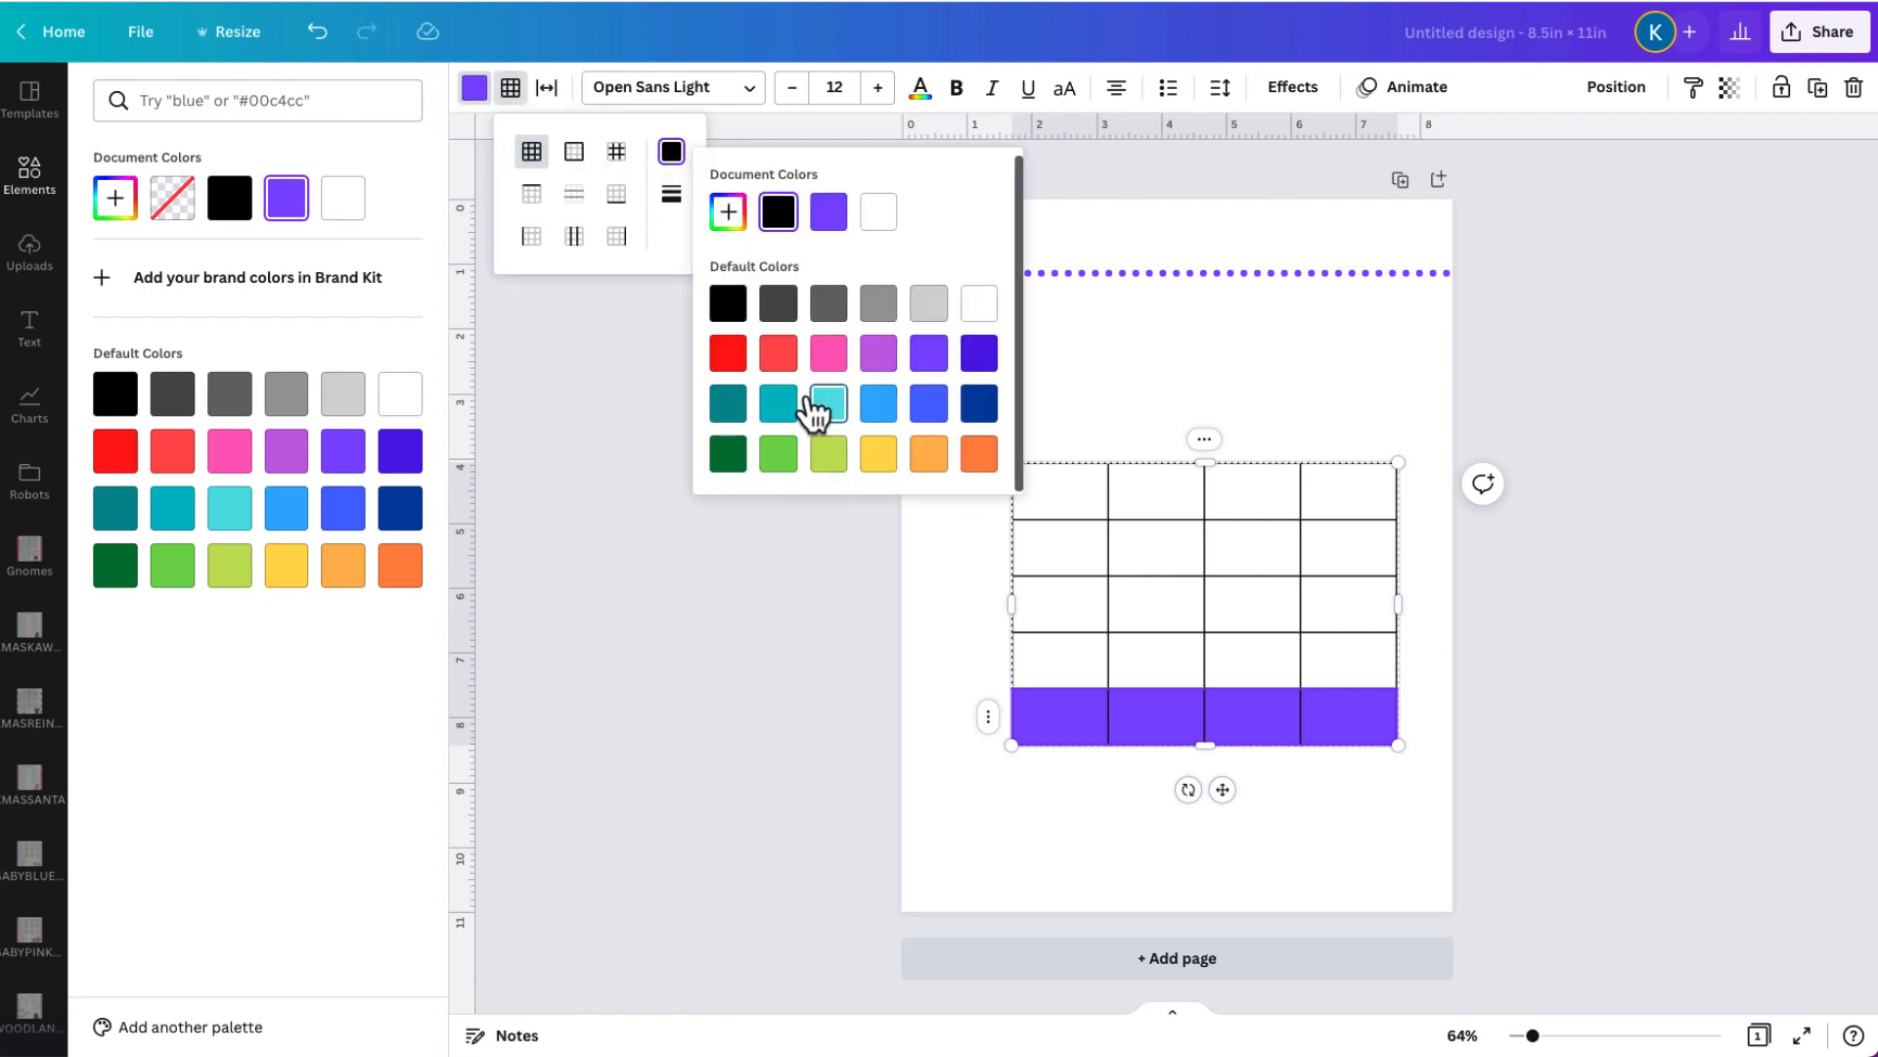
{"action": "left_click", "coordinate": [782, 406]}
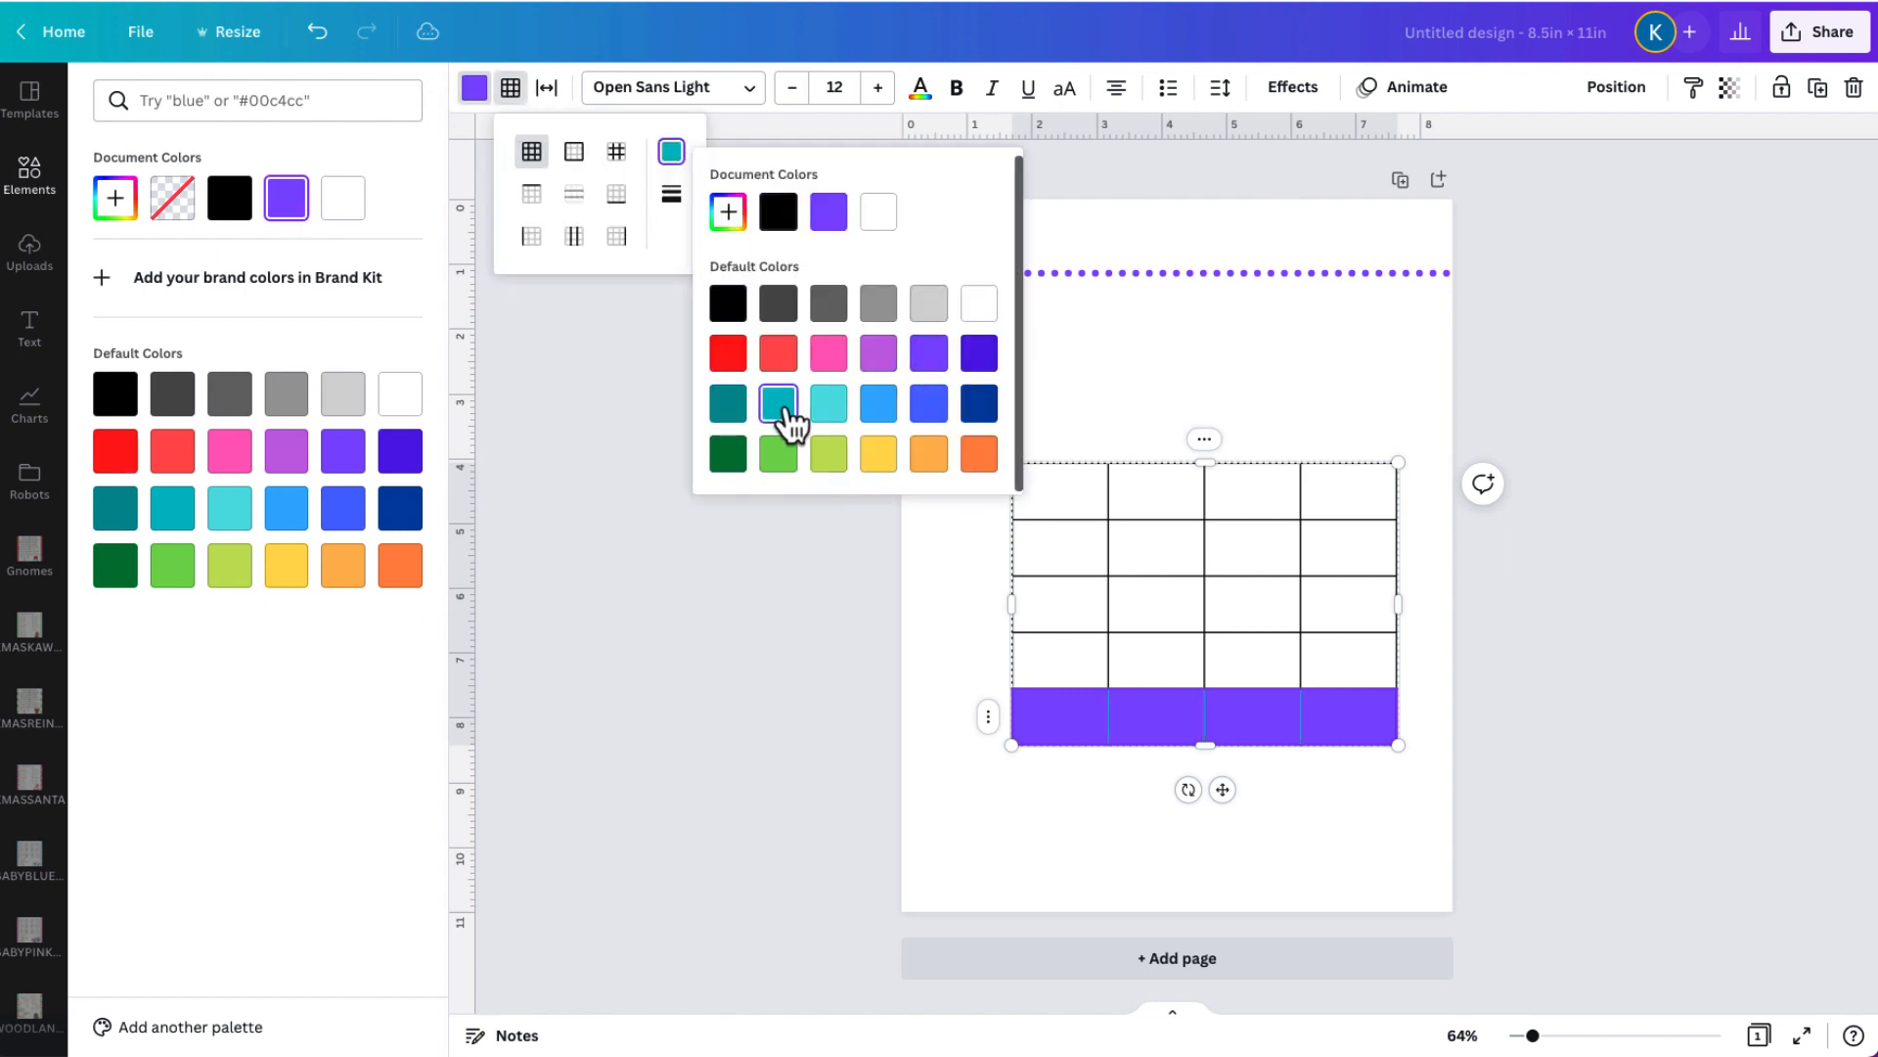
Select all cells of the table and set all their borders to the same teal.
{"action": "left_click", "coordinate": [1071, 507]}
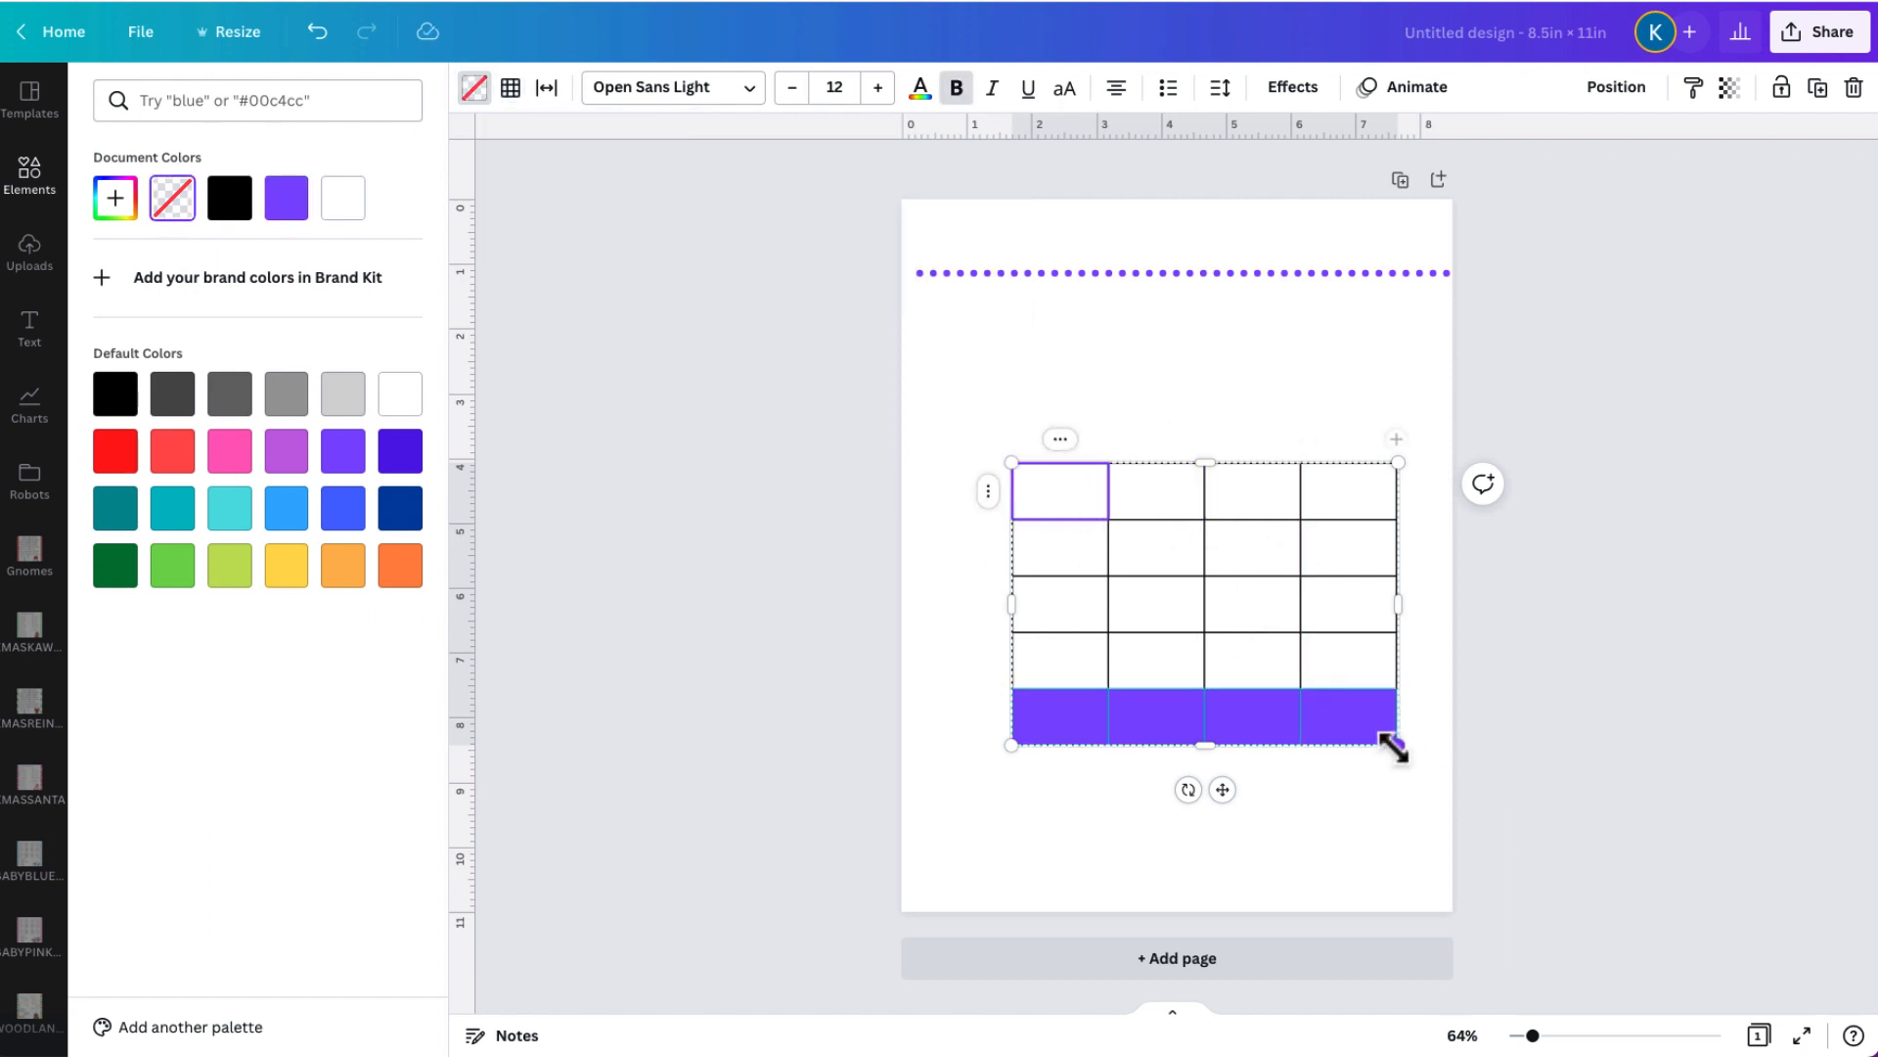
{"action": "left_click", "coordinate": [1367, 716], "text": "shift"}
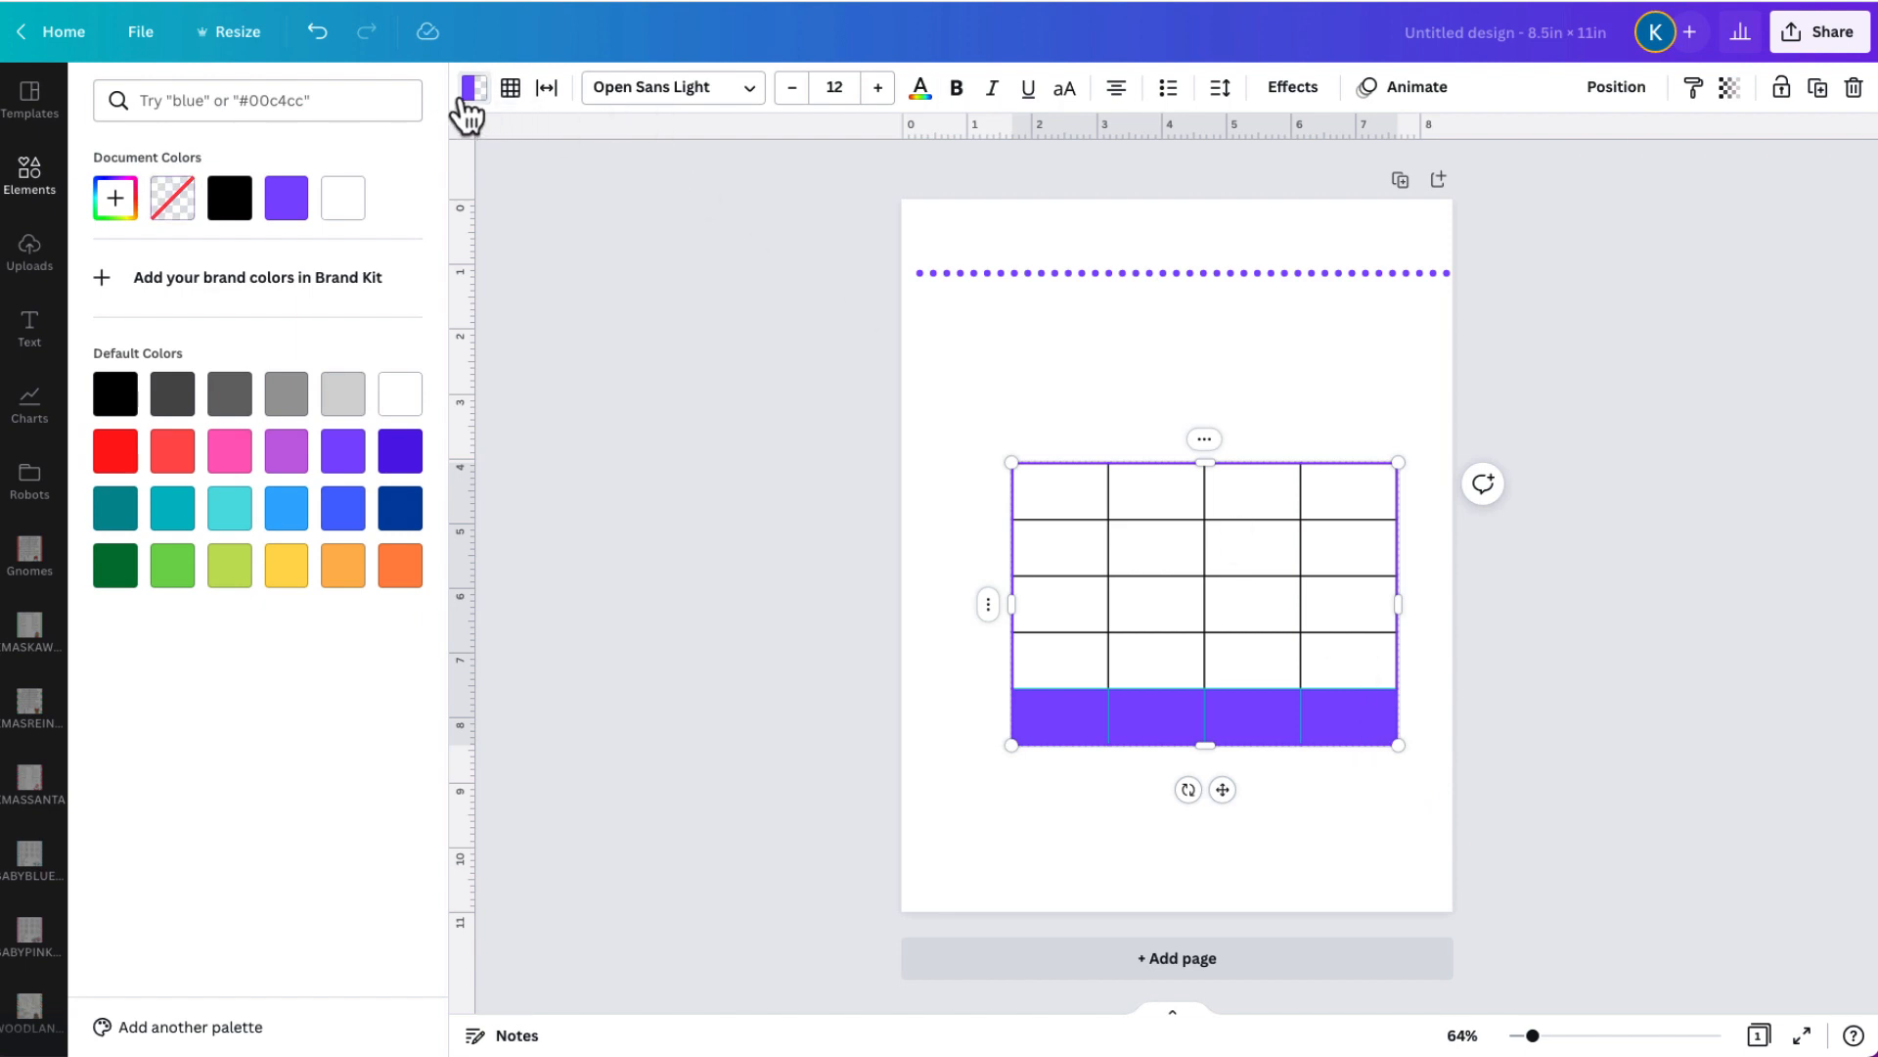
{"action": "left_click", "coordinate": [511, 90]}
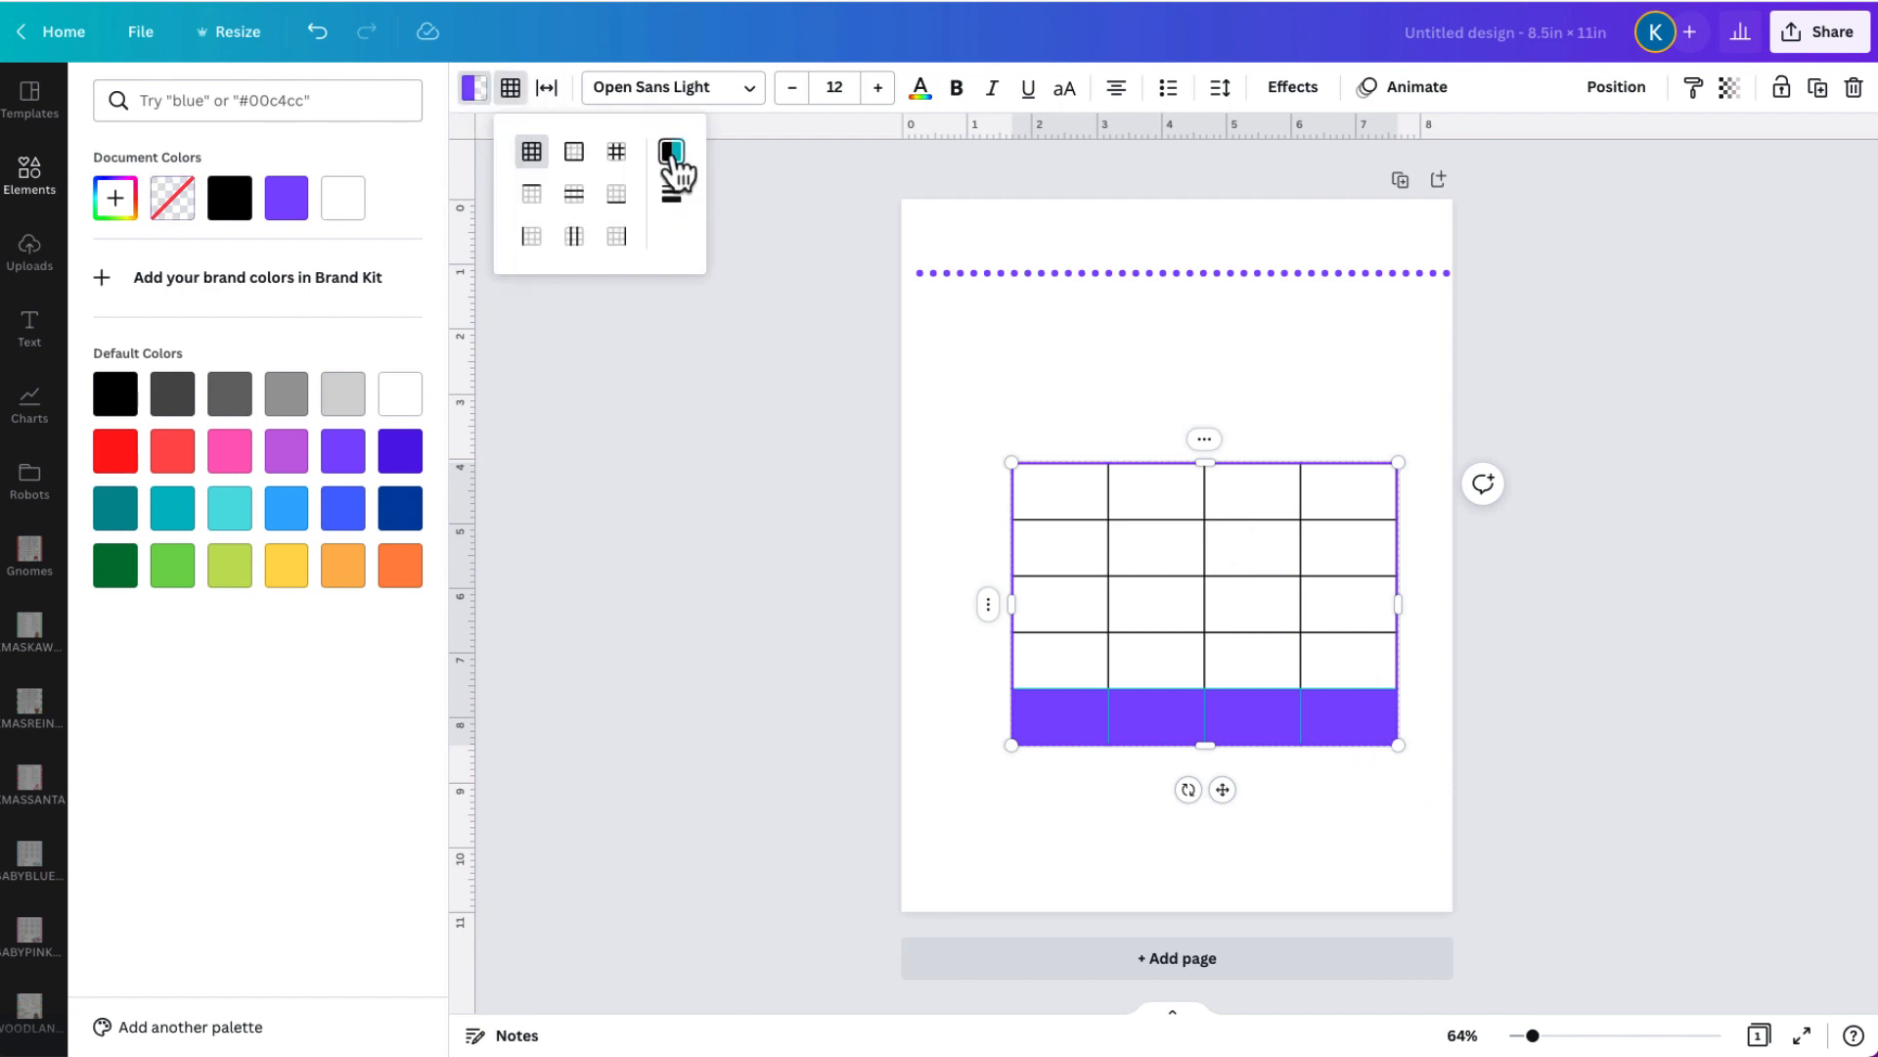
{"action": "left_click", "coordinate": [672, 155]}
{"action": "left_click", "coordinate": [829, 209]}
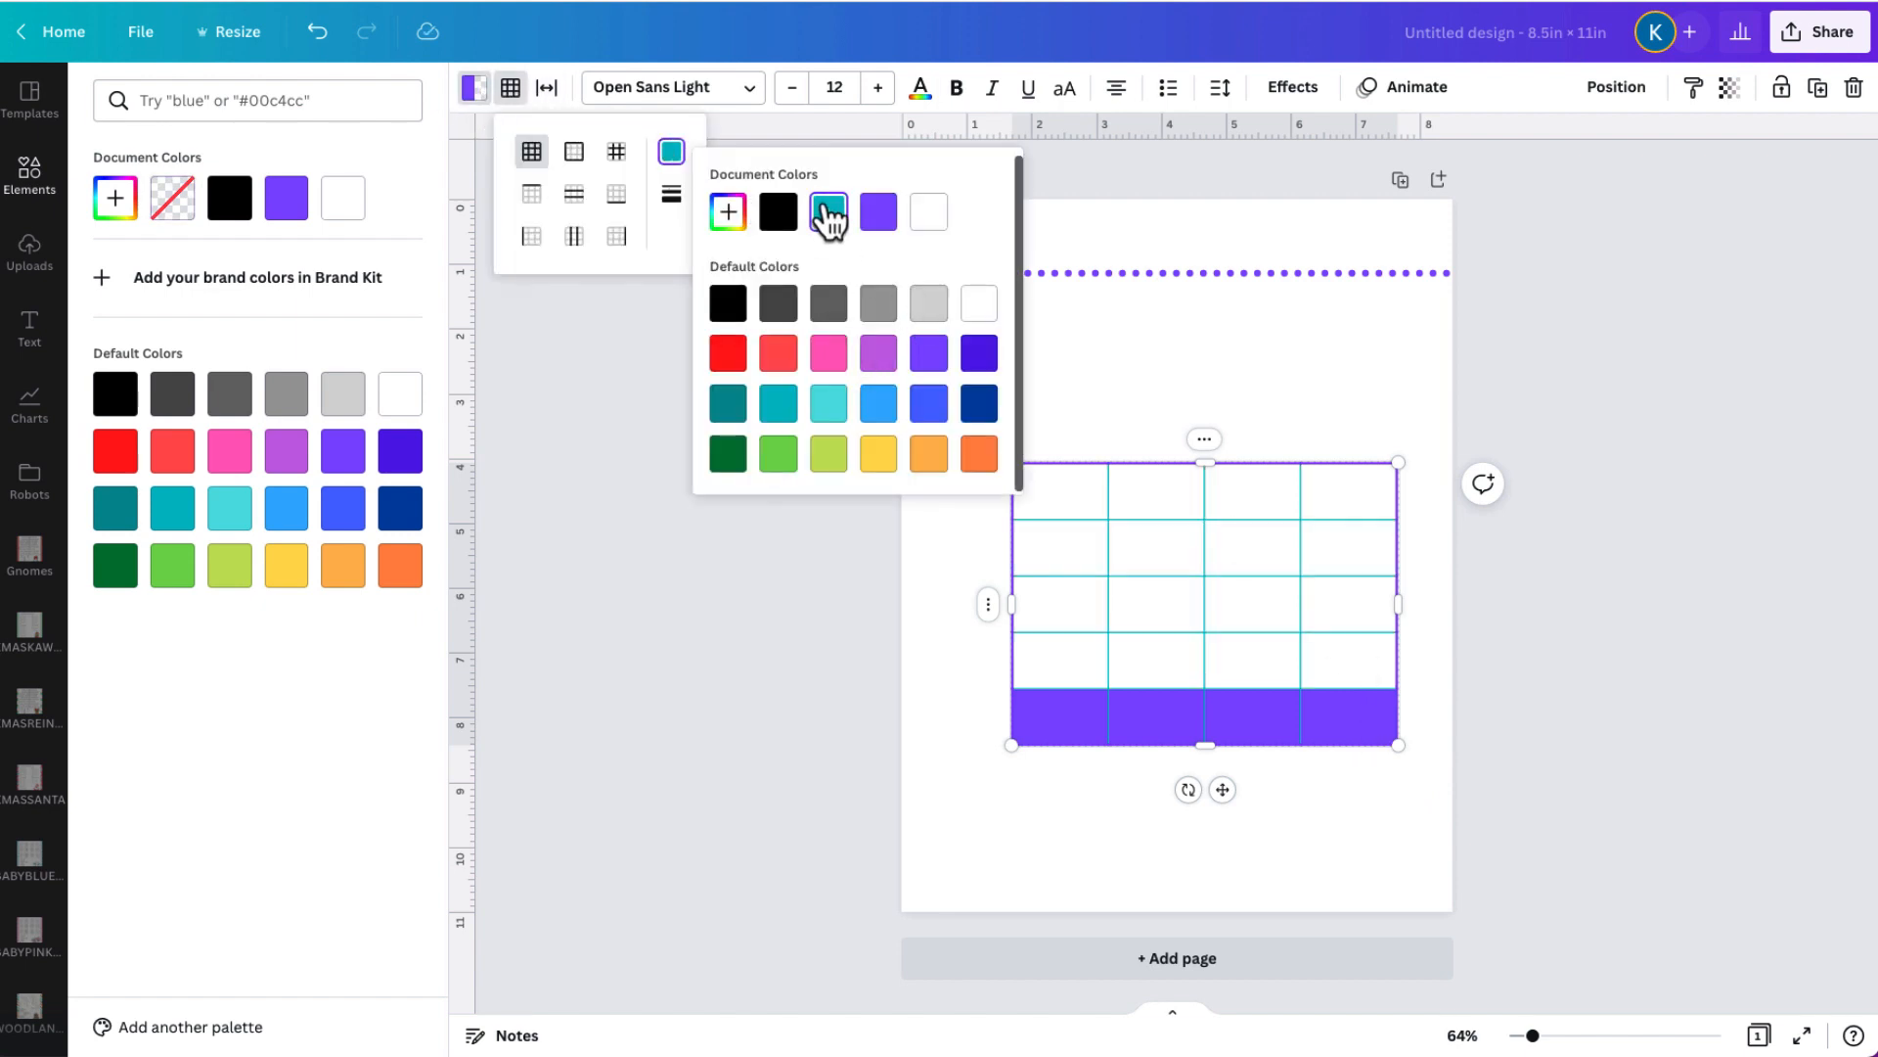
{"action": "left_click", "coordinate": [1285, 379]}
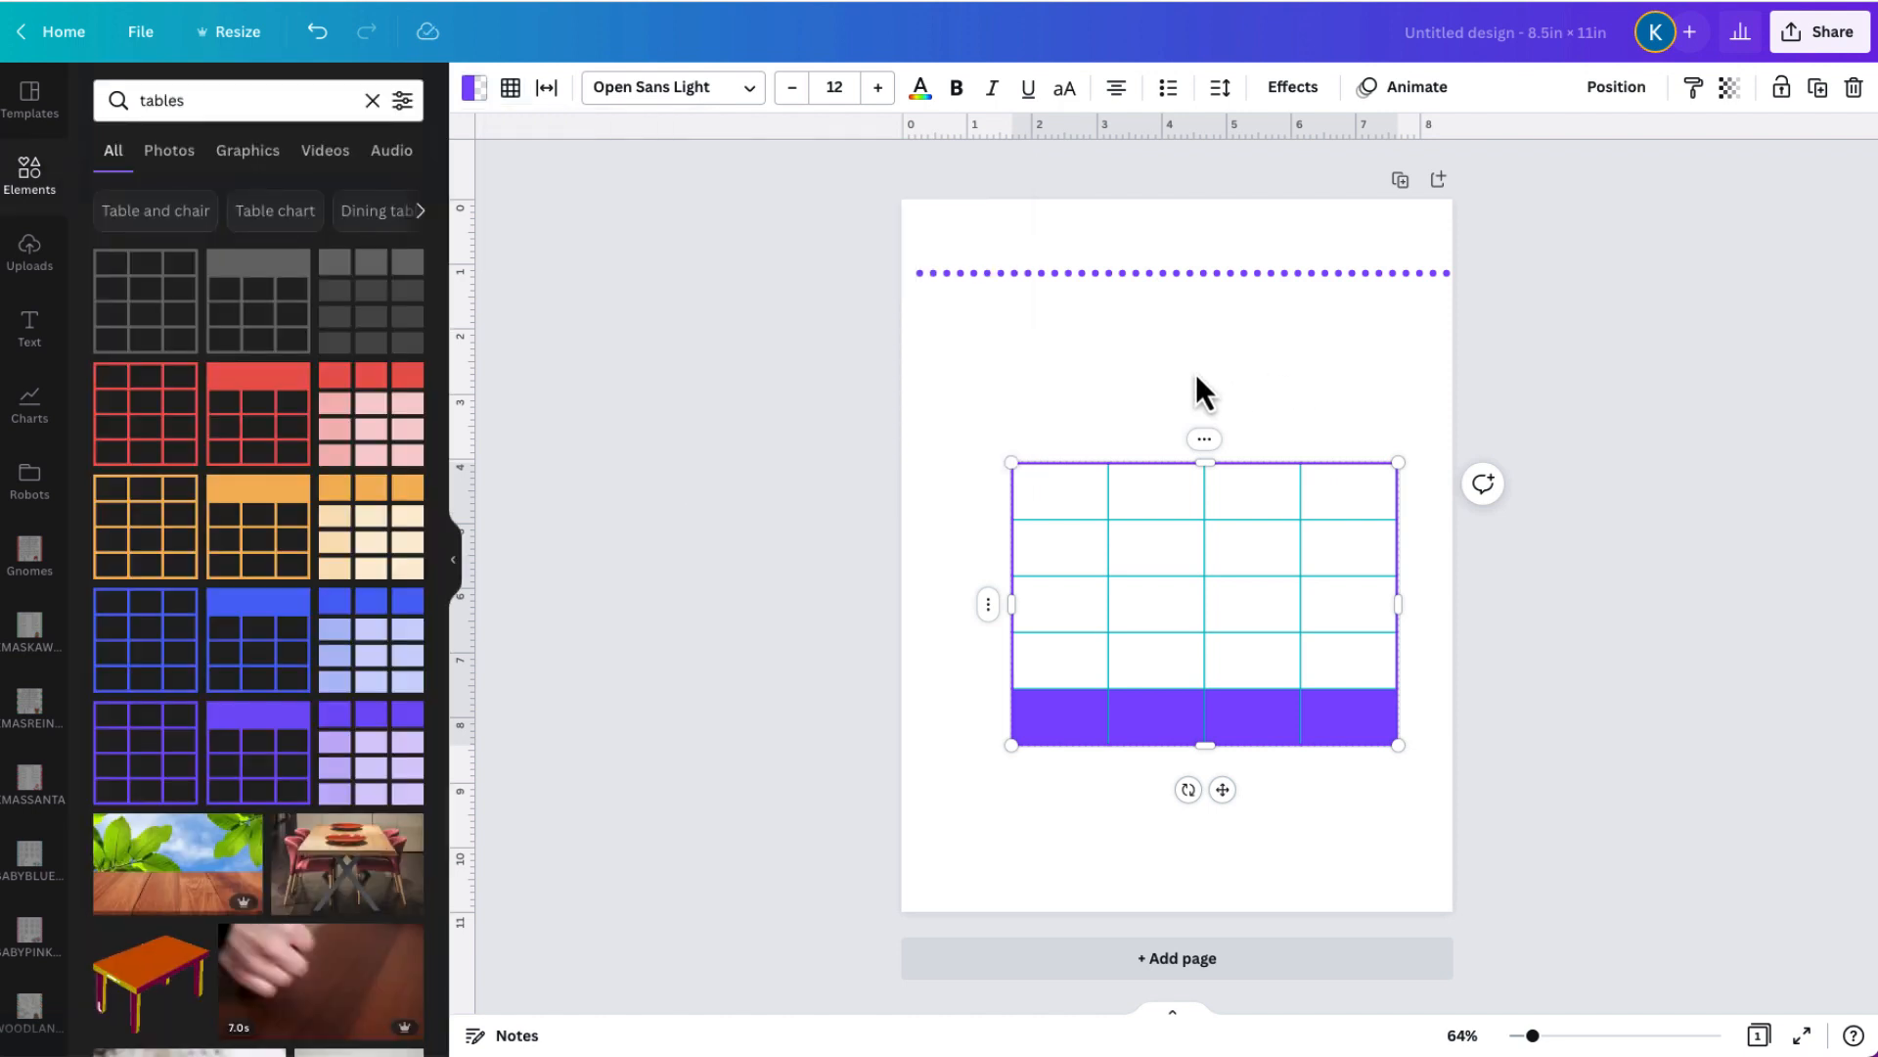
Set the table's table spacing to 11 and its cell spacing to 20.
{"action": "left_click", "coordinate": [547, 87]}
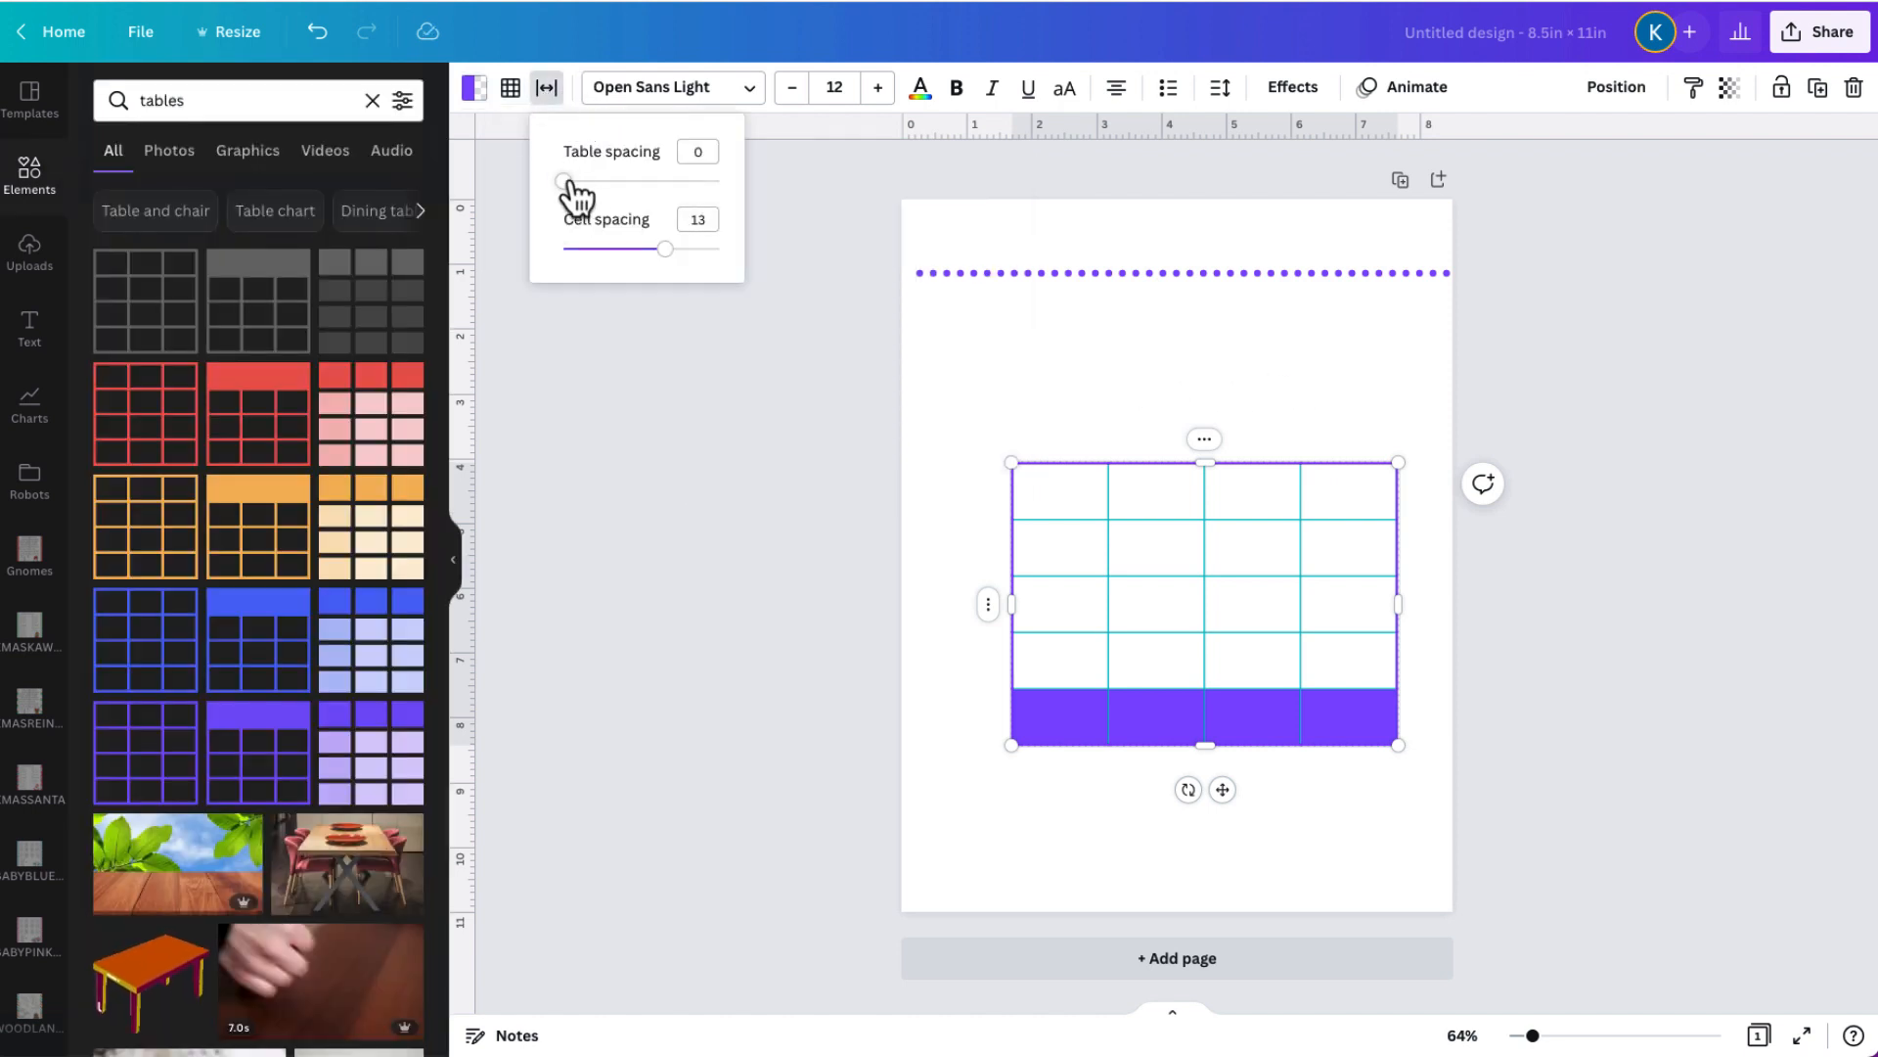
{"action": "left_click_drag", "start_coordinate": [565, 181], "coordinate": [649, 181]}
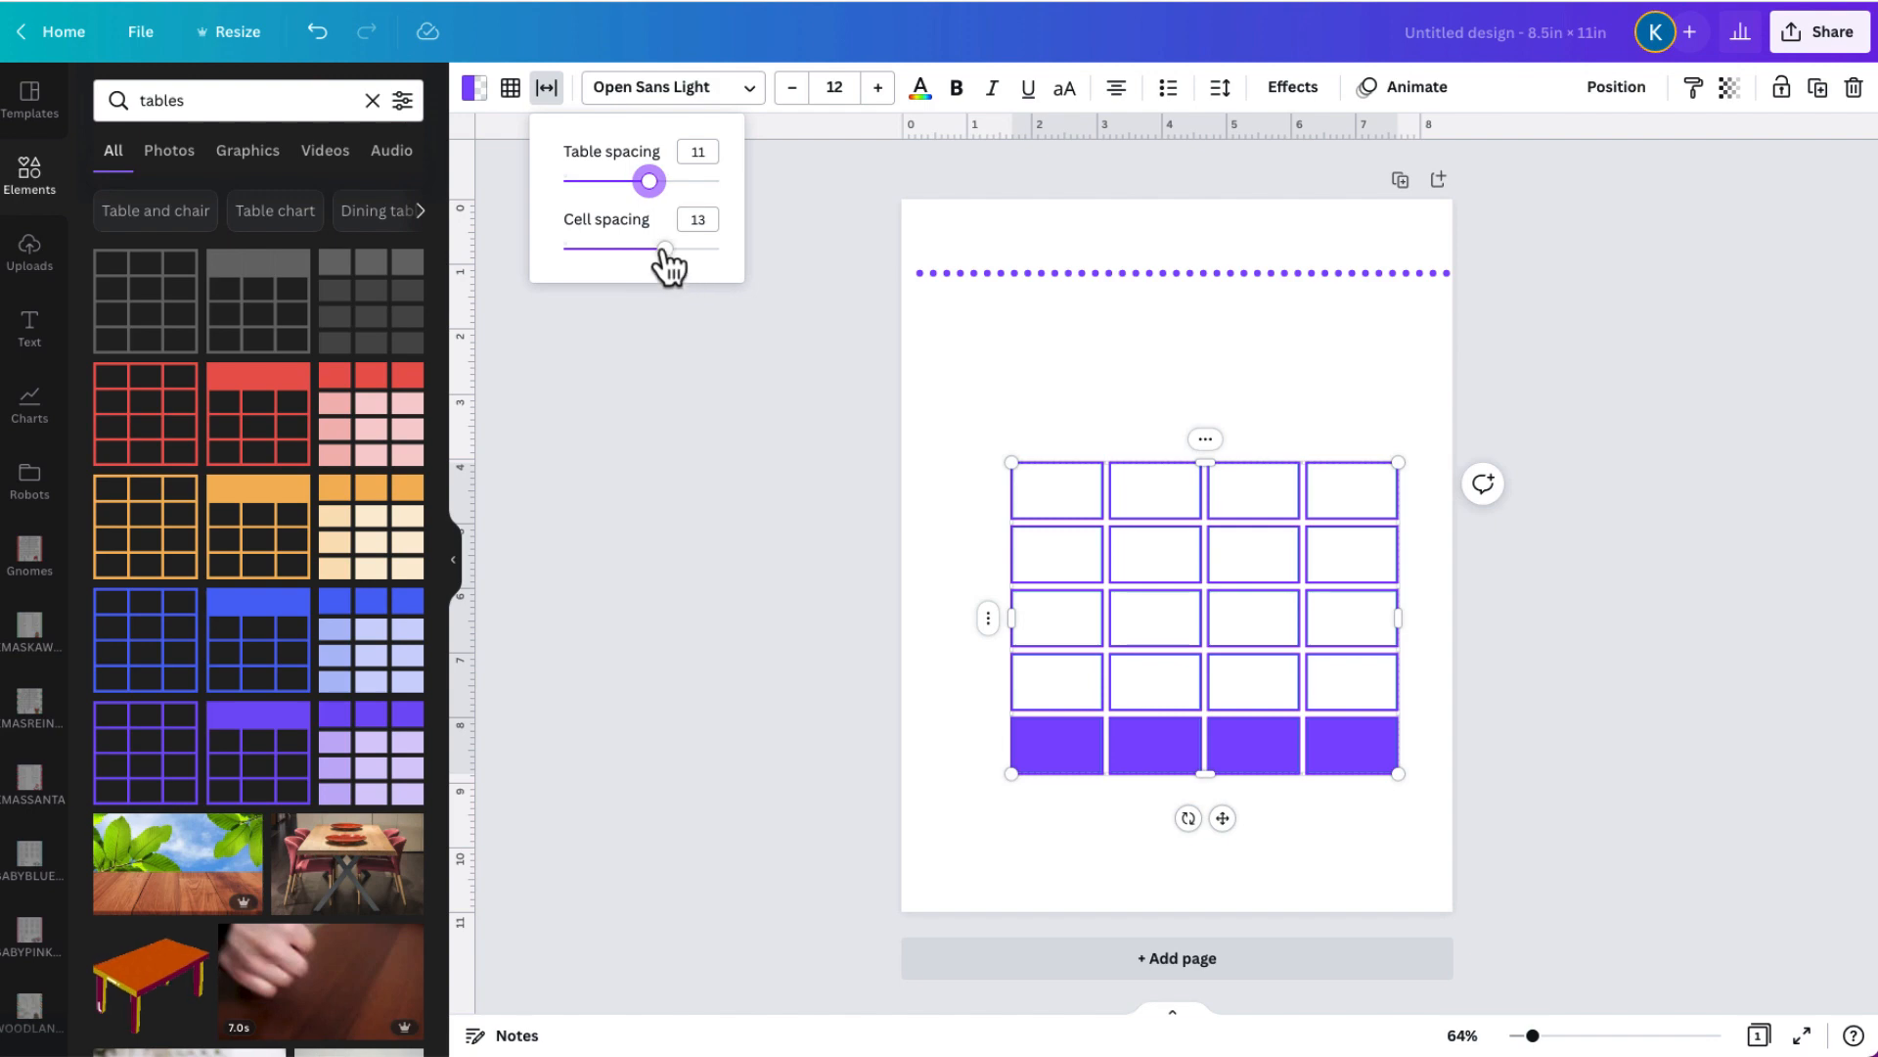
{"action": "left_click_drag", "start_coordinate": [662, 256], "coordinate": [758, 274]}
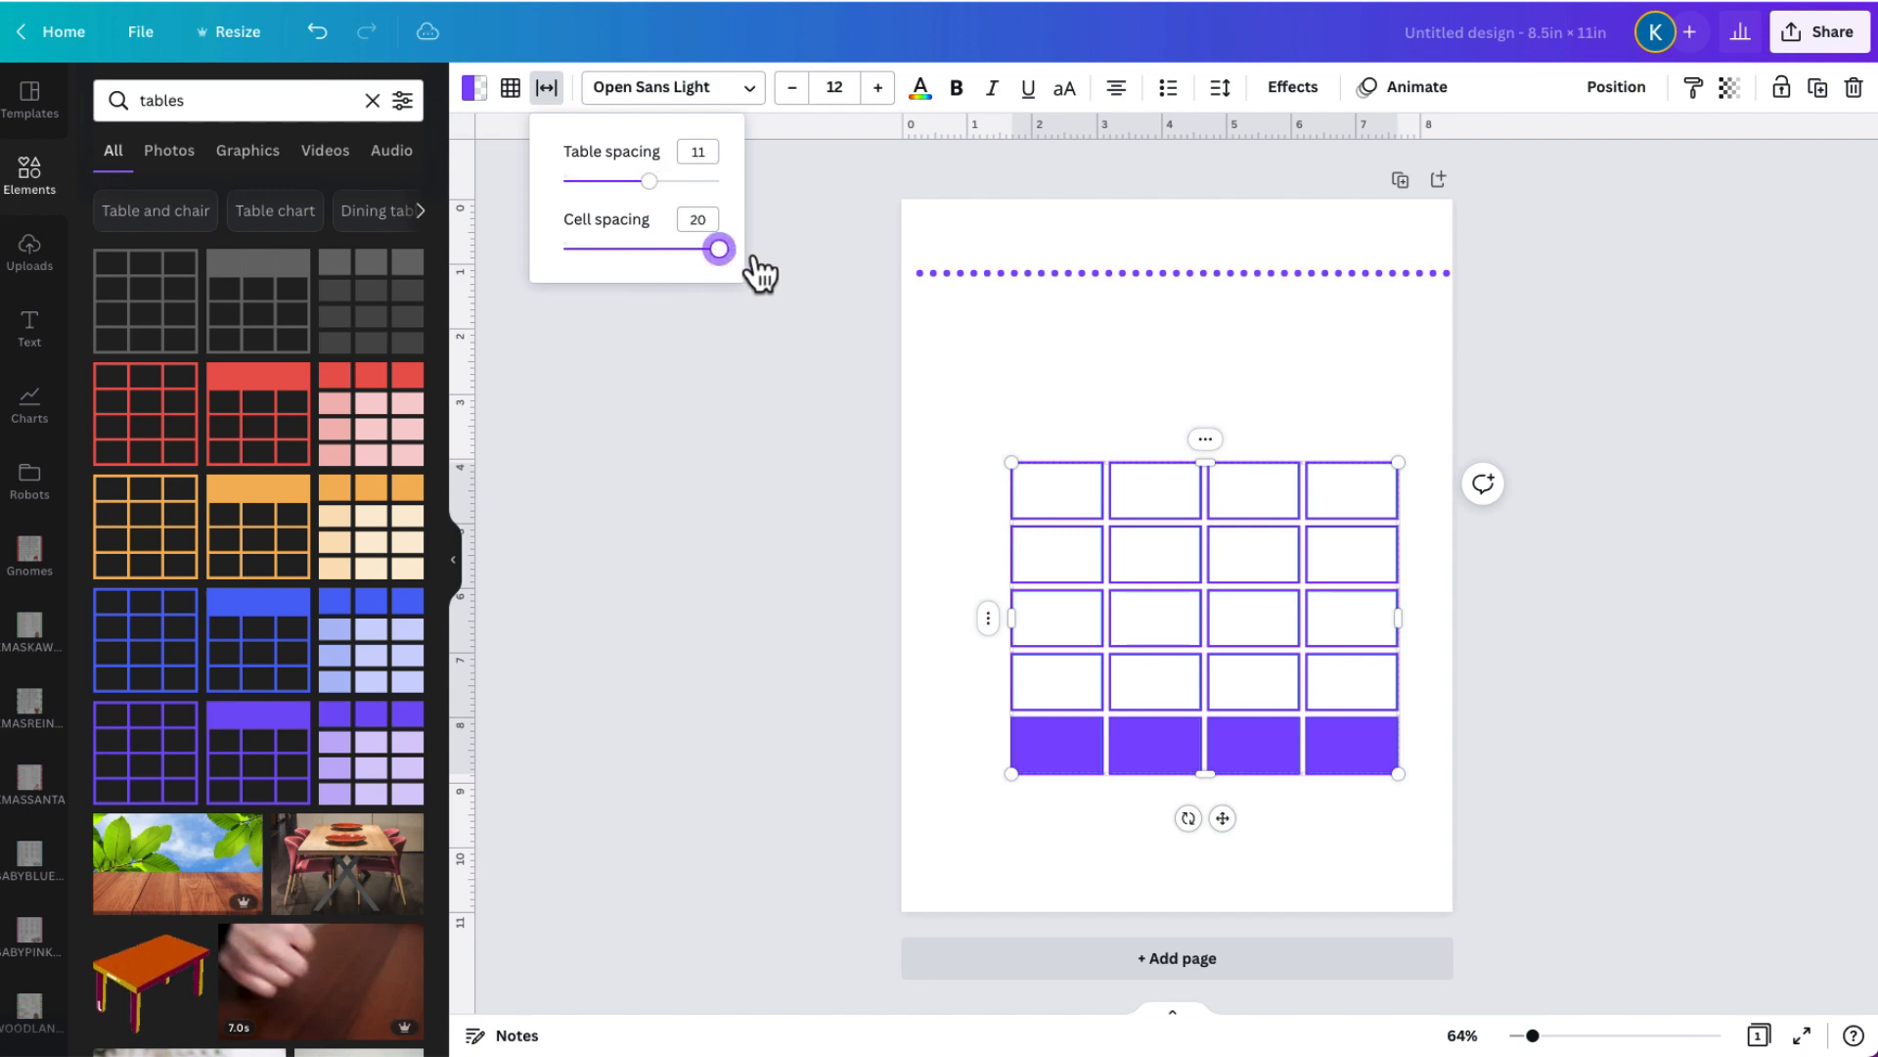
Enter "Types" in the table's top-left cell and open that cell's border options.
{"action": "left_click", "coordinate": [1067, 492]}
{"action": "left_click", "coordinate": [1064, 496]}
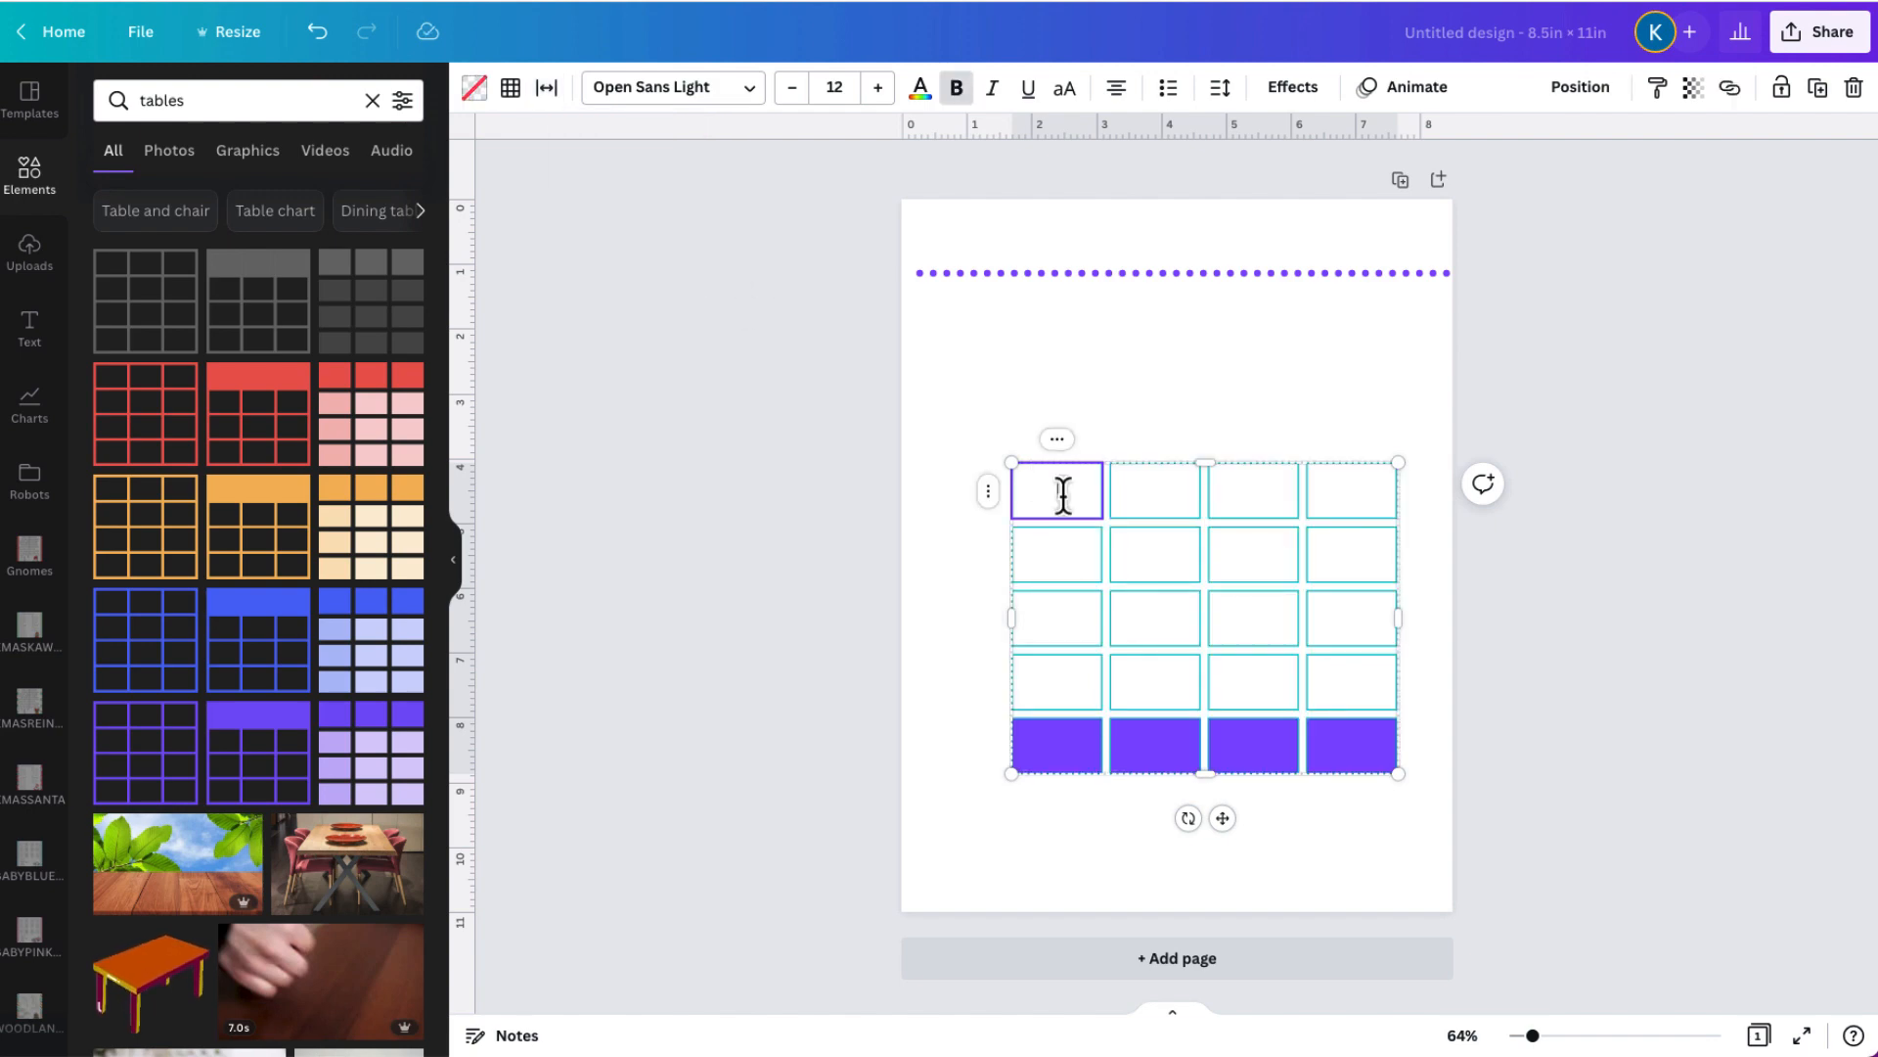
{"action": "type", "text": "Types"}
{"action": "left_click", "coordinate": [511, 90]}
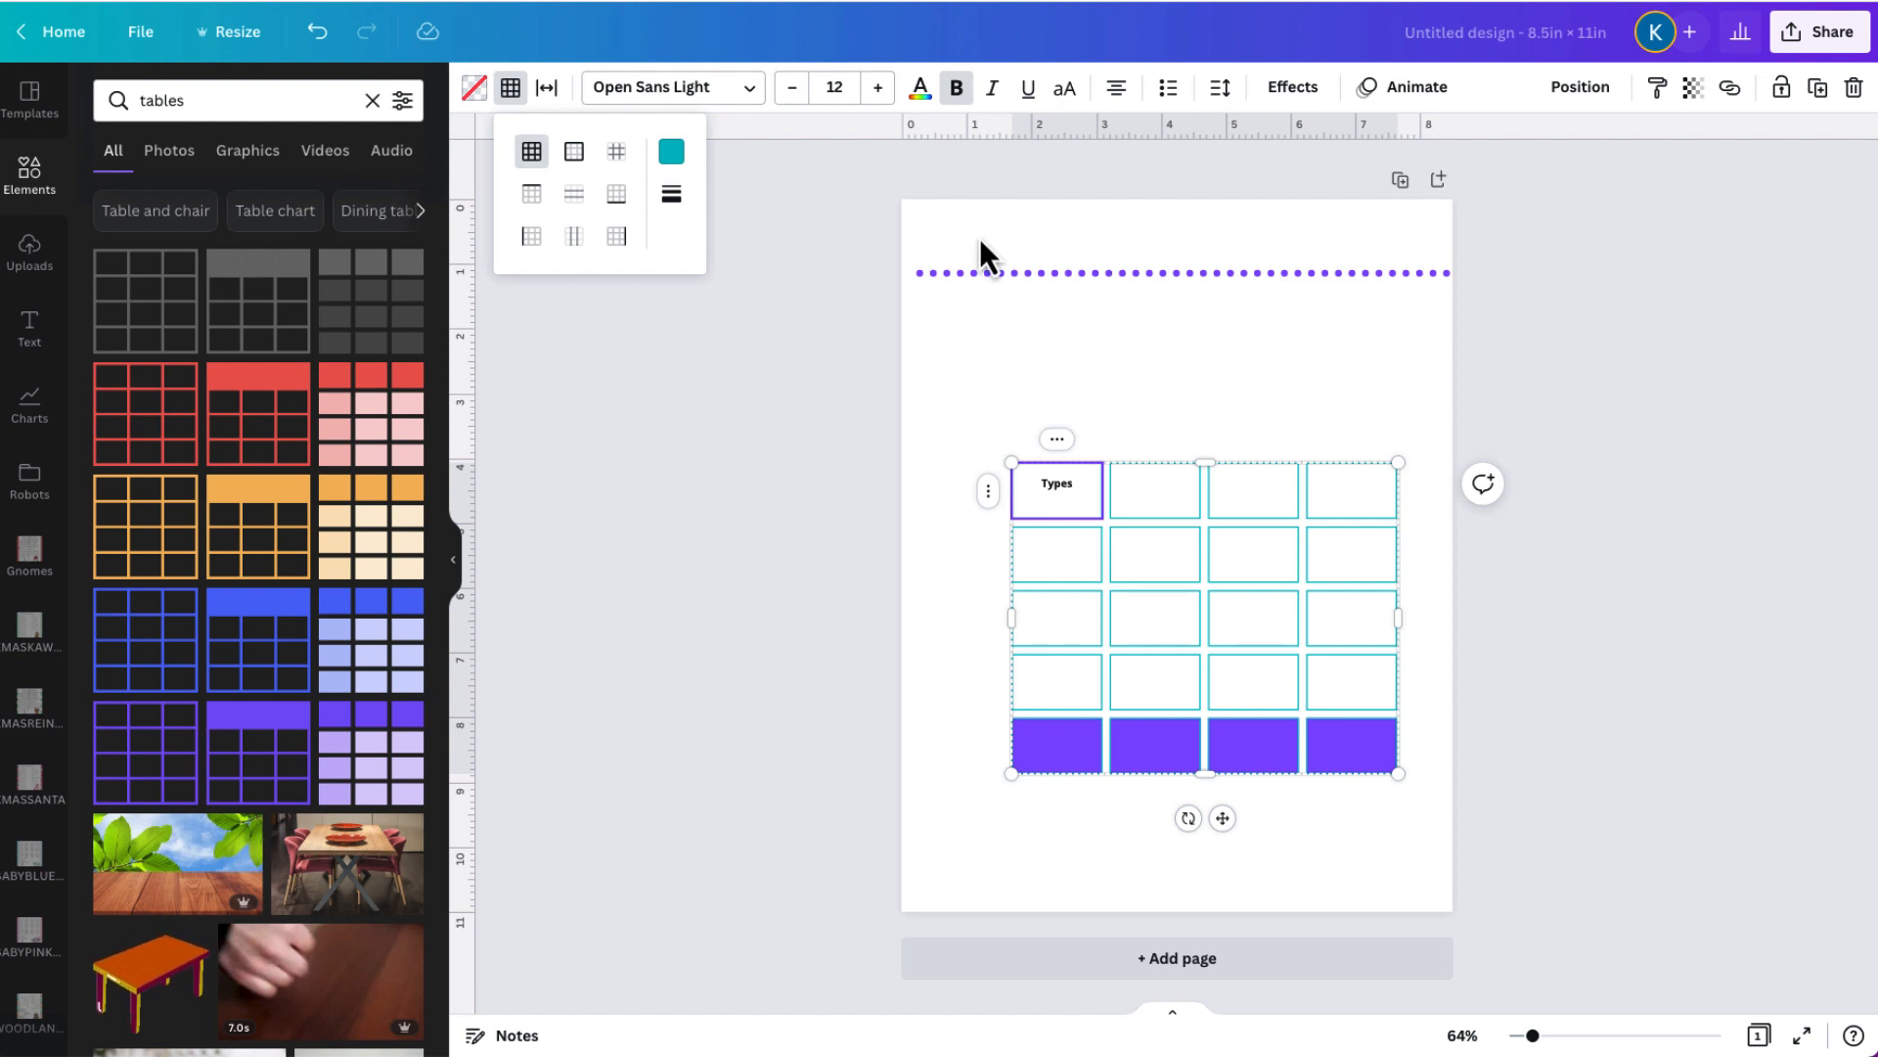
Delete the dotted line and the table together so the page is empty.
{"action": "left_click_drag", "start_coordinate": [906, 248], "coordinate": [1425, 808]}
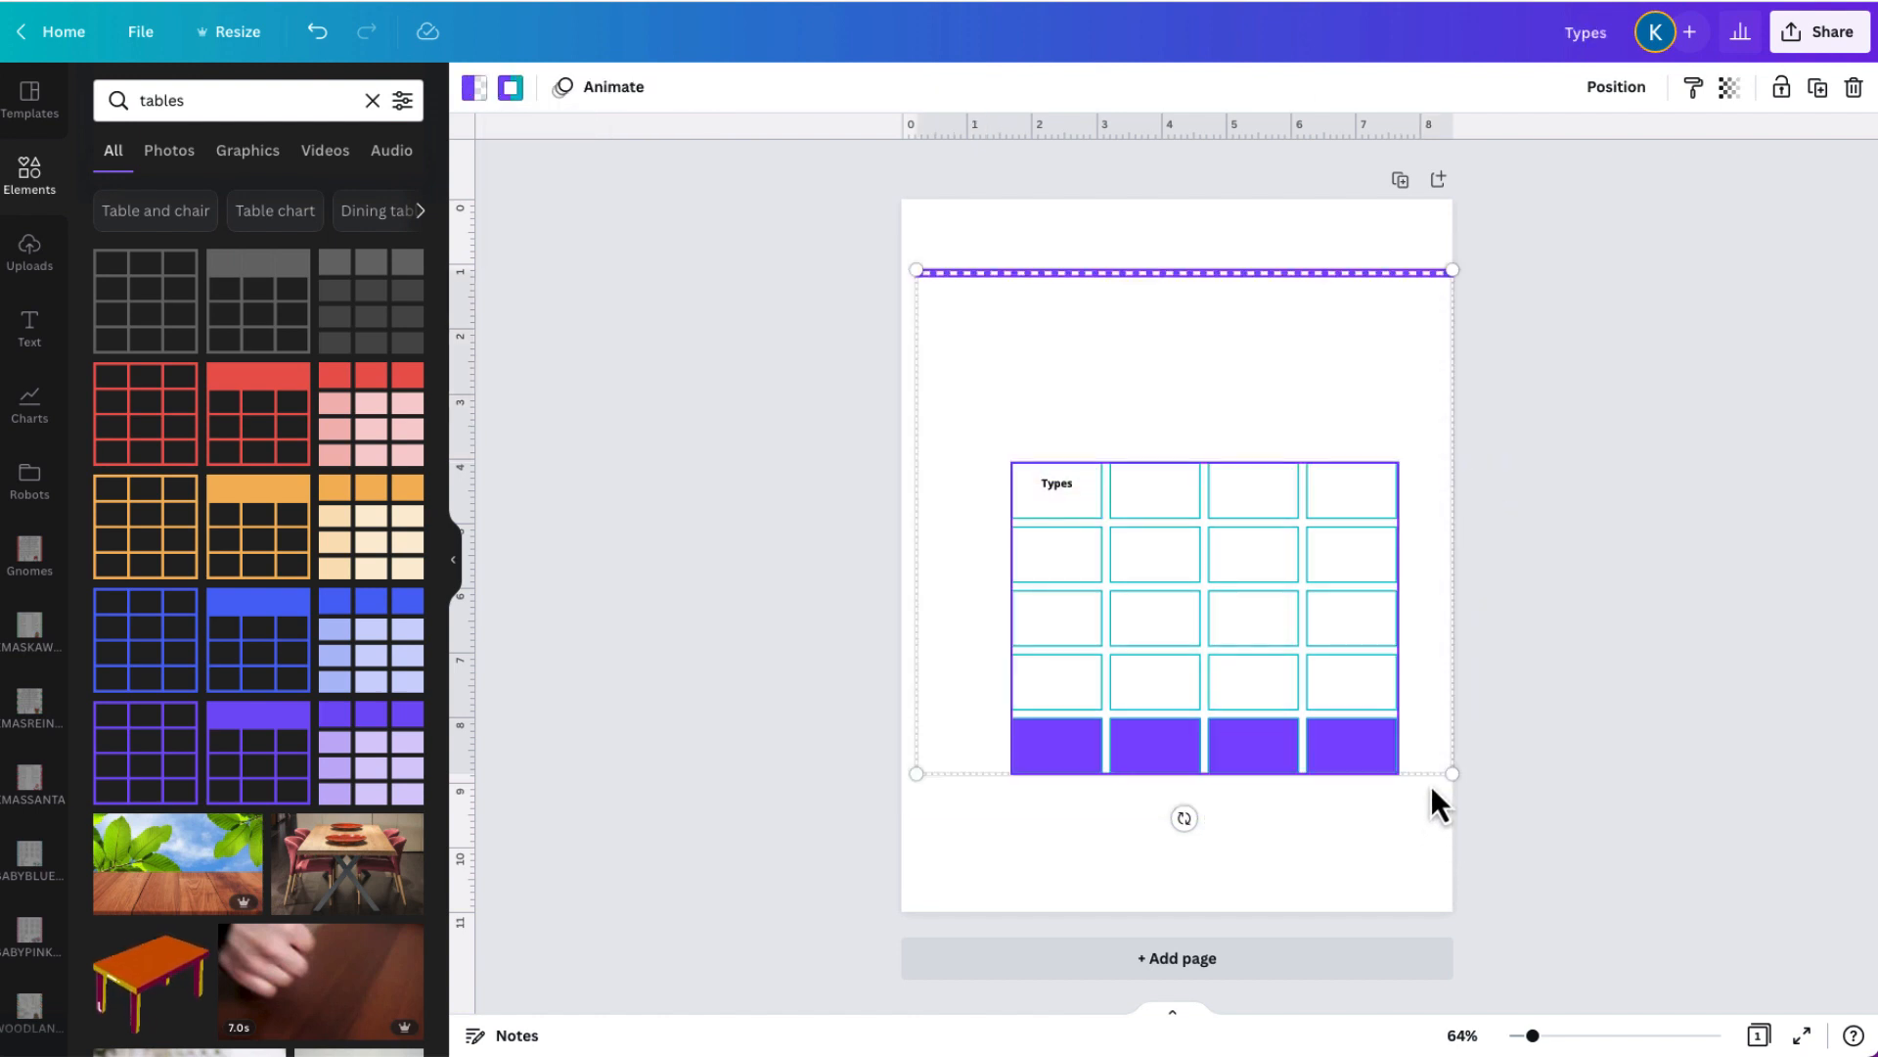
{"action": "key", "text": "Delete"}
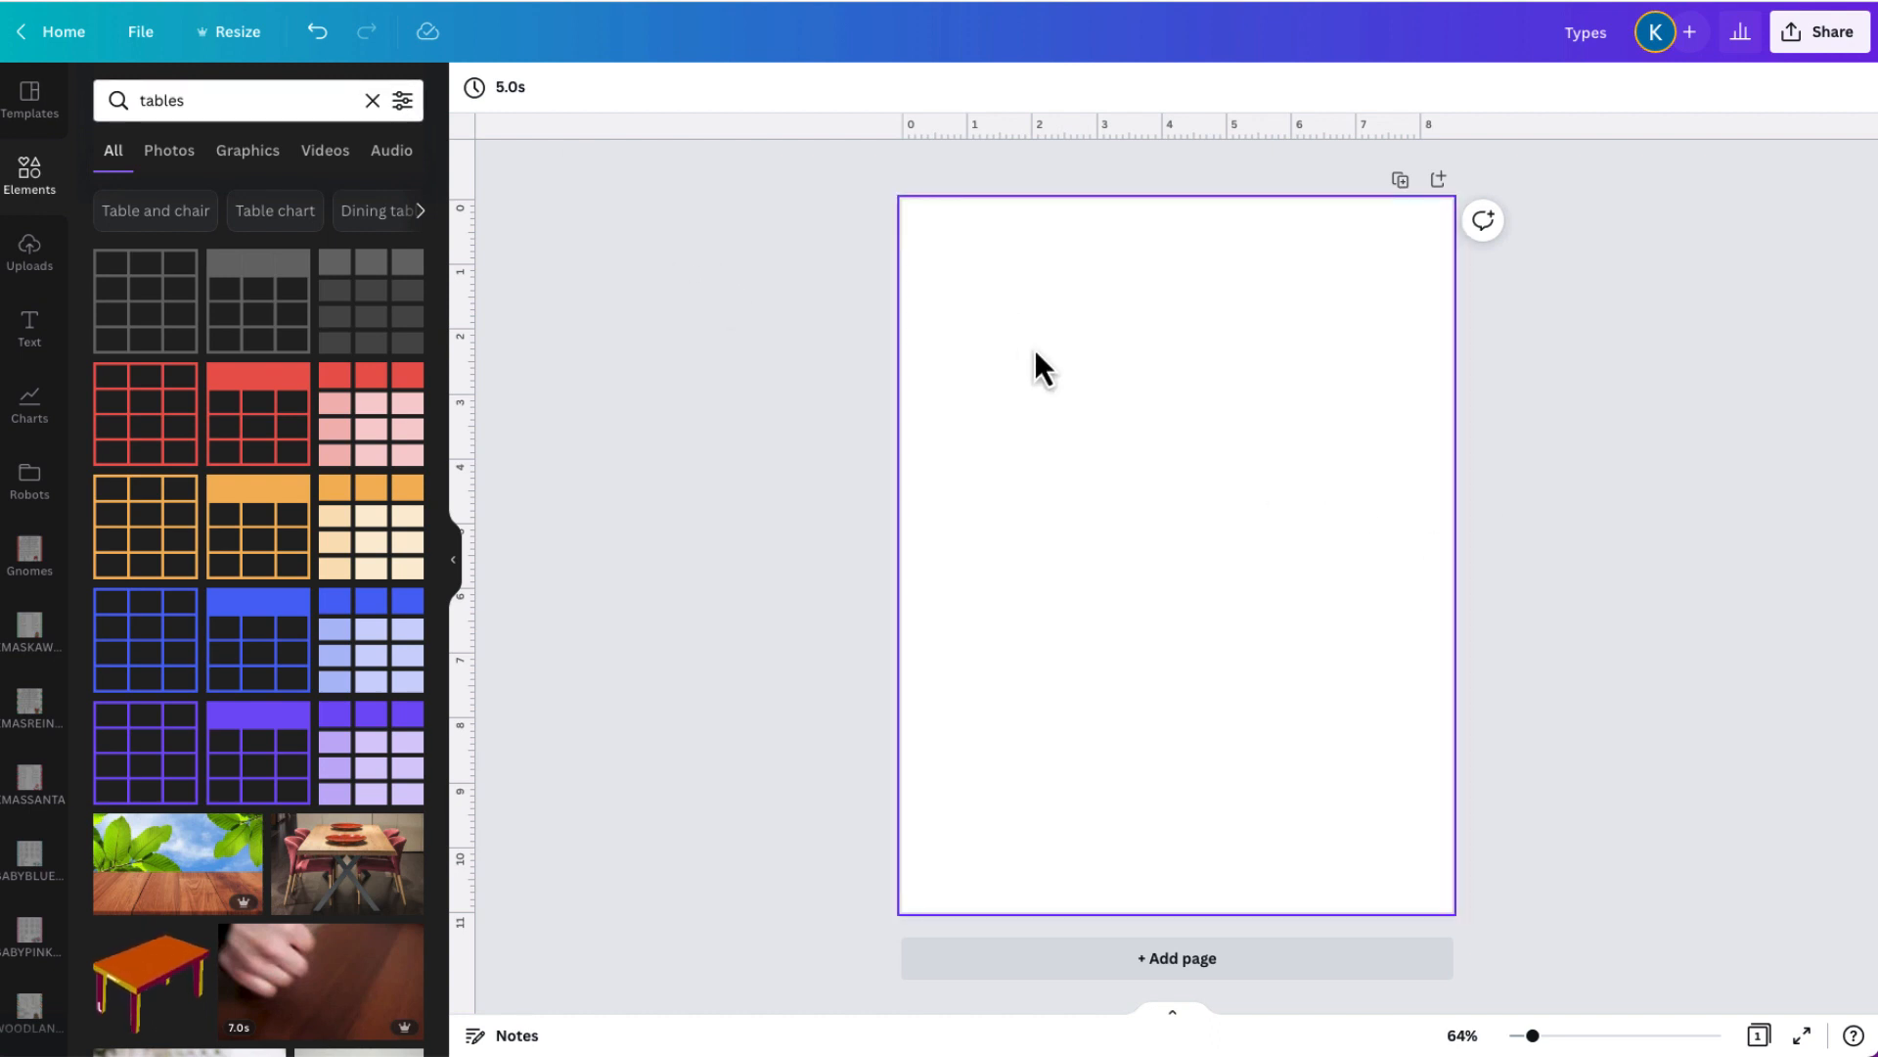
Add a square shape, shrink it to about 0.5 inch, and place it in the page's top-left corner.
{"action": "key", "text": "r"}
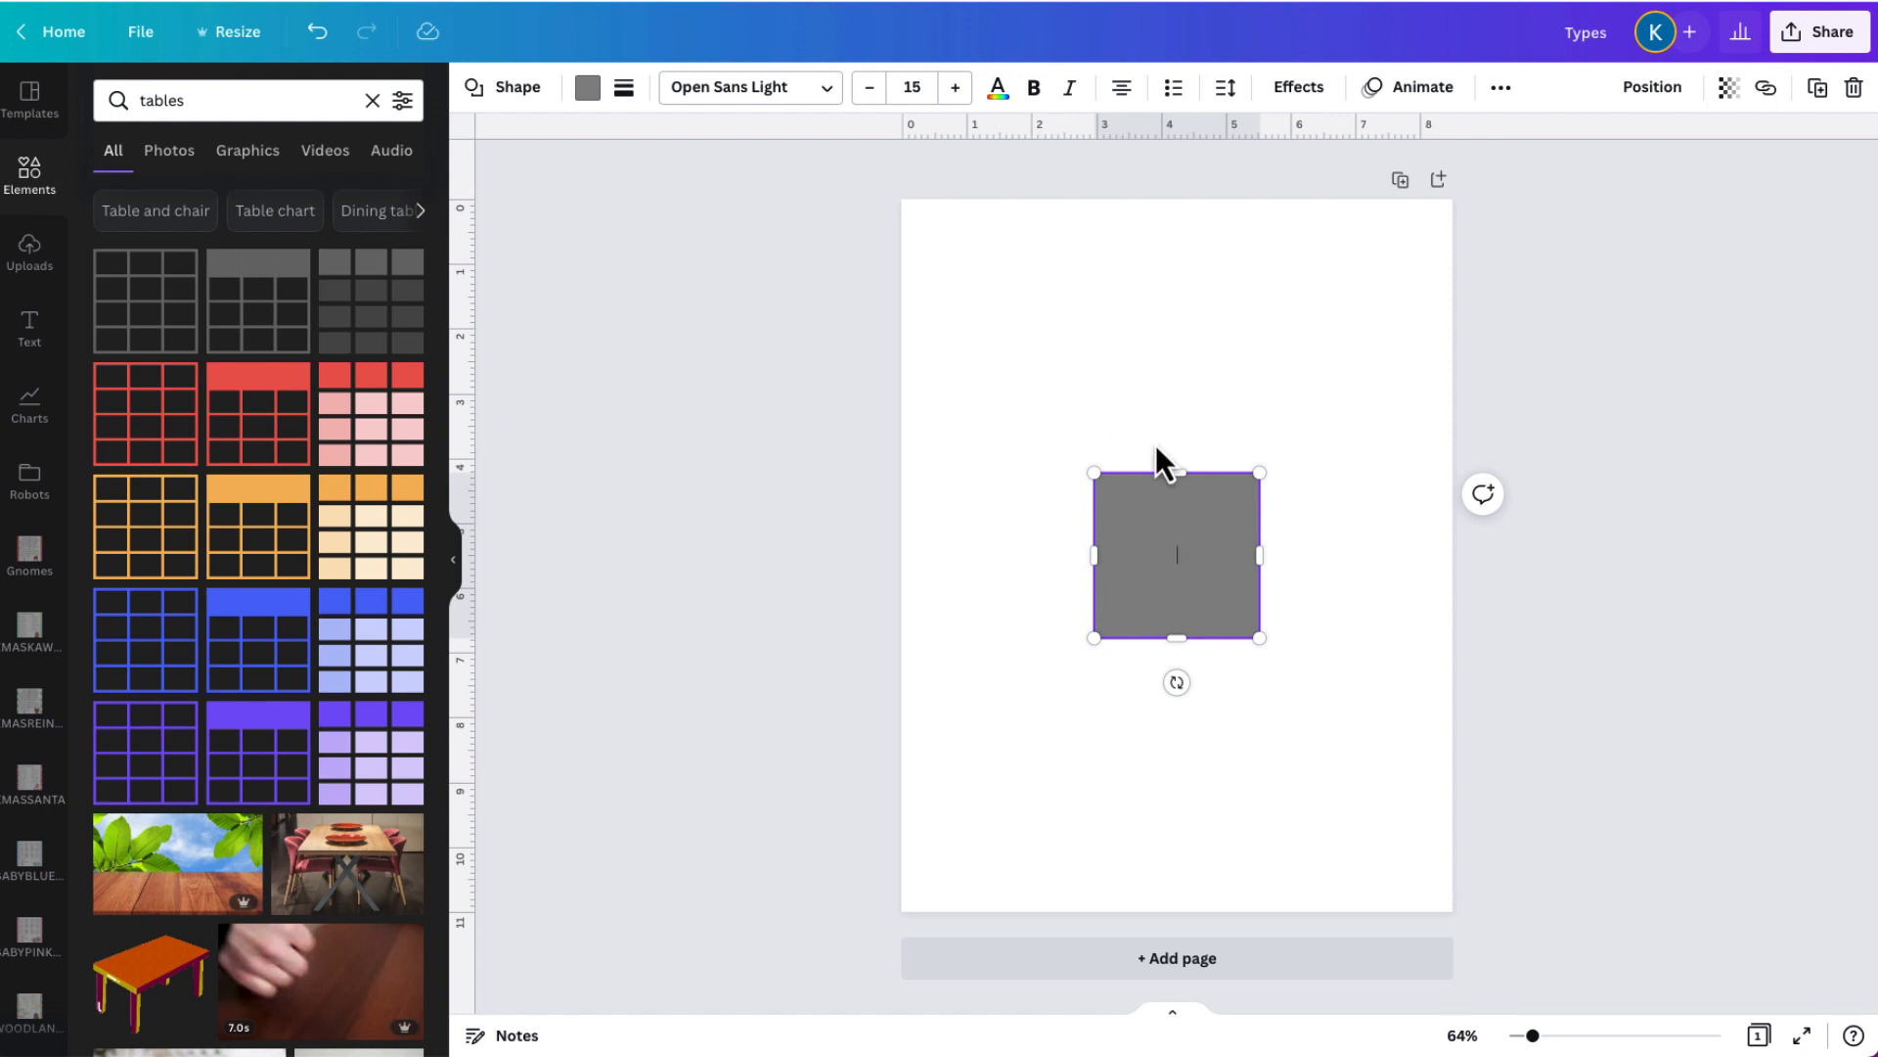
{"action": "left_click", "coordinate": [197, 101]}
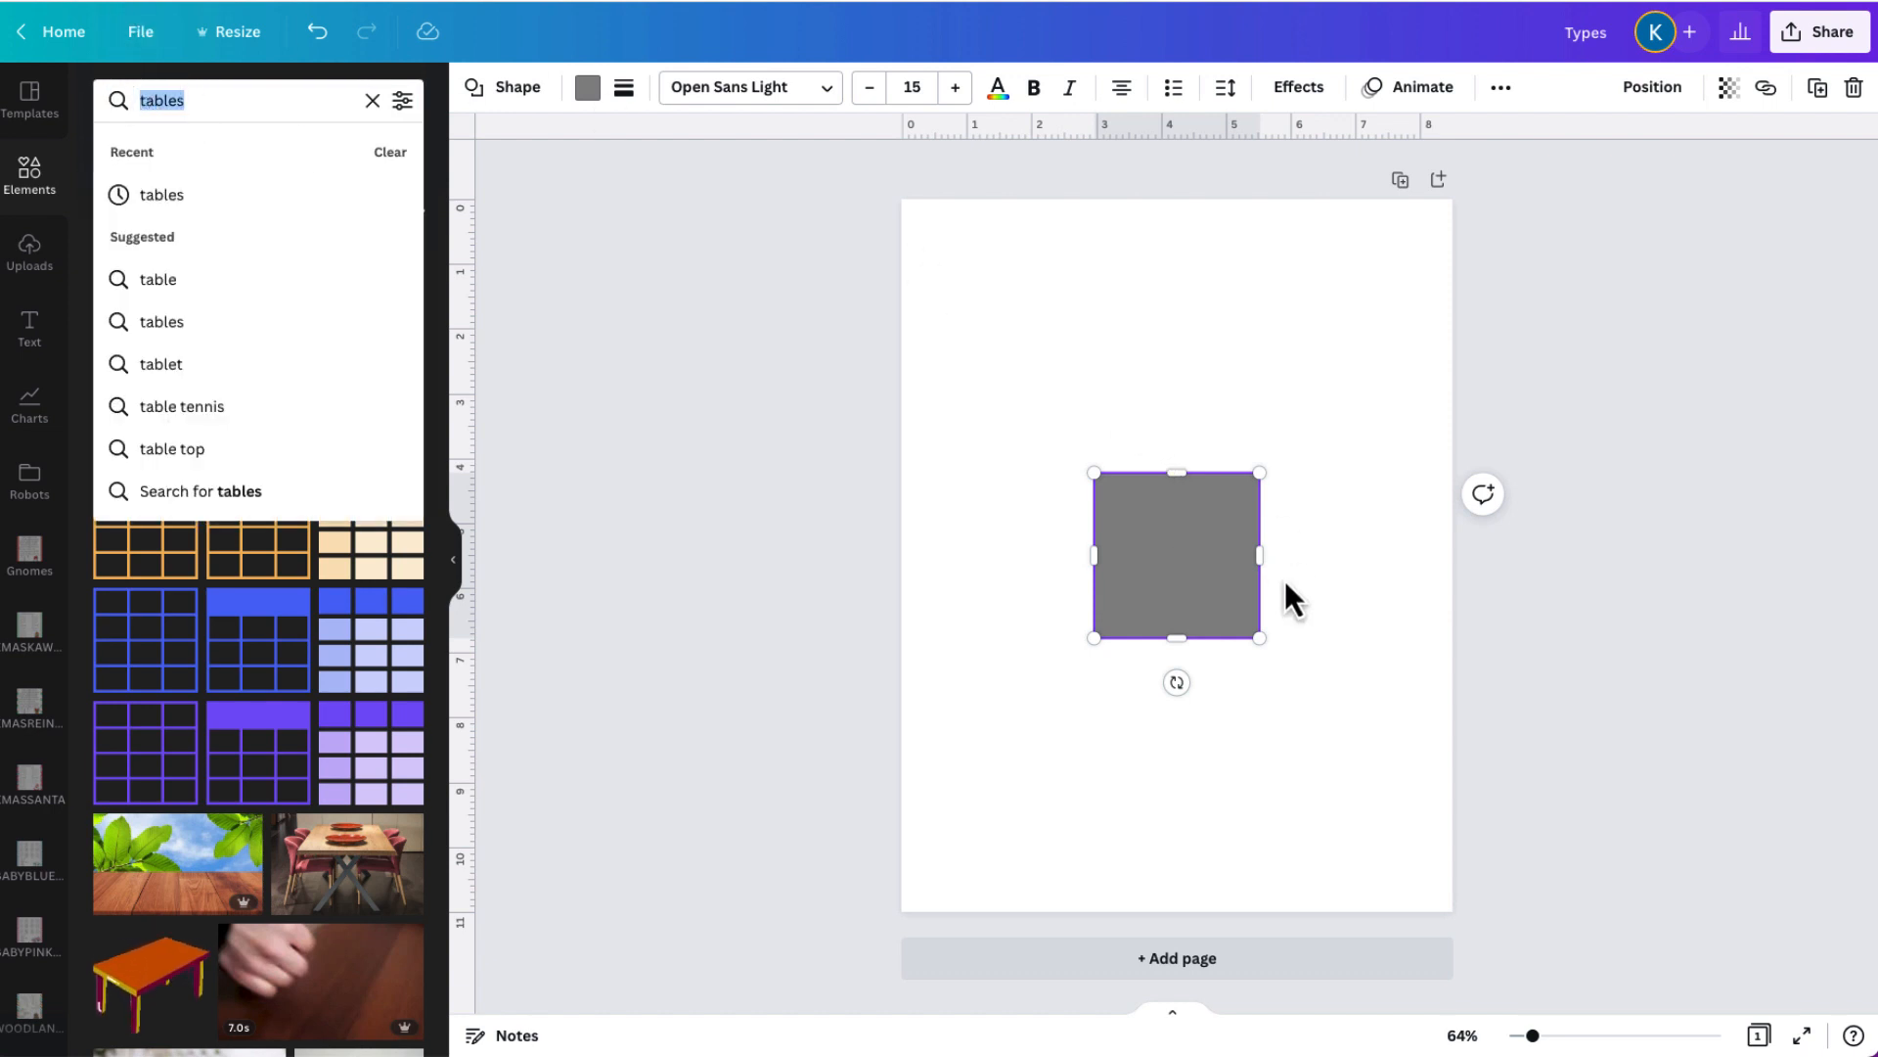
{"action": "left_click_drag", "start_coordinate": [1257, 638], "coordinate": [1120, 503]}
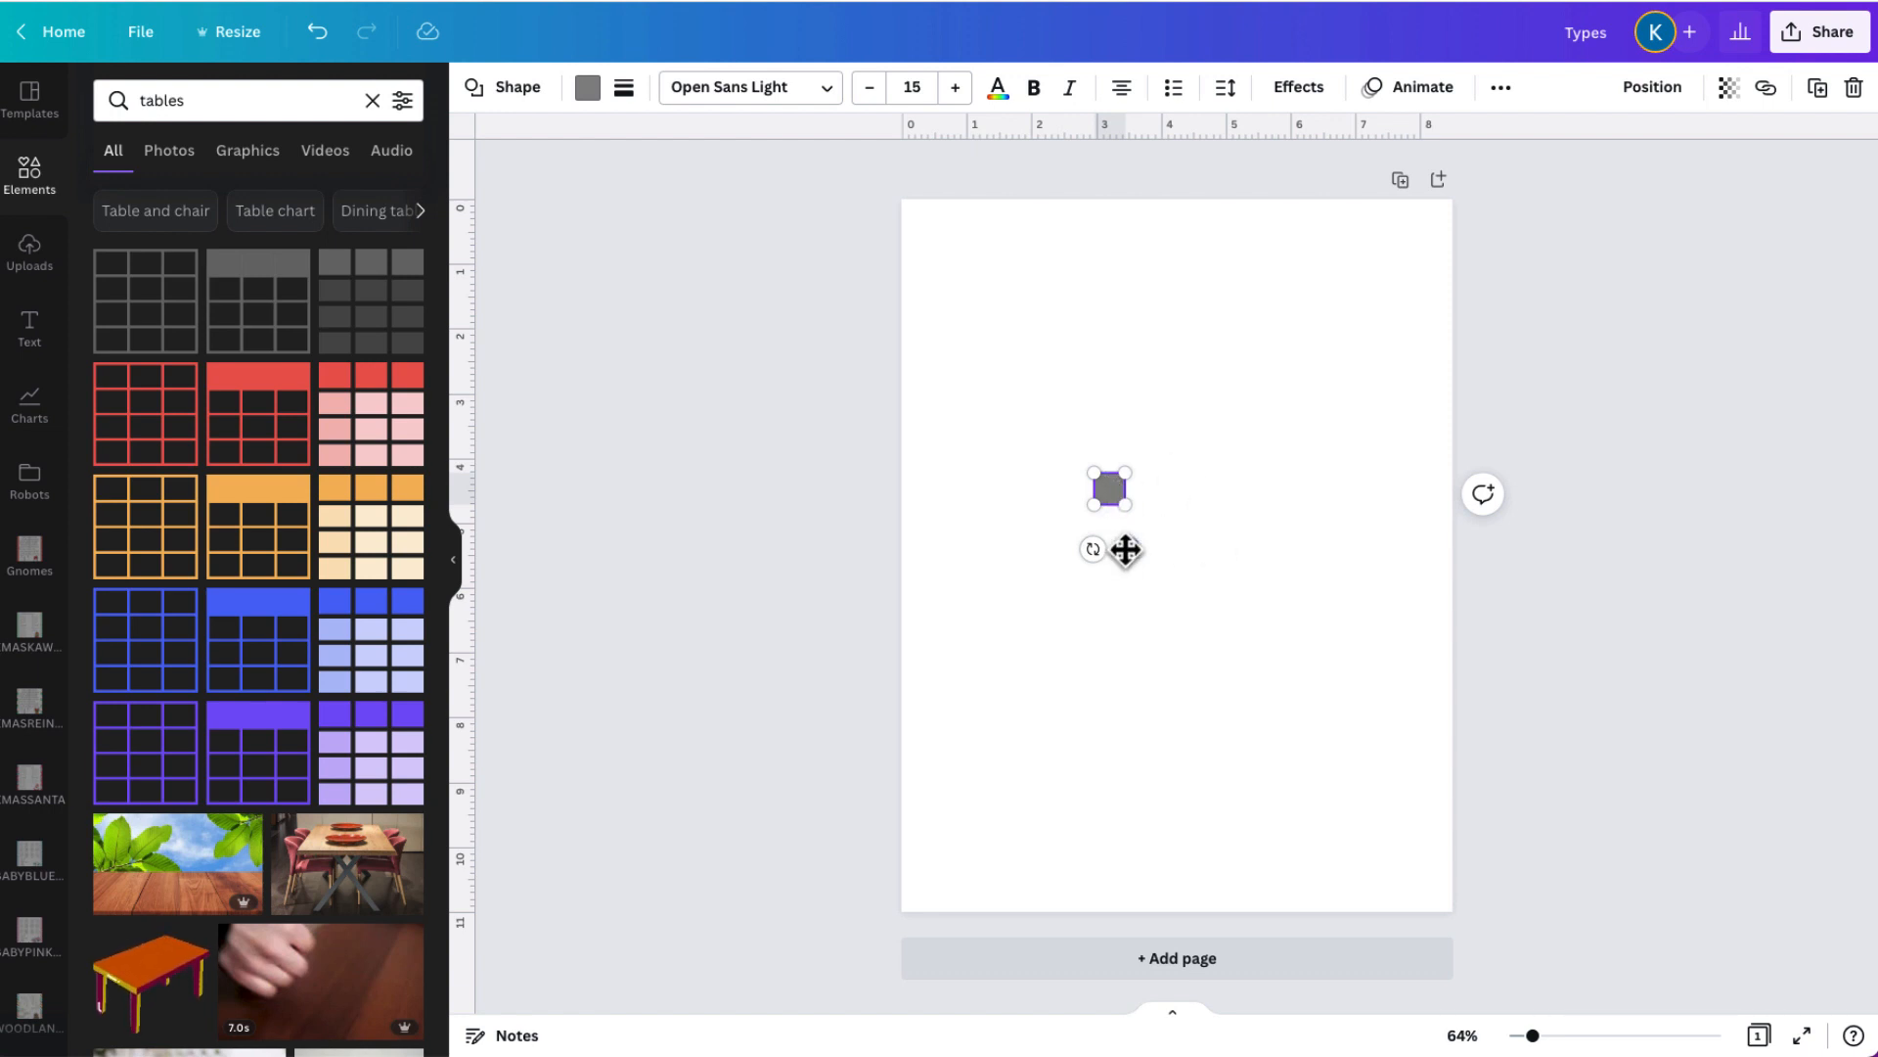
{"action": "left_click_drag", "start_coordinate": [1126, 549], "coordinate": [934, 279]}
Add a vertical and a horizontal ruler guide along the inner edges of the small corner square.
{"action": "left_click", "coordinate": [143, 35]}
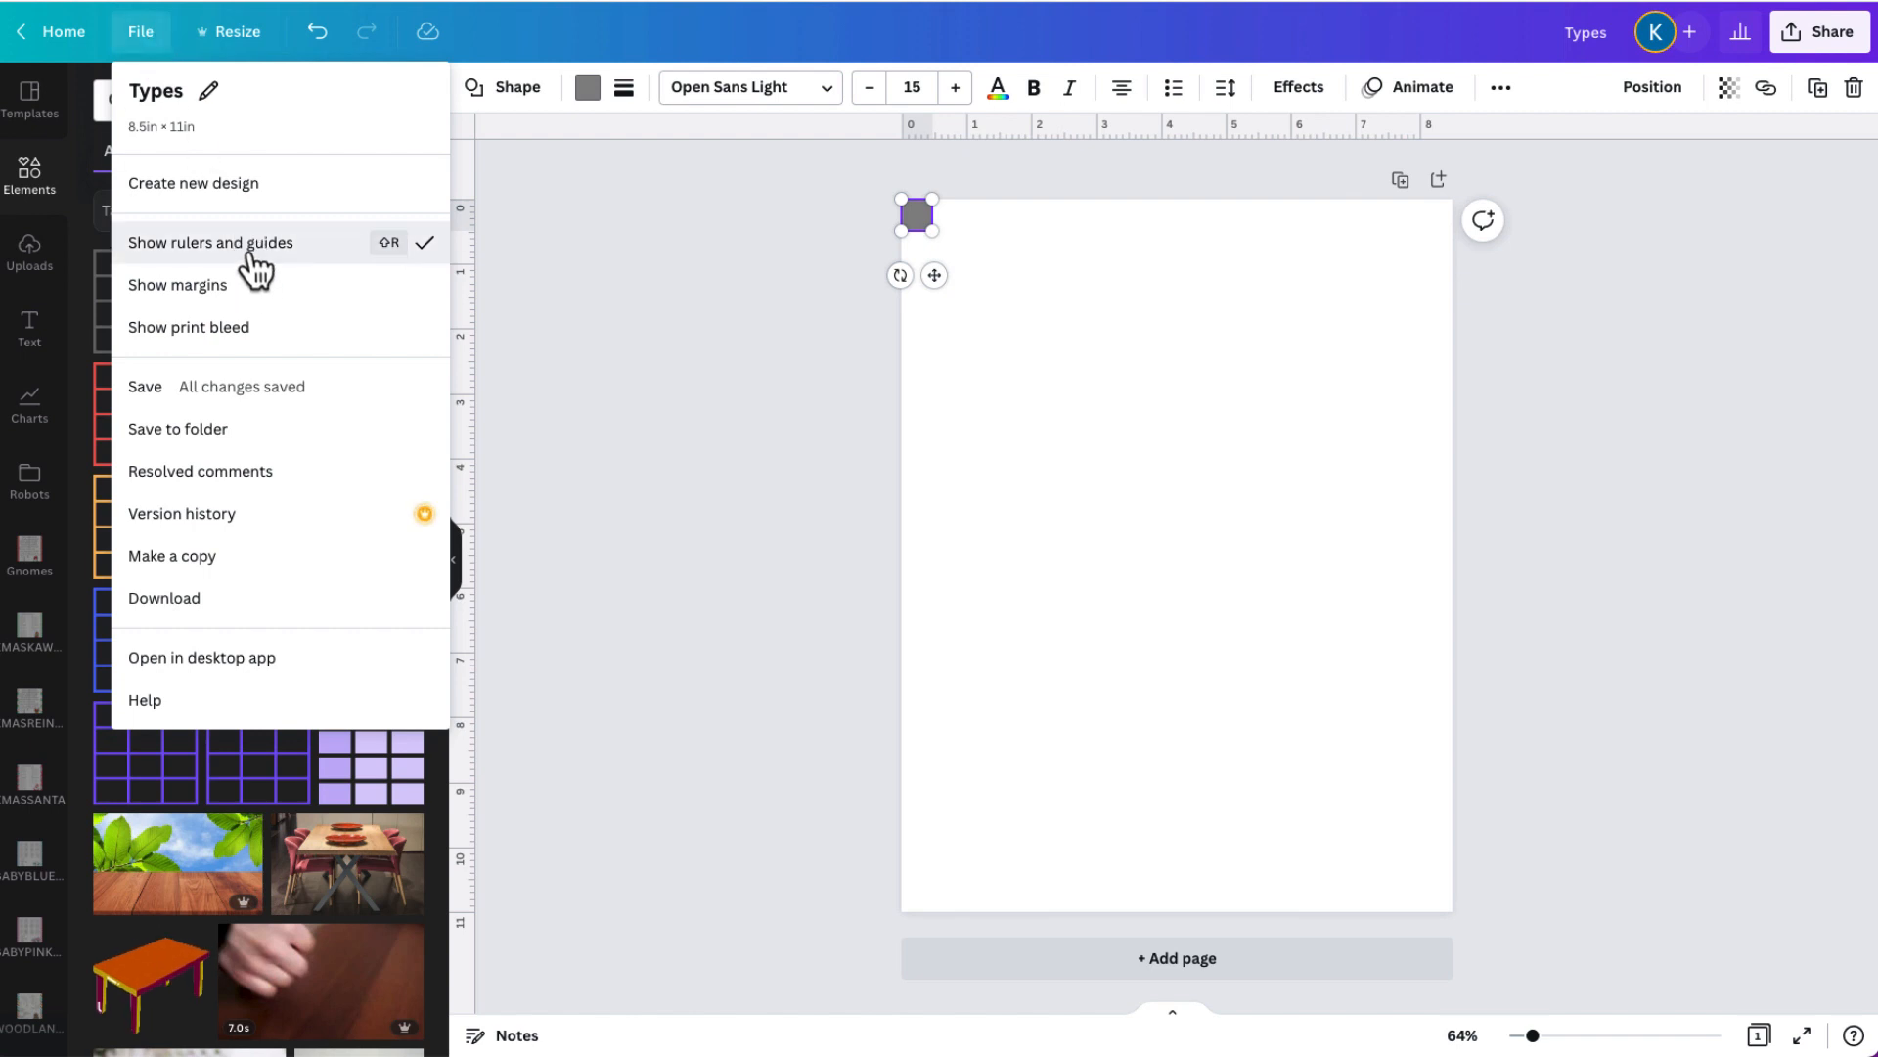
{"action": "left_click", "coordinate": [550, 284]}
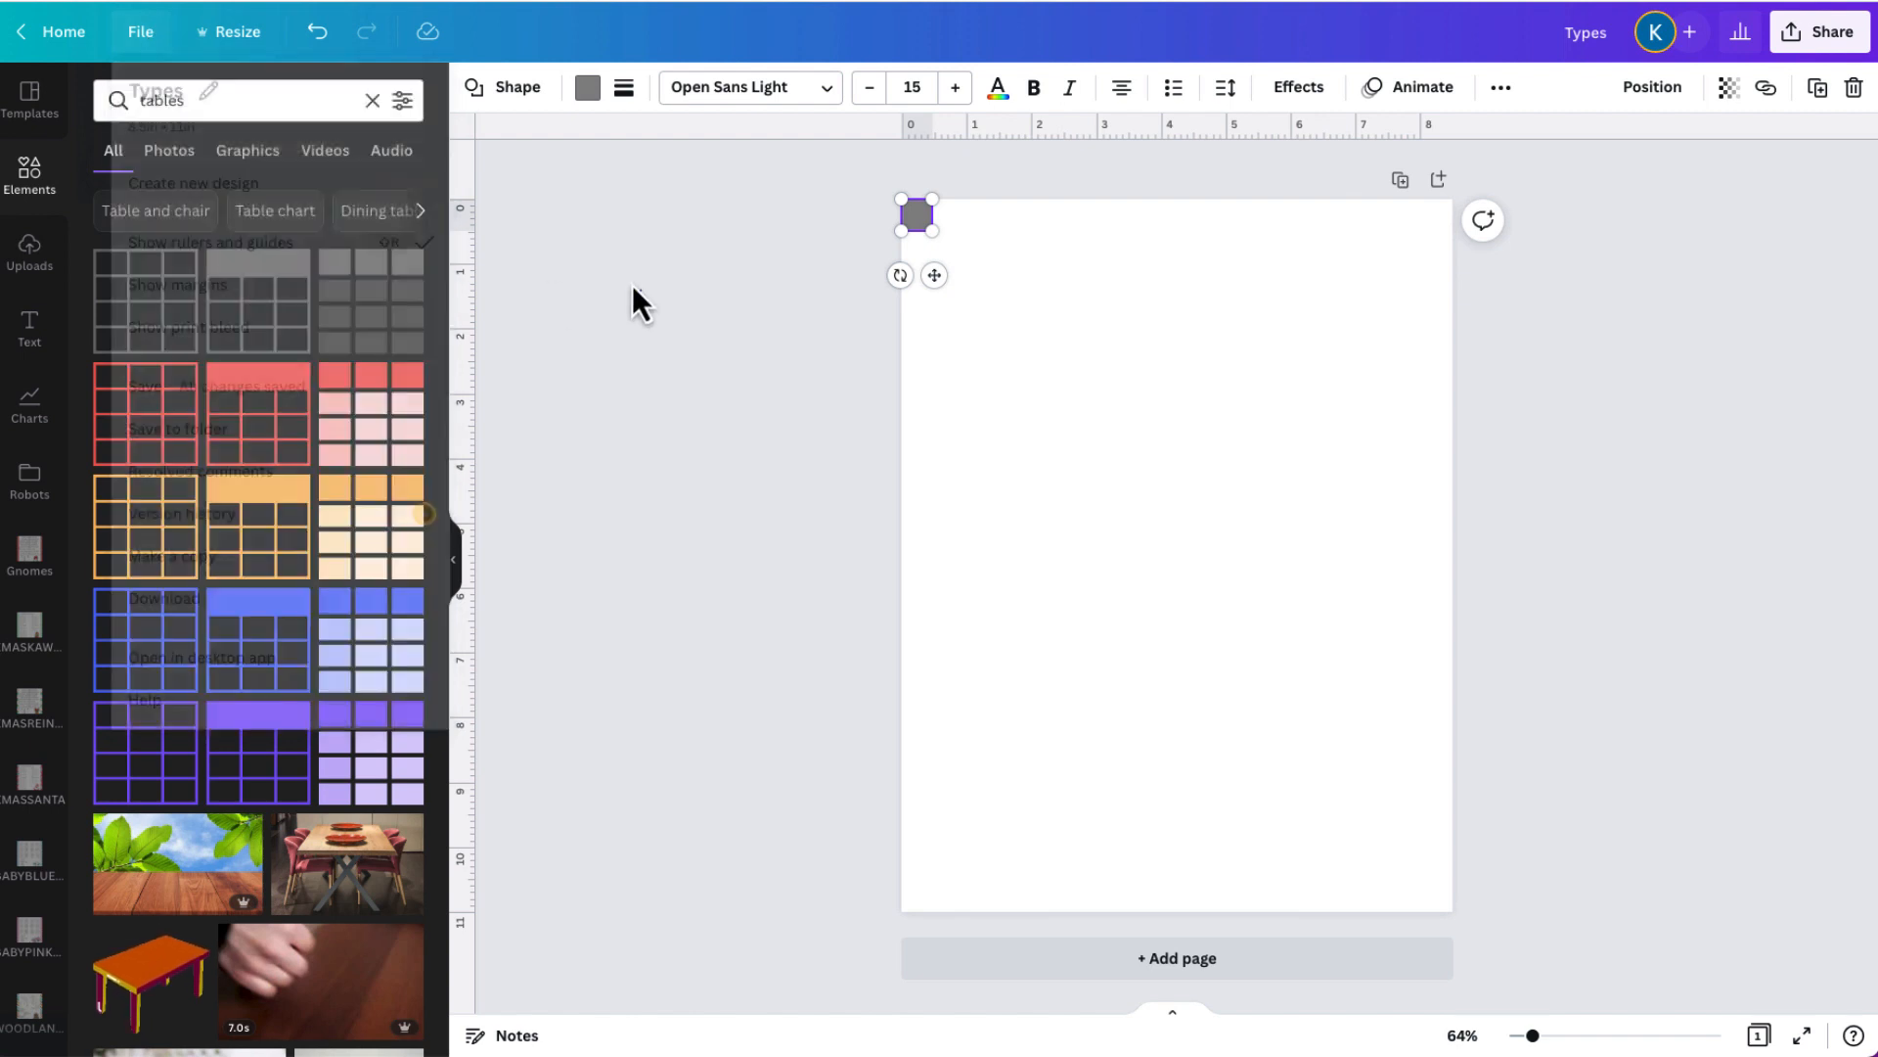
{"action": "left_click", "coordinate": [629, 282]}
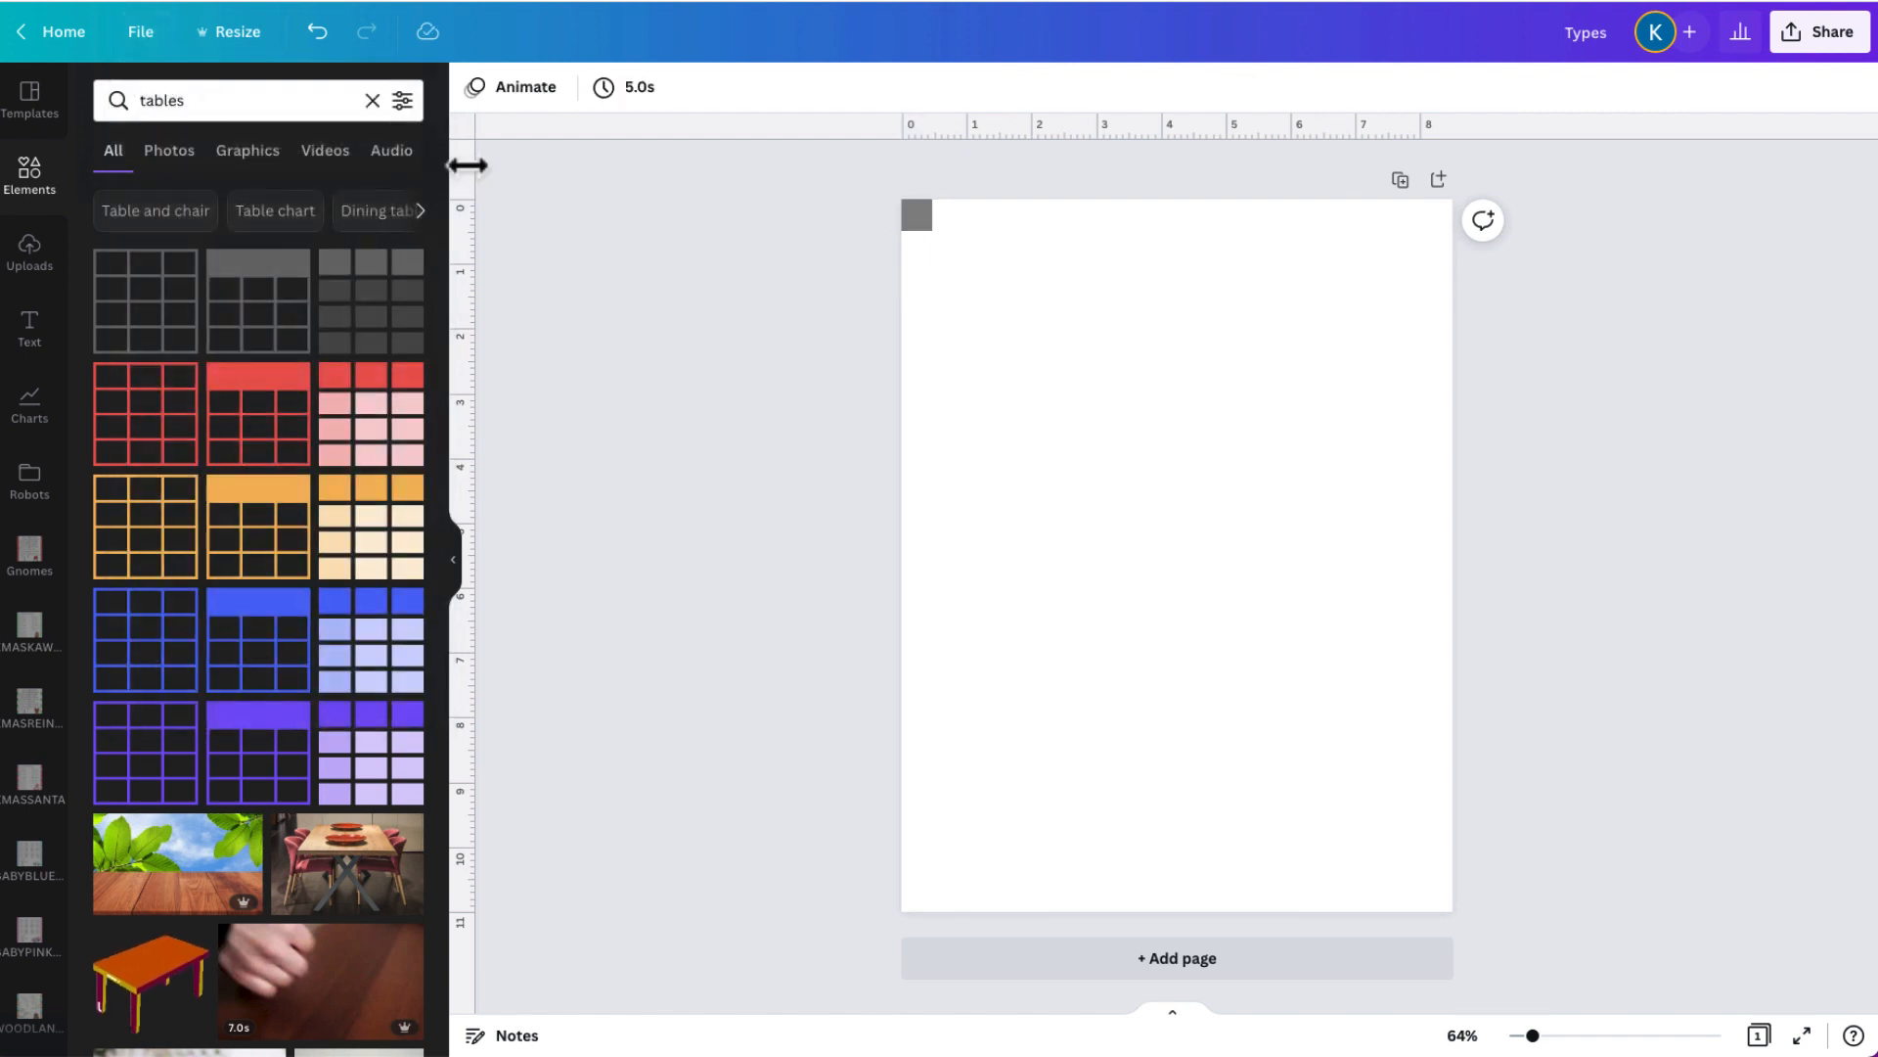
{"action": "left_click_drag", "start_coordinate": [474, 164], "coordinate": [876, 232]}
{"action": "left_click", "coordinate": [916, 221]}
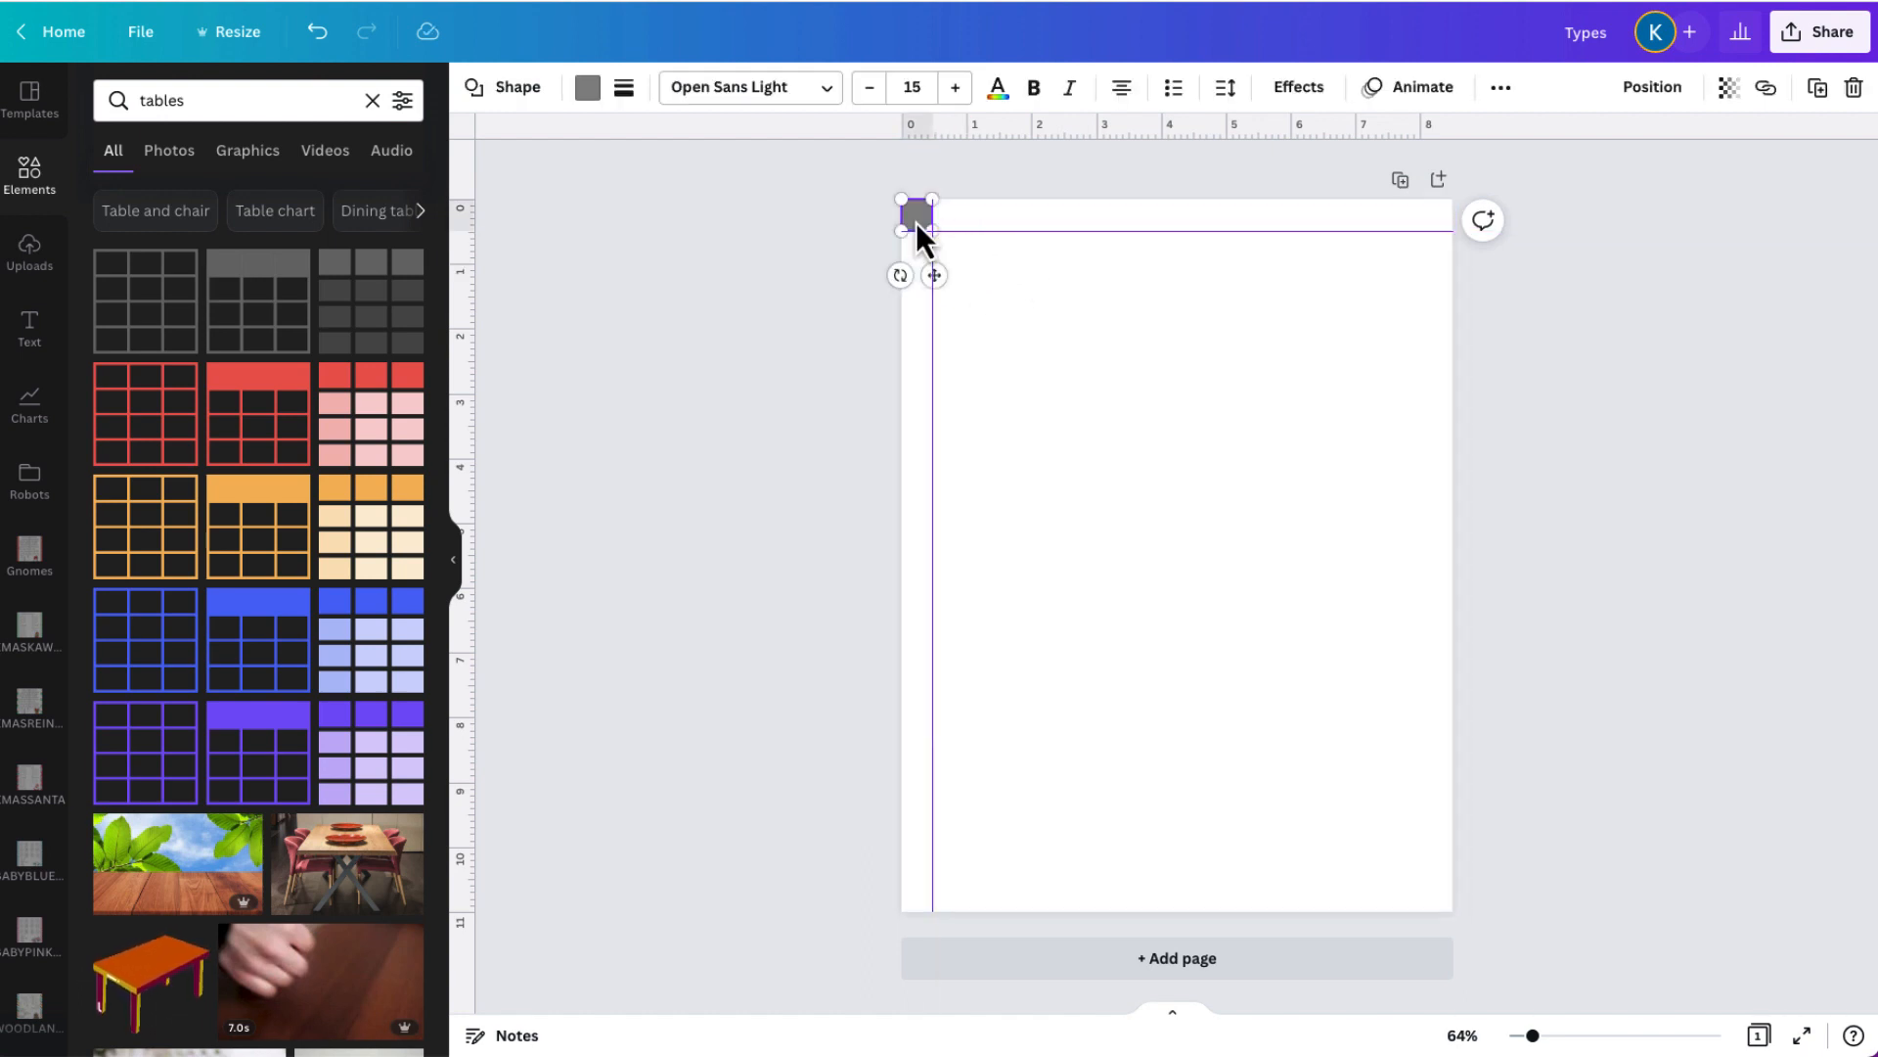
Move the square to the page's top-right corner for a vertical guide at its inner edge, then to the bottom-right corner for a horizontal one.
{"action": "left_click_drag", "start_coordinate": [922, 221], "coordinate": [1434, 223]}
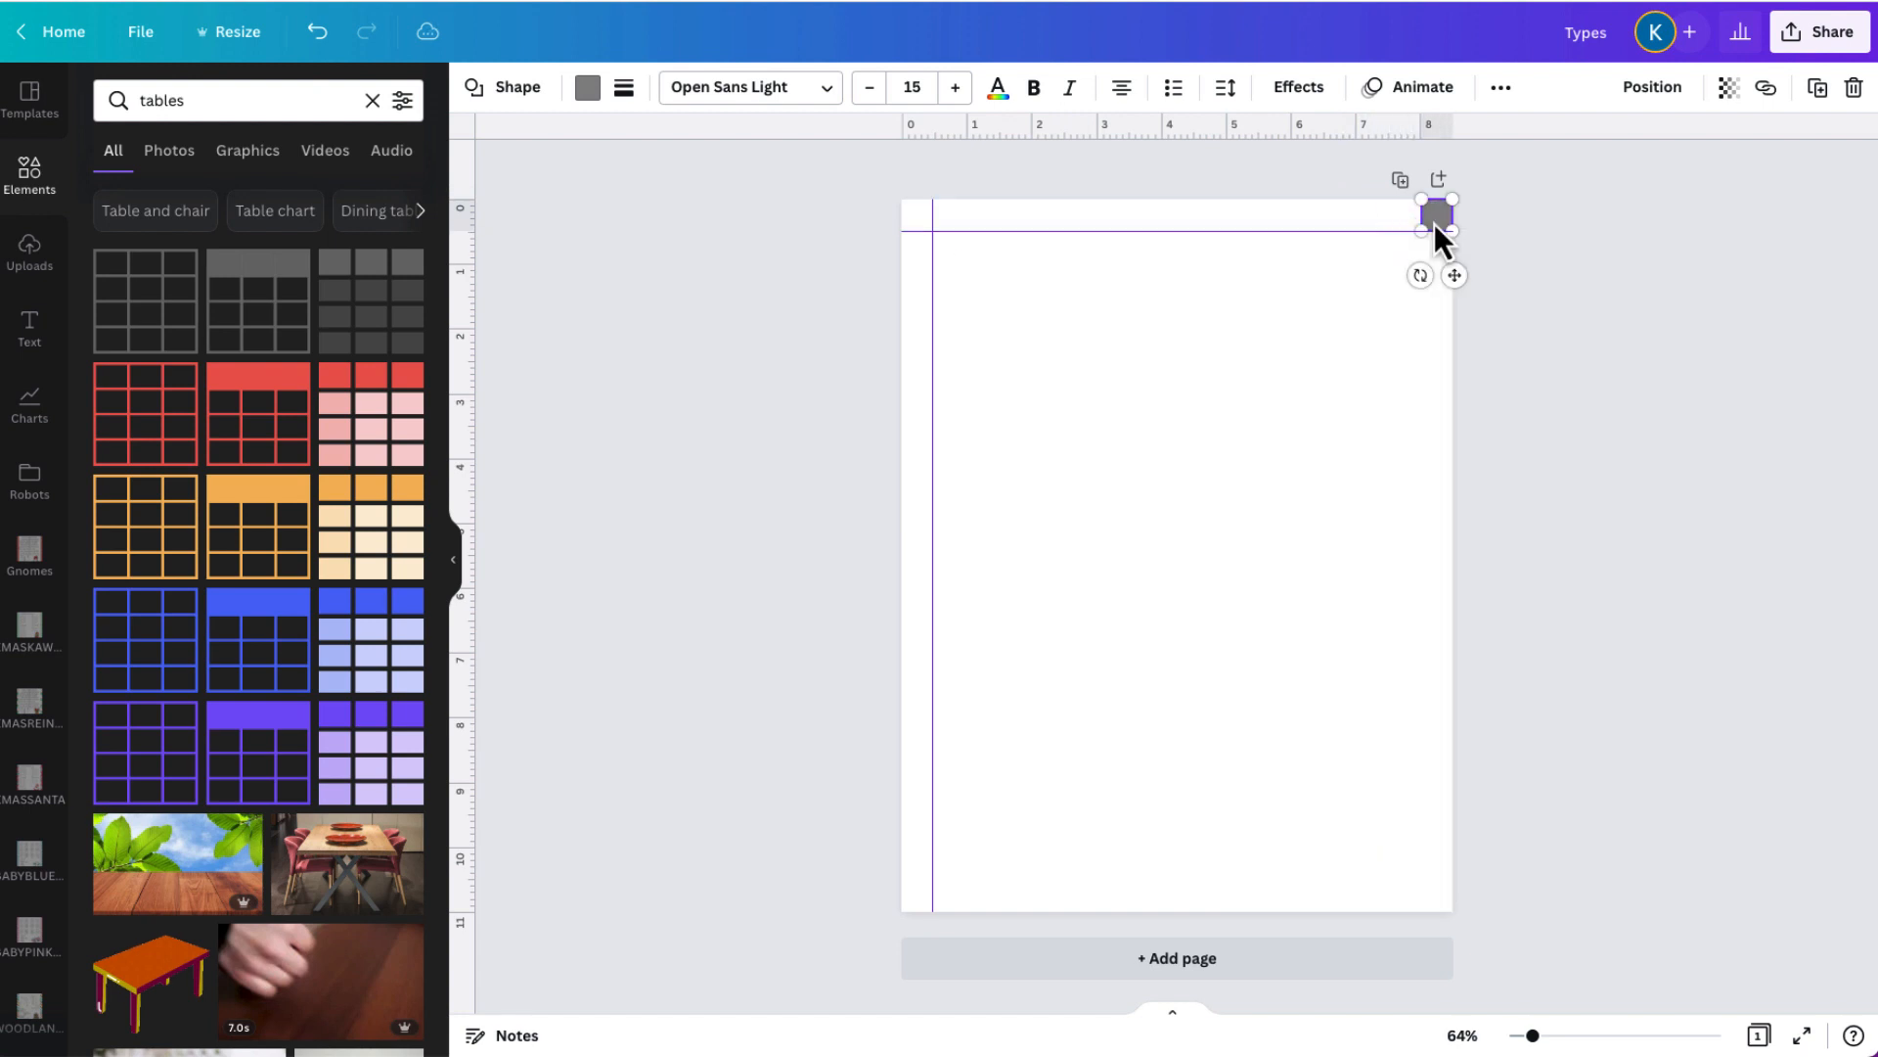
{"action": "left_click_drag", "start_coordinate": [495, 147], "coordinate": [1416, 237]}
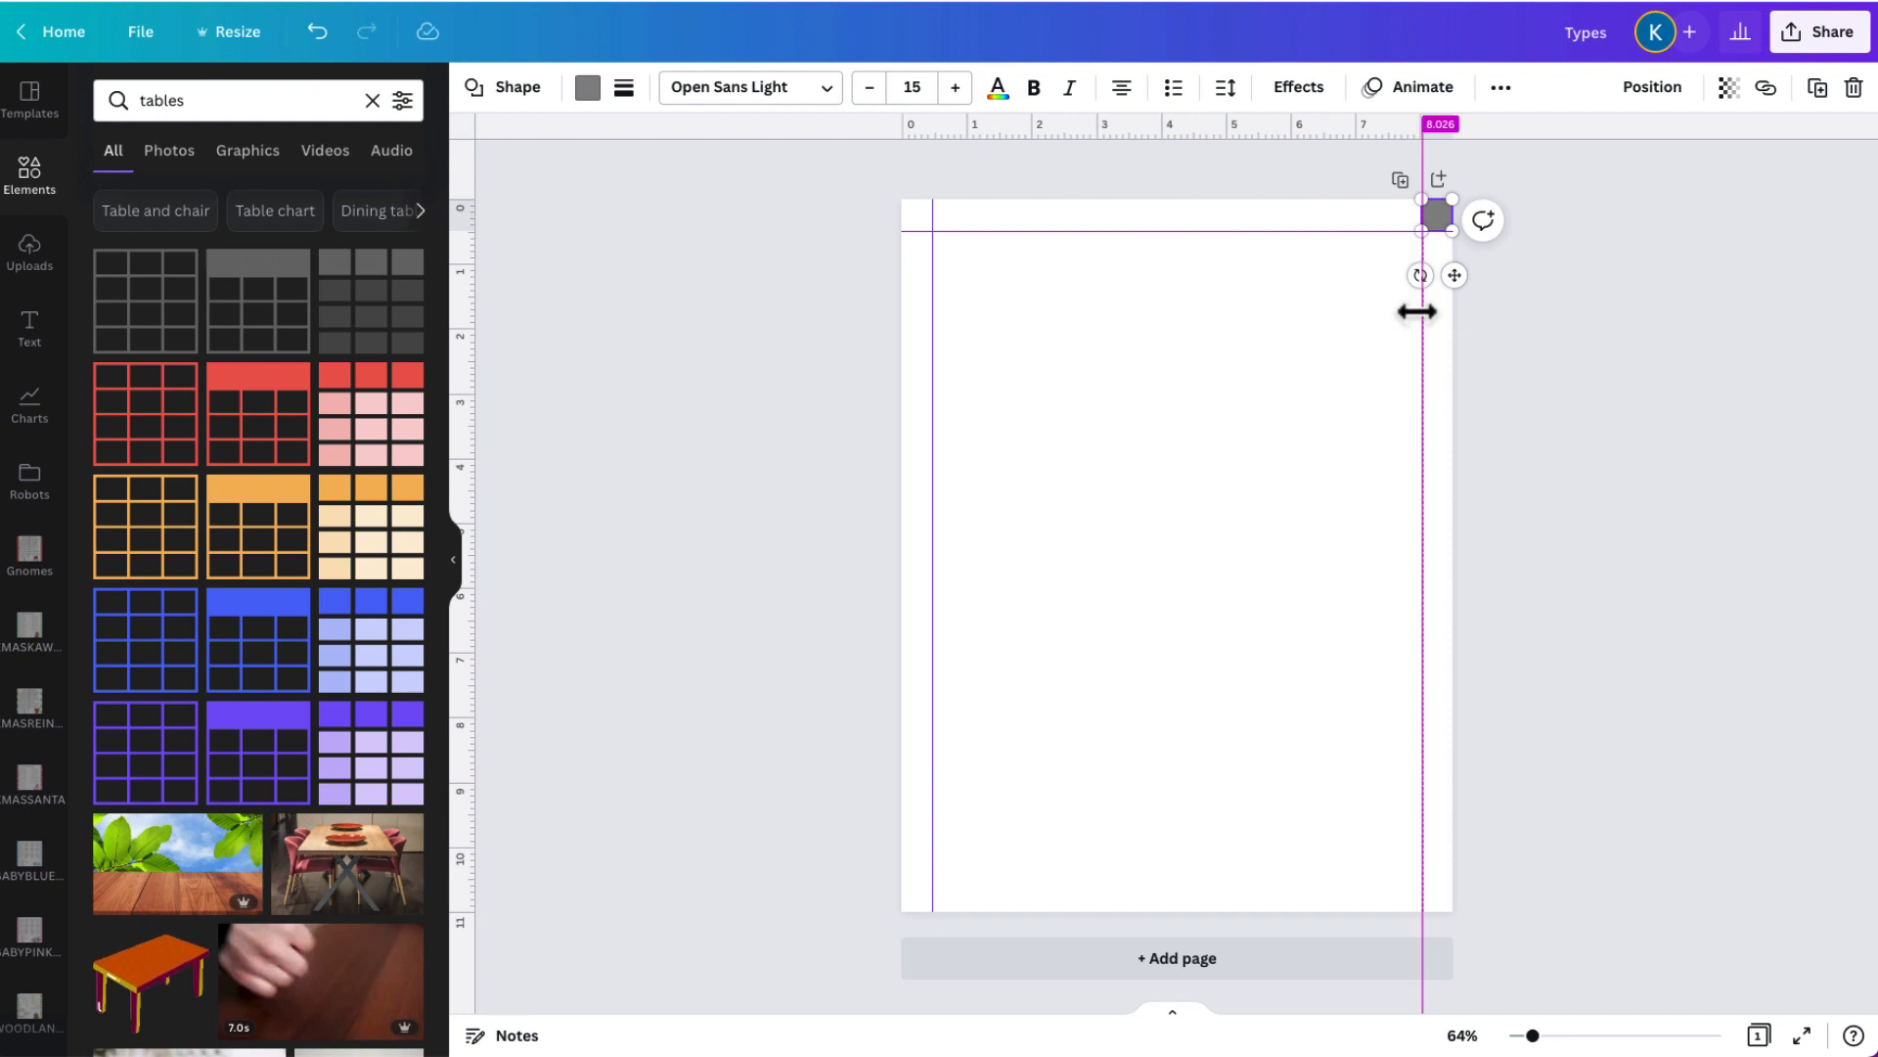
{"action": "left_click_drag", "start_coordinate": [1440, 220], "coordinate": [1434, 894]}
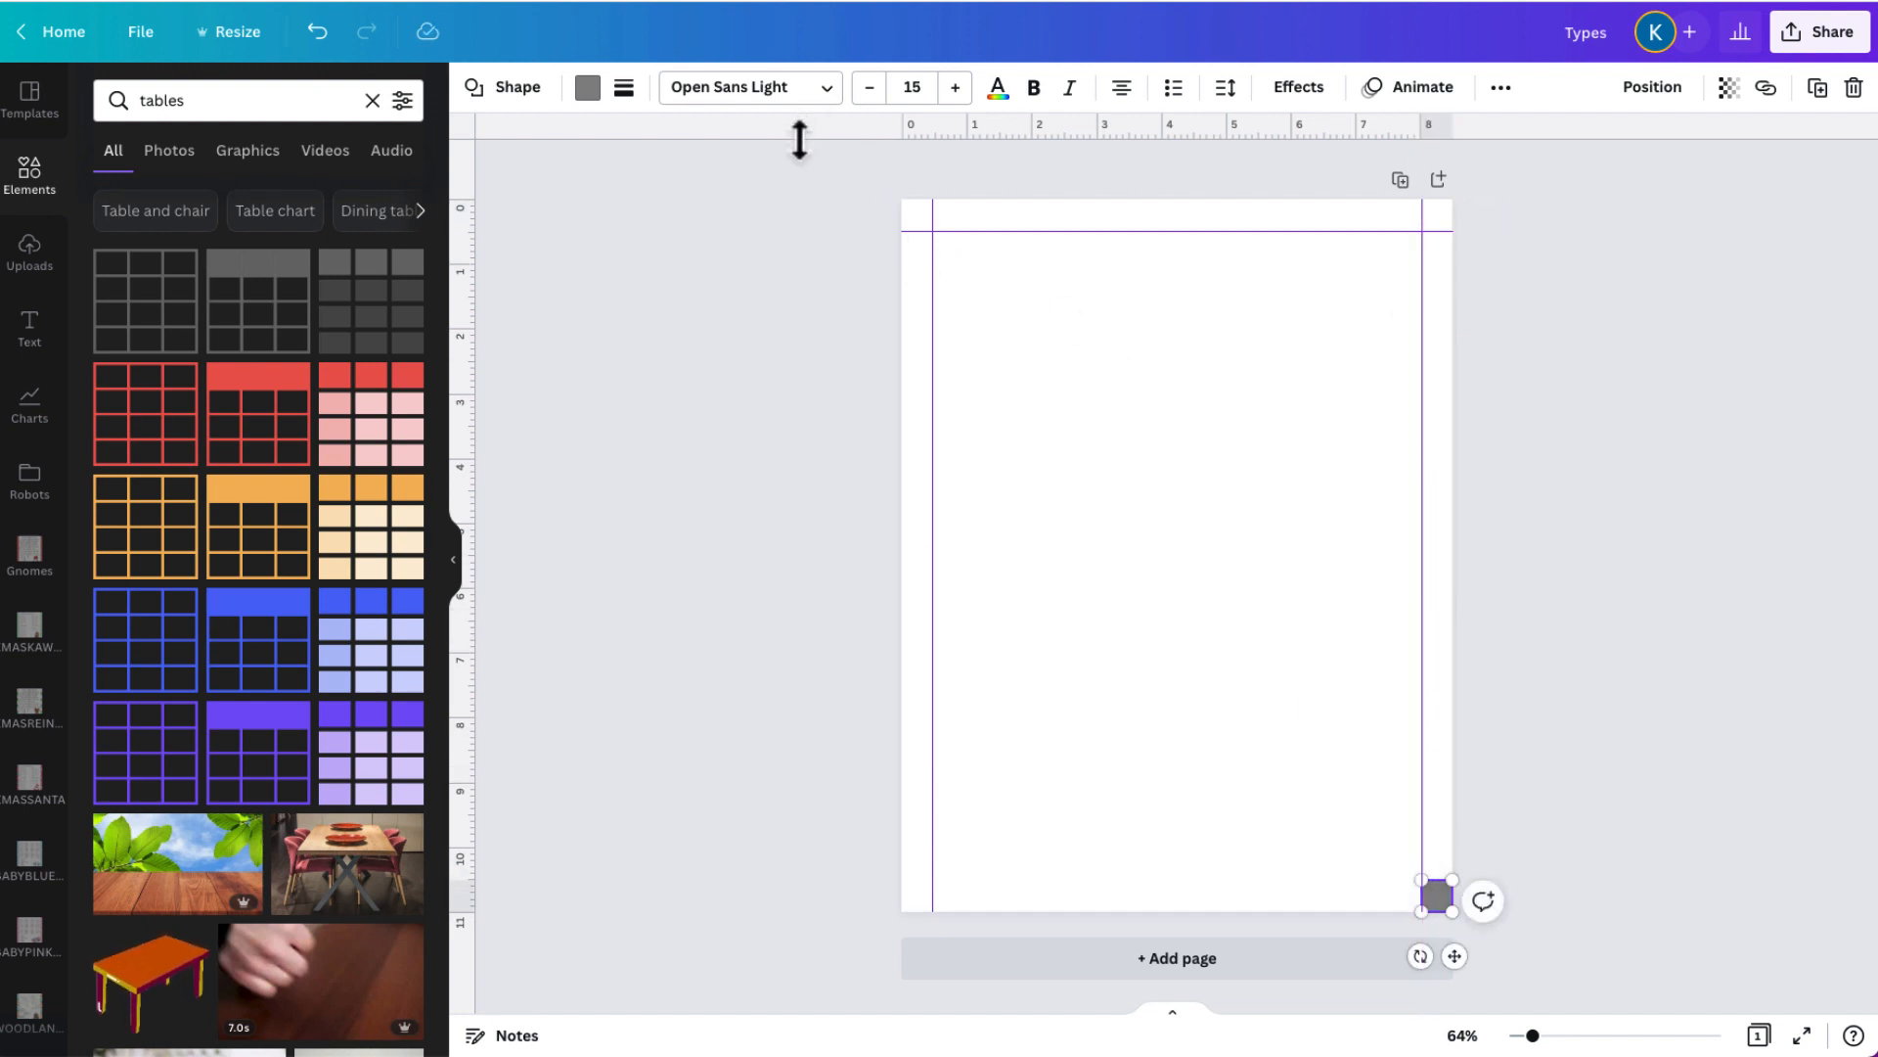
{"action": "left_click_drag", "start_coordinate": [797, 138], "coordinate": [853, 879]}
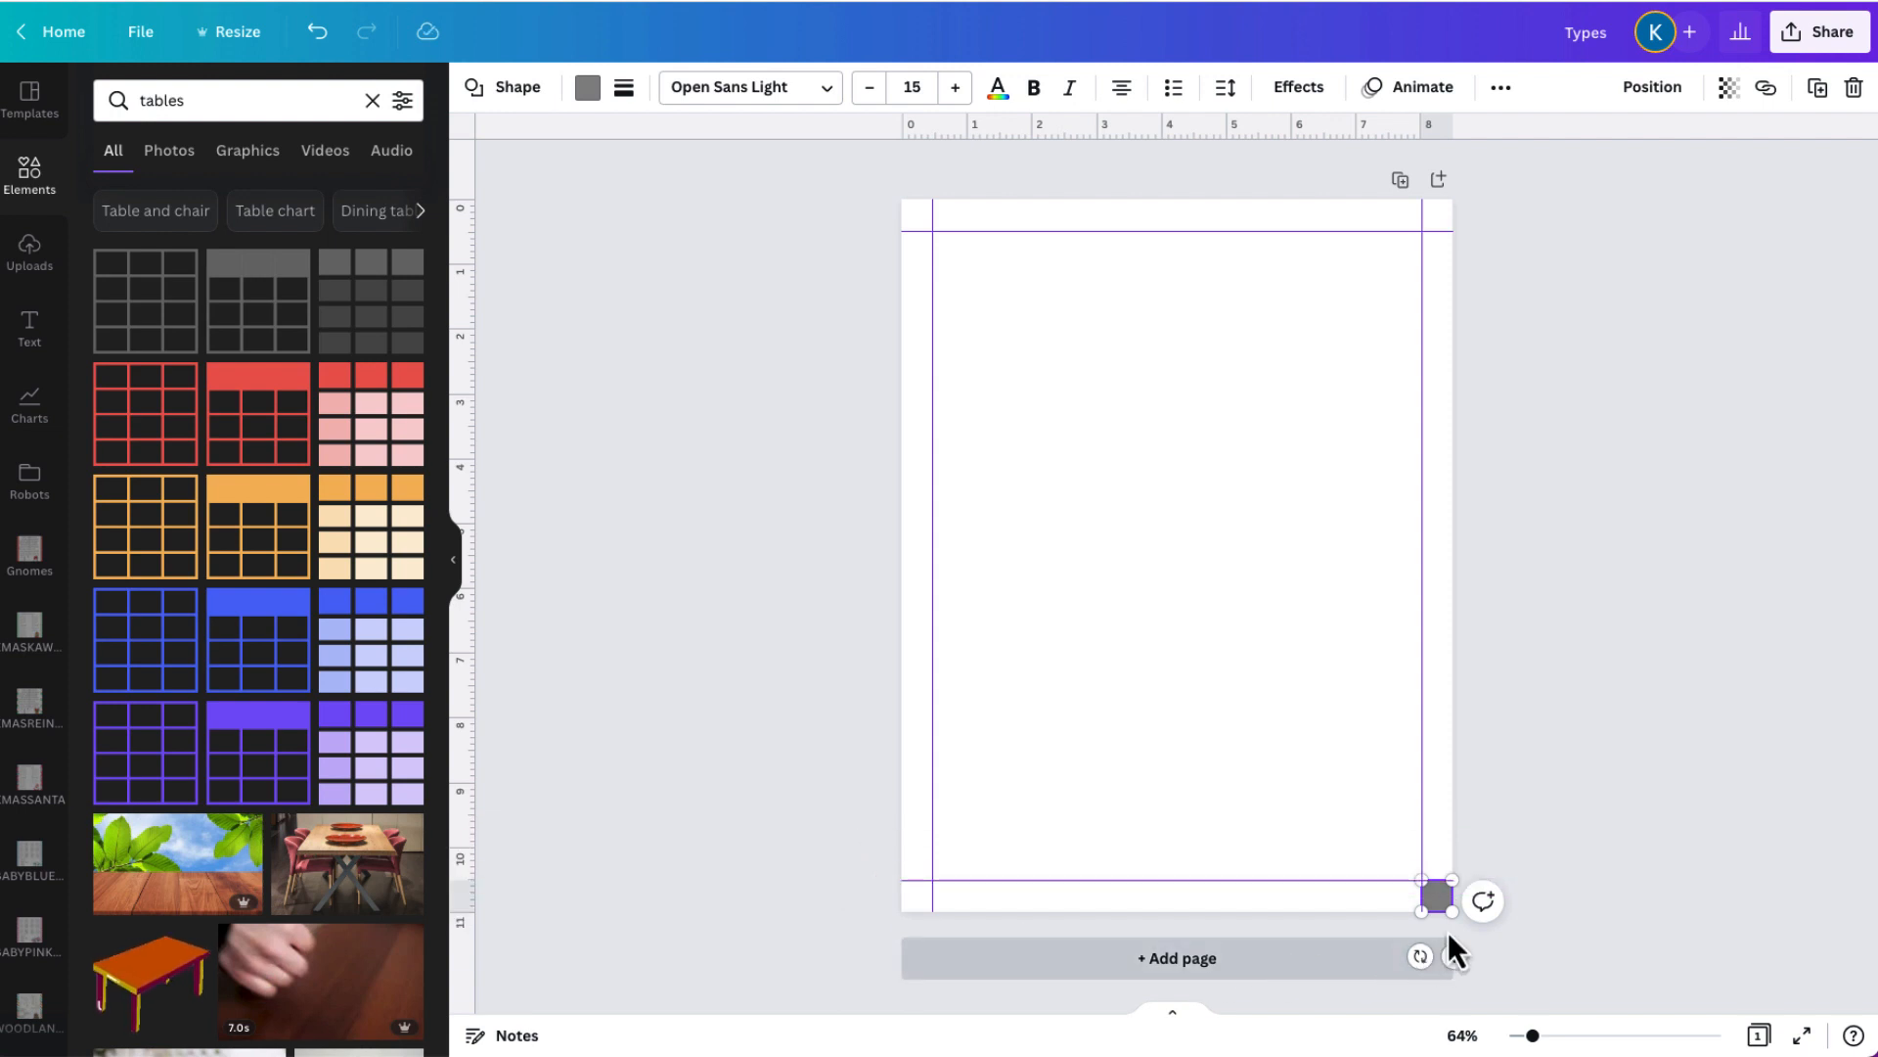
Delete the small square and add a second page to the design.
{"action": "key", "text": "Delete"}
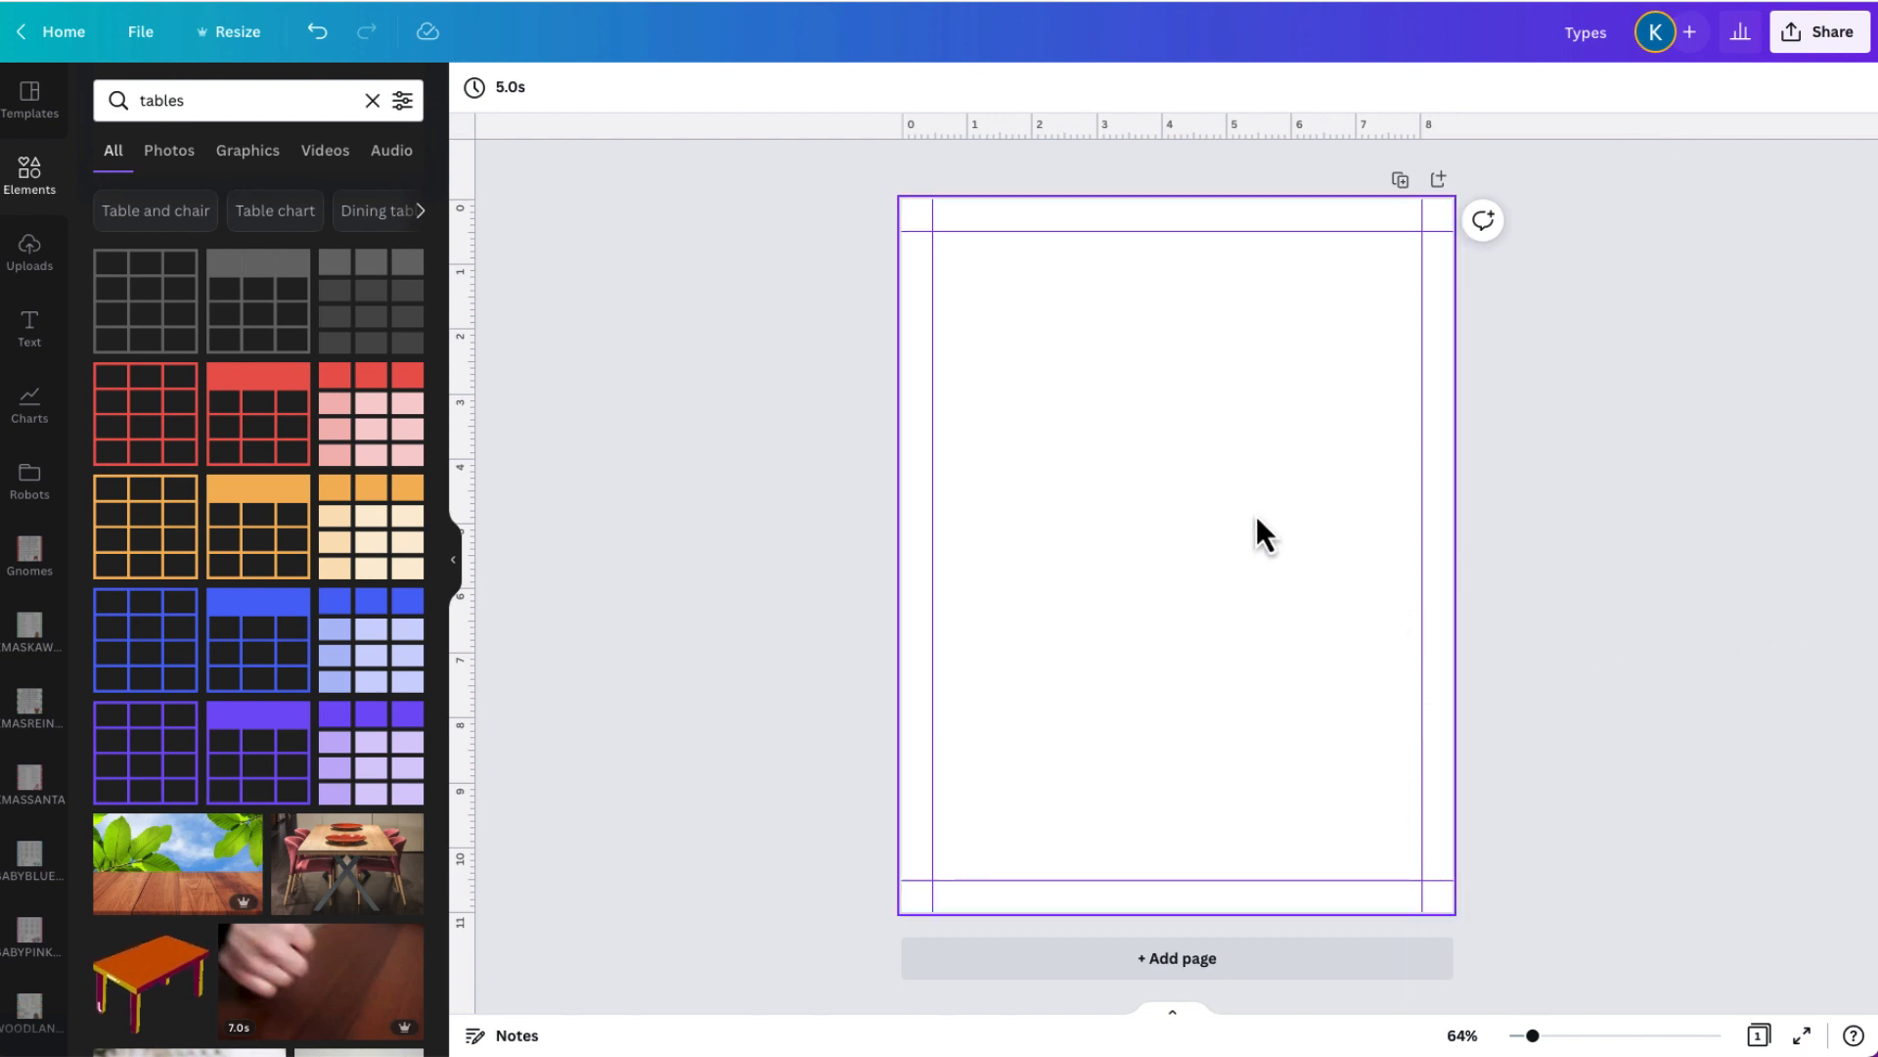
{"action": "left_click", "coordinate": [1240, 971]}
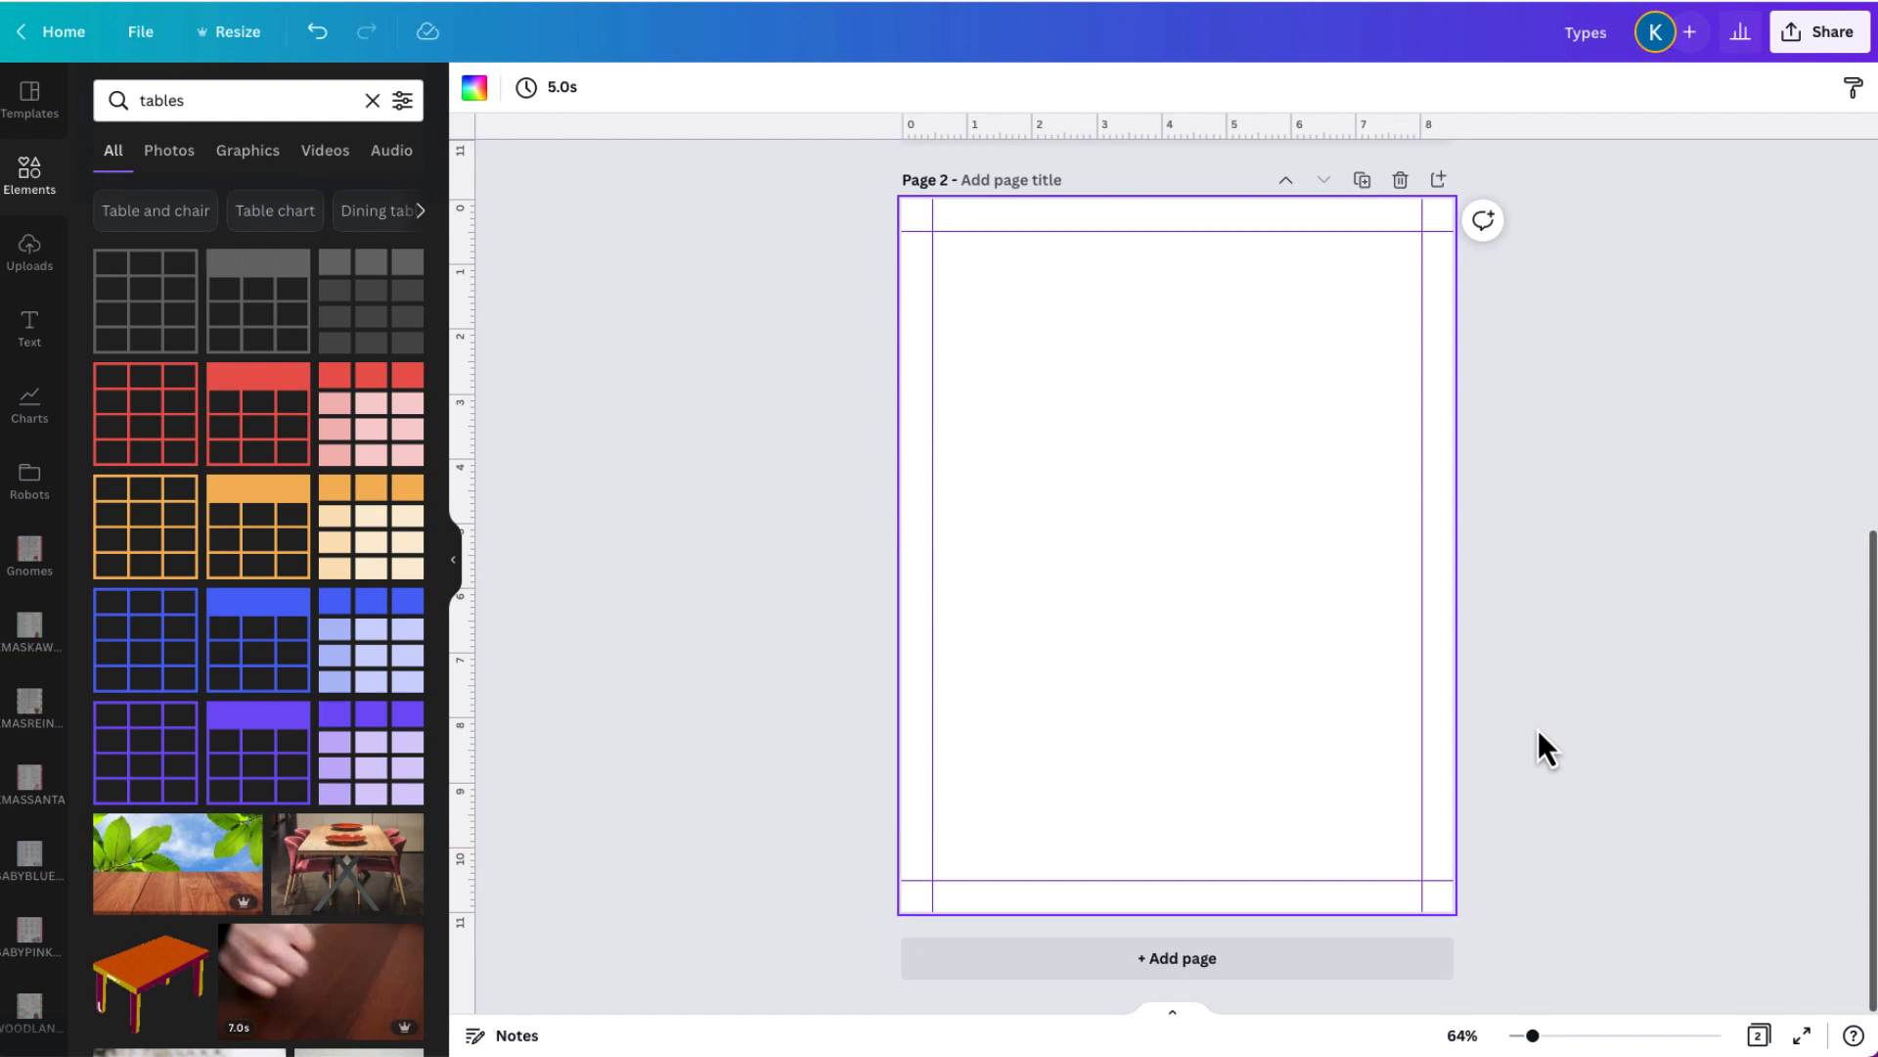
Add a square shape to page 1 and place it against the left guide, a little below the top guide.
{"action": "scroll", "coordinate": [1538, 730], "scroll_direction": "up", "scroll_amount": 5}
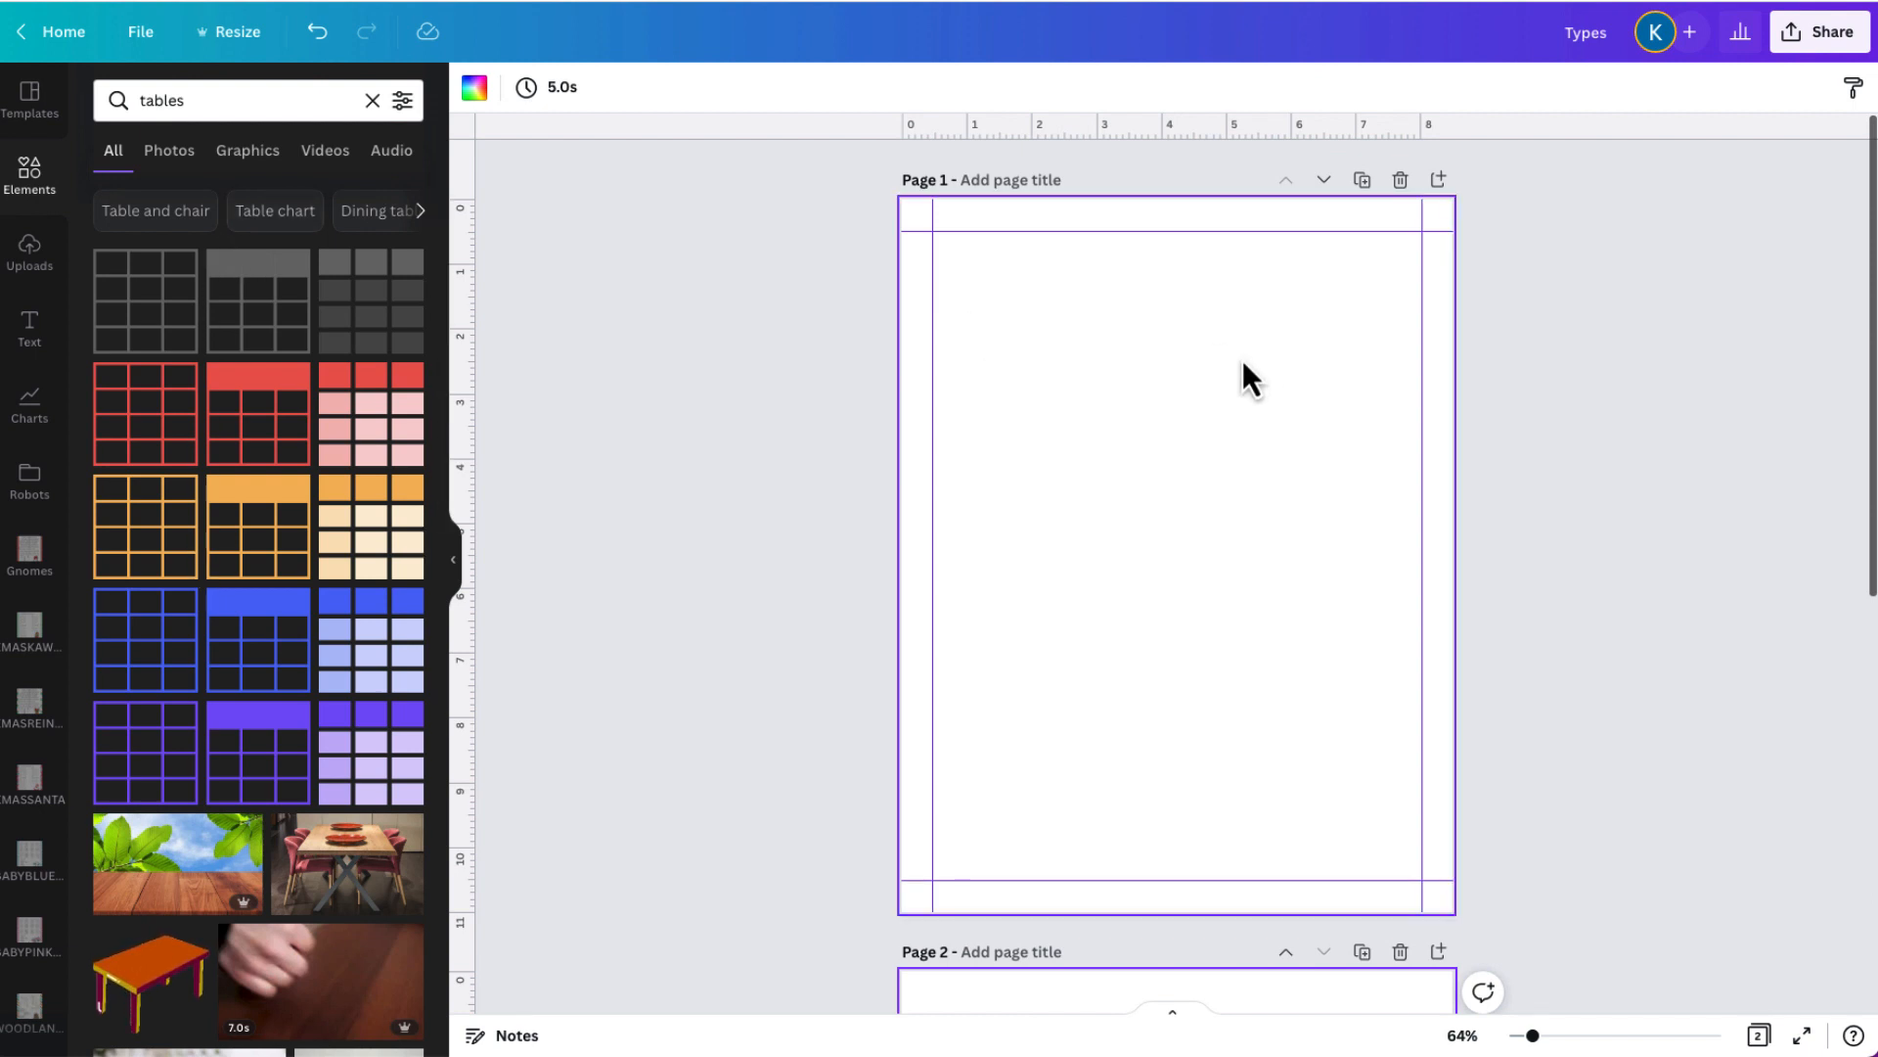
{"action": "key", "text": "r"}
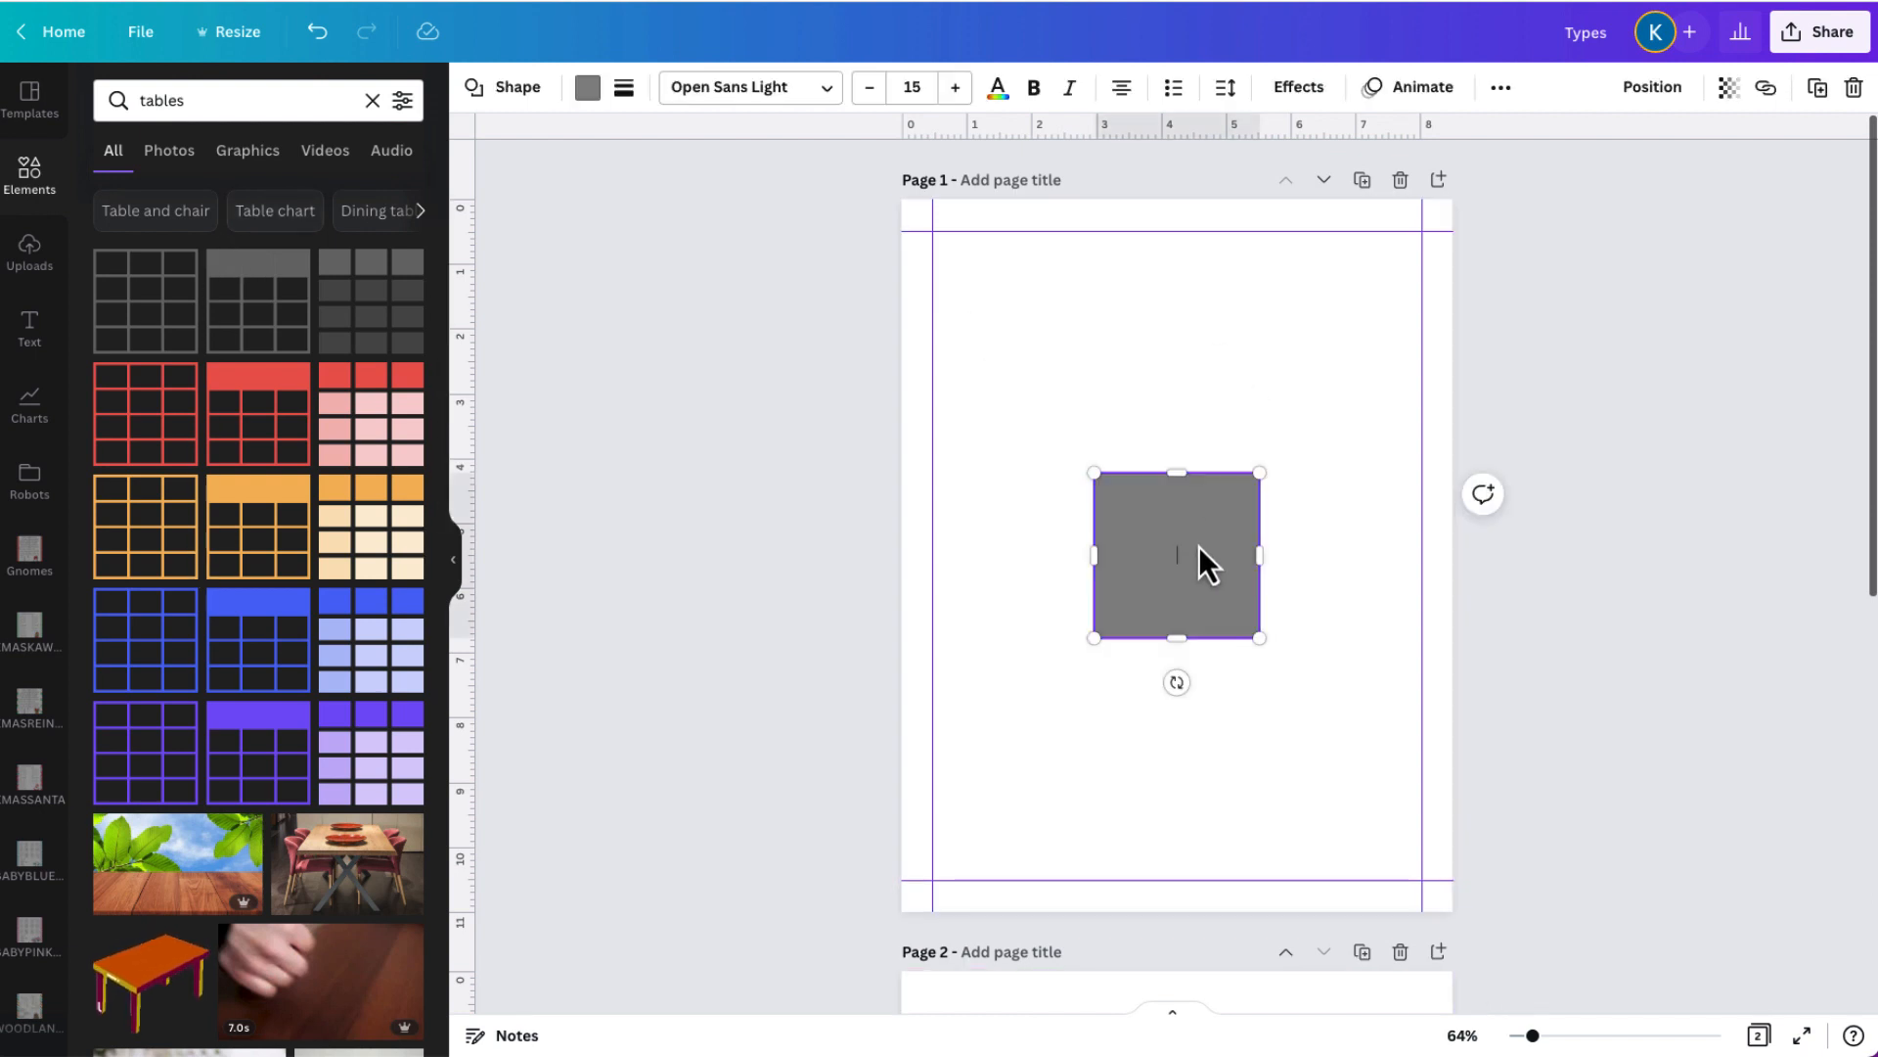
{"action": "left_click_drag", "start_coordinate": [1199, 557], "coordinate": [1041, 350]}
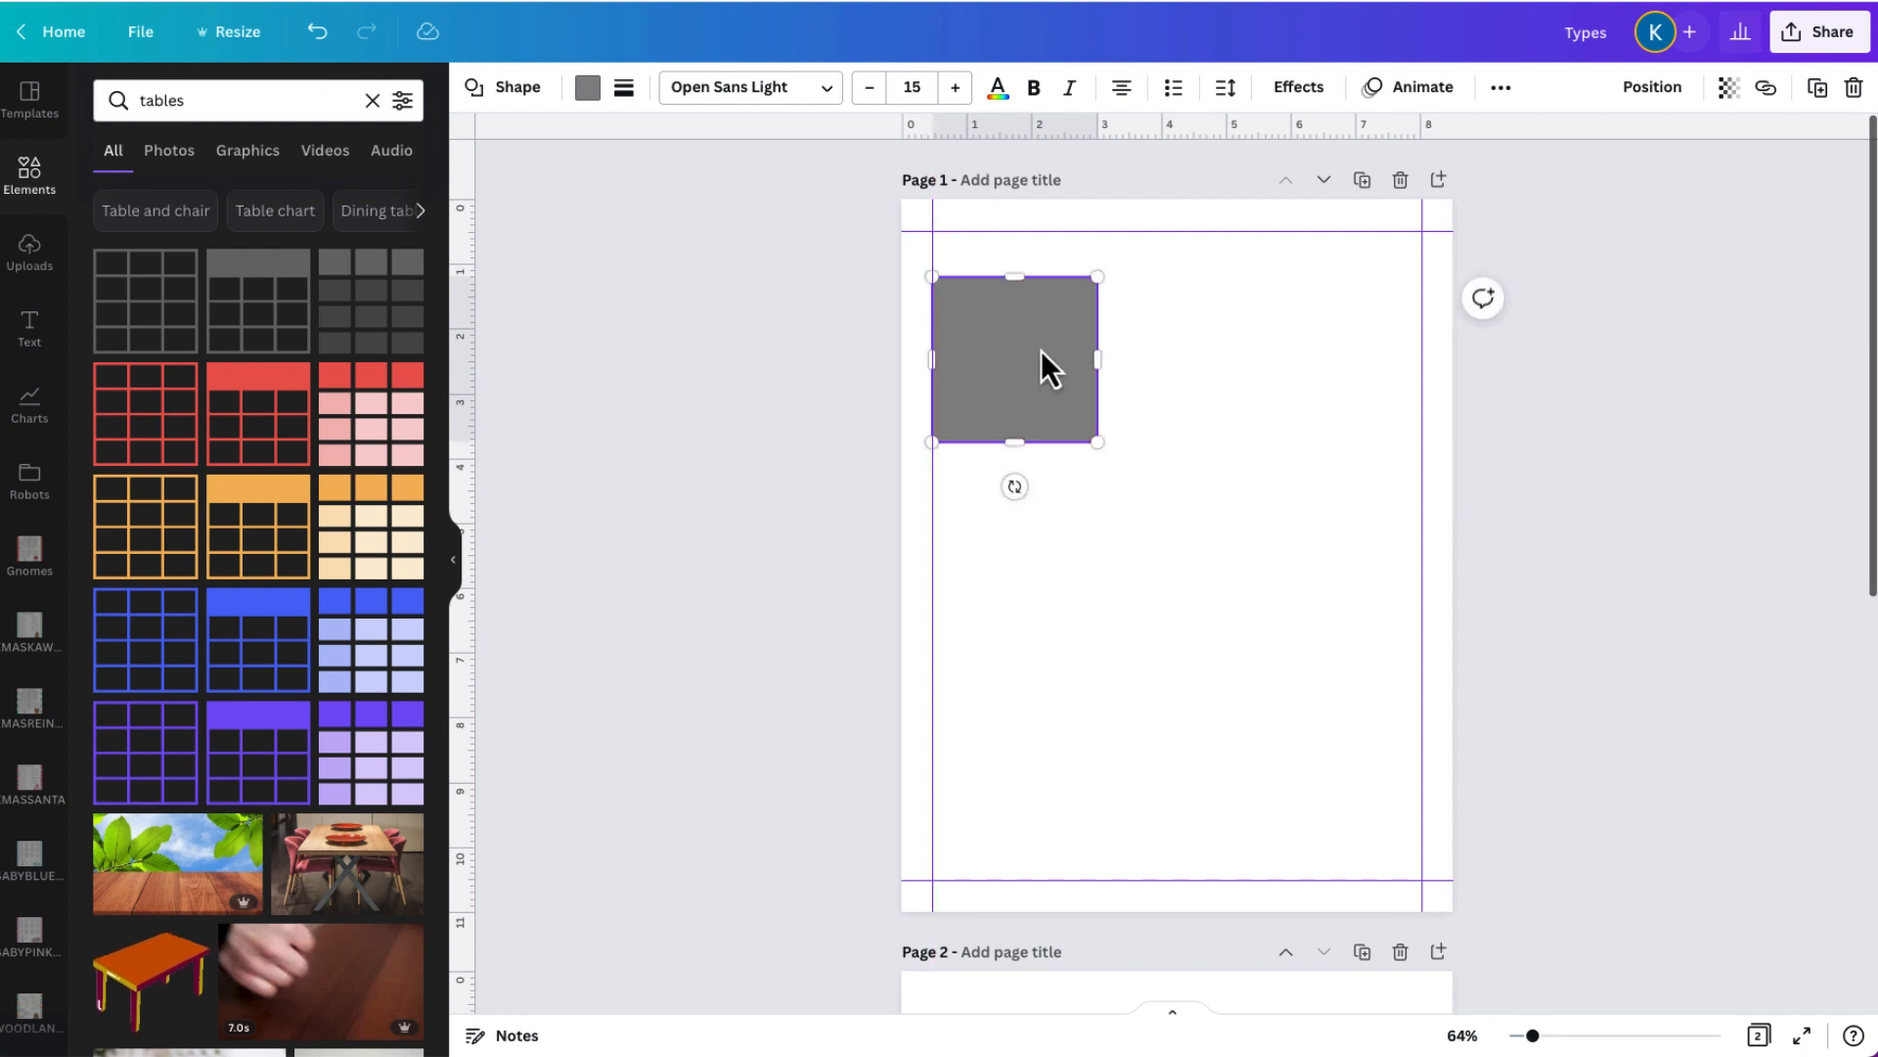
Set the grey square's transparency to 52.
{"action": "left_click", "coordinate": [587, 90]}
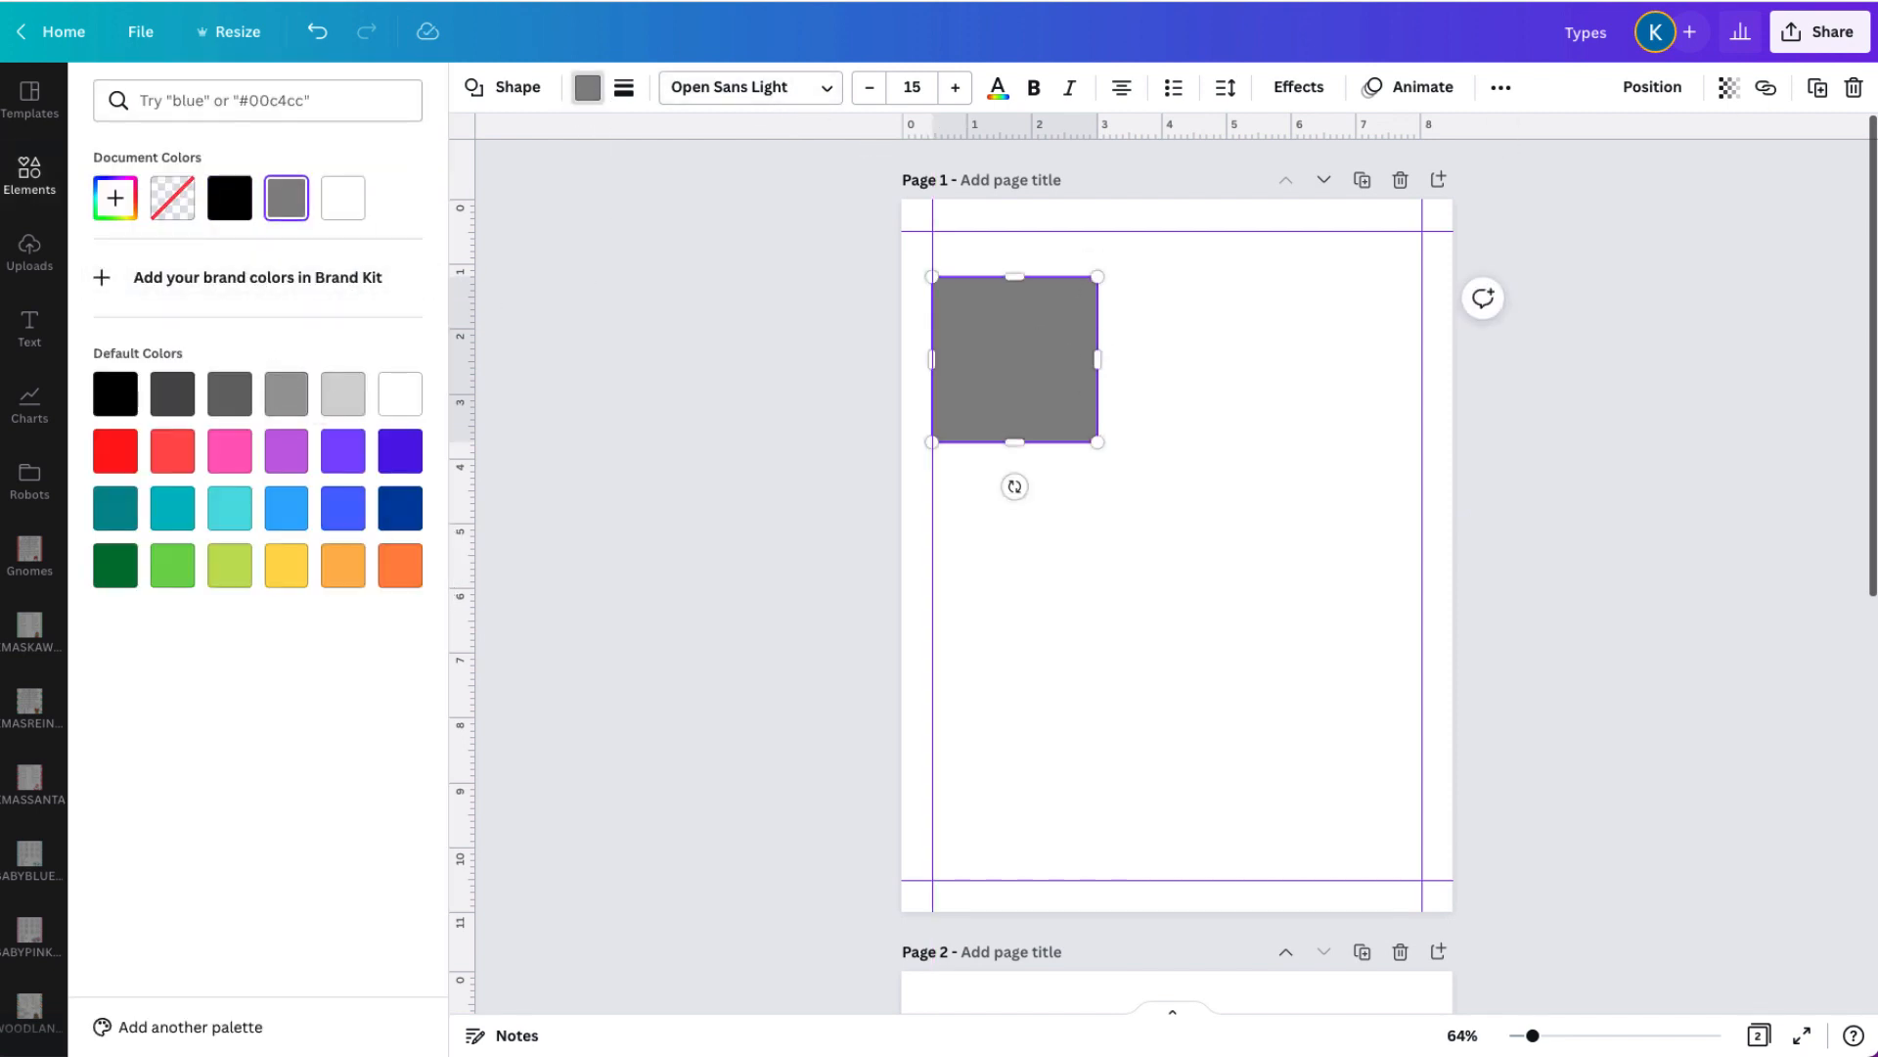
{"action": "left_click", "coordinate": [1728, 87]}
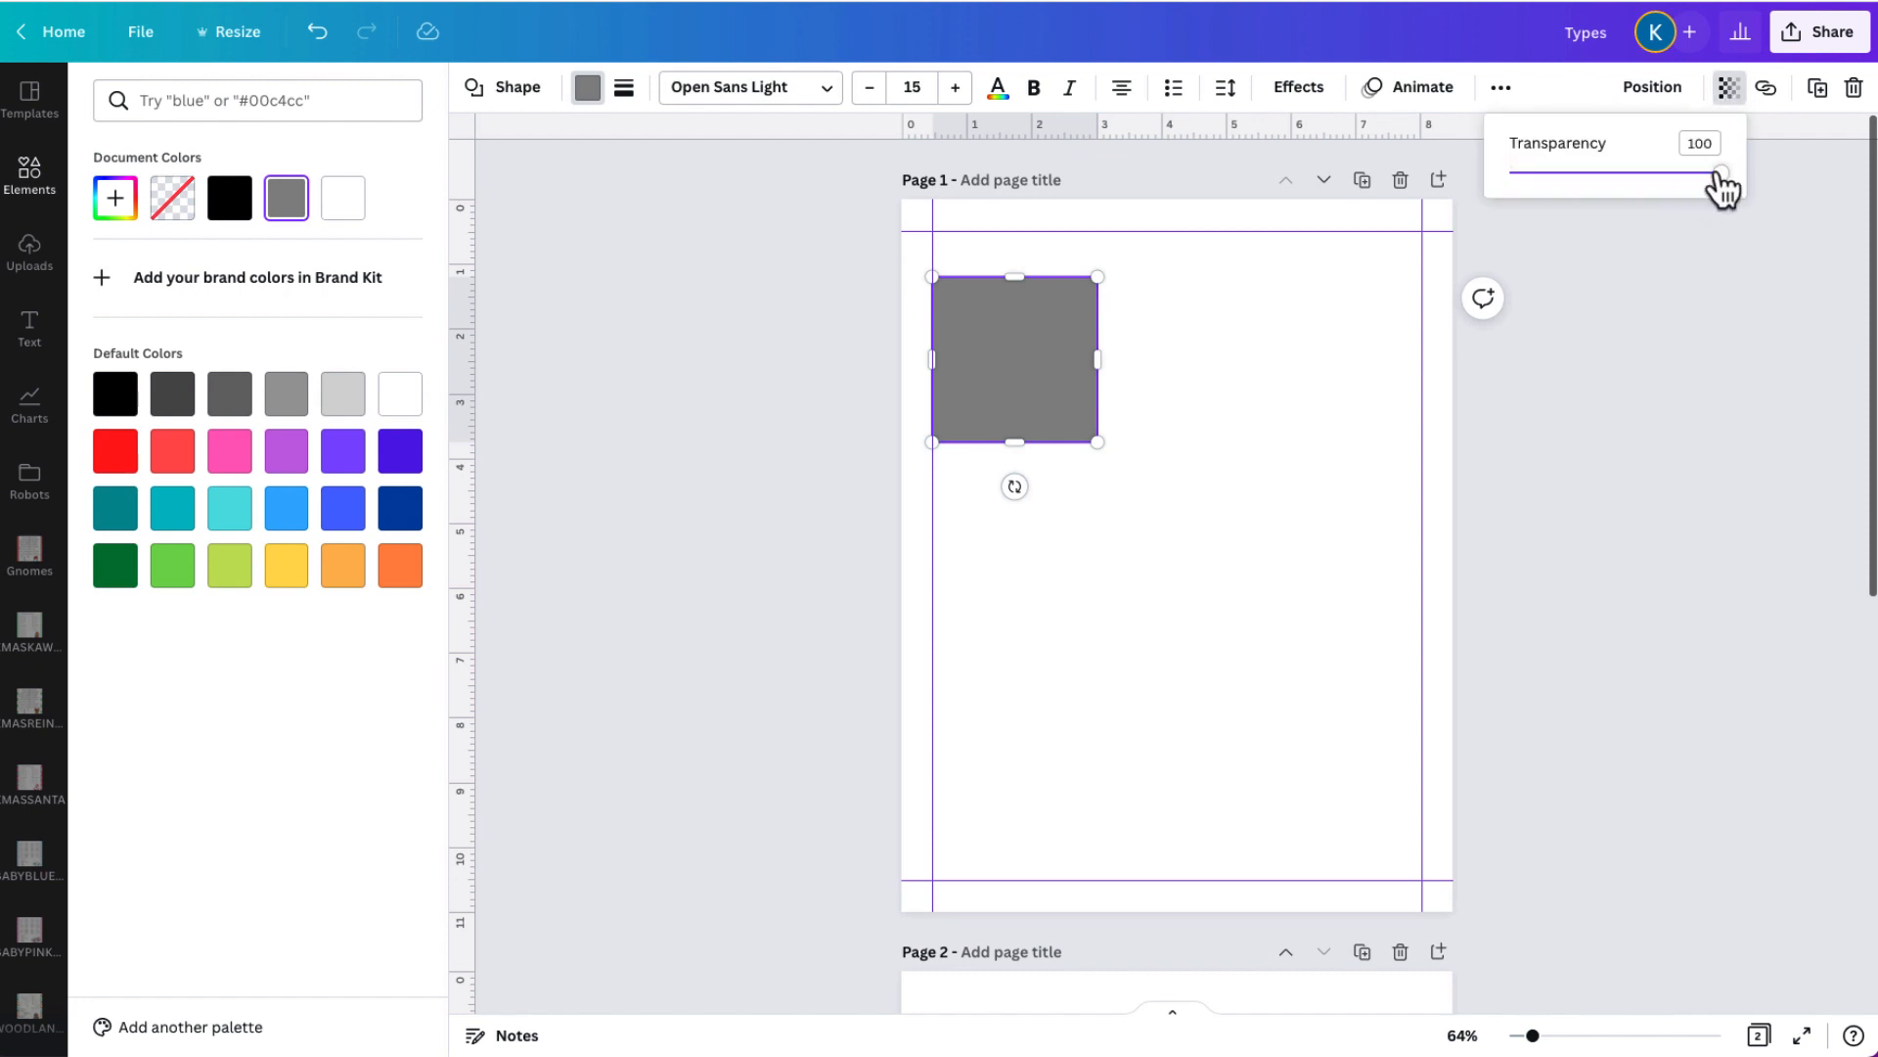
{"action": "left_click_drag", "start_coordinate": [1720, 174], "coordinate": [1621, 186]}
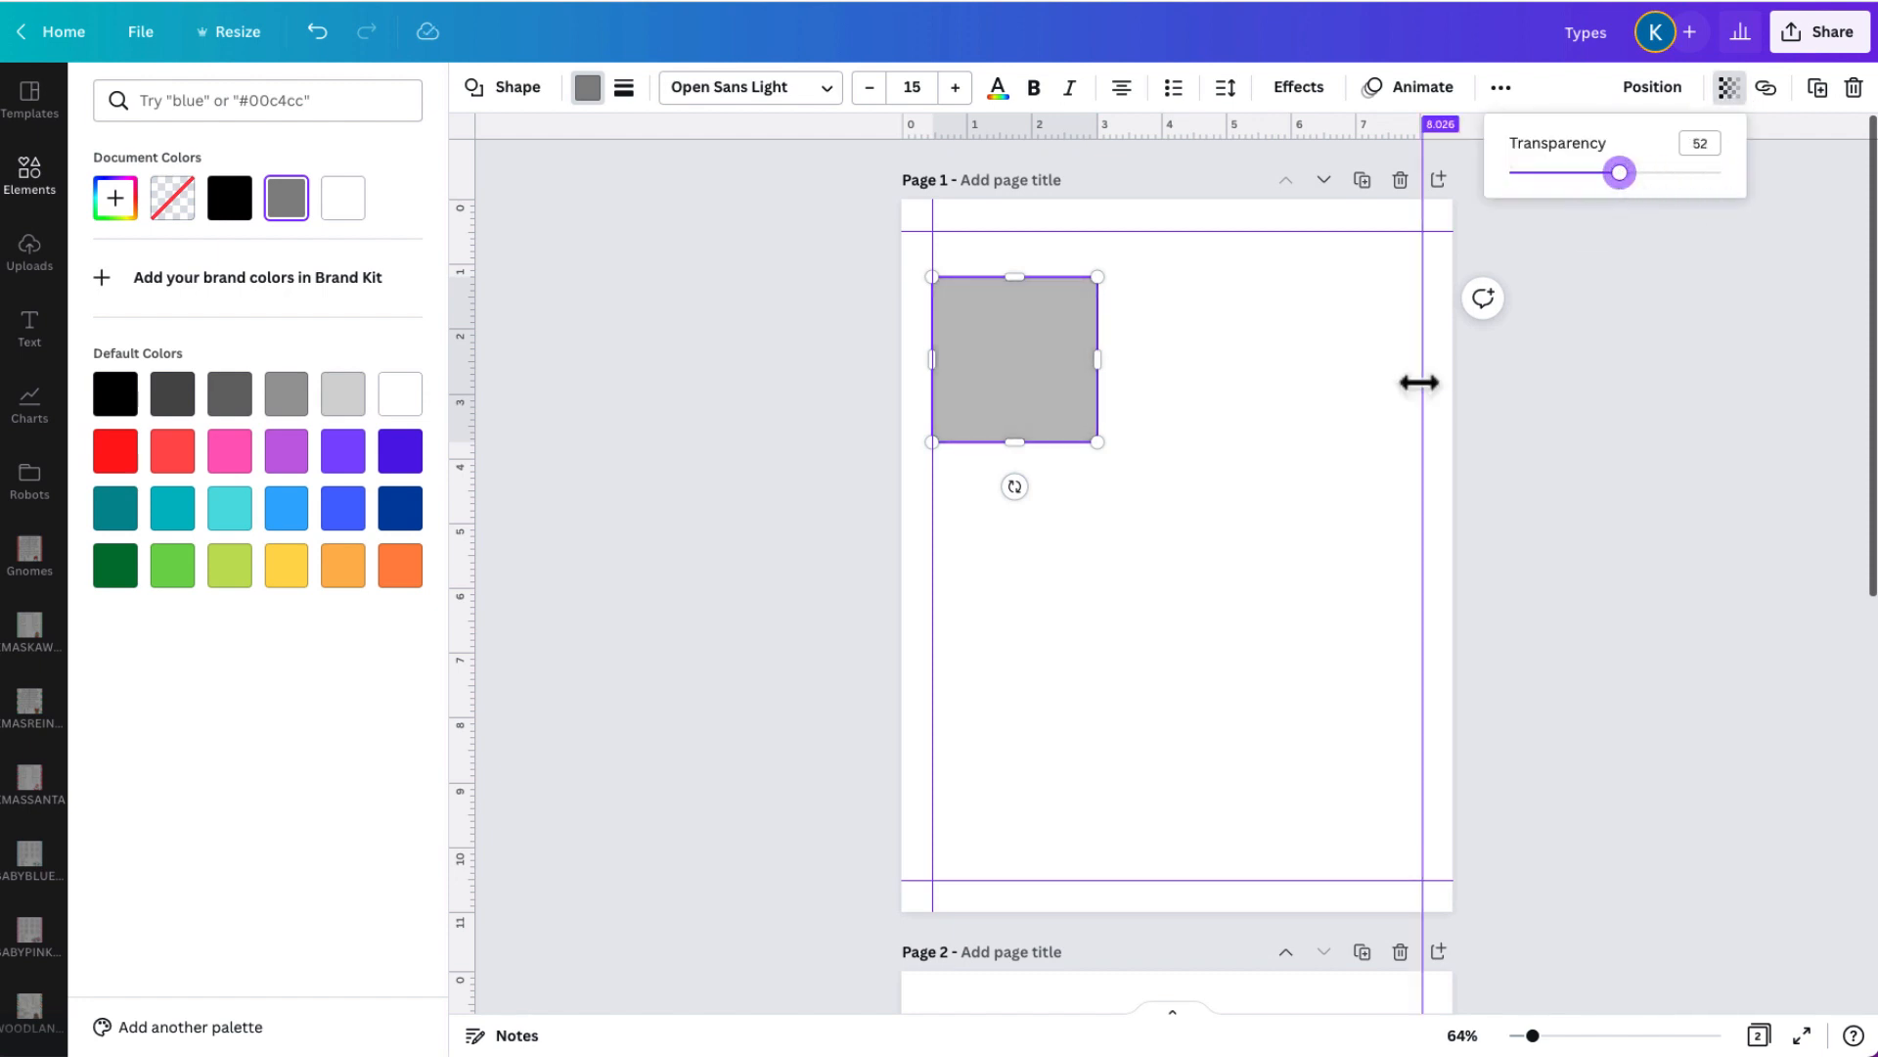
{"action": "key", "text": "super+d"}
{"action": "left_click", "coordinate": [561, 349]}
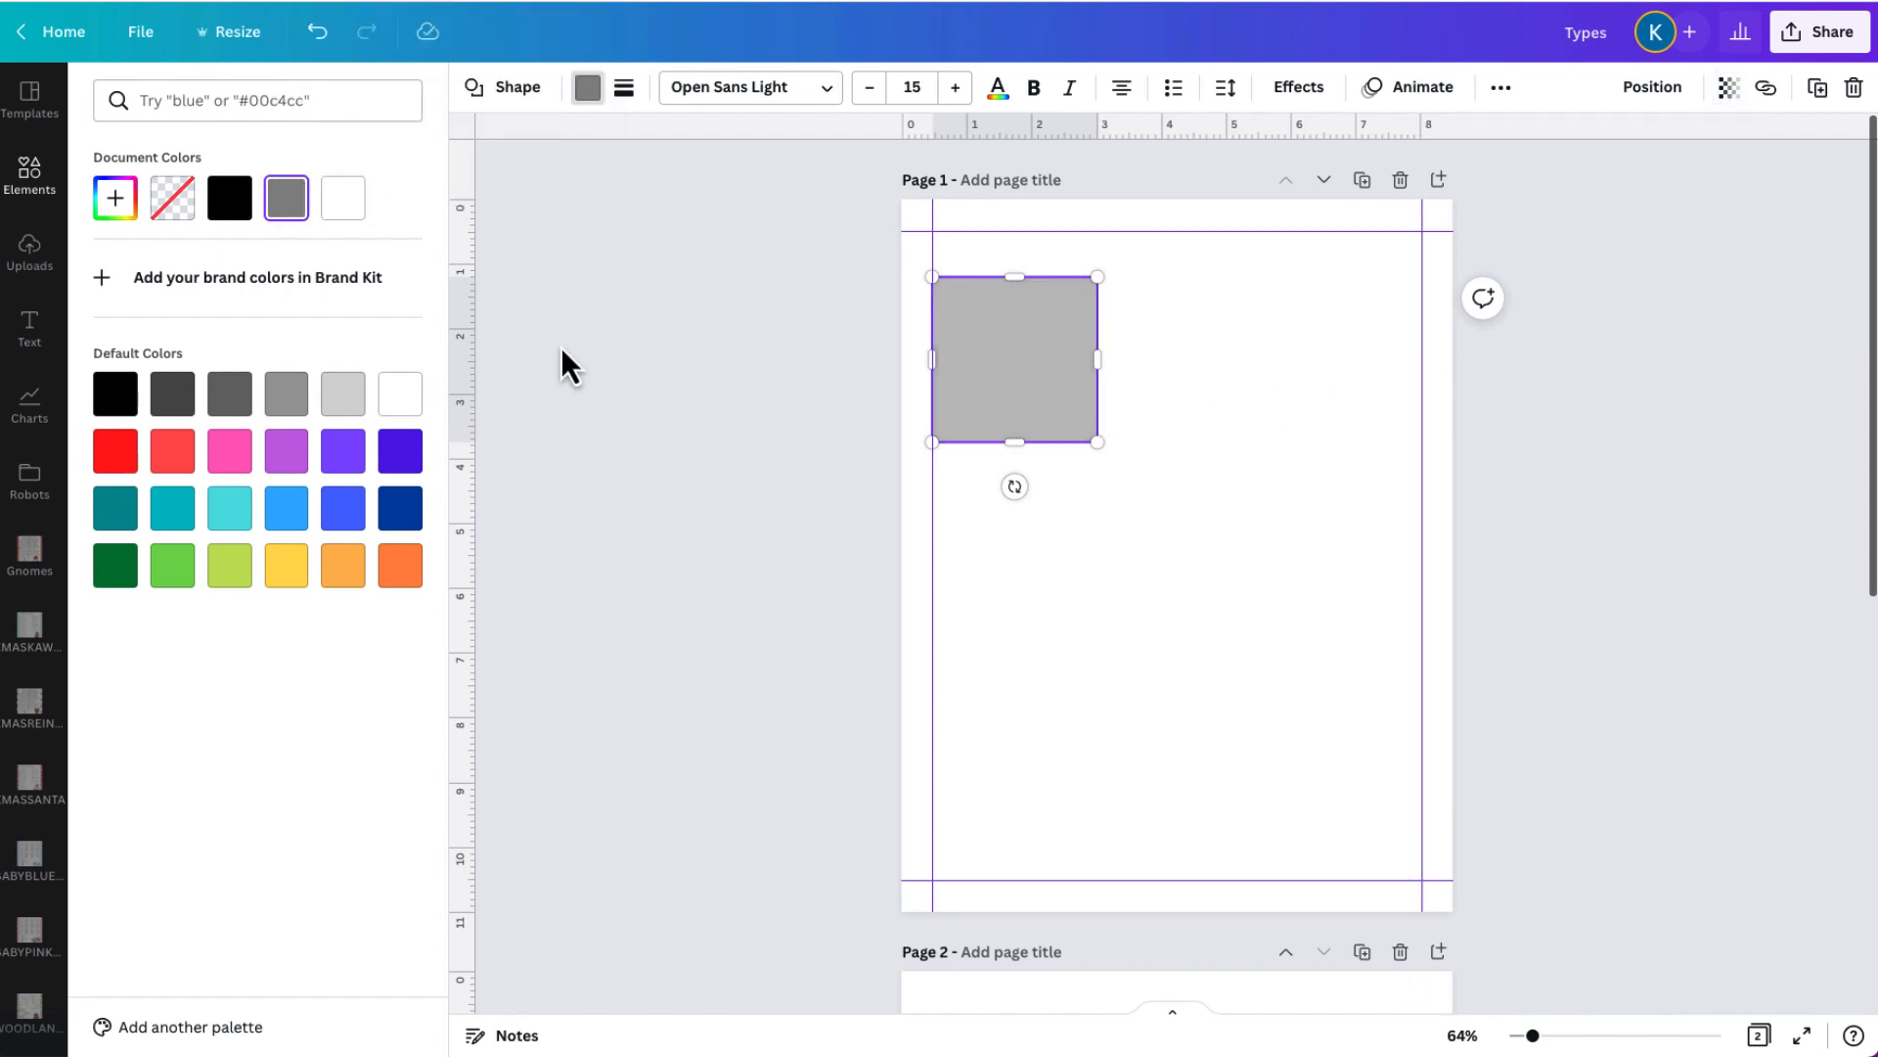
{"action": "key", "text": "super+d"}
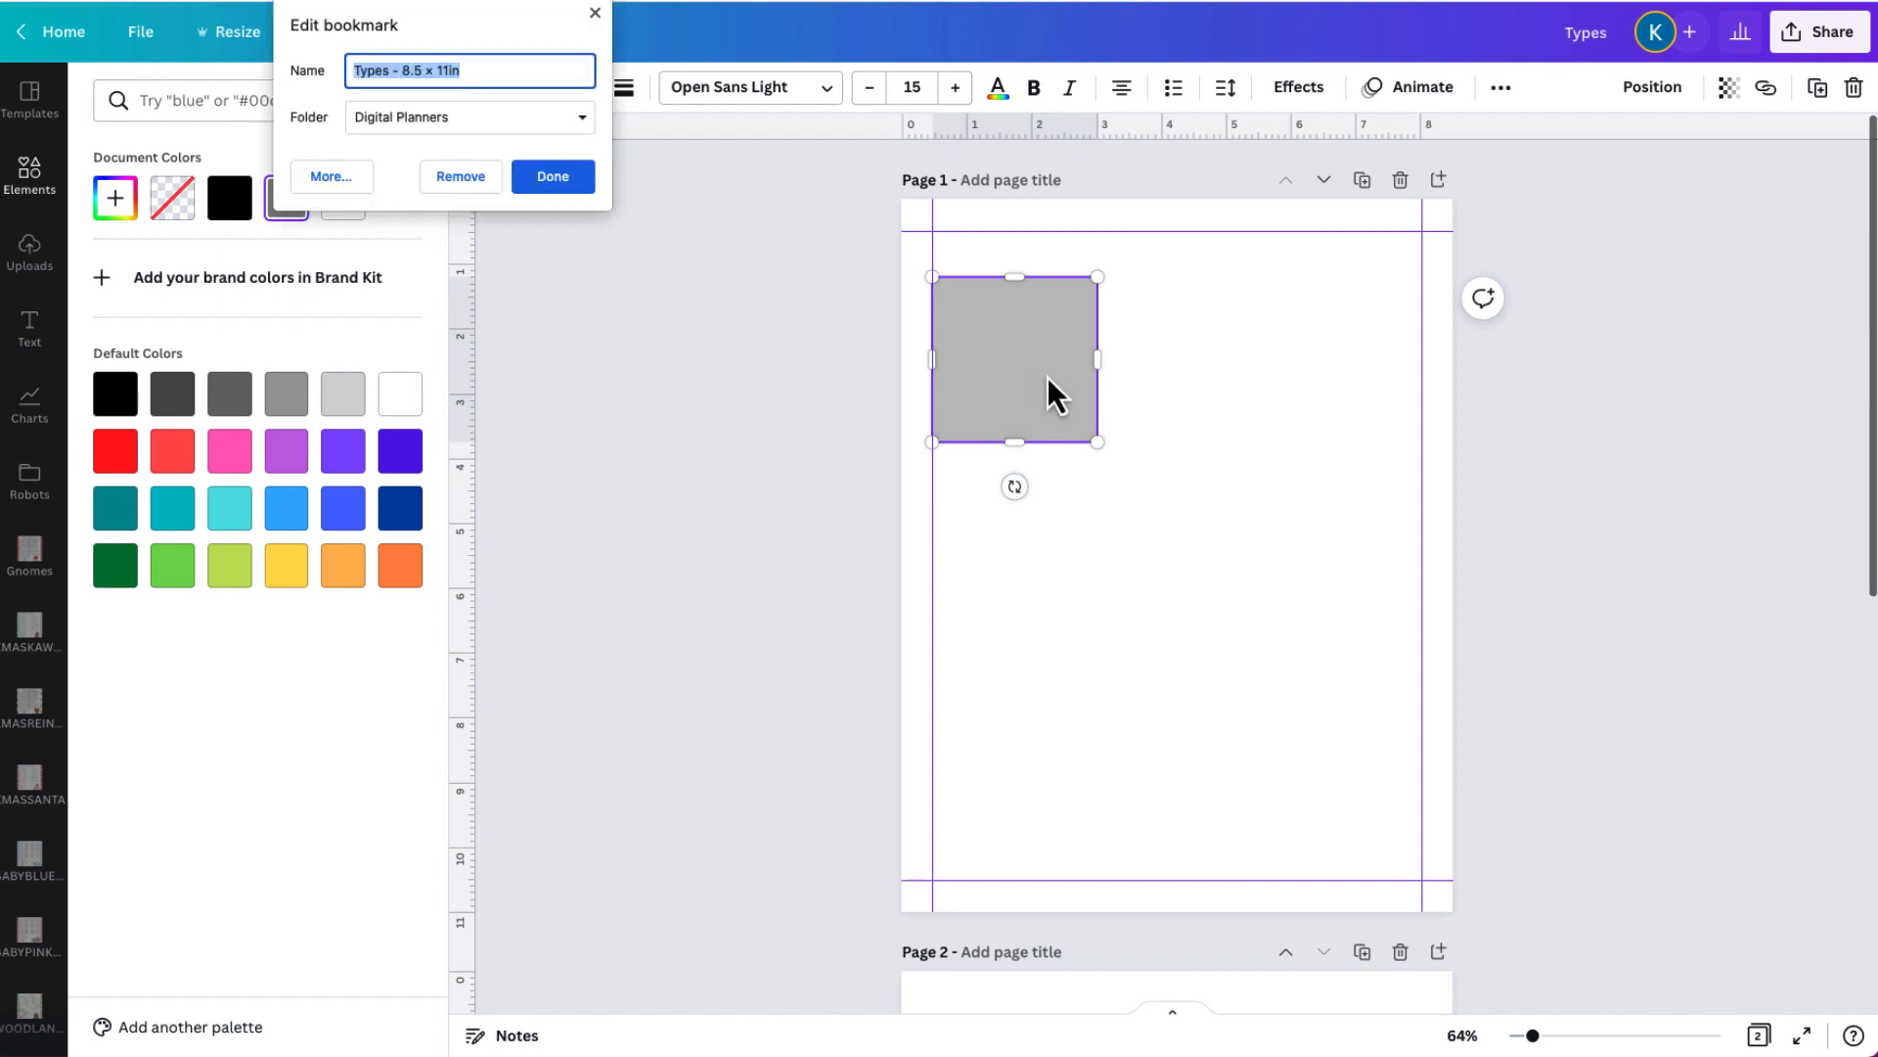
{"action": "left_click", "coordinate": [1171, 449]}
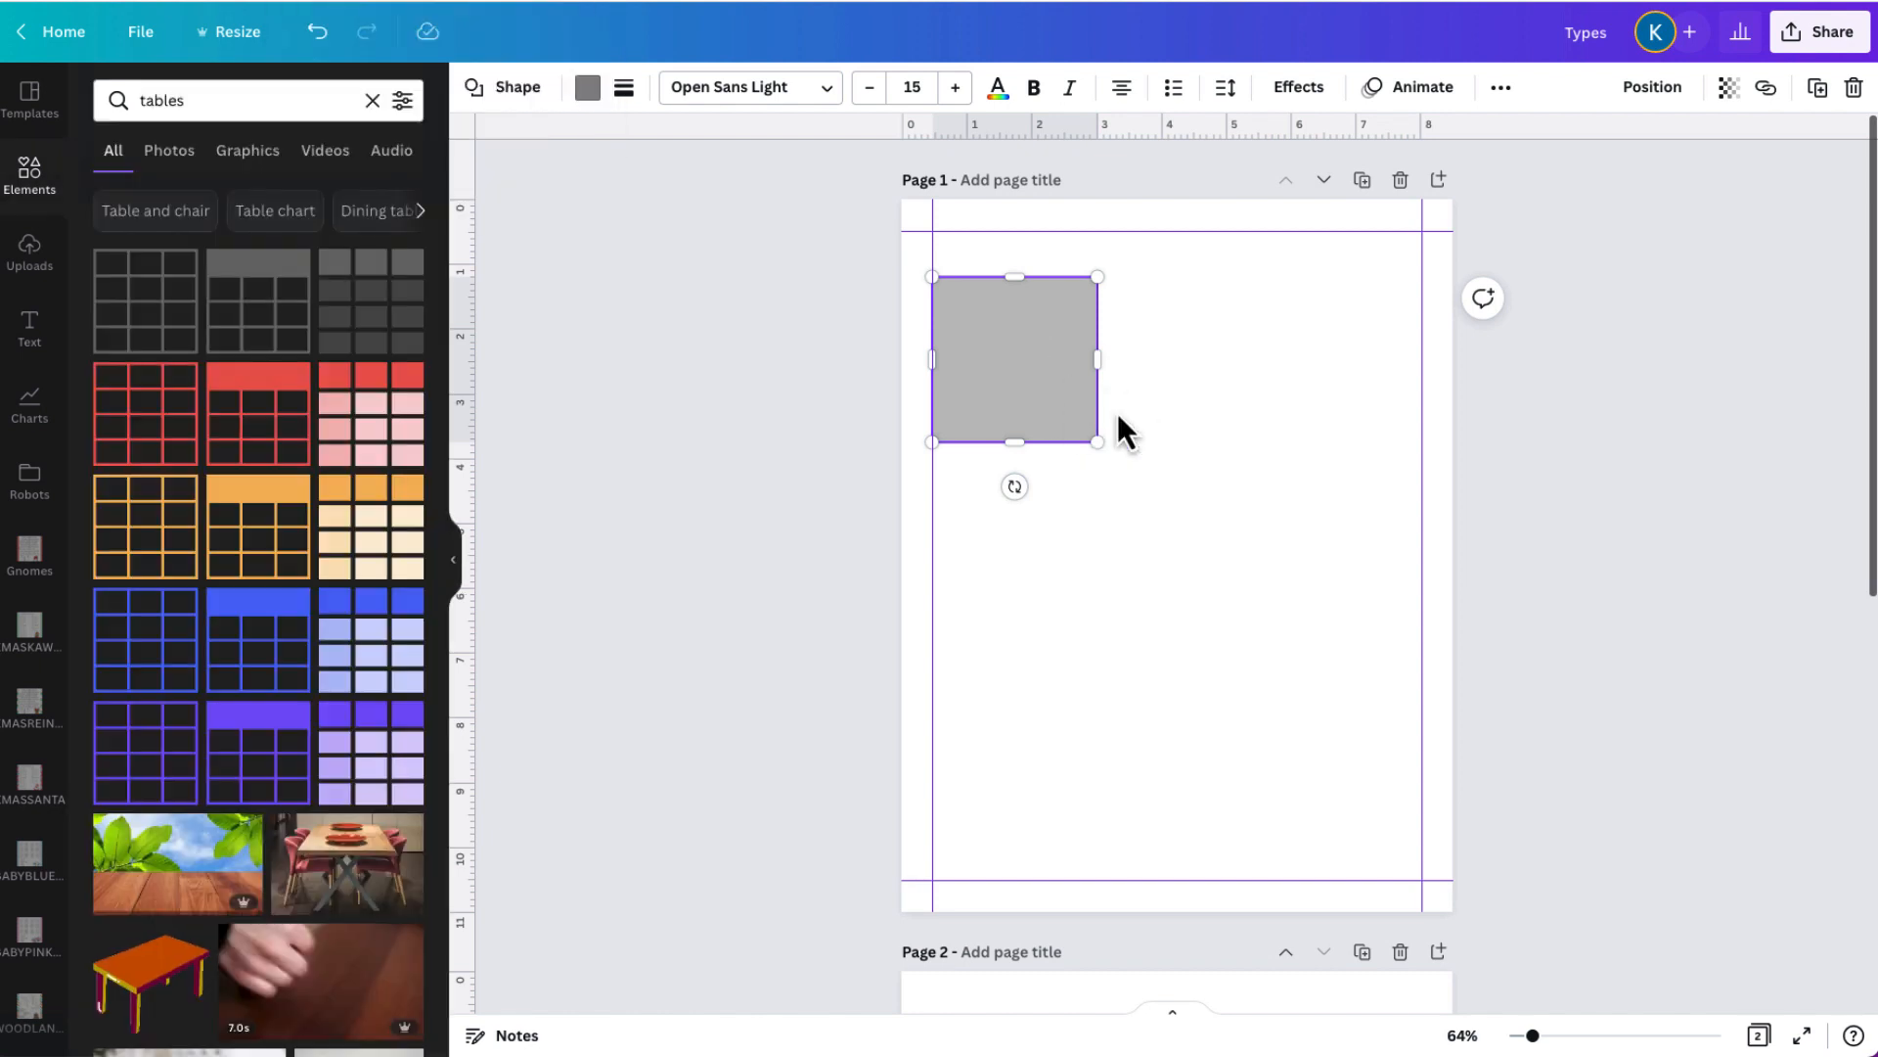
Duplicate the grey square twice, placing the copies beside it in an evenly spaced row.
{"action": "key", "text": "ctrl+d"}
{"action": "left_click_drag", "start_coordinate": [1043, 401], "coordinate": [1212, 384]}
{"action": "key", "text": "ctrl+d"}
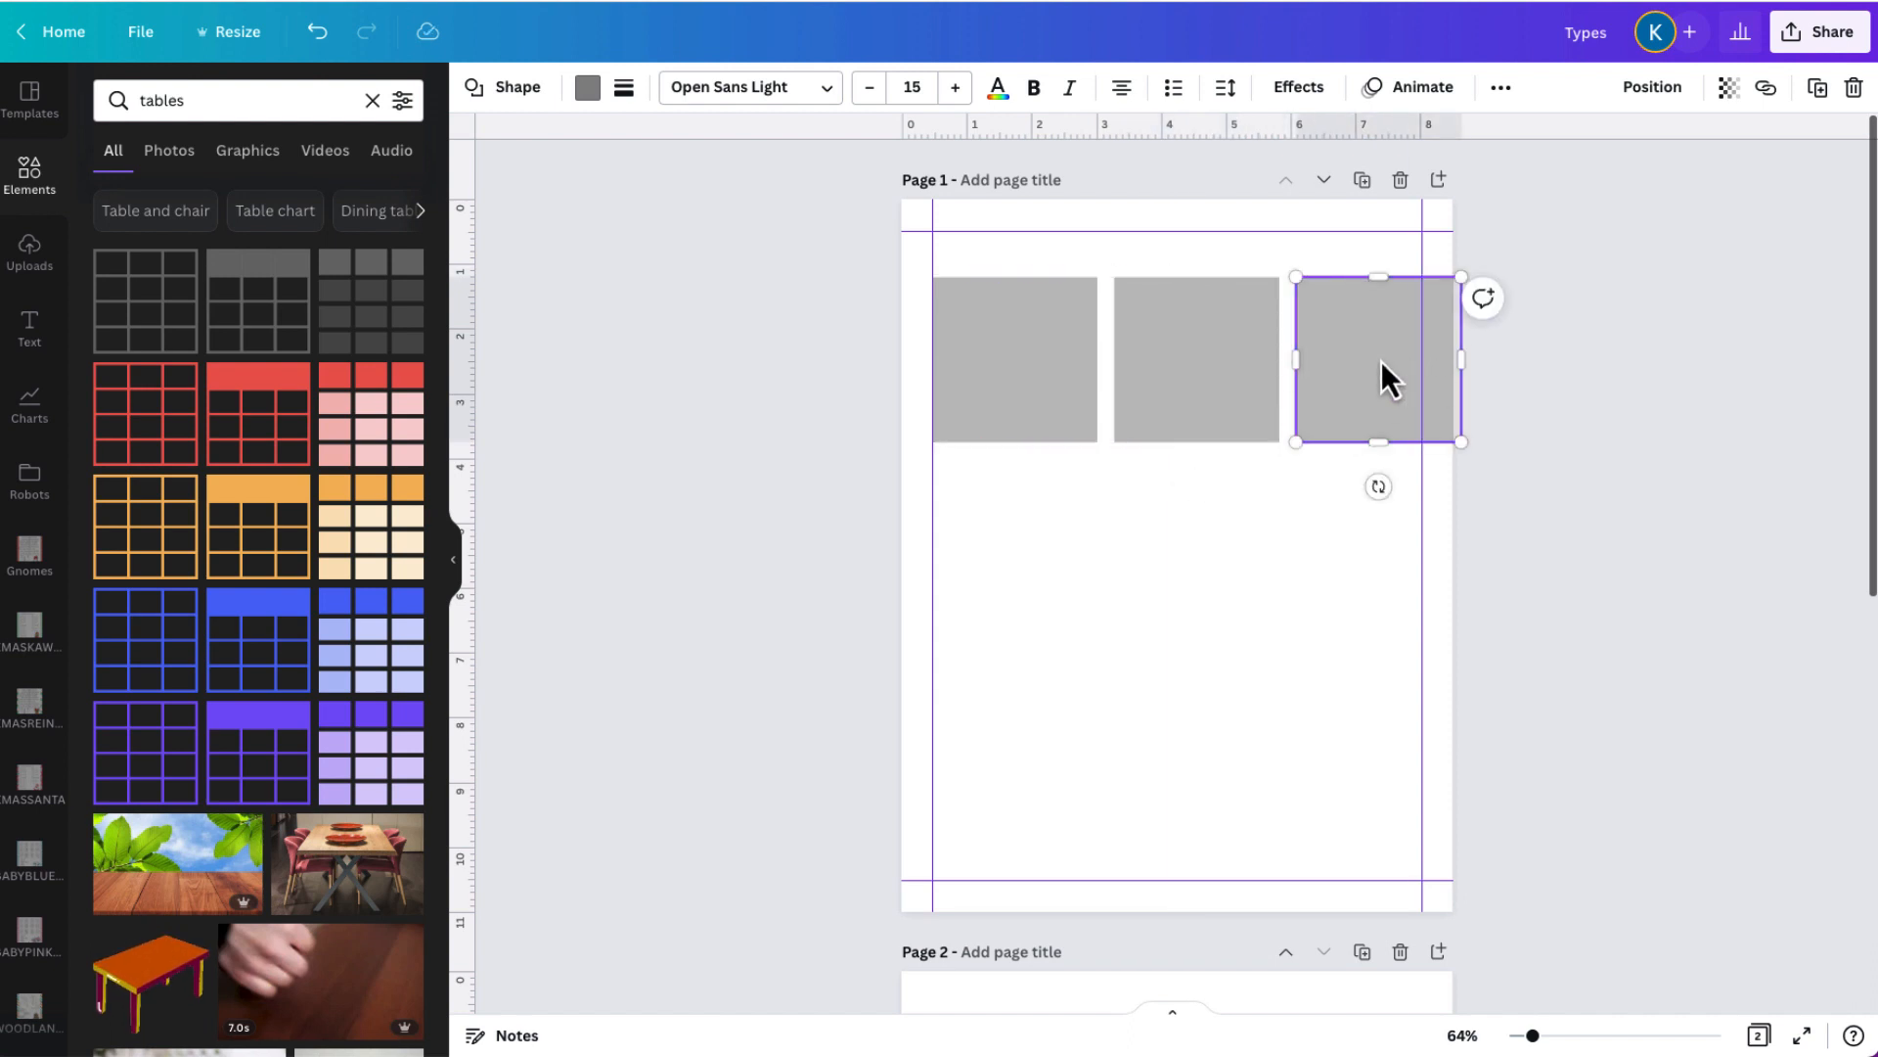
Select all three squares, try aligning them to the left, and undo the alignment.
{"action": "left_click_drag", "start_coordinate": [1556, 486], "coordinate": [913, 266]}
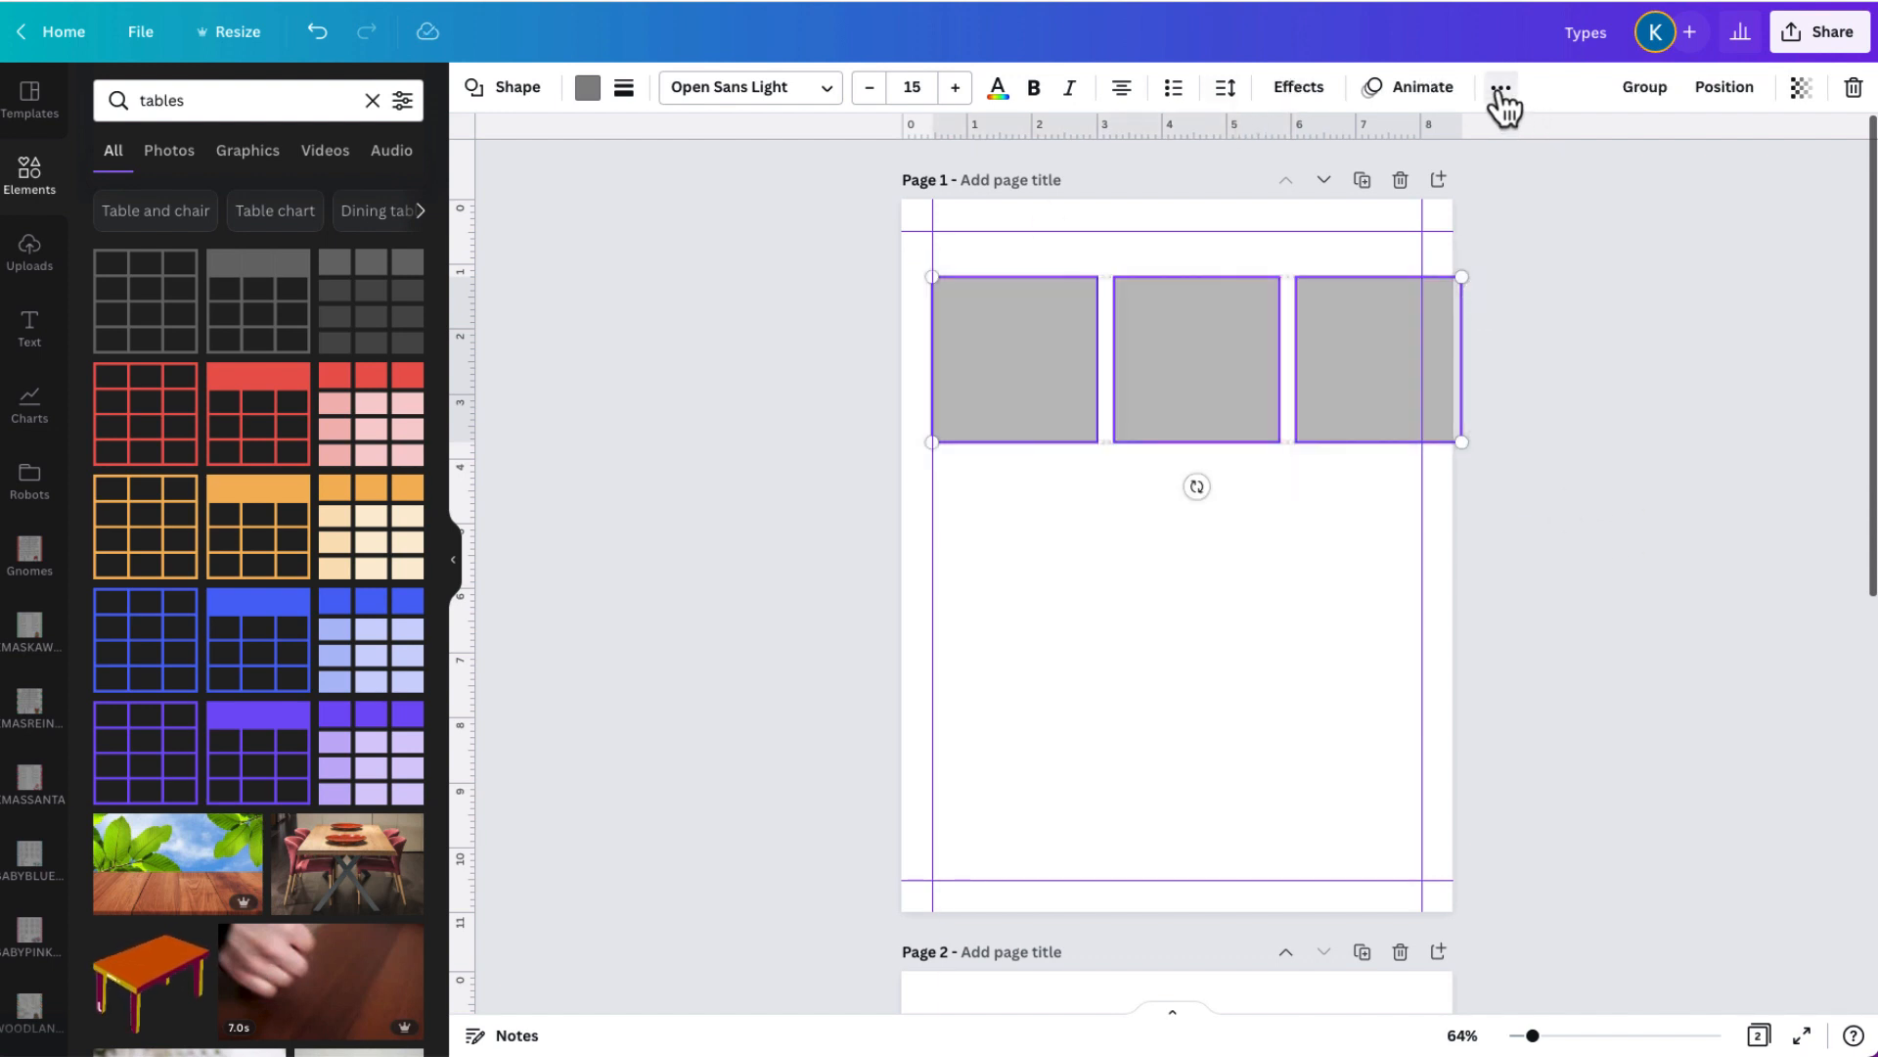
{"action": "left_click", "coordinate": [1501, 90]}
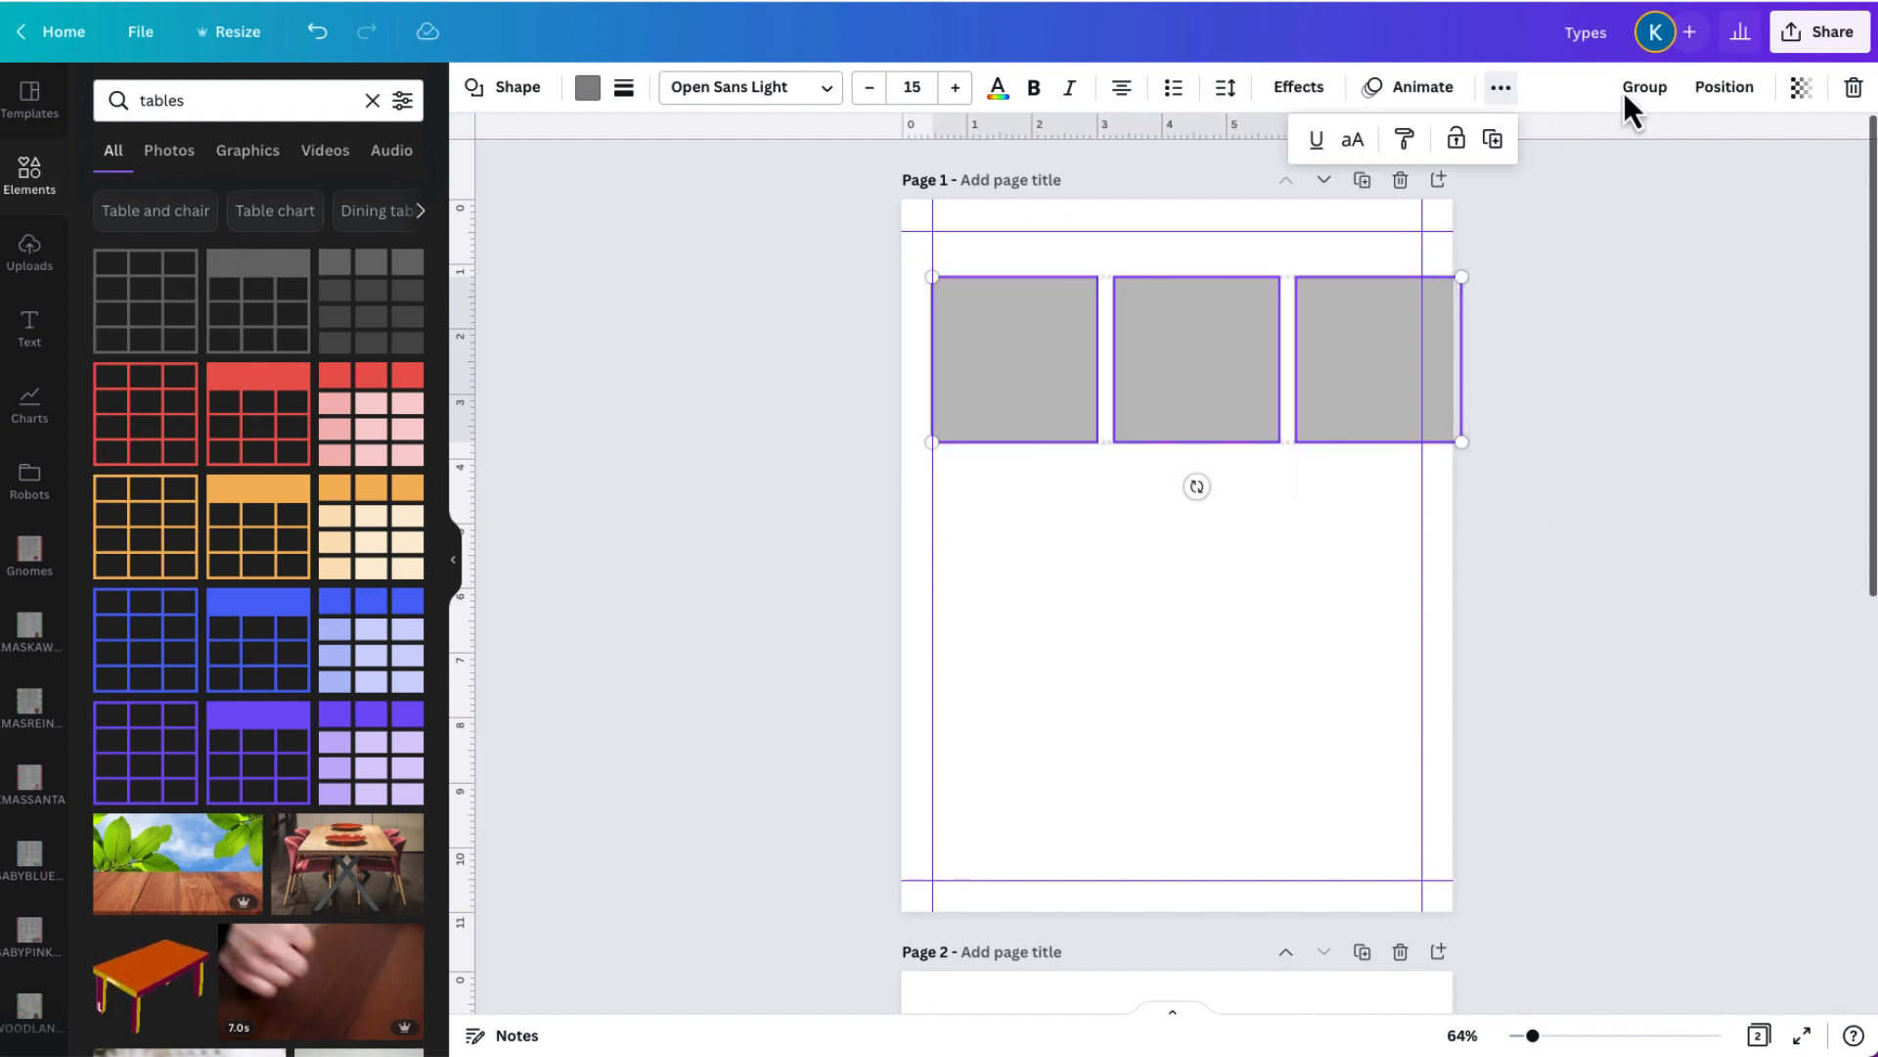
{"action": "left_click", "coordinate": [1725, 90]}
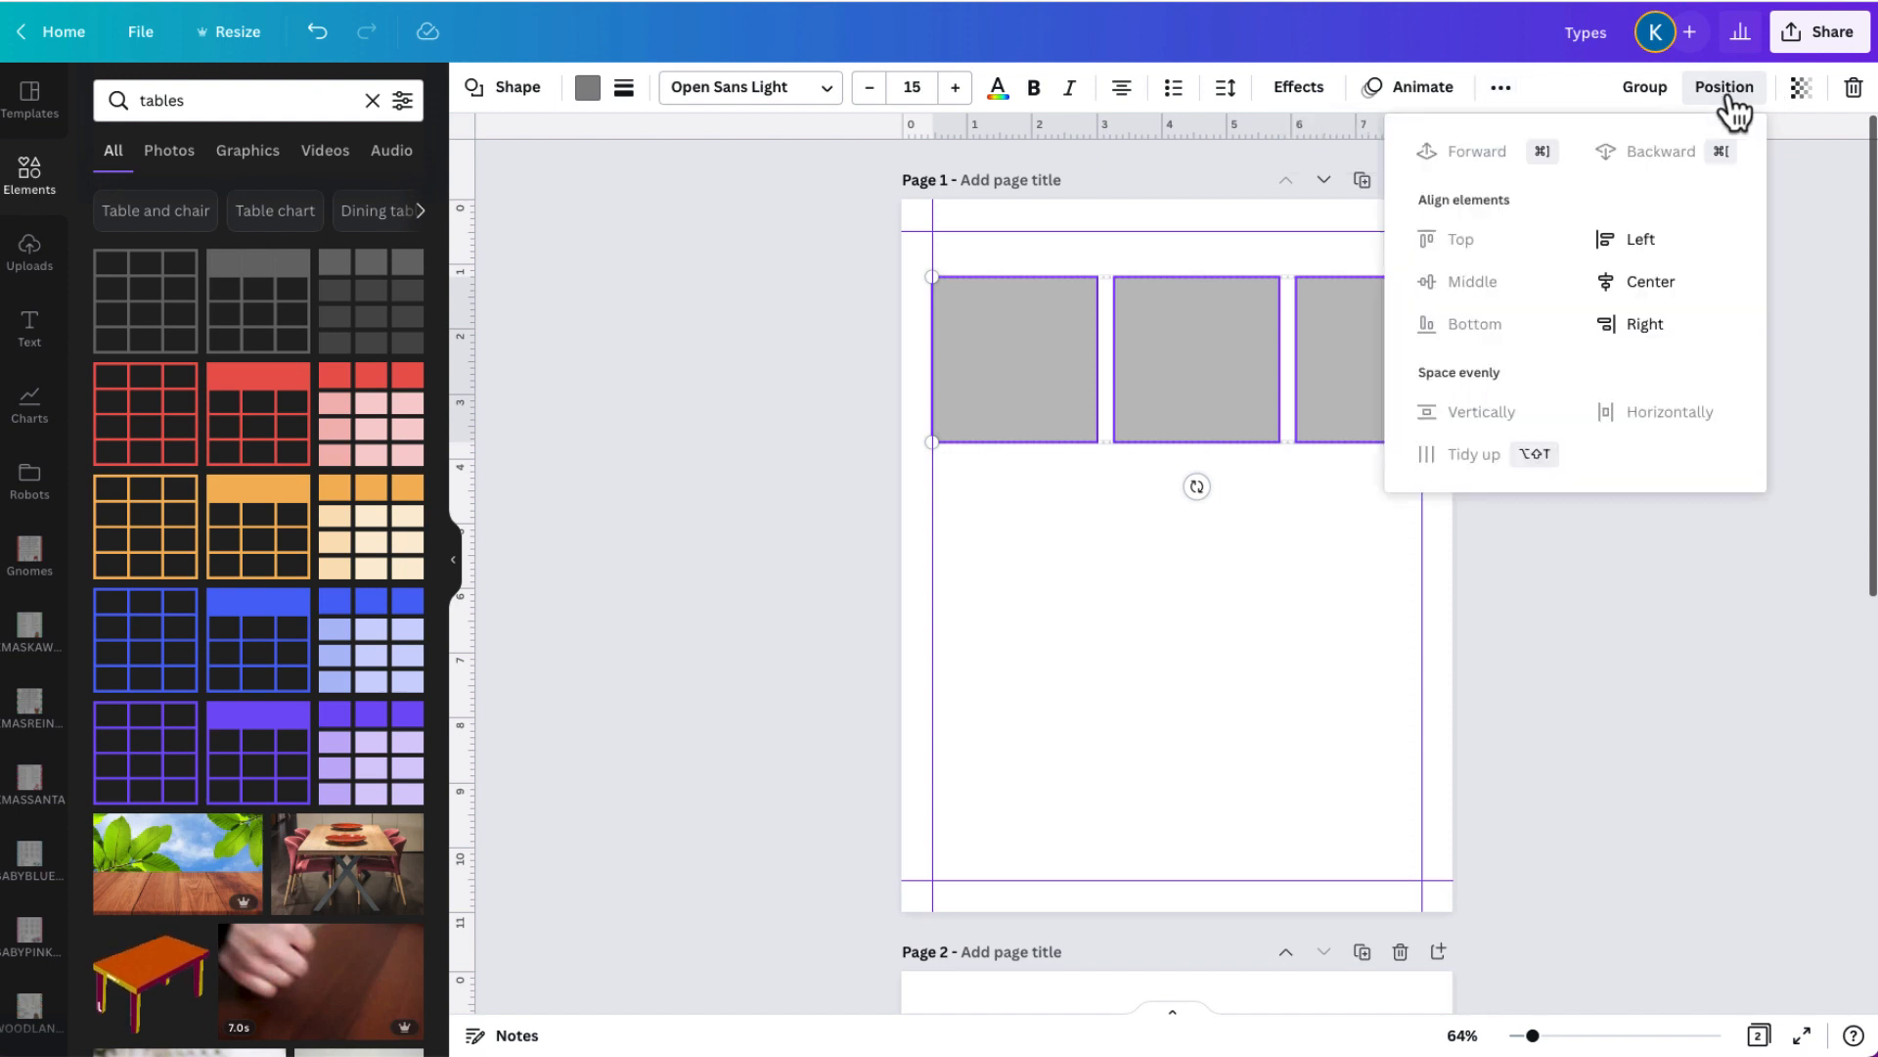
{"action": "left_click", "coordinate": [1640, 244]}
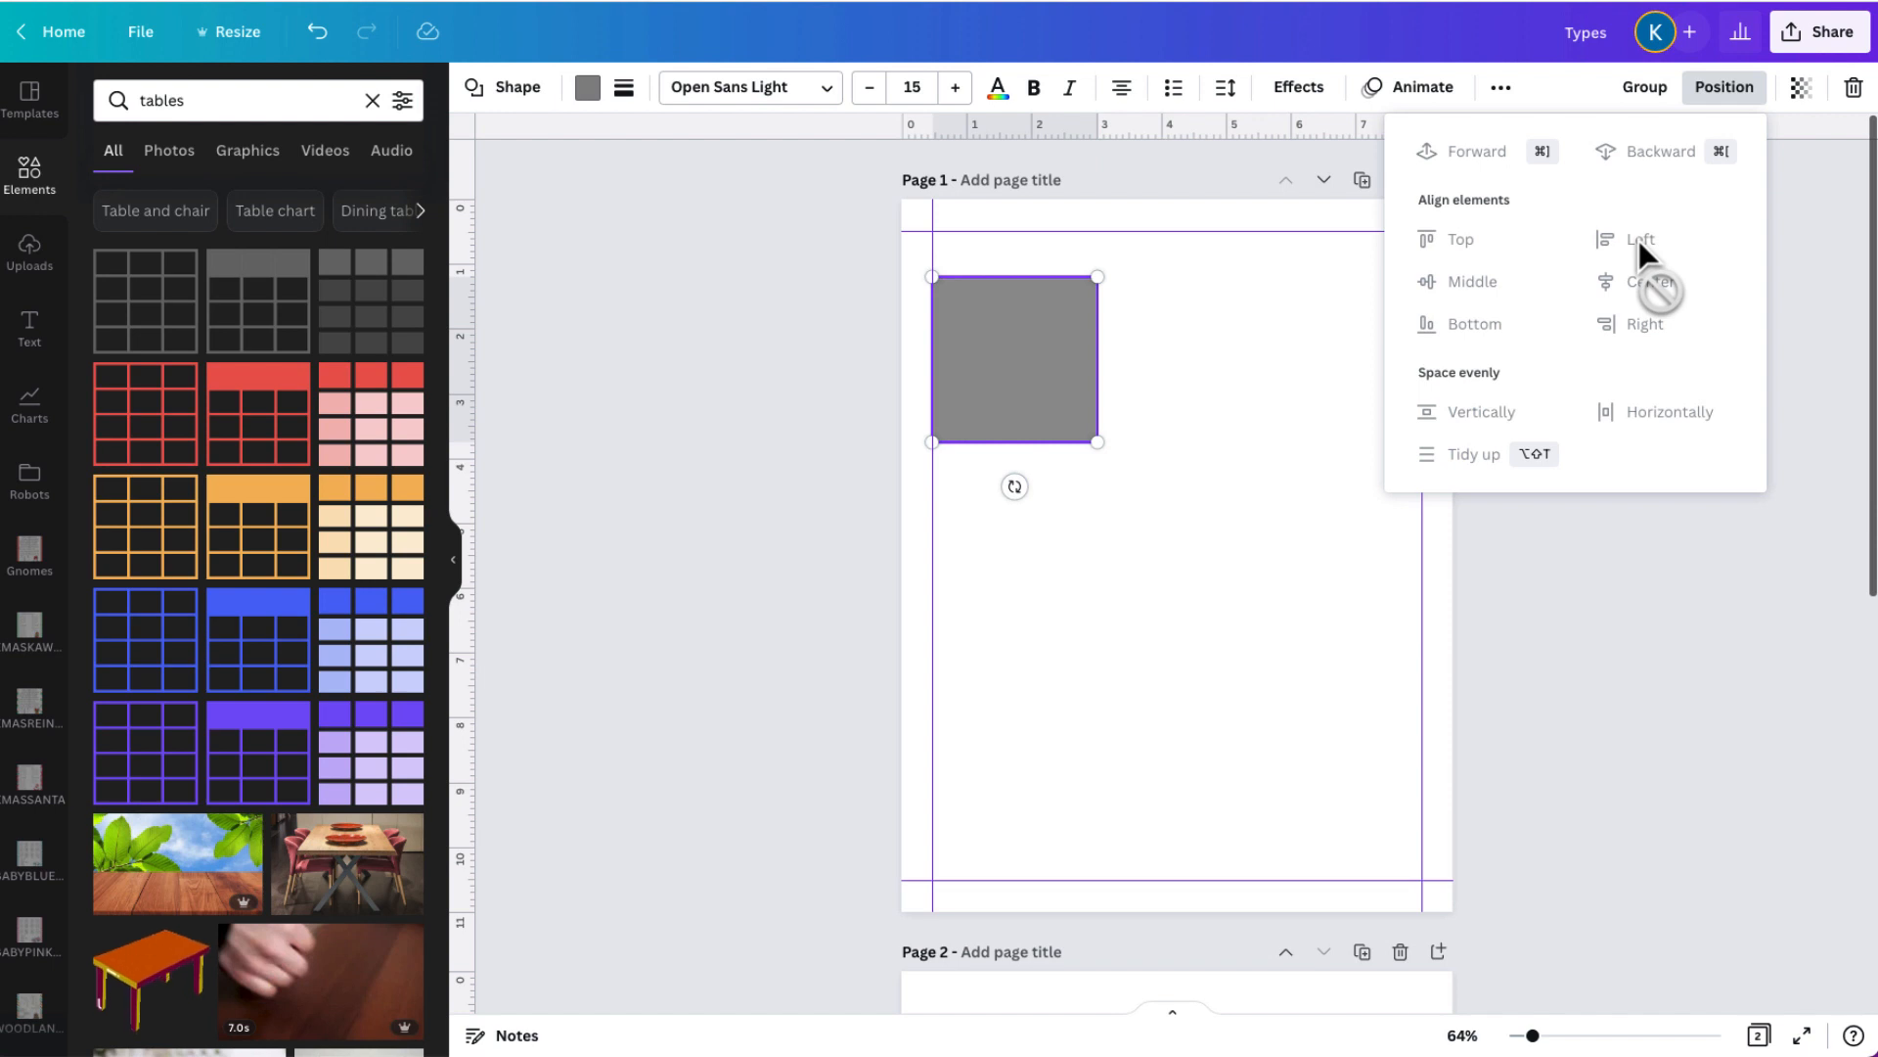
{"action": "key", "text": "super+z"}
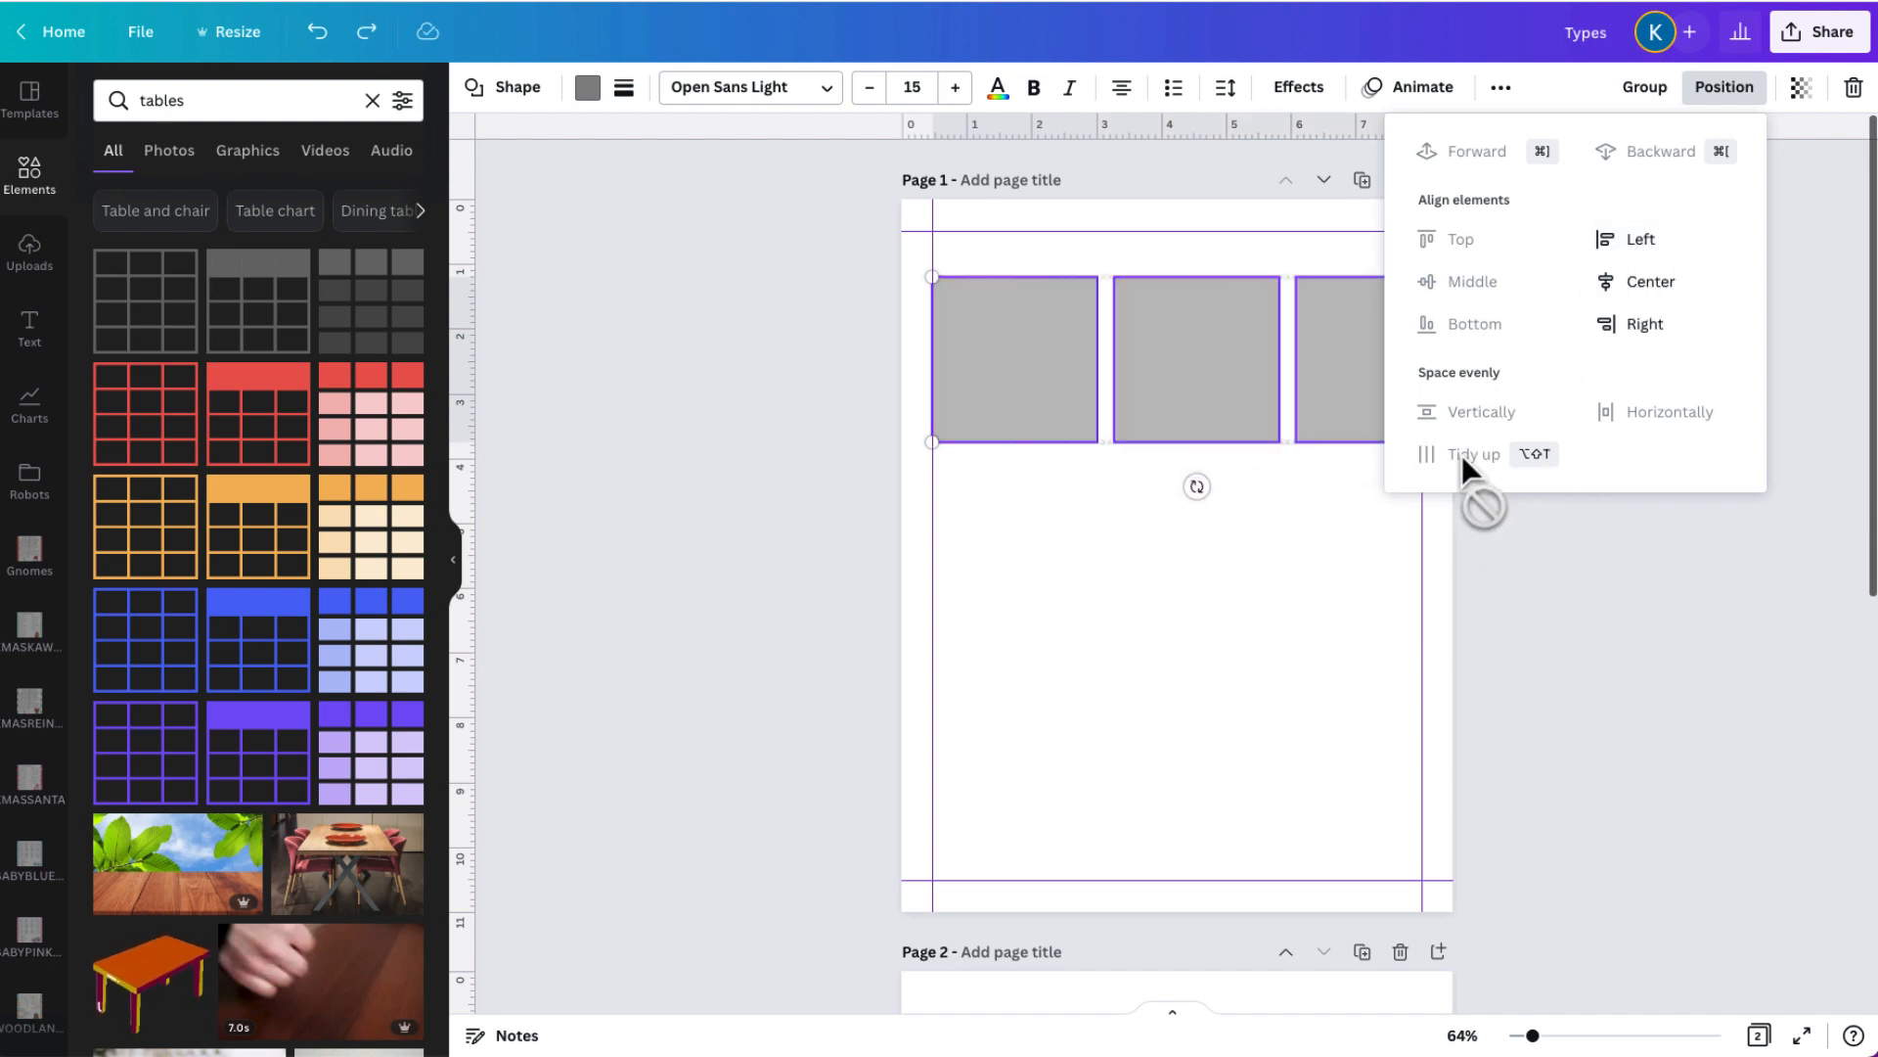
Scale the three grey squares down together so the row fits exactly between the left and right guides.
{"action": "left_click", "coordinate": [1127, 264]}
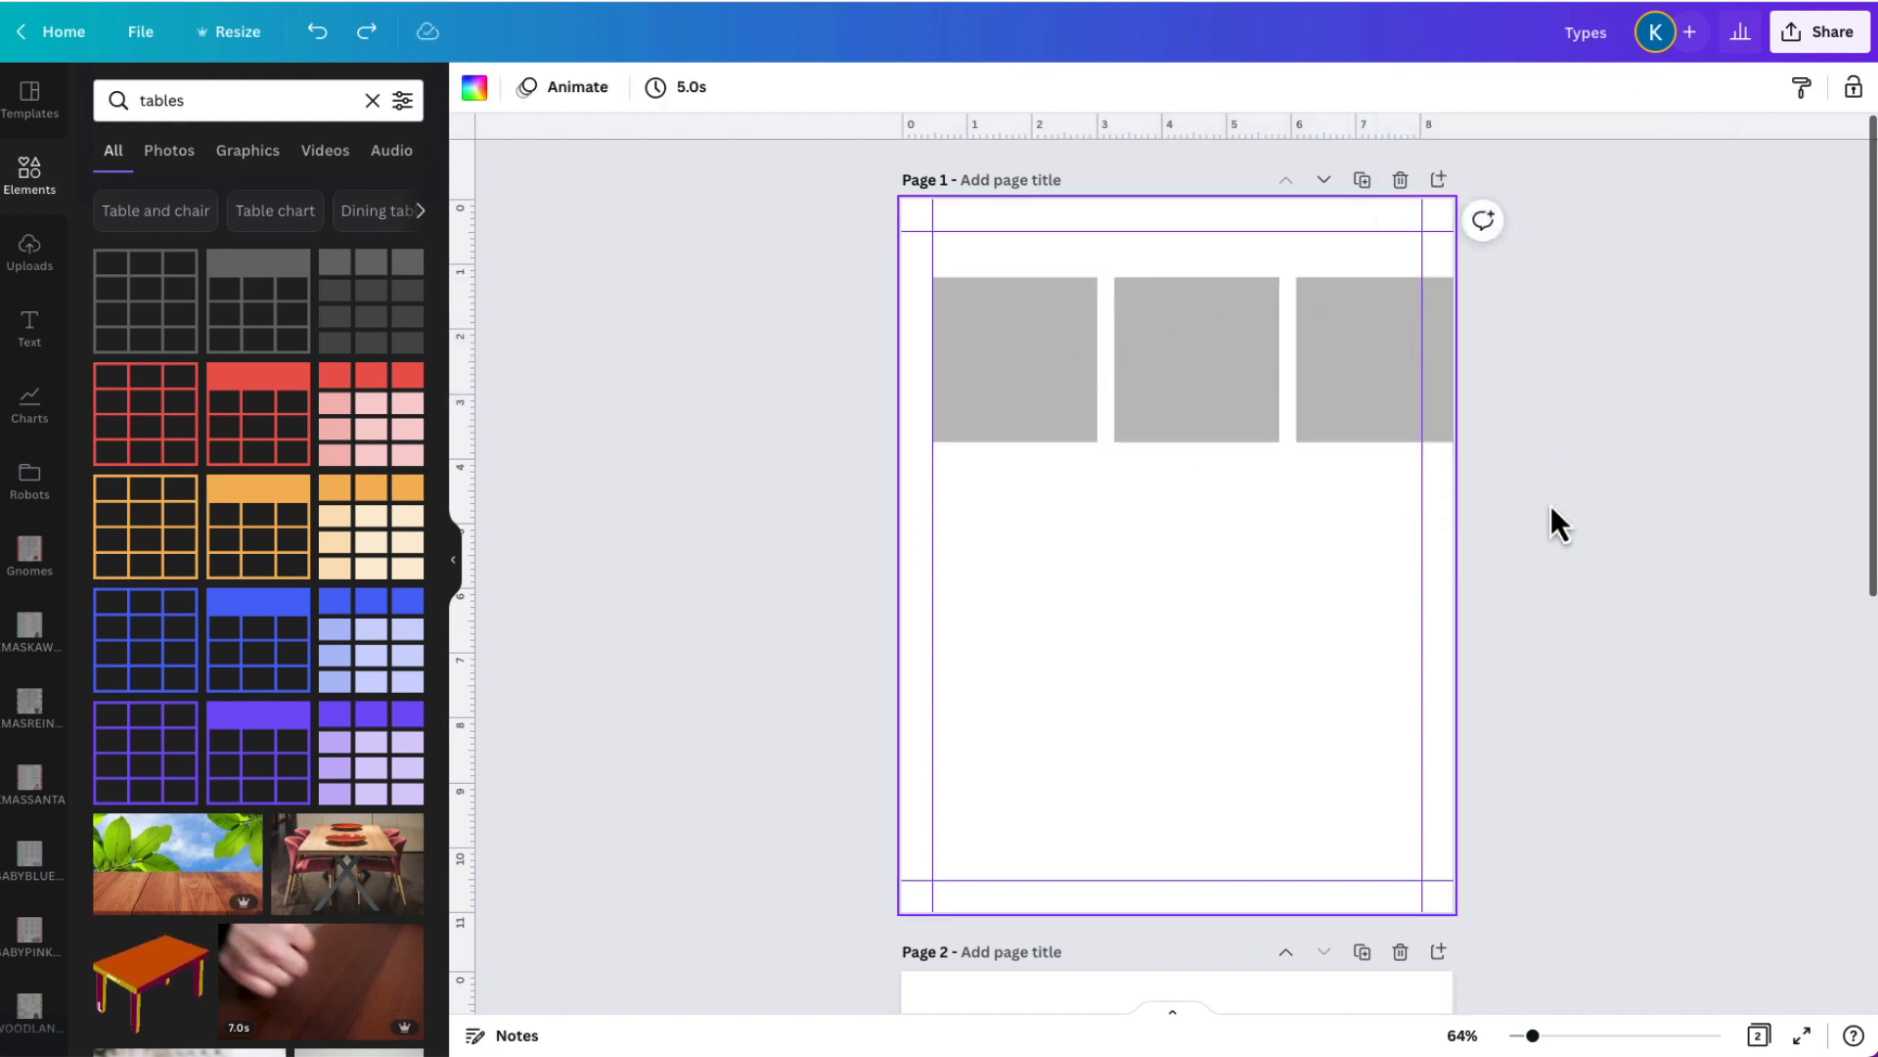
{"action": "left_click_drag", "start_coordinate": [1597, 492], "coordinate": [930, 261]}
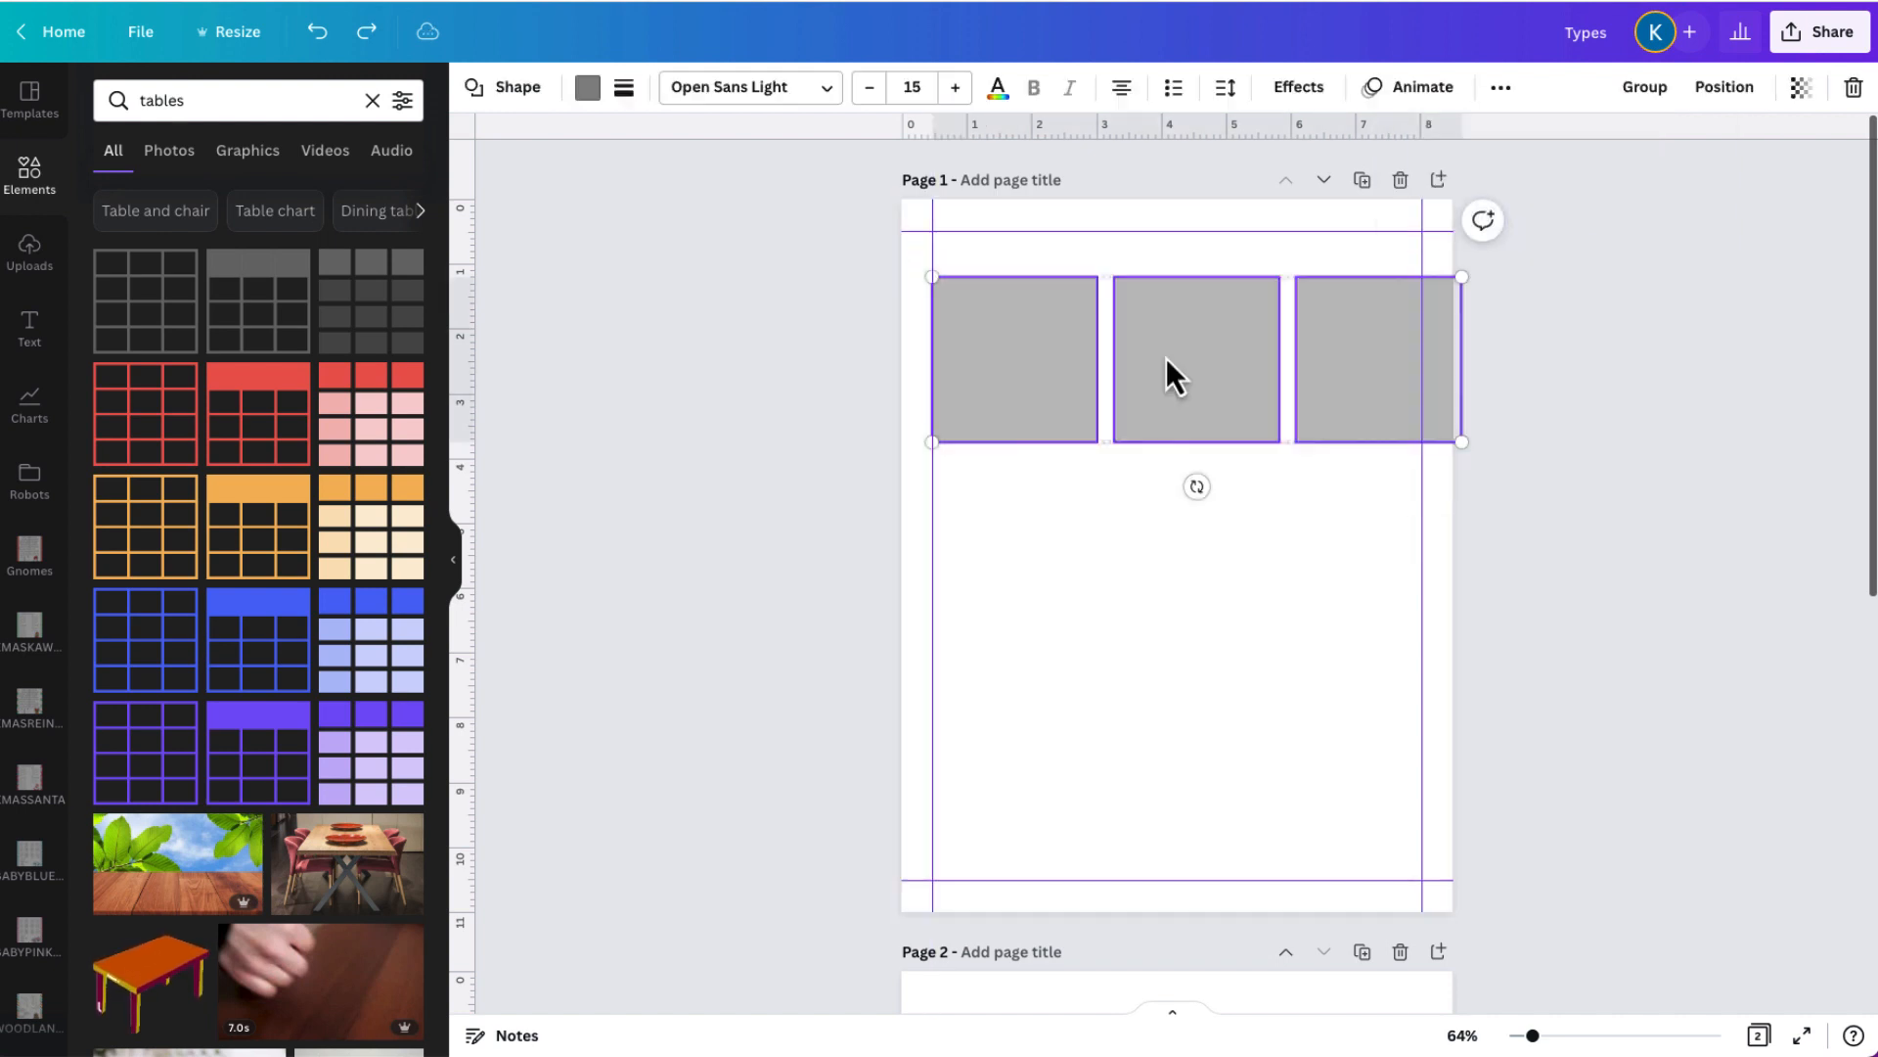
{"action": "left_click_drag", "start_coordinate": [1457, 445], "coordinate": [1412, 438]}
{"action": "left_click", "coordinate": [1635, 454]}
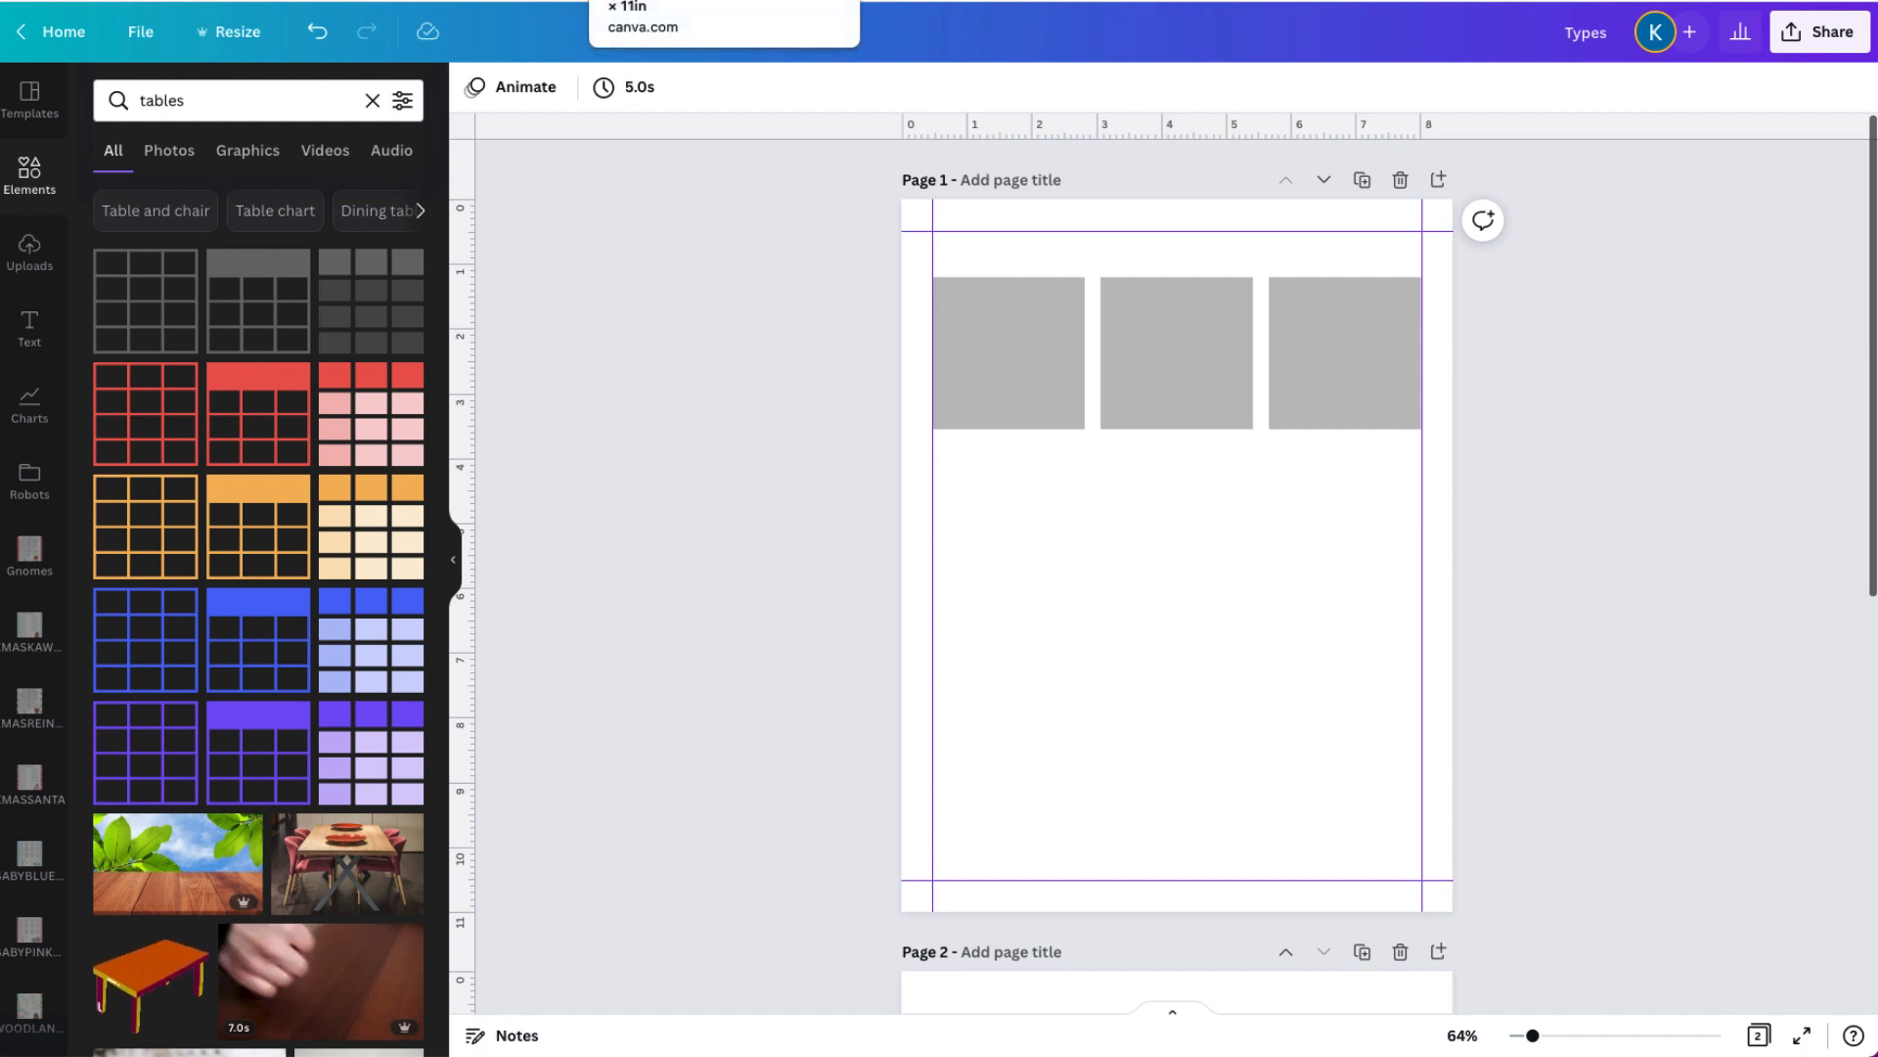
Switch to the Copy of Goal Planner 8.5x11 design and look through all its pages in grid view.
{"action": "left_click", "coordinate": [675, 1]}
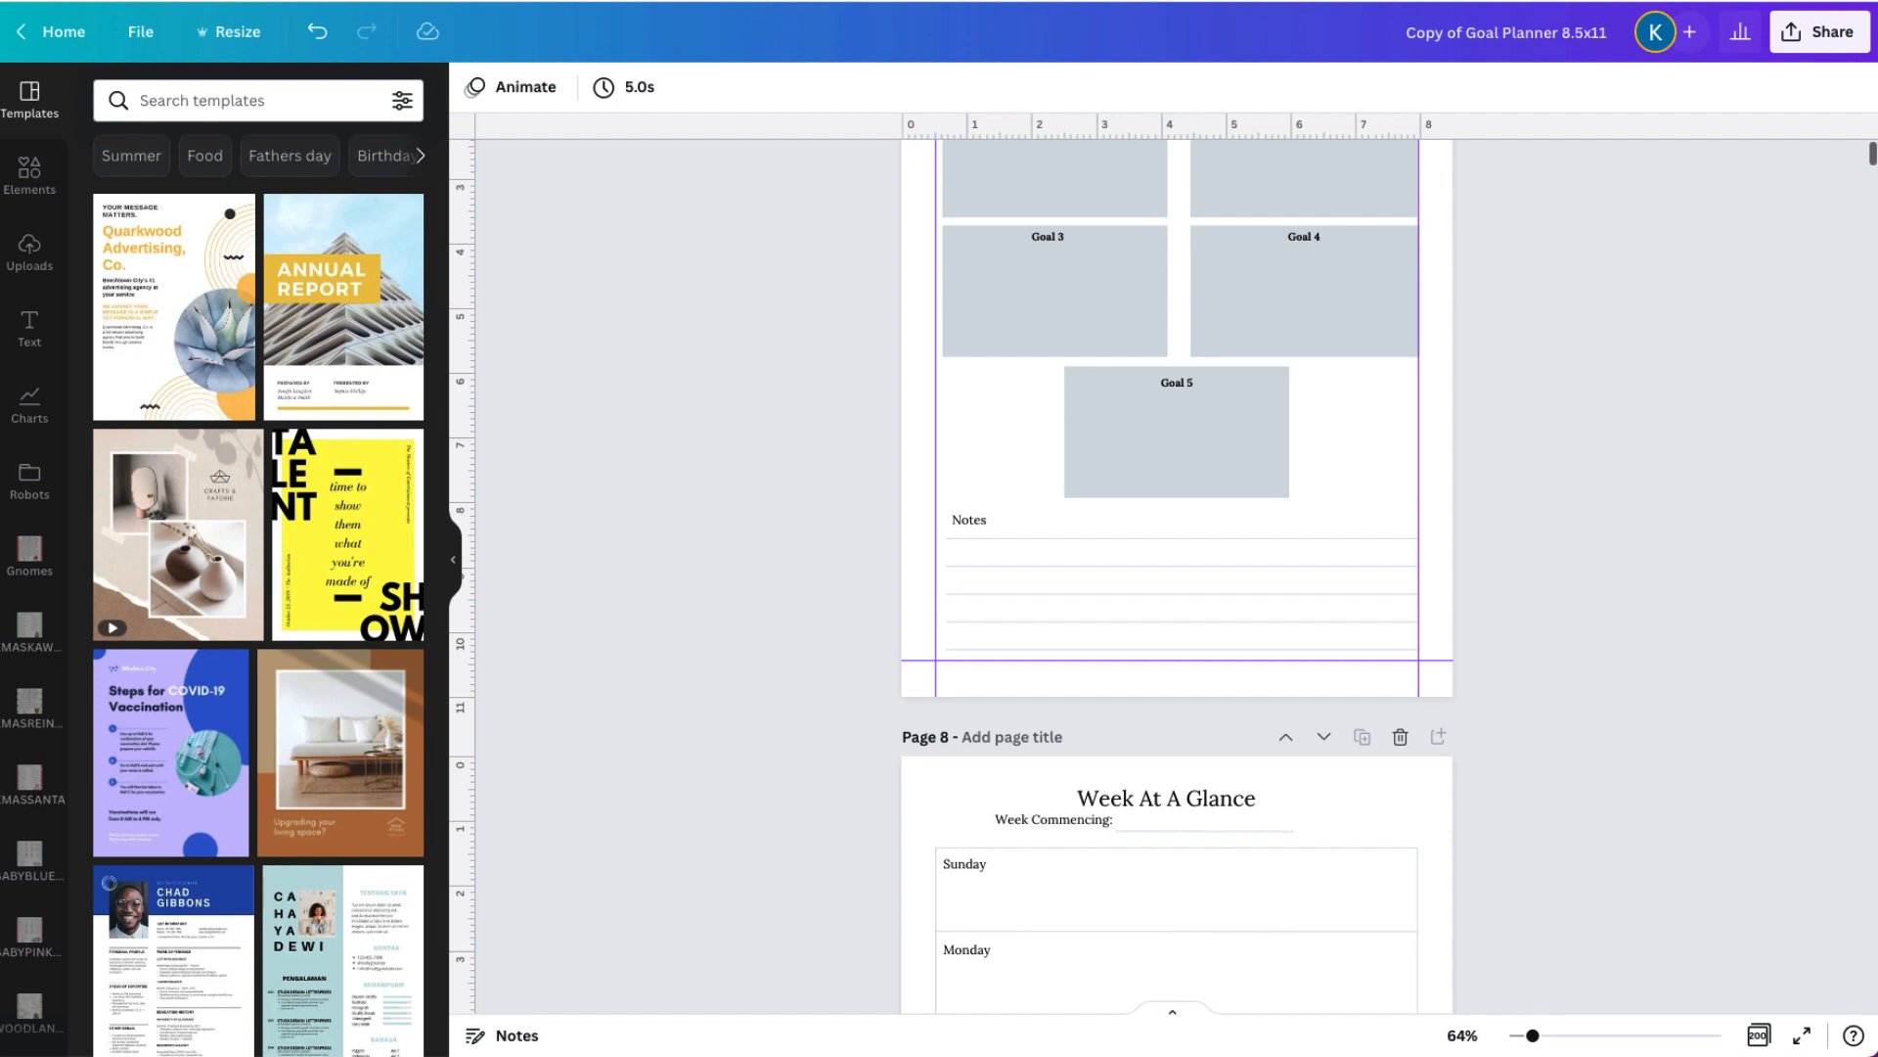
{"action": "left_click", "coordinate": [1758, 1035]}
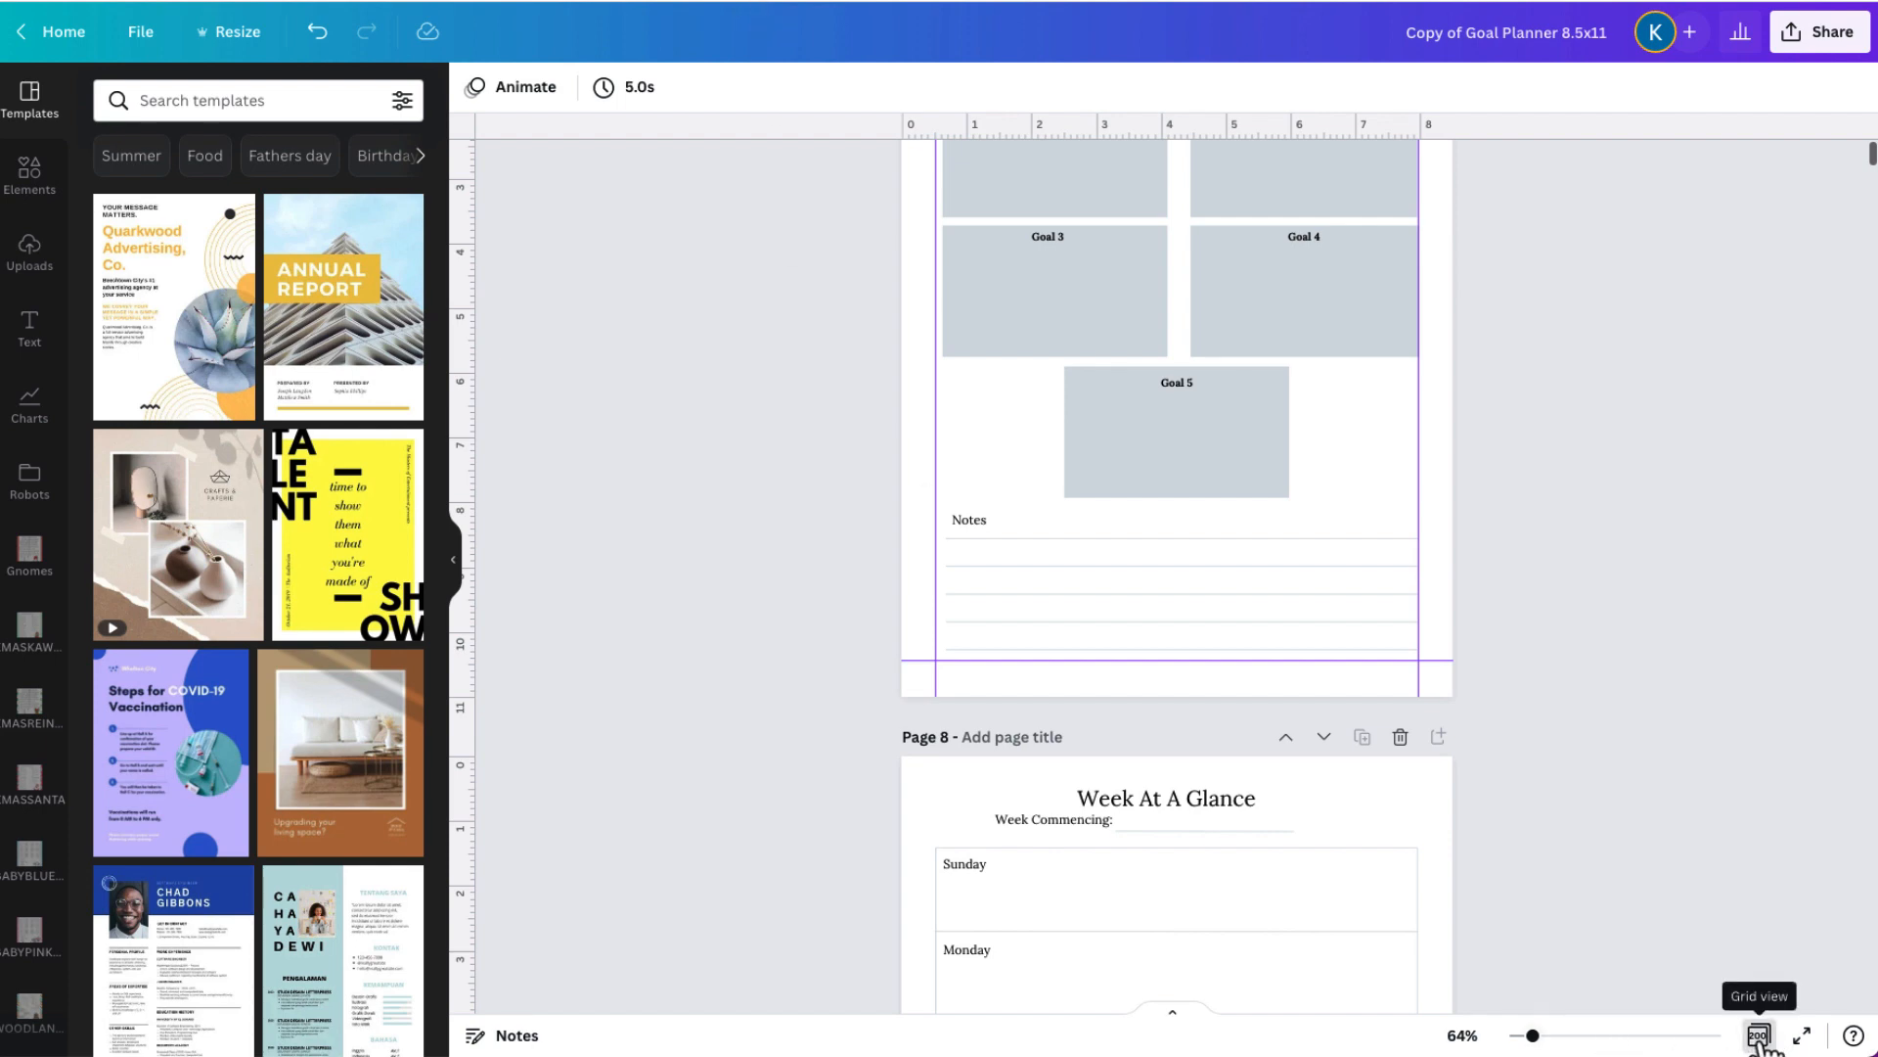
{"action": "scroll", "coordinate": [1669, 780], "scroll_direction": "down", "scroll_amount": 10}
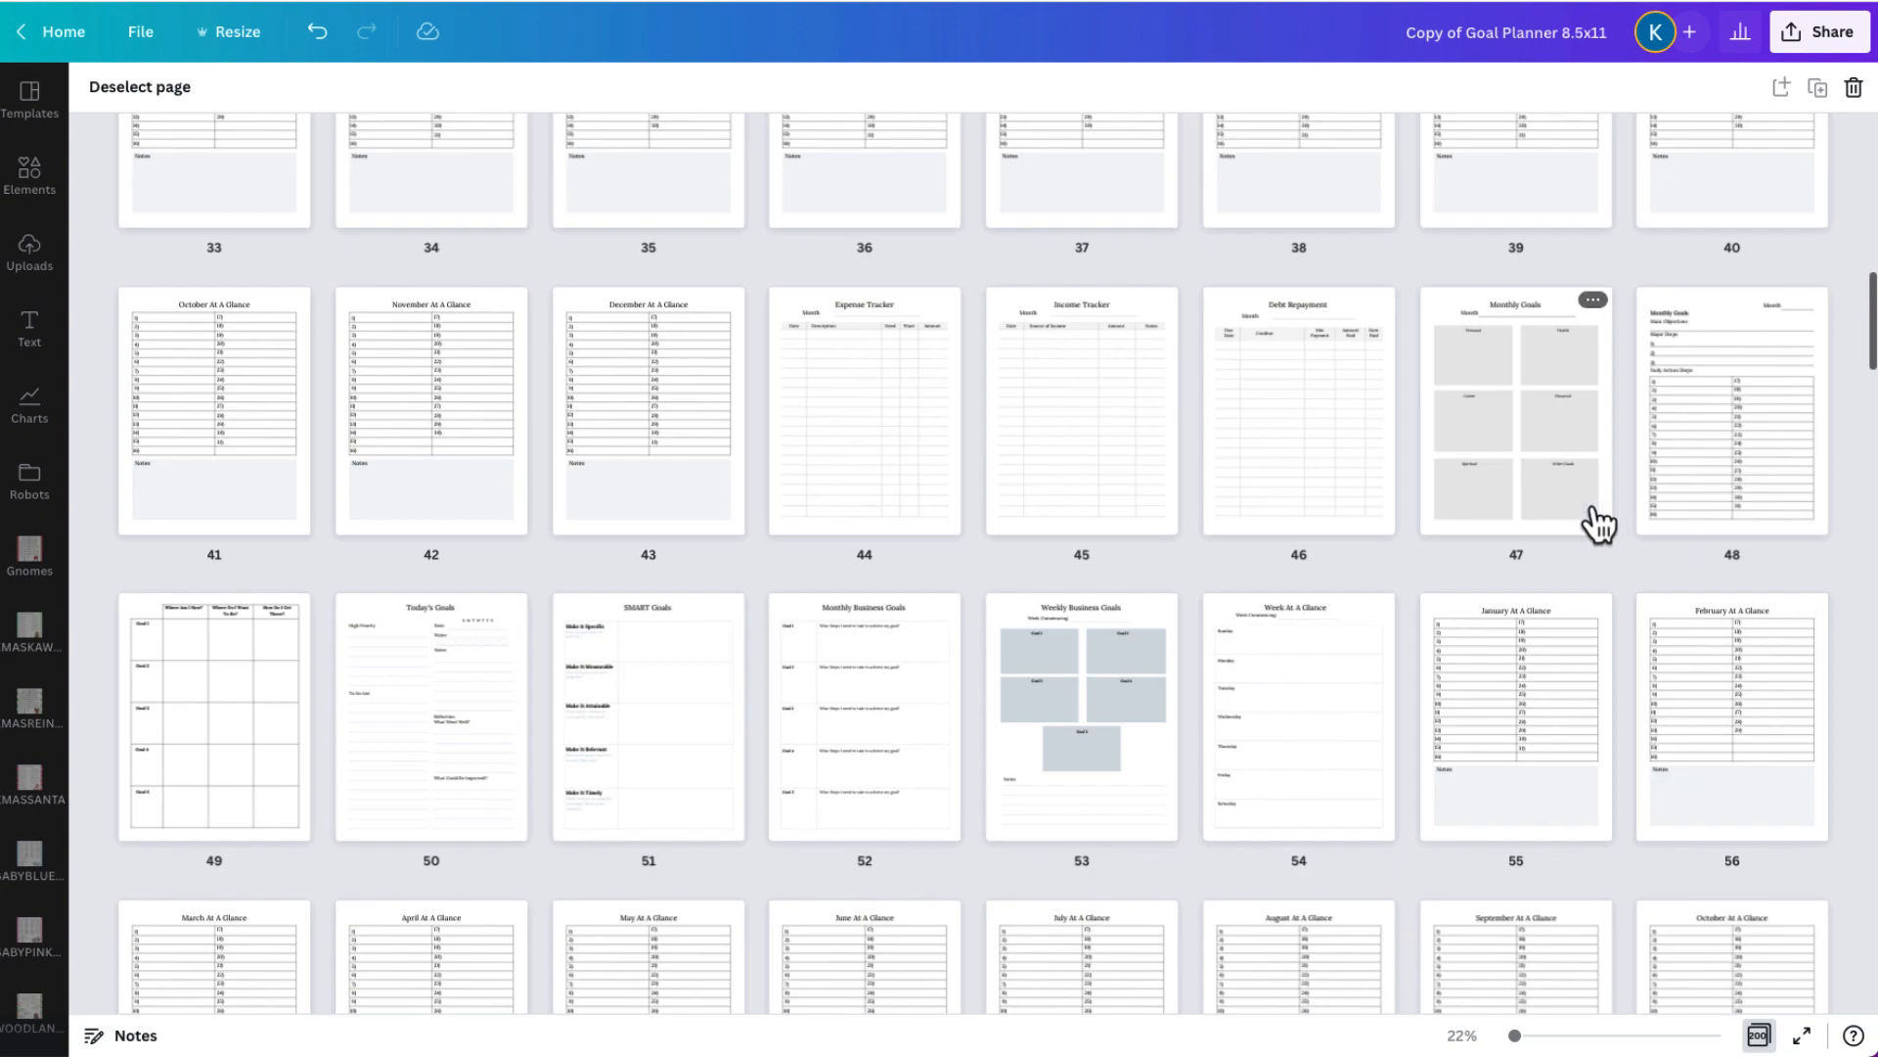
{"action": "scroll", "coordinate": [1594, 520], "scroll_direction": "down", "scroll_amount": 10}
{"action": "scroll", "coordinate": [1354, 517], "scroll_direction": "down", "scroll_amount": 20}
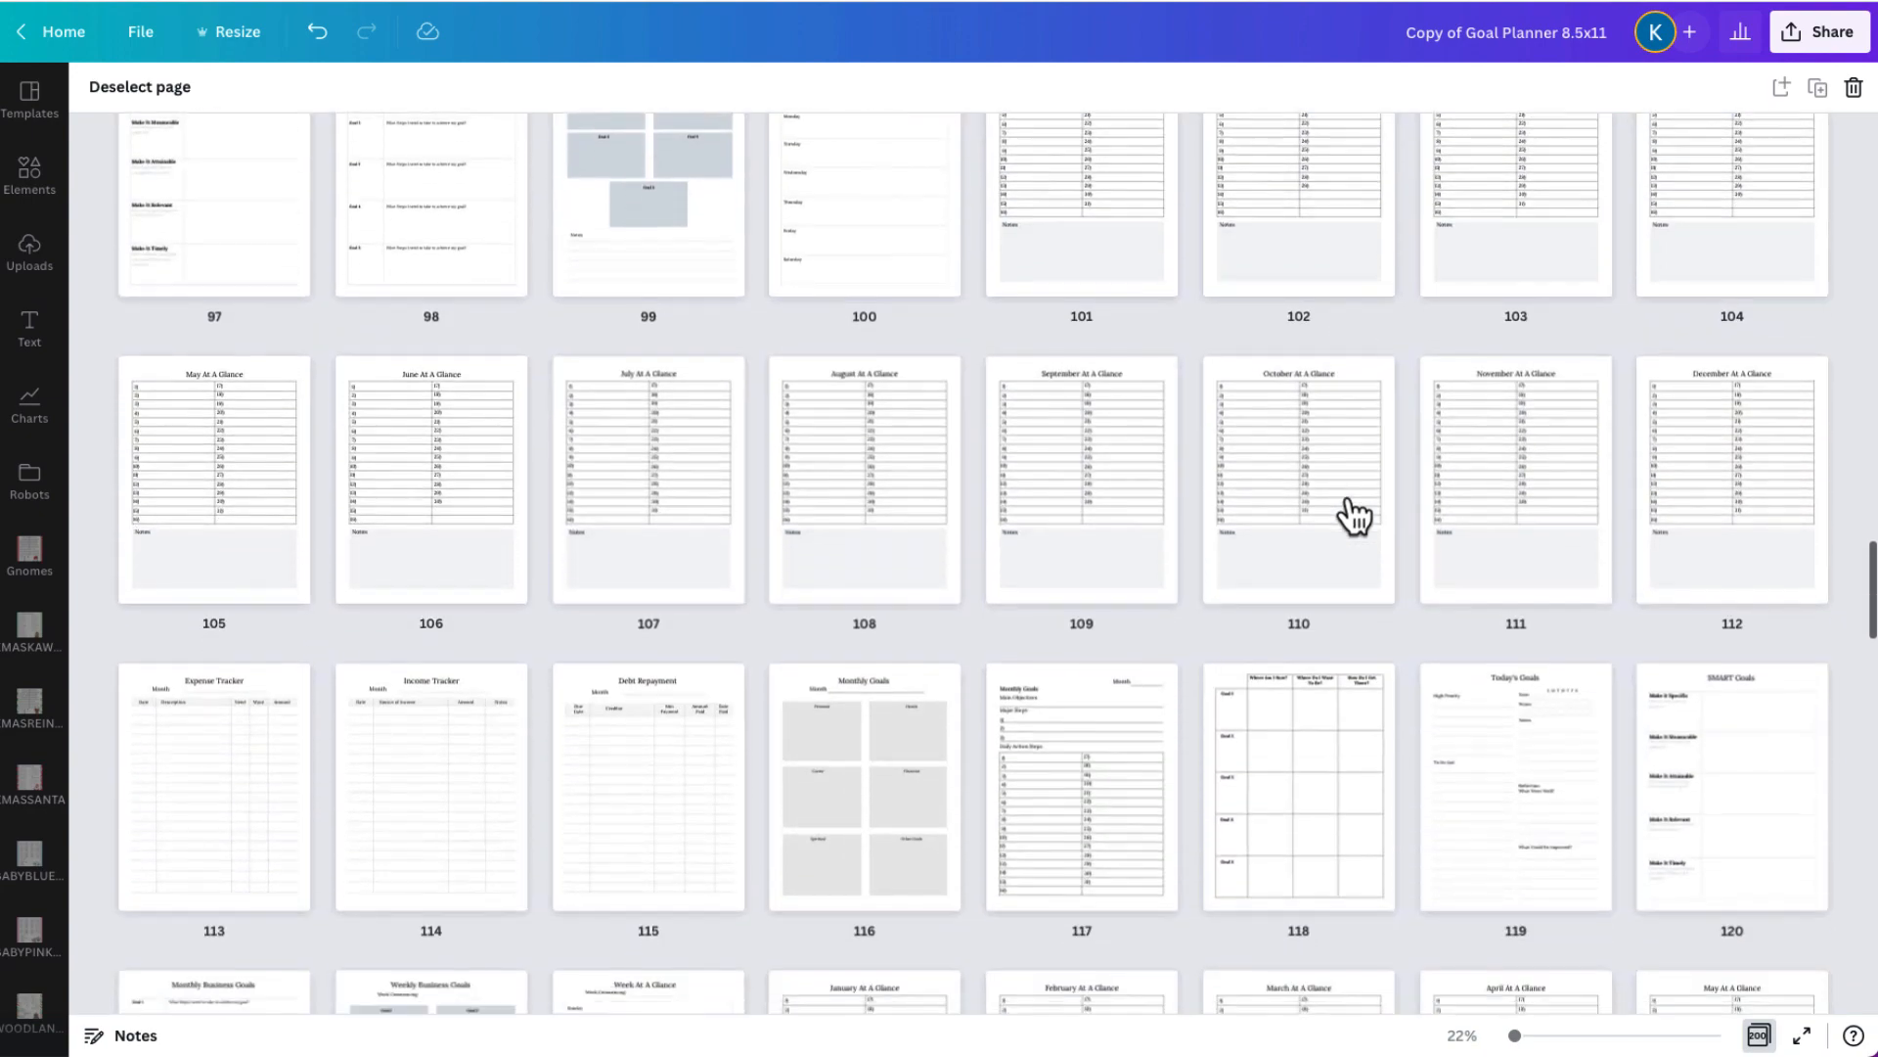
{"action": "scroll", "coordinate": [1350, 504], "scroll_direction": "down", "scroll_amount": 12}
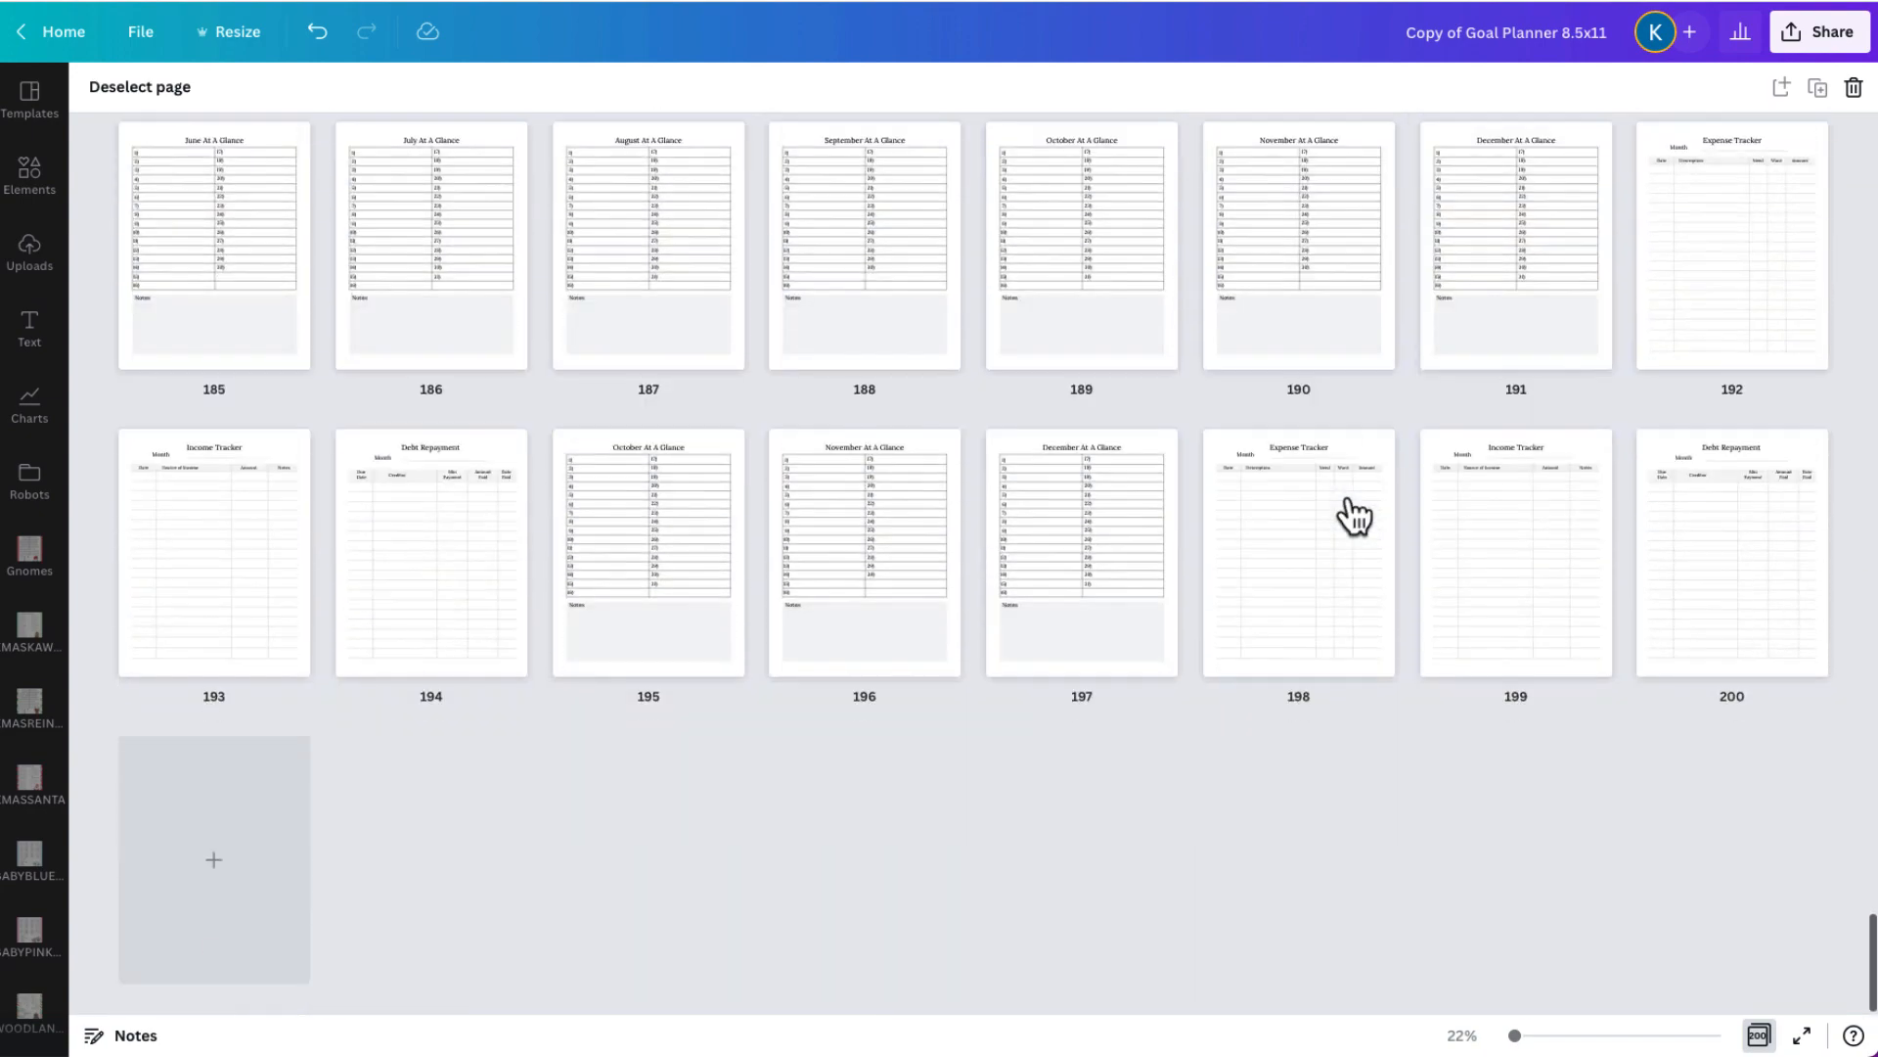
{"action": "scroll", "coordinate": [1354, 516], "scroll_direction": "up", "scroll_amount": 20}
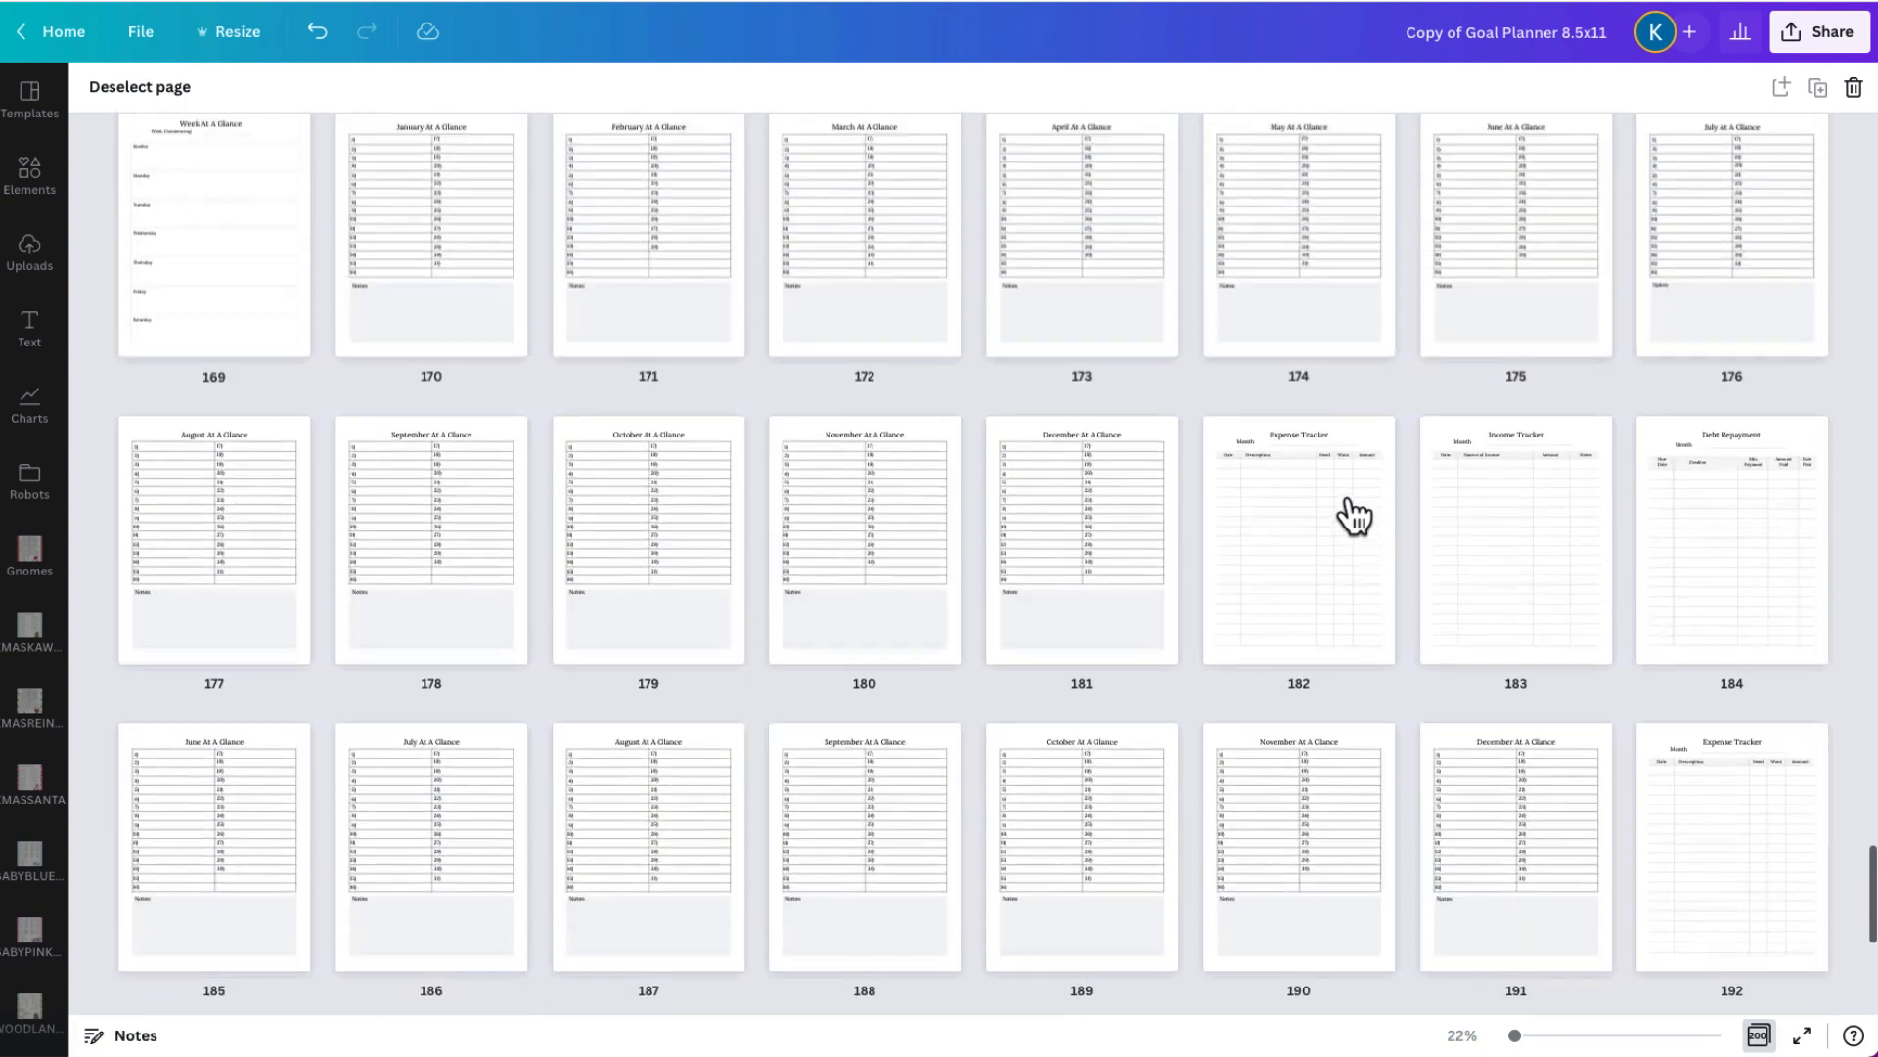
{"action": "scroll", "coordinate": [1353, 501], "scroll_direction": "up", "scroll_amount": 18}
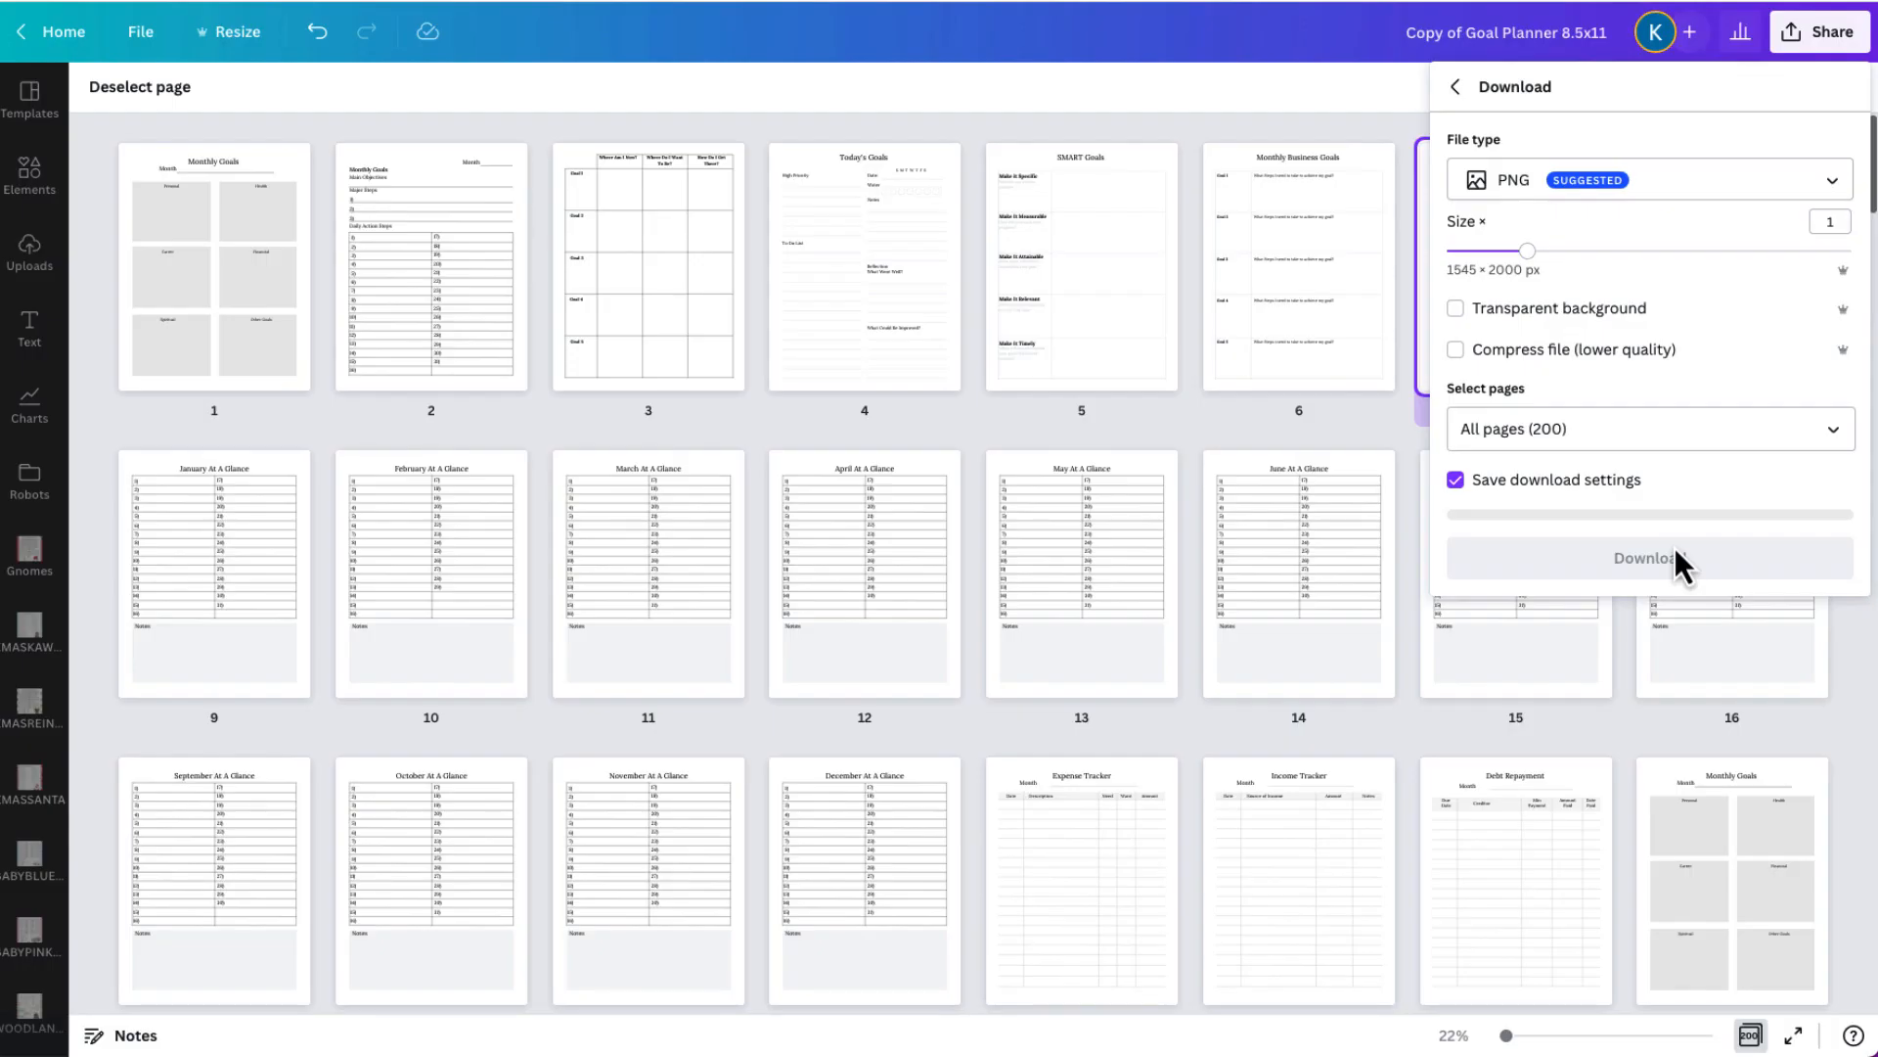
Download all pages of the goal planner as a flattened PDF Print file in the CMYK colour space.
{"action": "left_click", "coordinate": [1833, 188]}
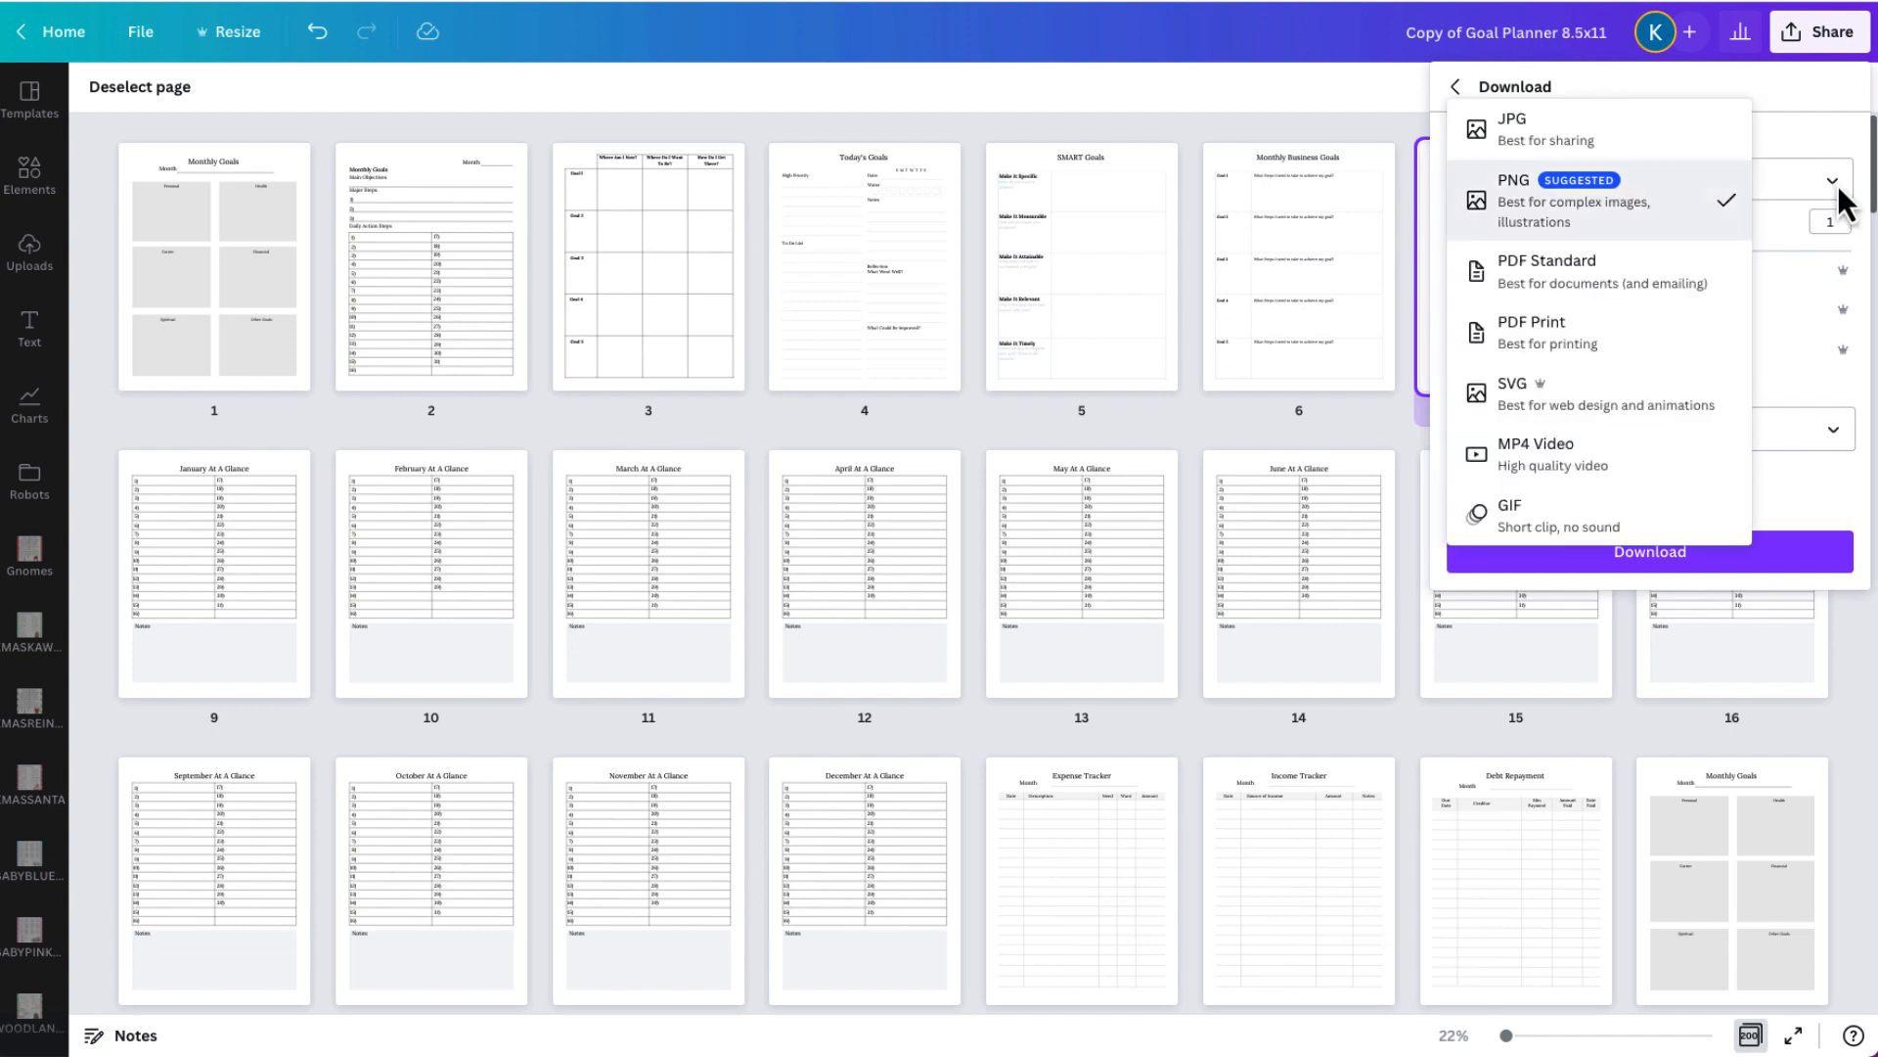
{"action": "left_click", "coordinate": [1627, 354]}
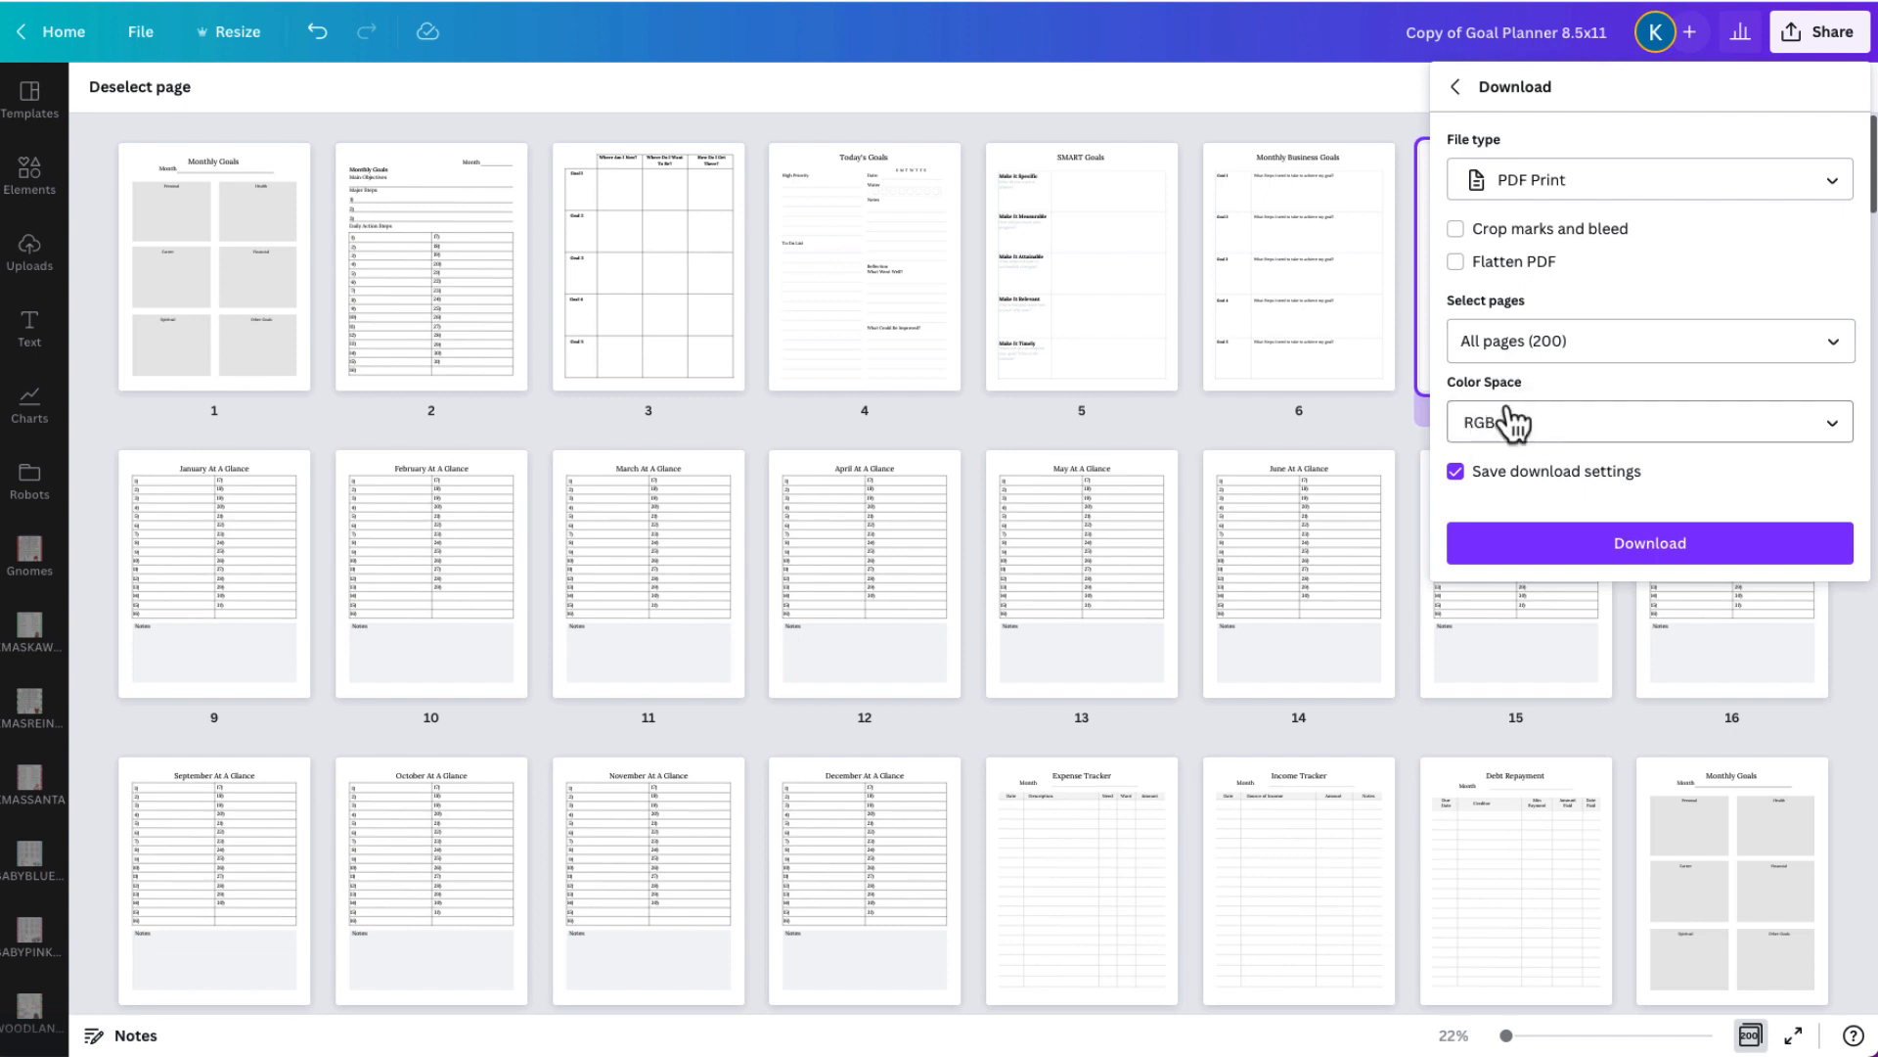
{"action": "left_click", "coordinate": [1836, 427]}
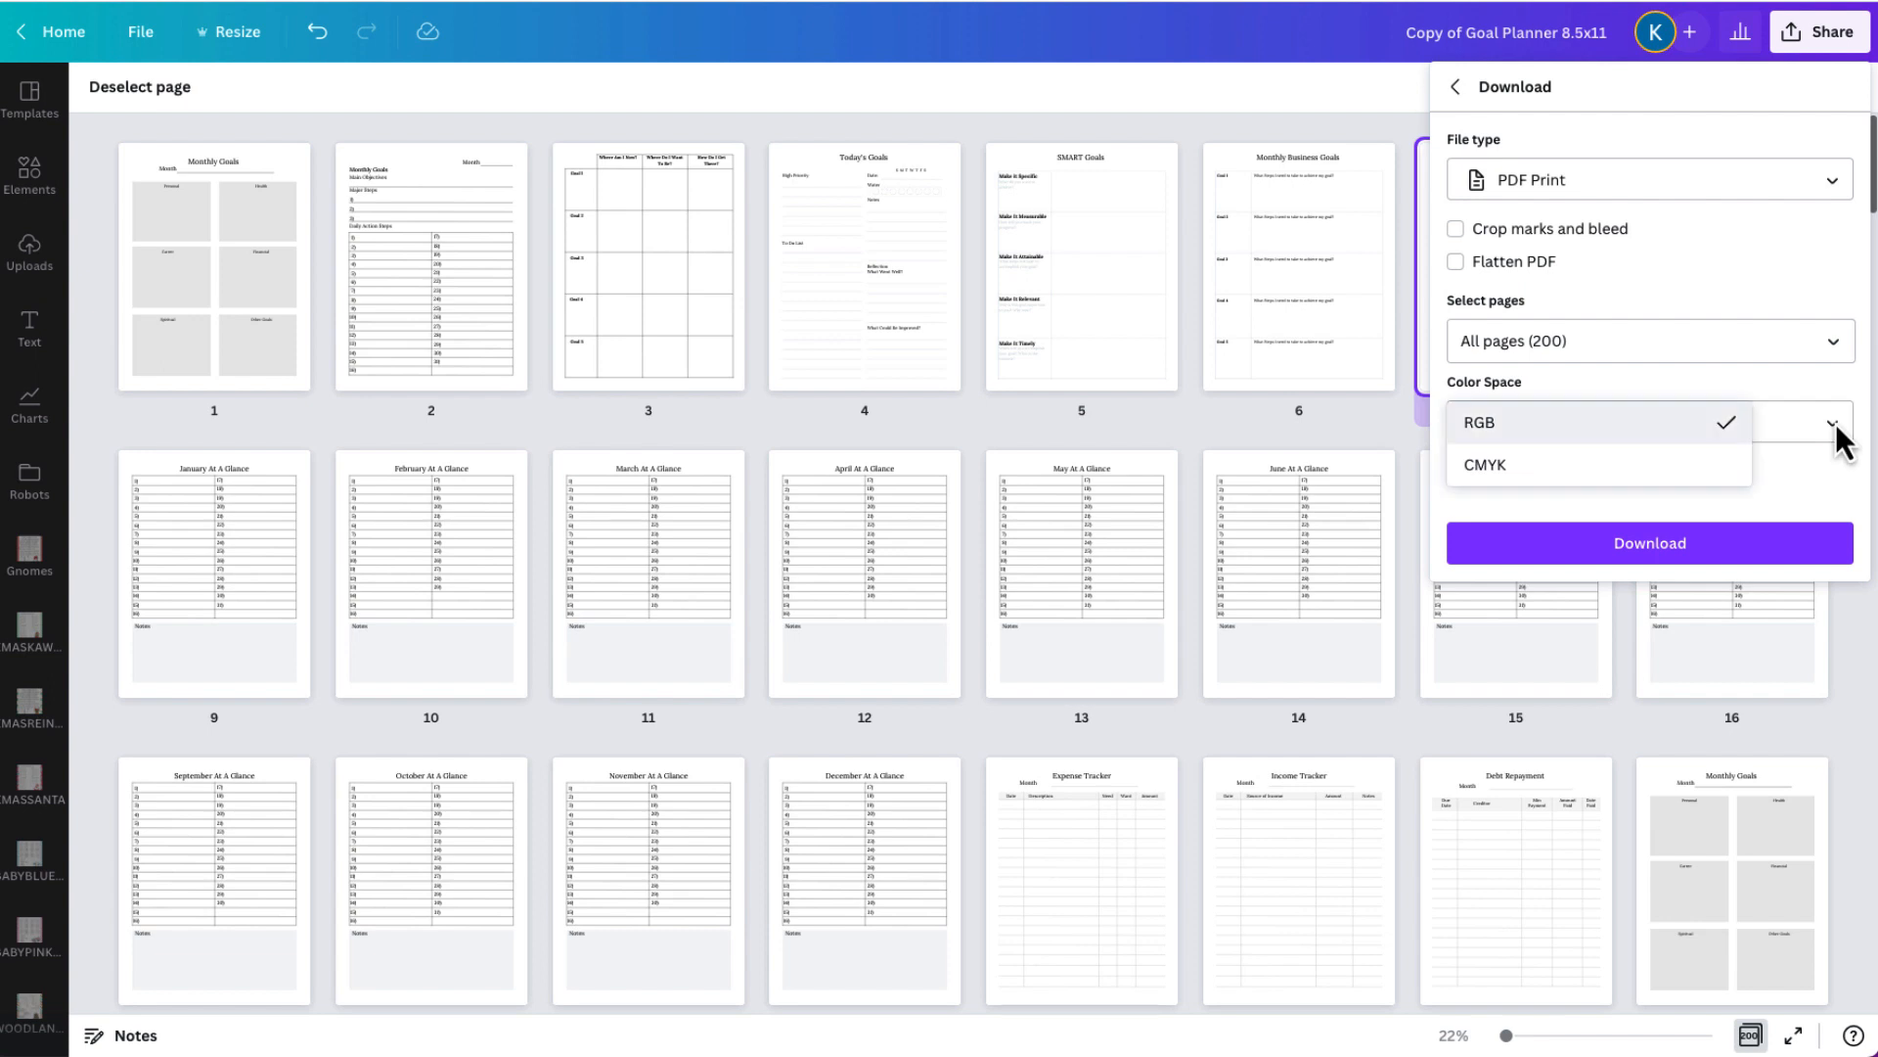
{"action": "left_click", "coordinate": [1608, 465]}
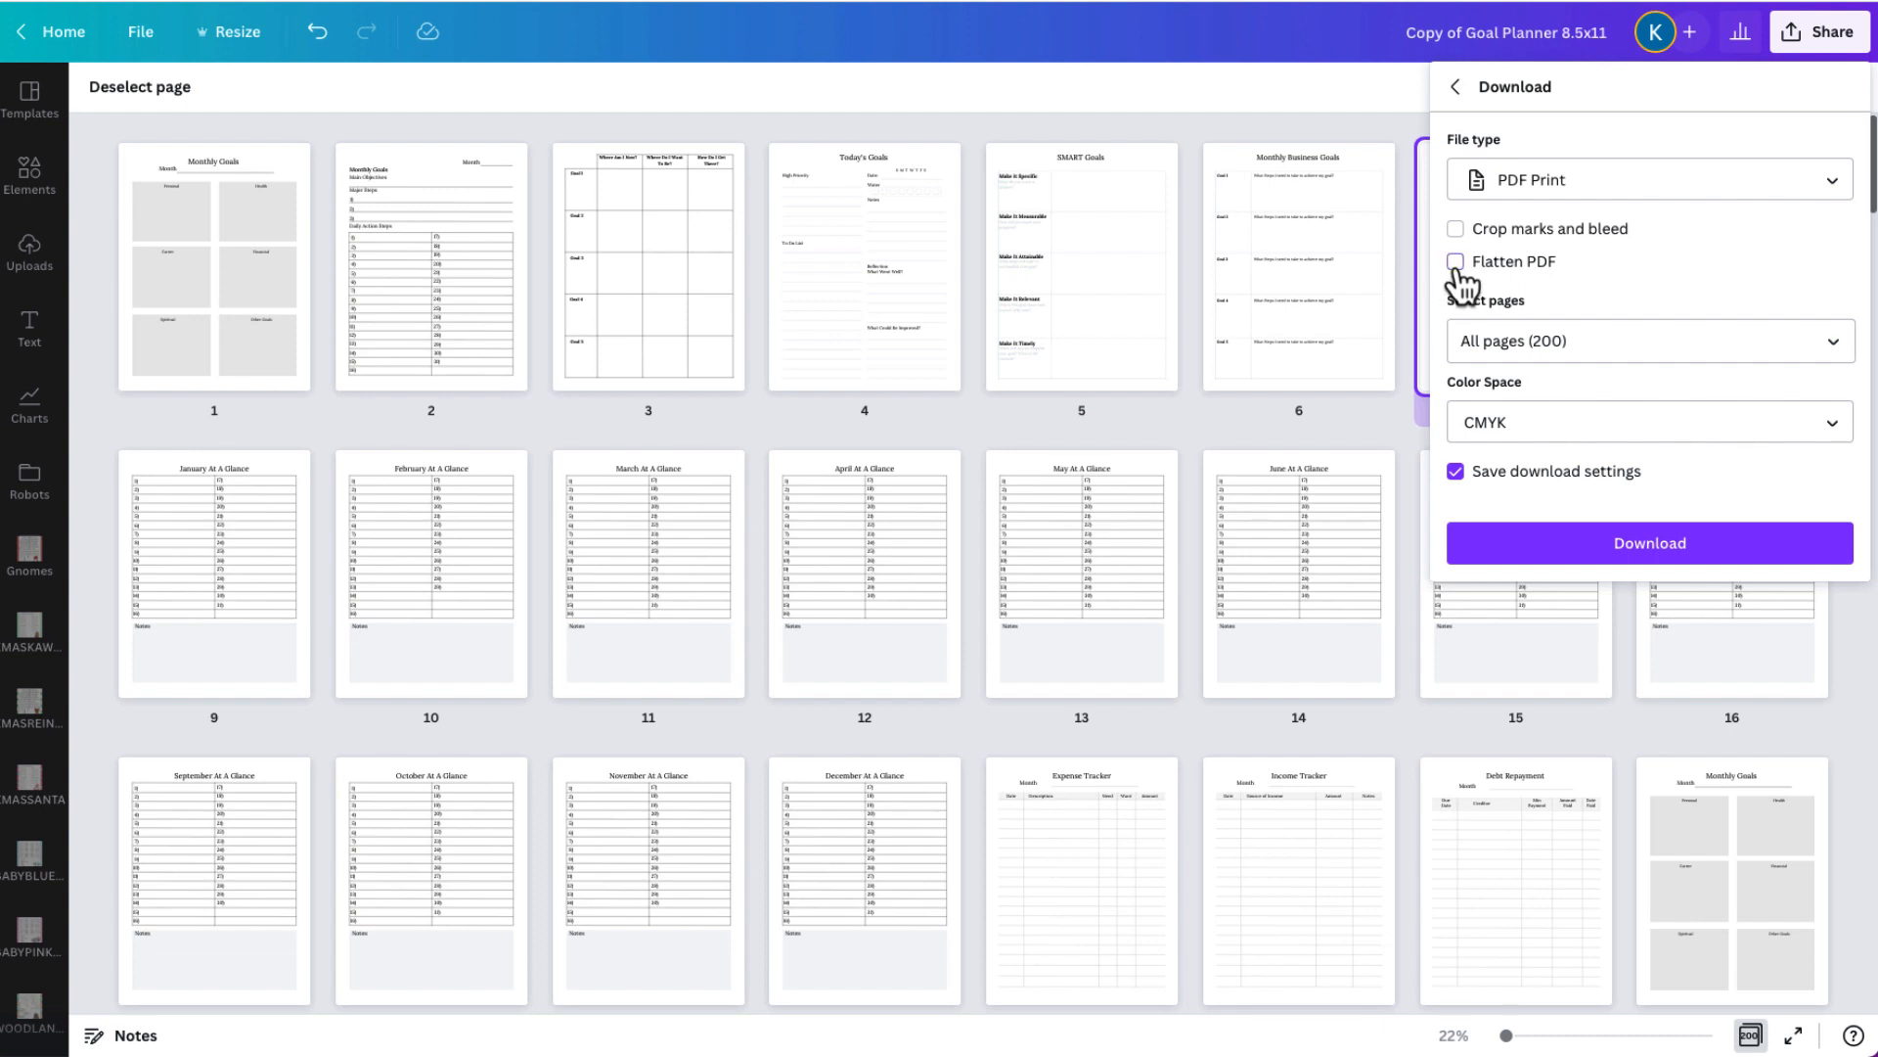
{"action": "left_click", "coordinate": [1456, 266]}
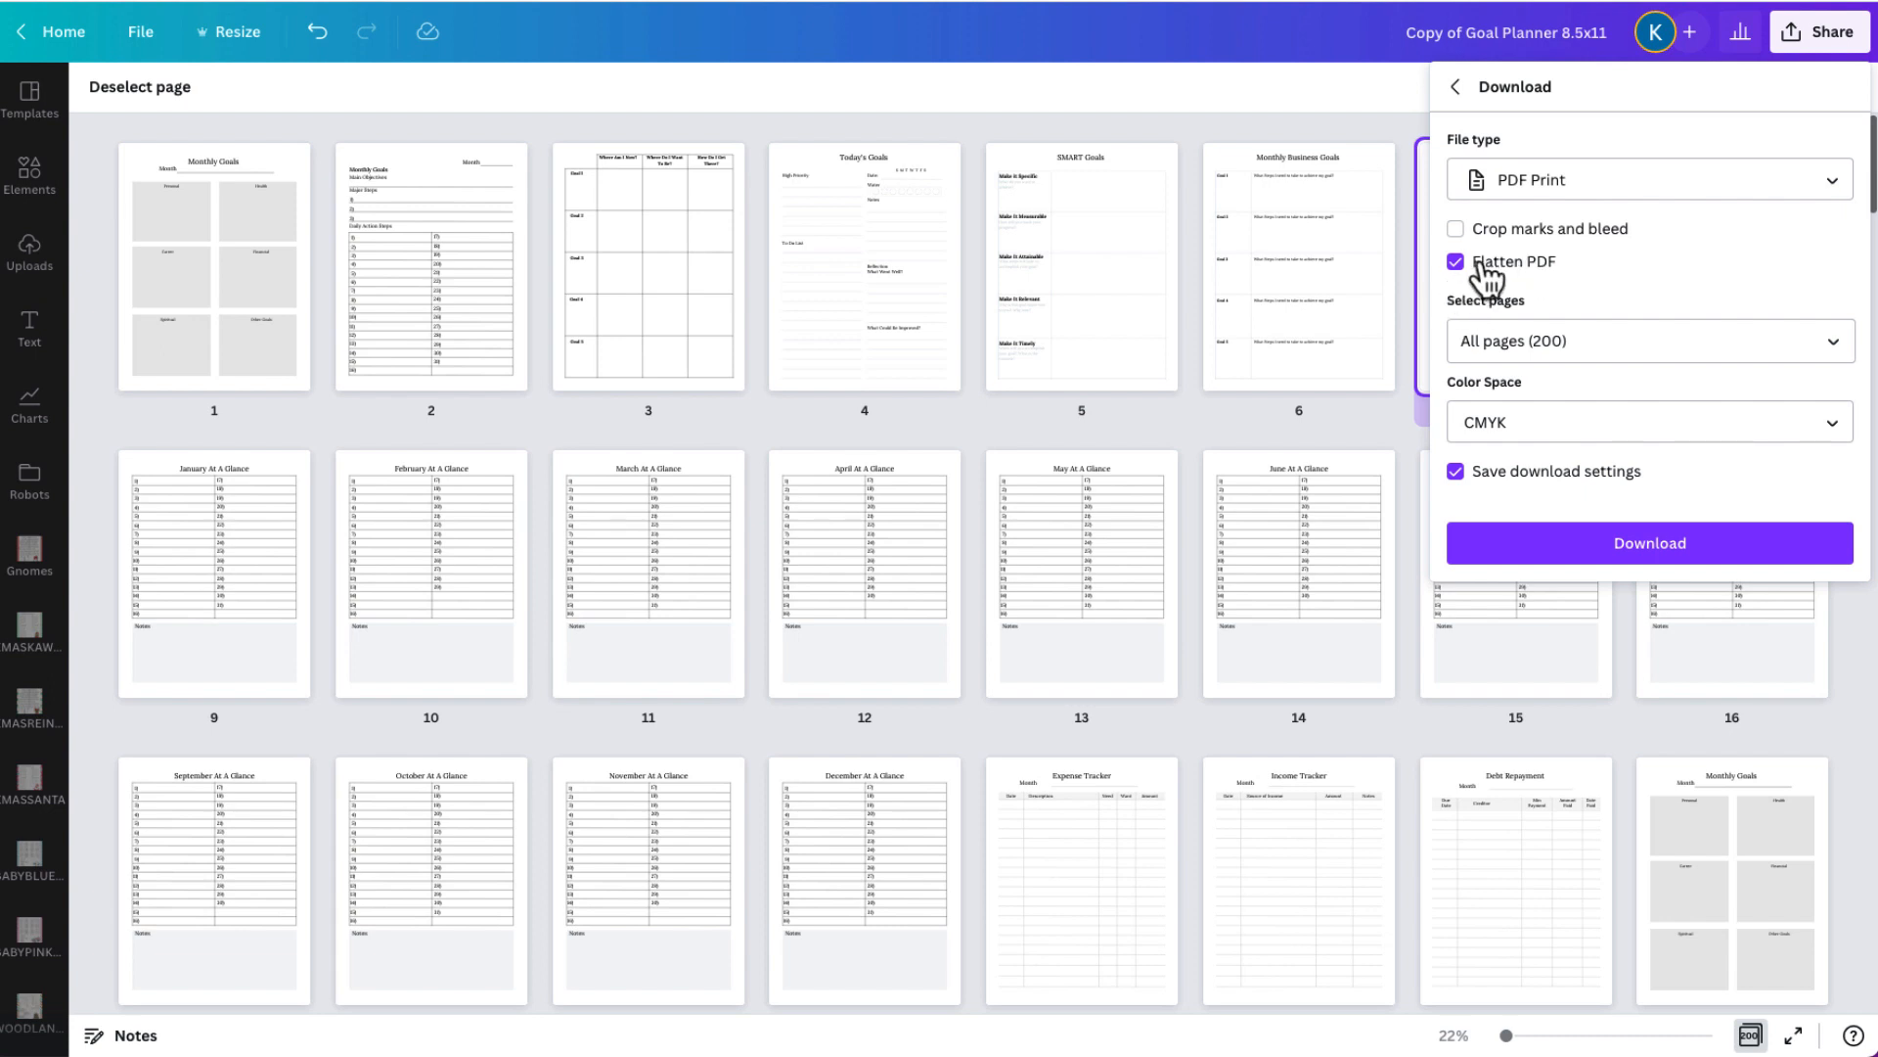
{"action": "left_click", "coordinate": [1651, 544]}
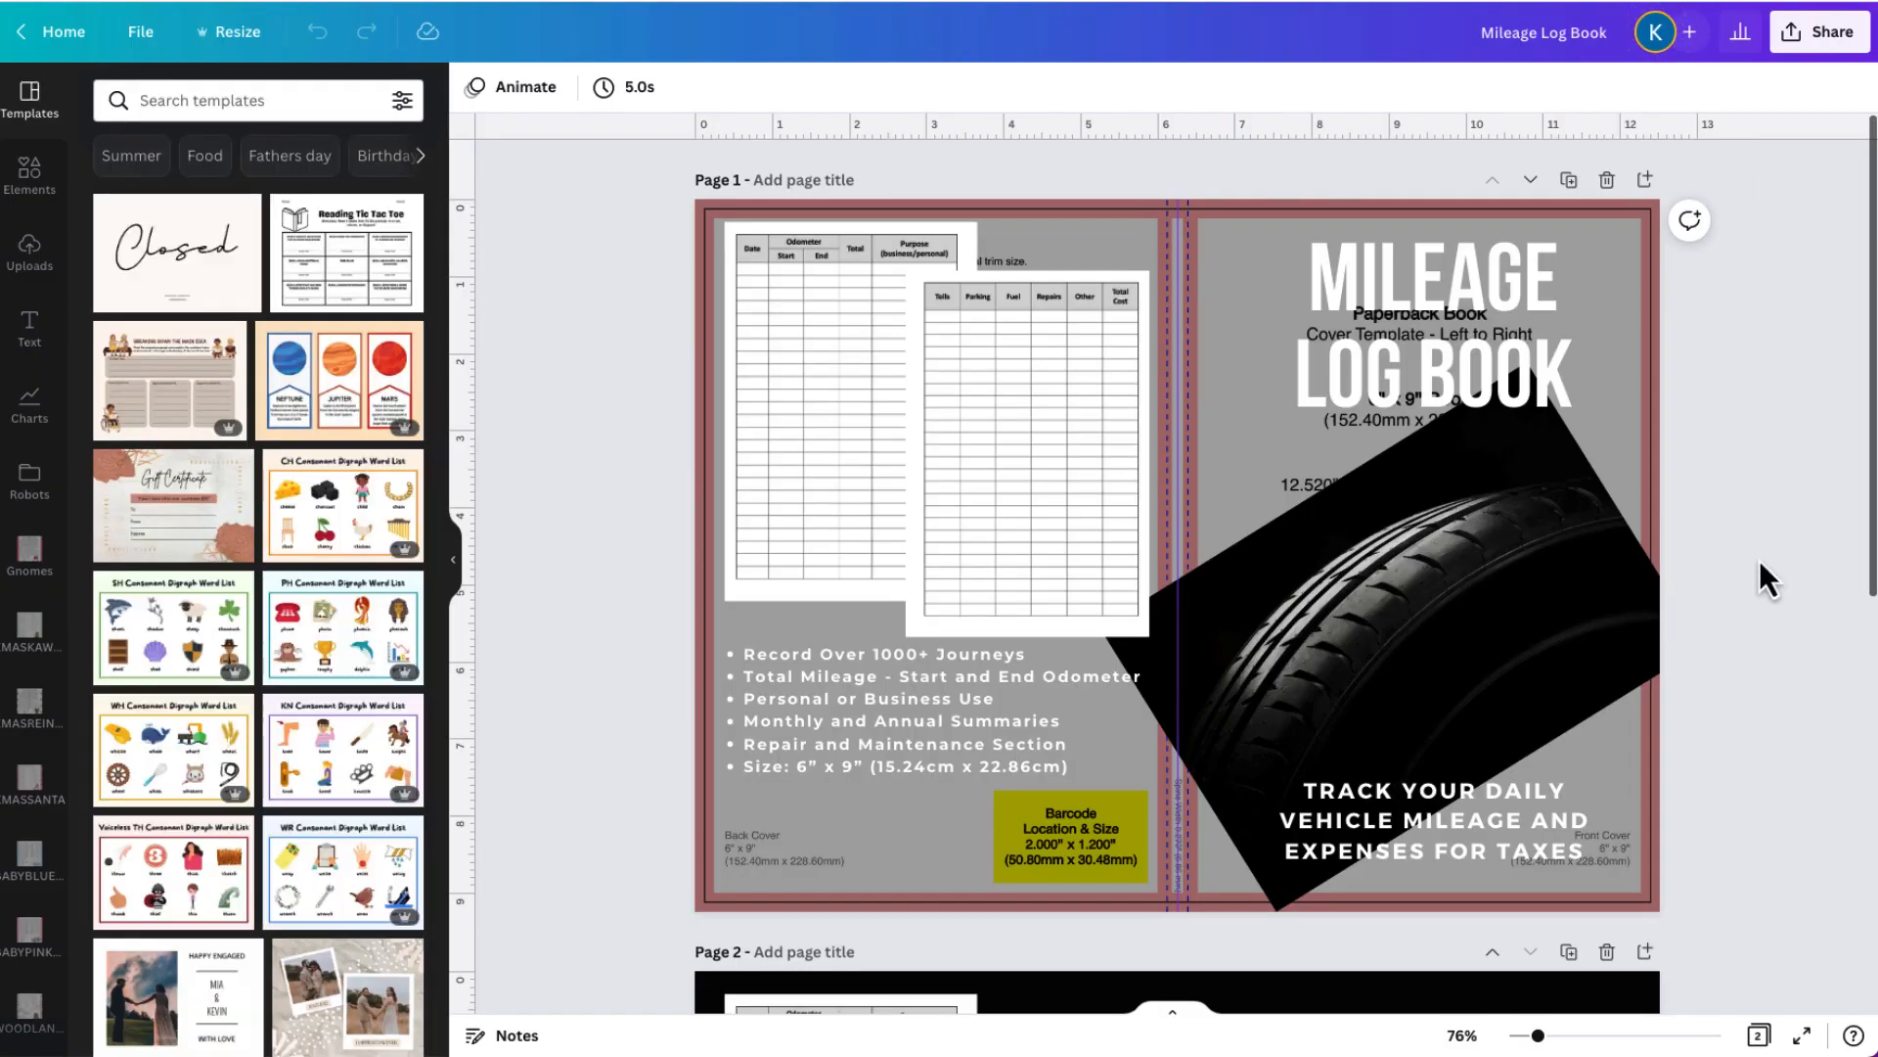
Open the download settings for the Mileage Log Book cover and limit the selected pages to page 2.
{"action": "scroll", "coordinate": [1757, 562], "scroll_direction": "down", "scroll_amount": 2}
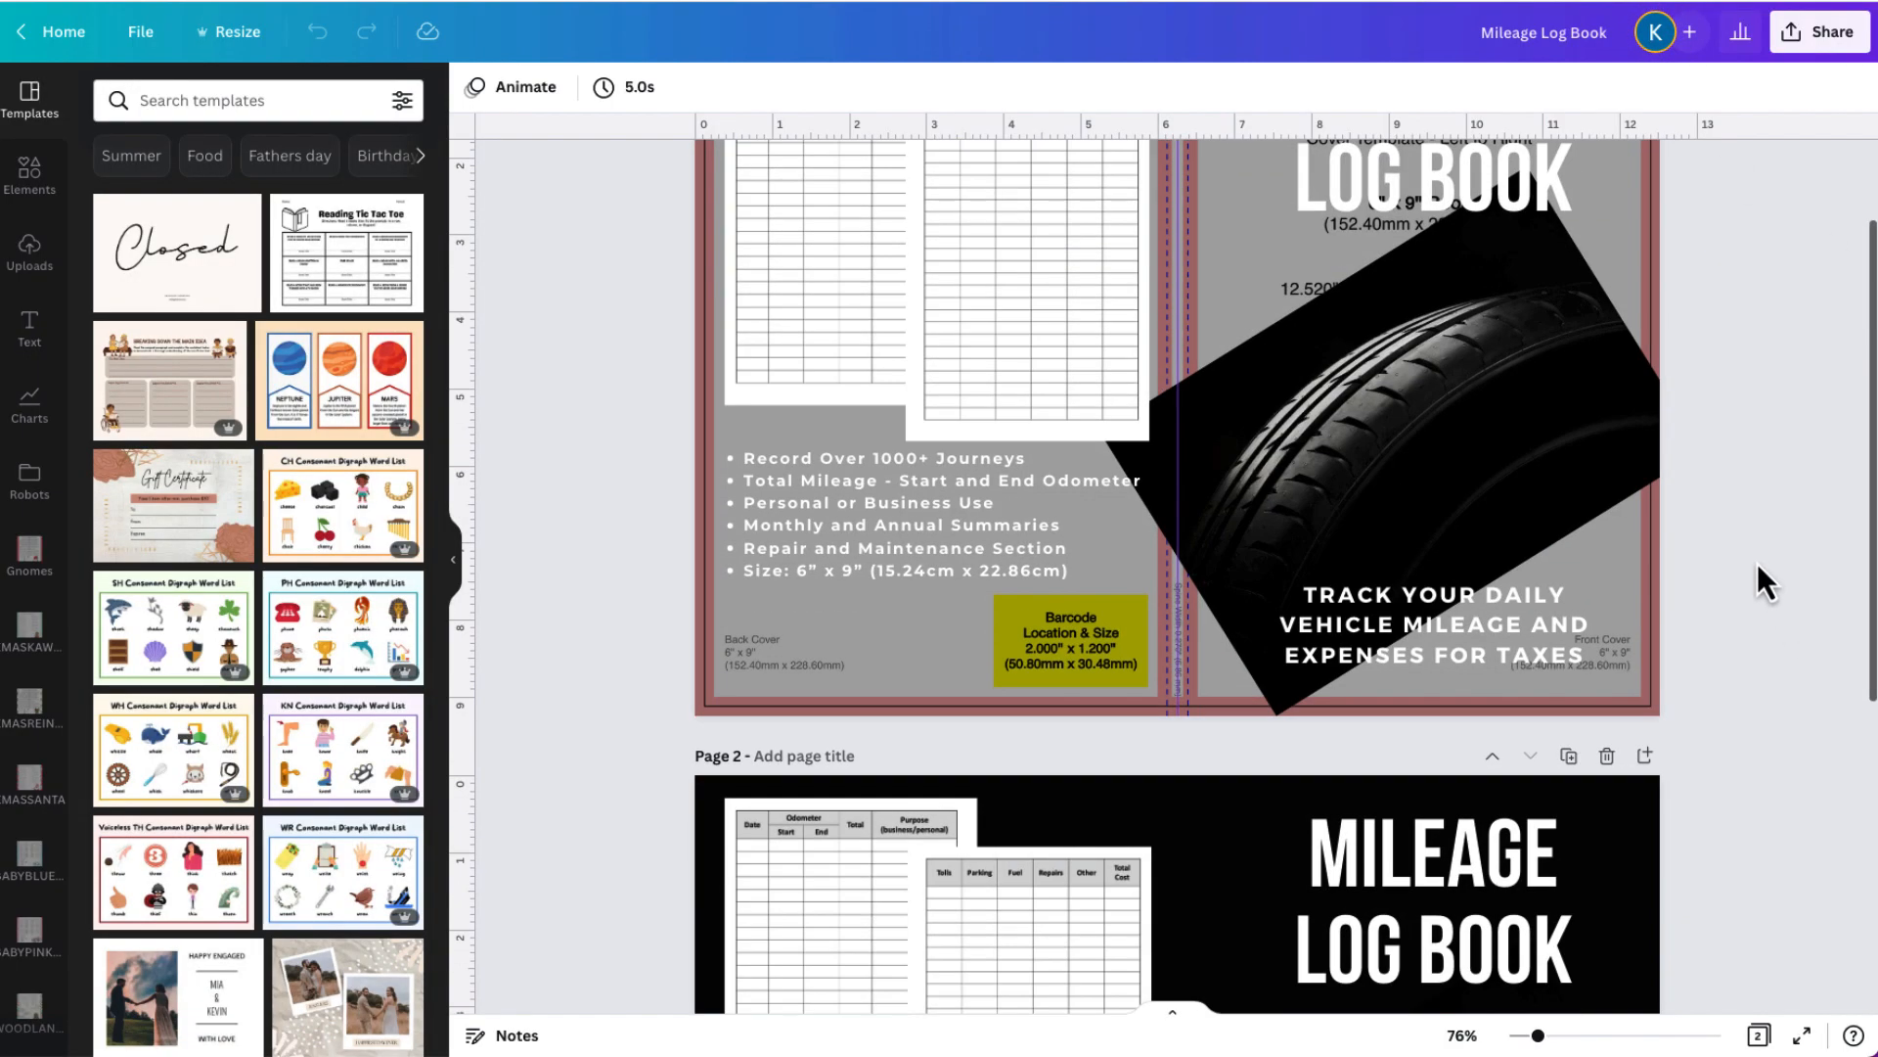
{"action": "scroll", "coordinate": [1758, 561], "scroll_direction": "down", "scroll_amount": 5}
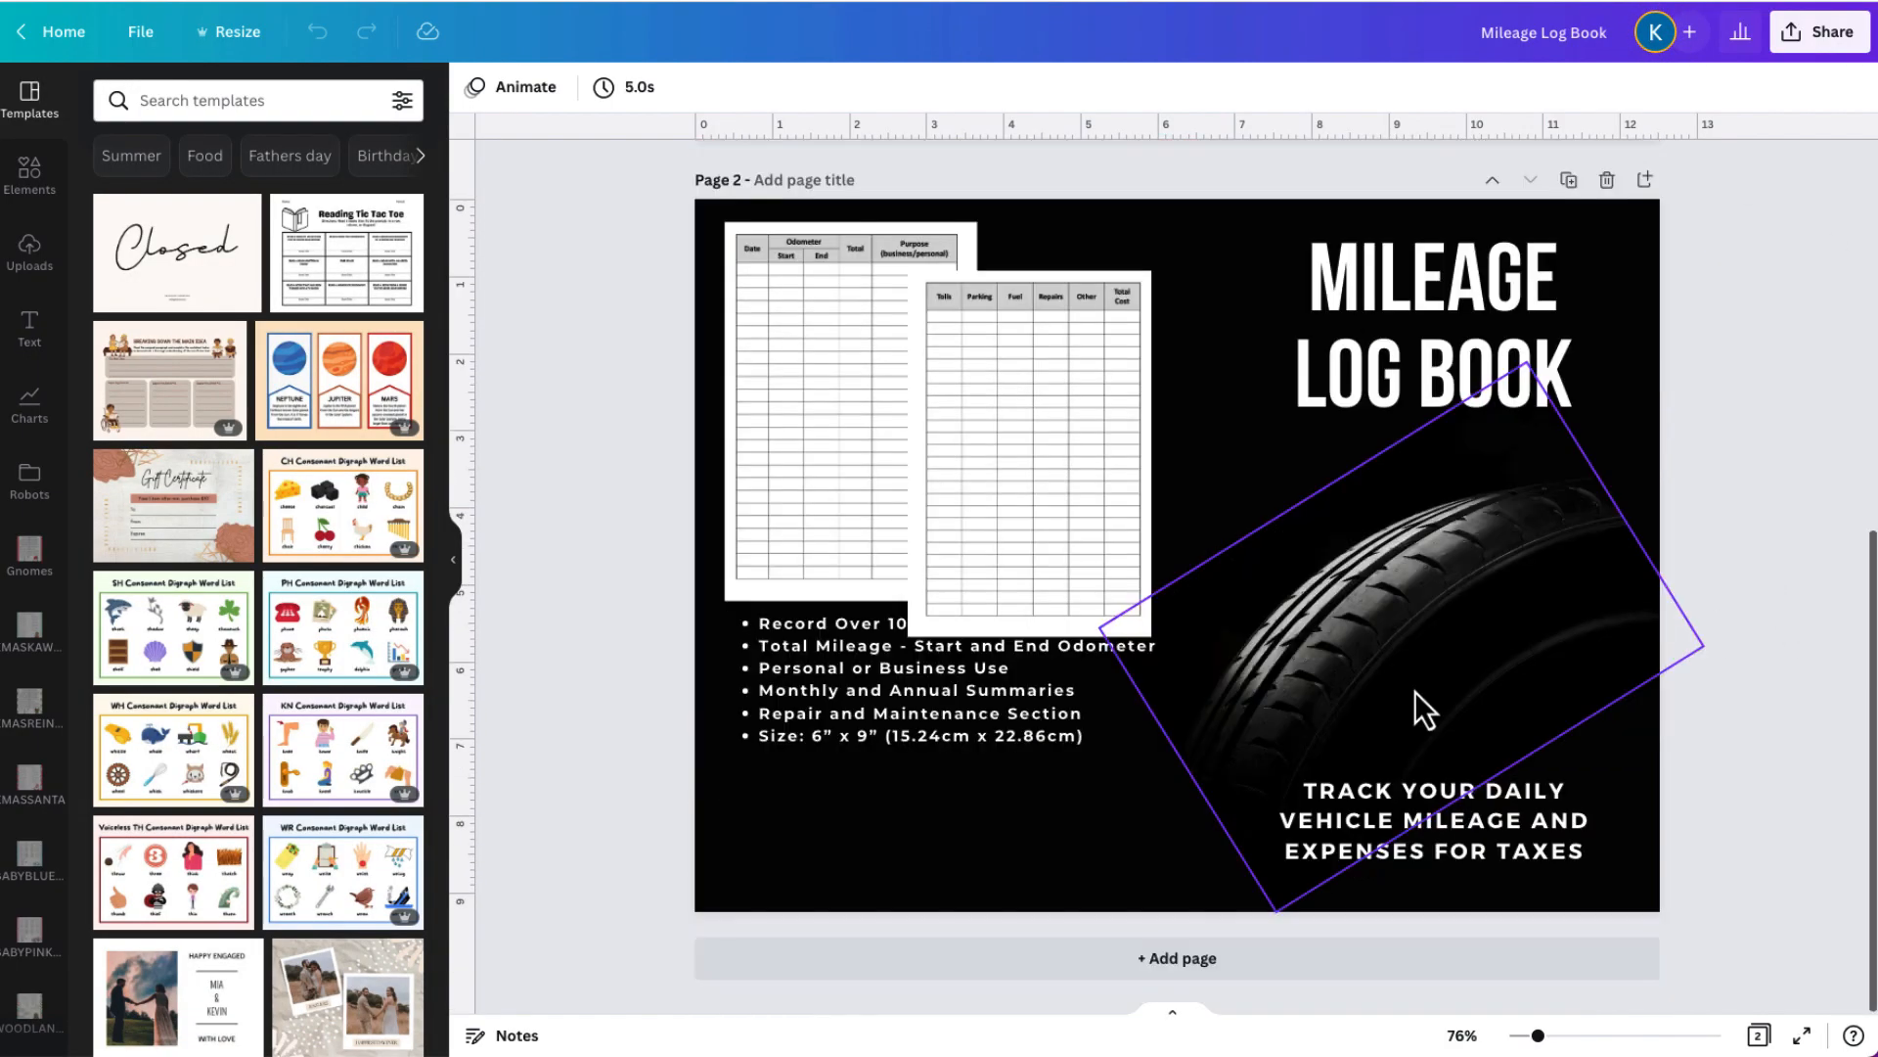
{"action": "left_click", "coordinate": [1821, 44]}
{"action": "left_click", "coordinate": [1488, 559]}
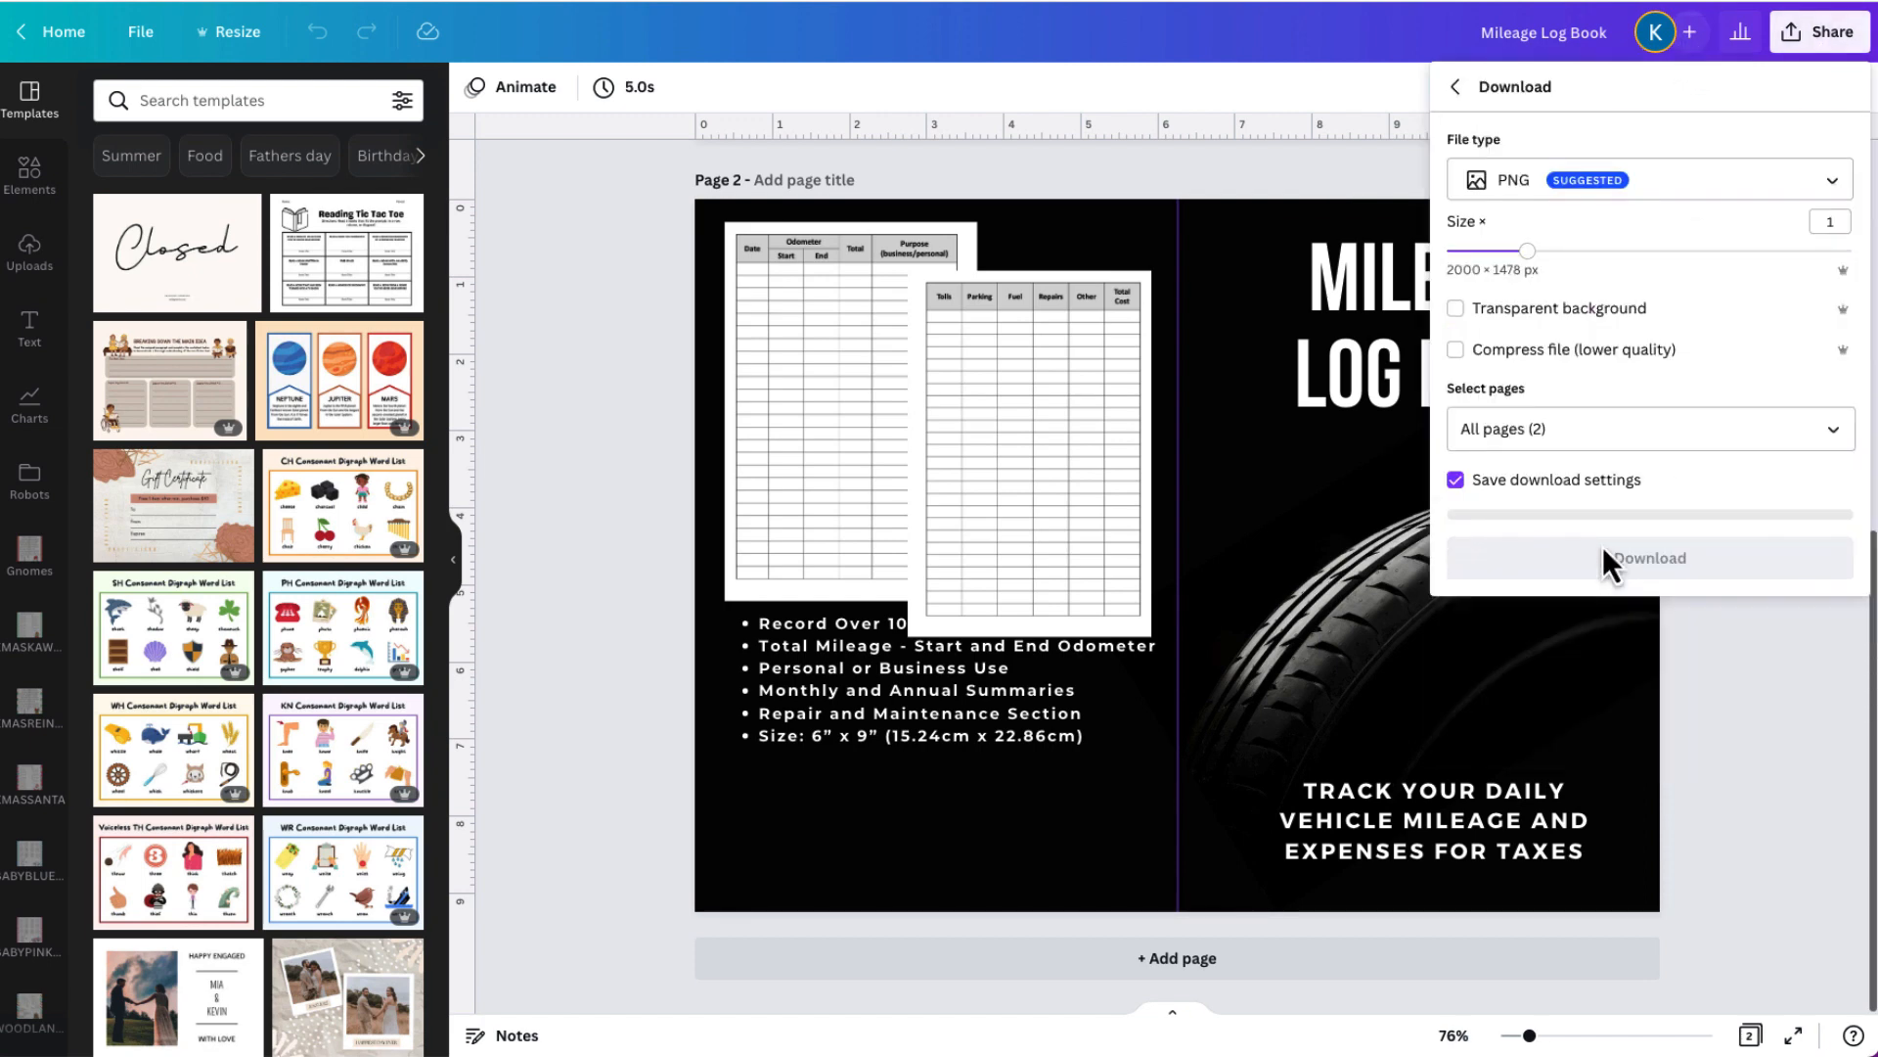
{"action": "left_click", "coordinate": [1827, 431]}
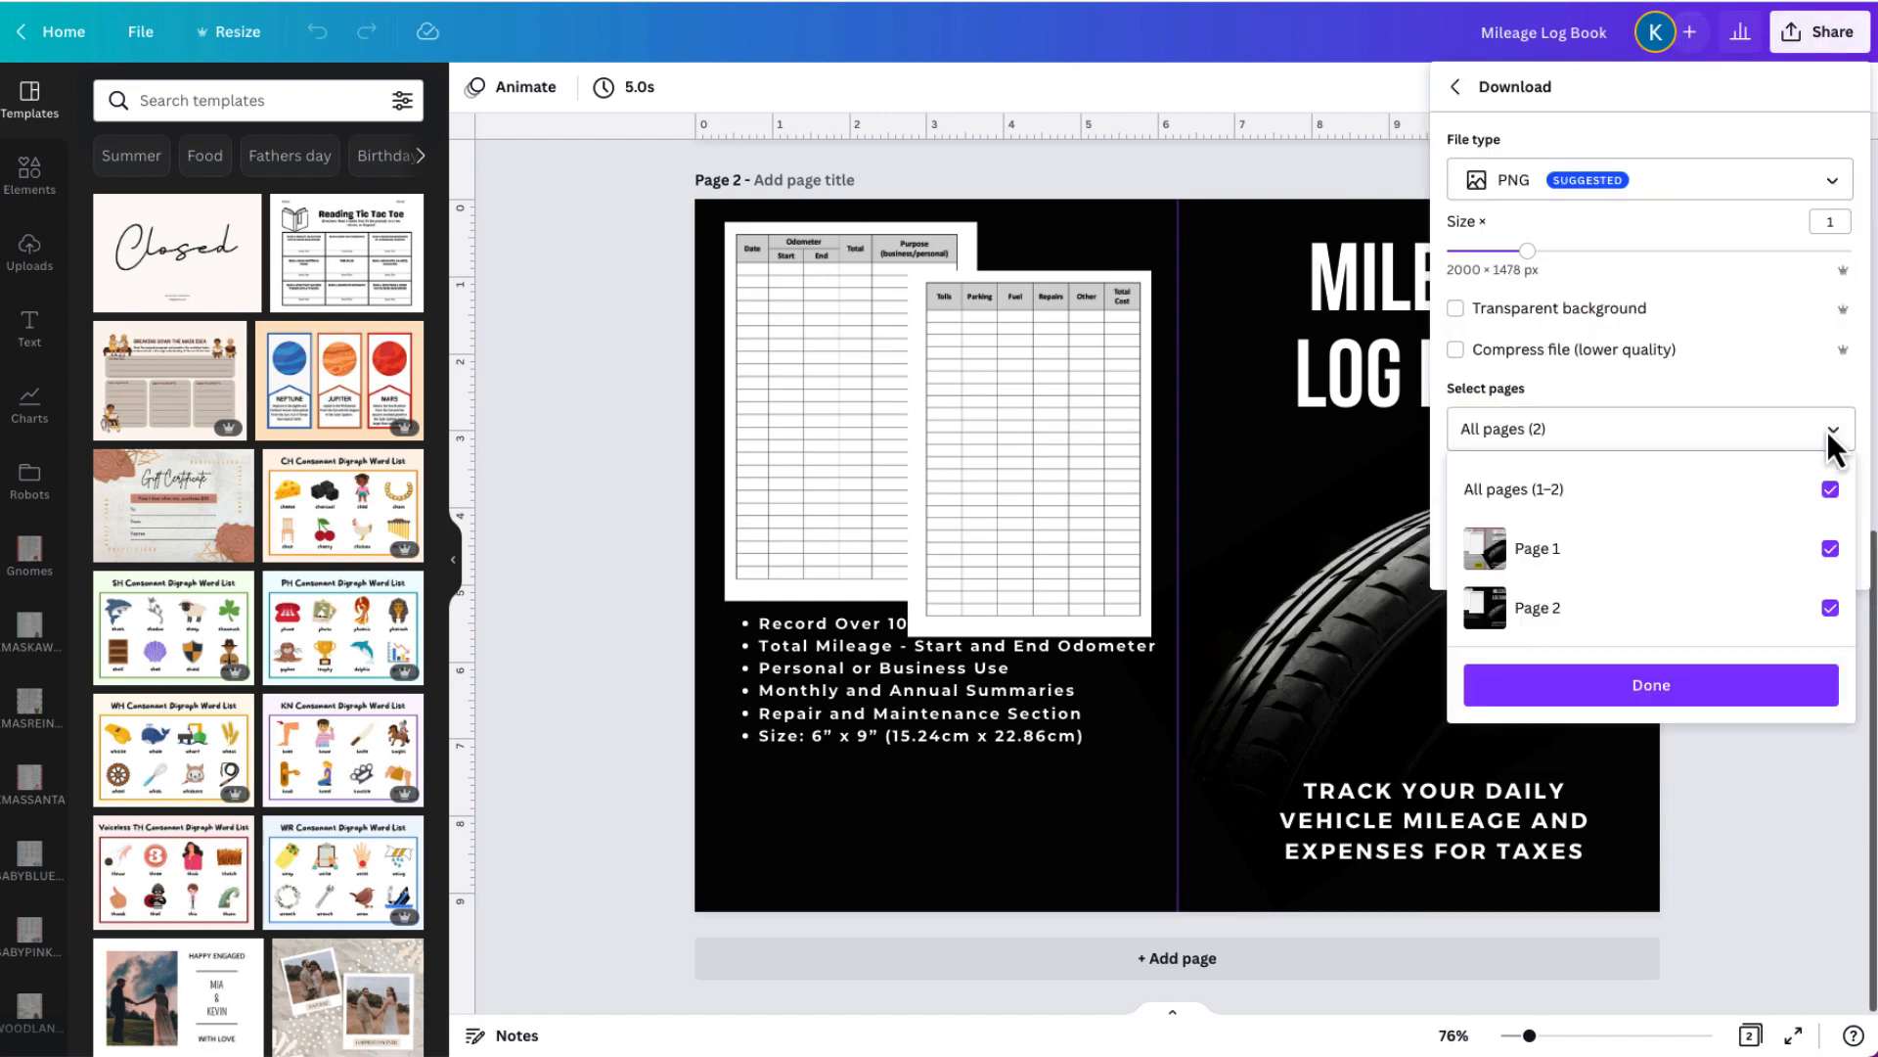
{"action": "left_click", "coordinate": [1812, 188]}
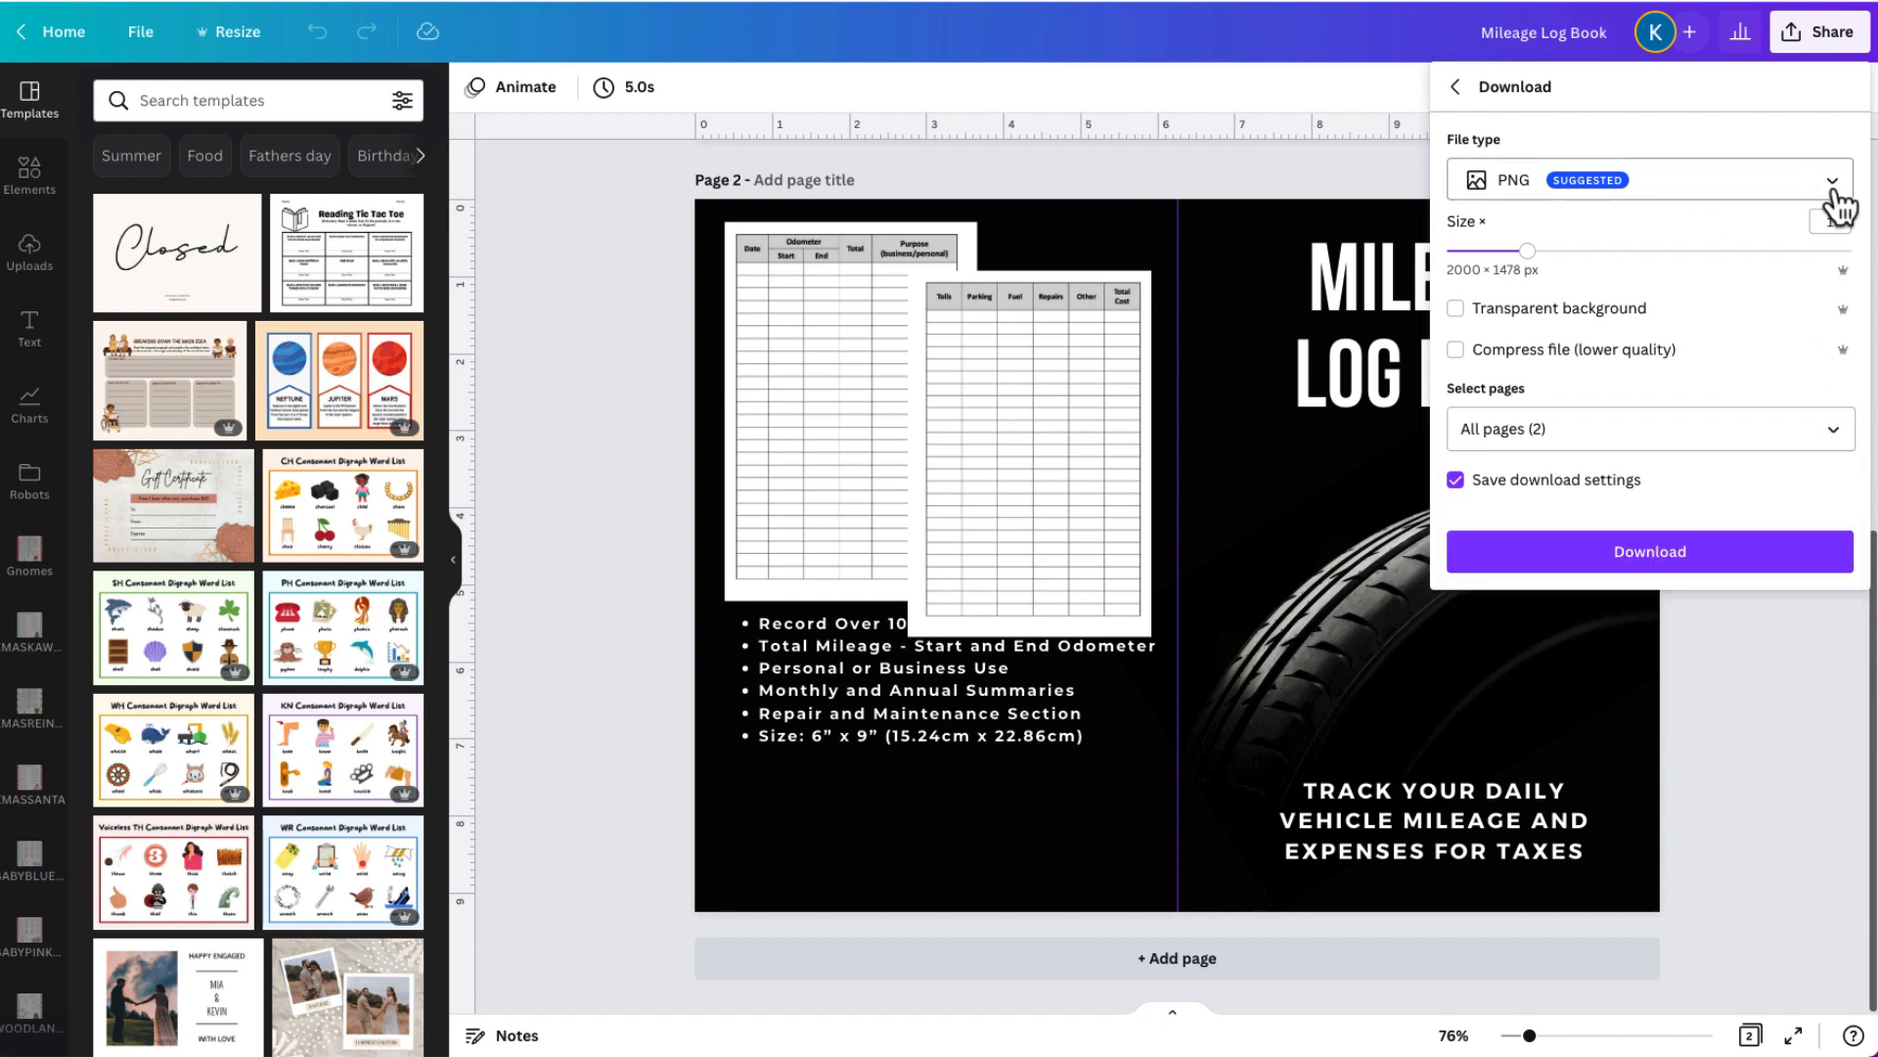
{"action": "left_click", "coordinate": [1832, 442]}
{"action": "left_click", "coordinate": [1830, 489]}
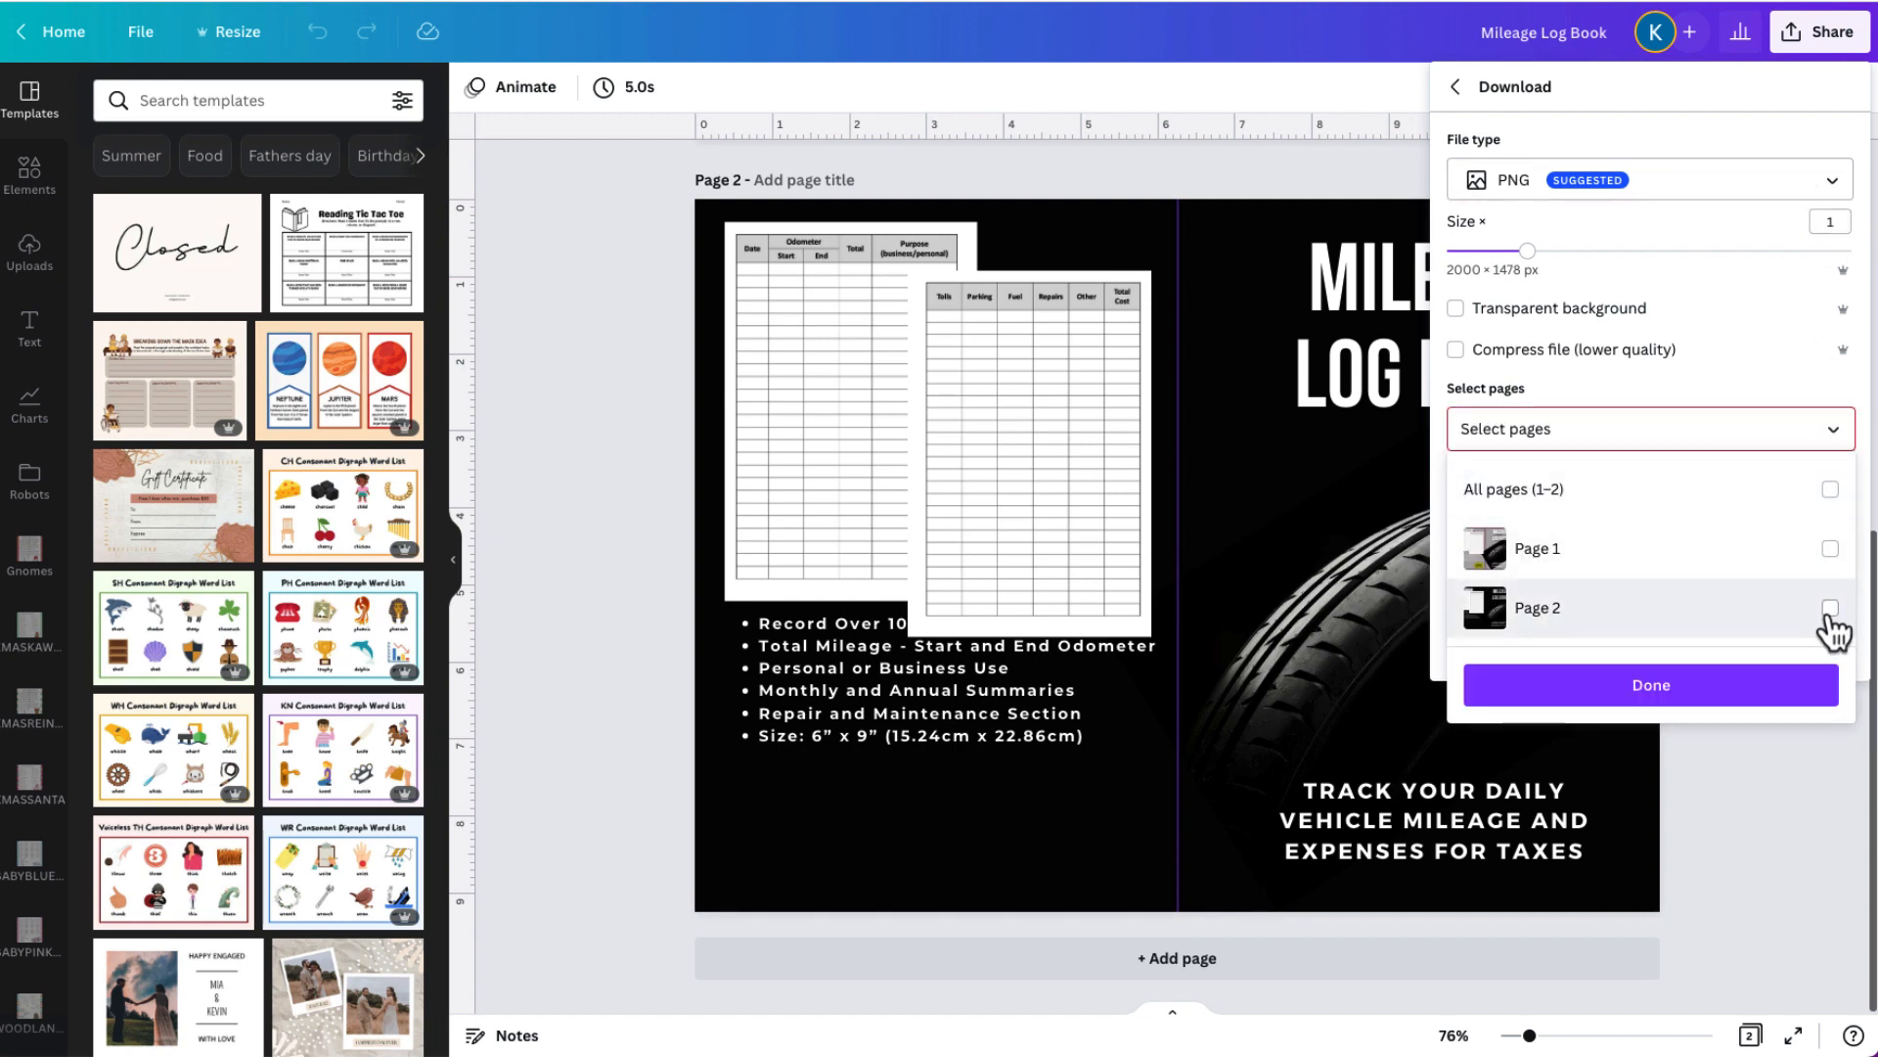
{"action": "left_click", "coordinate": [1830, 609]}
{"action": "left_click", "coordinate": [1834, 188]}
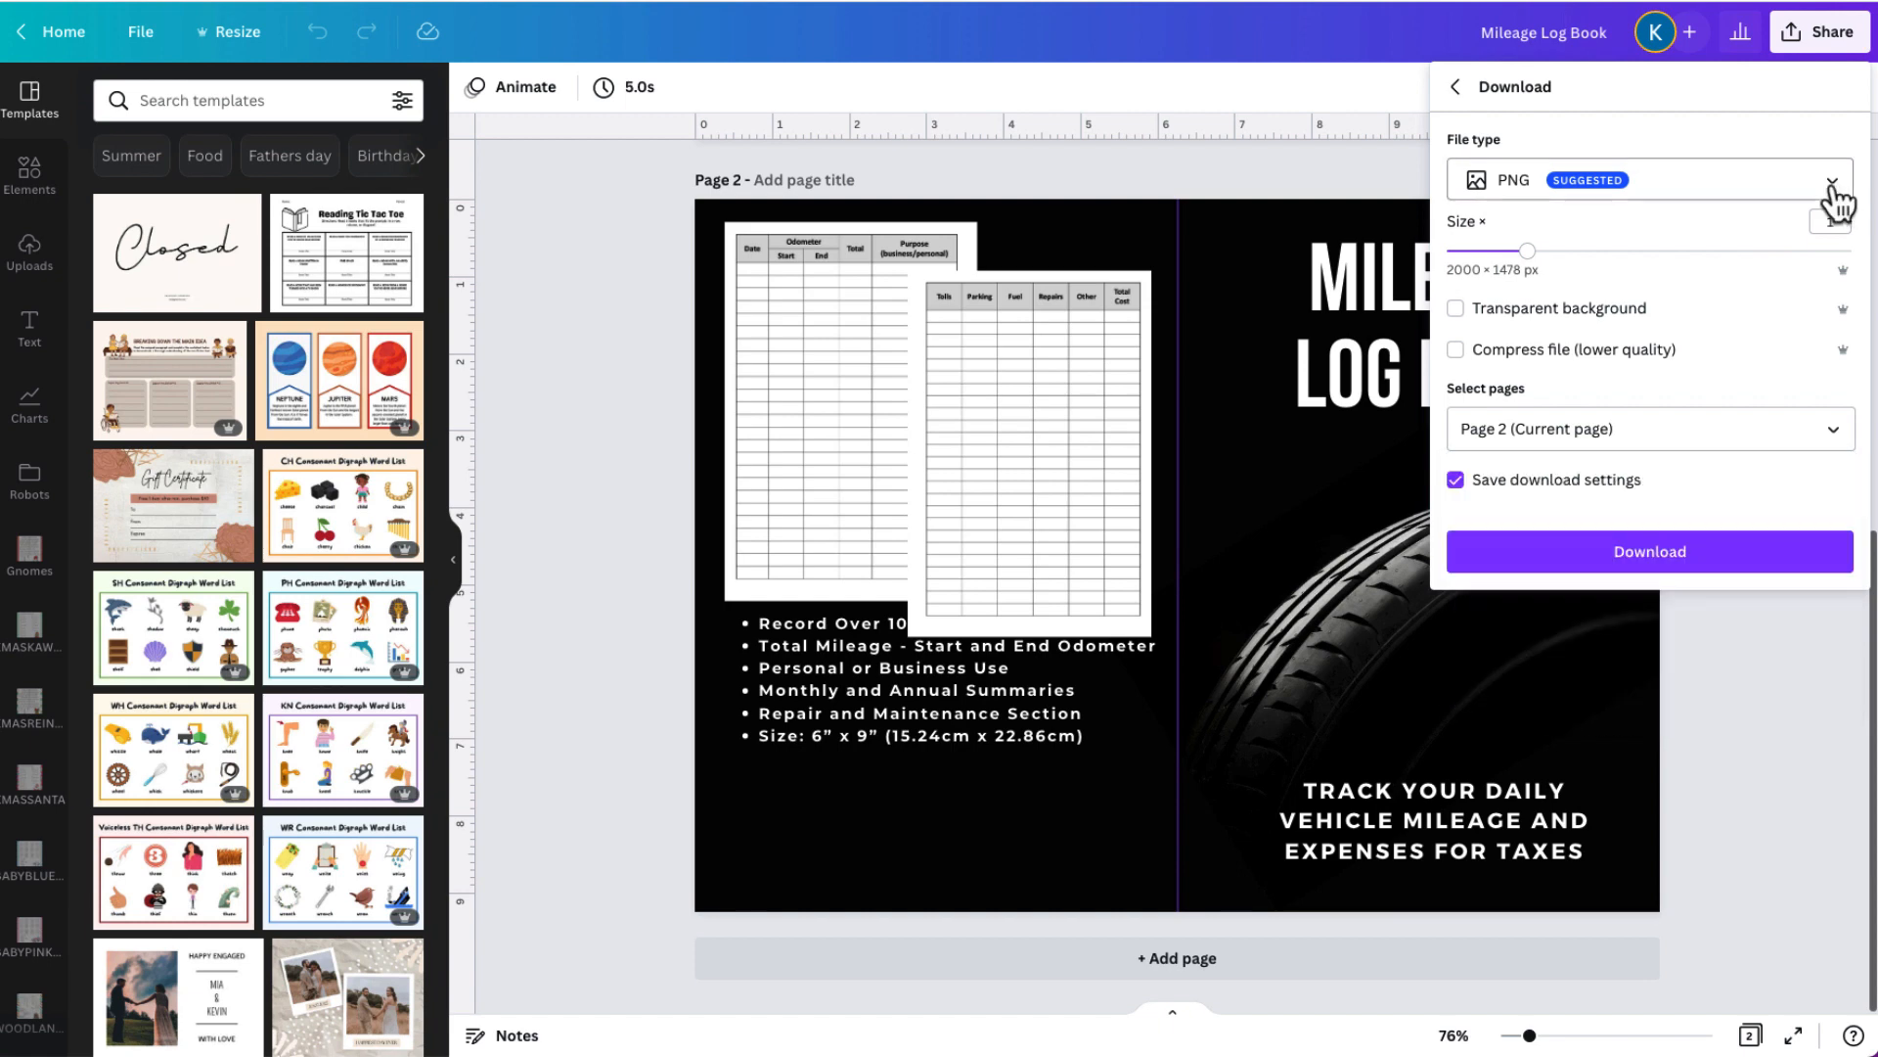
Download page 2 of the Mileage Log Book as a flattened PDF Print file in the CMYK colour space.
{"action": "left_click", "coordinate": [1834, 191]}
{"action": "left_click", "coordinate": [1607, 338]}
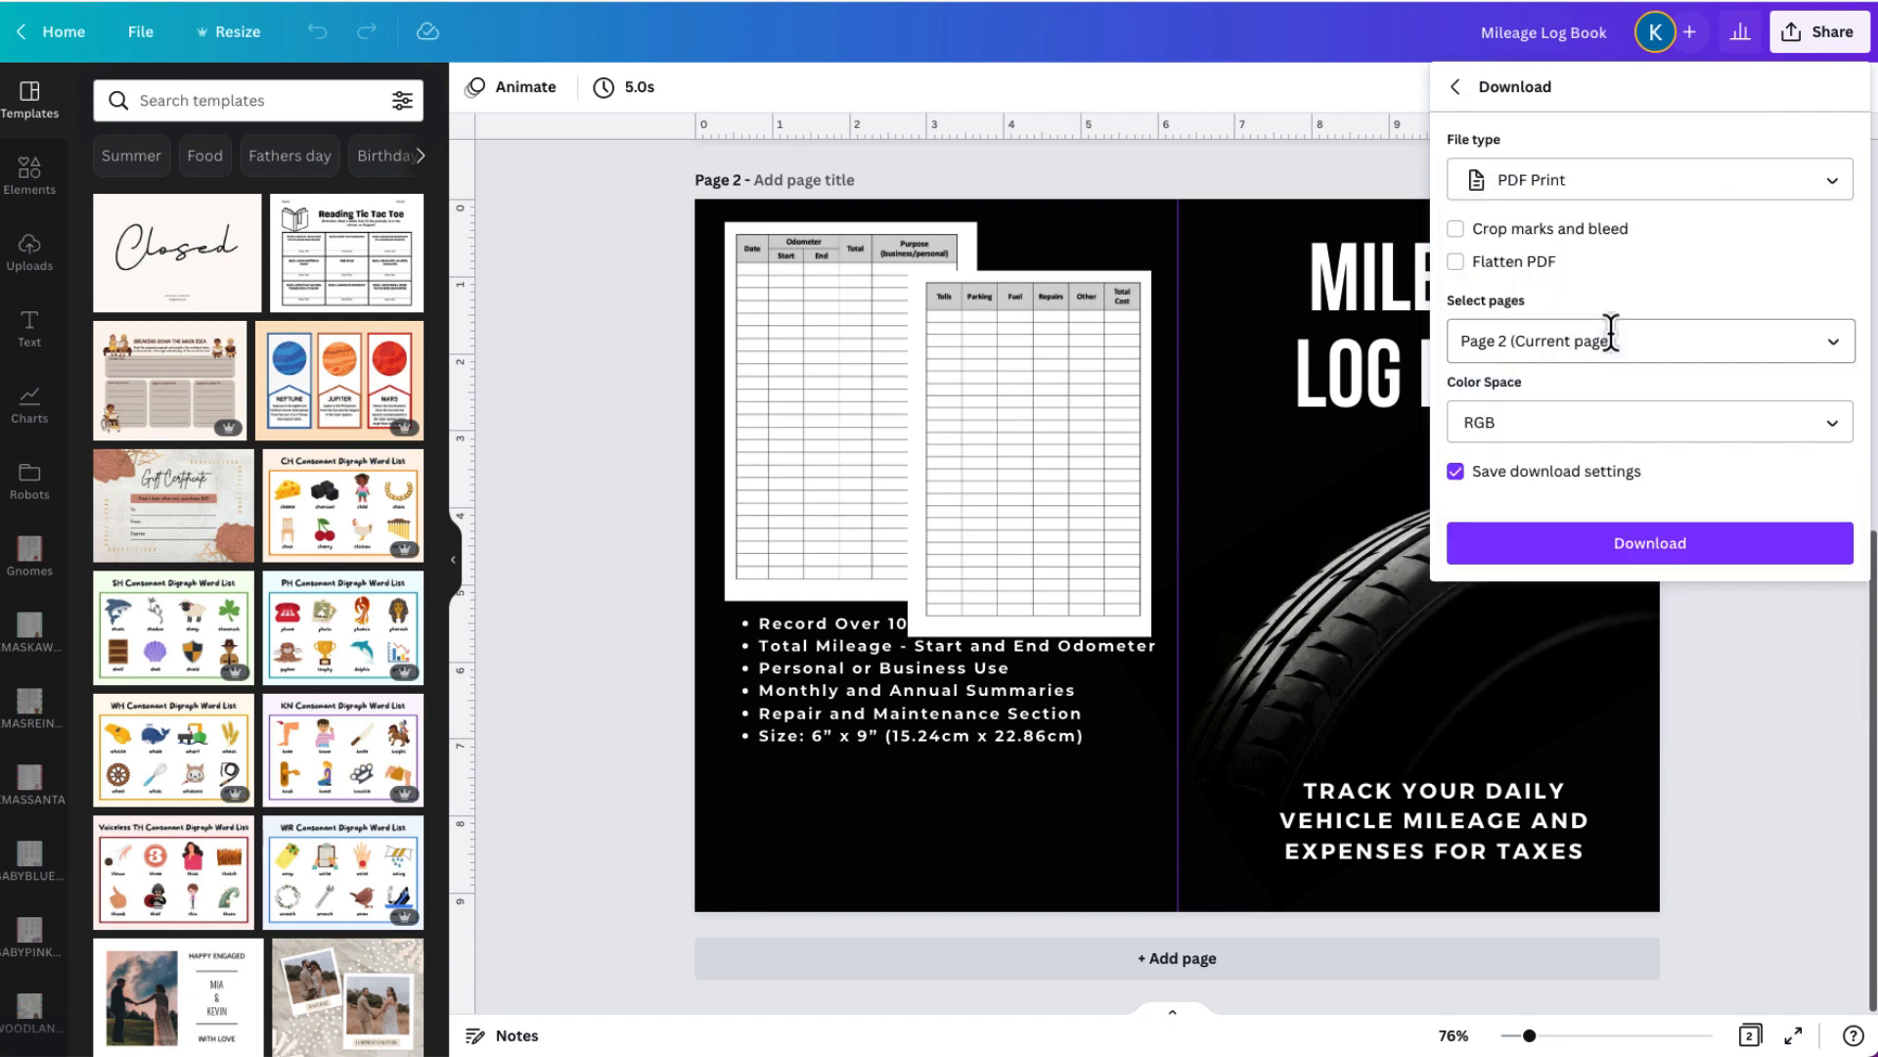
{"action": "left_click", "coordinate": [1456, 261]}
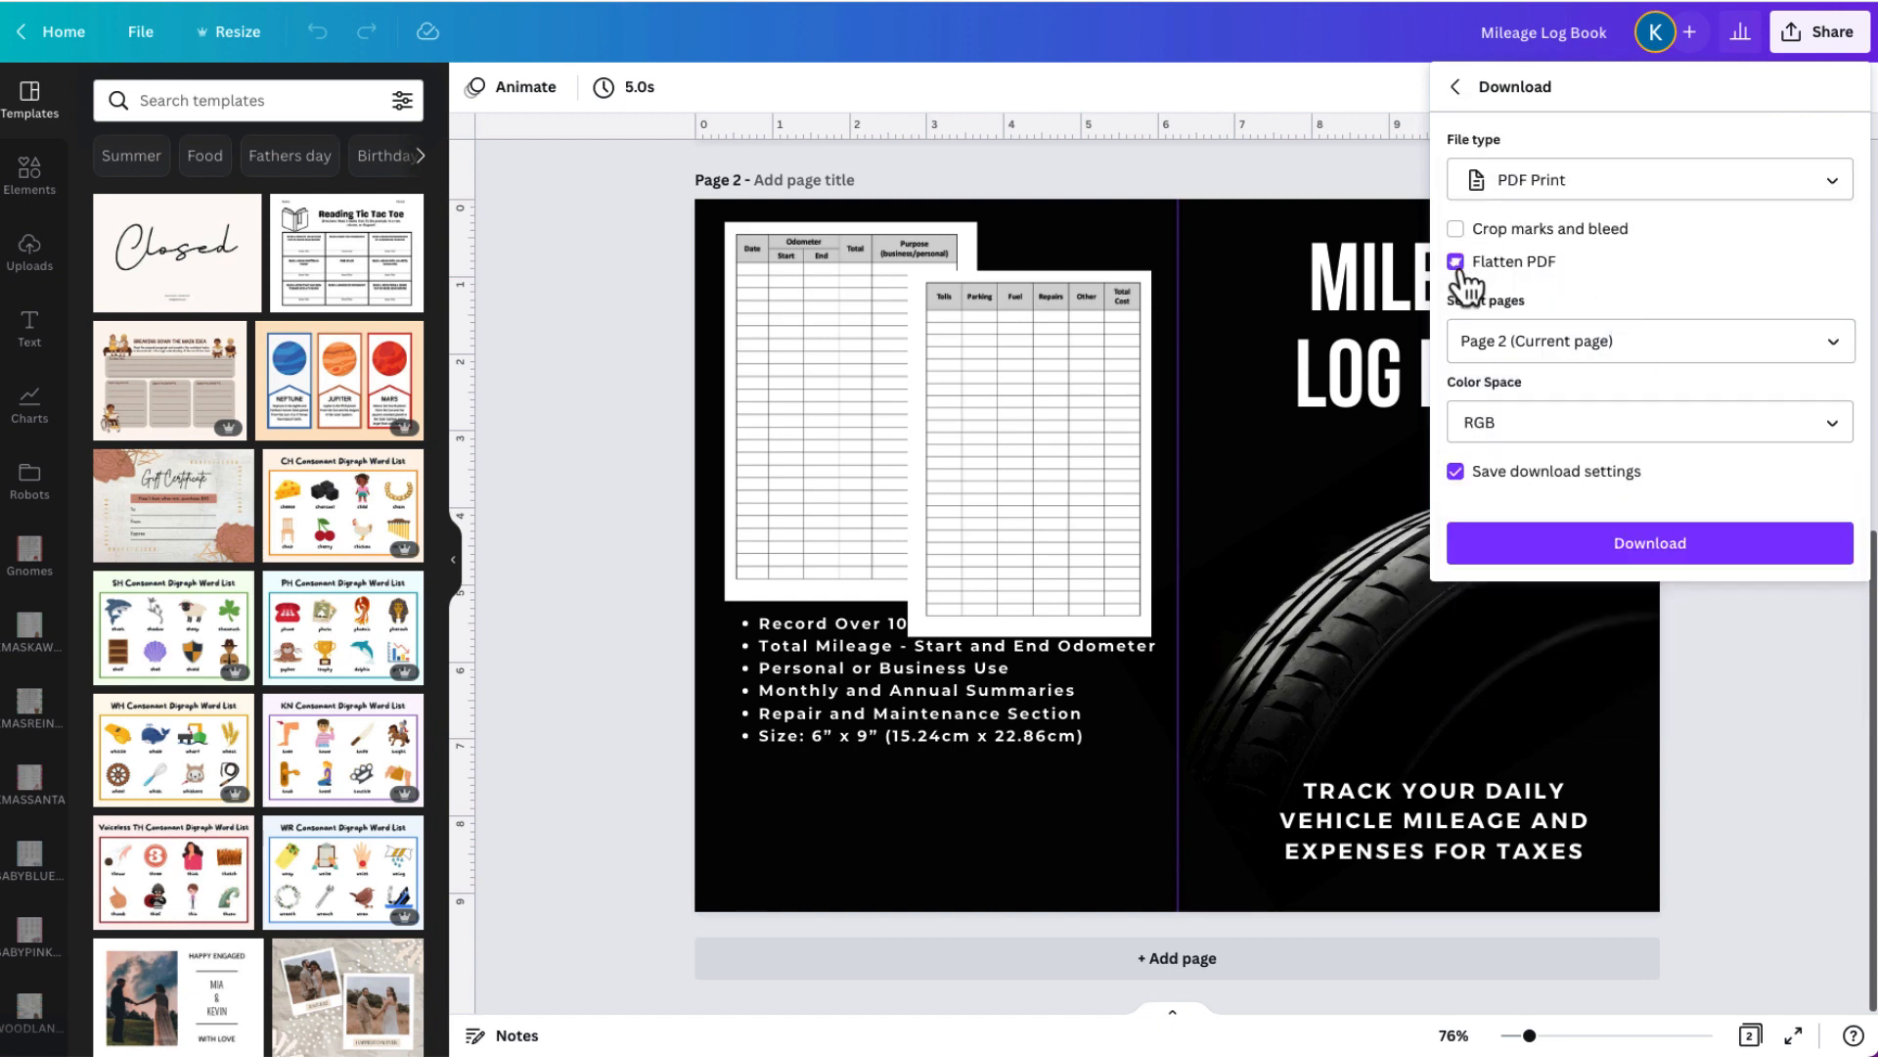
{"action": "left_click", "coordinate": [1750, 441]}
{"action": "left_click", "coordinate": [1657, 479]}
{"action": "left_click", "coordinate": [1703, 549]}
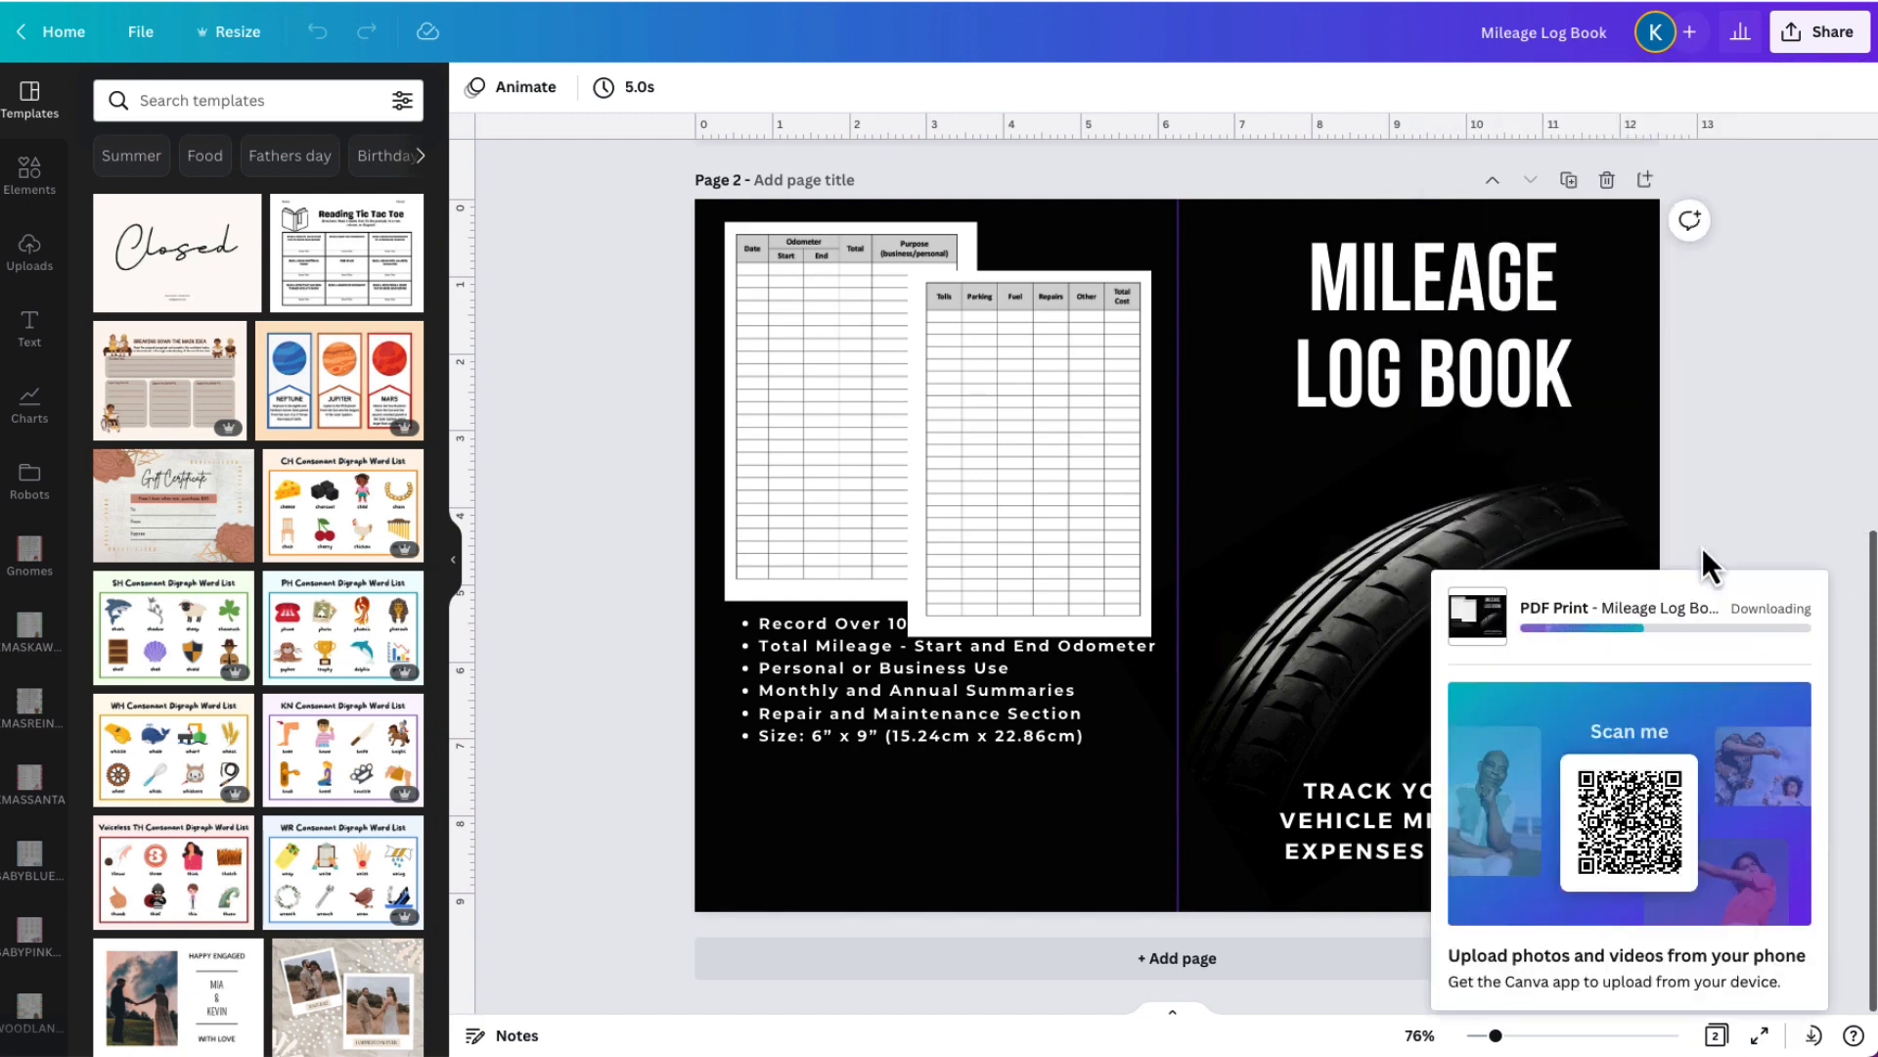
Select the title and the tire image on page 2's front cover to examine them as separate elements.
{"action": "scroll", "coordinate": [1370, 343], "scroll_direction": "up", "scroll_amount": 1}
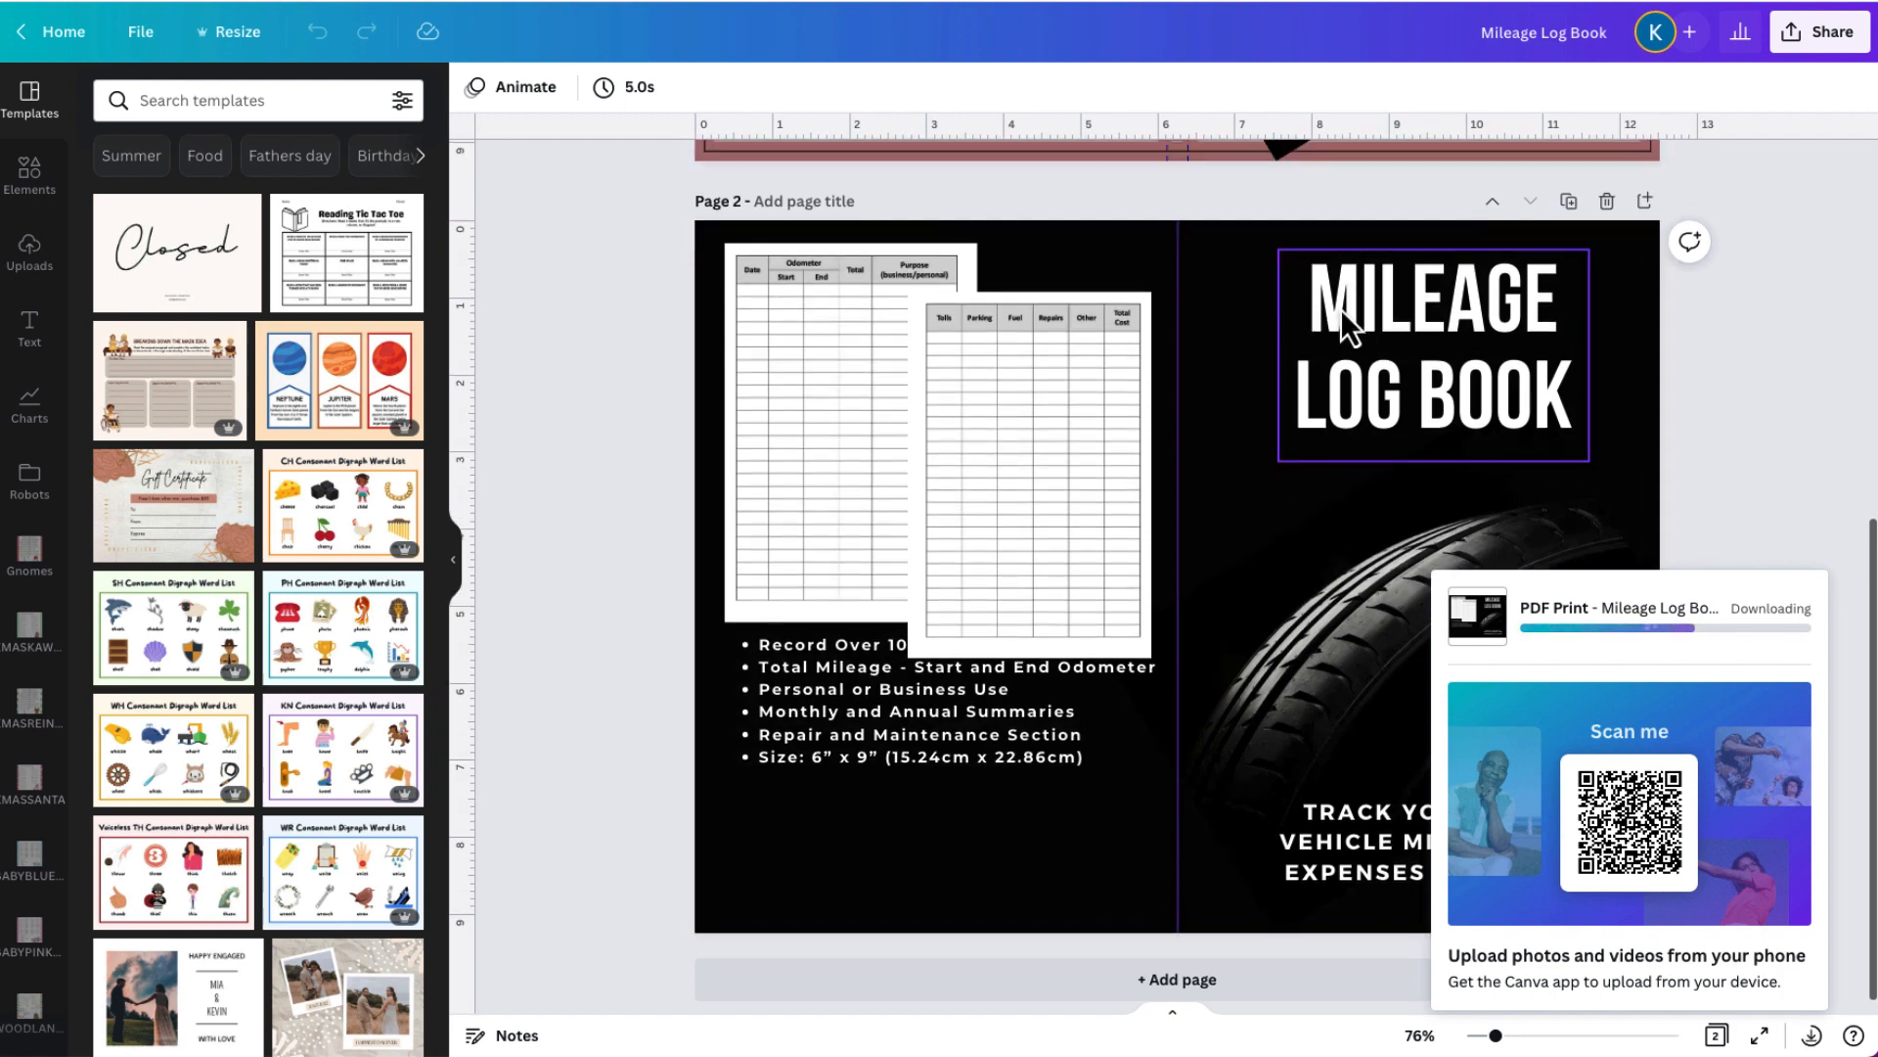
{"action": "left_click", "coordinate": [1321, 313]}
{"action": "left_click", "coordinate": [1364, 645]}
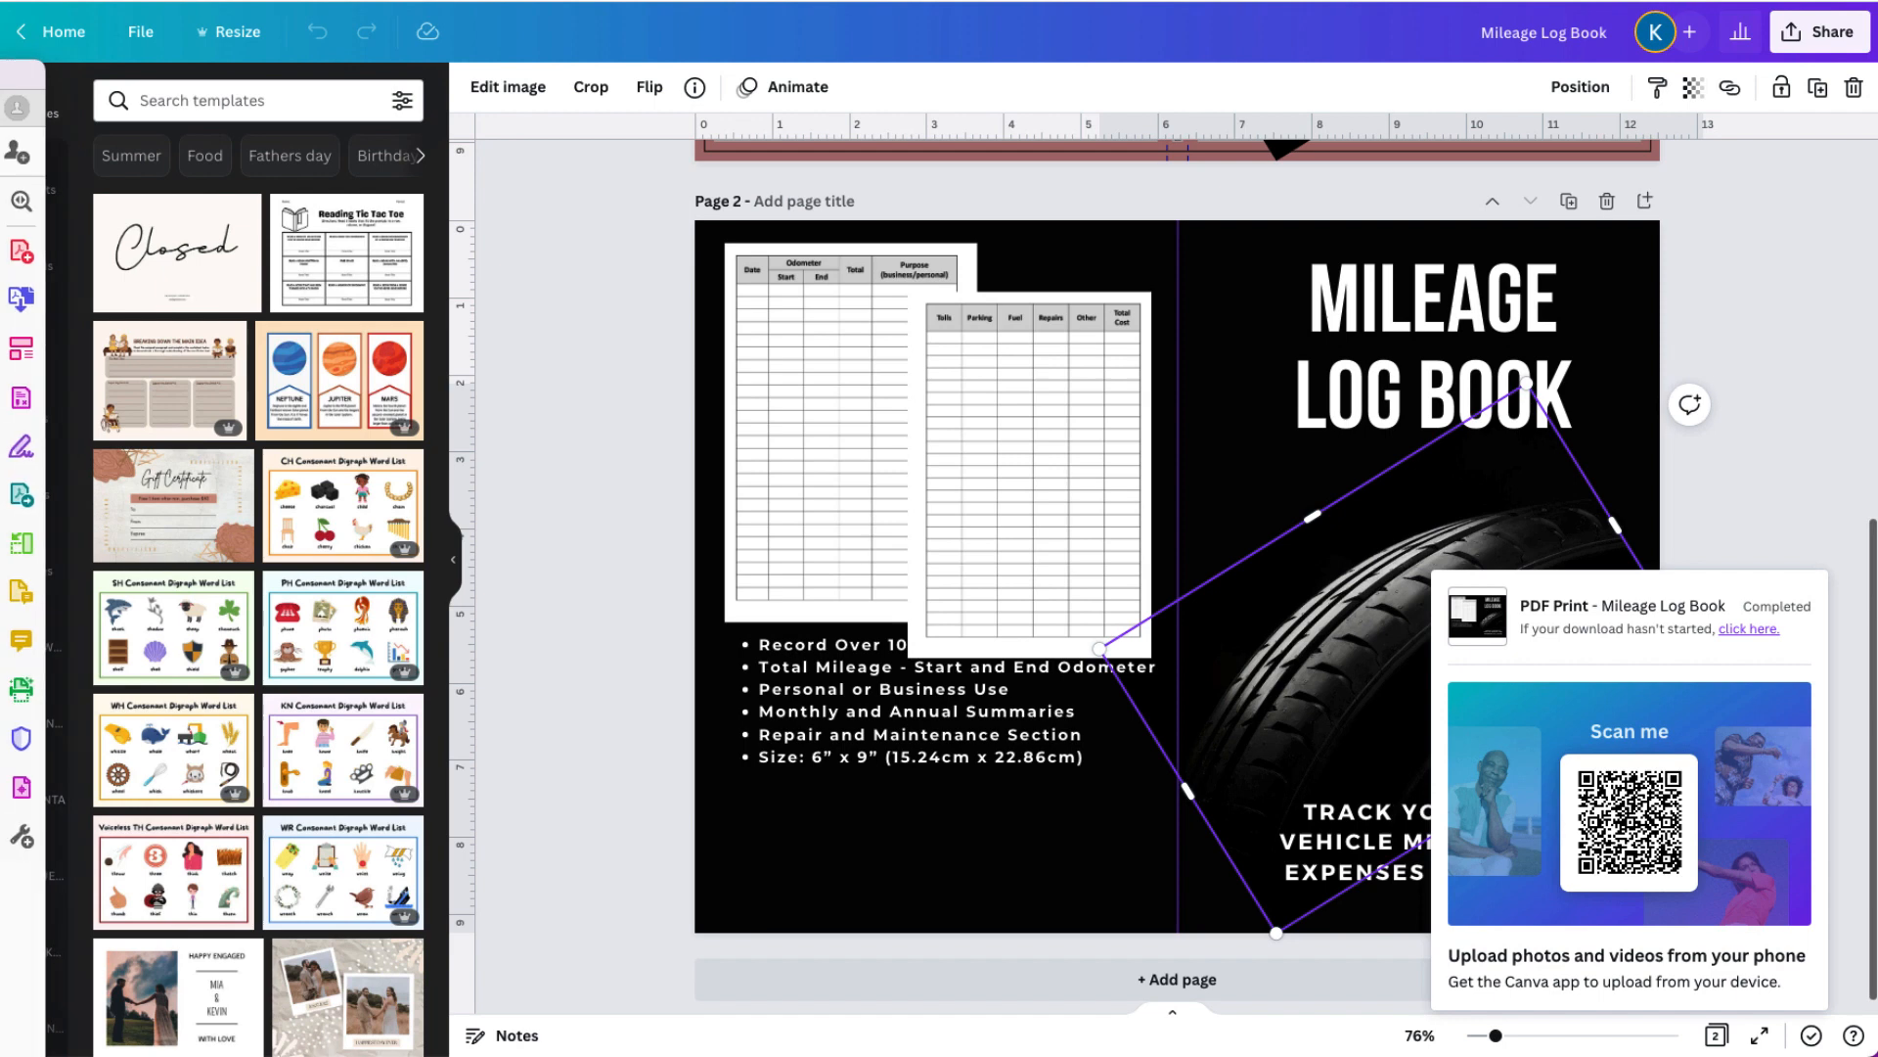
Open Mileage Log Book.pdf in Affinity Designer with estimated DPI and colour space, and examine its image layer.
{"action": "left_click_drag", "start_coordinate": [0, 51], "coordinate": [1029, 15]}
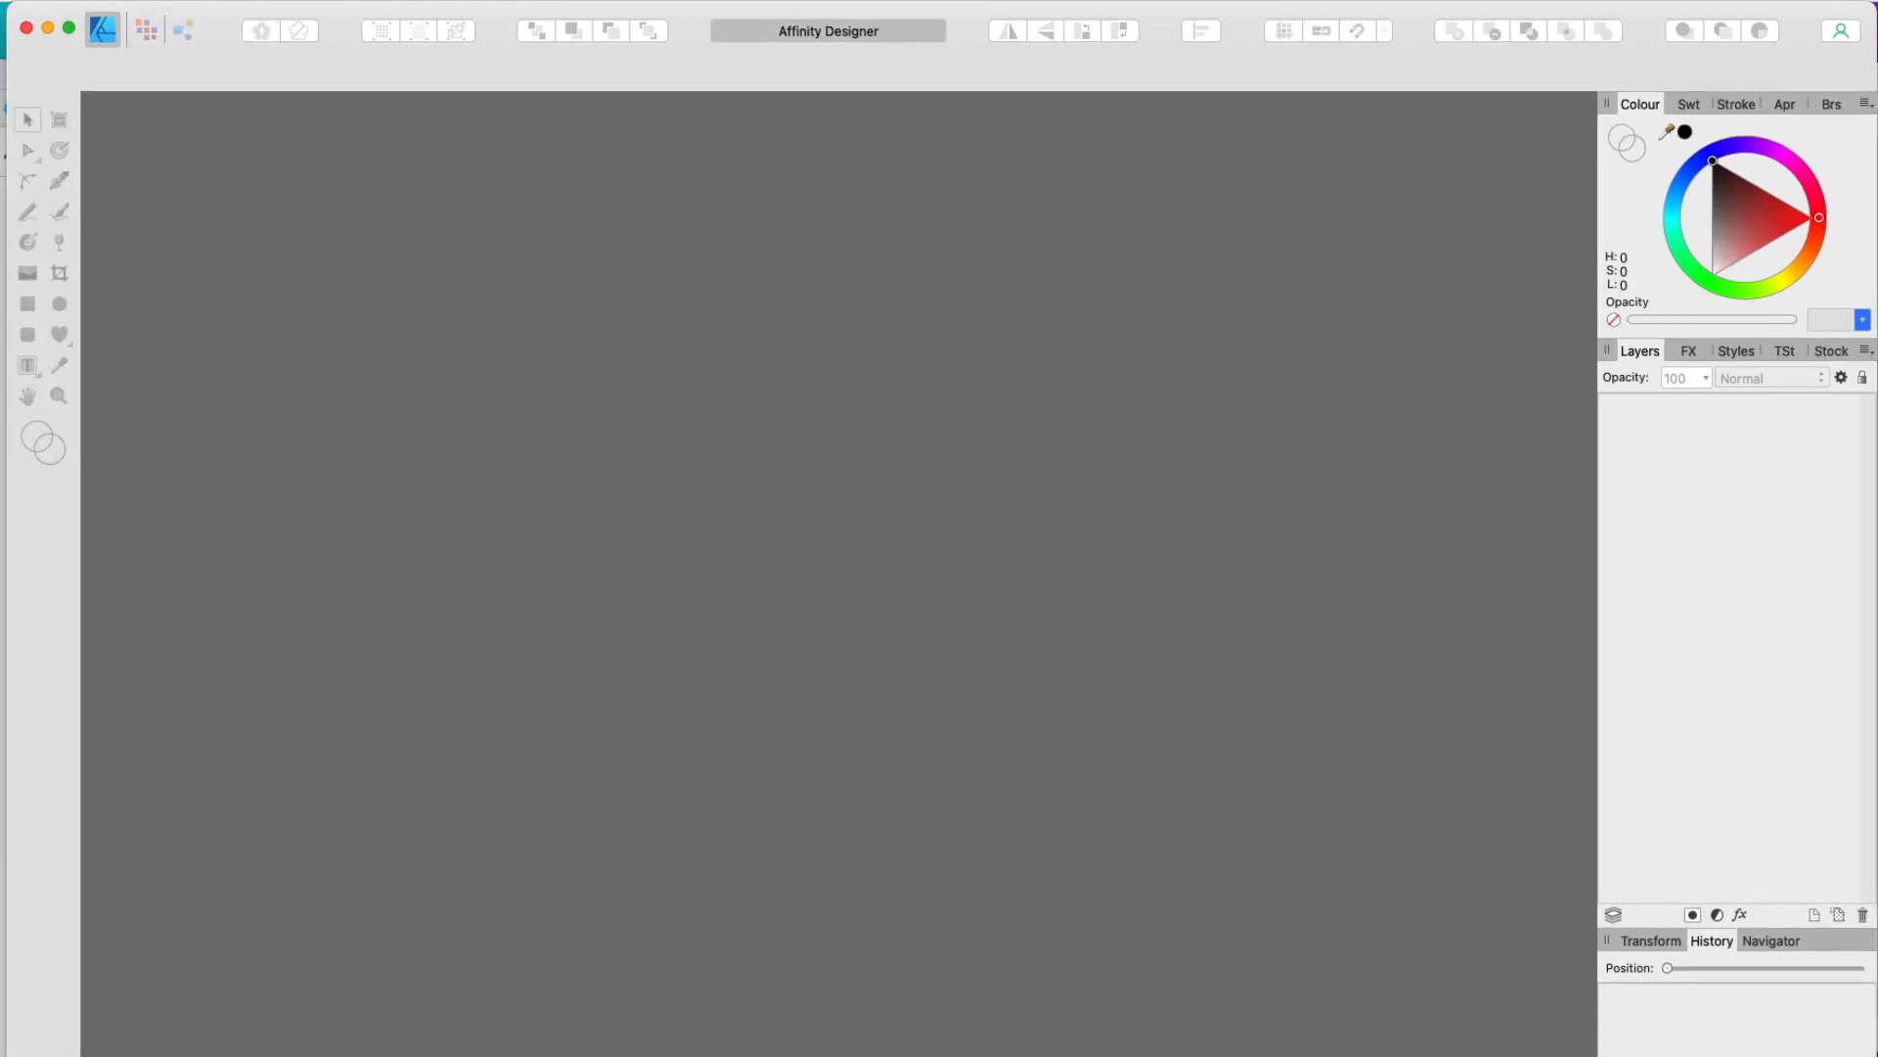
{"action": "key", "text": "super+n"}
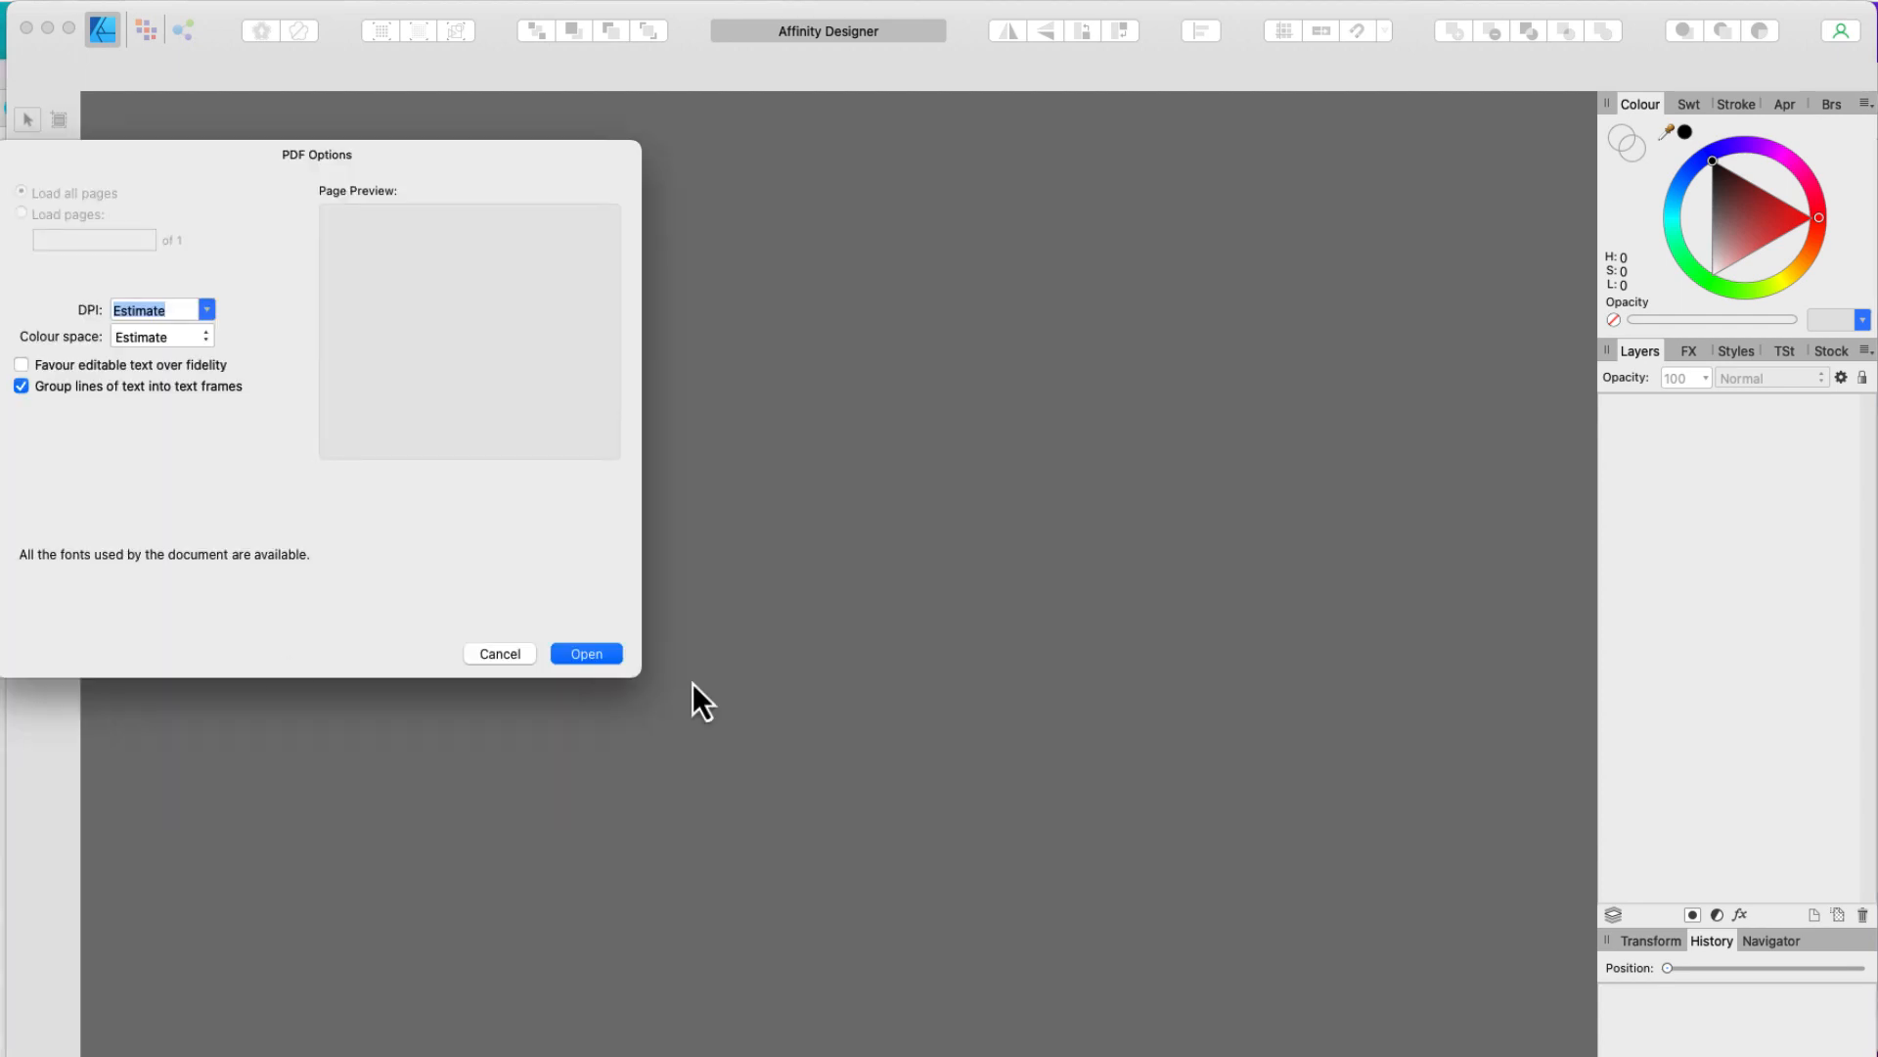
{"action": "left_click", "coordinate": [585, 653]}
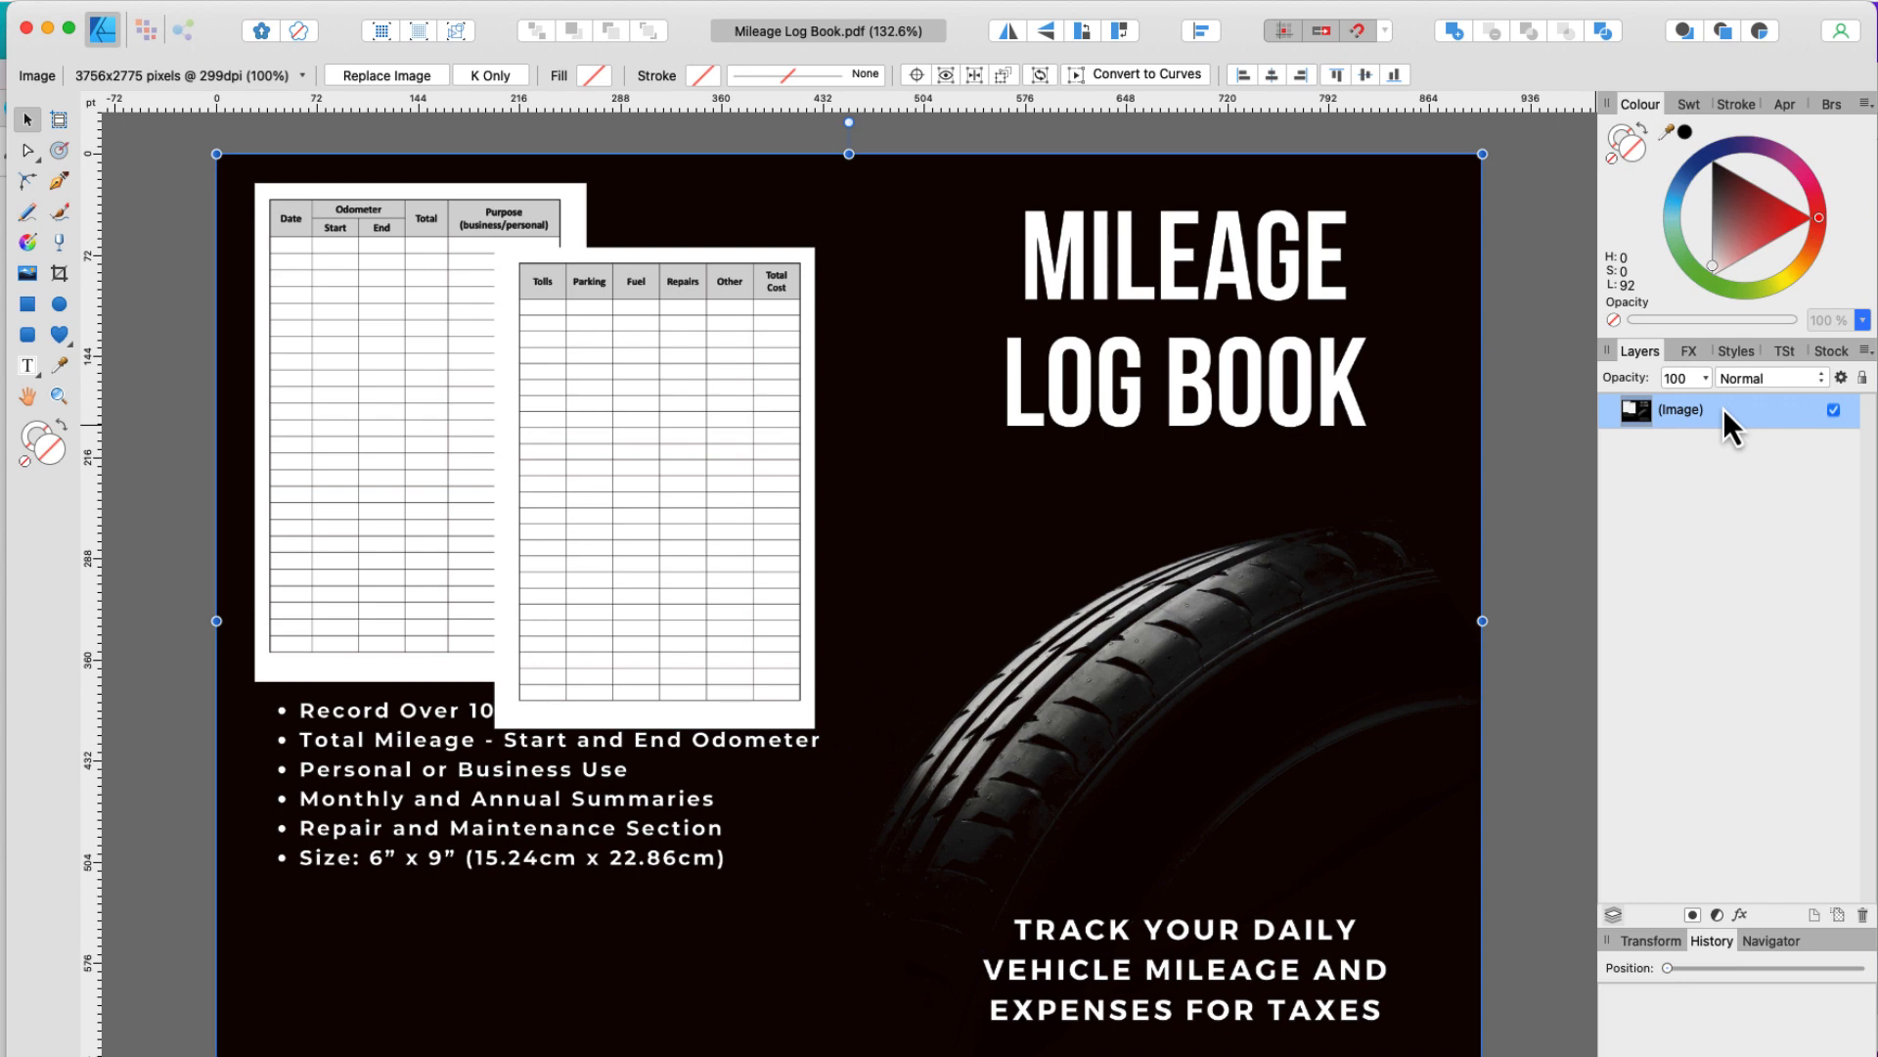
{"action": "left_click", "coordinate": [1641, 413]}
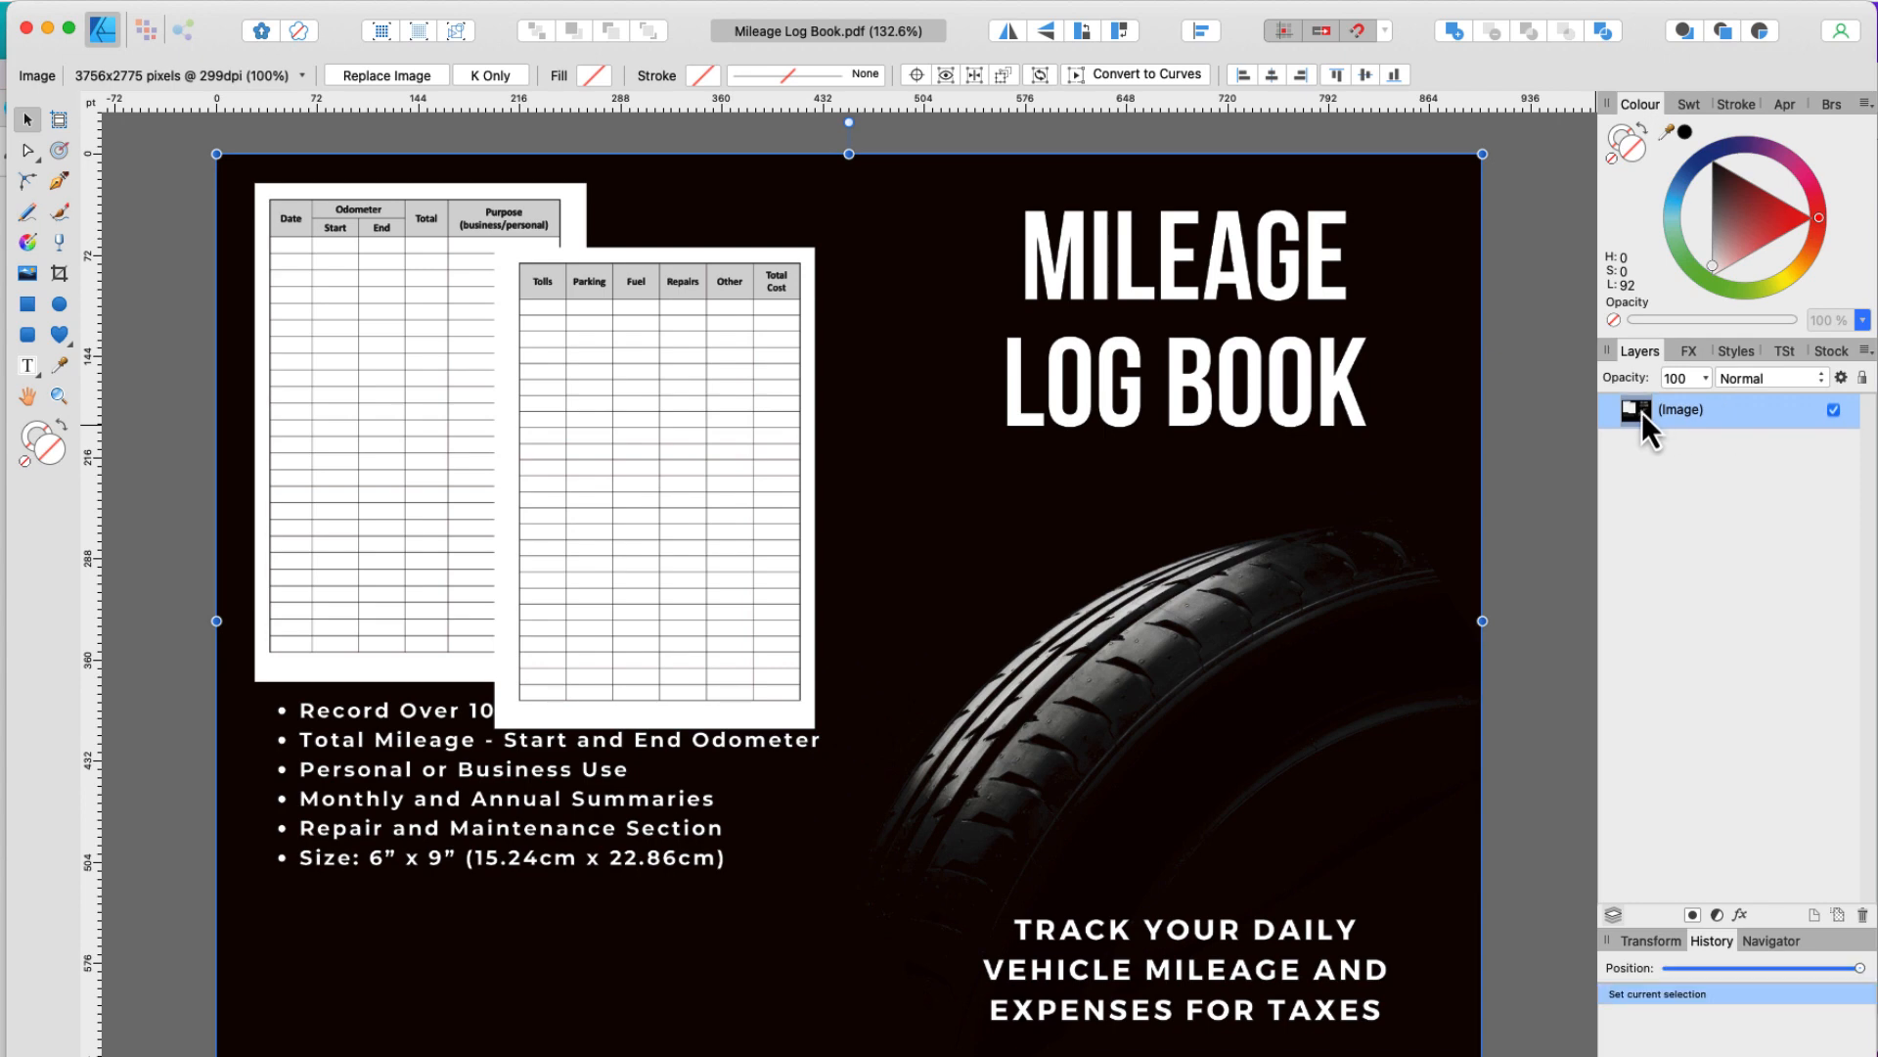
{"action": "double_click", "coordinate": [1642, 413]}
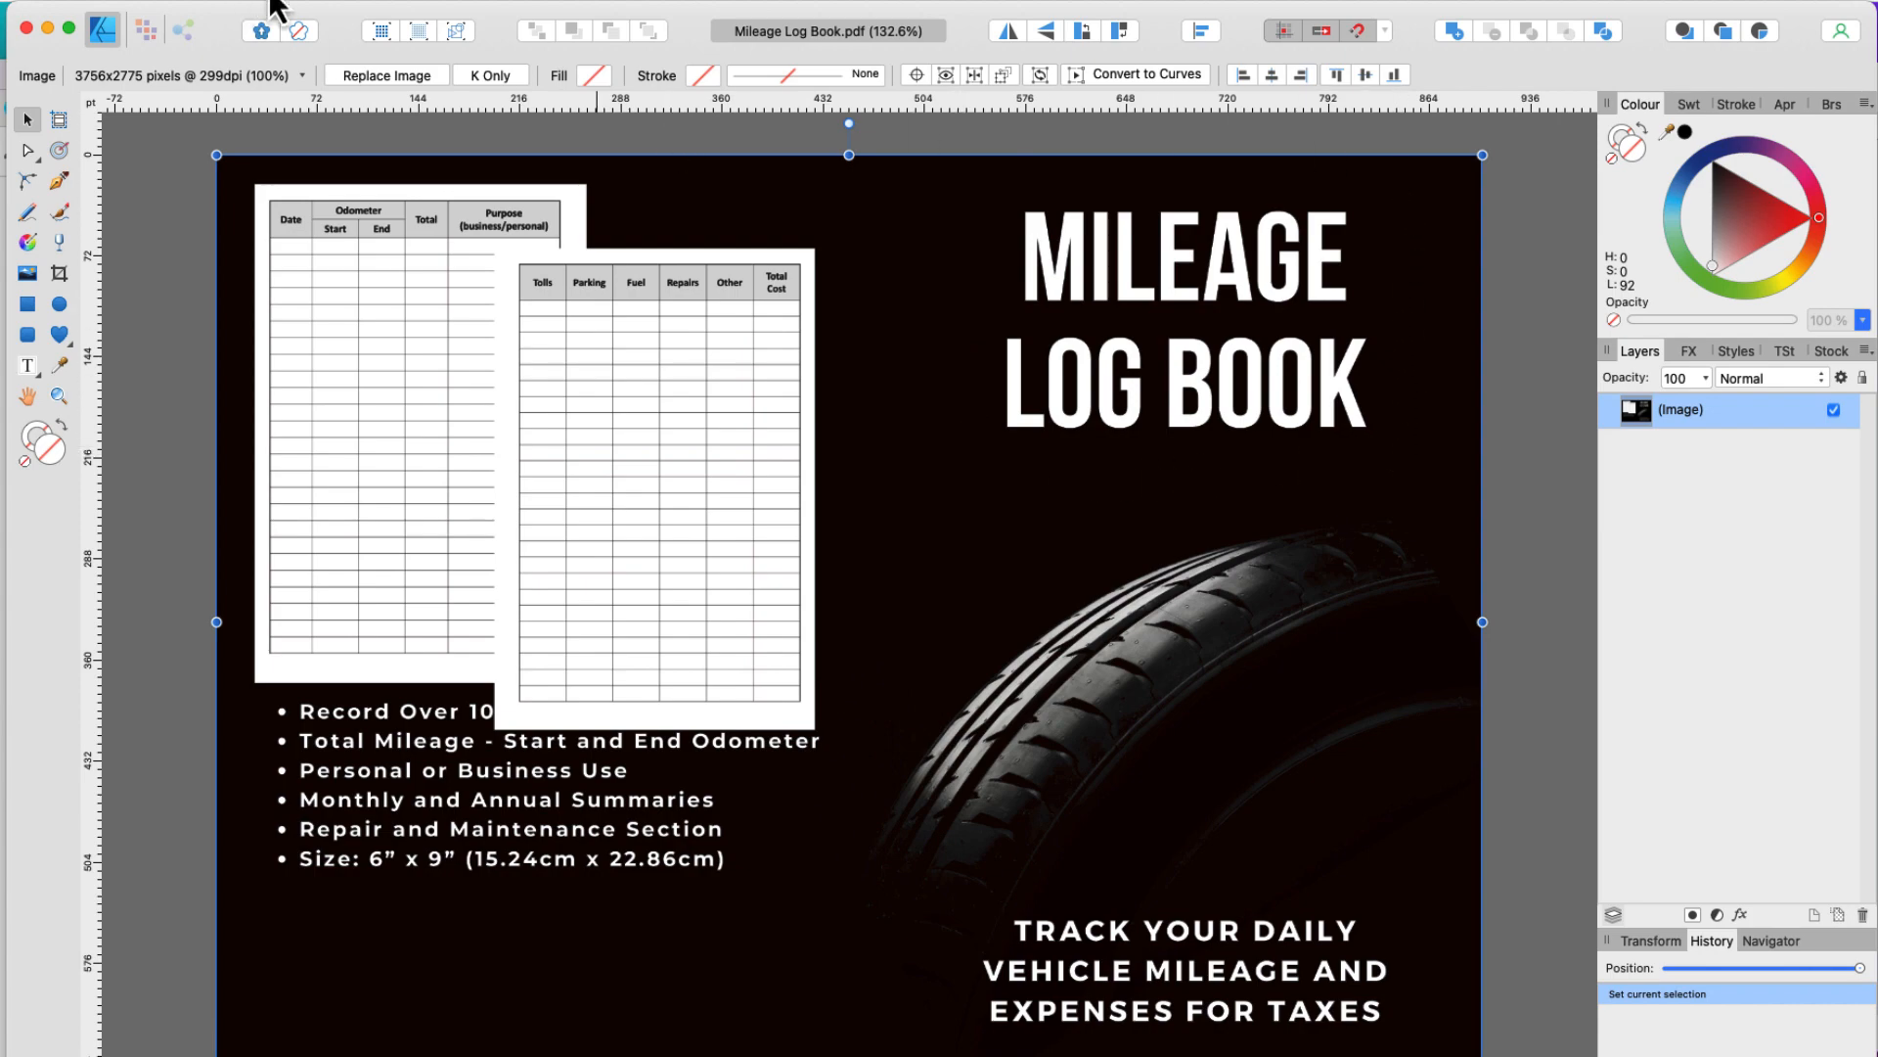
Switch back to Canva, import logic_puzzle.pdf from the Downloads folder into the projects, and open the imported design.
{"action": "left_click_drag", "start_coordinate": [430, 14], "coordinate": [0, 30]}
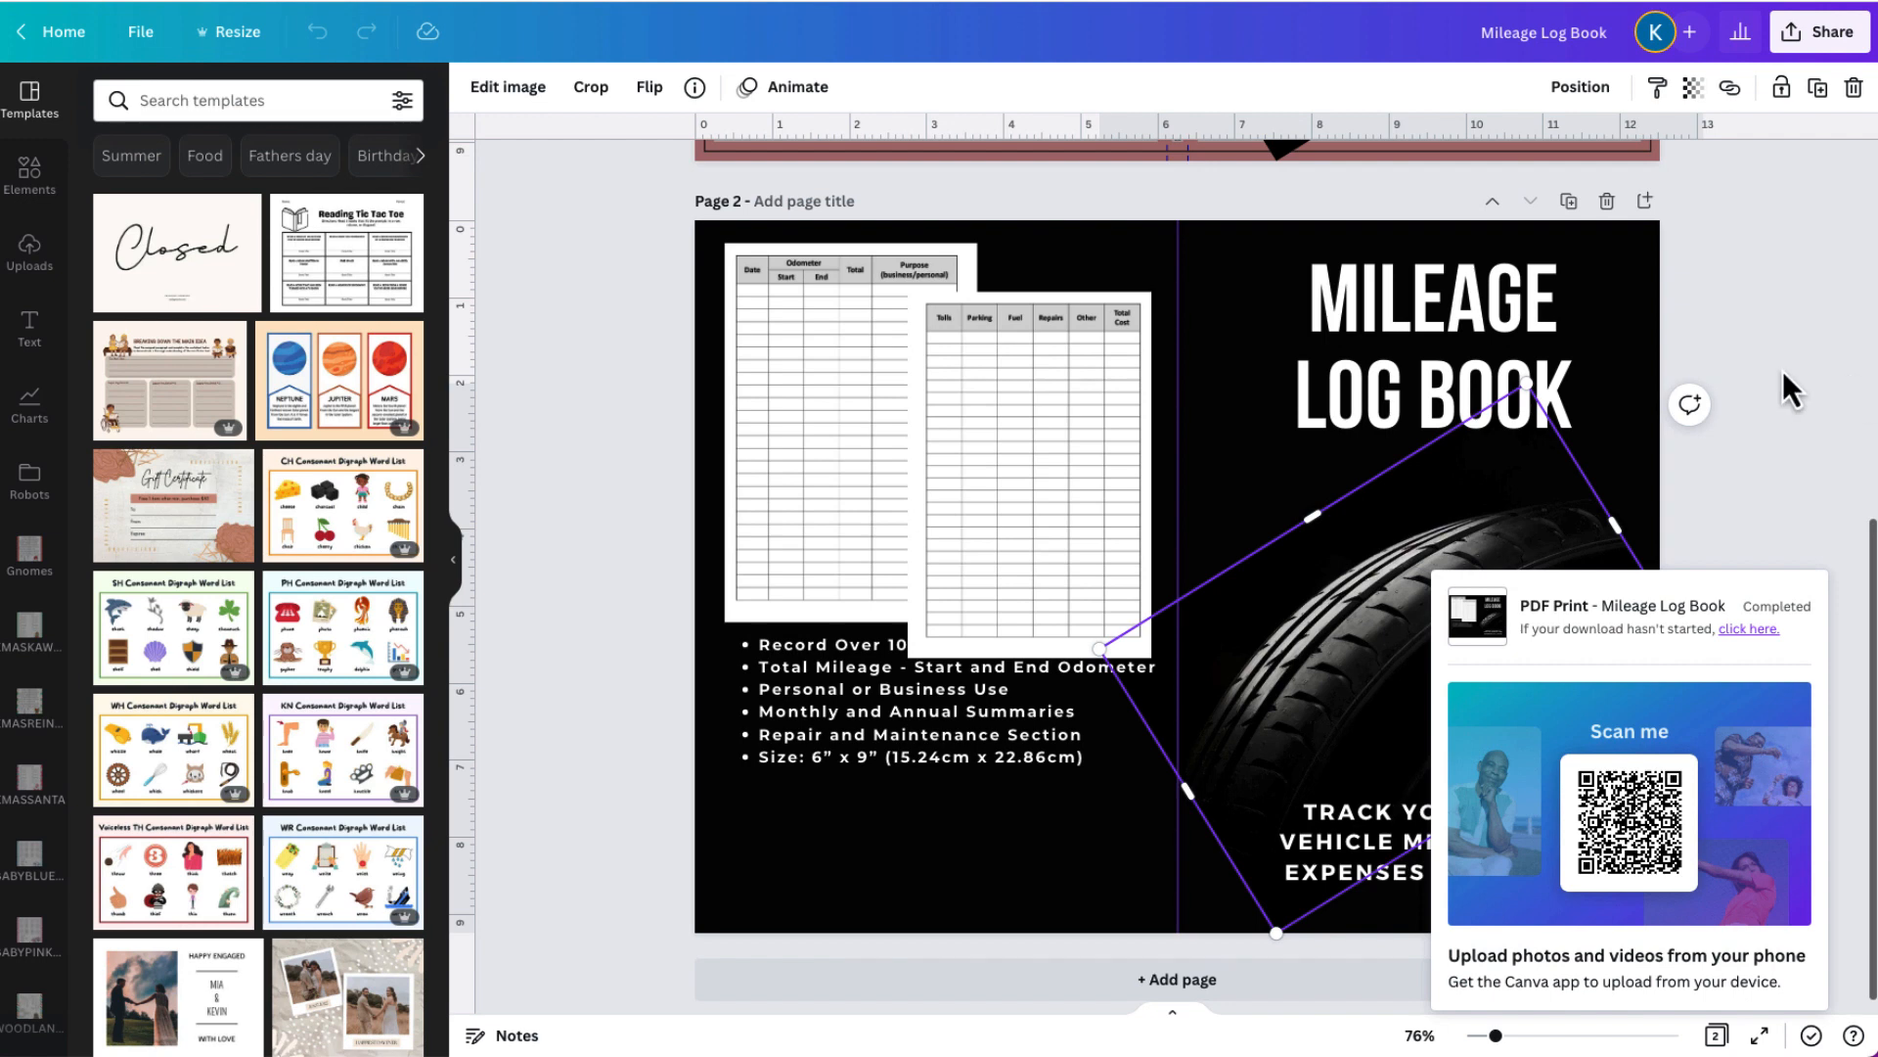
{"action": "left_click", "coordinate": [1710, 355]}
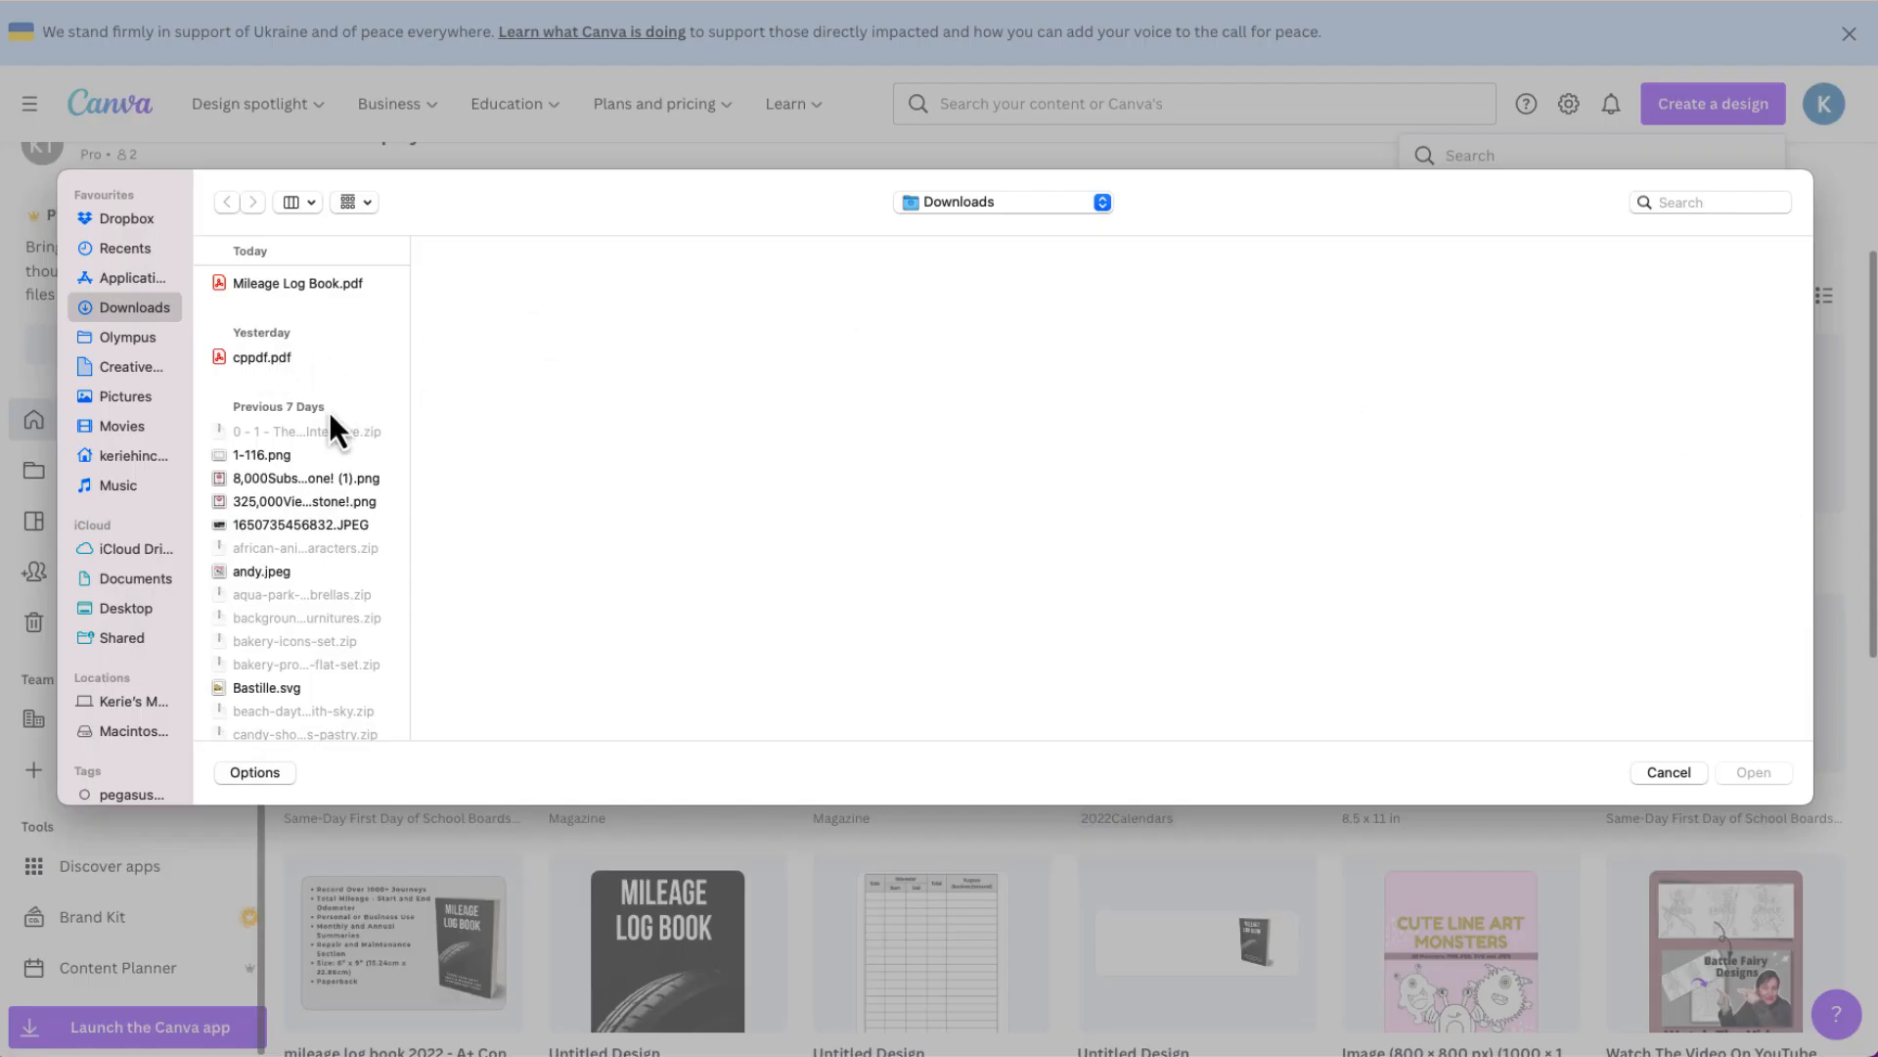
{"action": "scroll", "coordinate": [329, 412], "scroll_direction": "down", "scroll_amount": 3}
{"action": "scroll", "coordinate": [329, 413], "scroll_direction": "down", "scroll_amount": 15}
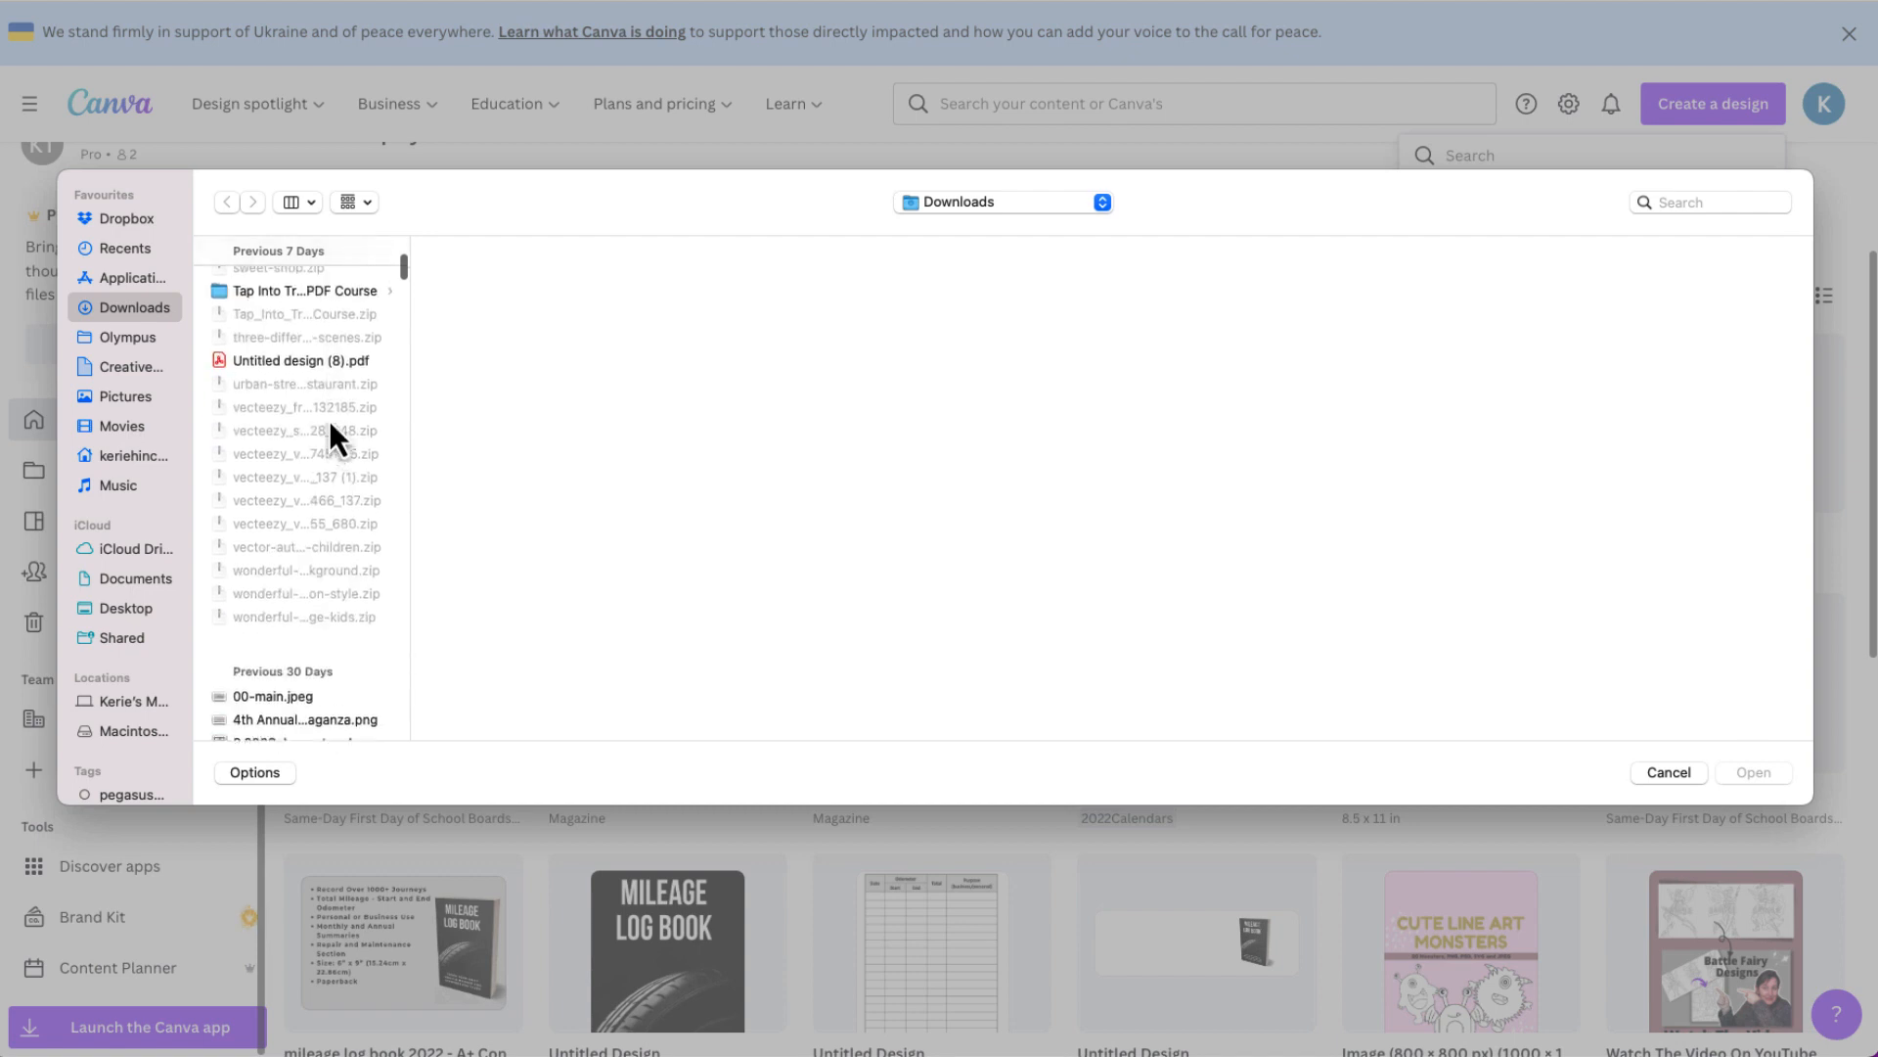
{"action": "scroll", "coordinate": [329, 431], "scroll_direction": "down", "scroll_amount": 20}
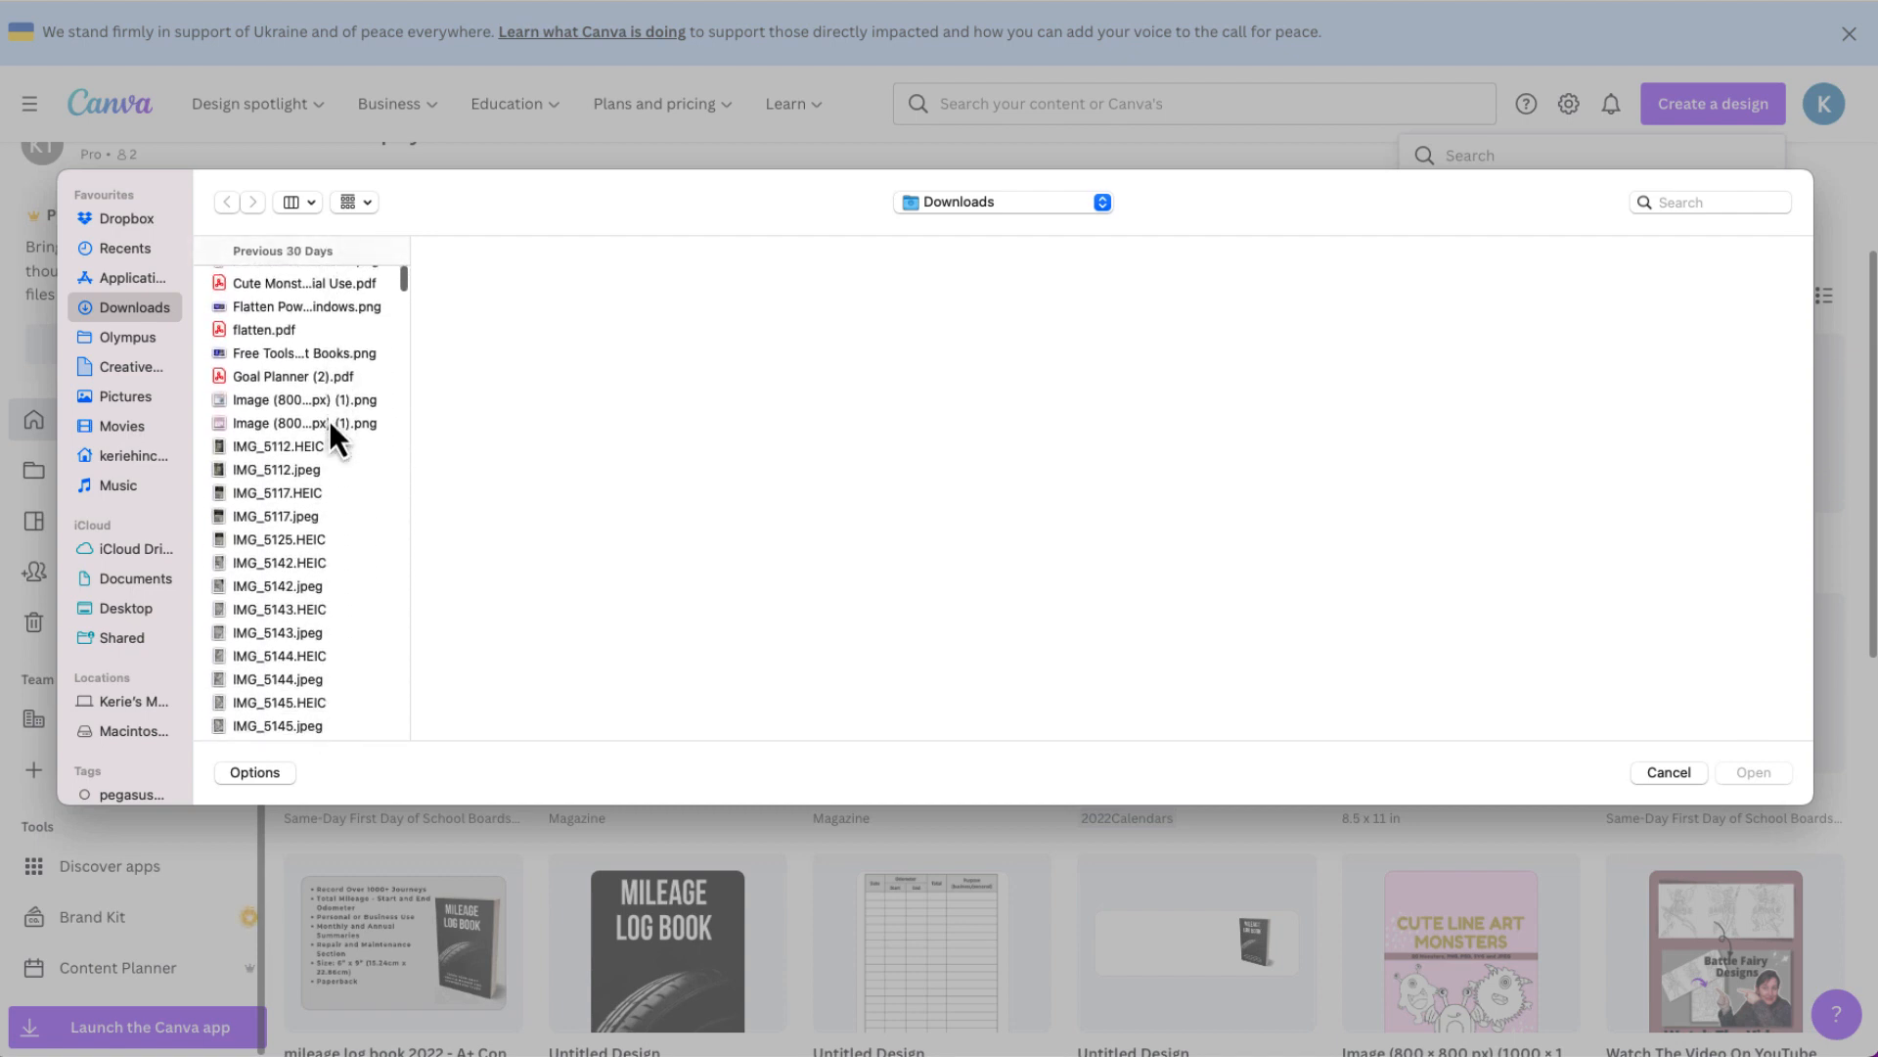
{"action": "scroll", "coordinate": [330, 427], "scroll_direction": "down", "scroll_amount": 20}
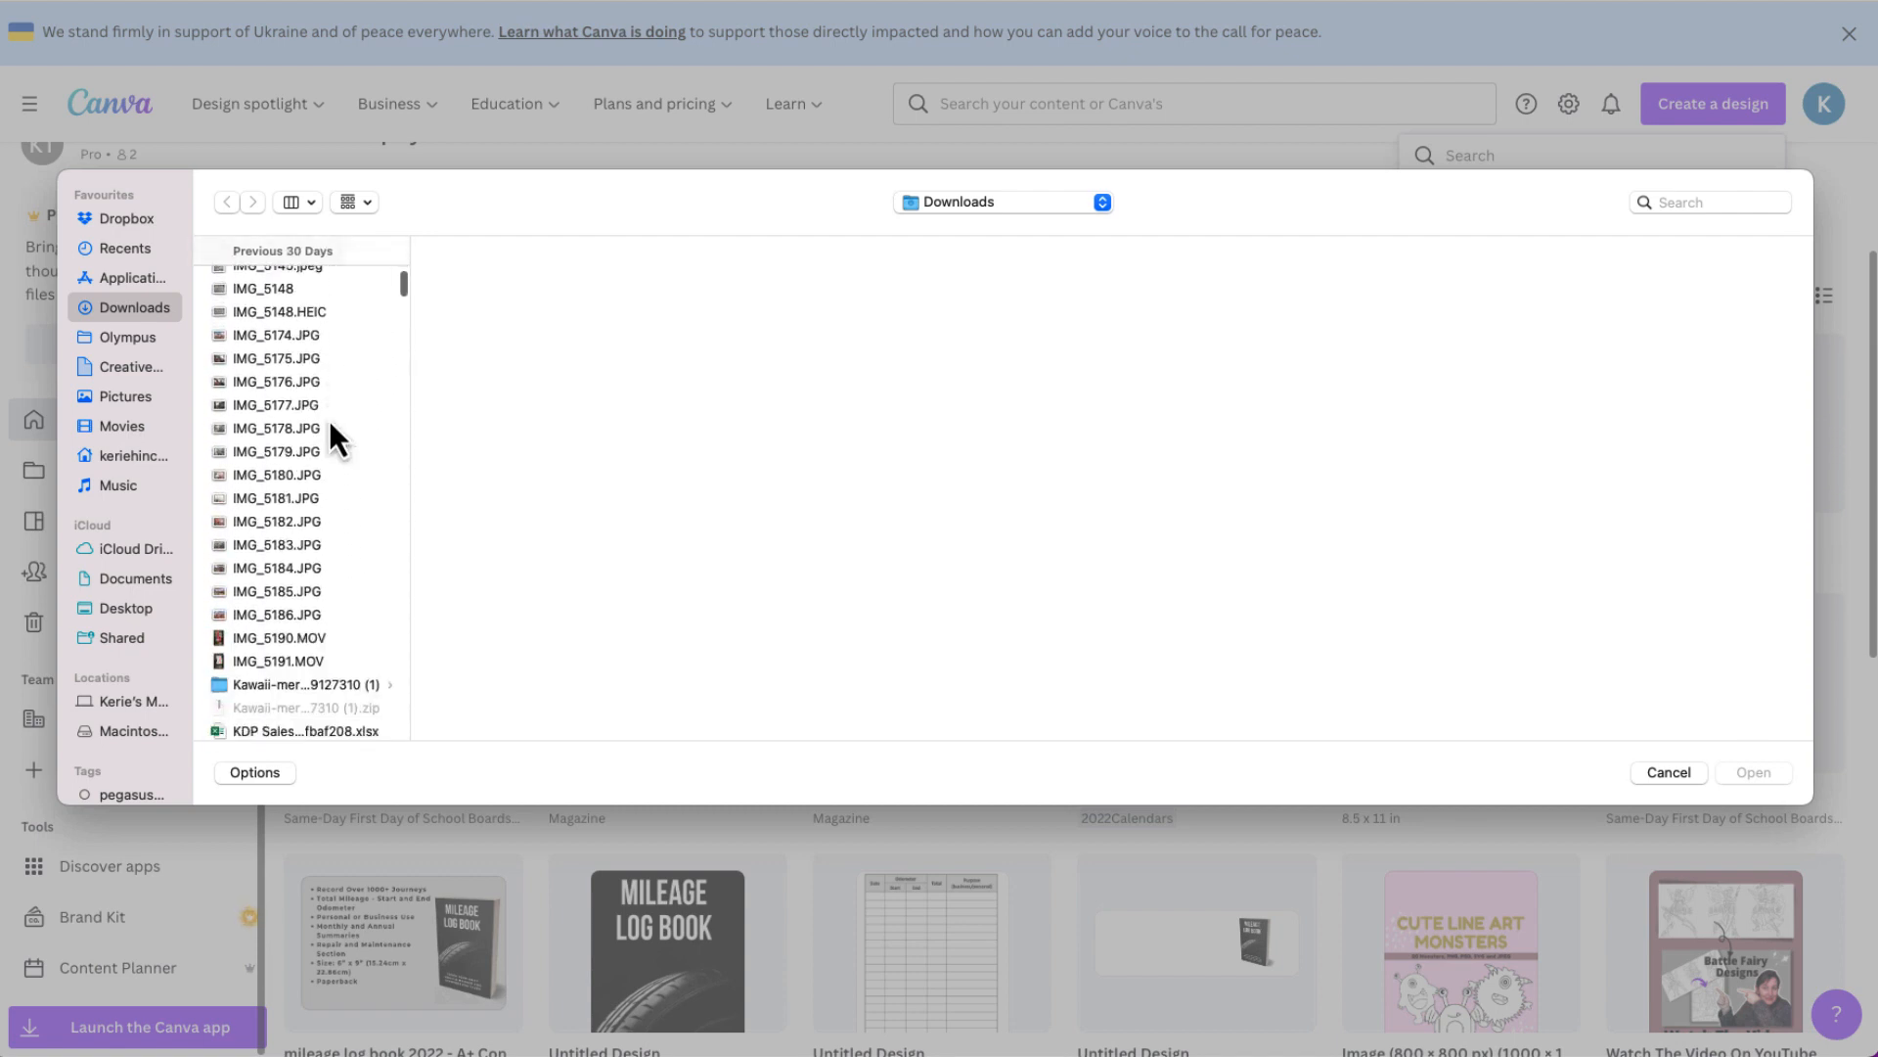
{"action": "scroll", "coordinate": [329, 425], "scroll_direction": "down", "scroll_amount": 4}
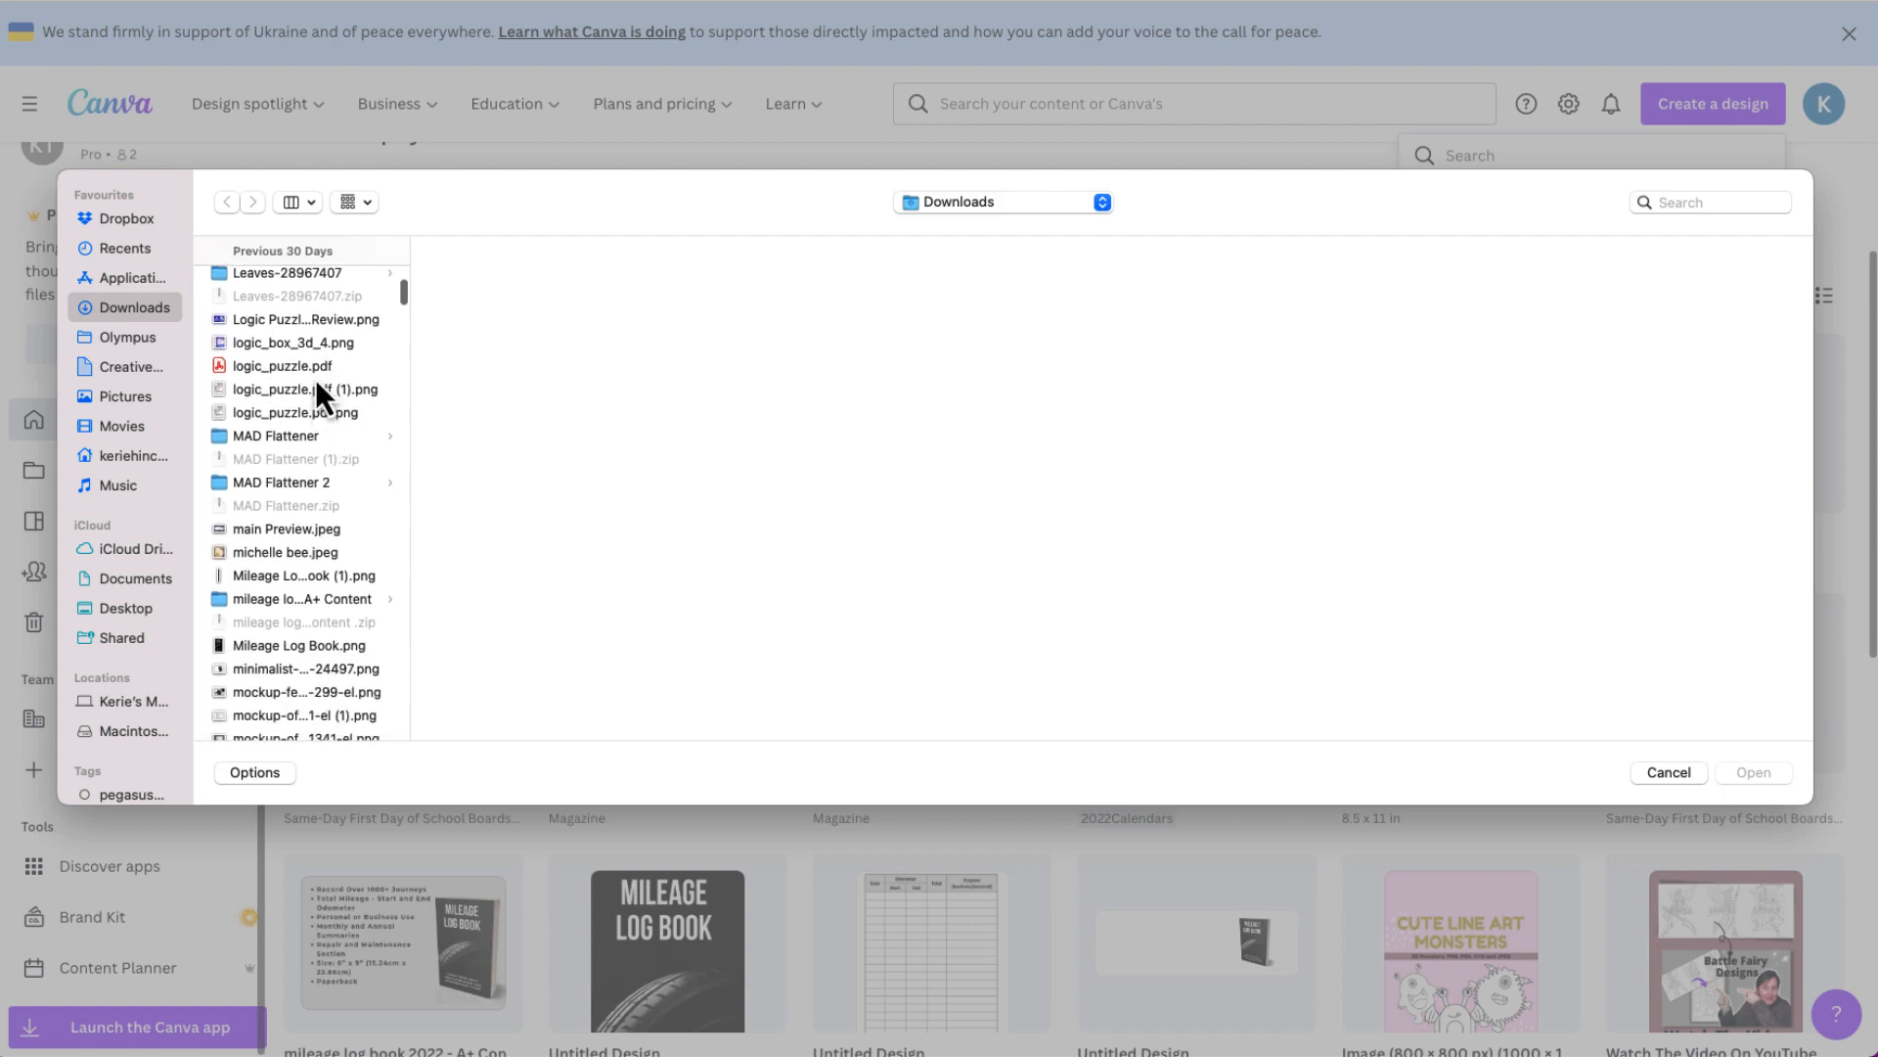
{"action": "left_click", "coordinate": [314, 368]}
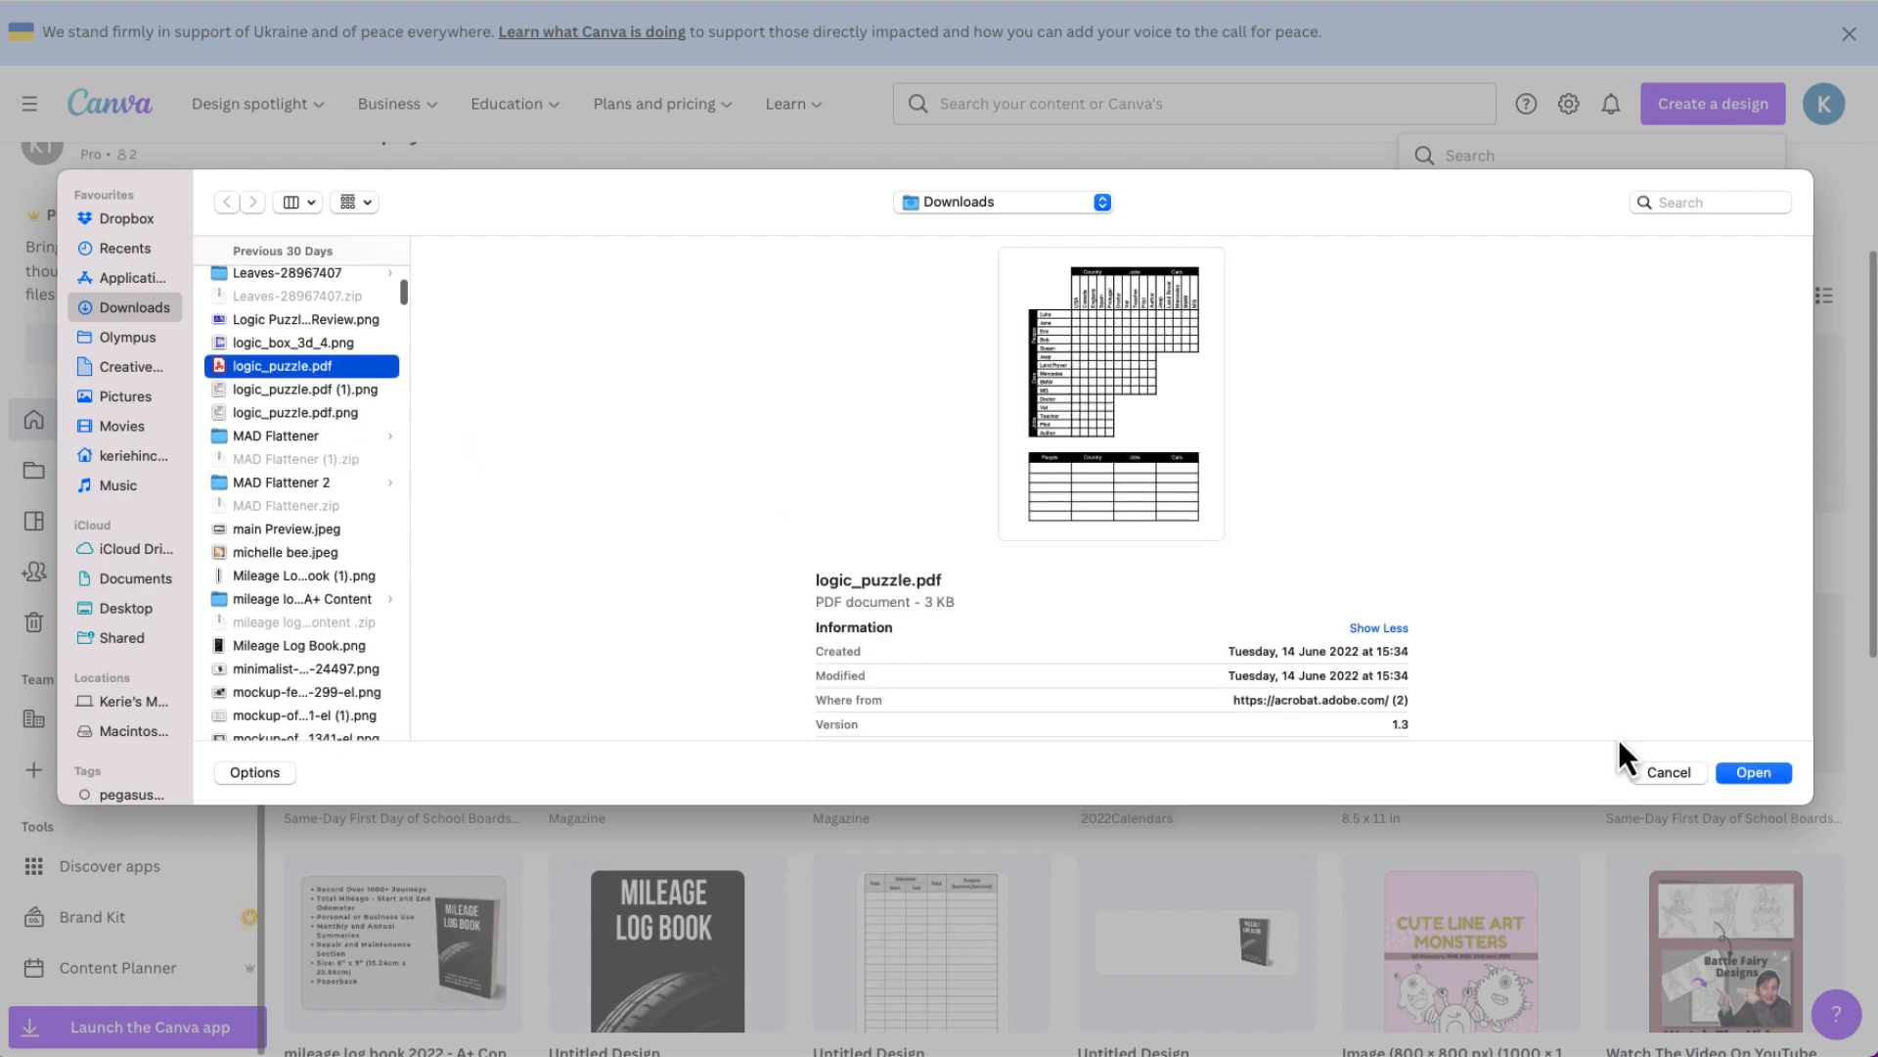
{"action": "left_click", "coordinate": [1757, 775]}
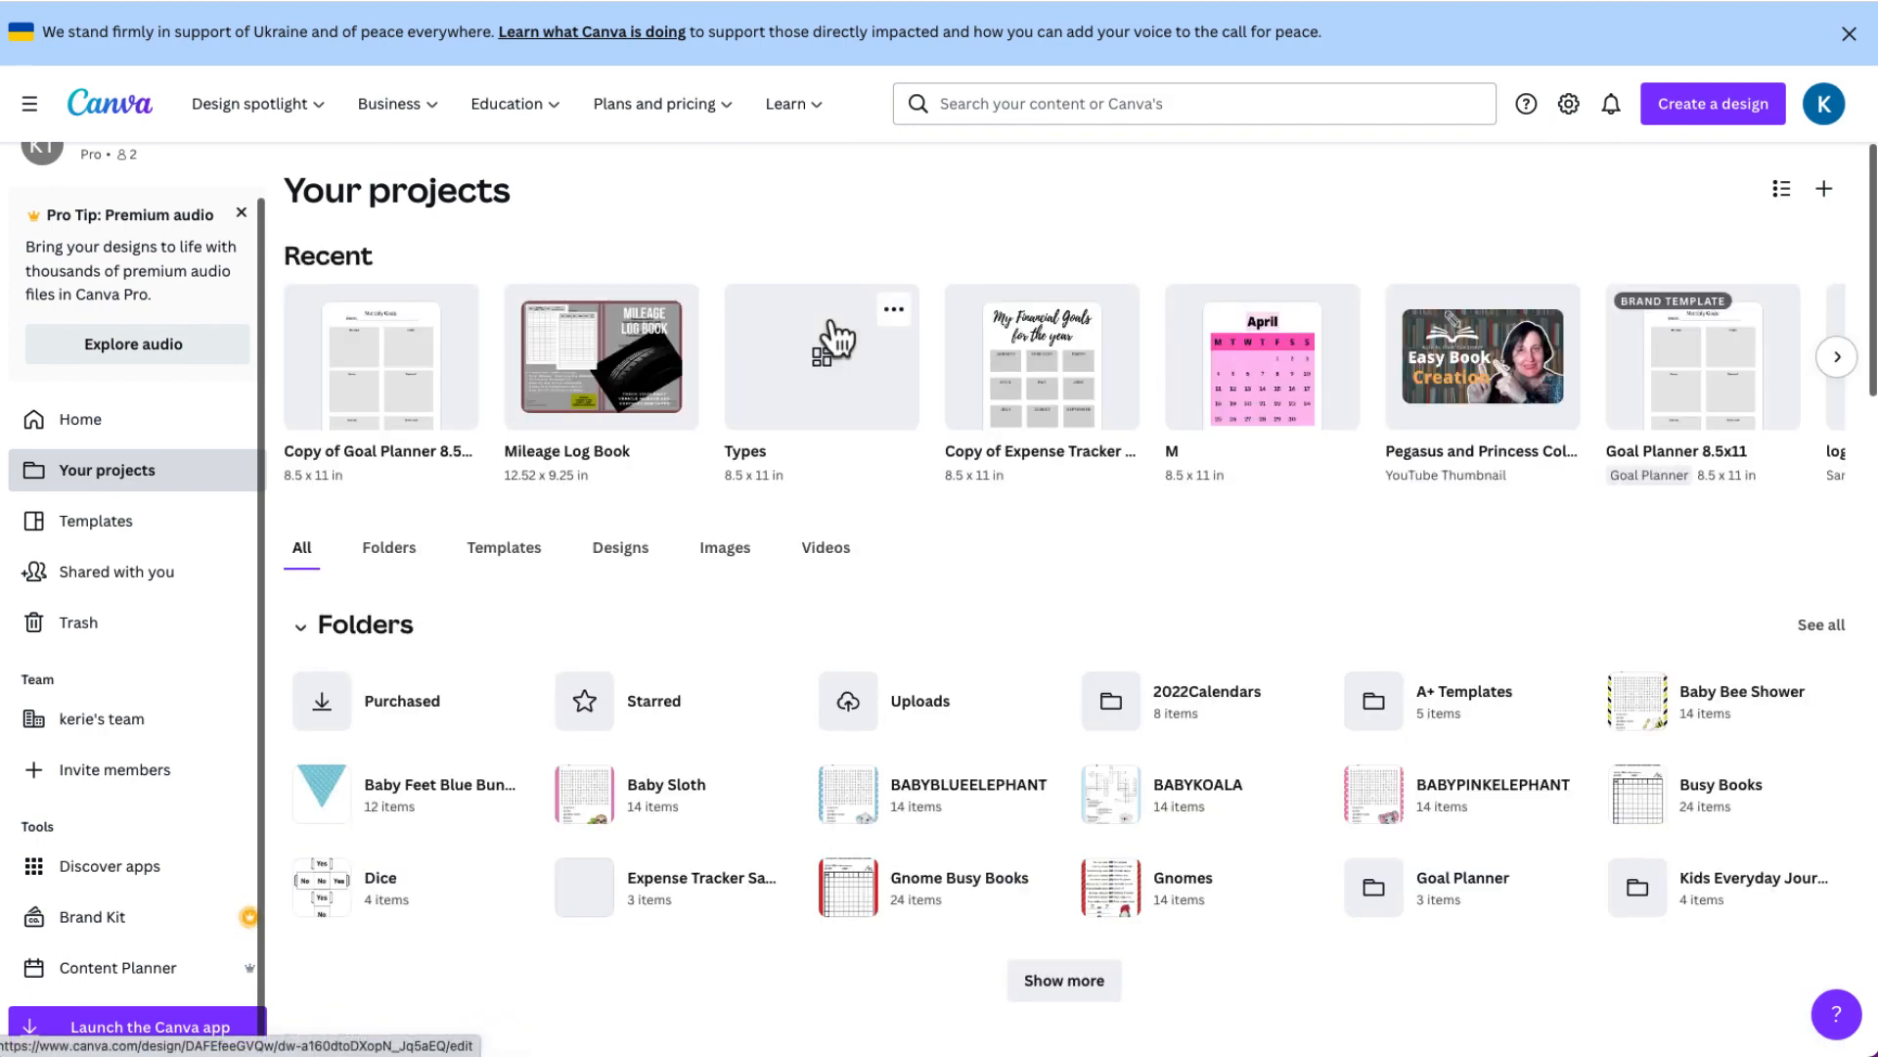
{"action": "scroll", "coordinate": [837, 337], "scroll_direction": "down", "scroll_amount": 5}
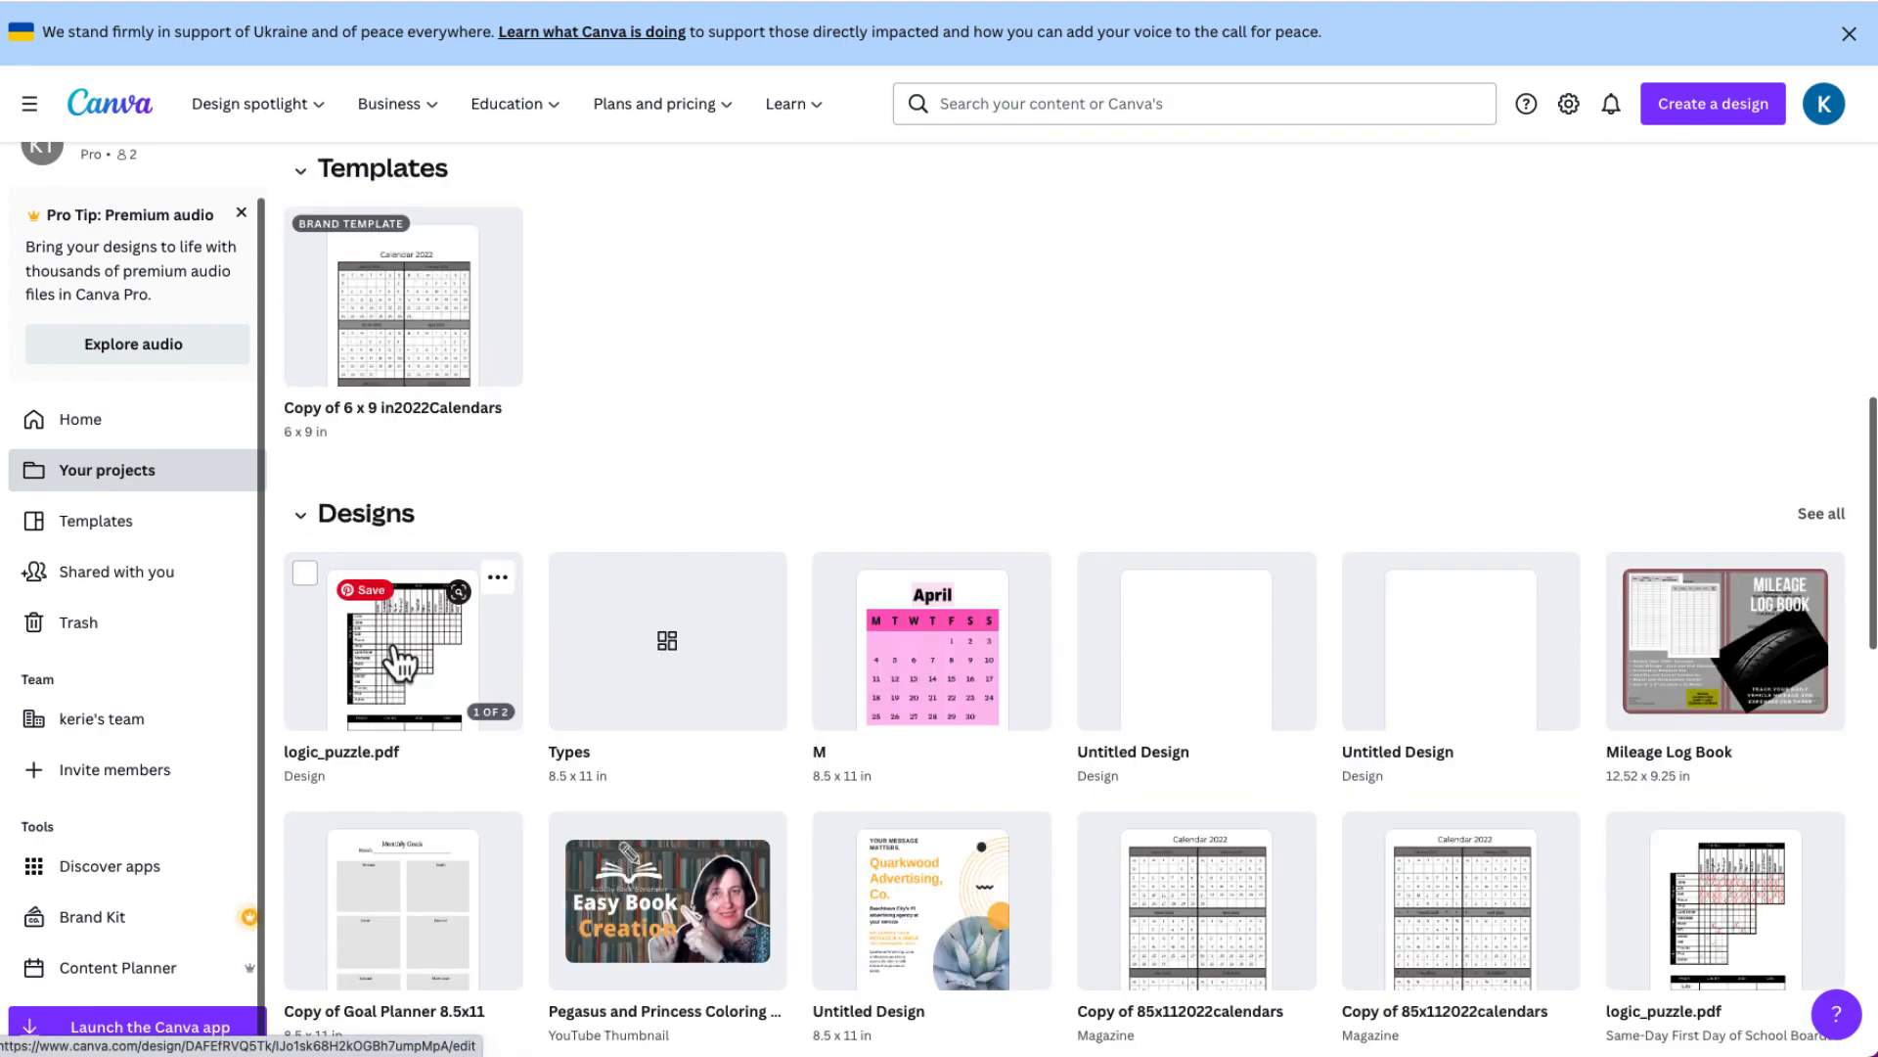
{"action": "left_click", "coordinate": [398, 658]}
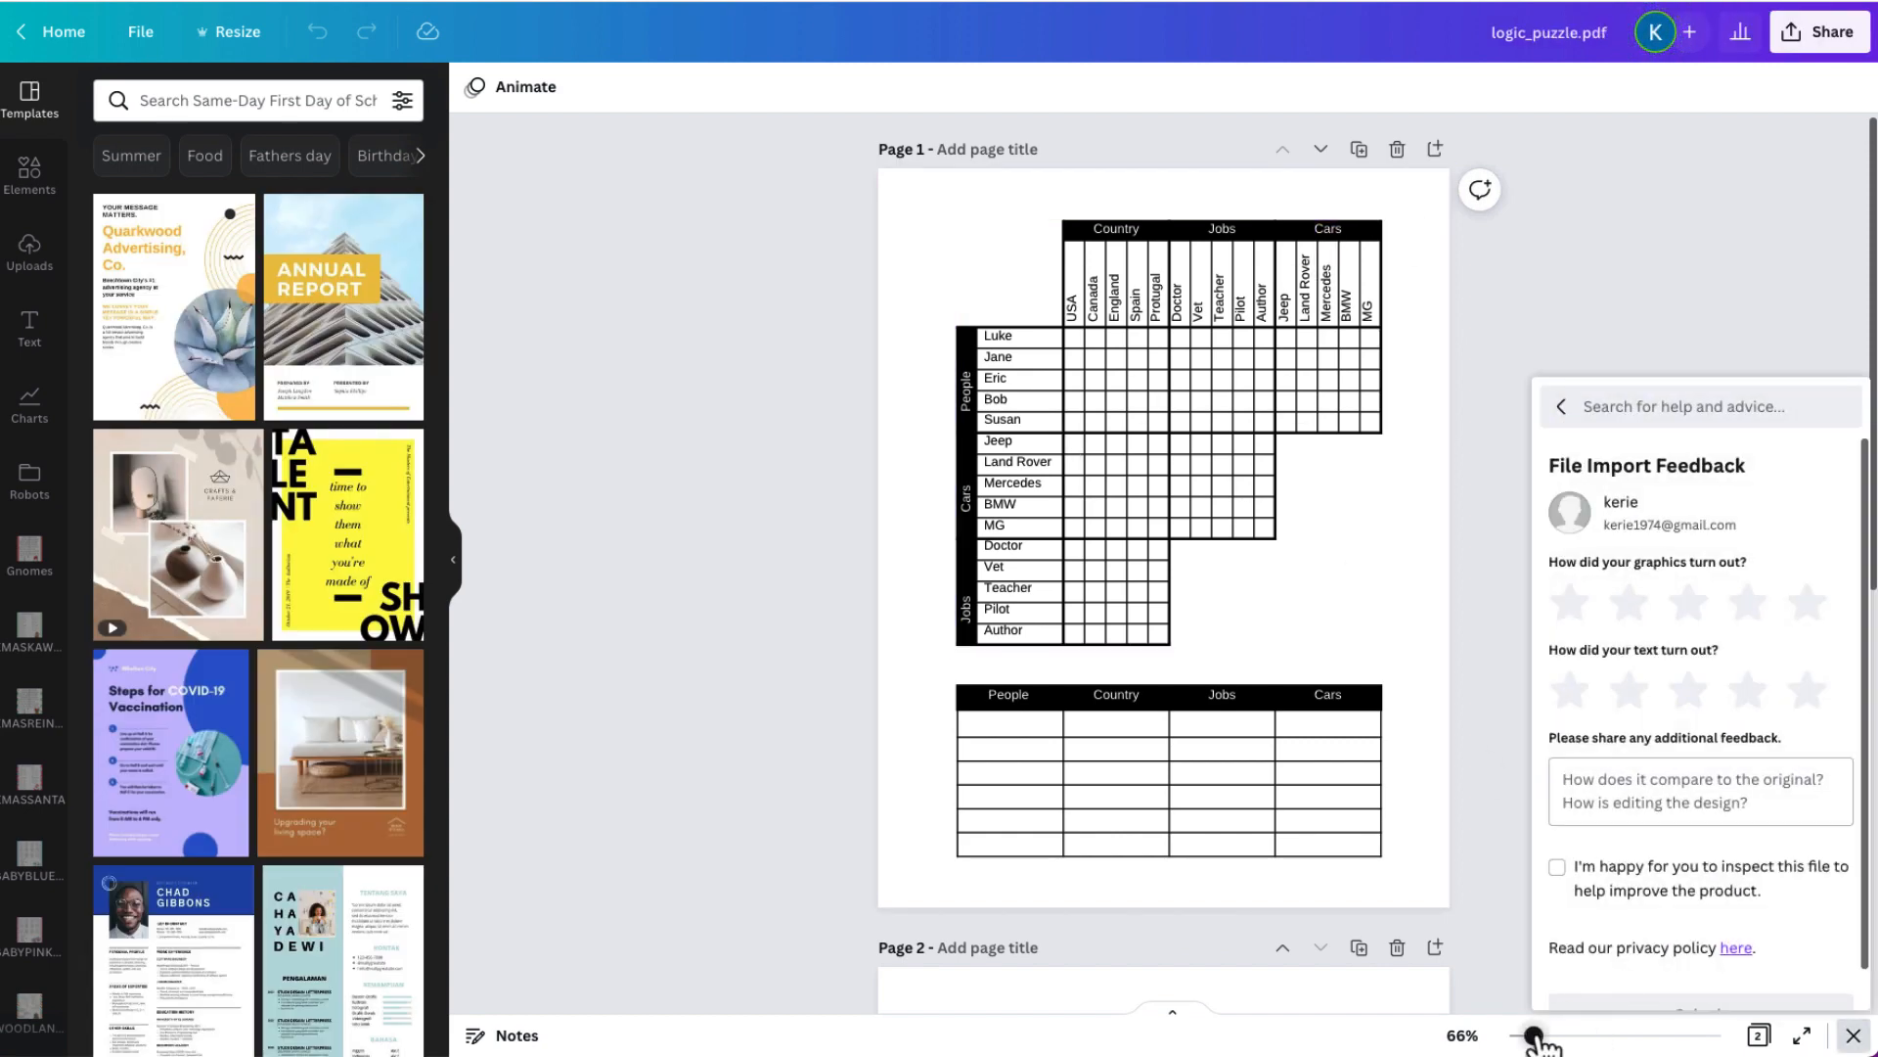
Correct the misspelled country label "Protugal" to "Portugal" in the column headings of the puzzle grid on page 1.
{"action": "left_click_drag", "start_coordinate": [1534, 1035], "coordinate": [1575, 1035]}
{"action": "scroll", "coordinate": [1243, 398], "scroll_direction": "up", "scroll_amount": 6}
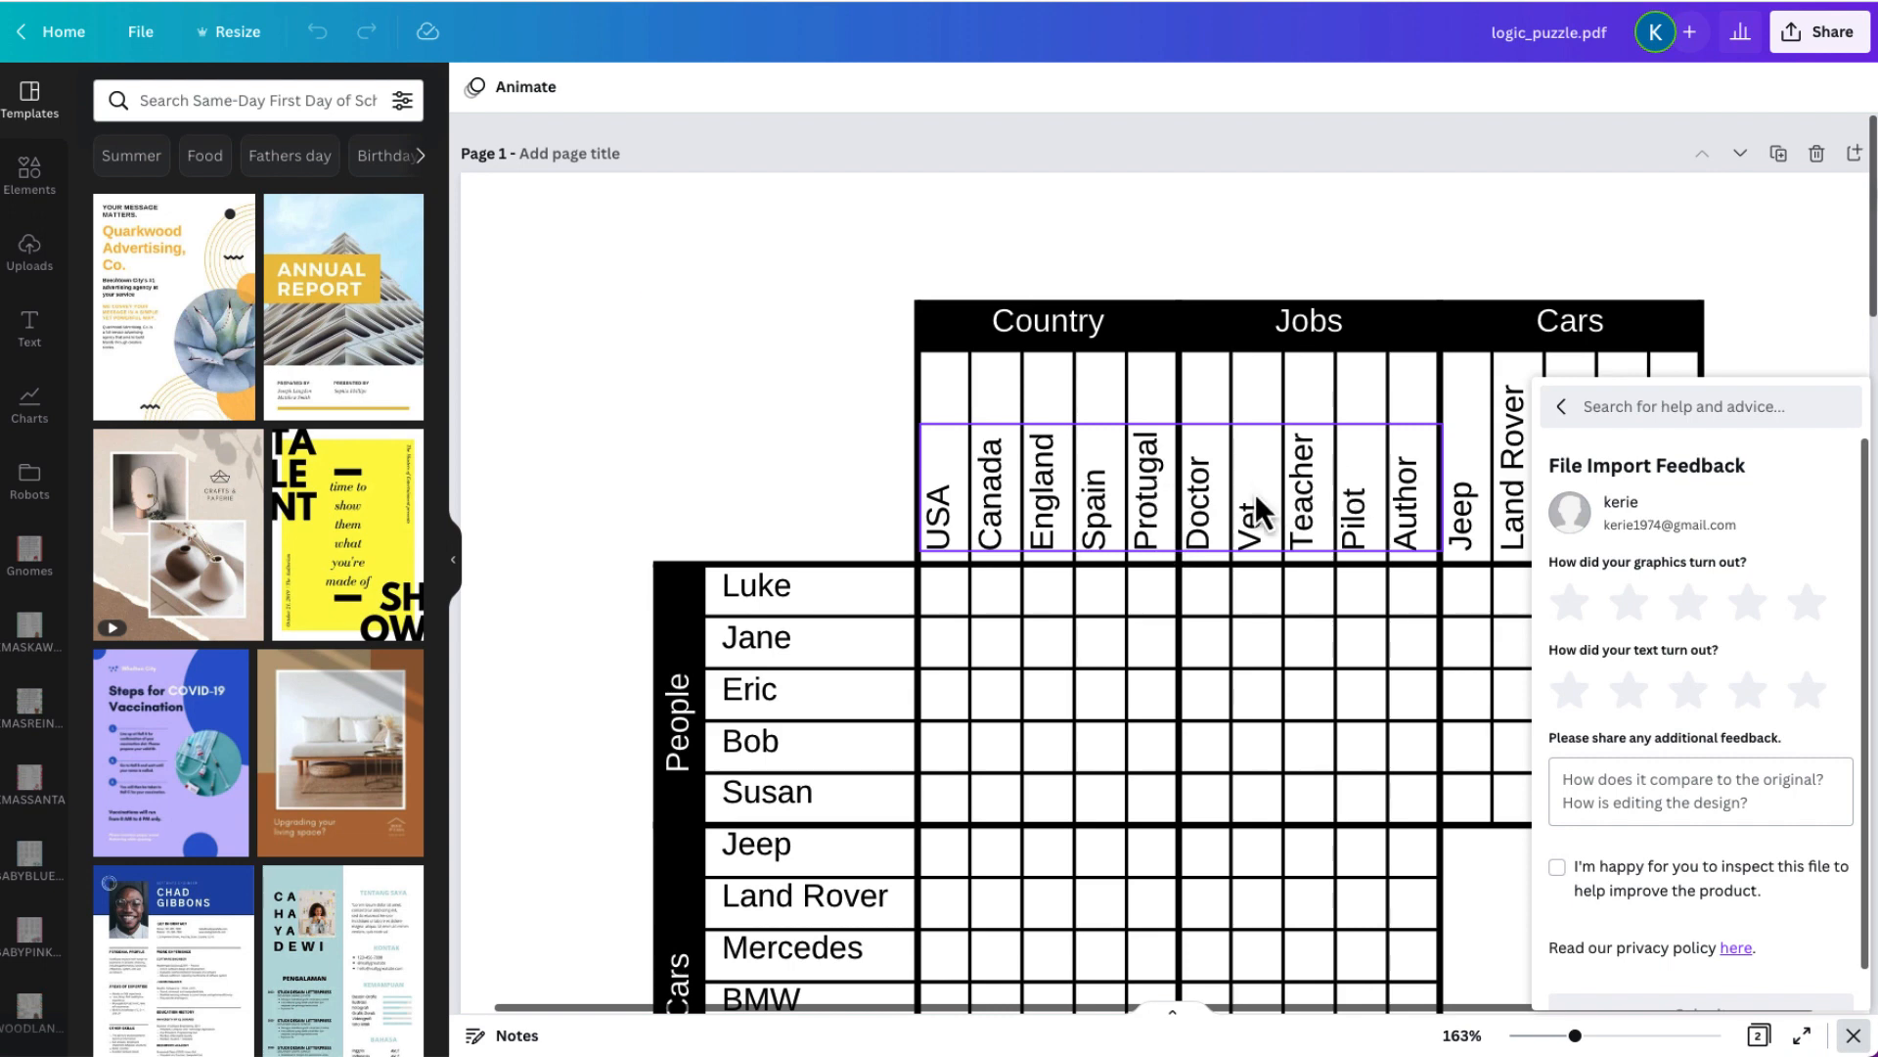
{"action": "double_click", "coordinate": [1150, 509]}
{"action": "left_click", "coordinate": [1147, 518]}
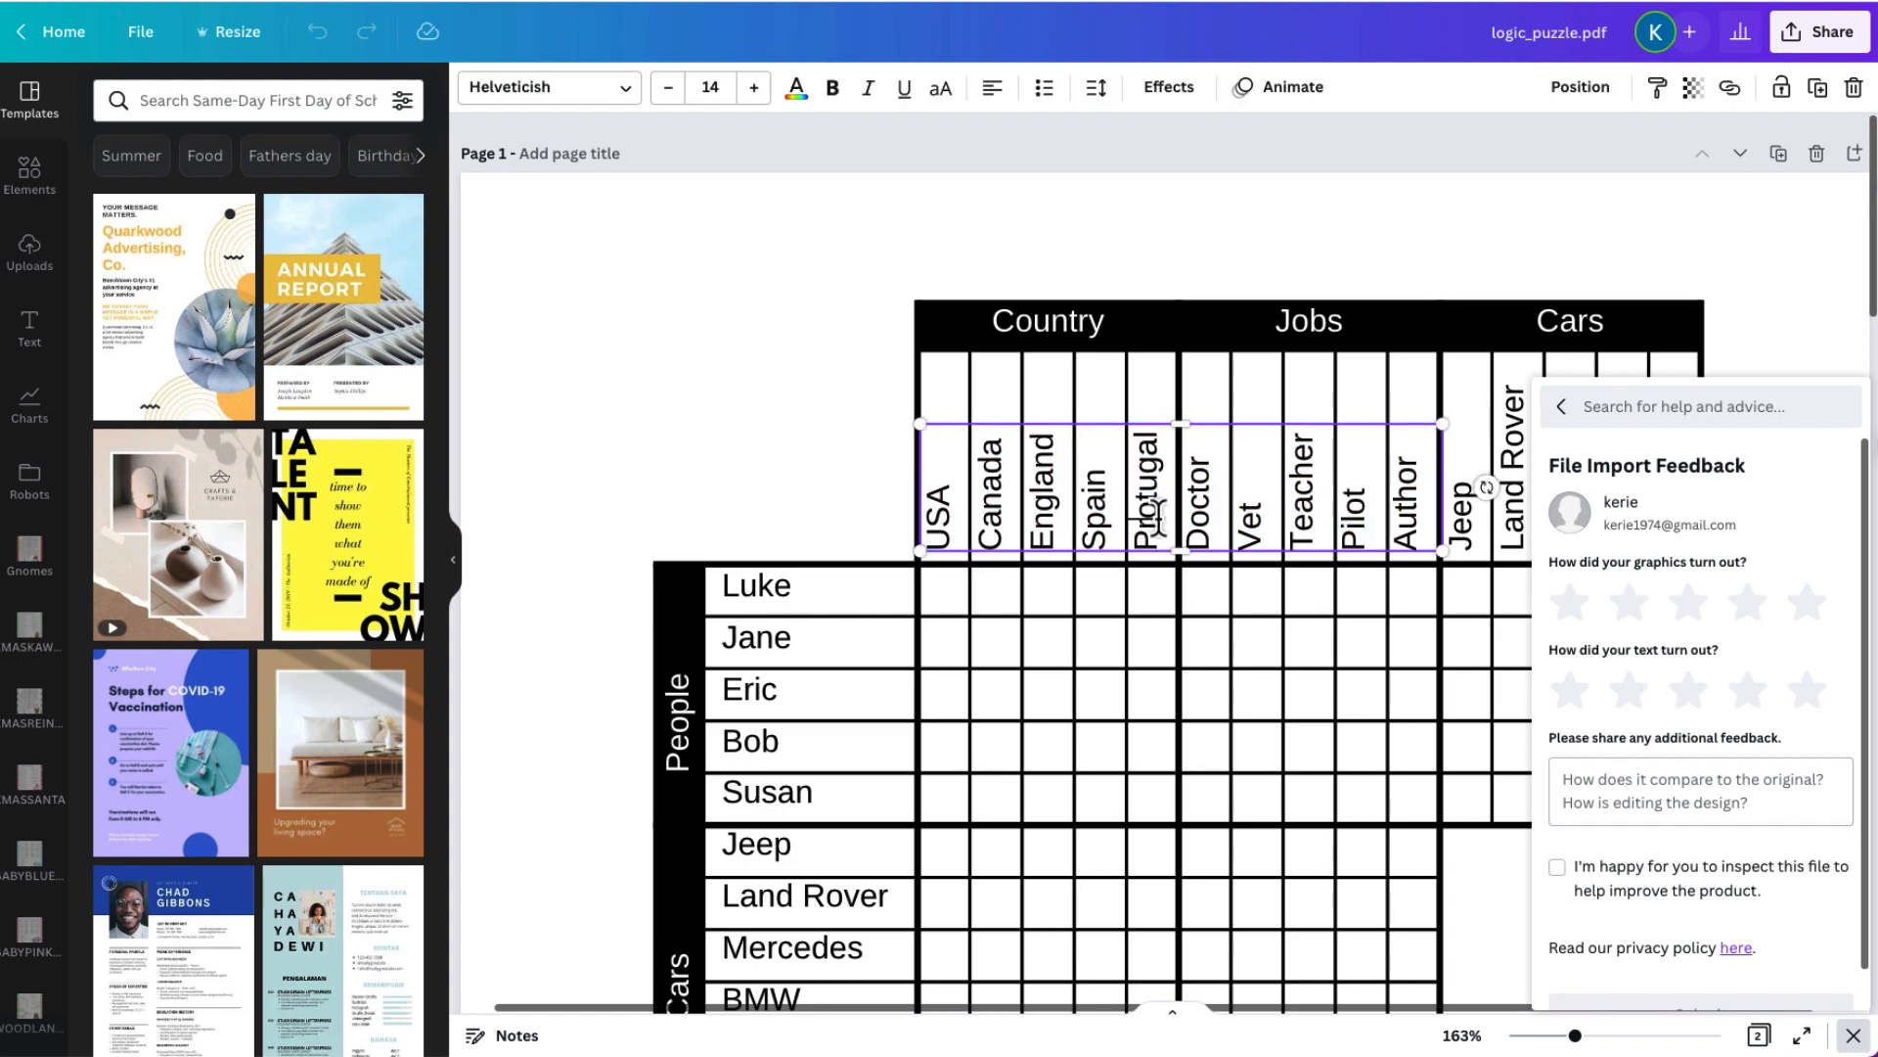
{"action": "key", "text": "BackSpace"}
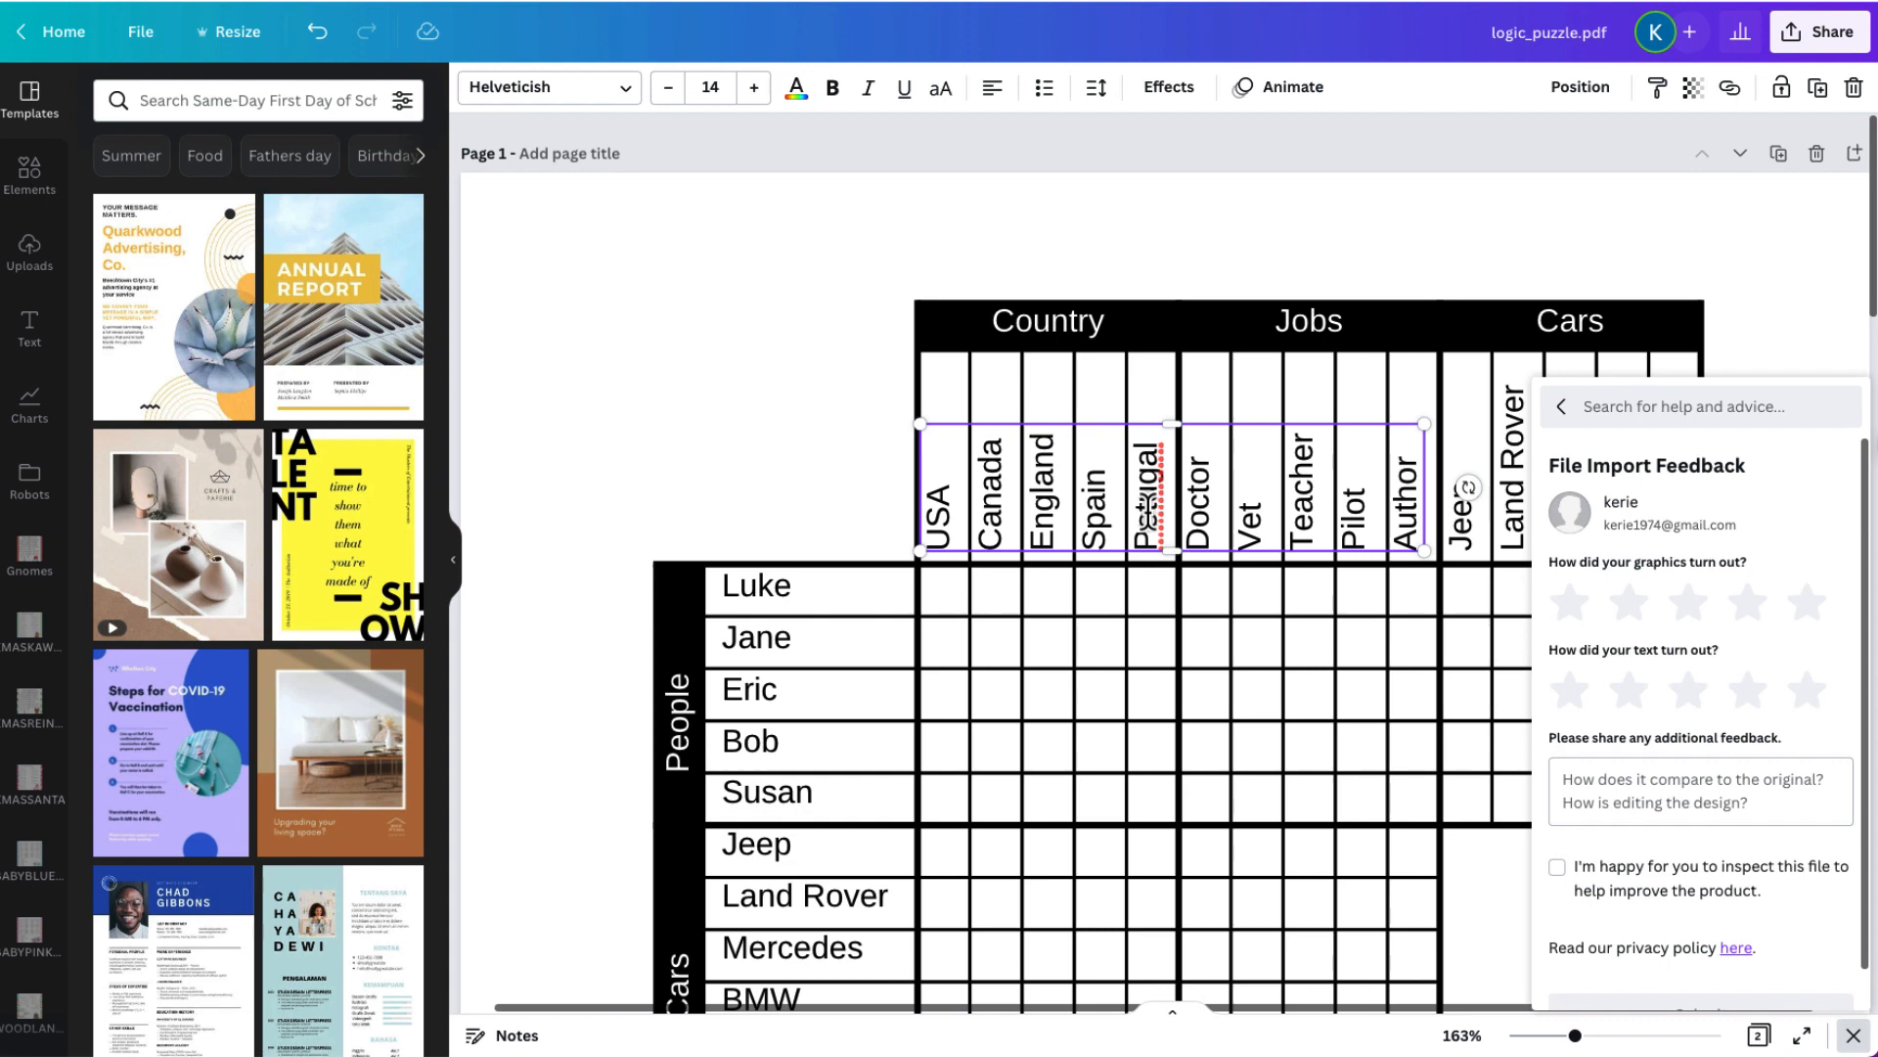
{"action": "type", "text": "r"}
Correct "Protugal" to "Portugal" in the Author and Mercedes answer line on page 2.
{"action": "scroll", "coordinate": [1178, 524], "scroll_direction": "down", "scroll_amount": 5}
{"action": "scroll", "coordinate": [1177, 523], "scroll_direction": "down", "scroll_amount": 15}
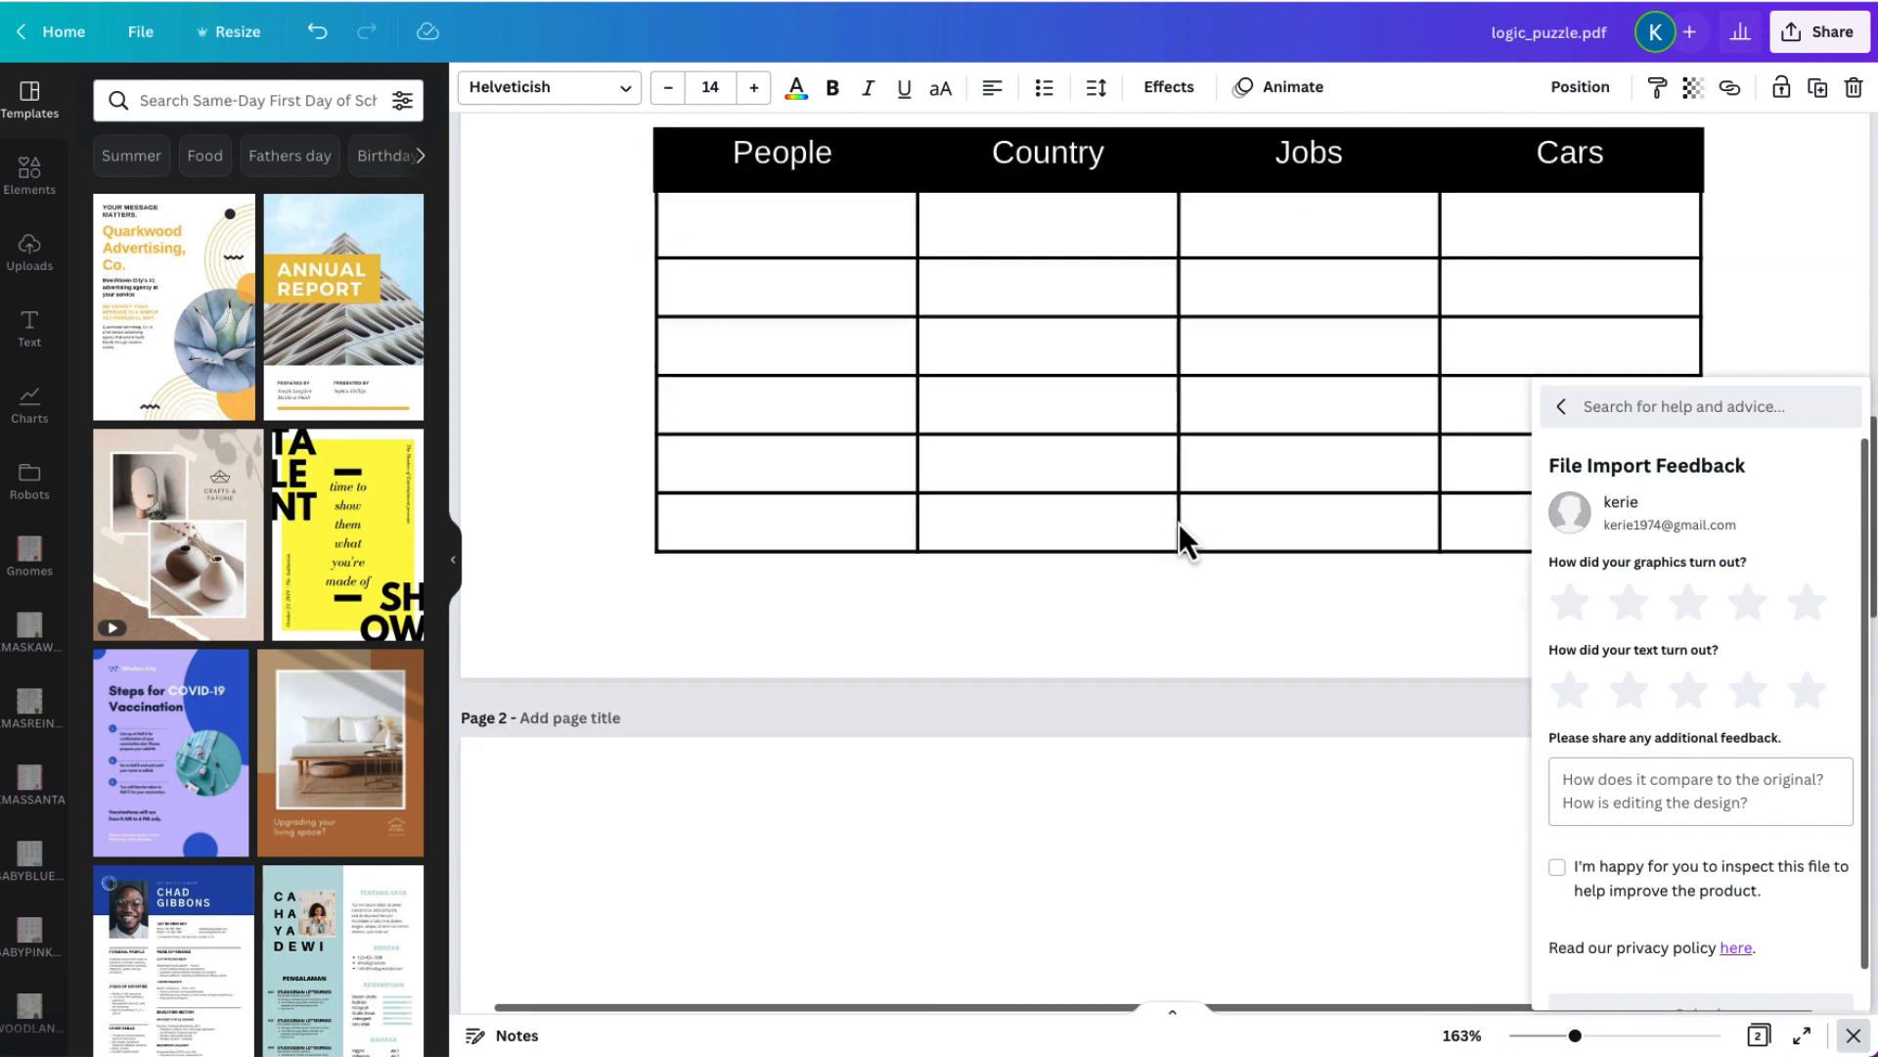
{"action": "scroll", "coordinate": [1178, 523], "scroll_direction": "up", "scroll_amount": 7}
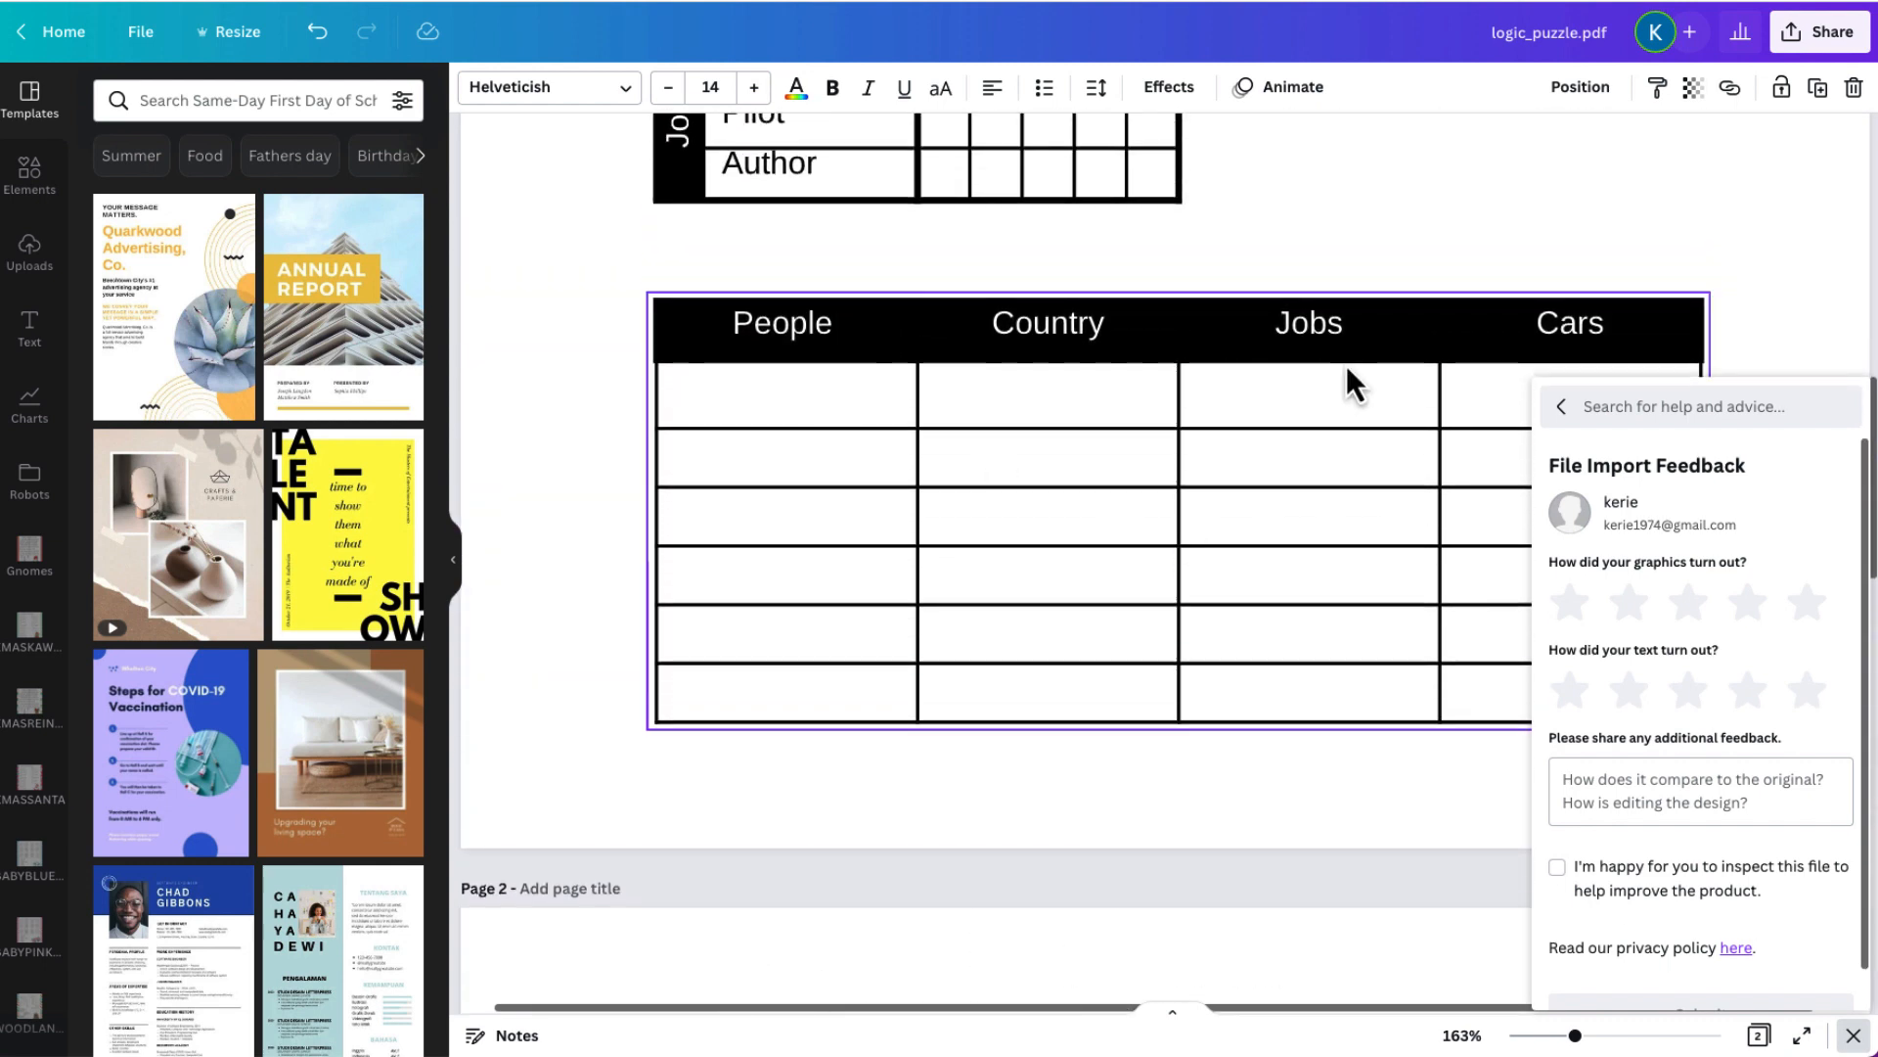
{"action": "scroll", "coordinate": [1346, 382], "scroll_direction": "down", "scroll_amount": 10}
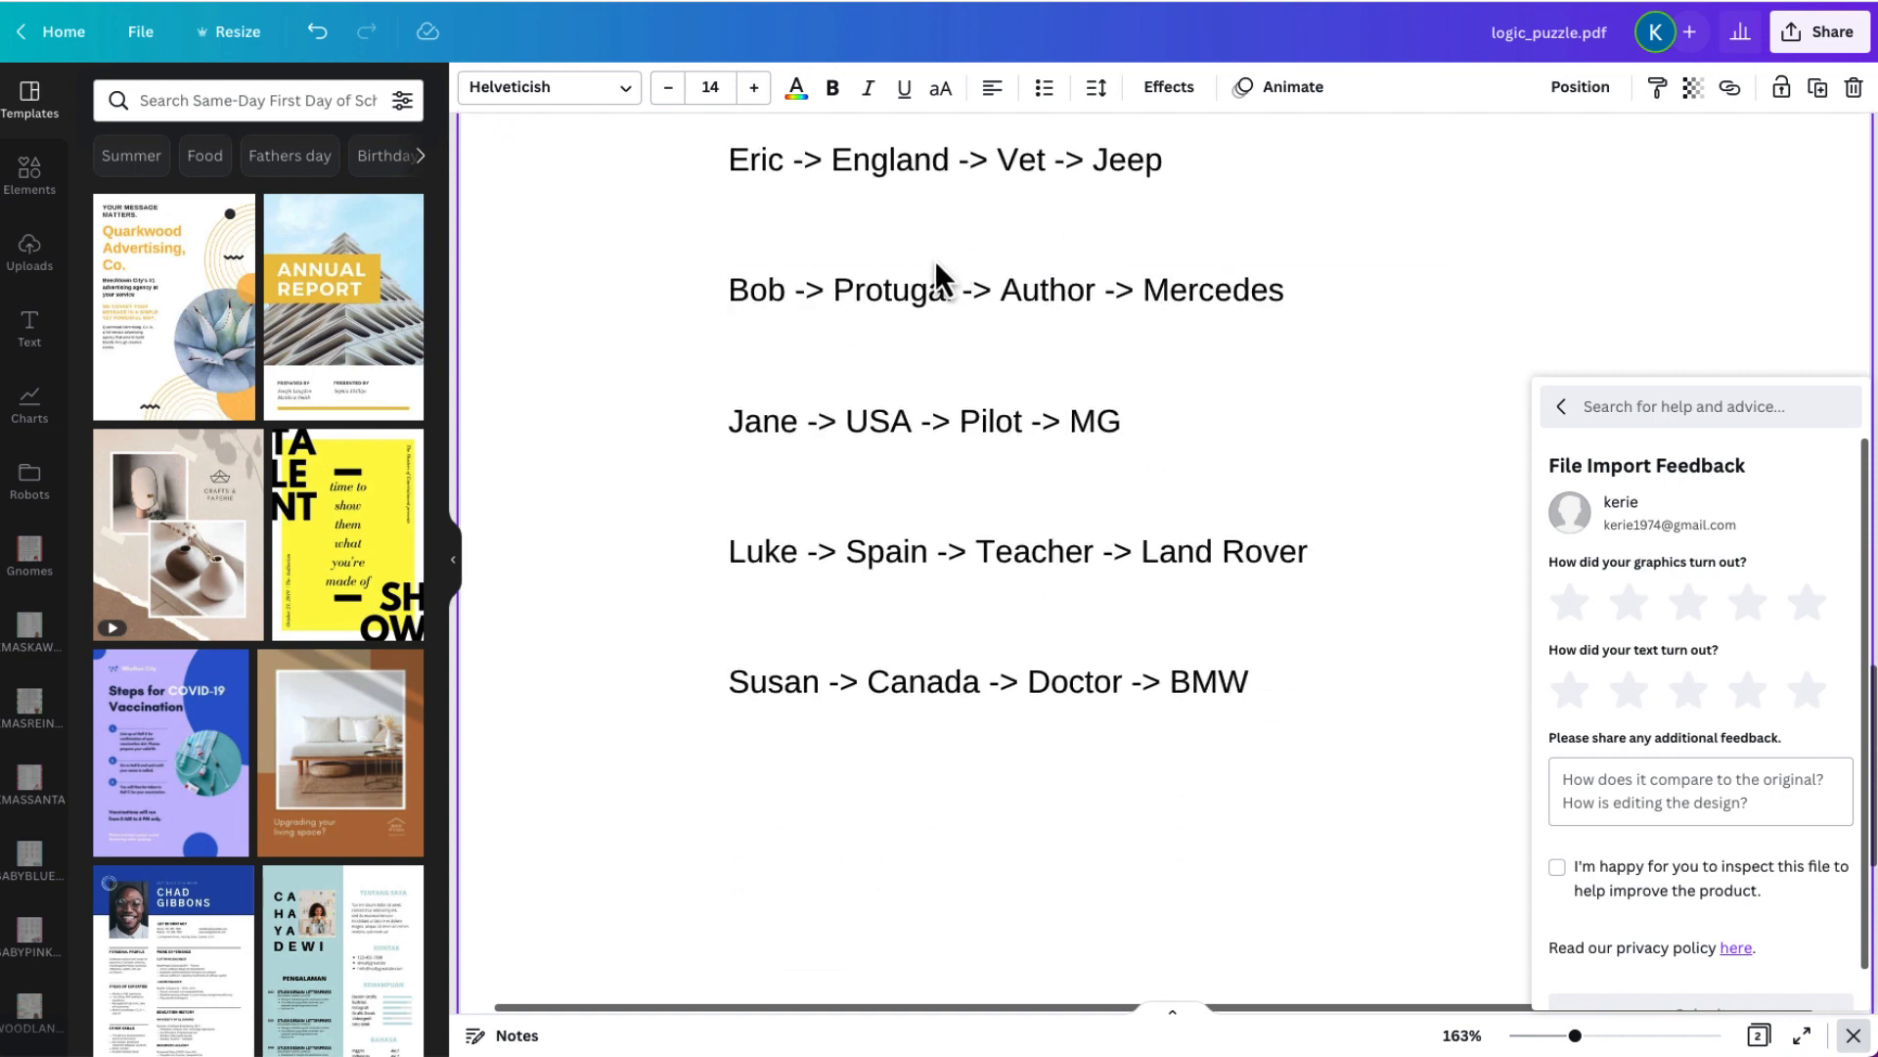
{"action": "left_click", "coordinate": [884, 289]}
{"action": "left_click", "coordinate": [878, 291]}
{"action": "left_click", "coordinate": [879, 292]}
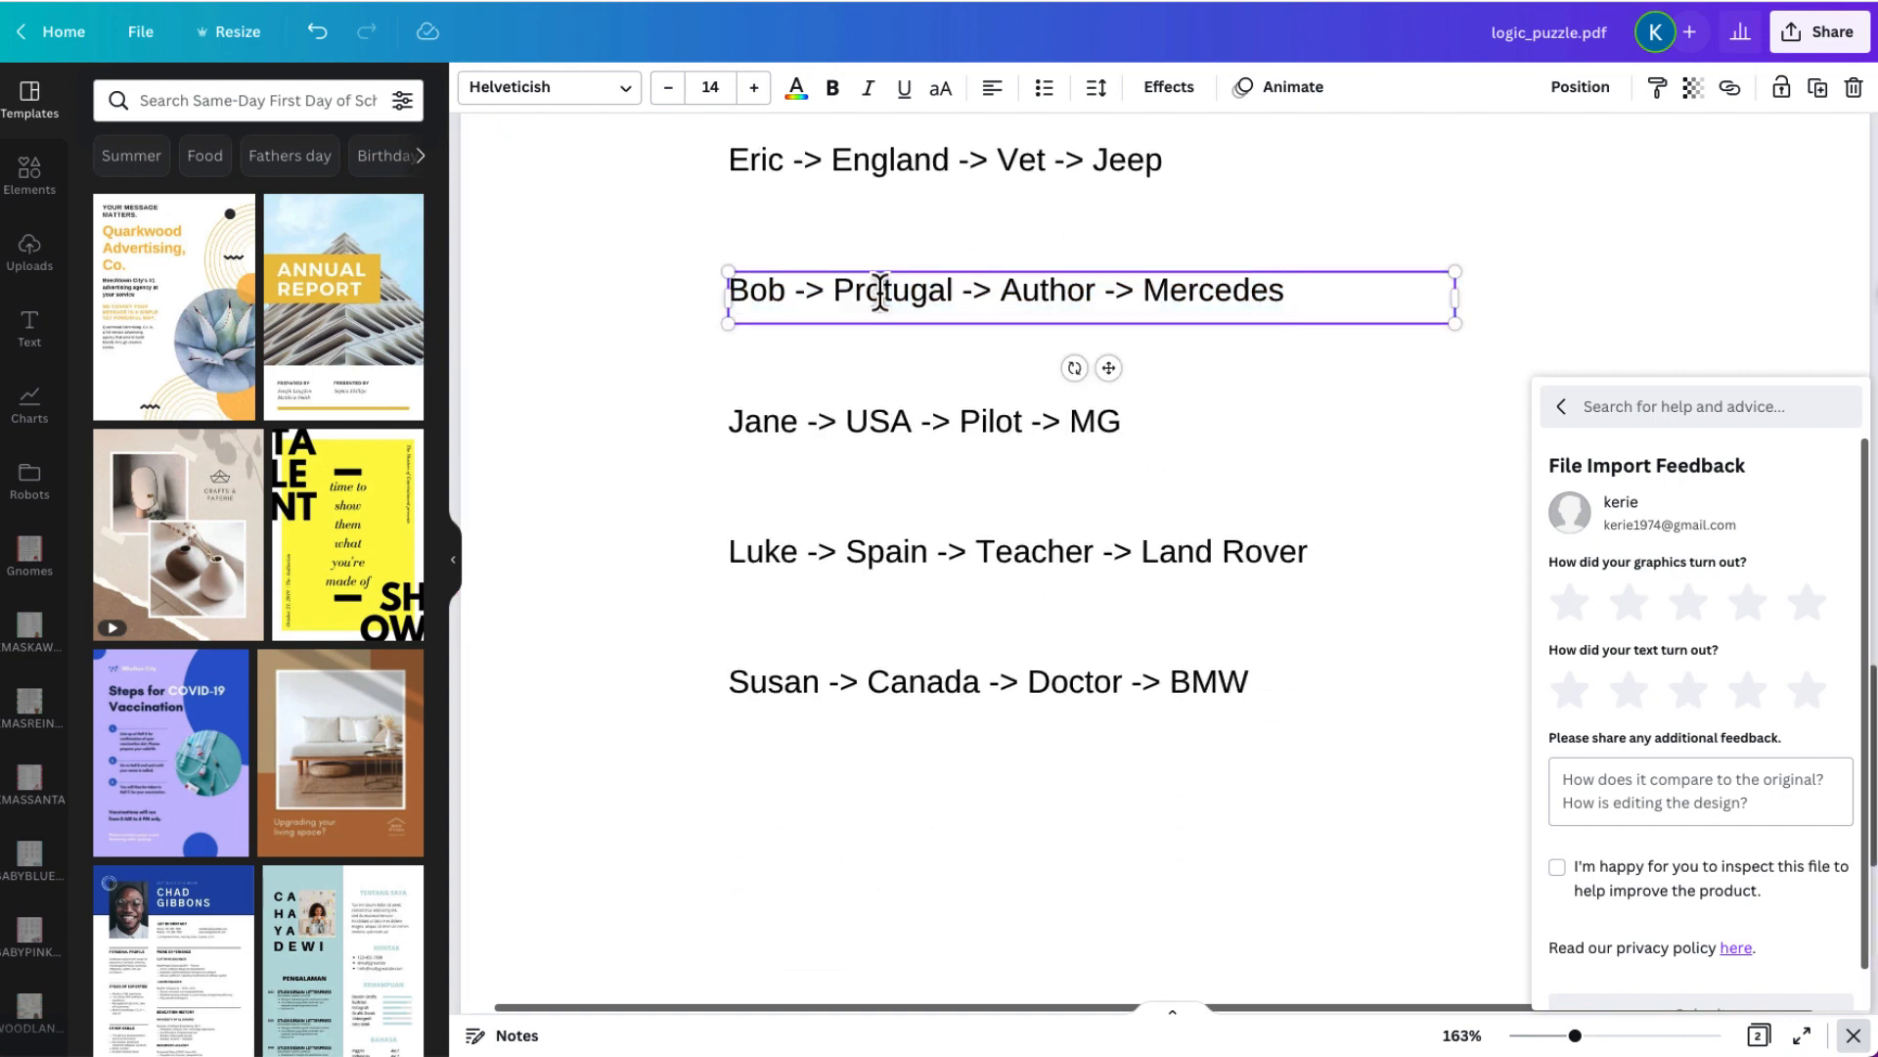
{"action": "key", "text": "BackSpace"}
{"action": "key", "text": "BackSpace"}
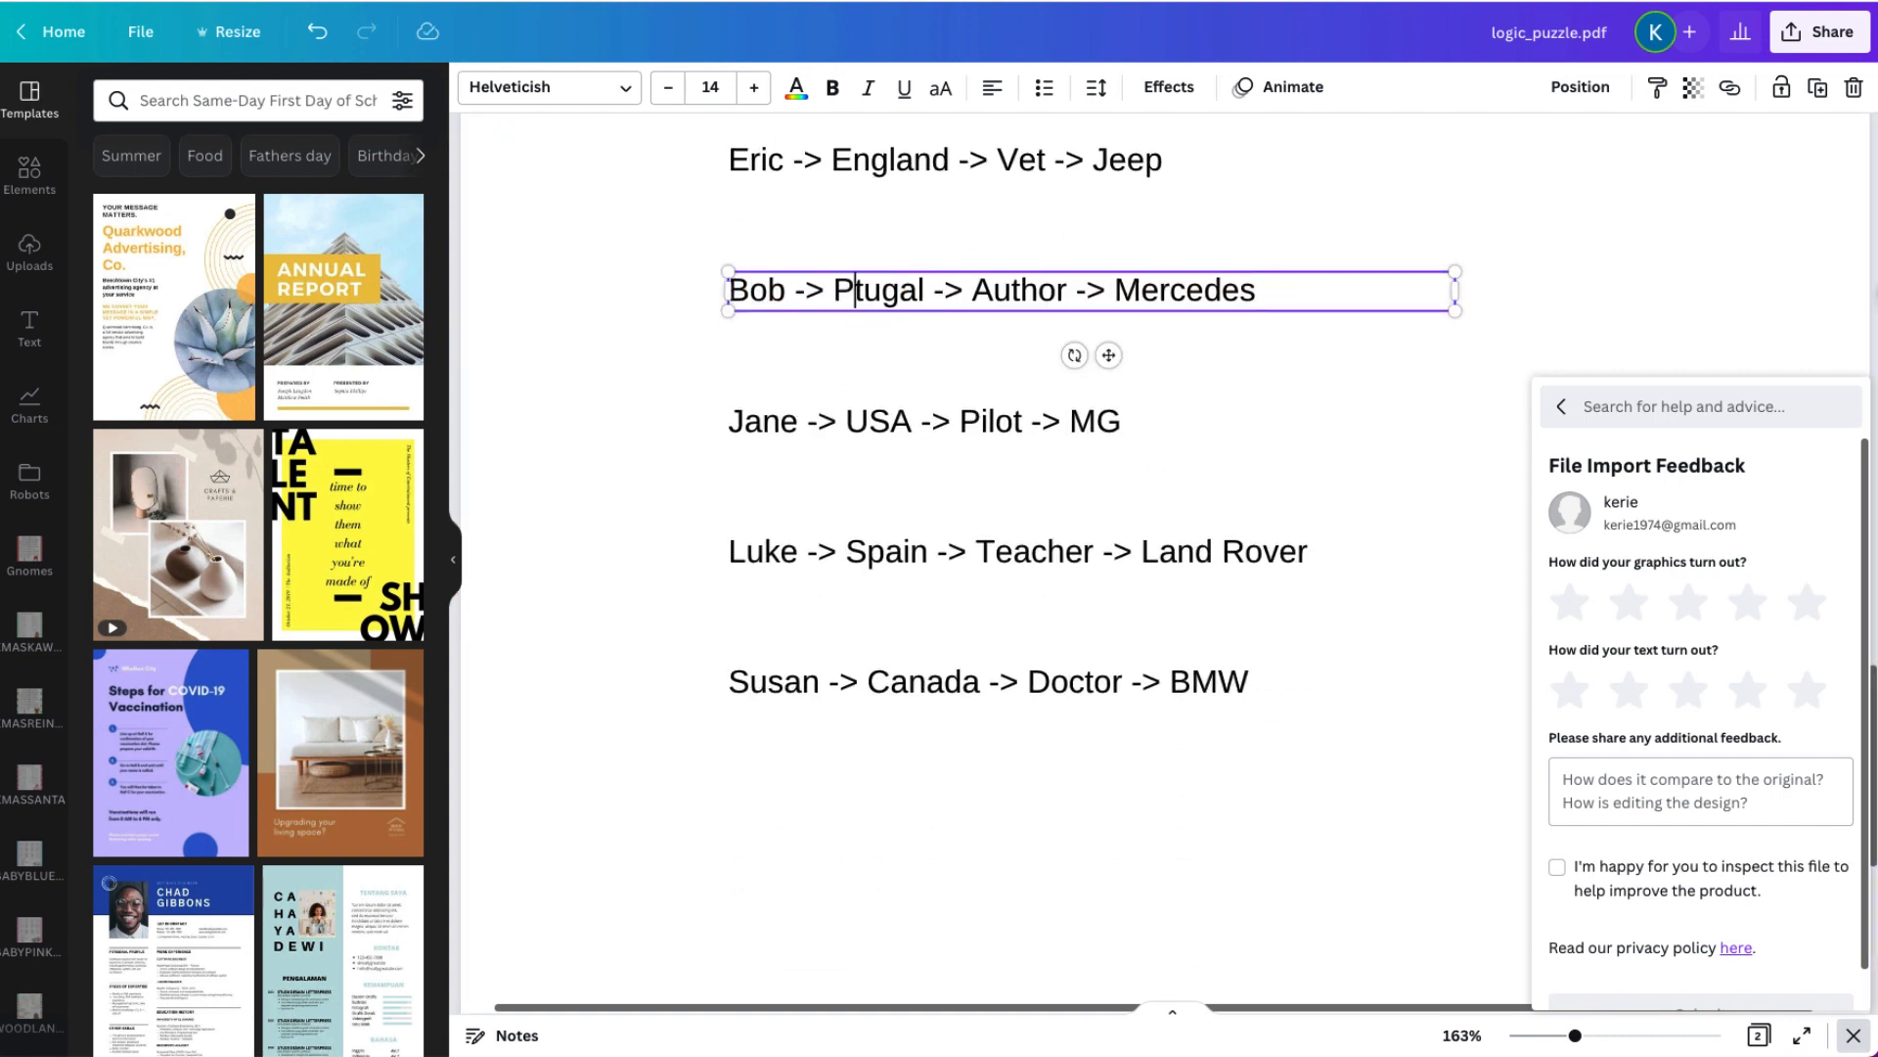
{"action": "type", "text": "or"}
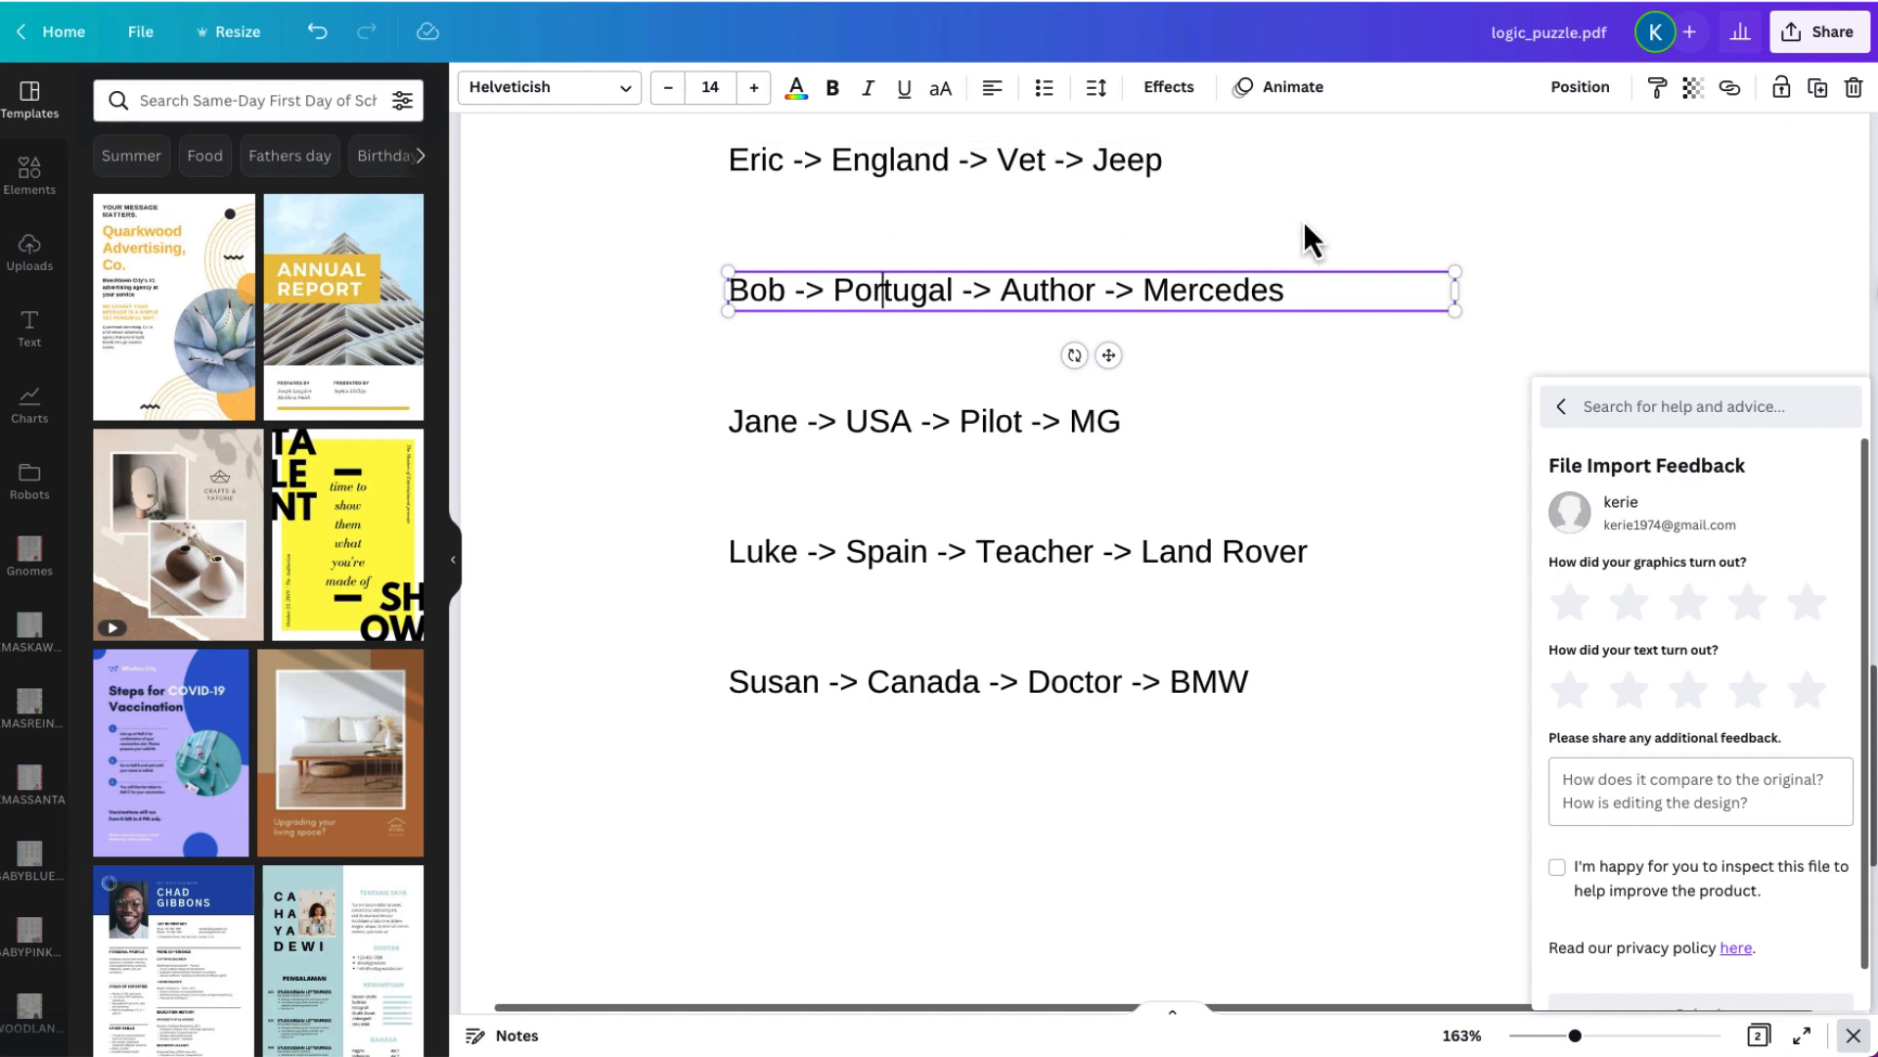
Add the red X graphic and the orange flower sticker from the elements library over the puzzle grid on page 1.
{"action": "scroll", "coordinate": [1303, 221], "scroll_direction": "up", "scroll_amount": 5}
{"action": "scroll", "coordinate": [1289, 217], "scroll_direction": "up", "scroll_amount": 15}
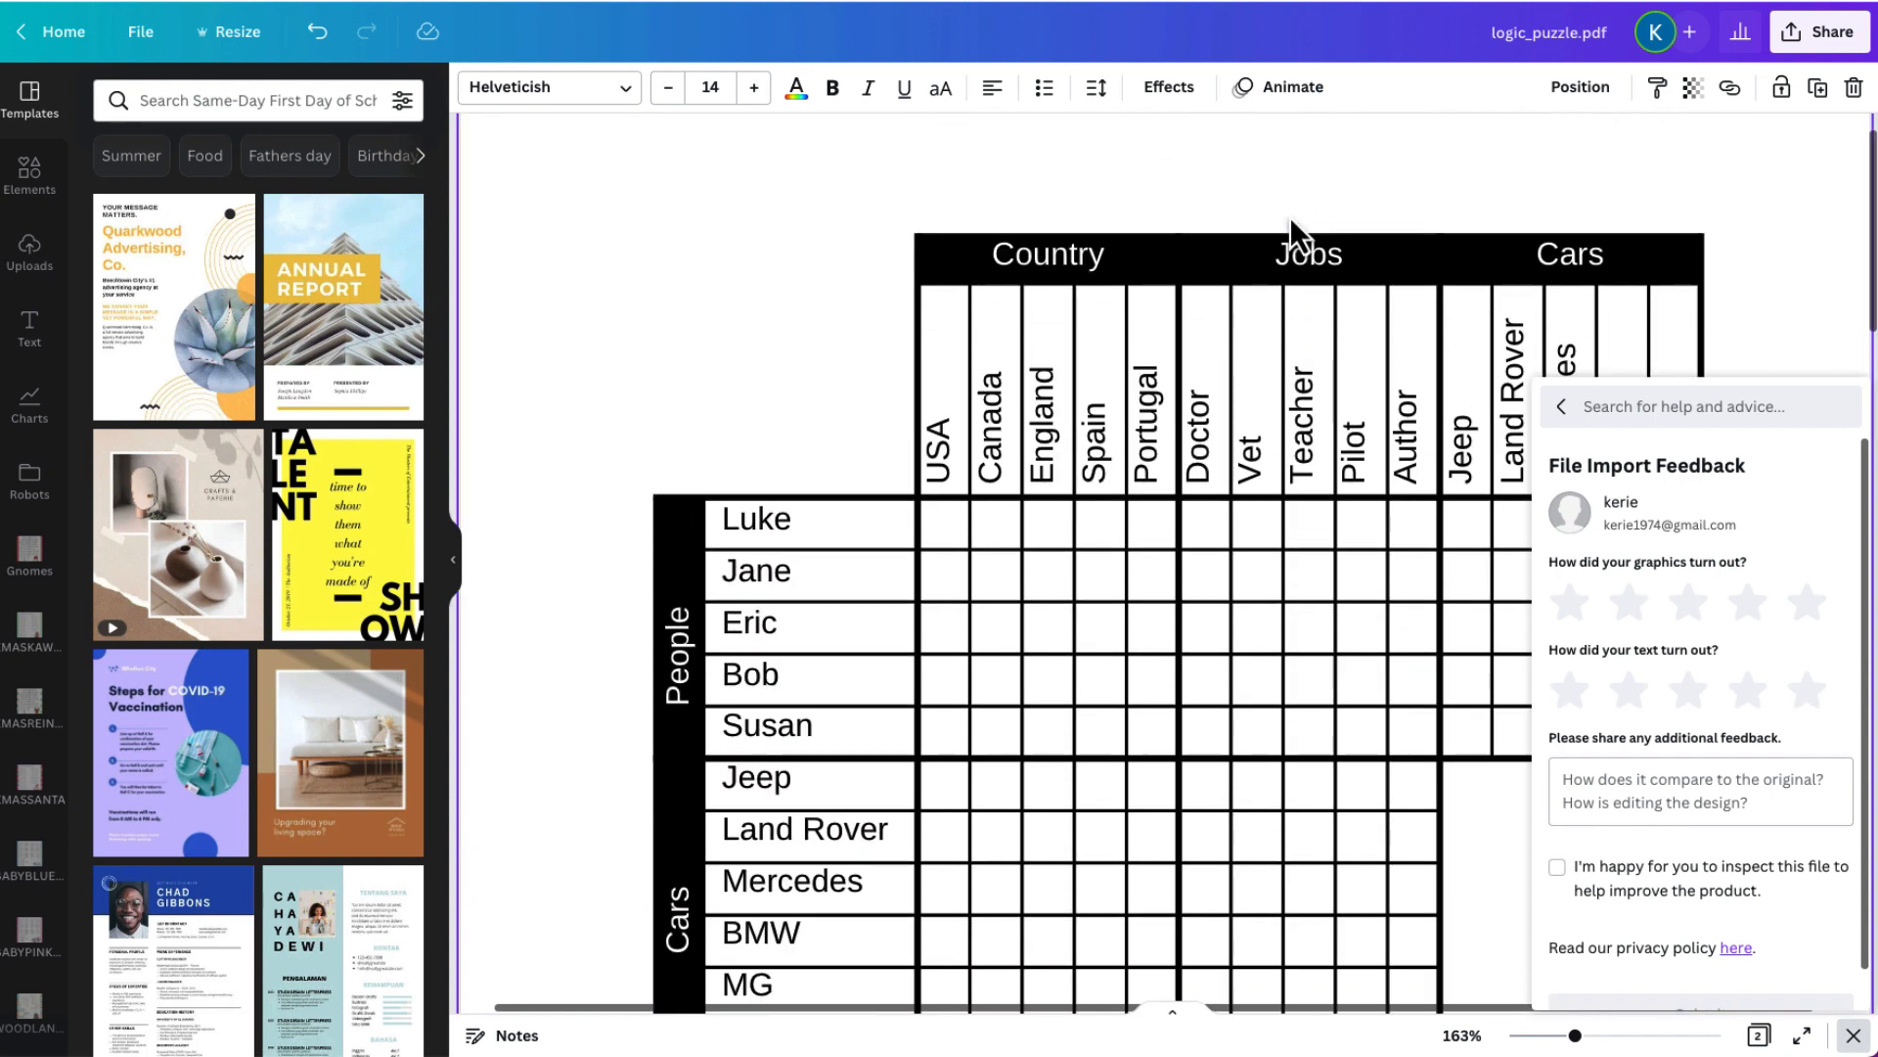
{"action": "left_click", "coordinate": [30, 181]}
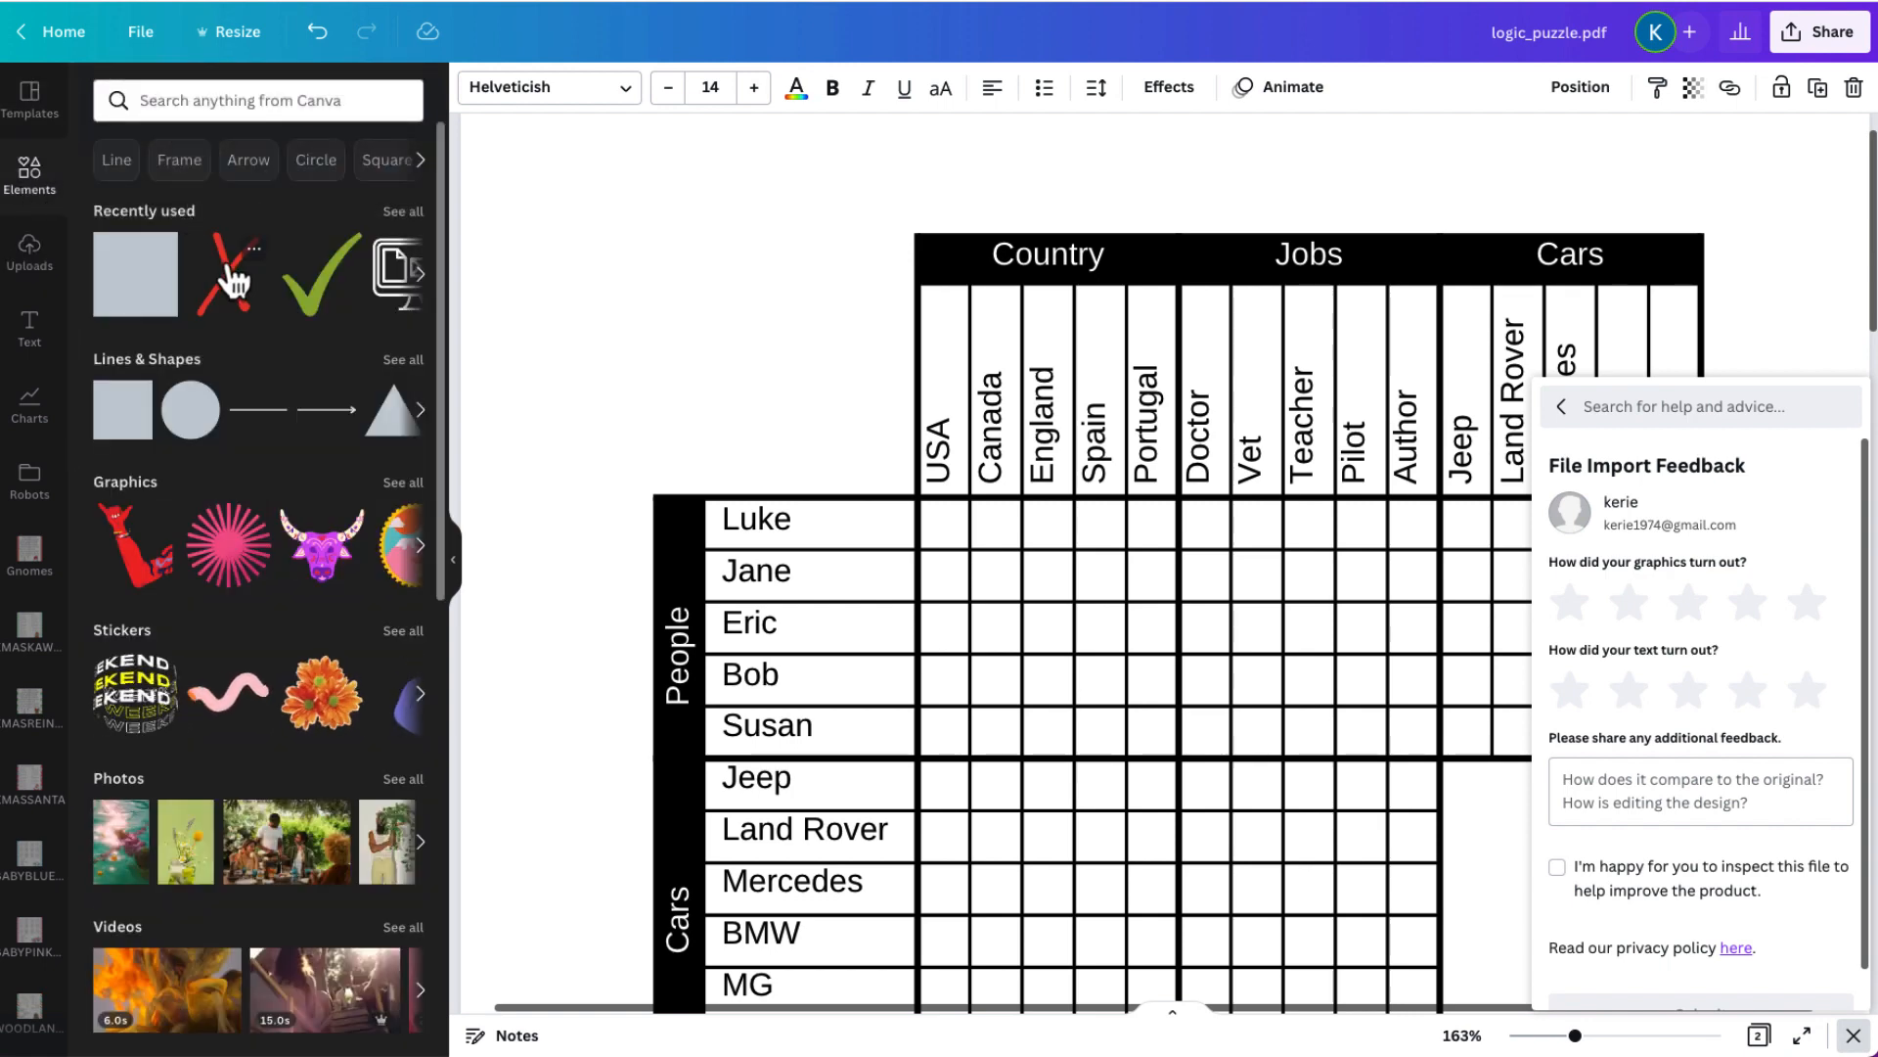
{"action": "left_click_drag", "start_coordinate": [232, 283], "coordinate": [767, 323]}
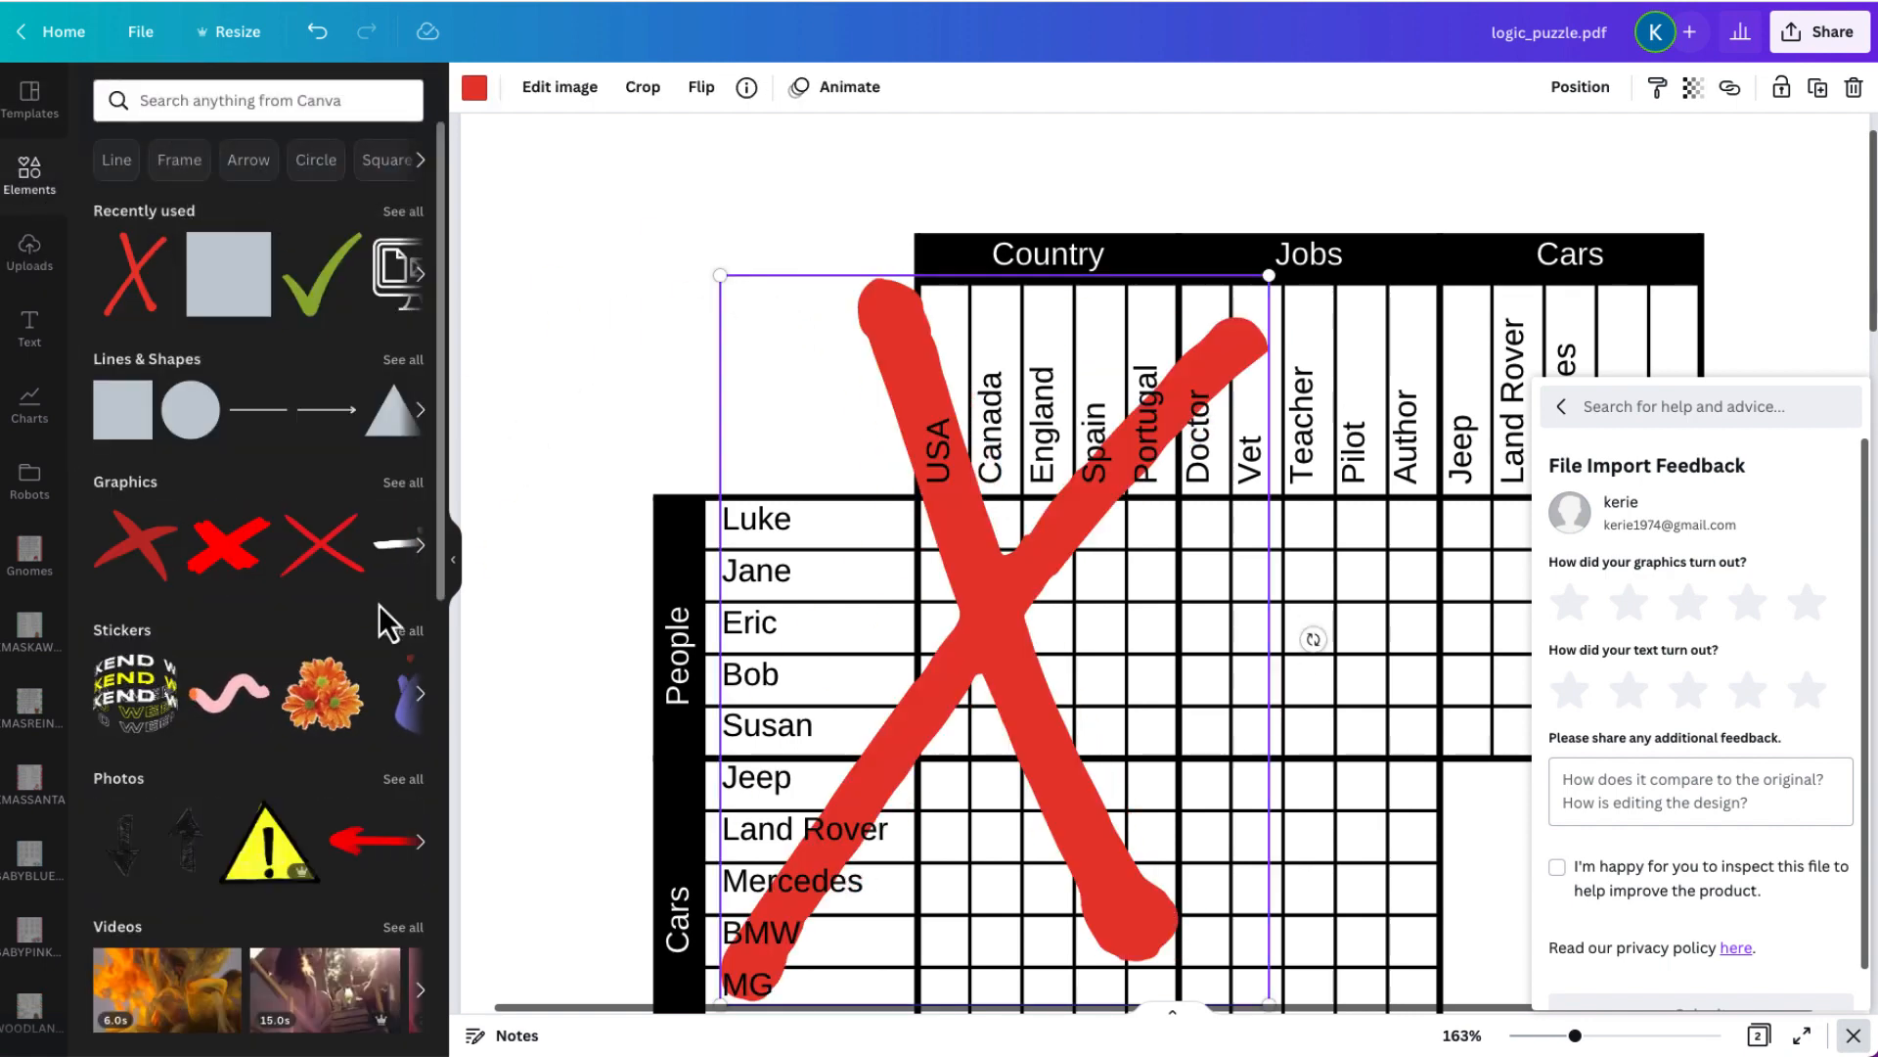
{"action": "left_click", "coordinate": [323, 693]}
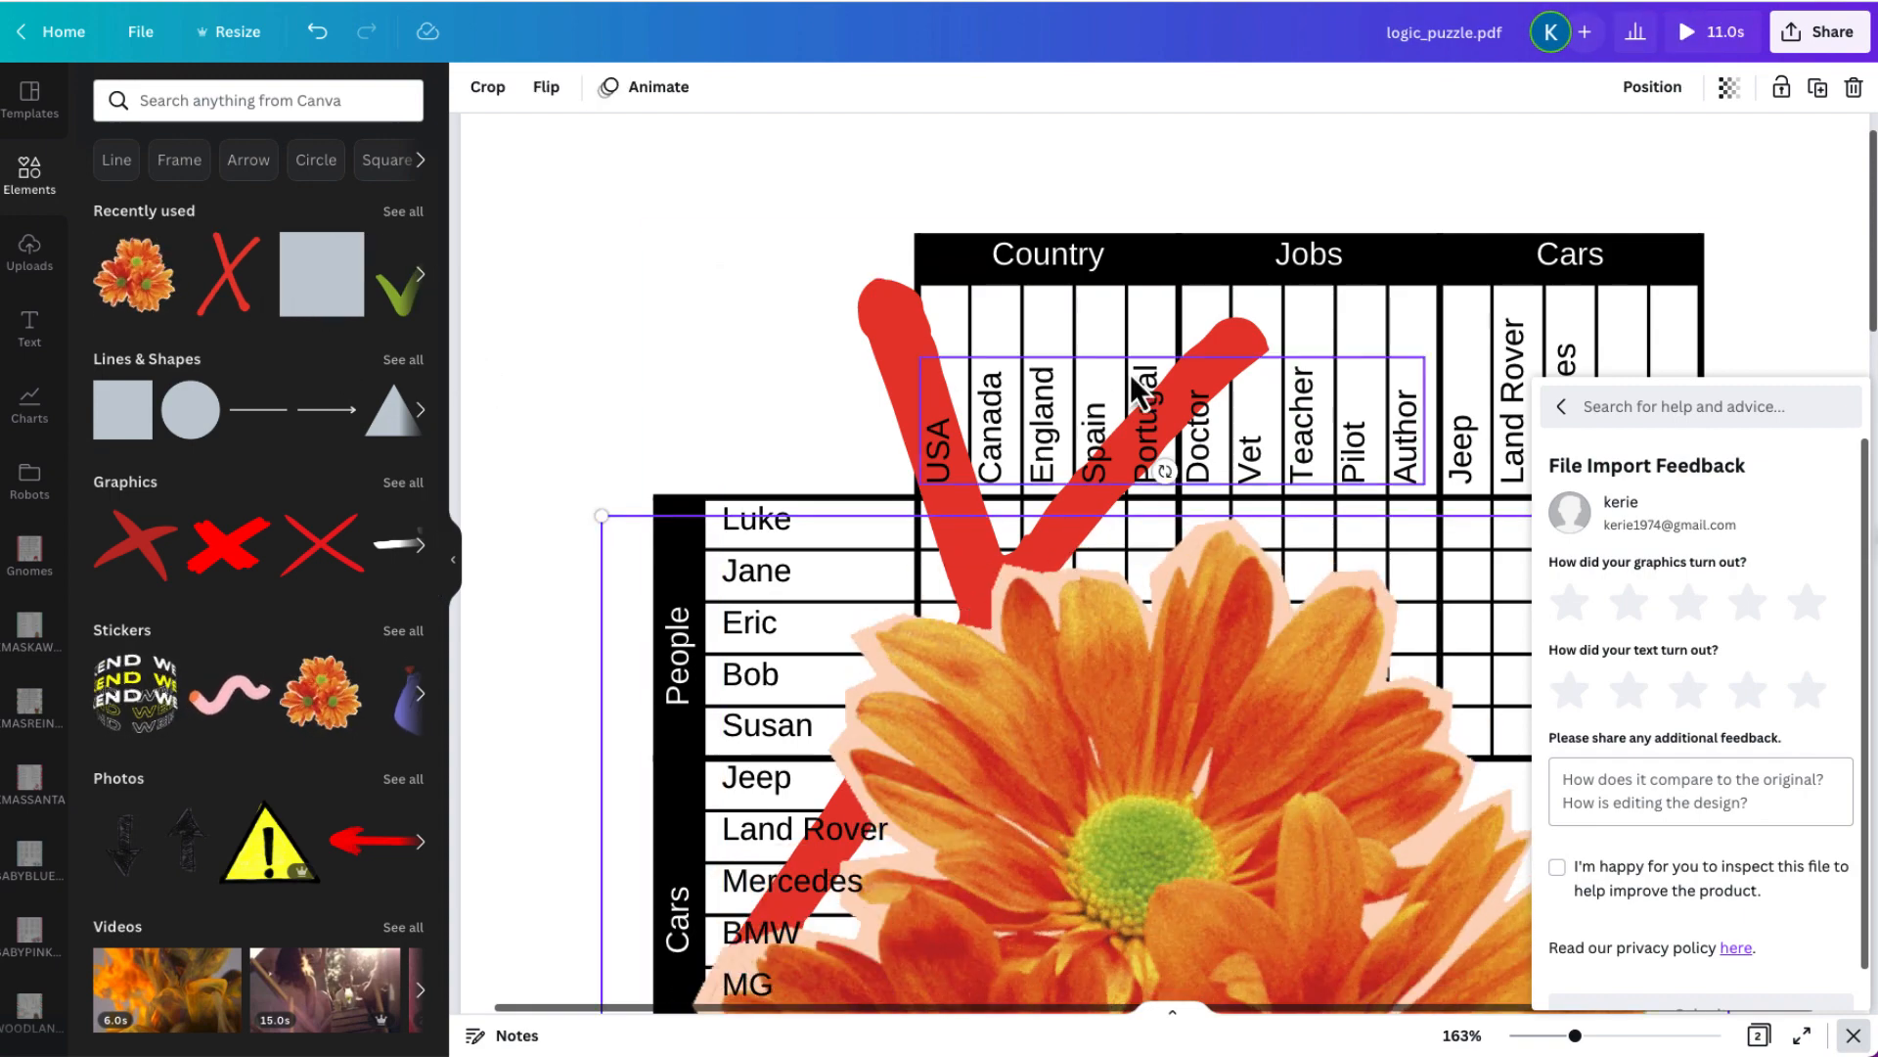
{"action": "scroll", "coordinate": [1130, 374], "scroll_direction": "down", "scroll_amount": 10}
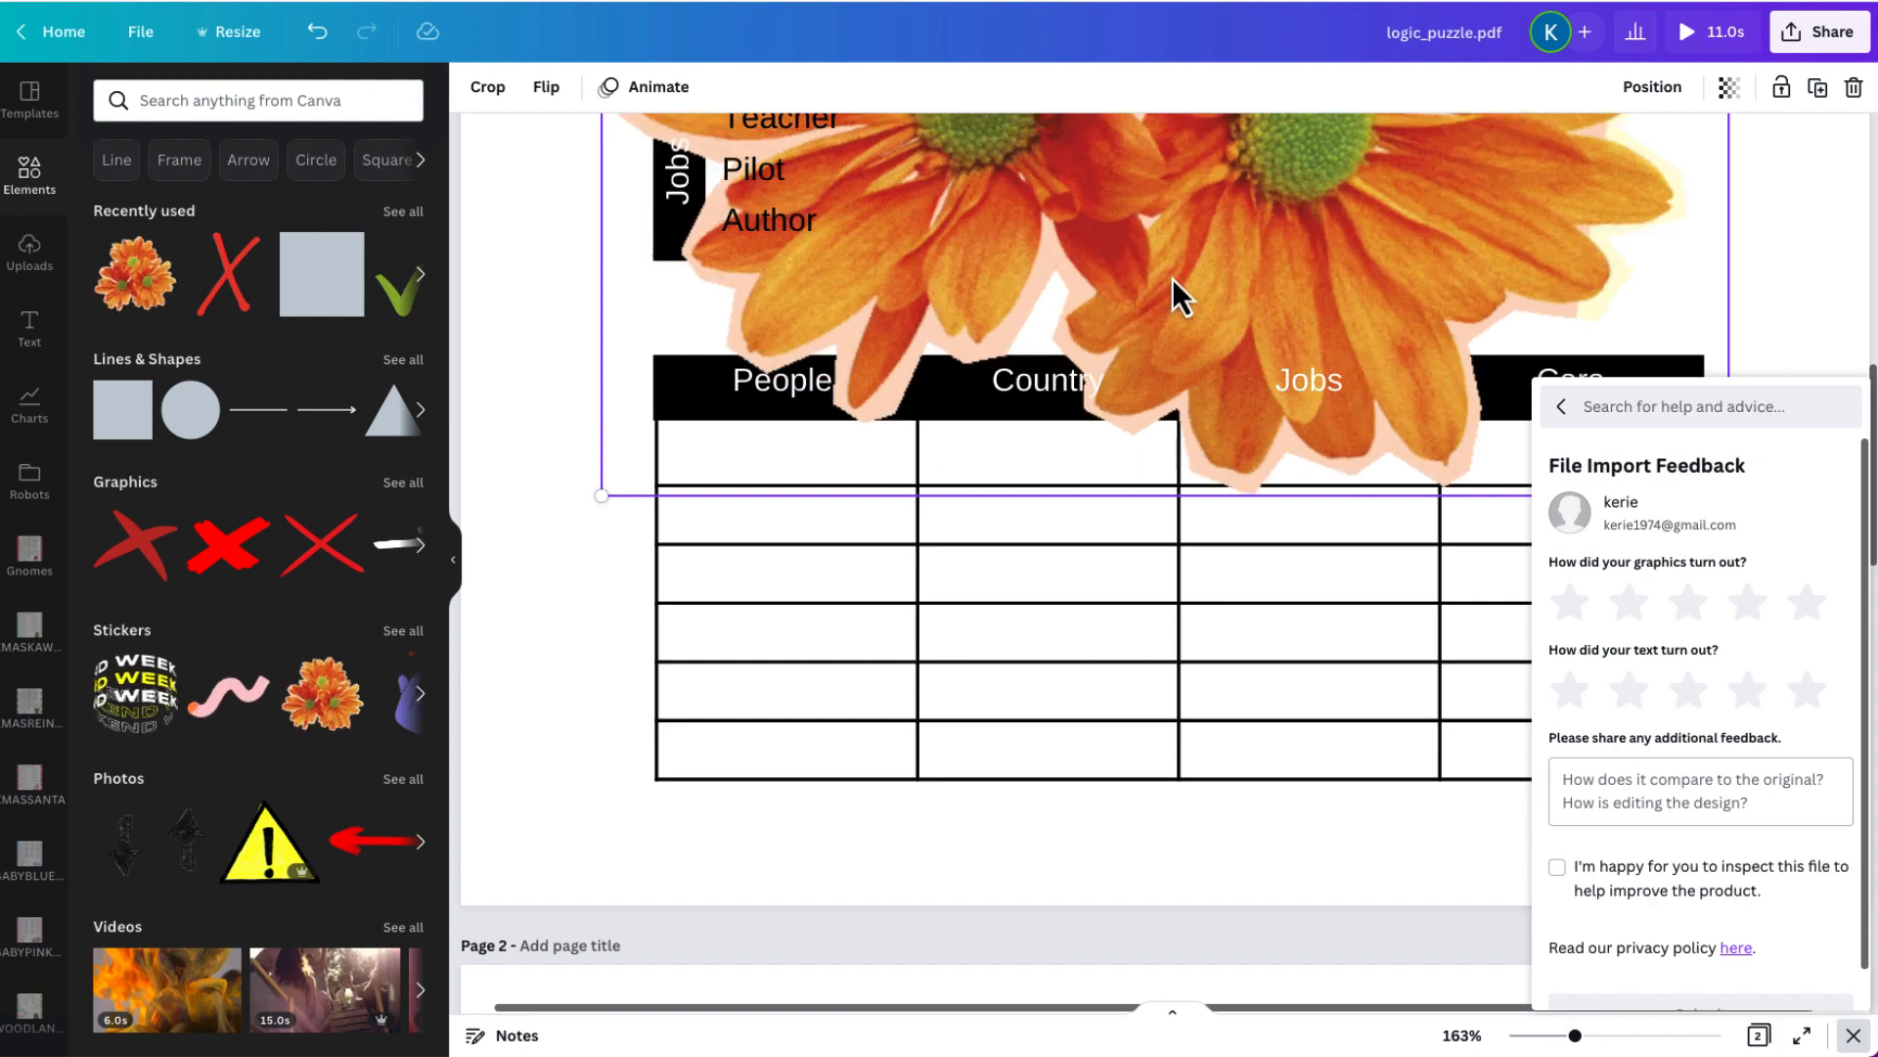
{"action": "scroll", "coordinate": [1123, 305], "scroll_direction": "up", "scroll_amount": 6}
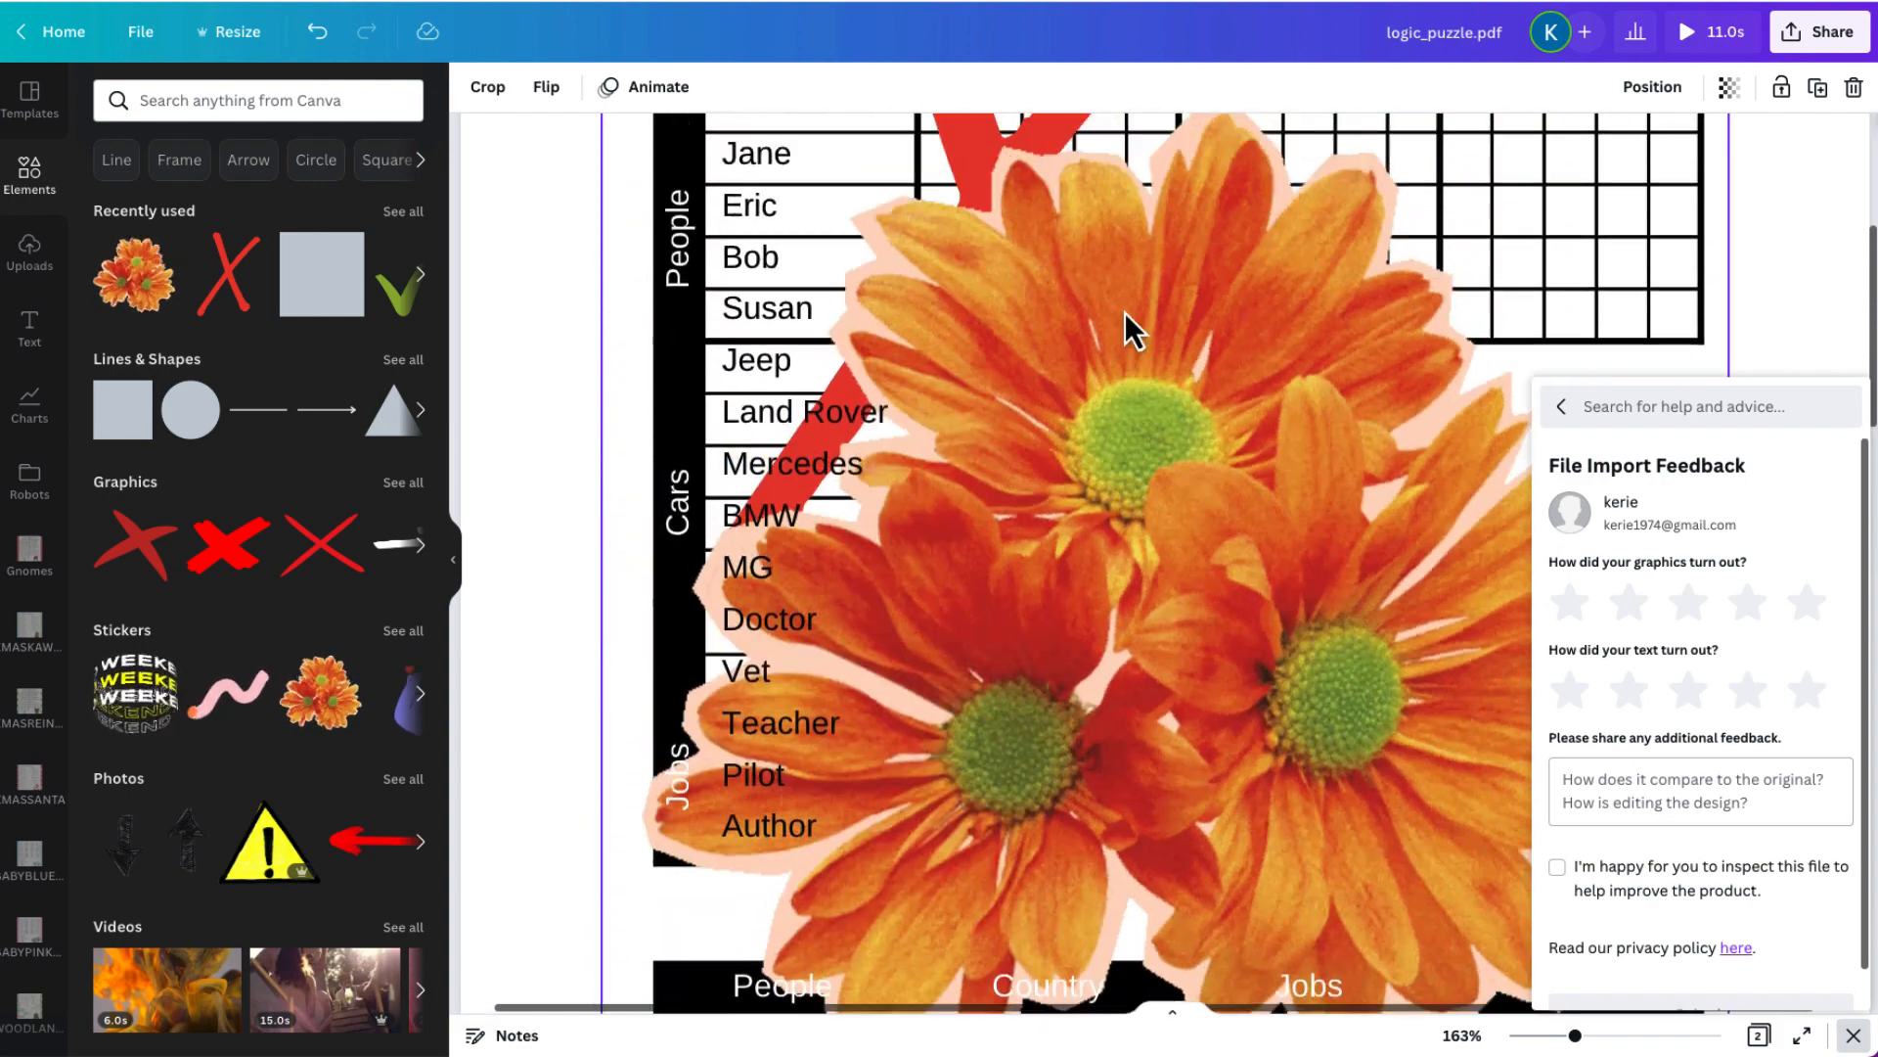
{"action": "scroll", "coordinate": [1125, 314], "scroll_direction": "up", "scroll_amount": 5}
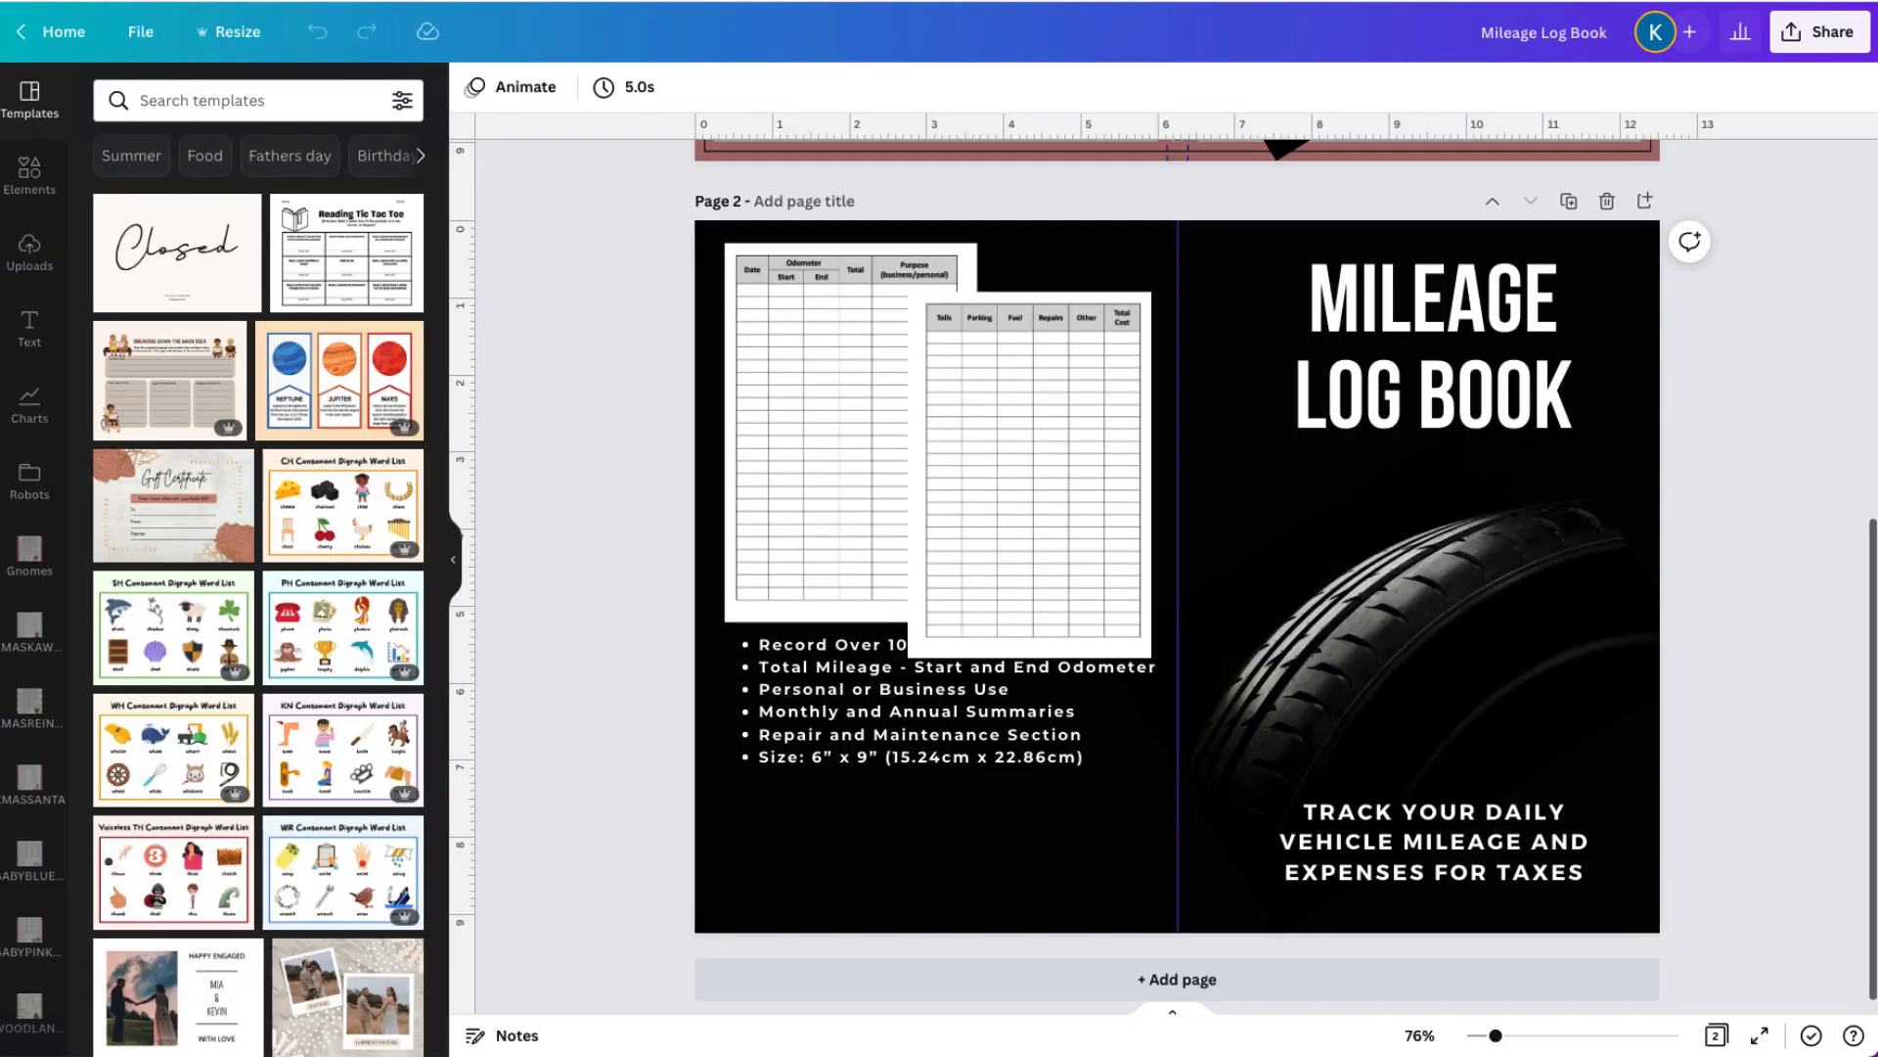
Download all pages of the Mileage Log Book cover design as a Microsoft PowerPoint document.
{"action": "left_click", "coordinate": [1818, 33]}
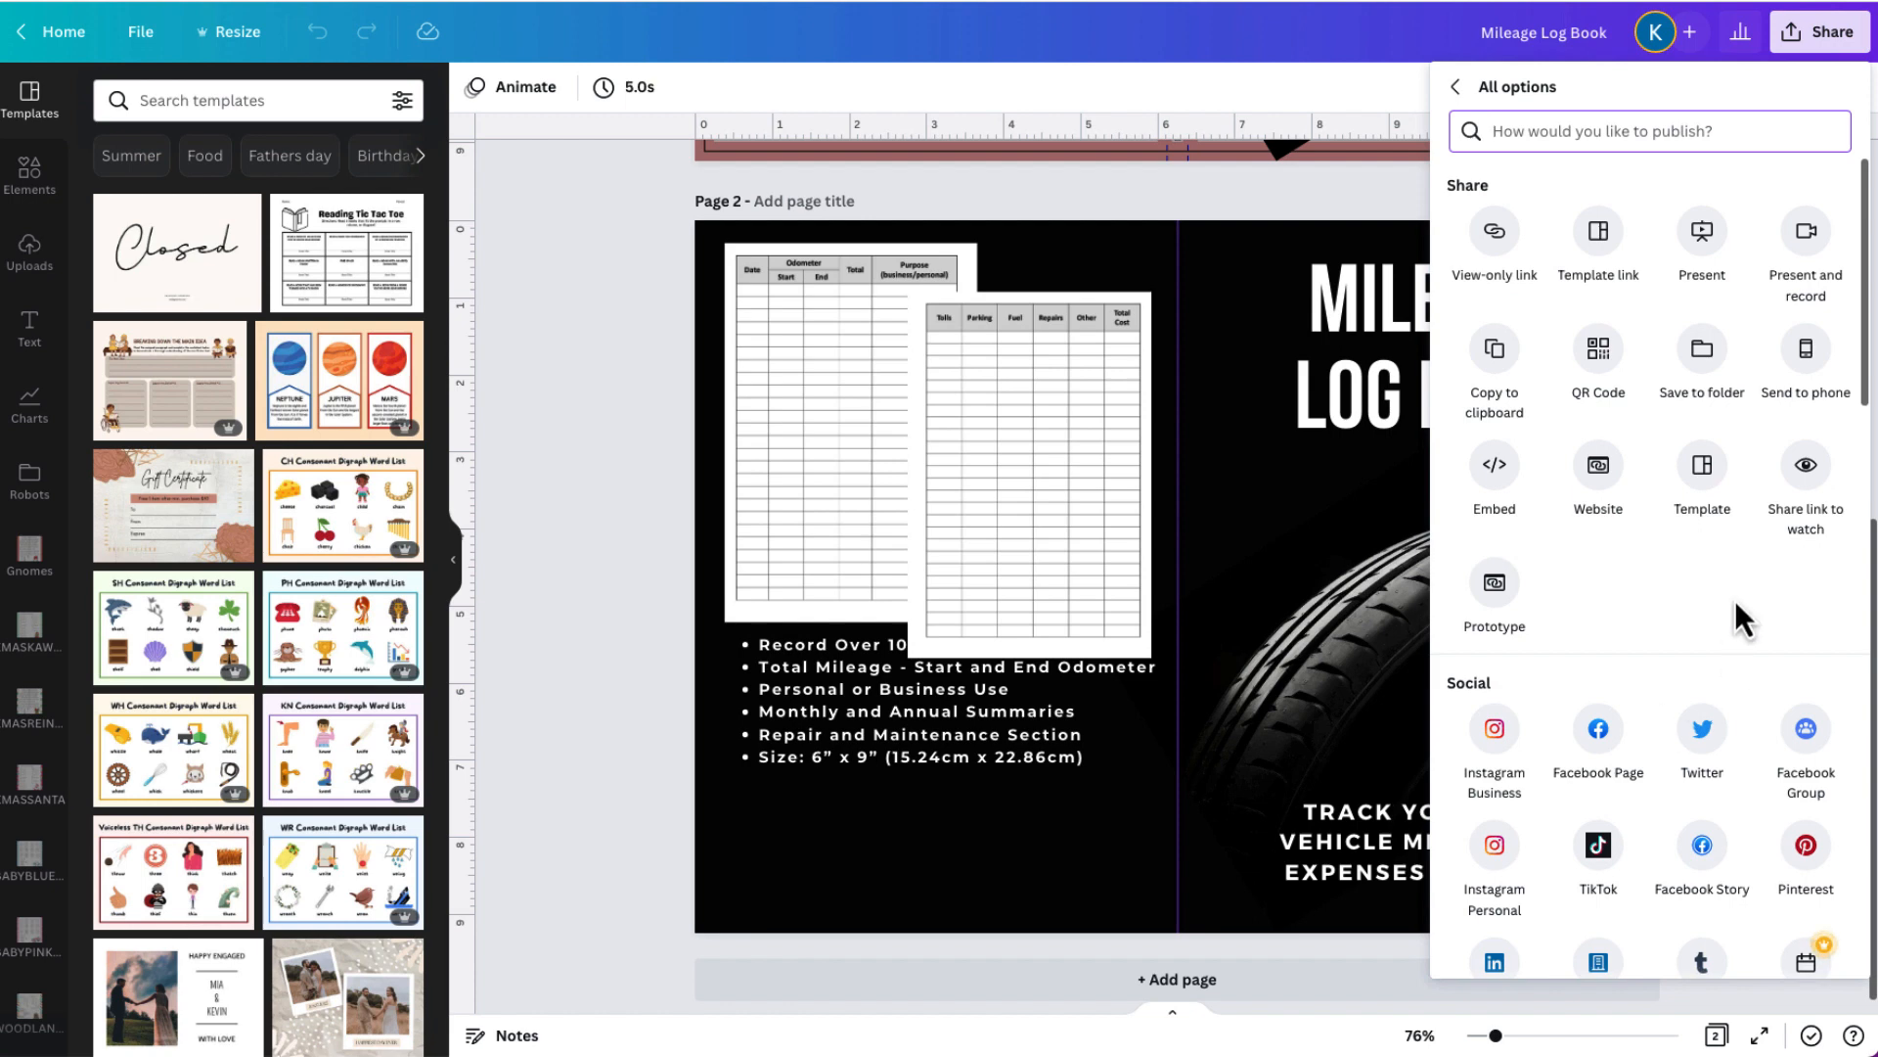
{"action": "scroll", "coordinate": [1708, 579], "scroll_direction": "down", "scroll_amount": 10}
{"action": "scroll", "coordinate": [1710, 580], "scroll_direction": "up", "scroll_amount": 4}
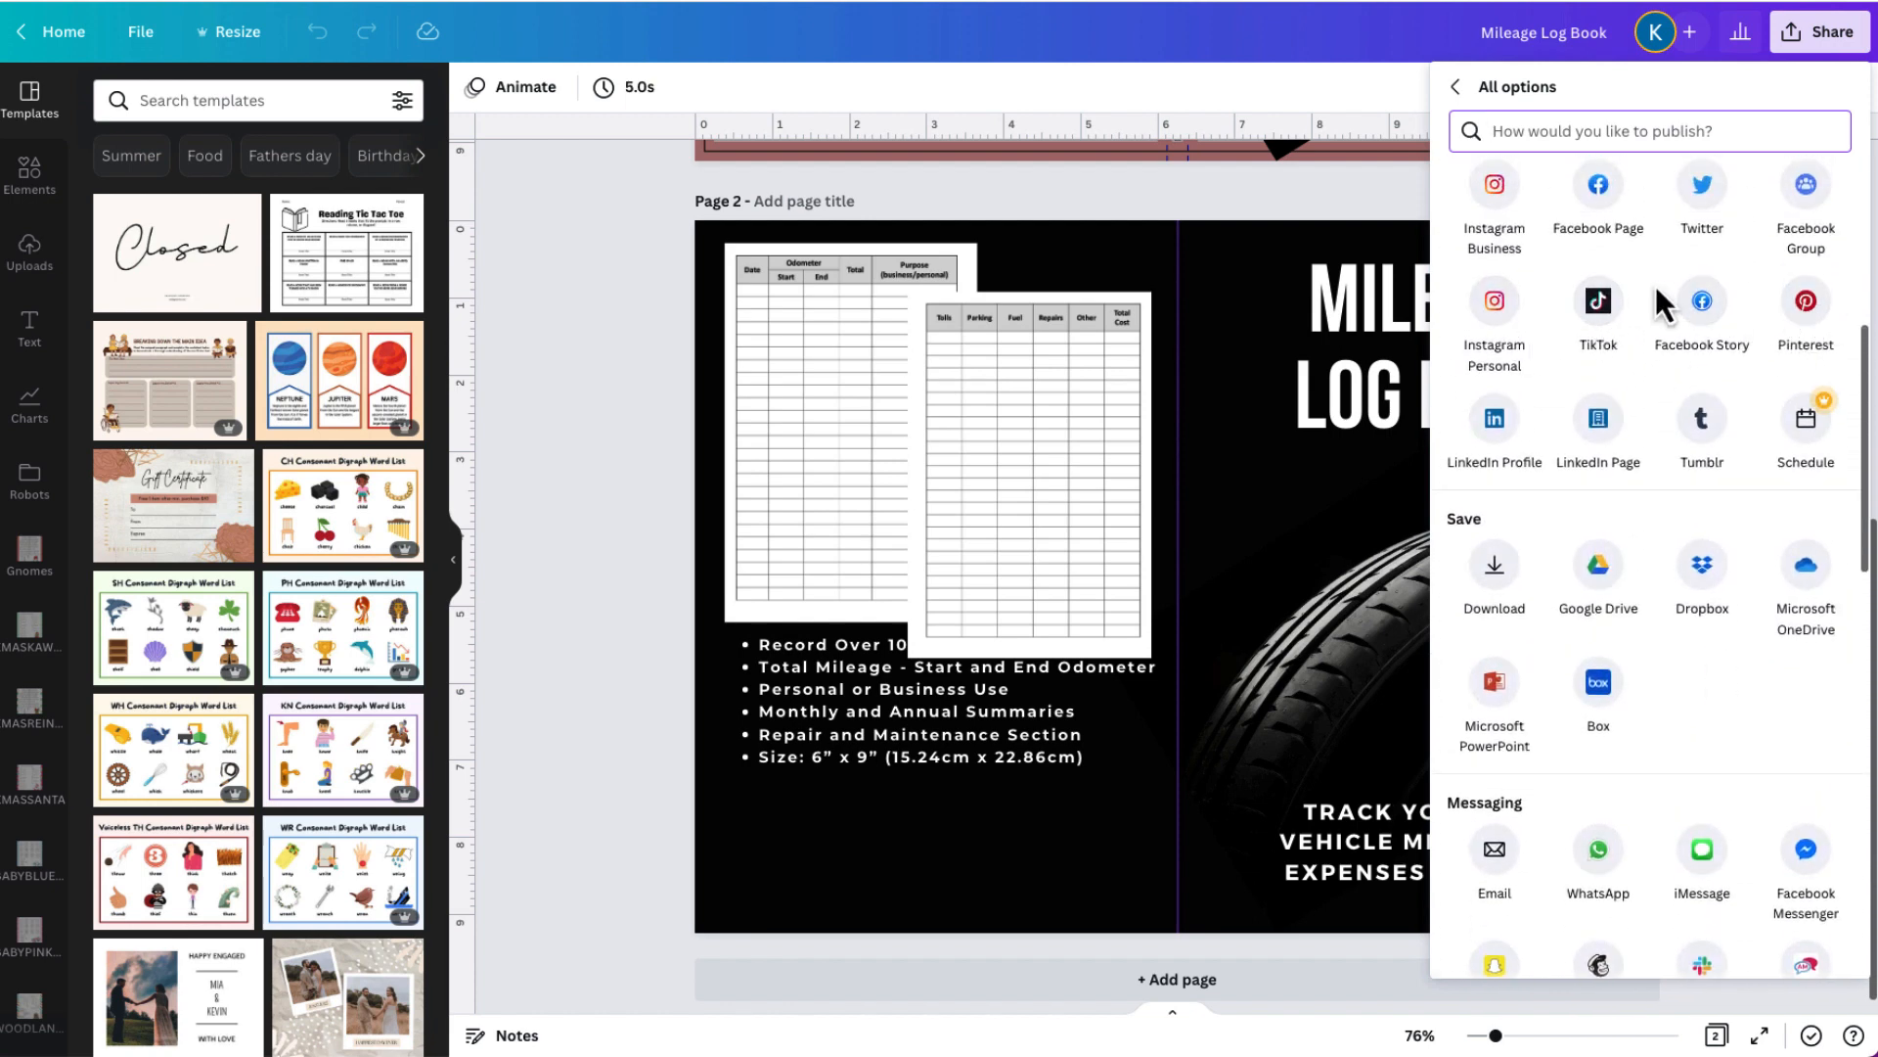
{"action": "scroll", "coordinate": [1546, 683], "scroll_direction": "down", "scroll_amount": 1}
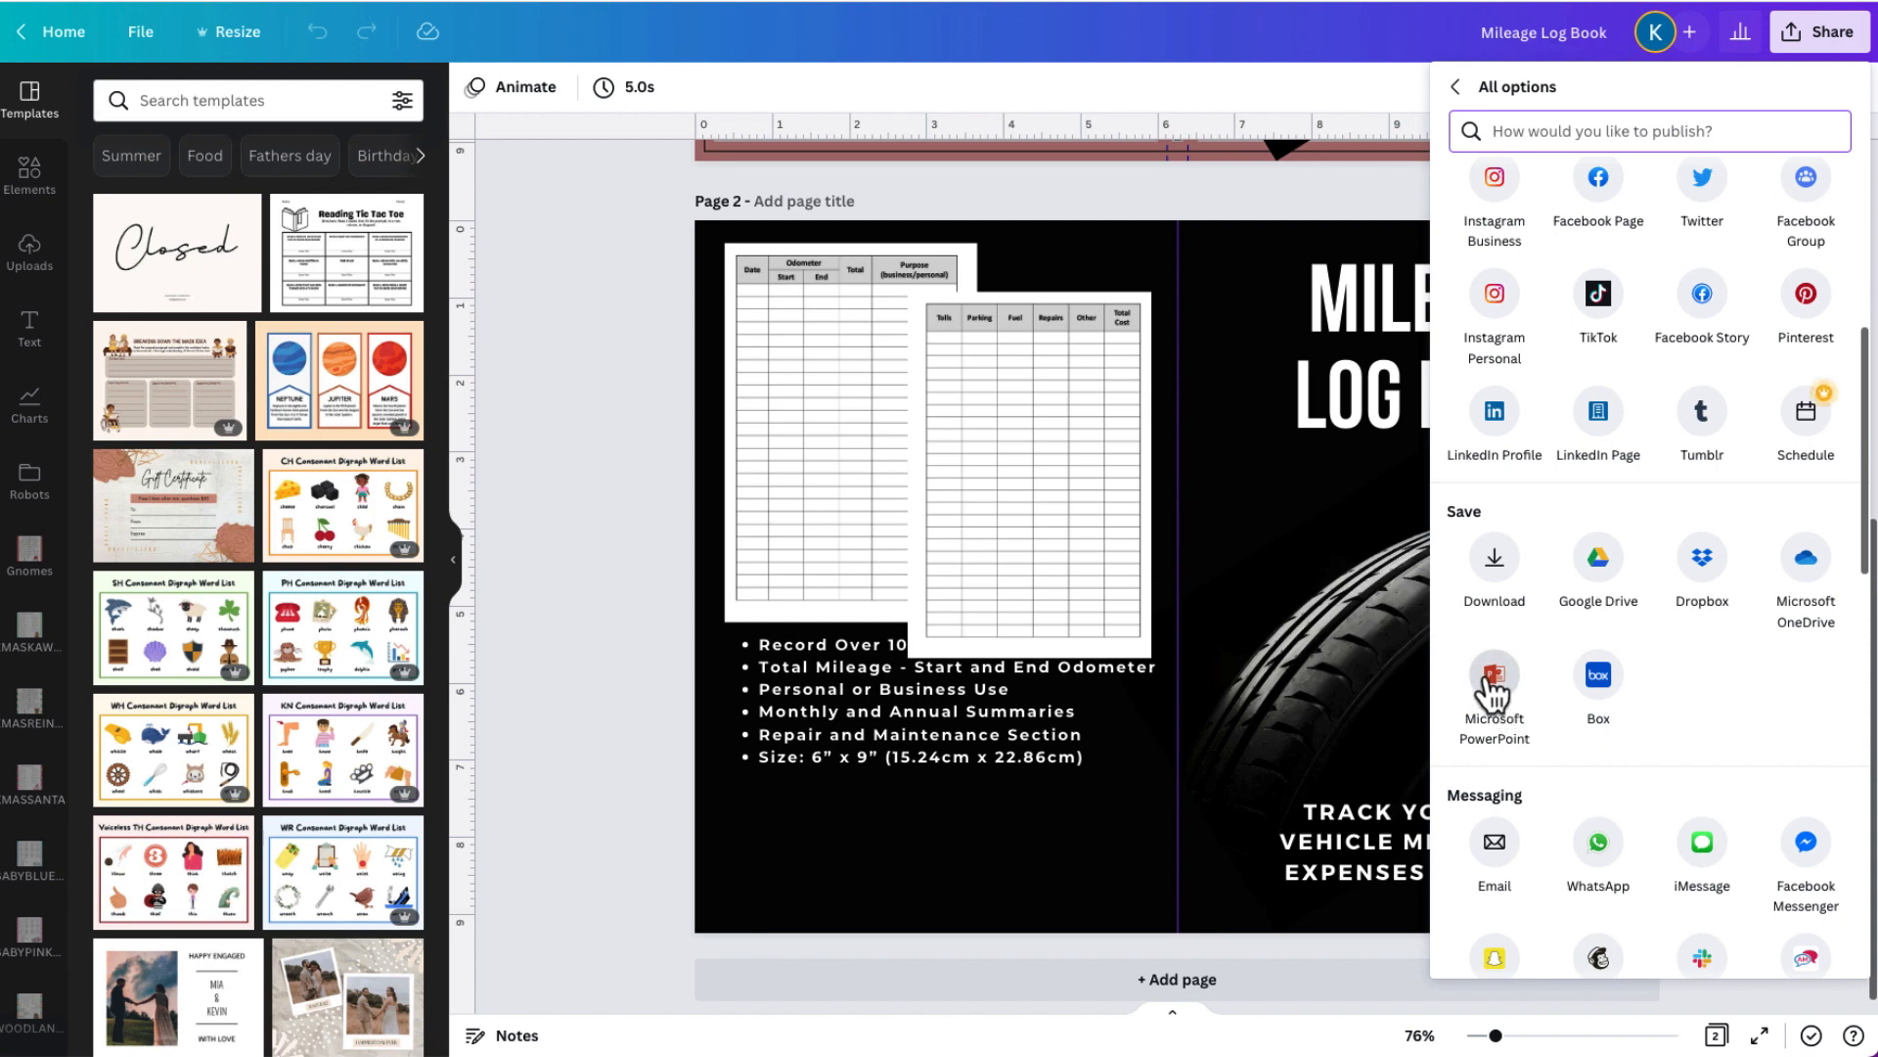
{"action": "left_click", "coordinate": [1494, 677]}
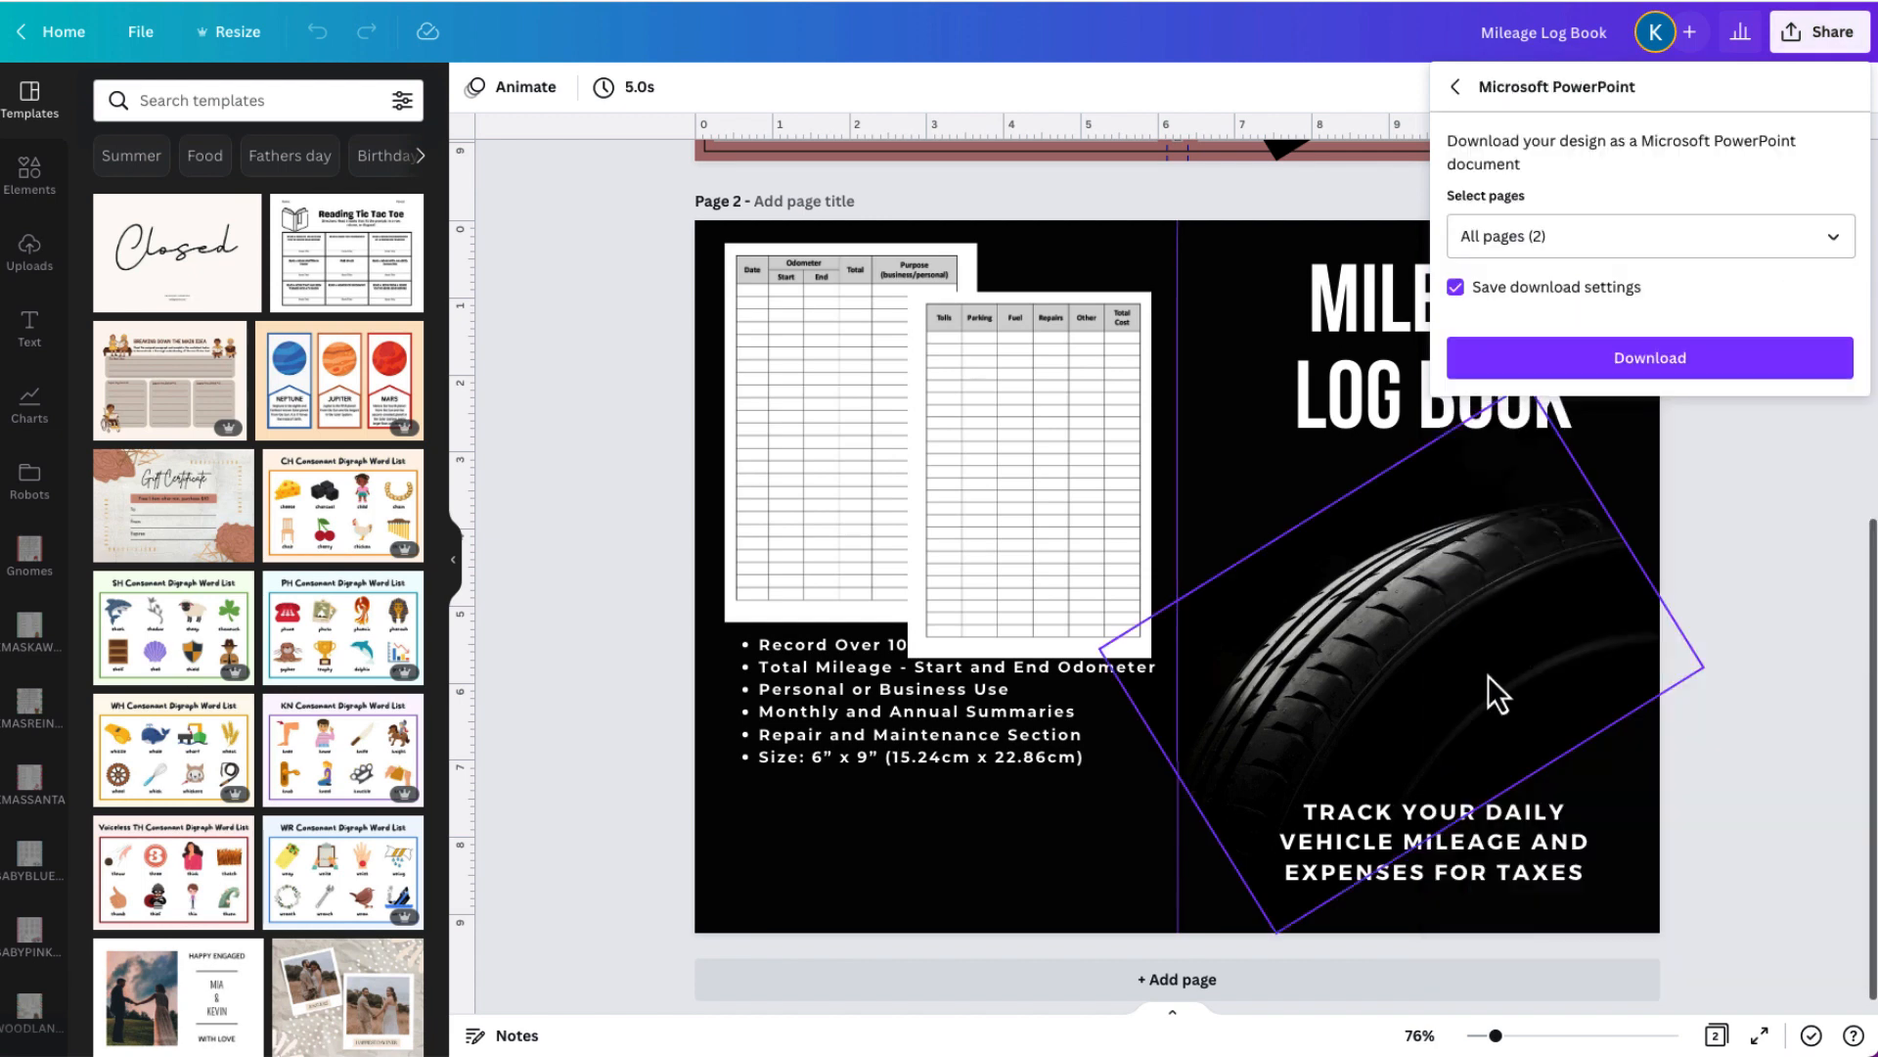
{"action": "left_click", "coordinate": [1748, 357]}
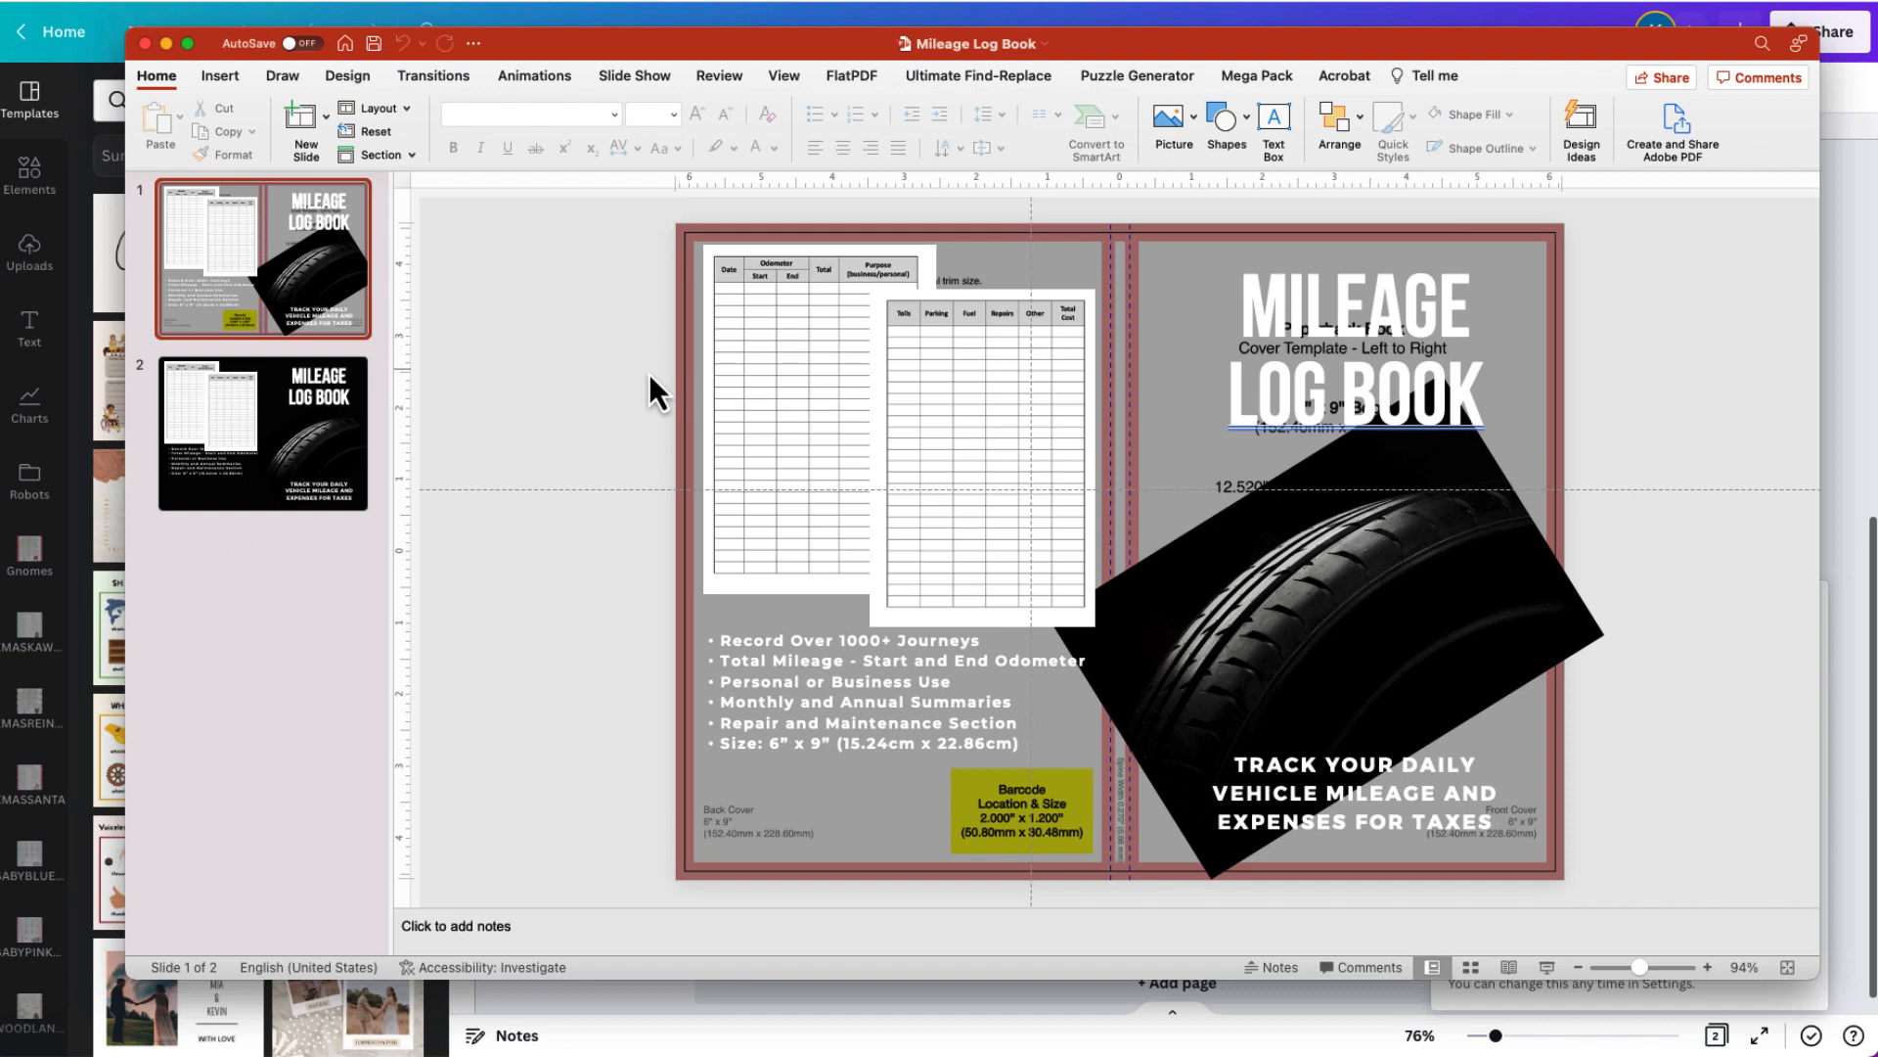
On slide 2 in PowerPoint, shift the front table image slightly up and right, and select the title, tagline and tire picture to check them as separate elements.
{"action": "left_click", "coordinate": [221, 424]}
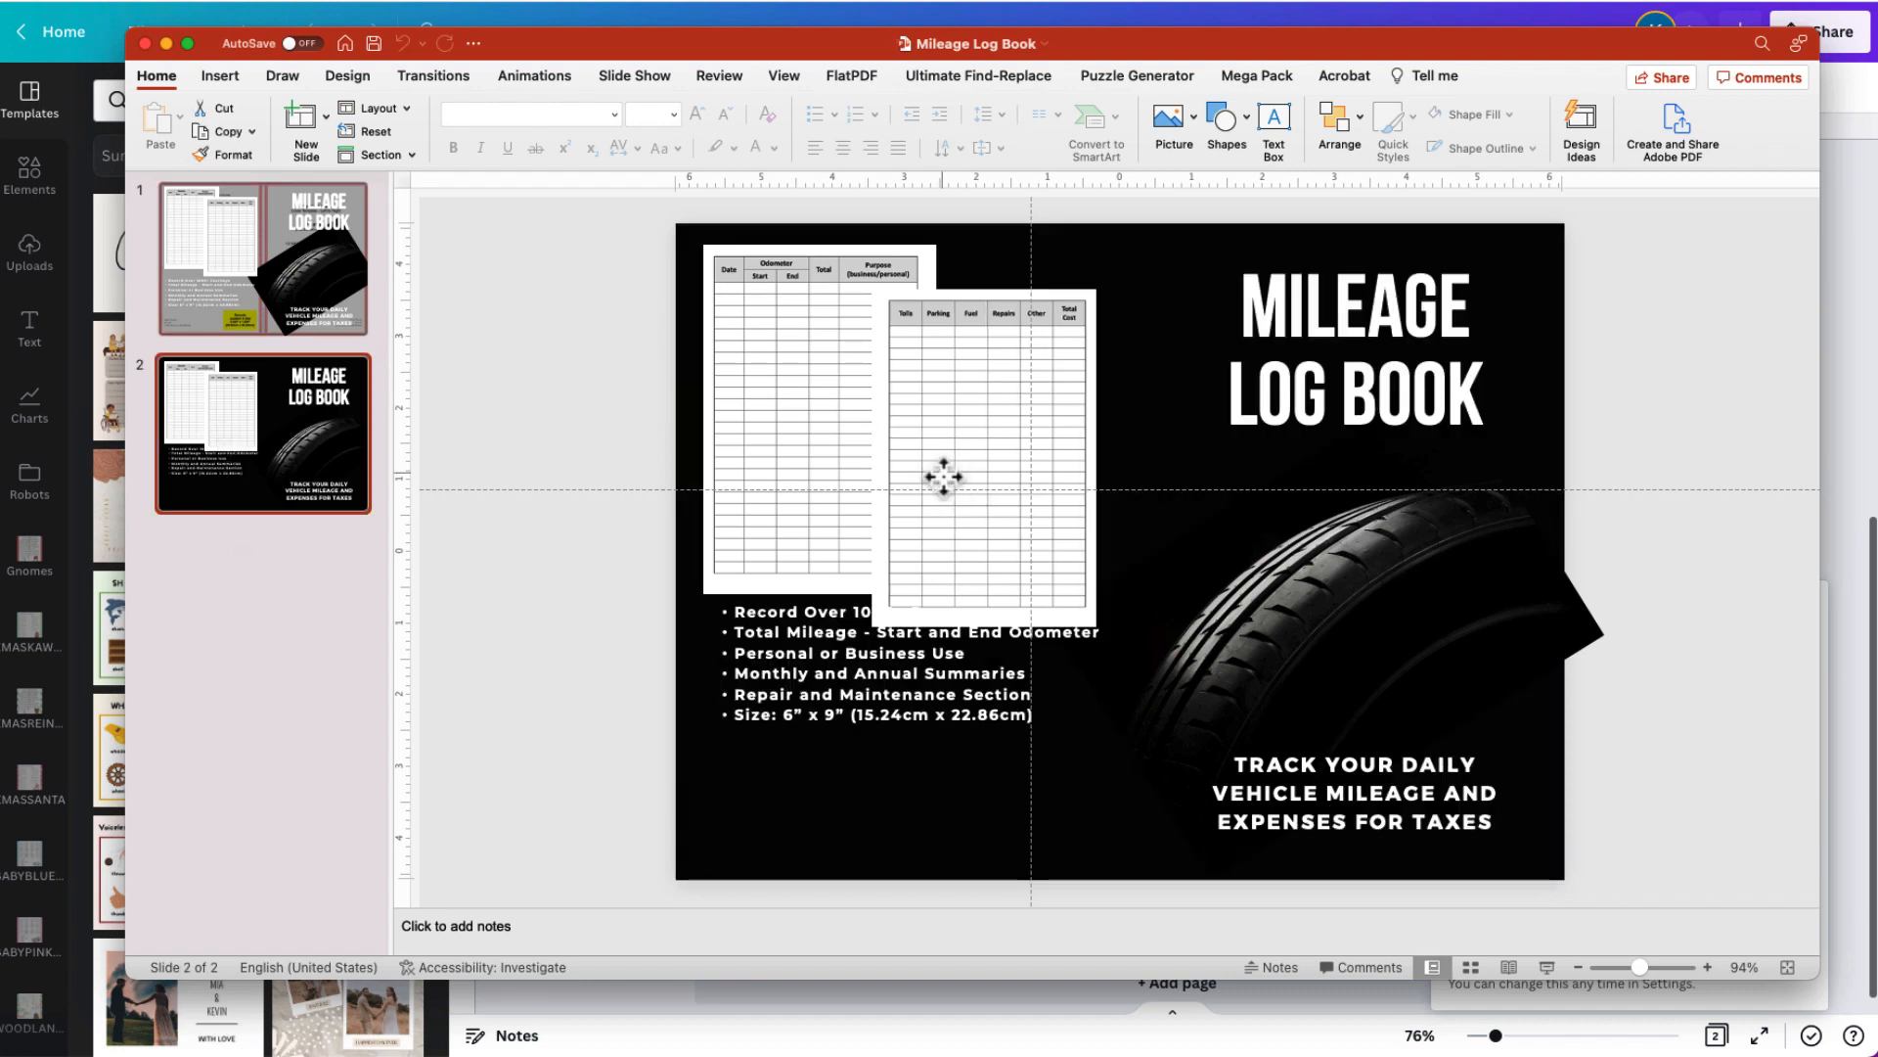
{"action": "mouse_move", "coordinate": [939, 473]}
{"action": "left_mouse_down"}
{"action": "mouse_move", "coordinate": [961, 416]}
{"action": "mouse_move", "coordinate": [958, 456]}
{"action": "left_mouse_up"}
{"action": "left_click", "coordinate": [1399, 303]}
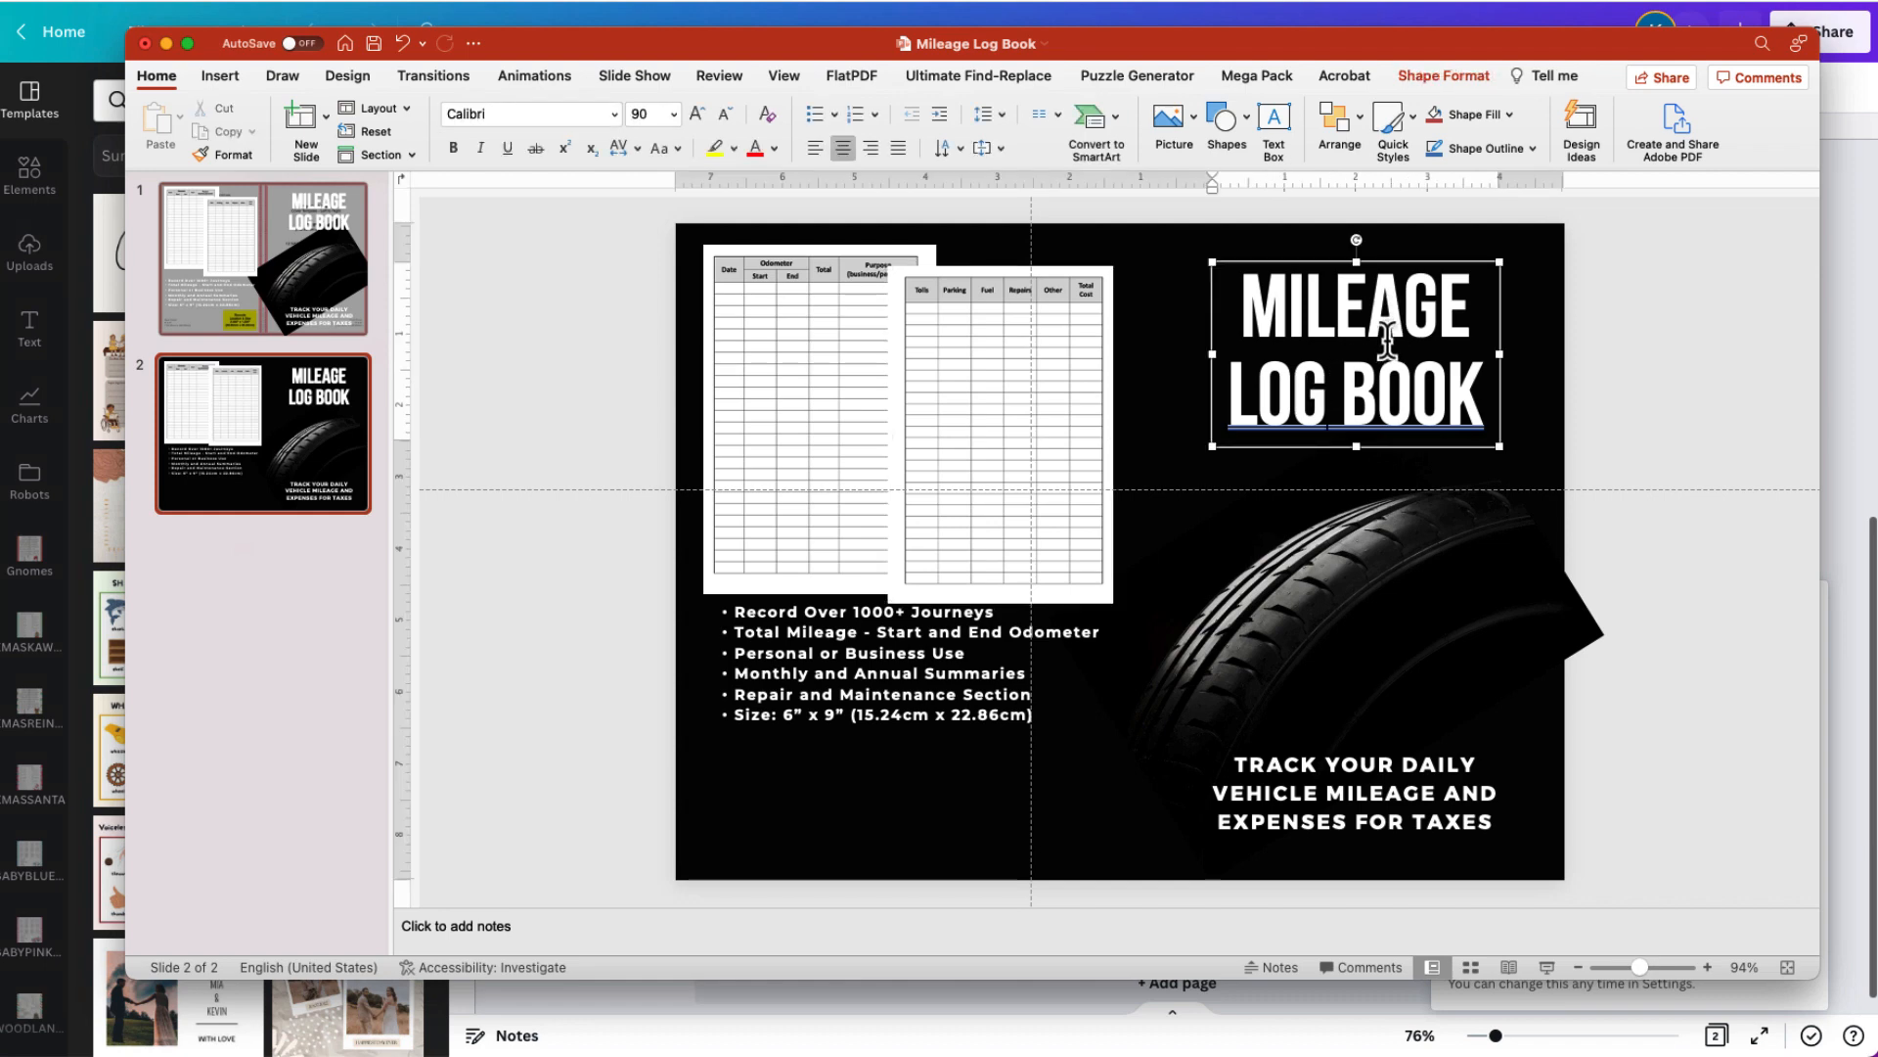
{"action": "left_click_drag", "start_coordinate": [1401, 304], "coordinate": [1440, 278]}
{"action": "left_click", "coordinate": [1438, 305]}
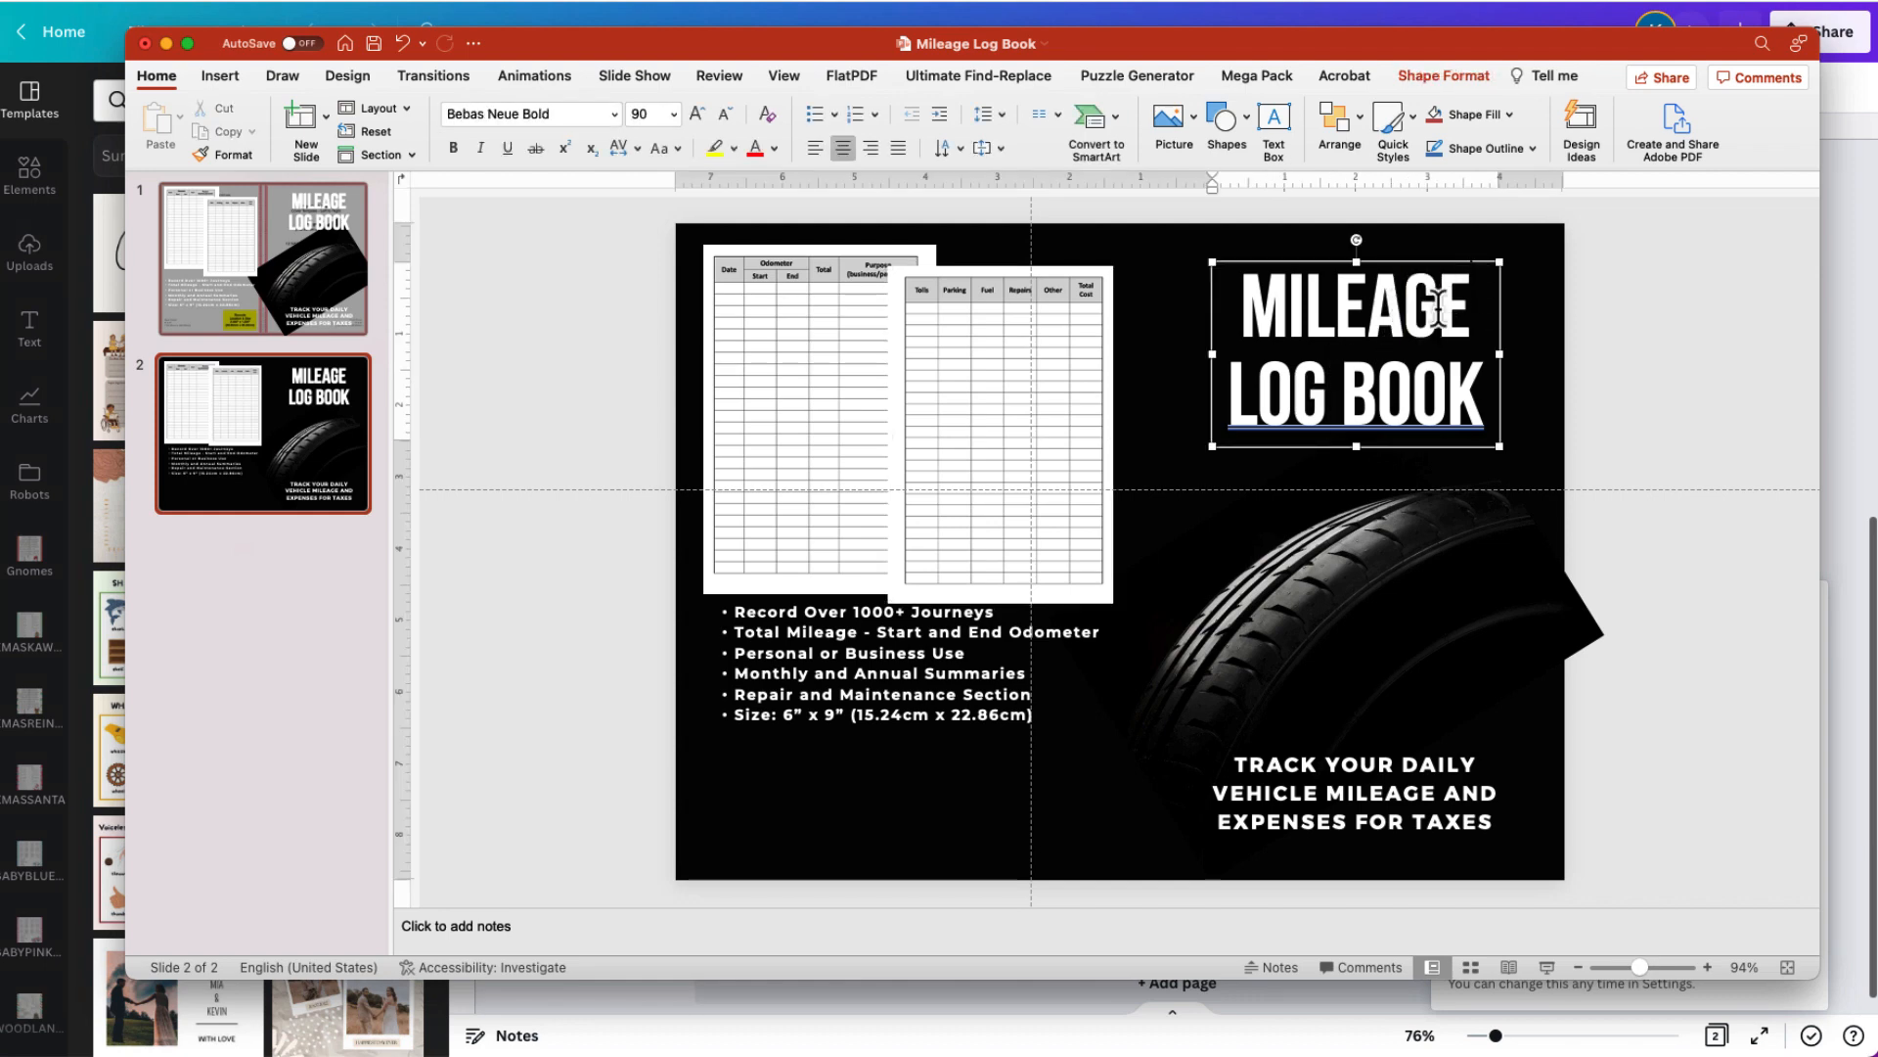
{"action": "left_click", "coordinate": [1409, 773]}
{"action": "left_click", "coordinate": [1421, 611]}
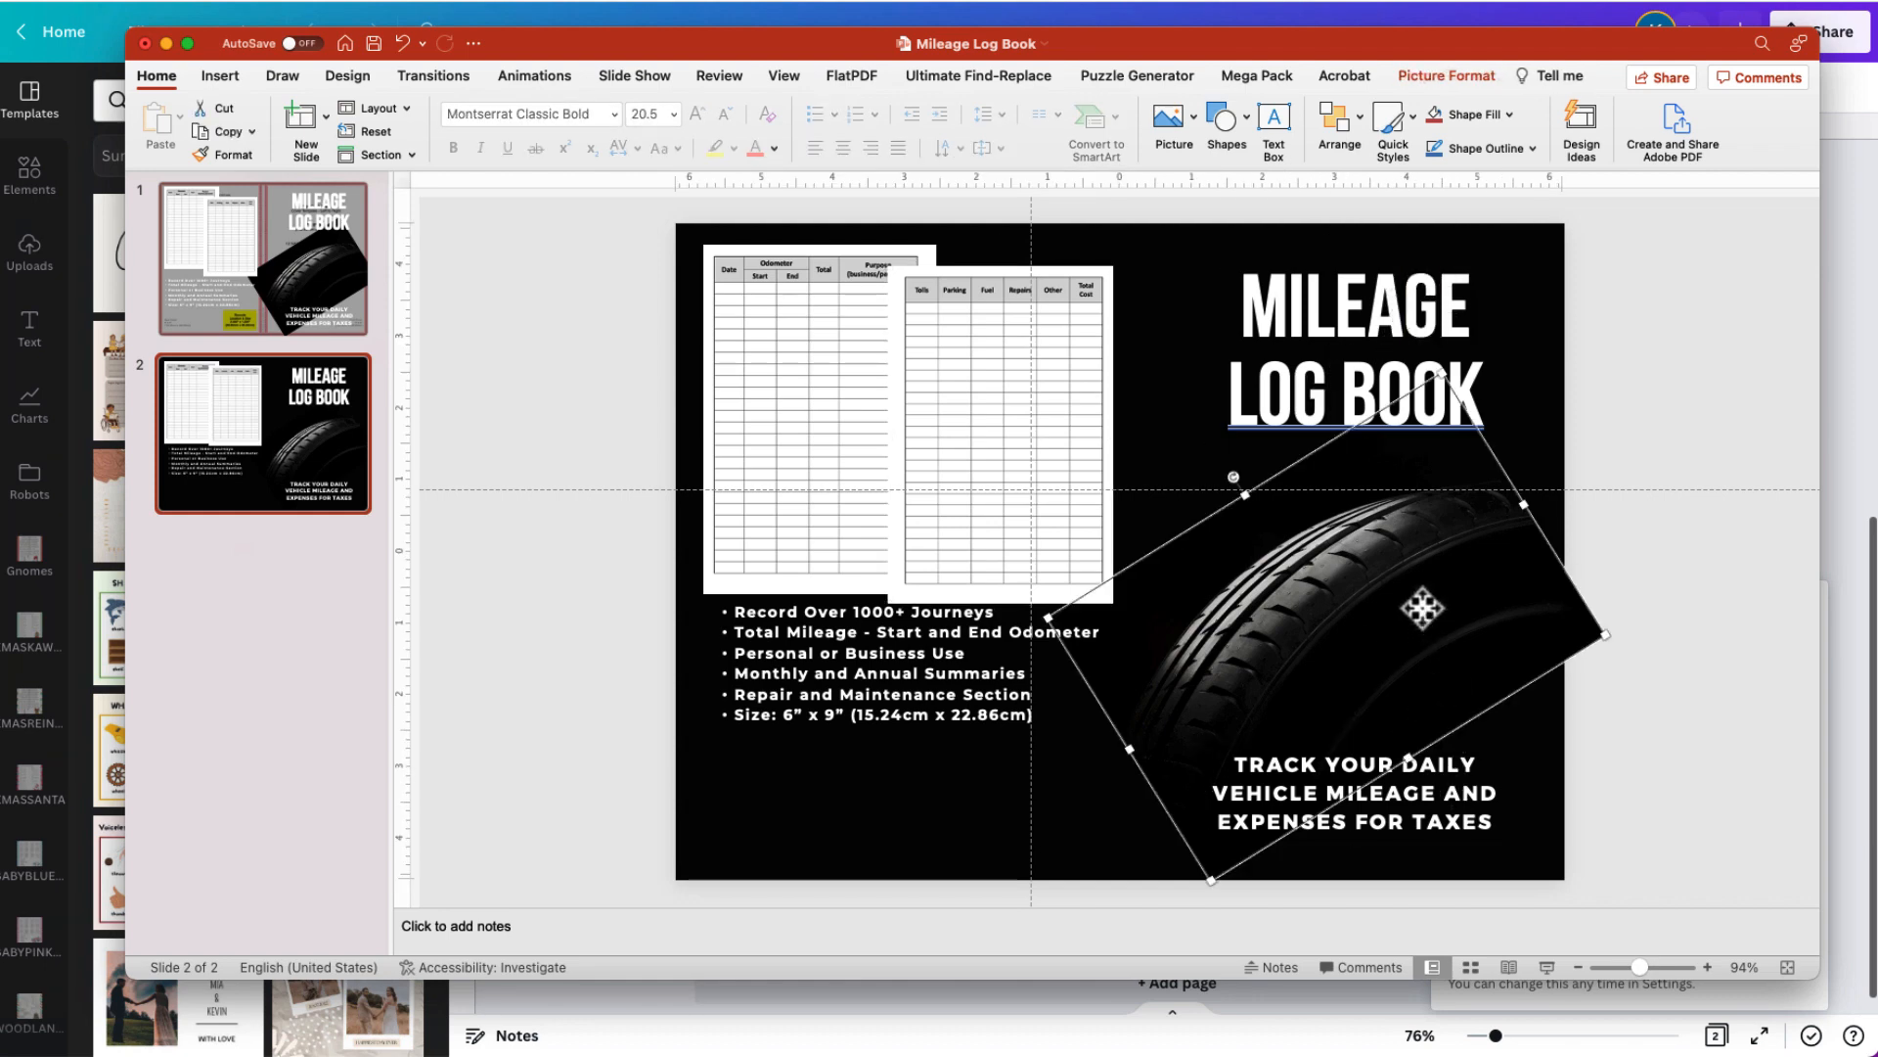
Shift the tire picture on slide 2 slightly left and down.
{"action": "double_click", "coordinate": [1384, 612]}
{"action": "left_click_drag", "start_coordinate": [1499, 558], "coordinate": [1377, 601]}
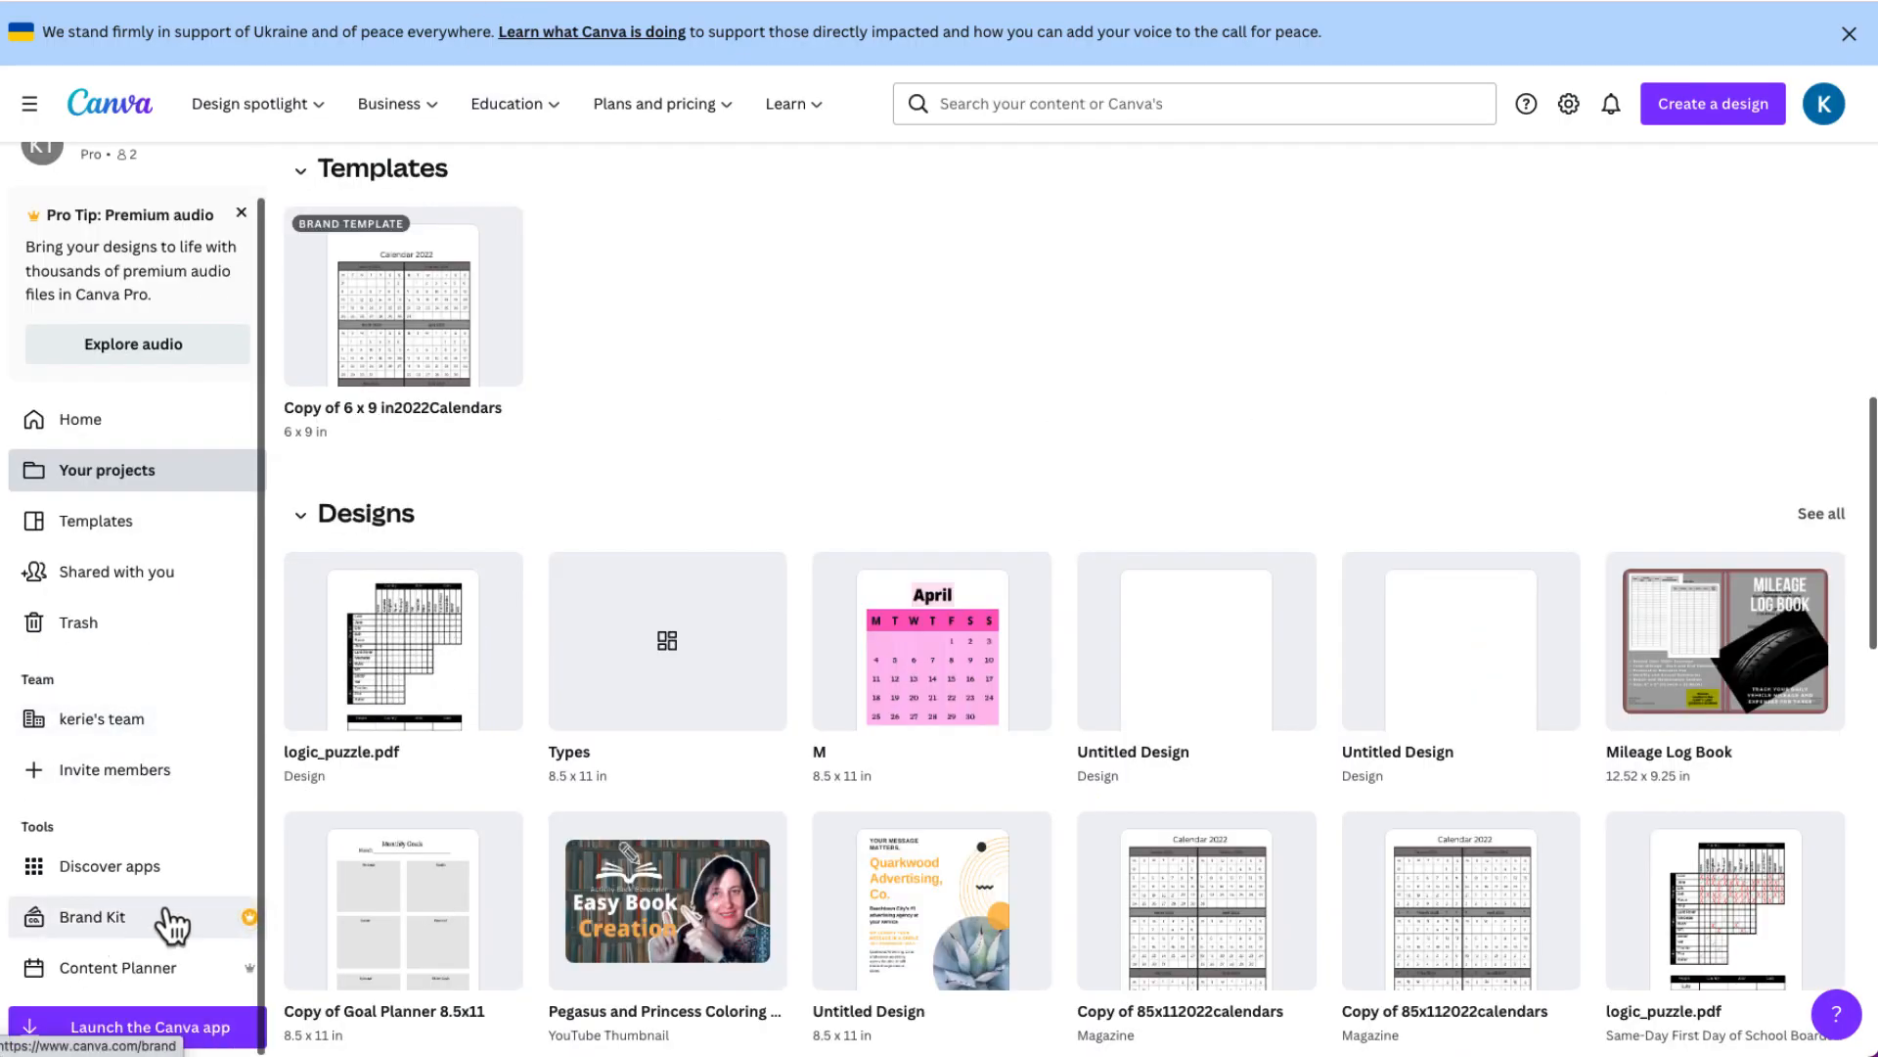
Switch to Canva's Discover apps page and look through the full list of available apps and integrations.
{"action": "left_click", "coordinate": [110, 866]}
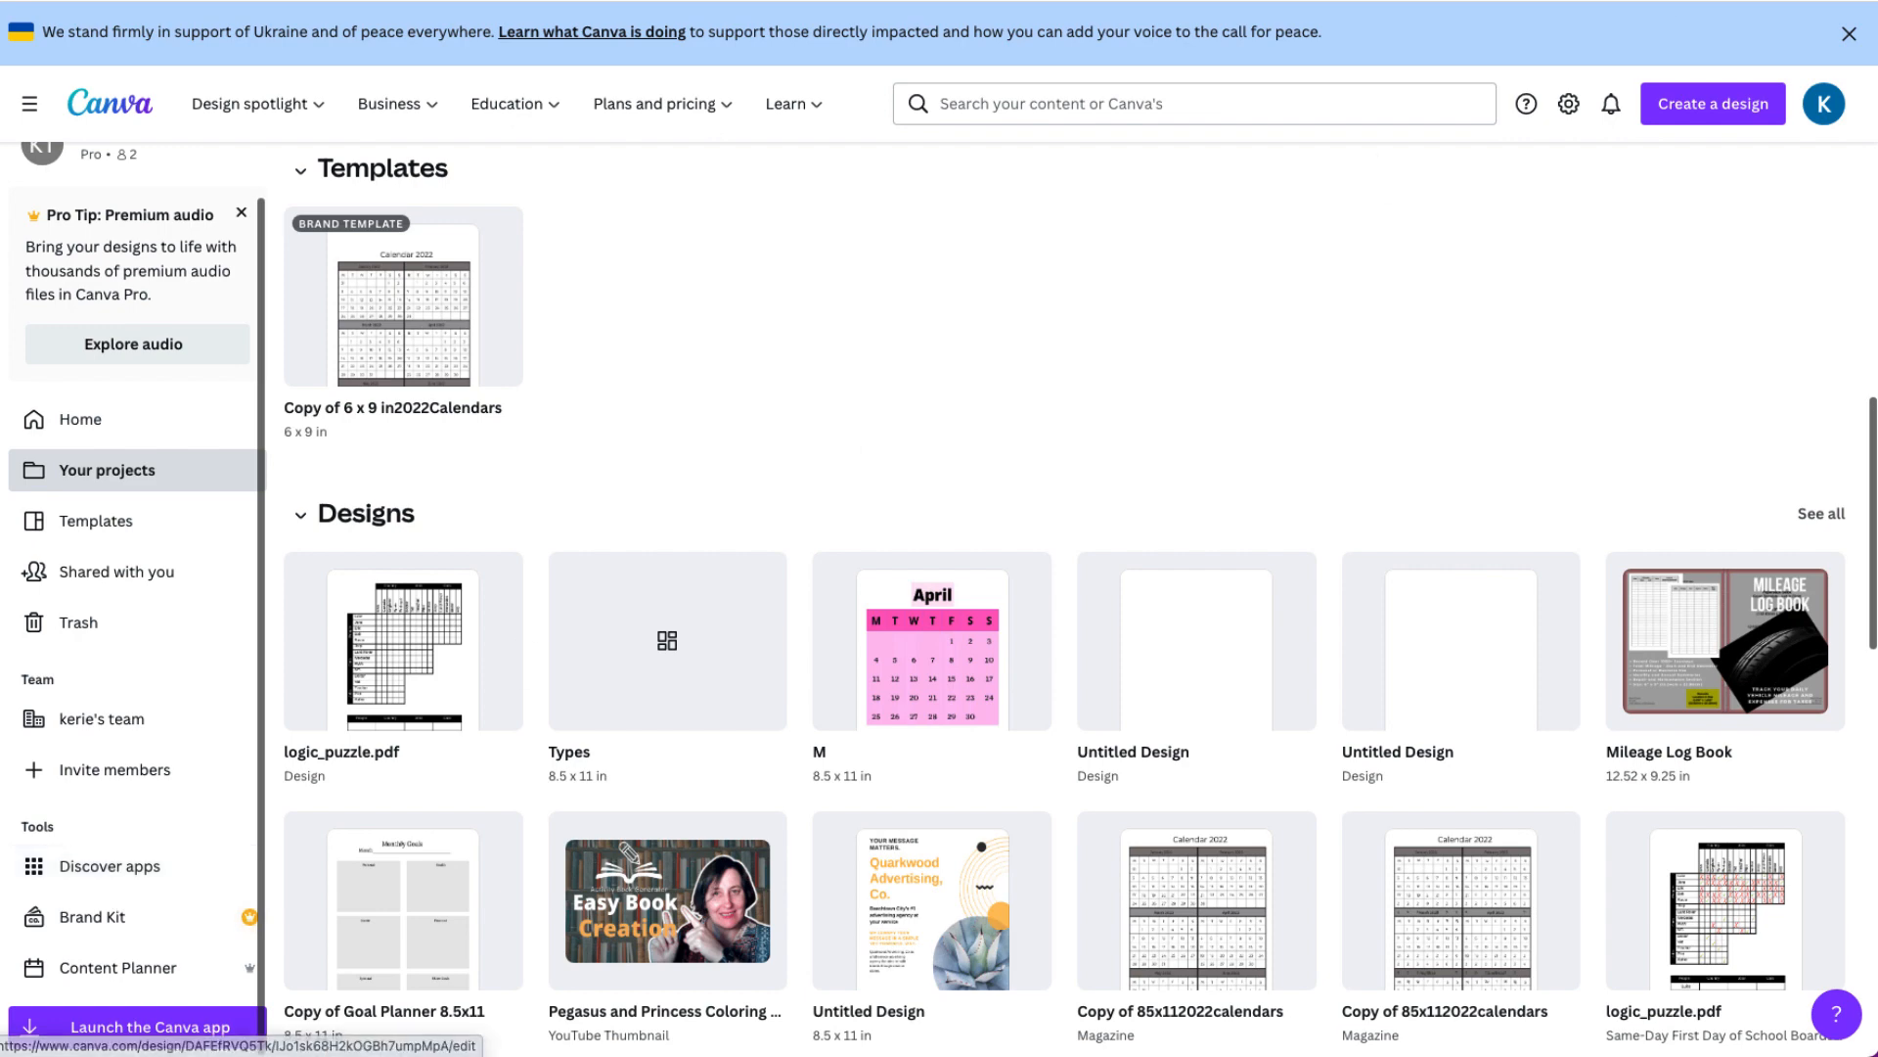
{"action": "scroll", "coordinate": [1252, 631], "scroll_direction": "down", "scroll_amount": 3}
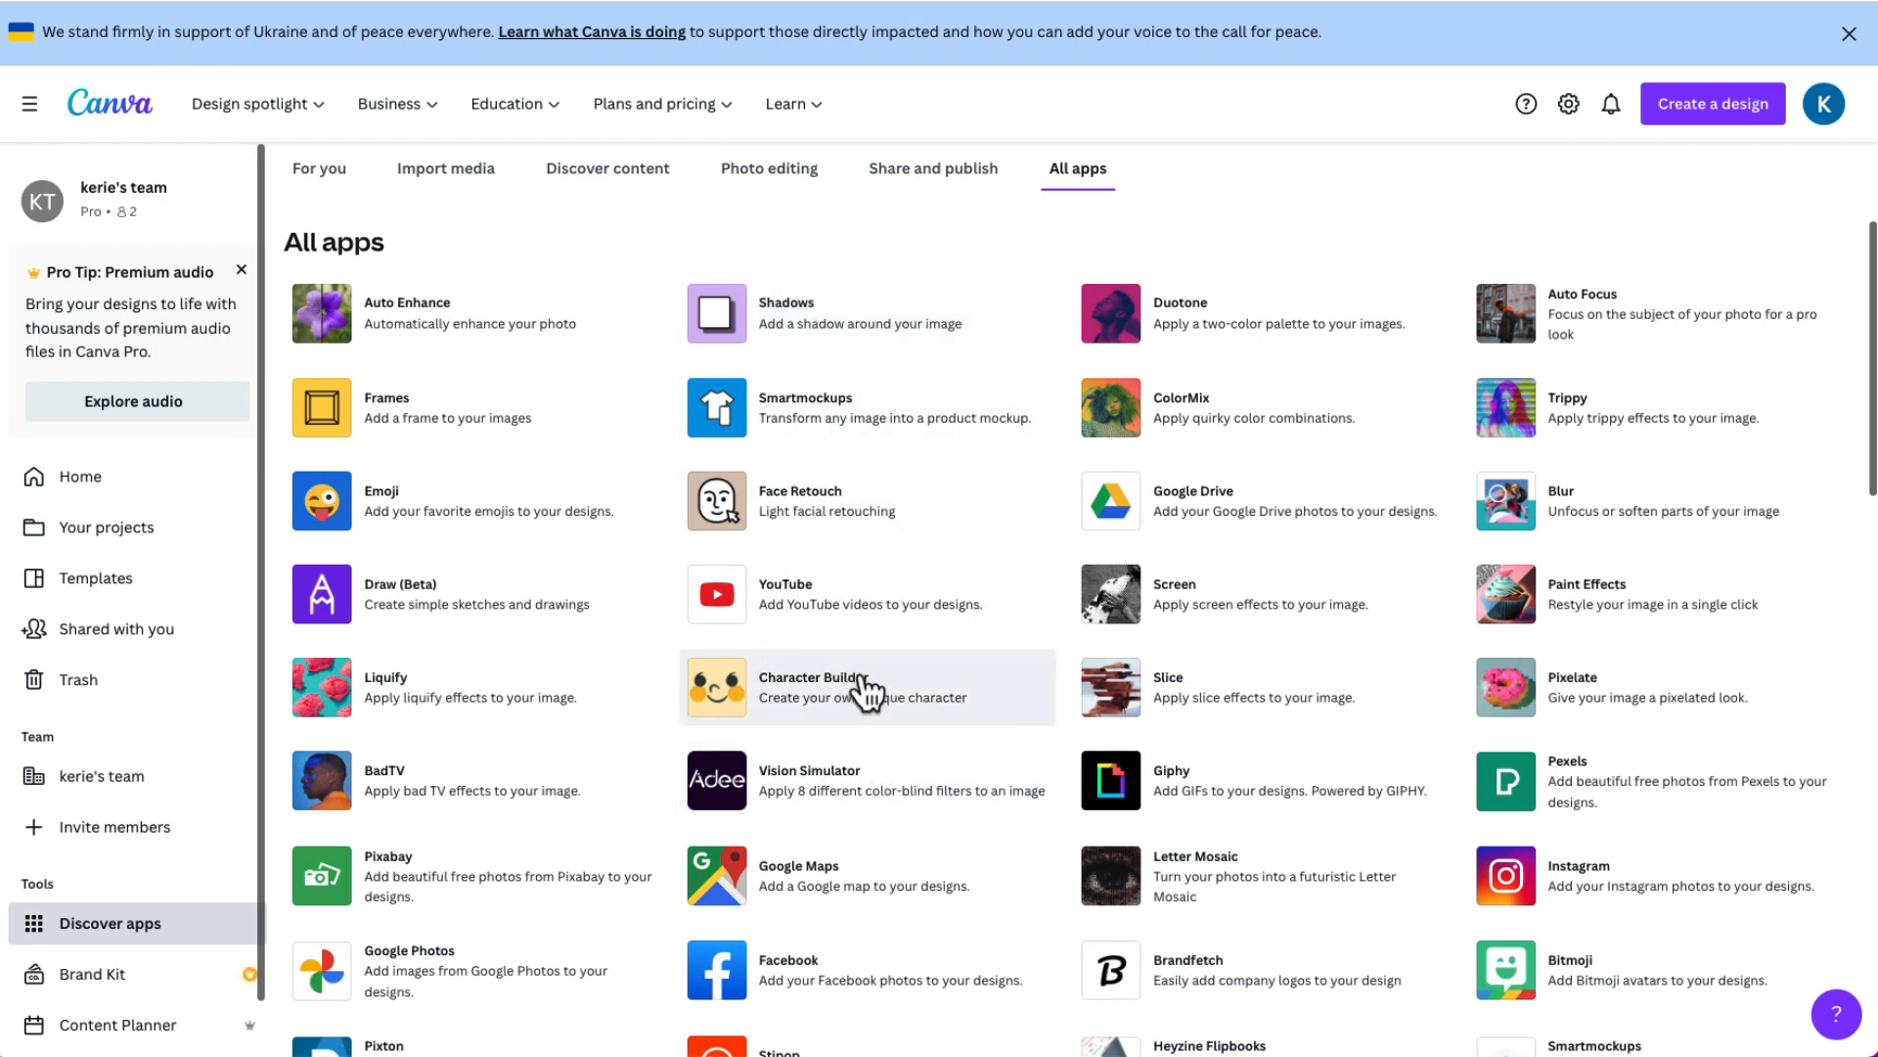
{"action": "scroll", "coordinate": [1073, 713], "scroll_direction": "down", "scroll_amount": 3}
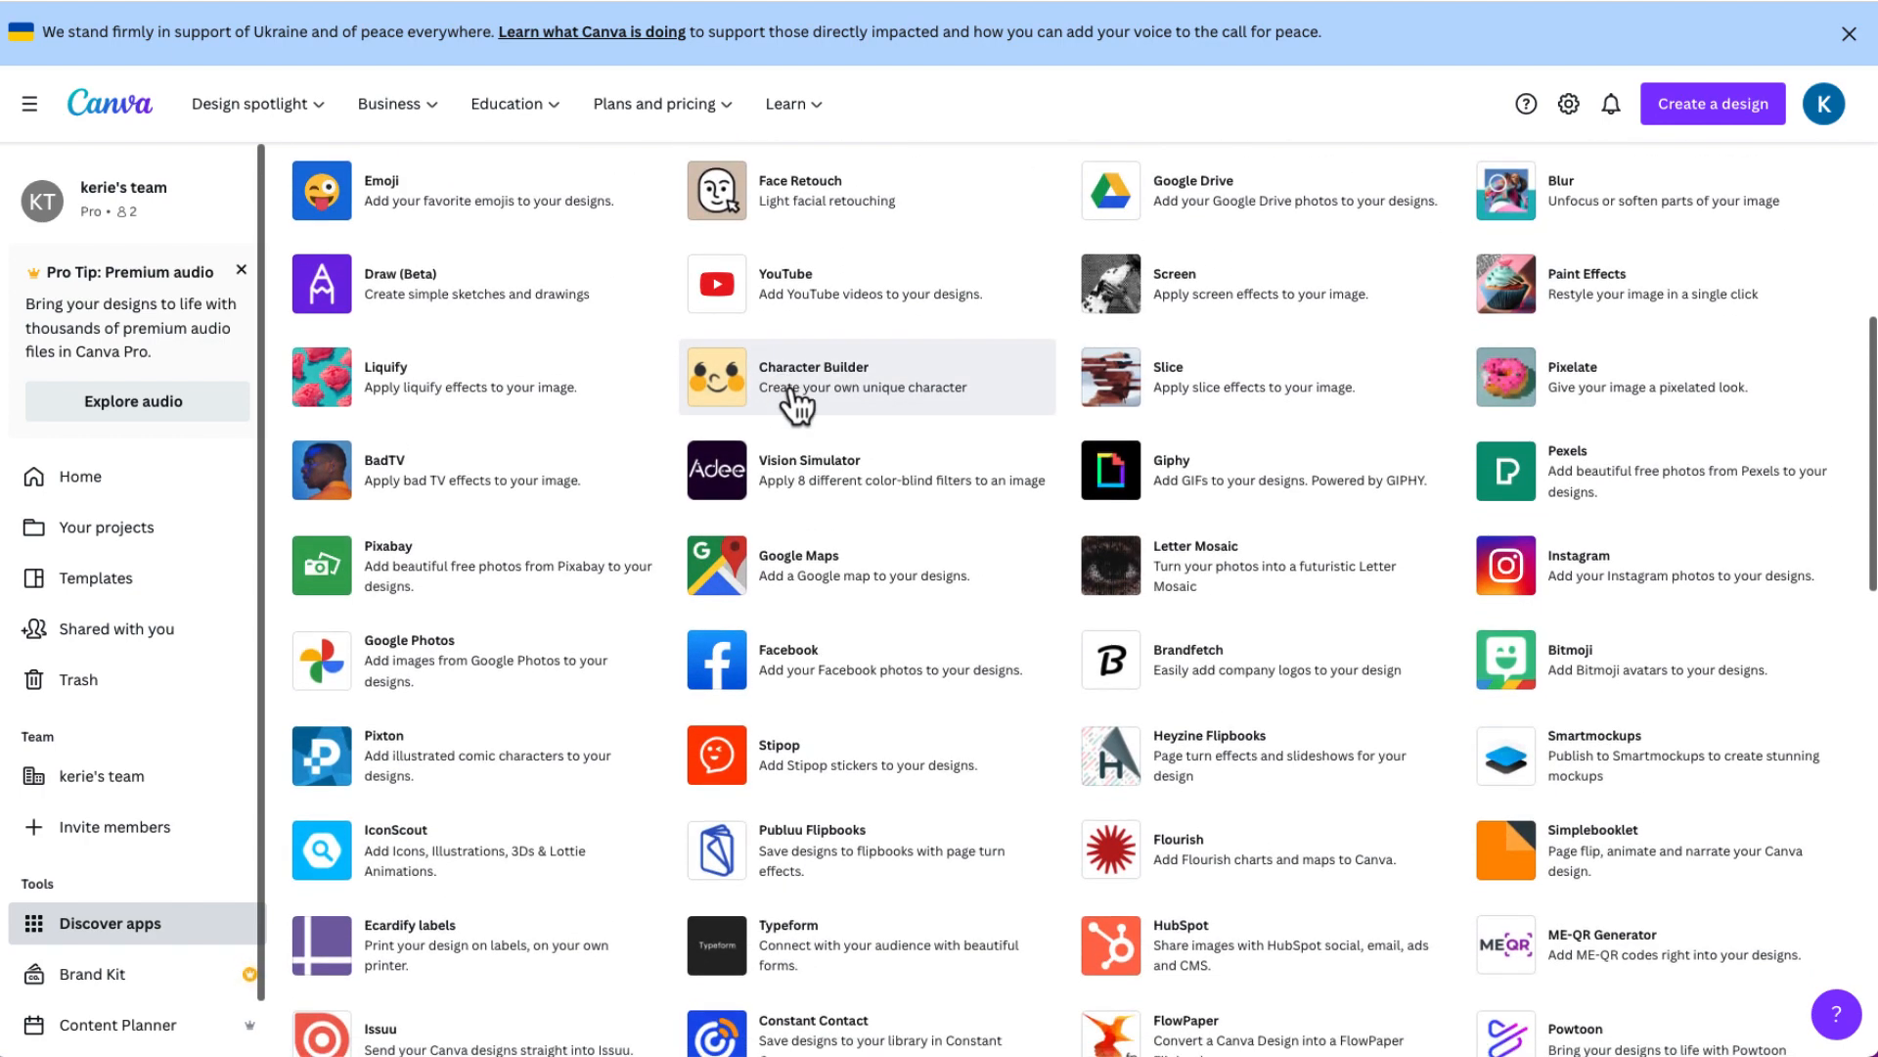
{"action": "scroll", "coordinate": [791, 391], "scroll_direction": "up", "scroll_amount": 1}
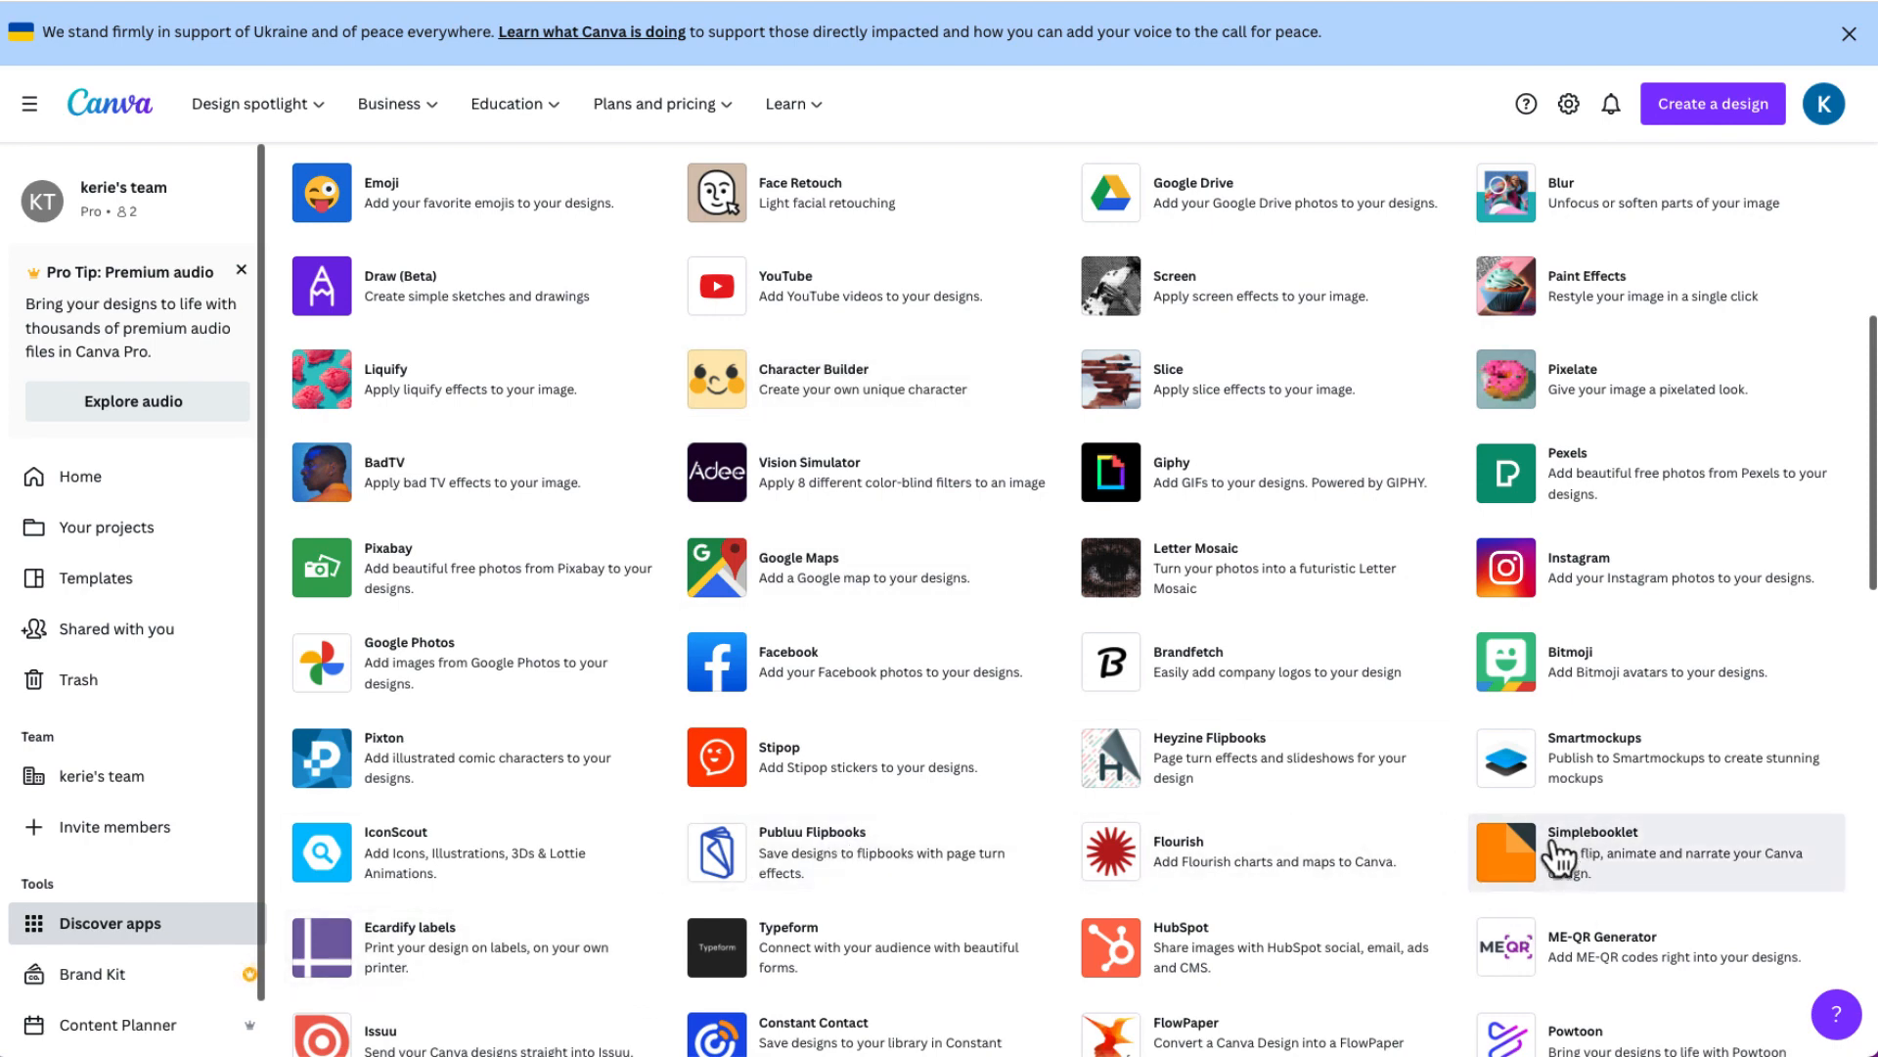
{"action": "scroll", "coordinate": [743, 783], "scroll_direction": "down", "scroll_amount": 4}
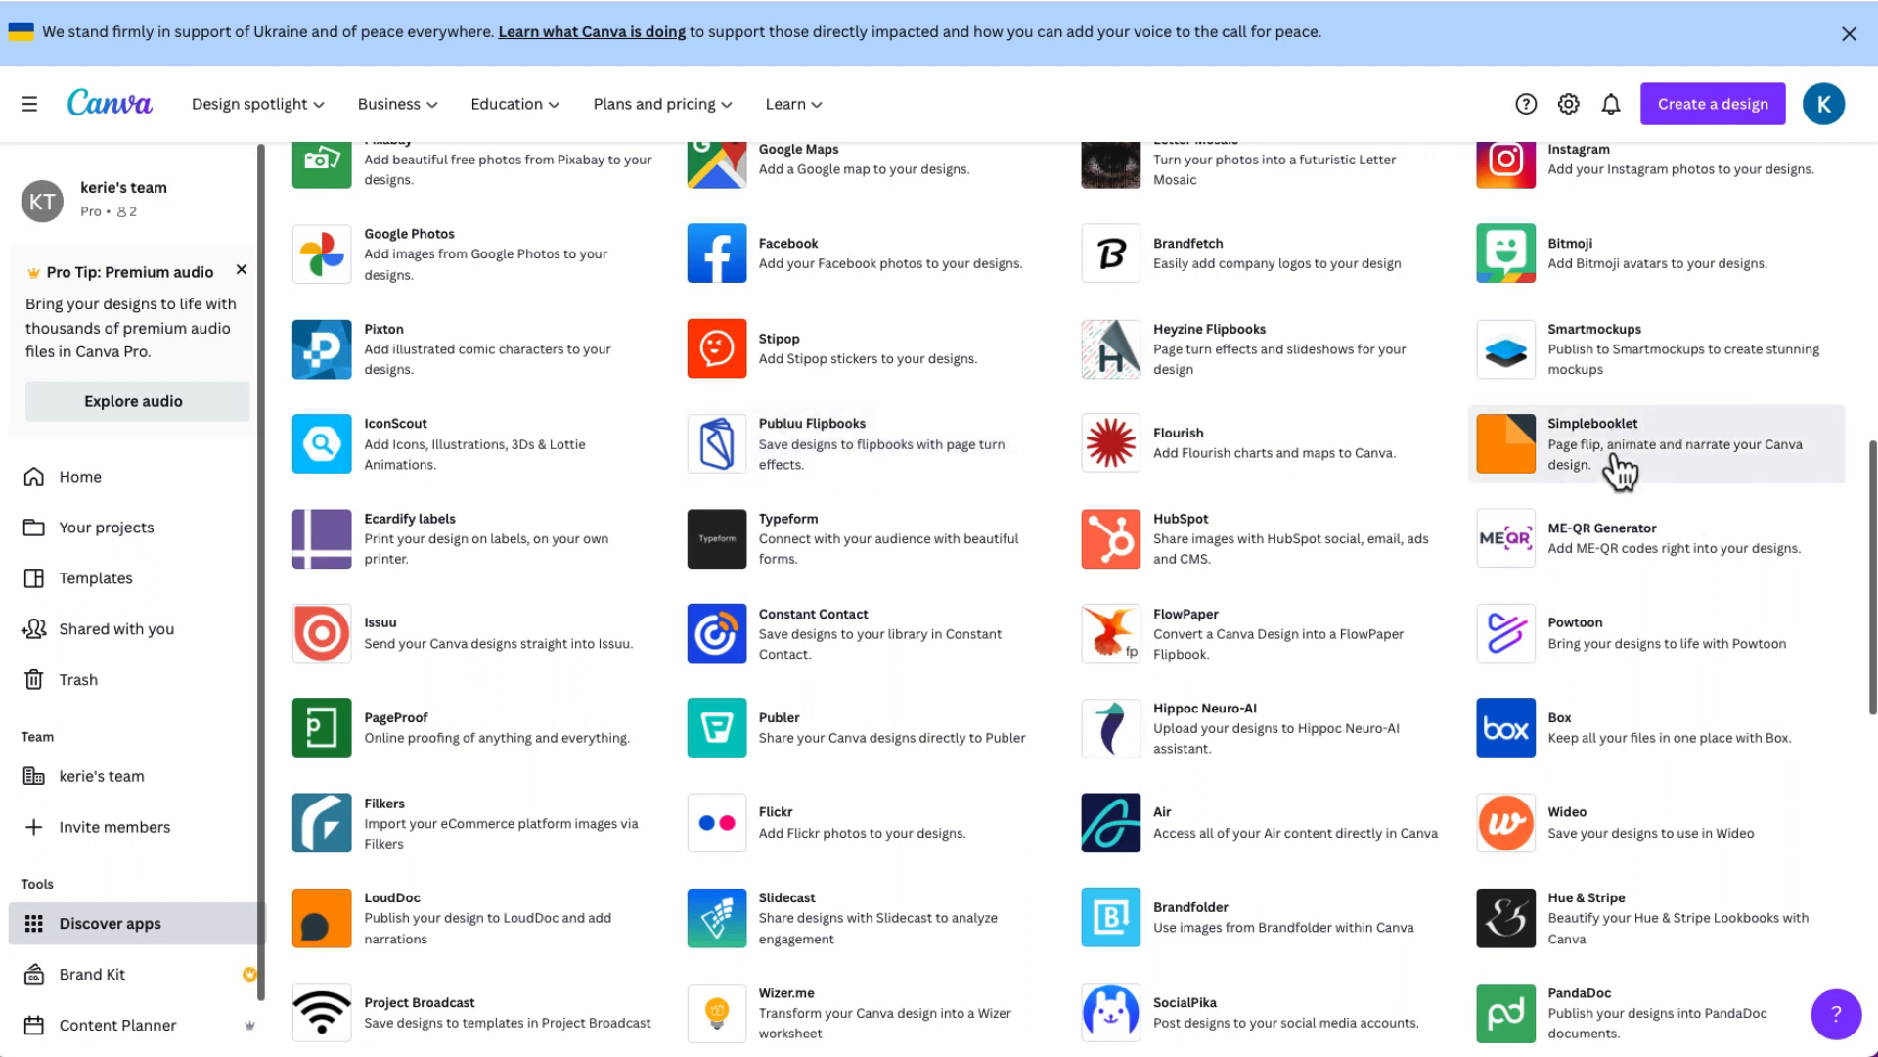
{"action": "scroll", "coordinate": [1582, 486], "scroll_direction": "down", "scroll_amount": 10}
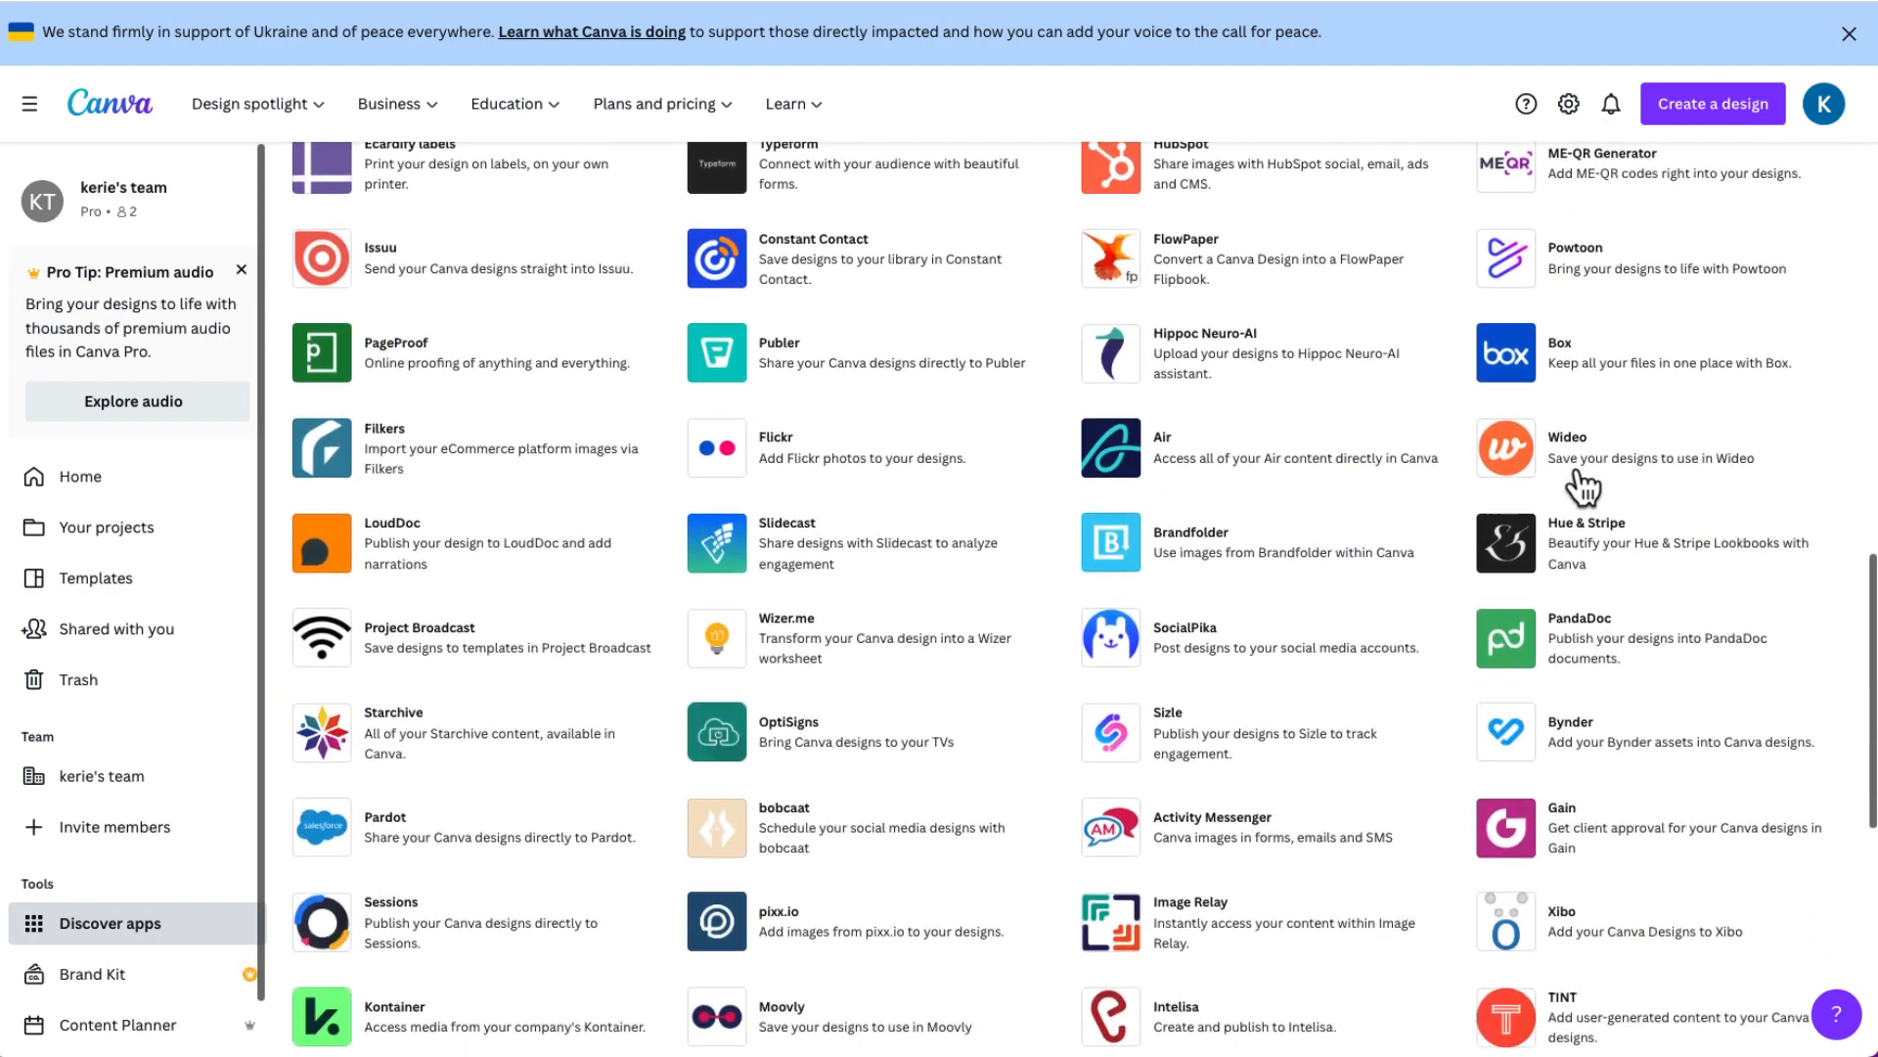
{"action": "scroll", "coordinate": [1582, 486], "scroll_direction": "down", "scroll_amount": 2}
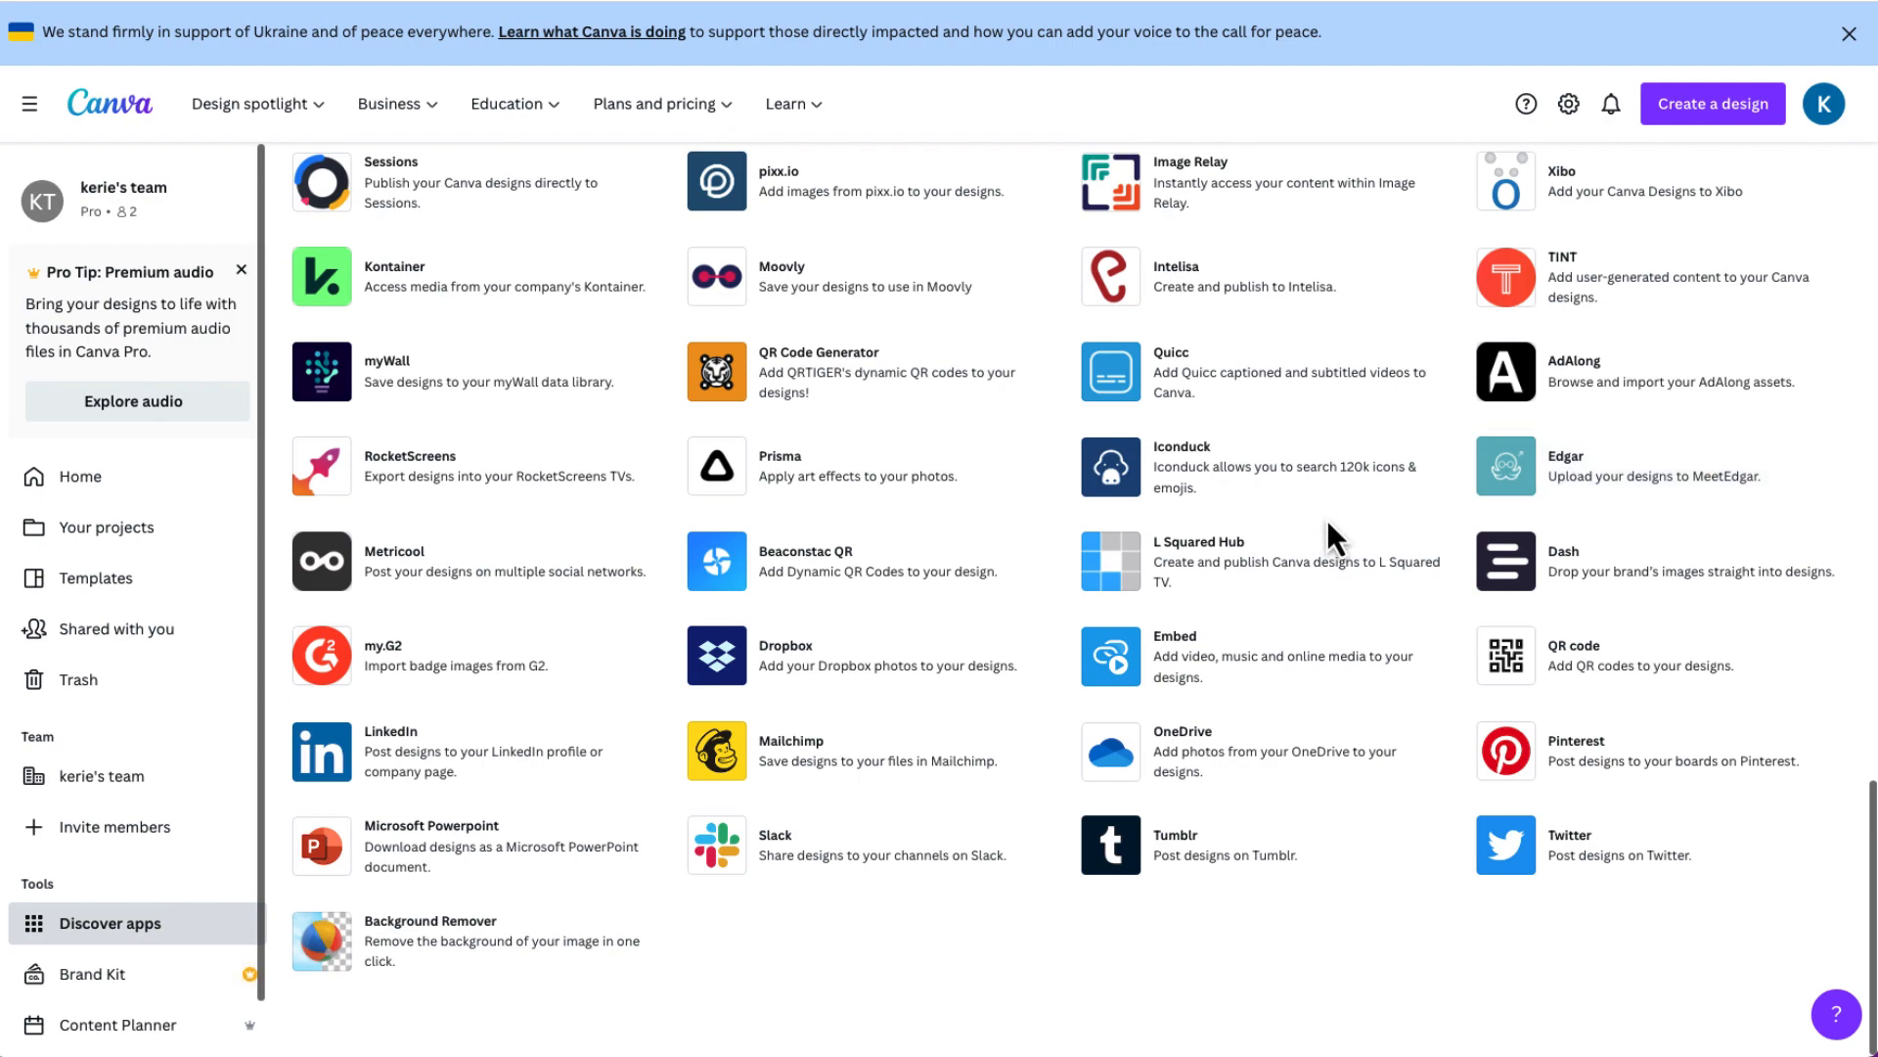
{"action": "scroll", "coordinate": [1345, 529], "scroll_direction": "up", "scroll_amount": 12}
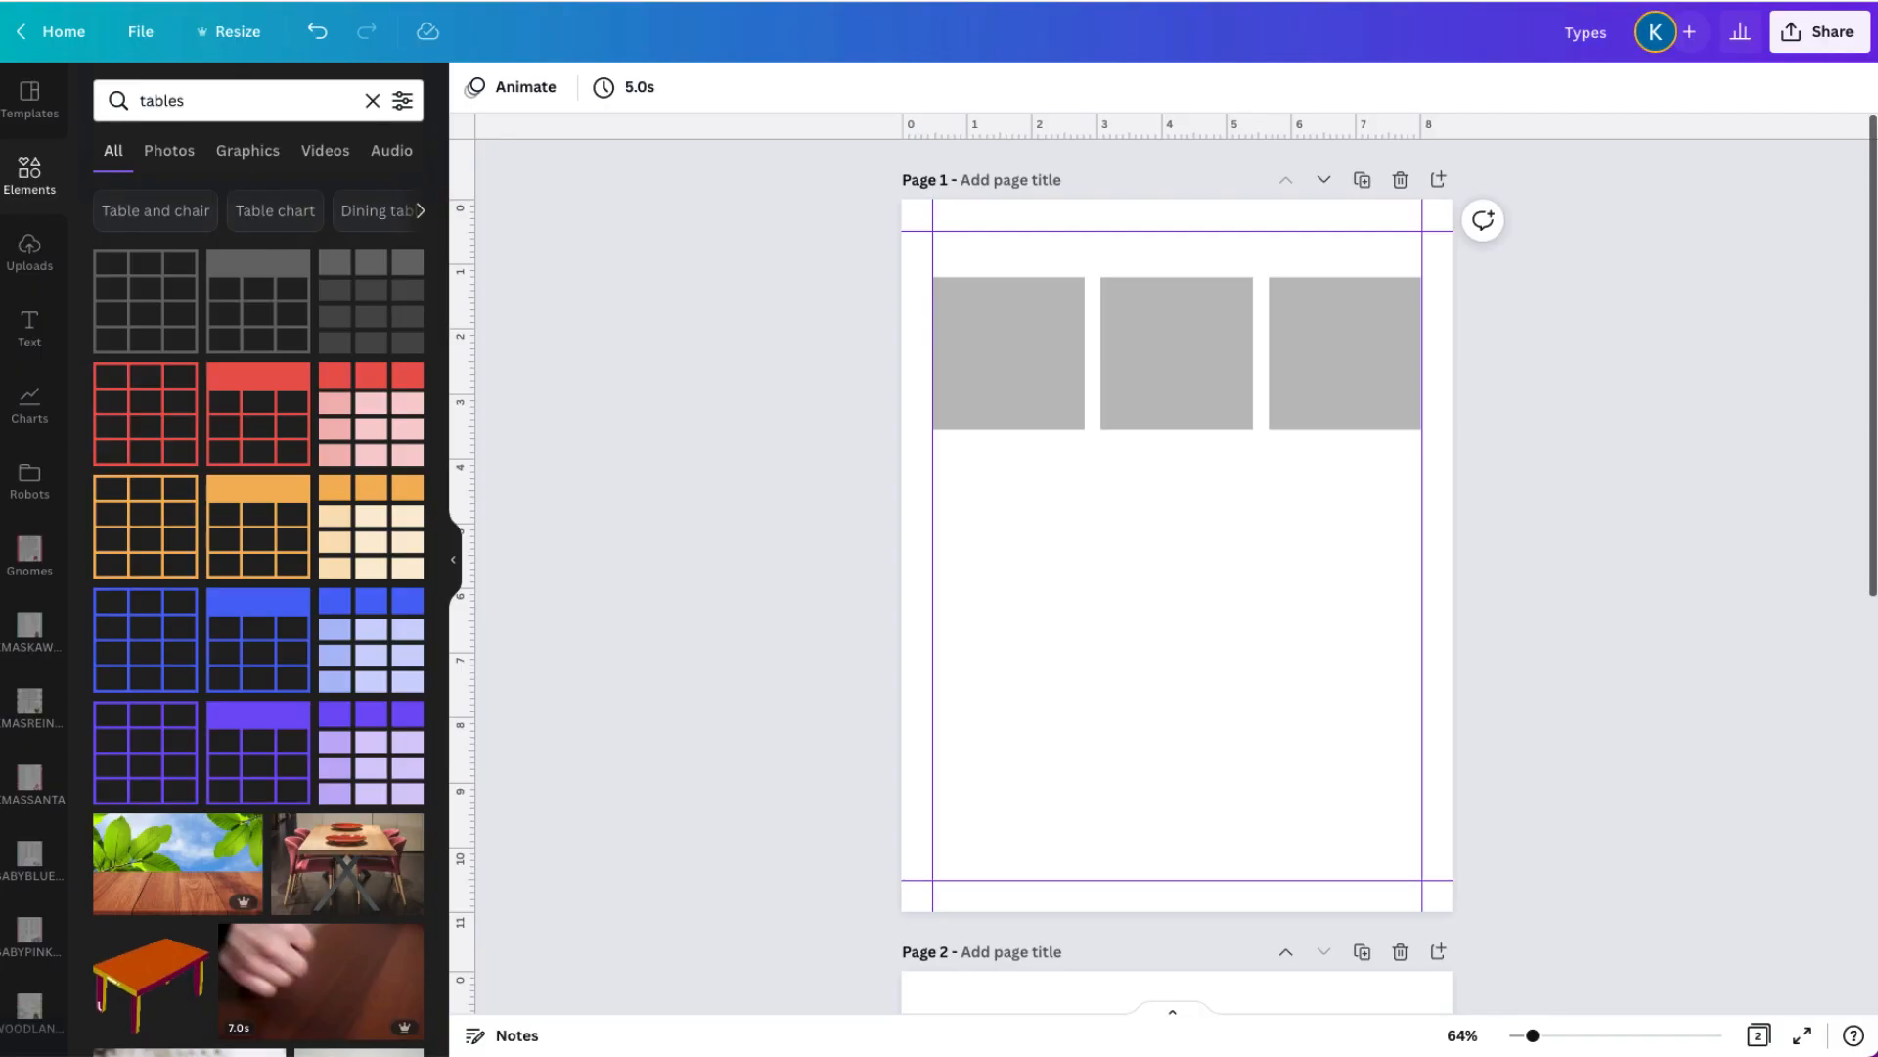
Look through the ready-made font combinations and the installed side apps in the Types design.
{"action": "left_click", "coordinate": [31, 333]}
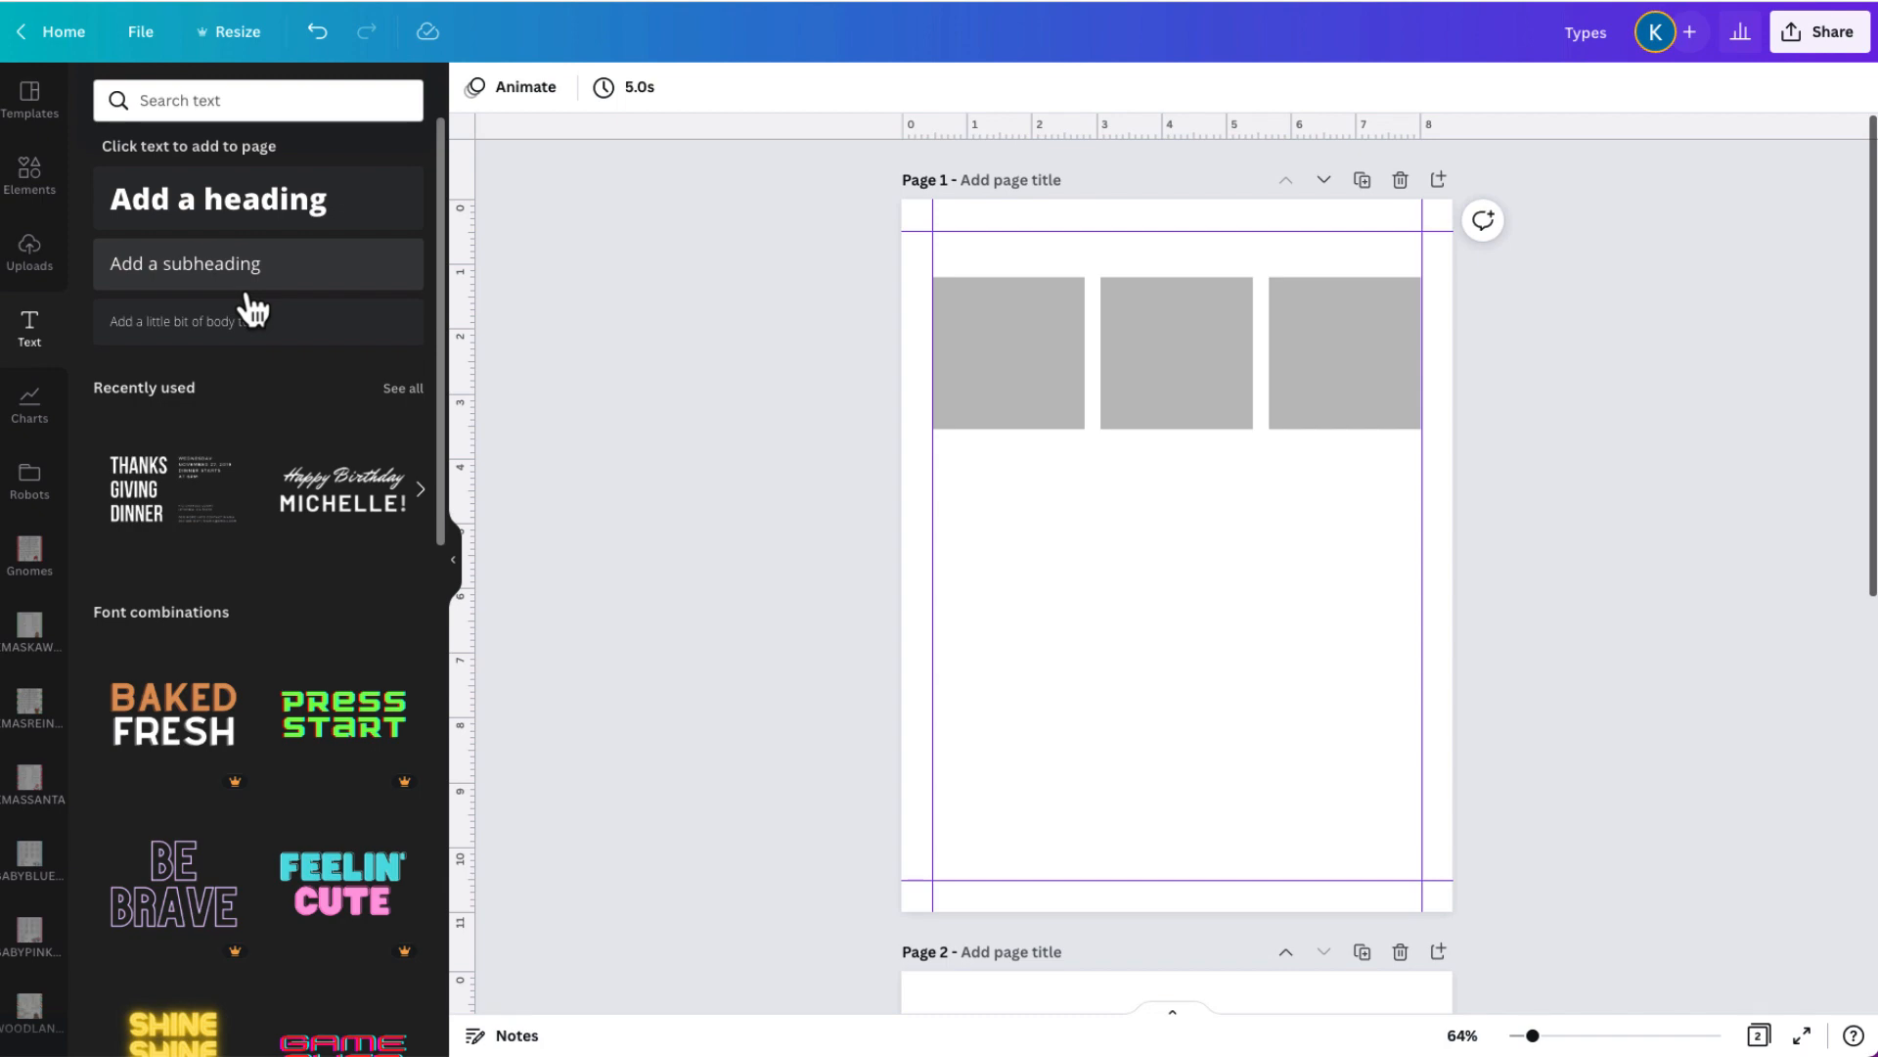
{"action": "scroll", "coordinate": [279, 524], "scroll_direction": "down", "scroll_amount": 10}
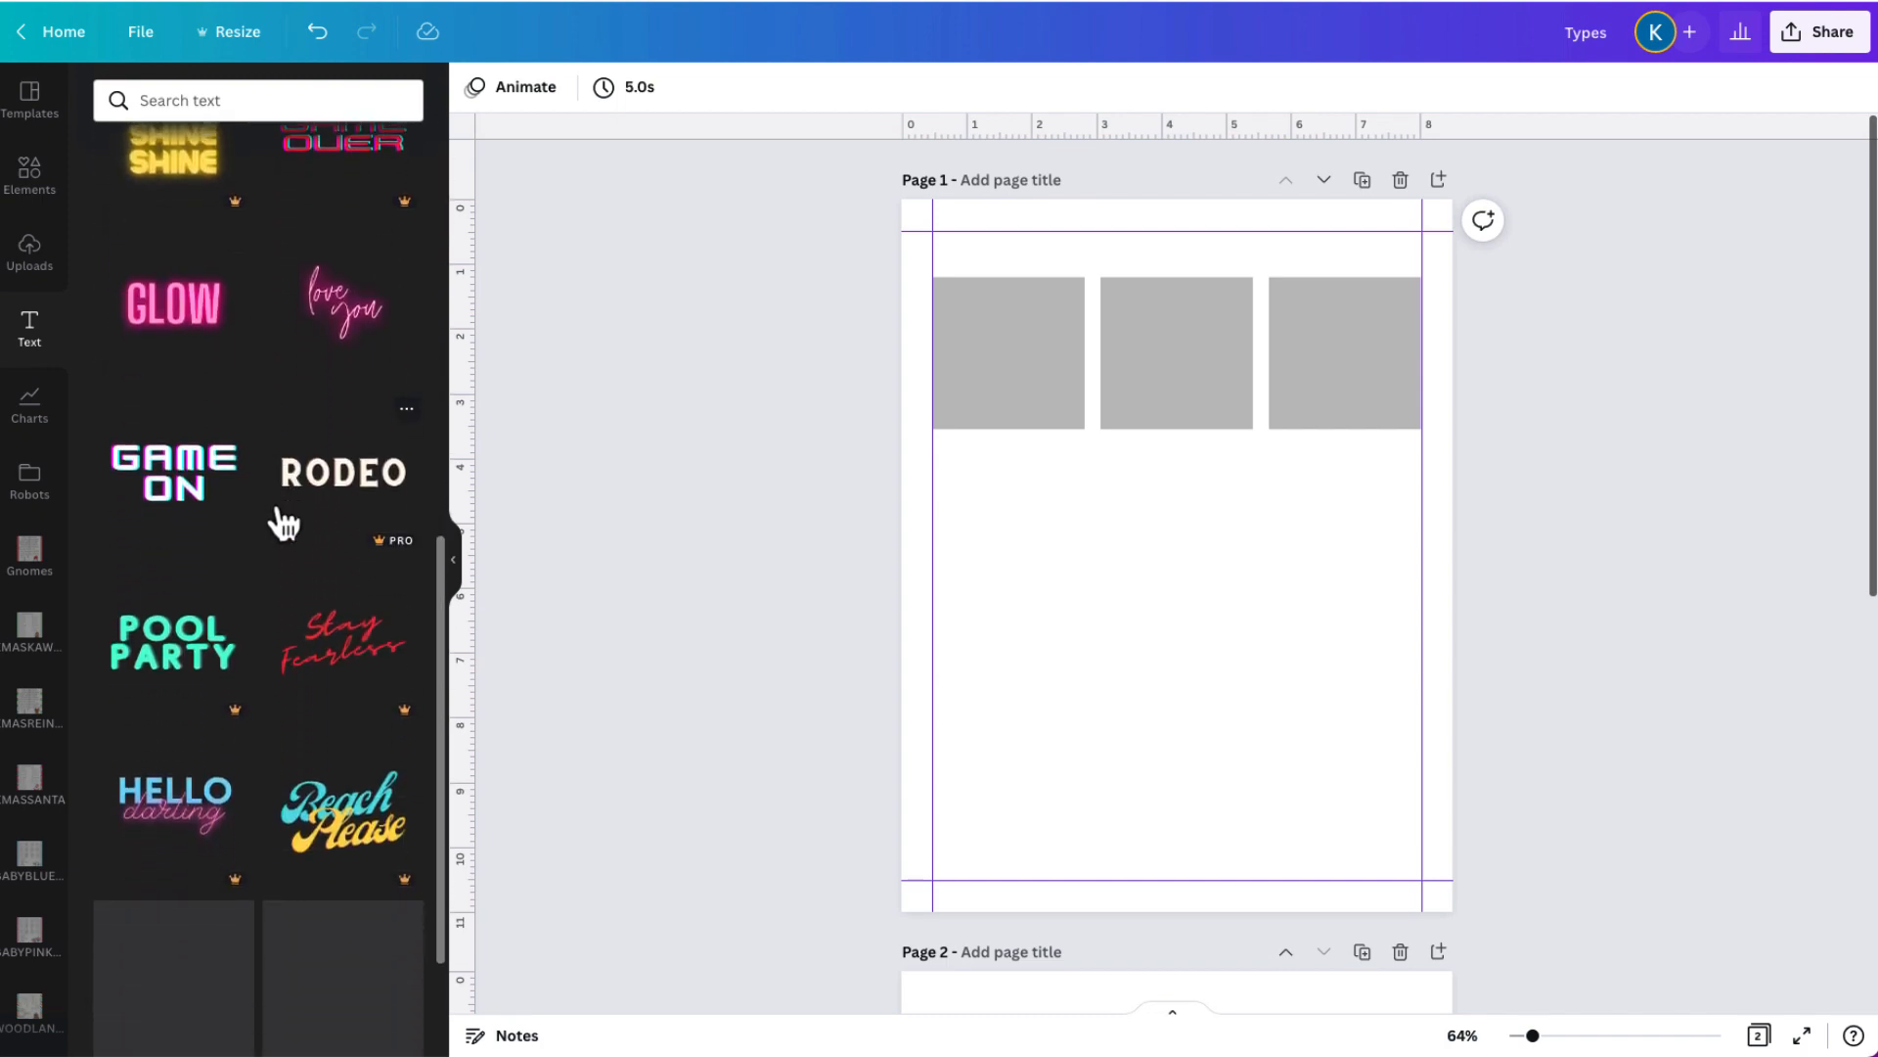
{"action": "scroll", "coordinate": [284, 524], "scroll_direction": "down", "scroll_amount": 6}
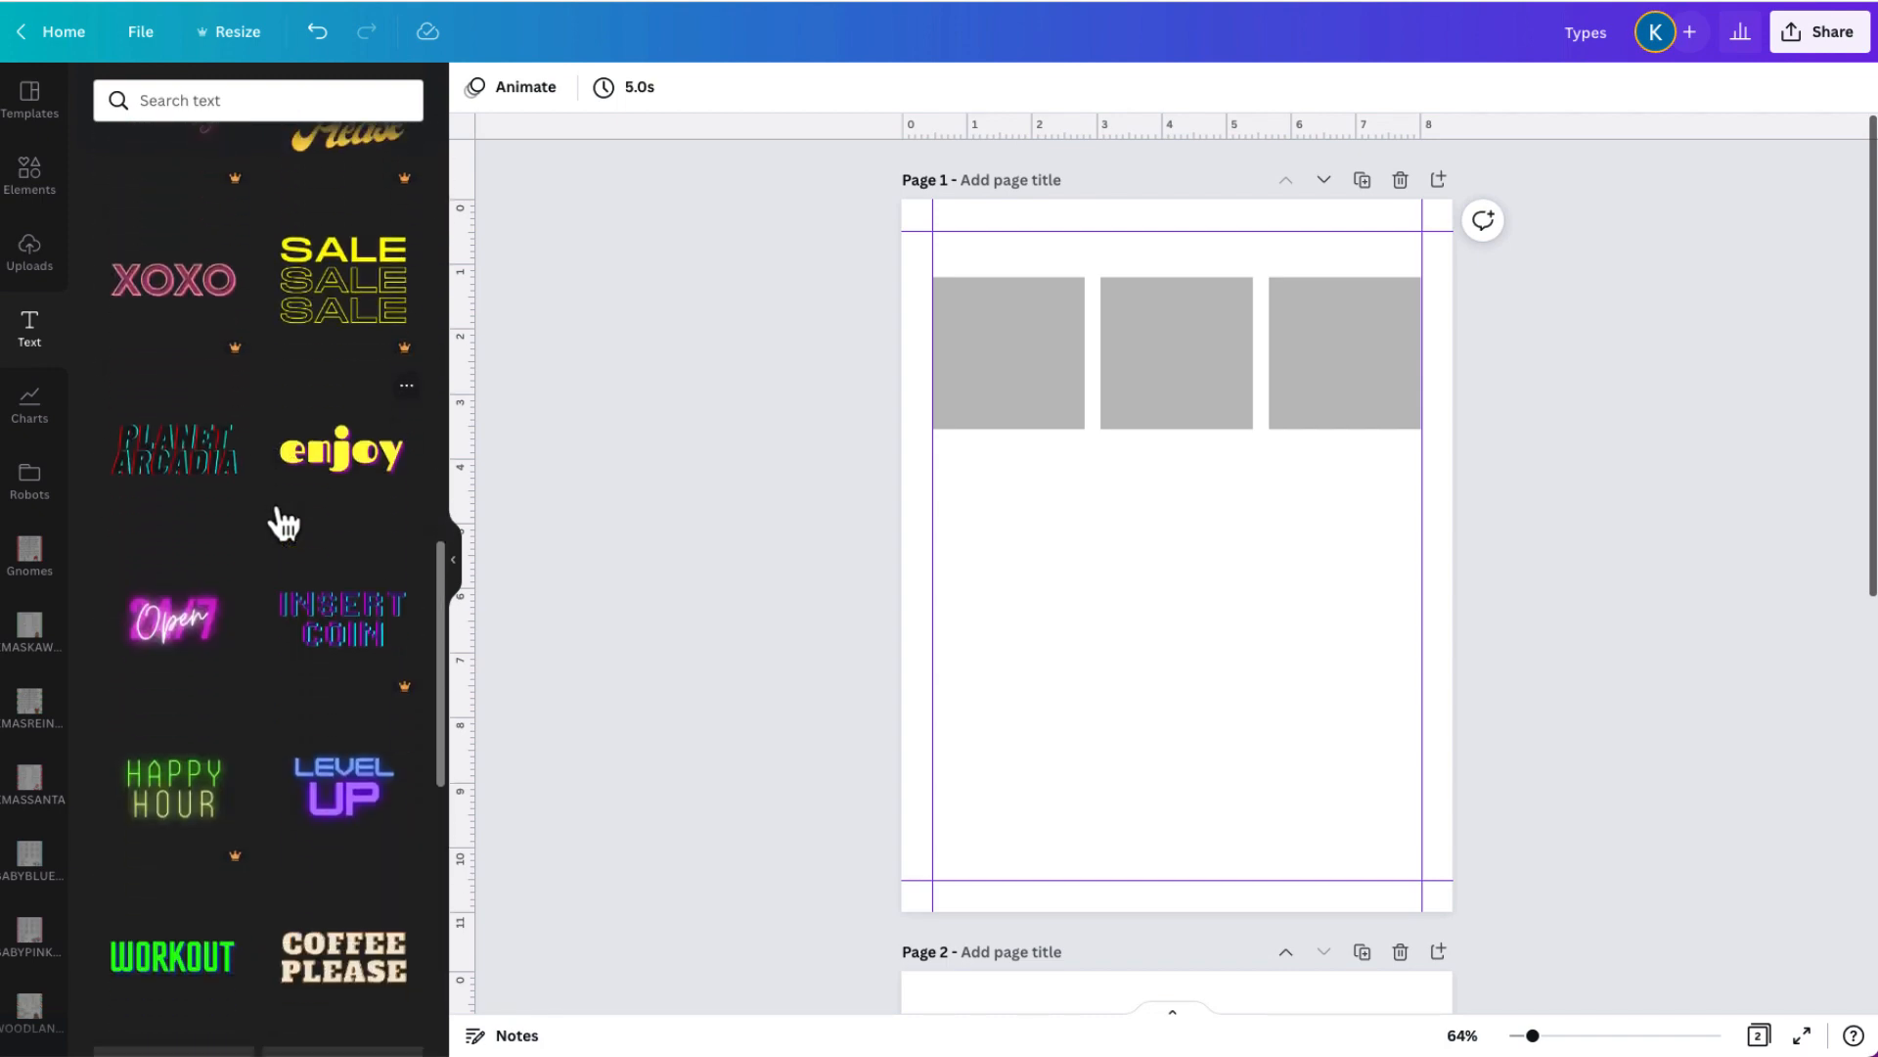
{"action": "scroll", "coordinate": [283, 524], "scroll_direction": "up", "scroll_amount": 1}
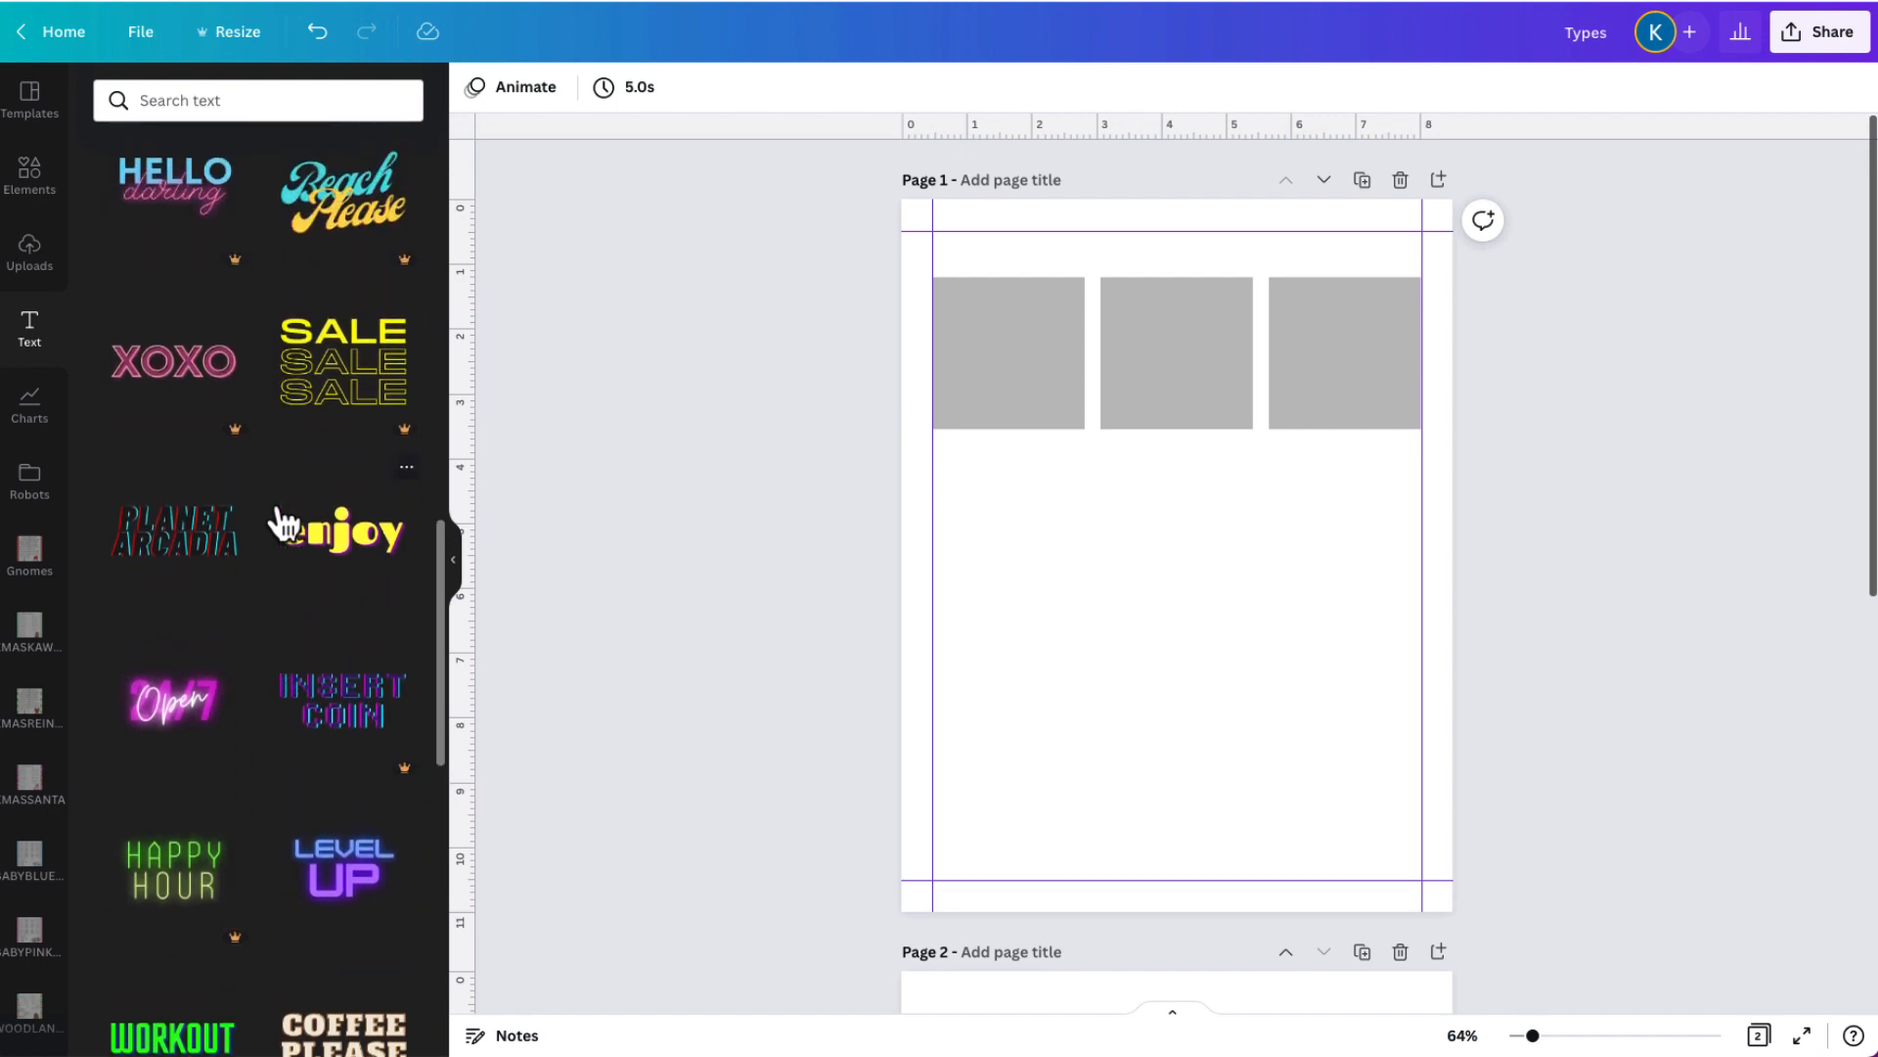
{"action": "scroll", "coordinate": [279, 524], "scroll_direction": "down", "scroll_amount": 10}
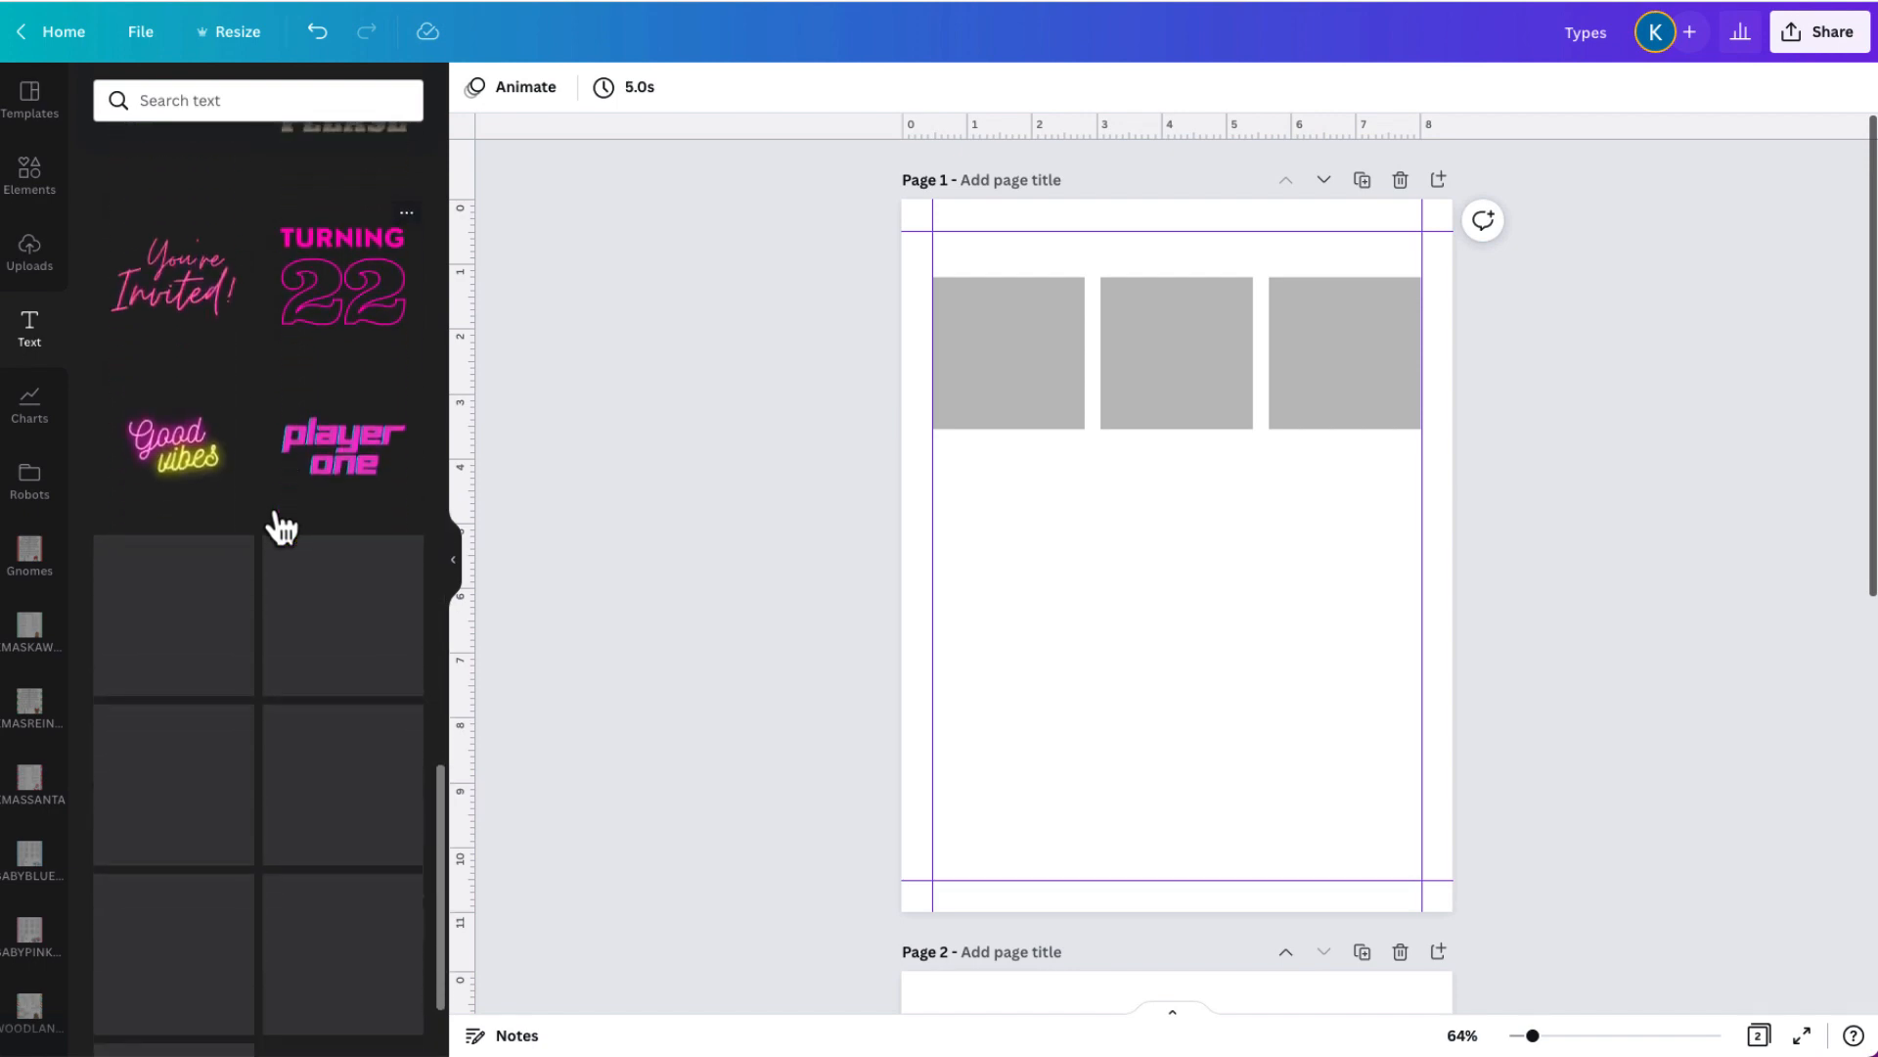
{"action": "scroll", "coordinate": [277, 509], "scroll_direction": "up", "scroll_amount": 20}
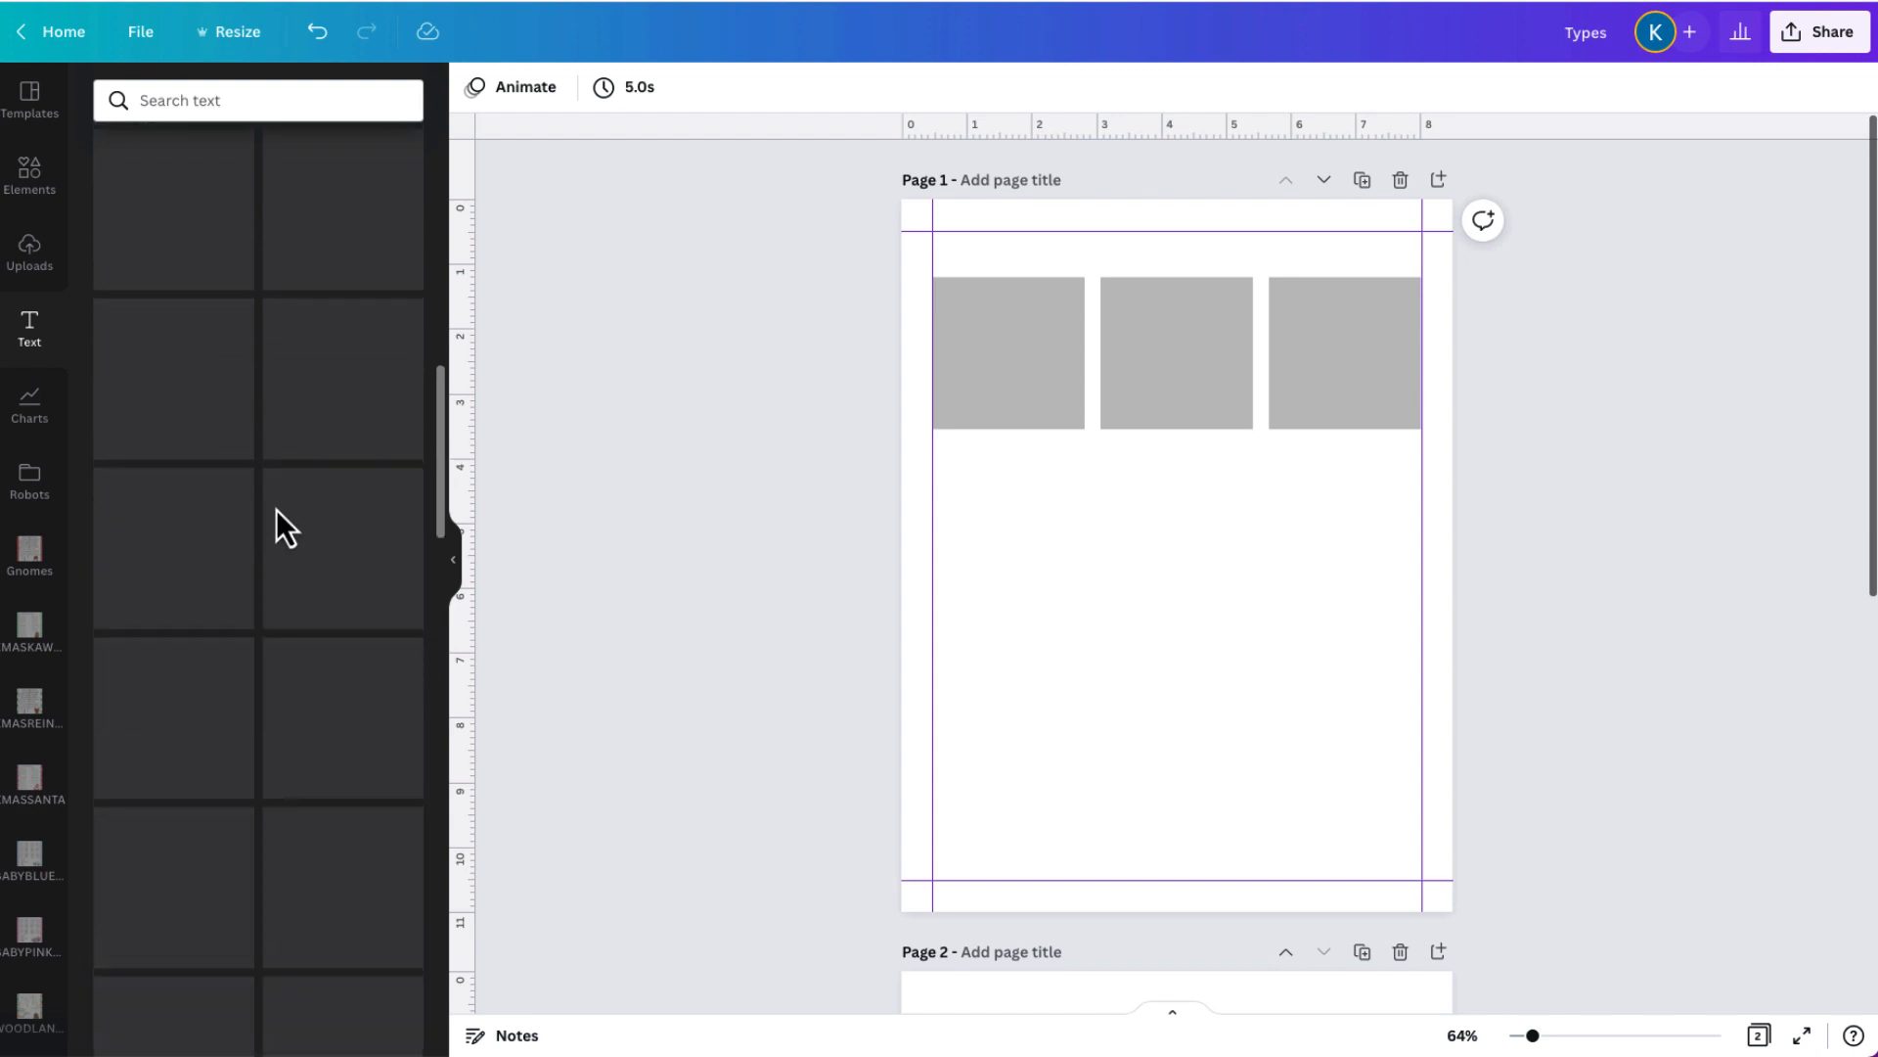
{"action": "scroll", "coordinate": [276, 510], "scroll_direction": "up", "scroll_amount": 1}
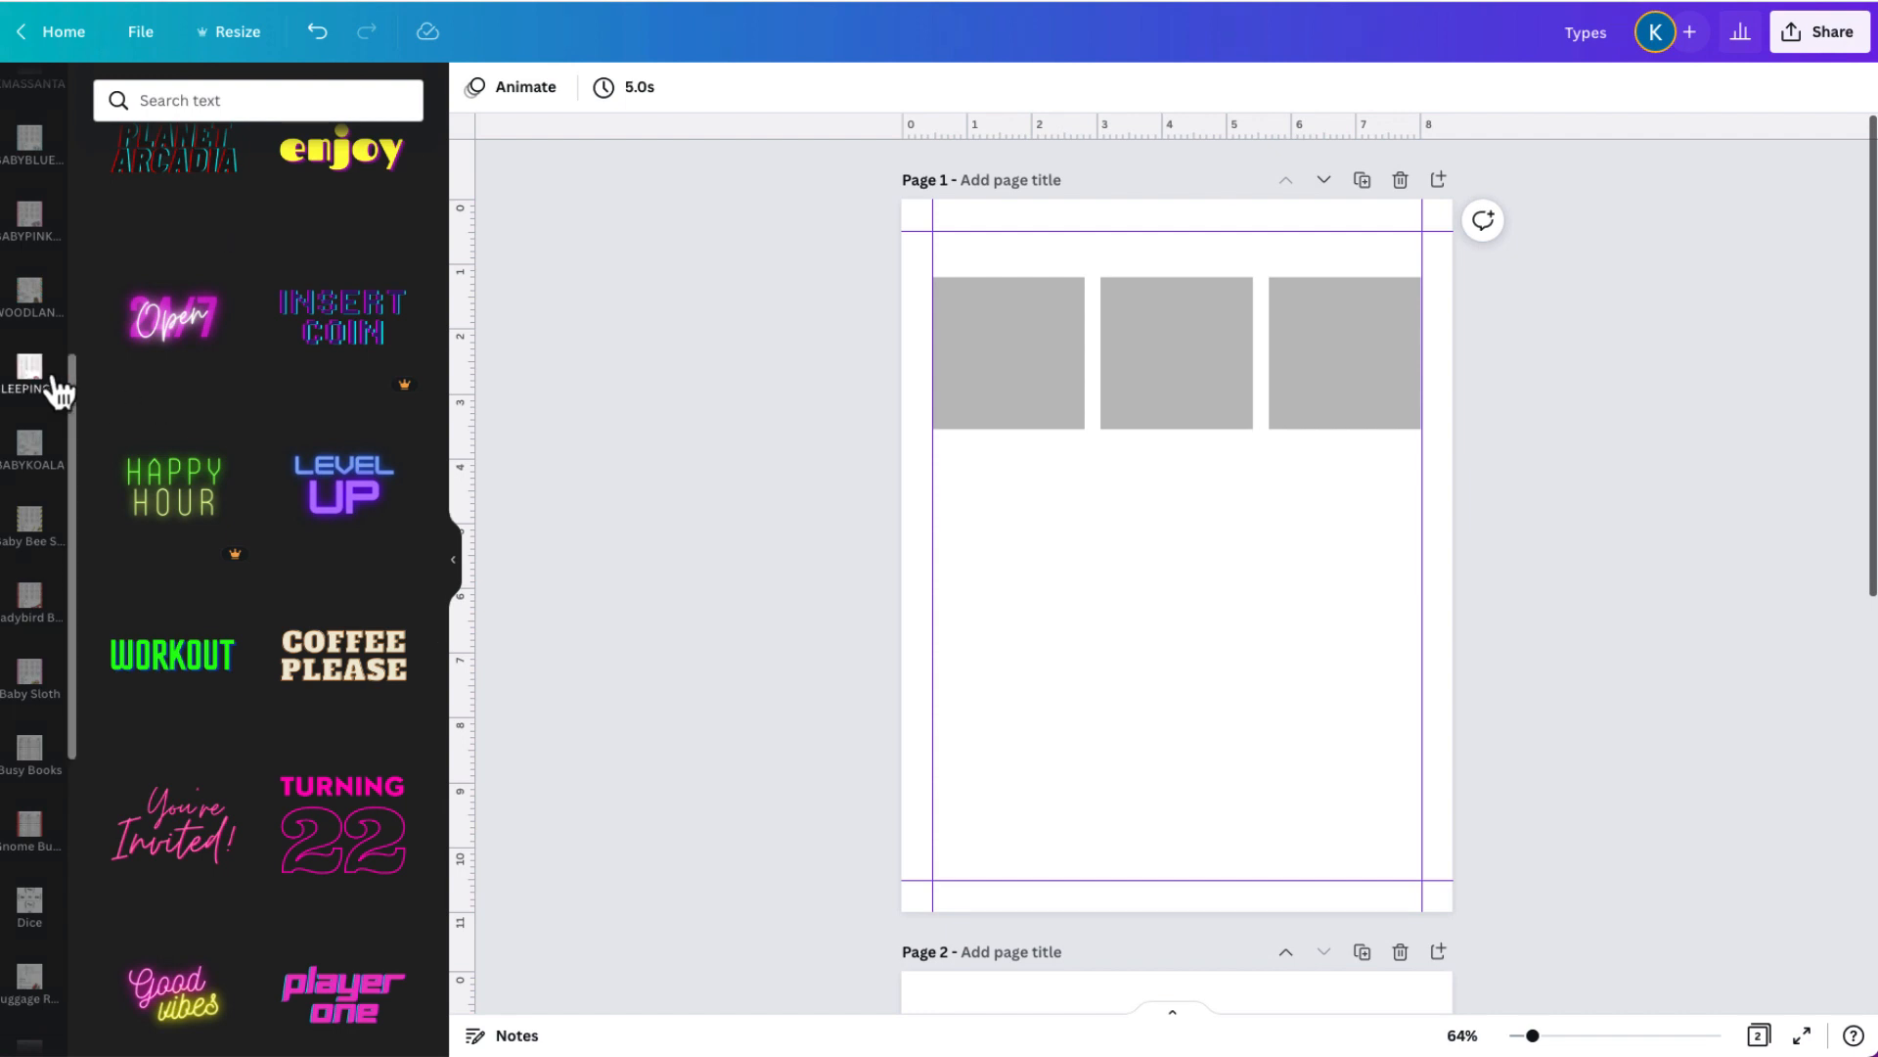
{"action": "scroll", "coordinate": [24, 364], "scroll_direction": "up", "scroll_amount": 5}
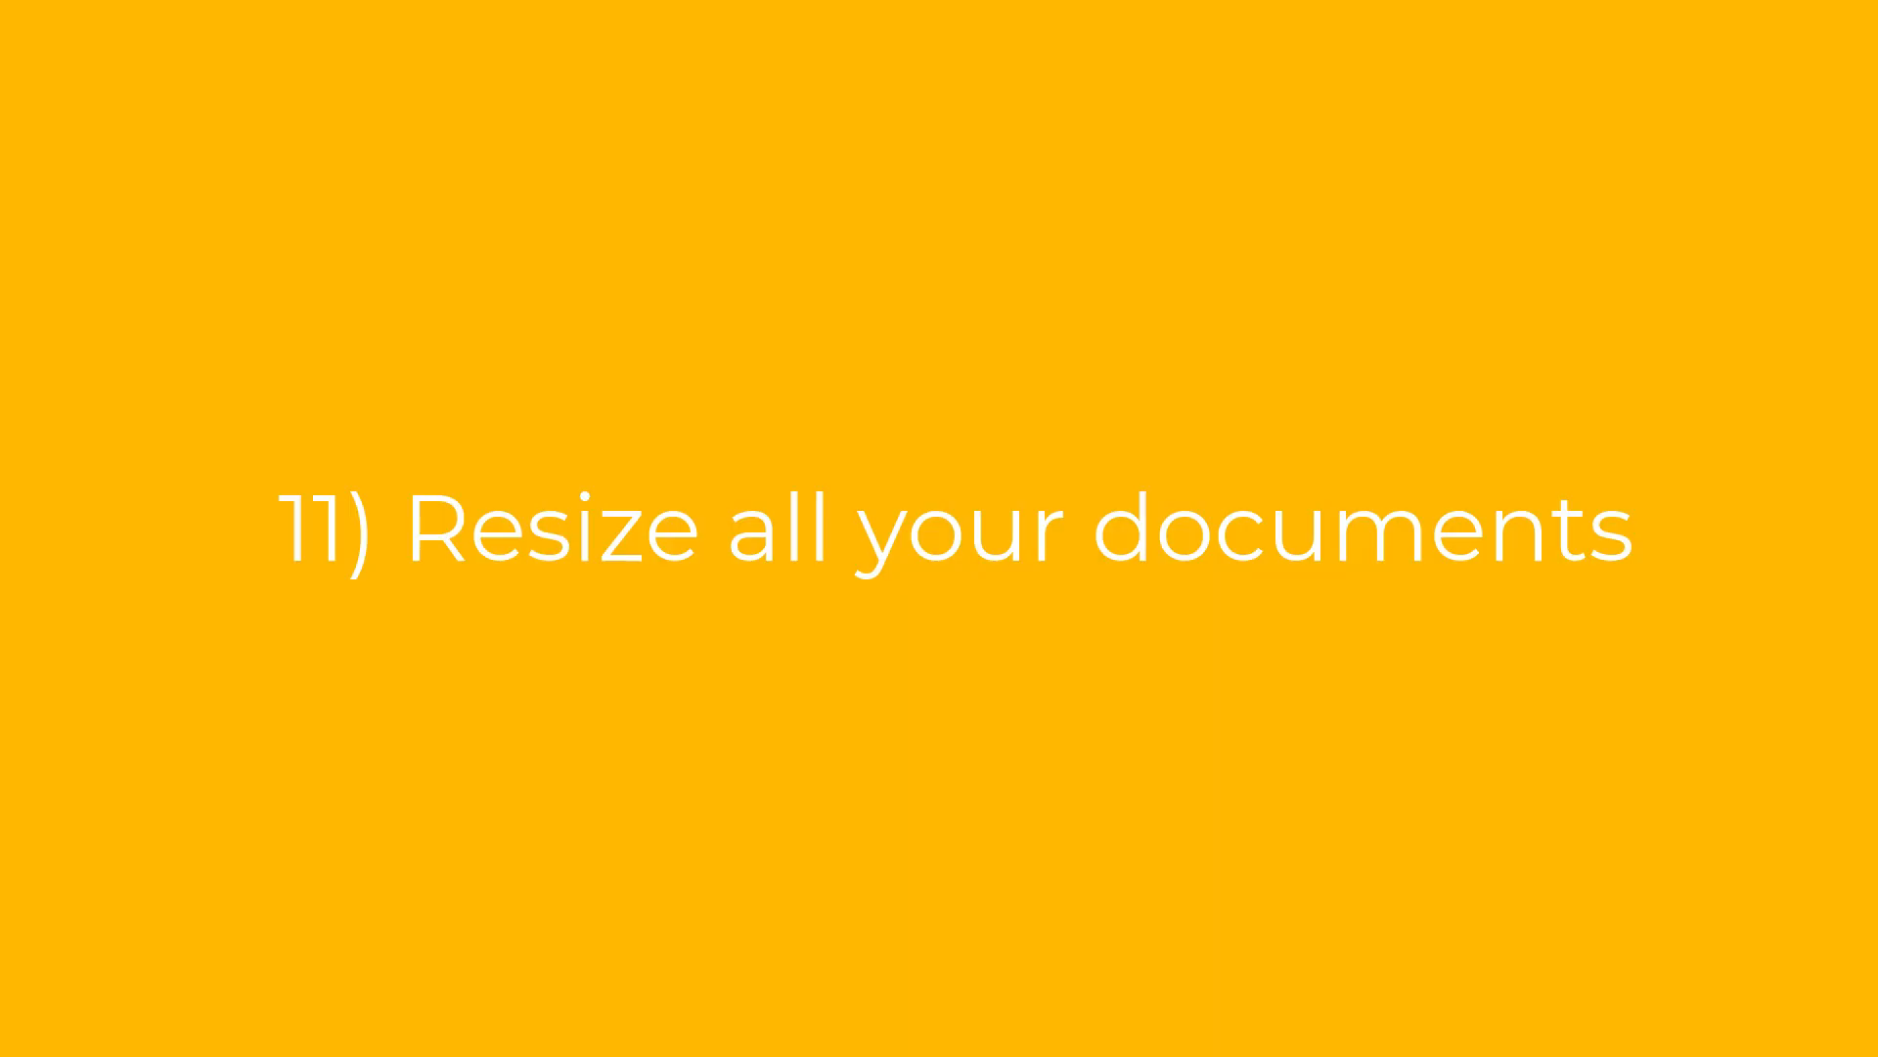
{"action": "left_click", "coordinate": [239, 37]}
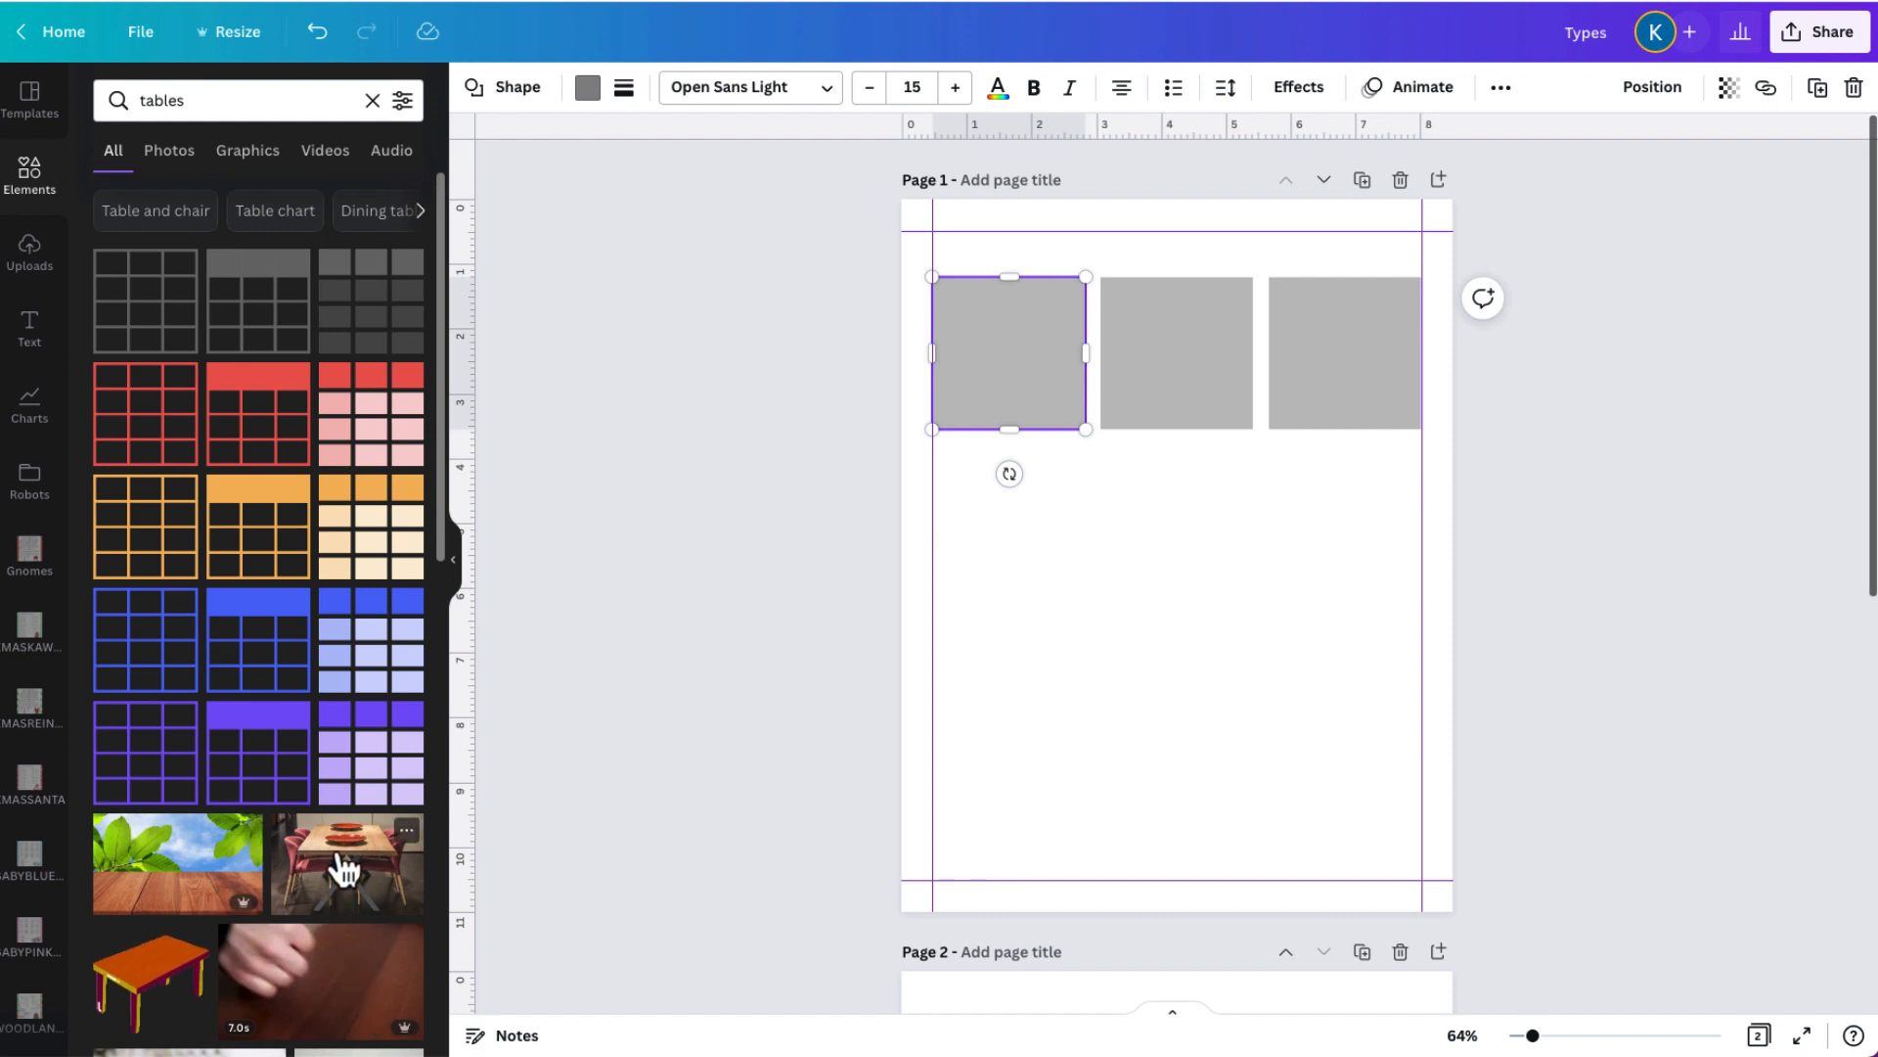
Add the photo of the dining table with red chairs below the grey squares on page 1 and give it a Glow shadow.
{"action": "left_click", "coordinate": [342, 867]}
{"action": "left_click_drag", "start_coordinate": [1144, 508], "coordinate": [1137, 535]}
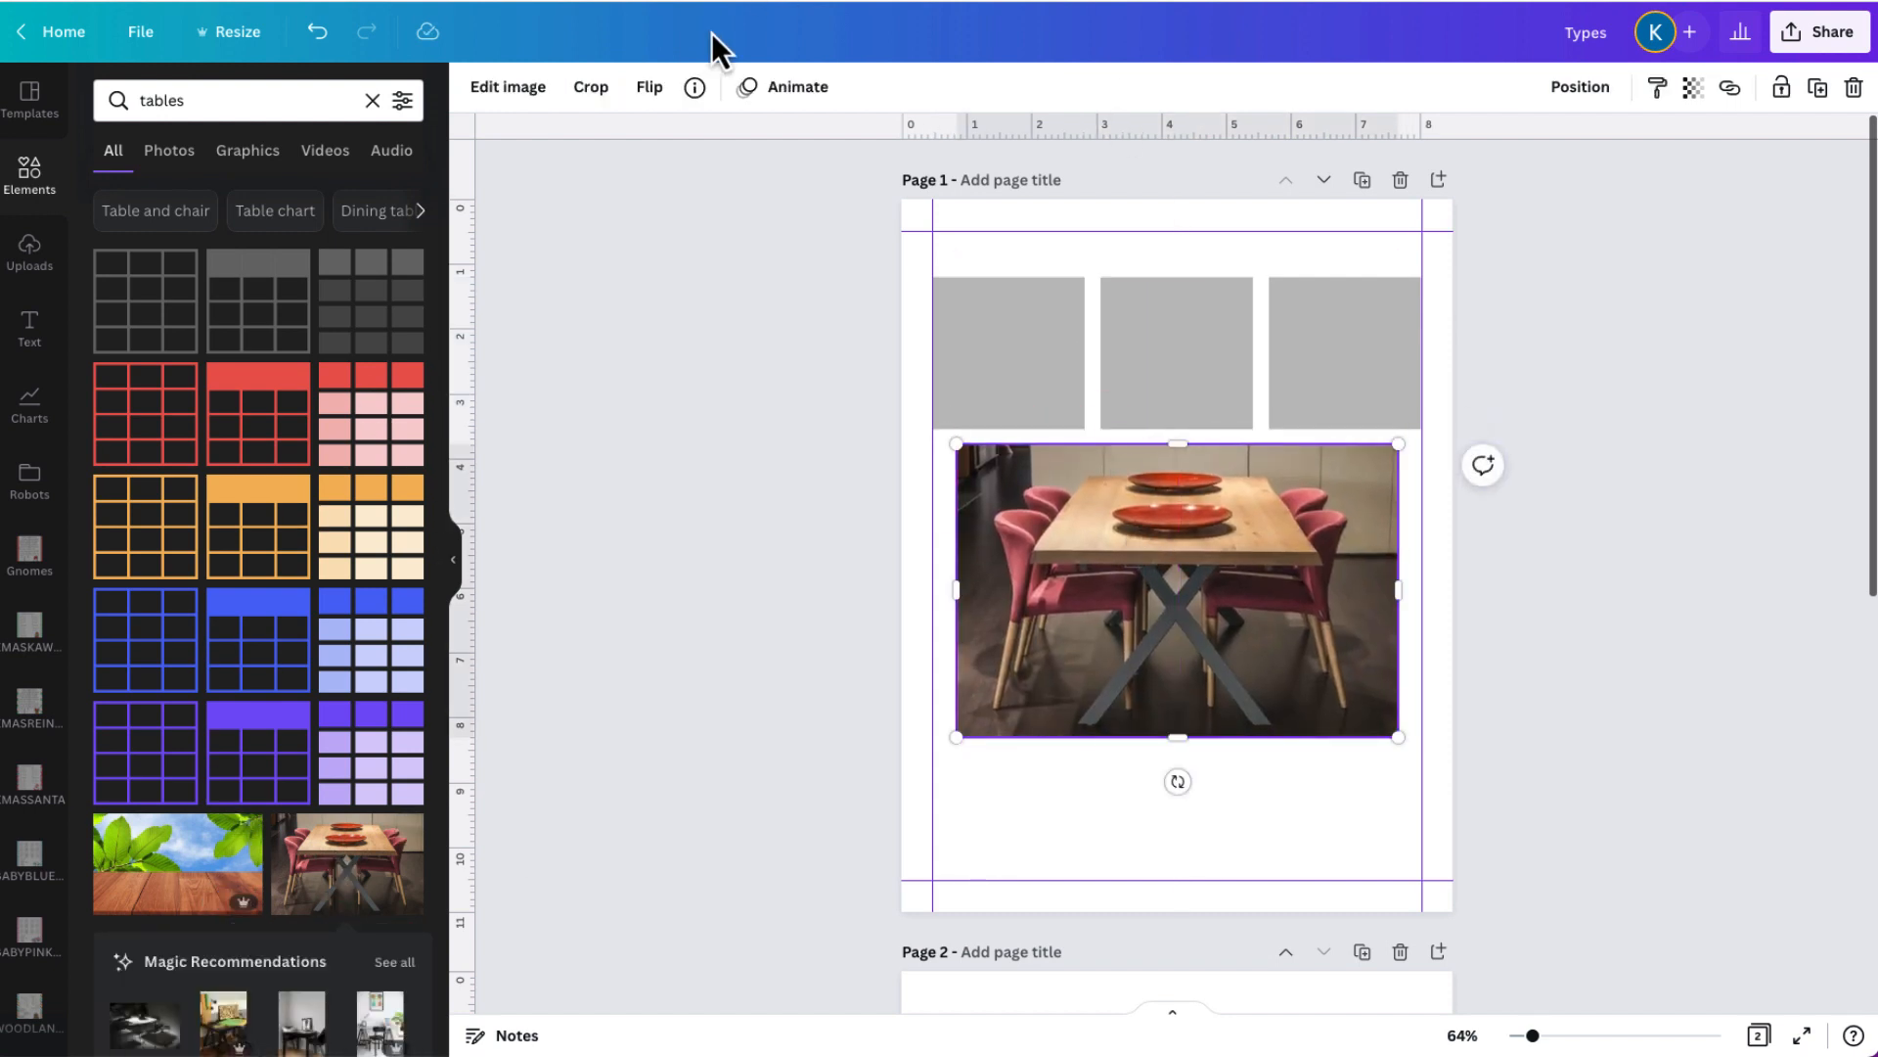
{"action": "left_click", "coordinate": [525, 98]}
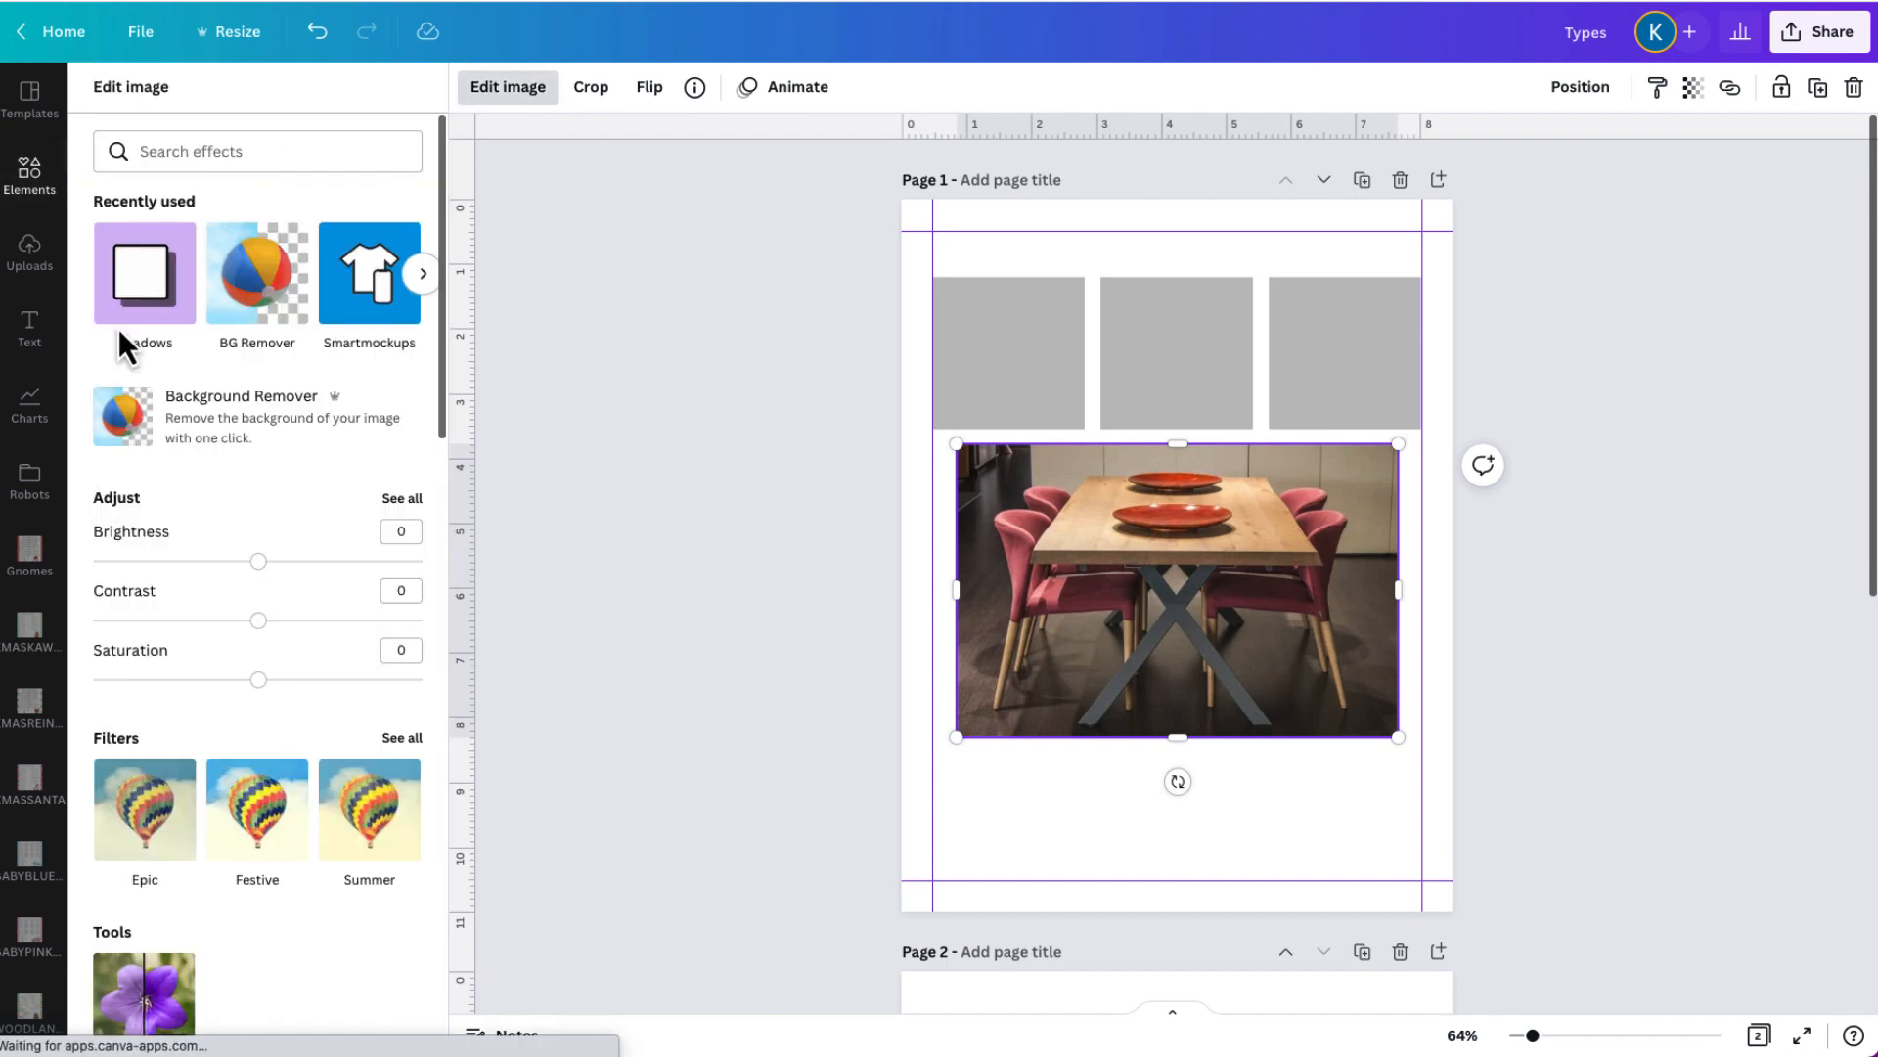
{"action": "left_click", "coordinate": [134, 307]}
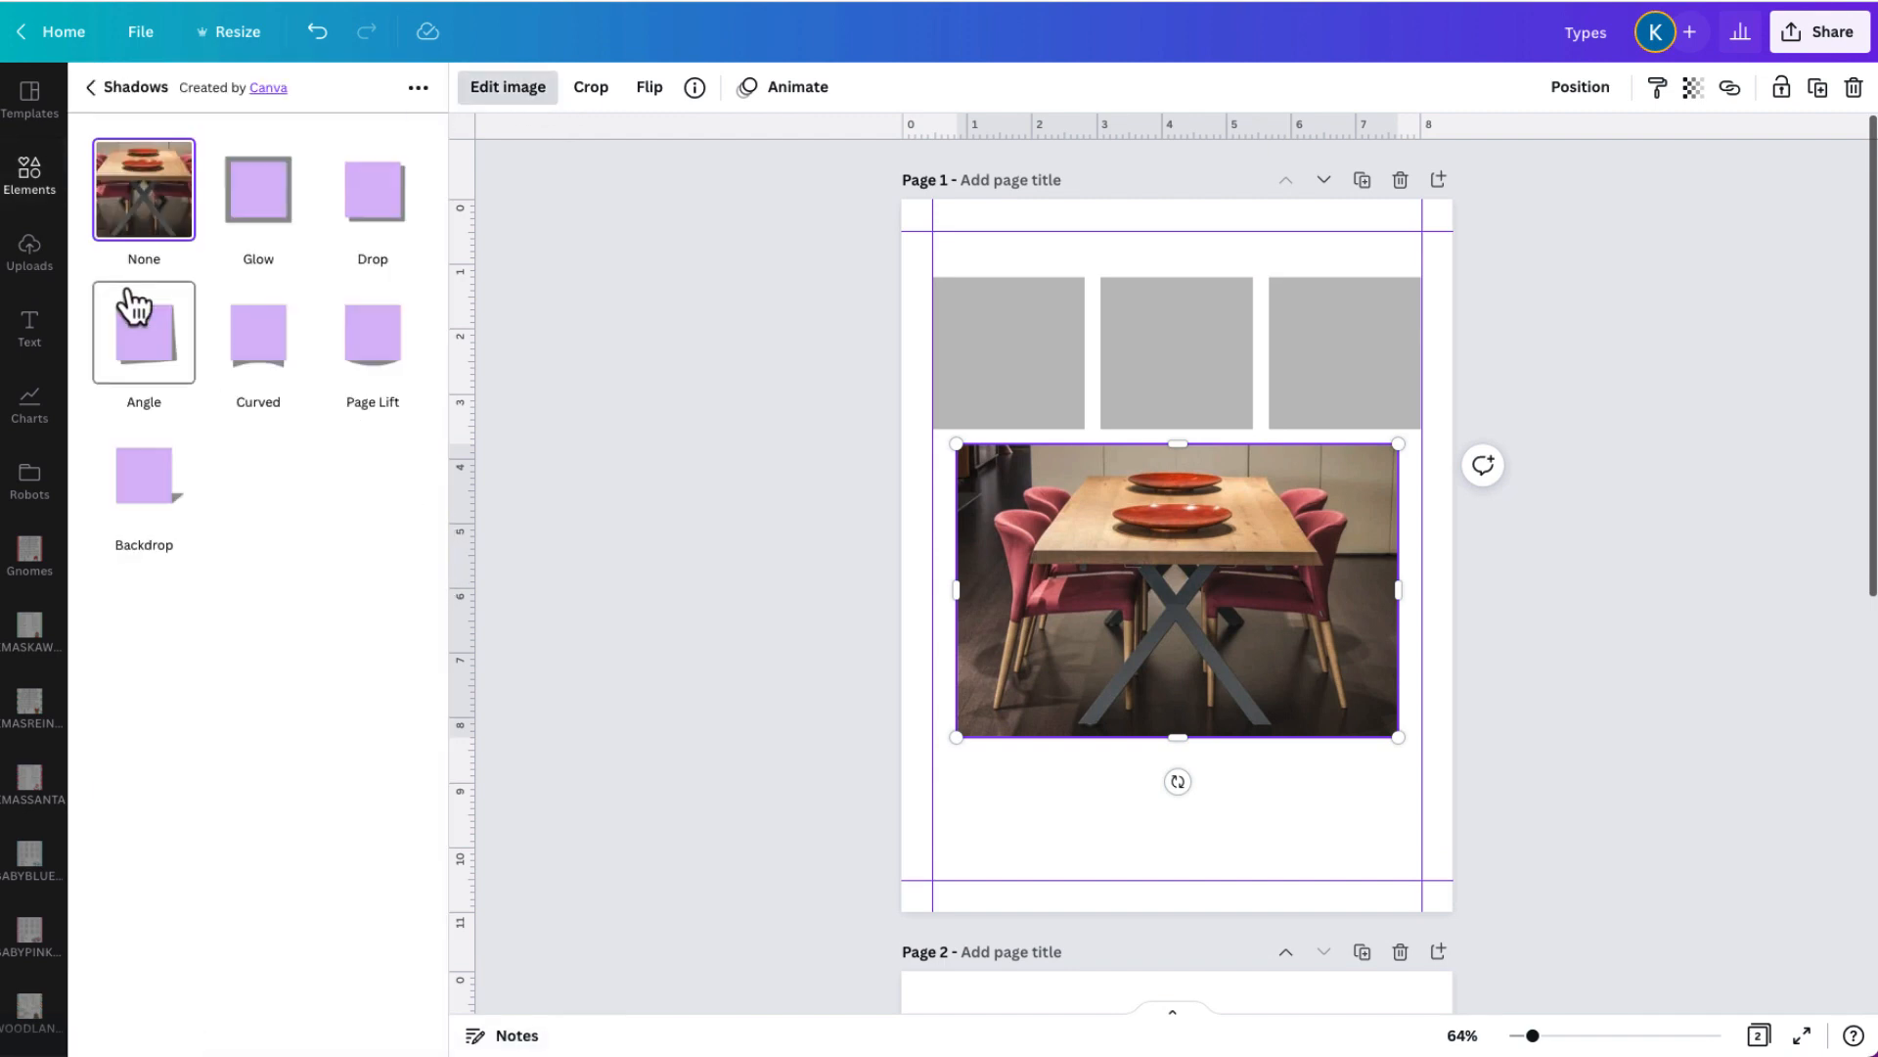
{"action": "left_click", "coordinate": [266, 210]}
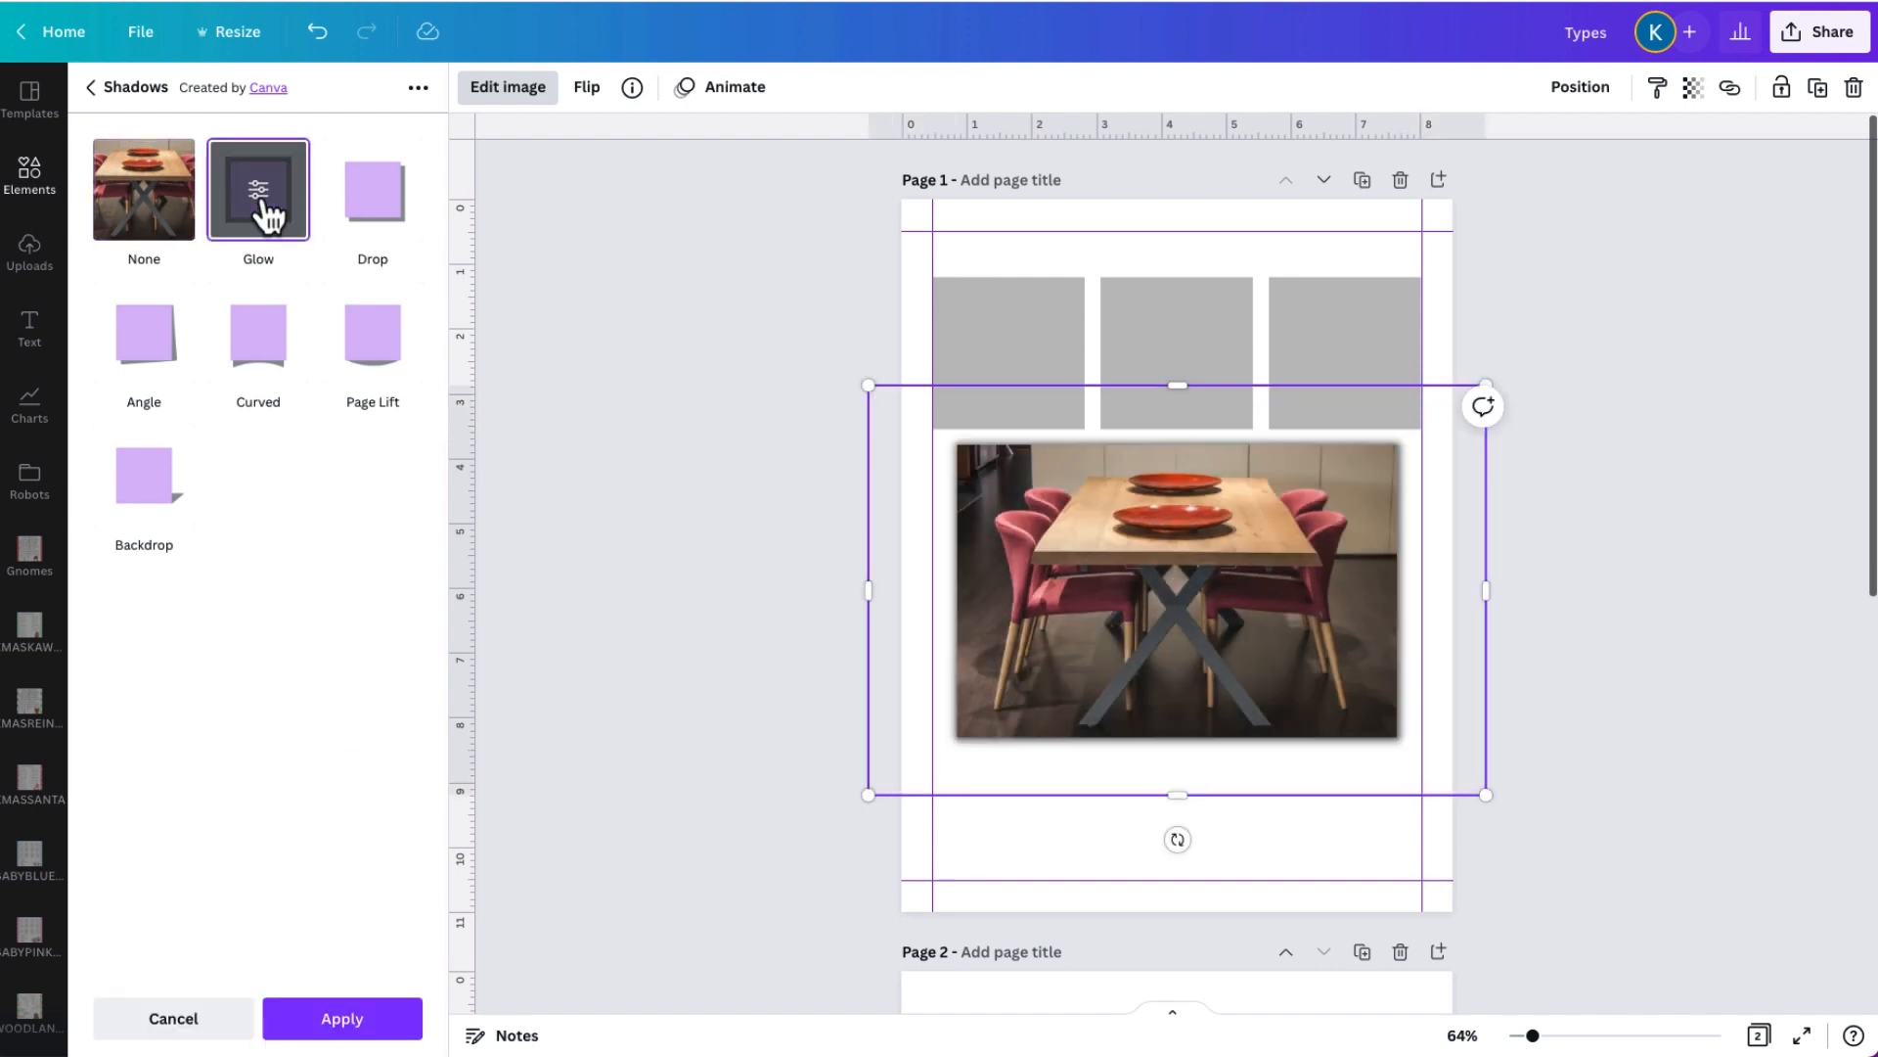
Set the photo's glow to purple with size 16, transparency 100 and blur 8.
{"action": "left_click", "coordinate": [260, 201]}
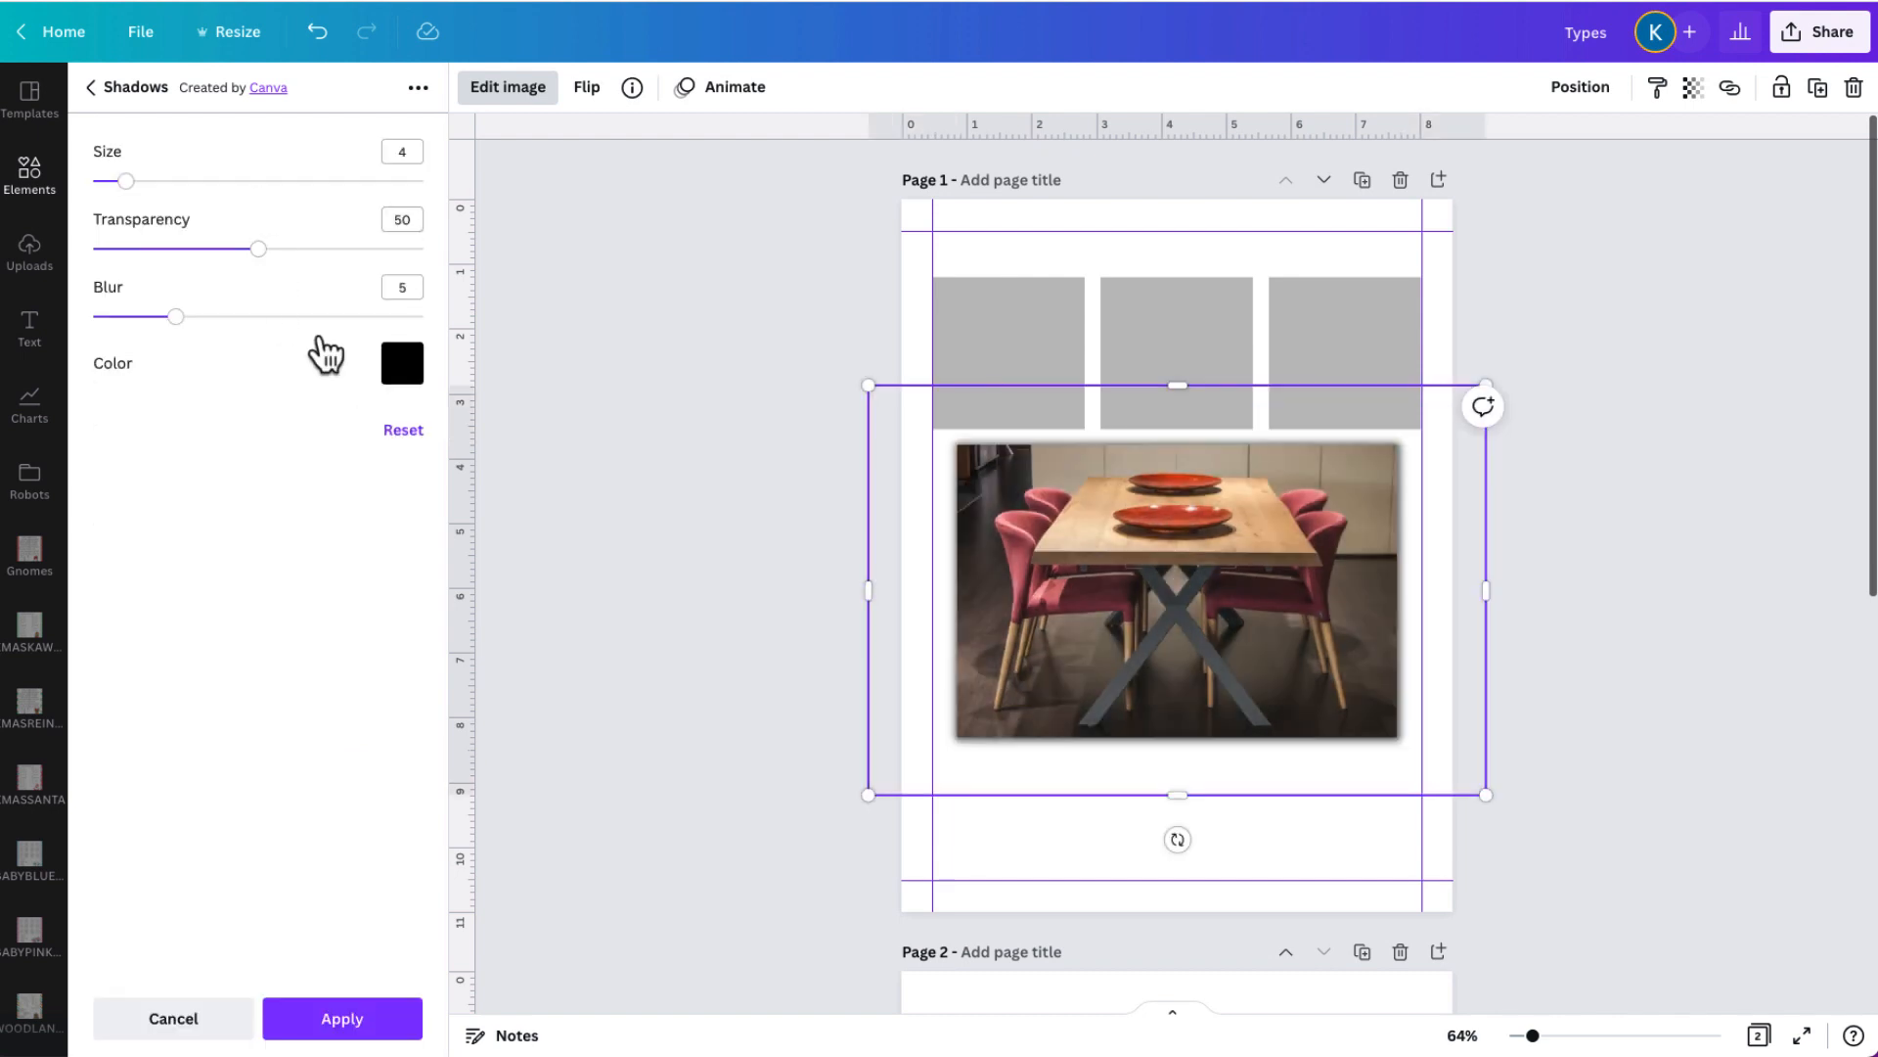
{"action": "left_click", "coordinate": [403, 377]}
{"action": "left_click", "coordinate": [570, 603]}
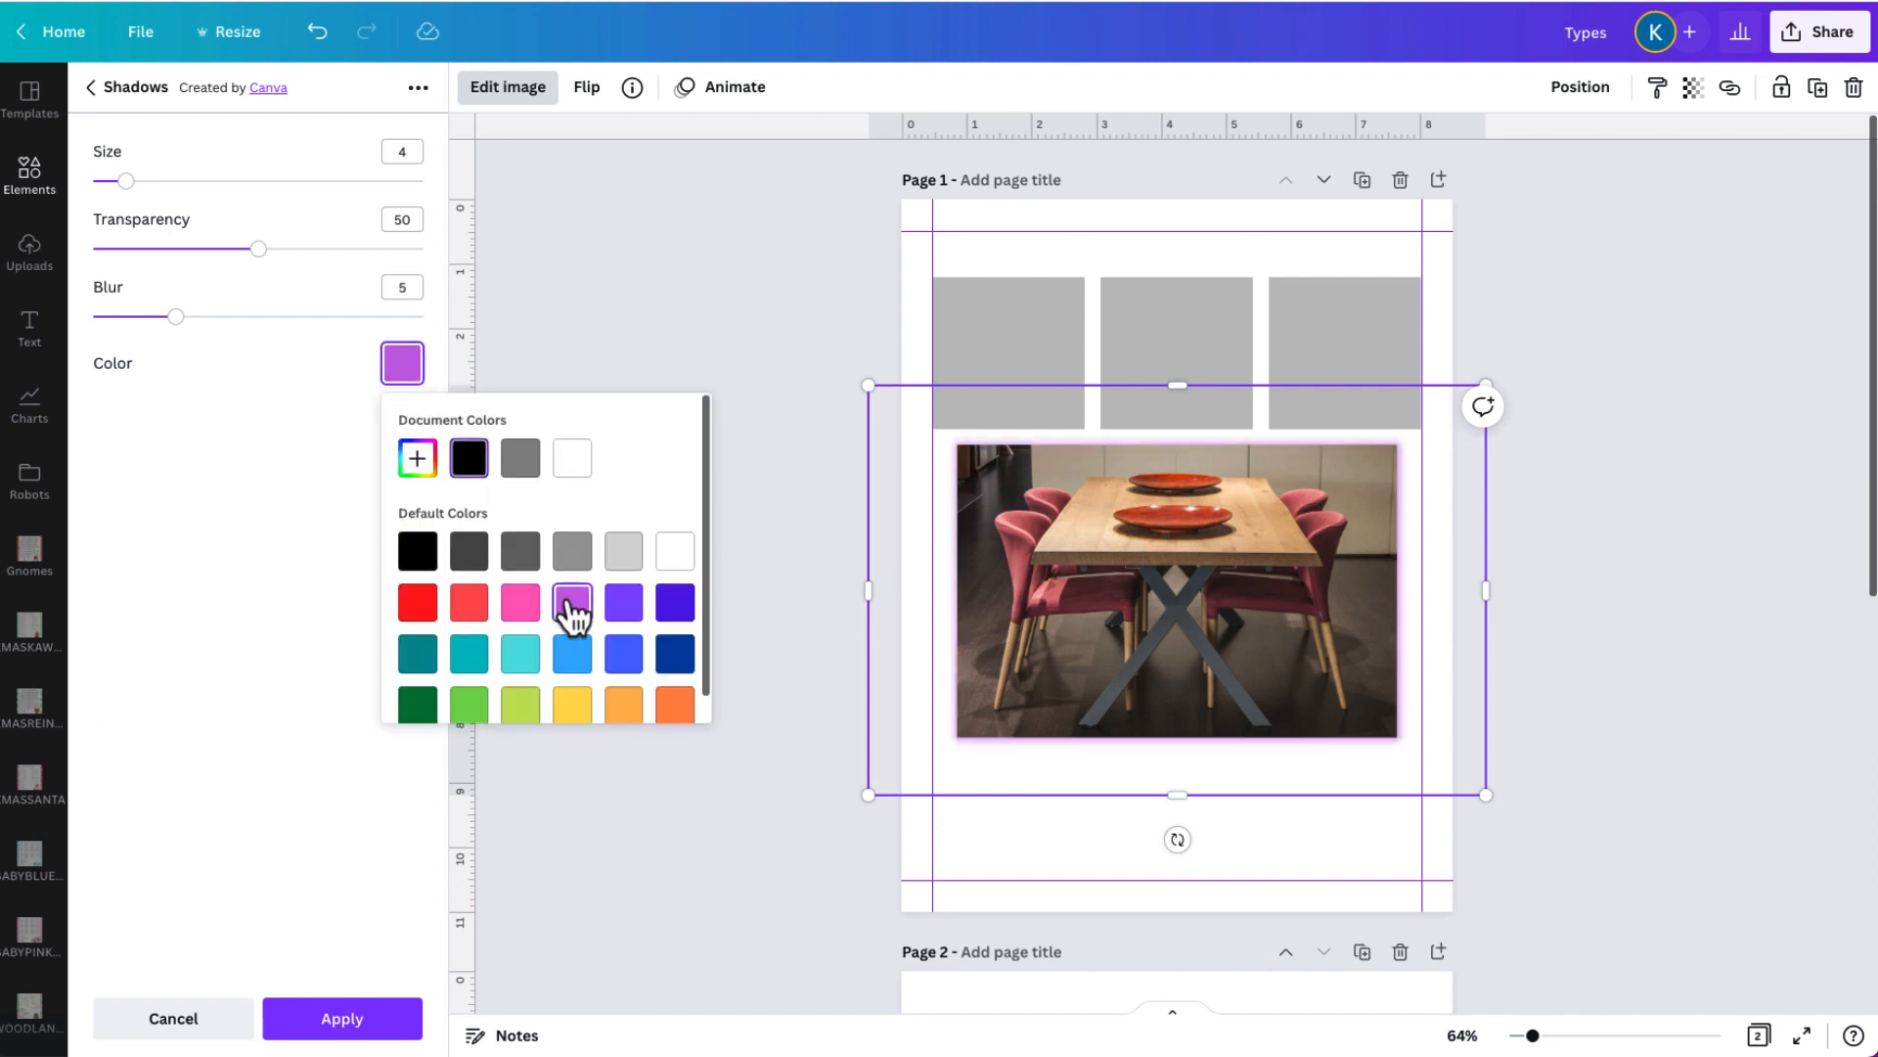
{"action": "left_click_drag", "start_coordinate": [177, 319], "coordinate": [226, 323]}
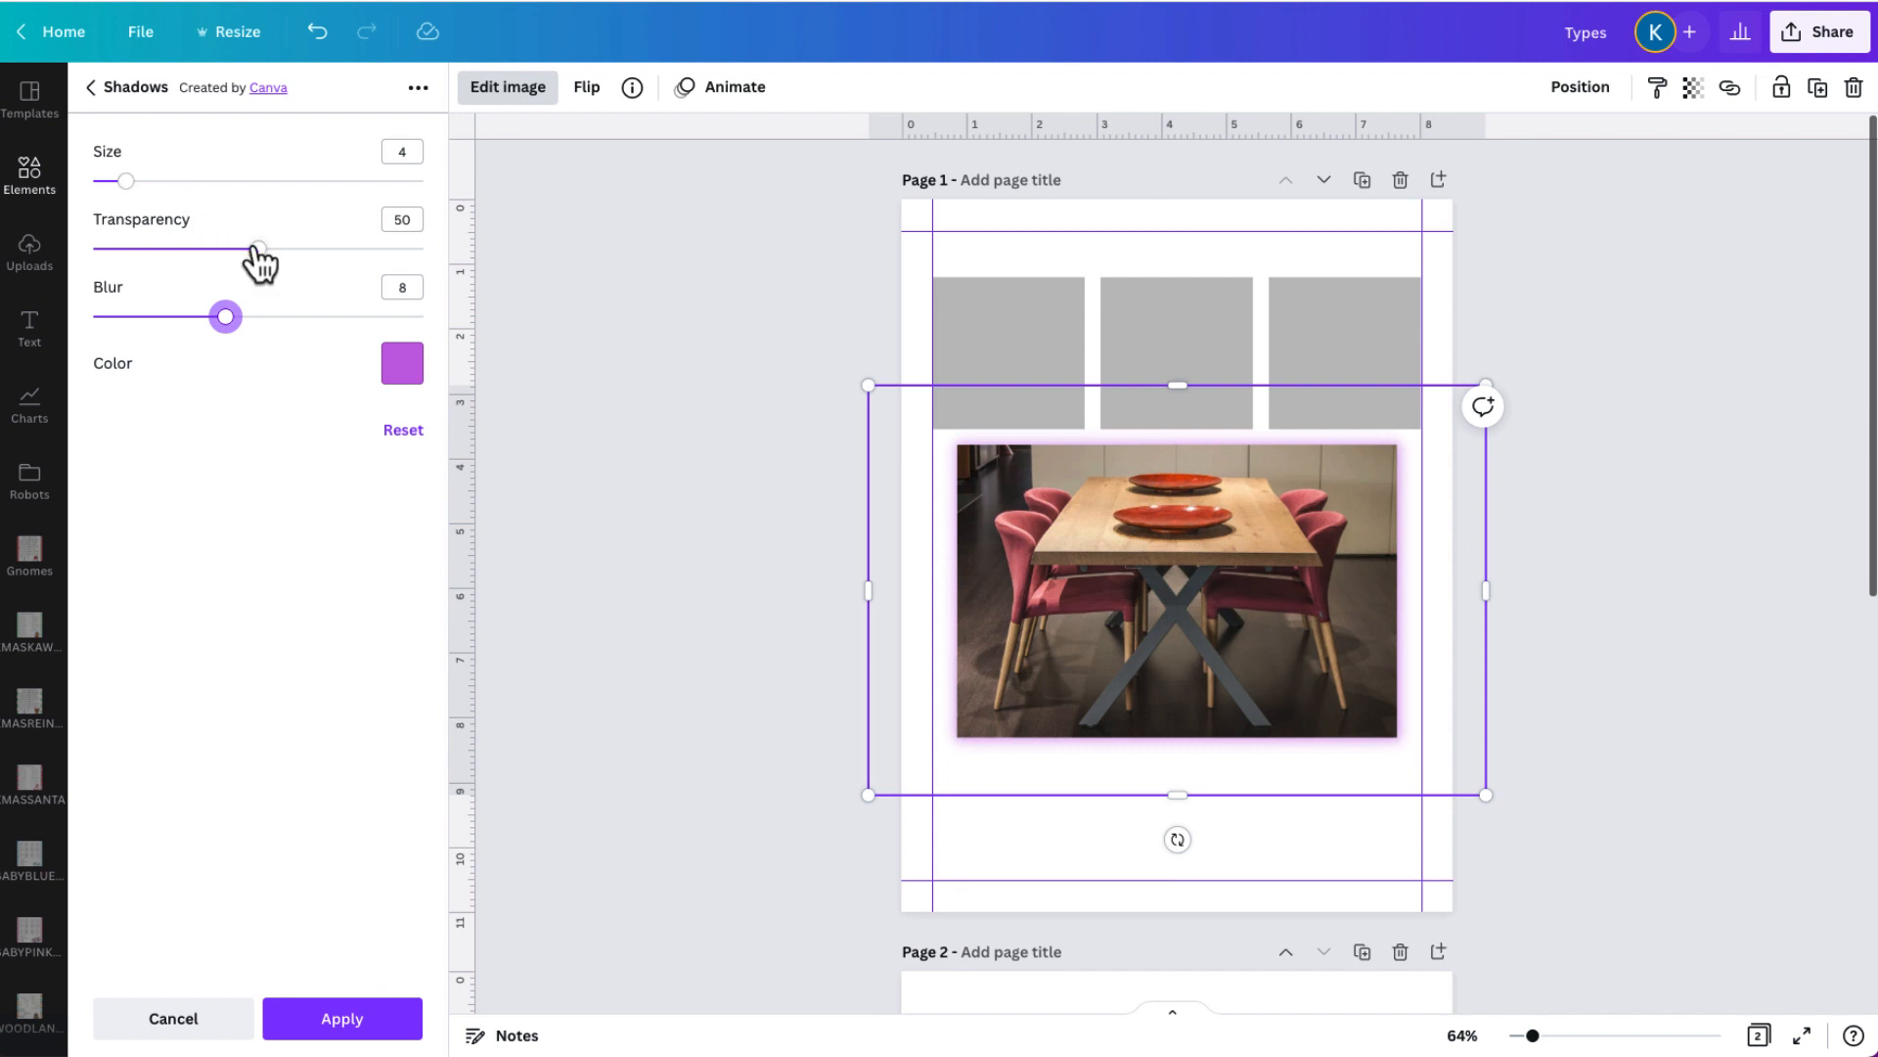
{"action": "left_click_drag", "start_coordinate": [254, 249], "coordinate": [433, 281]}
{"action": "left_click_drag", "start_coordinate": [127, 180], "coordinate": [225, 180]}
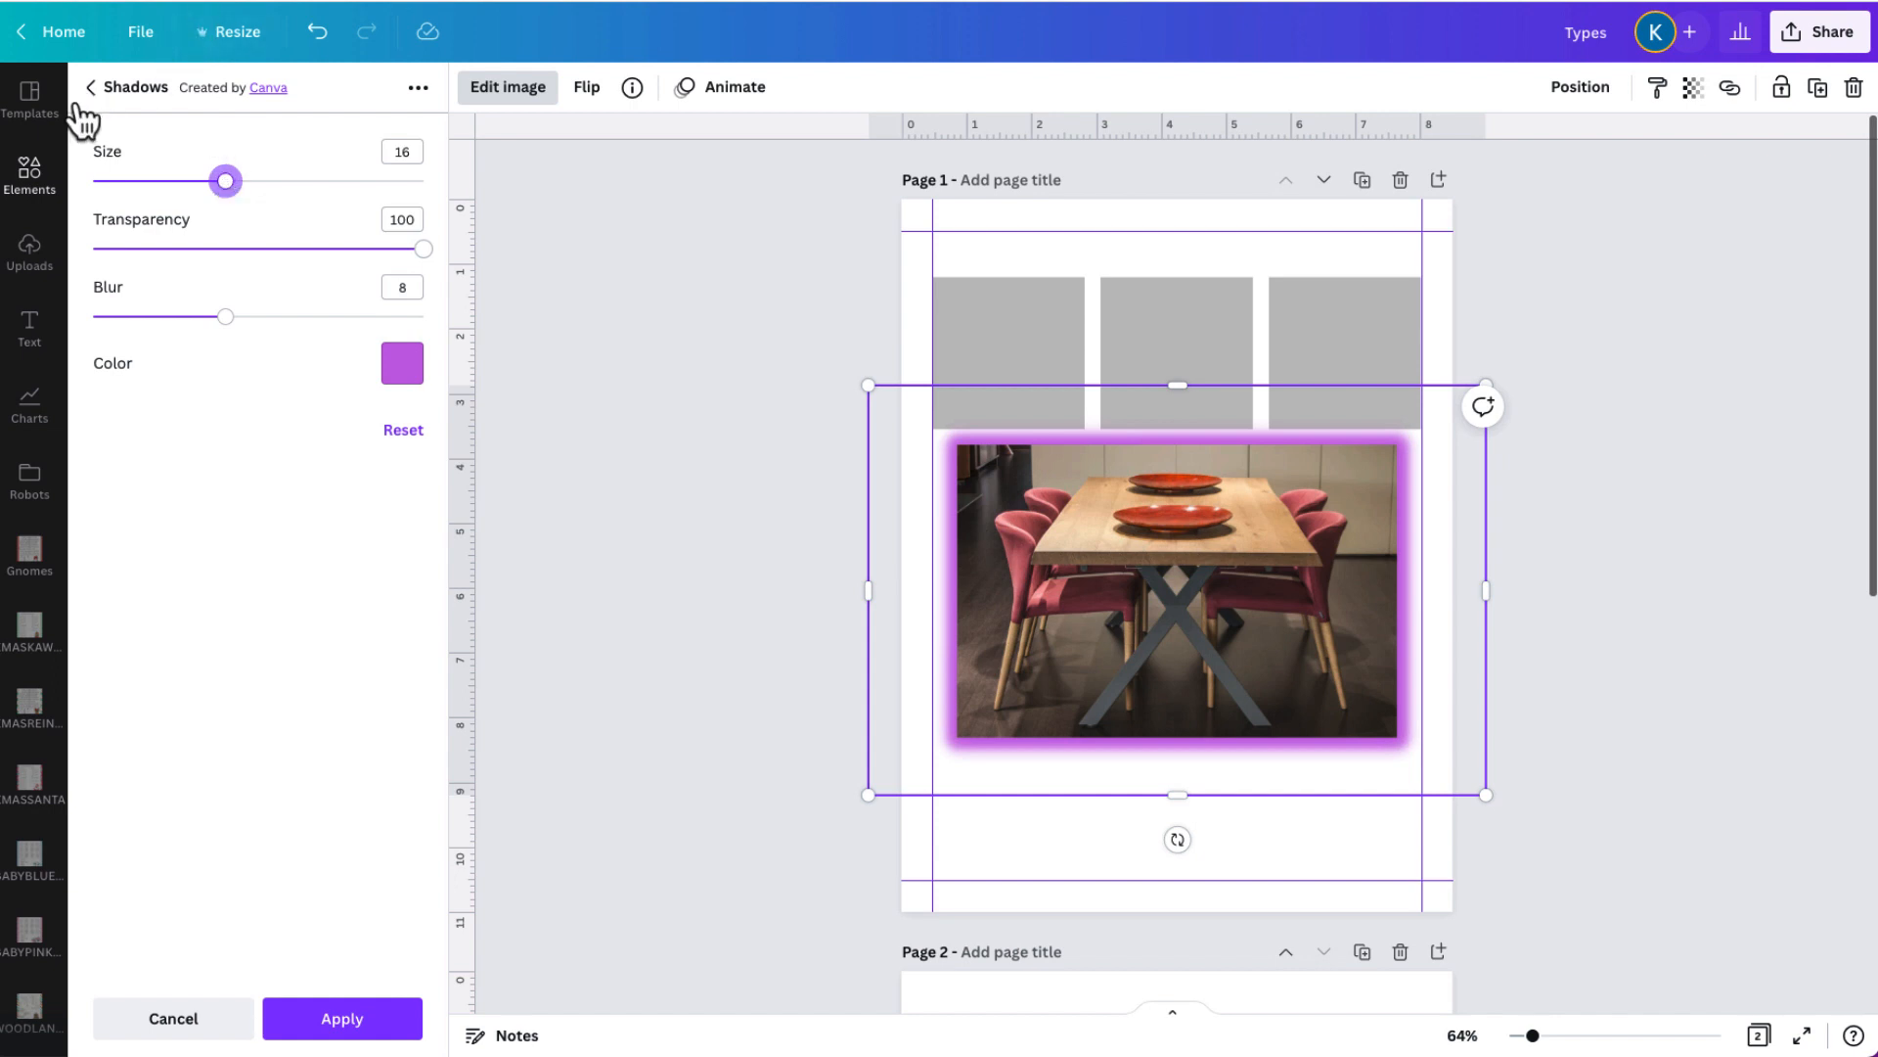
Find the Frames effect for the dining table photo, try the Laptop frame and switch it to the Phone frame.
{"action": "left_click", "coordinate": [519, 90]}
{"action": "left_click", "coordinate": [520, 95]}
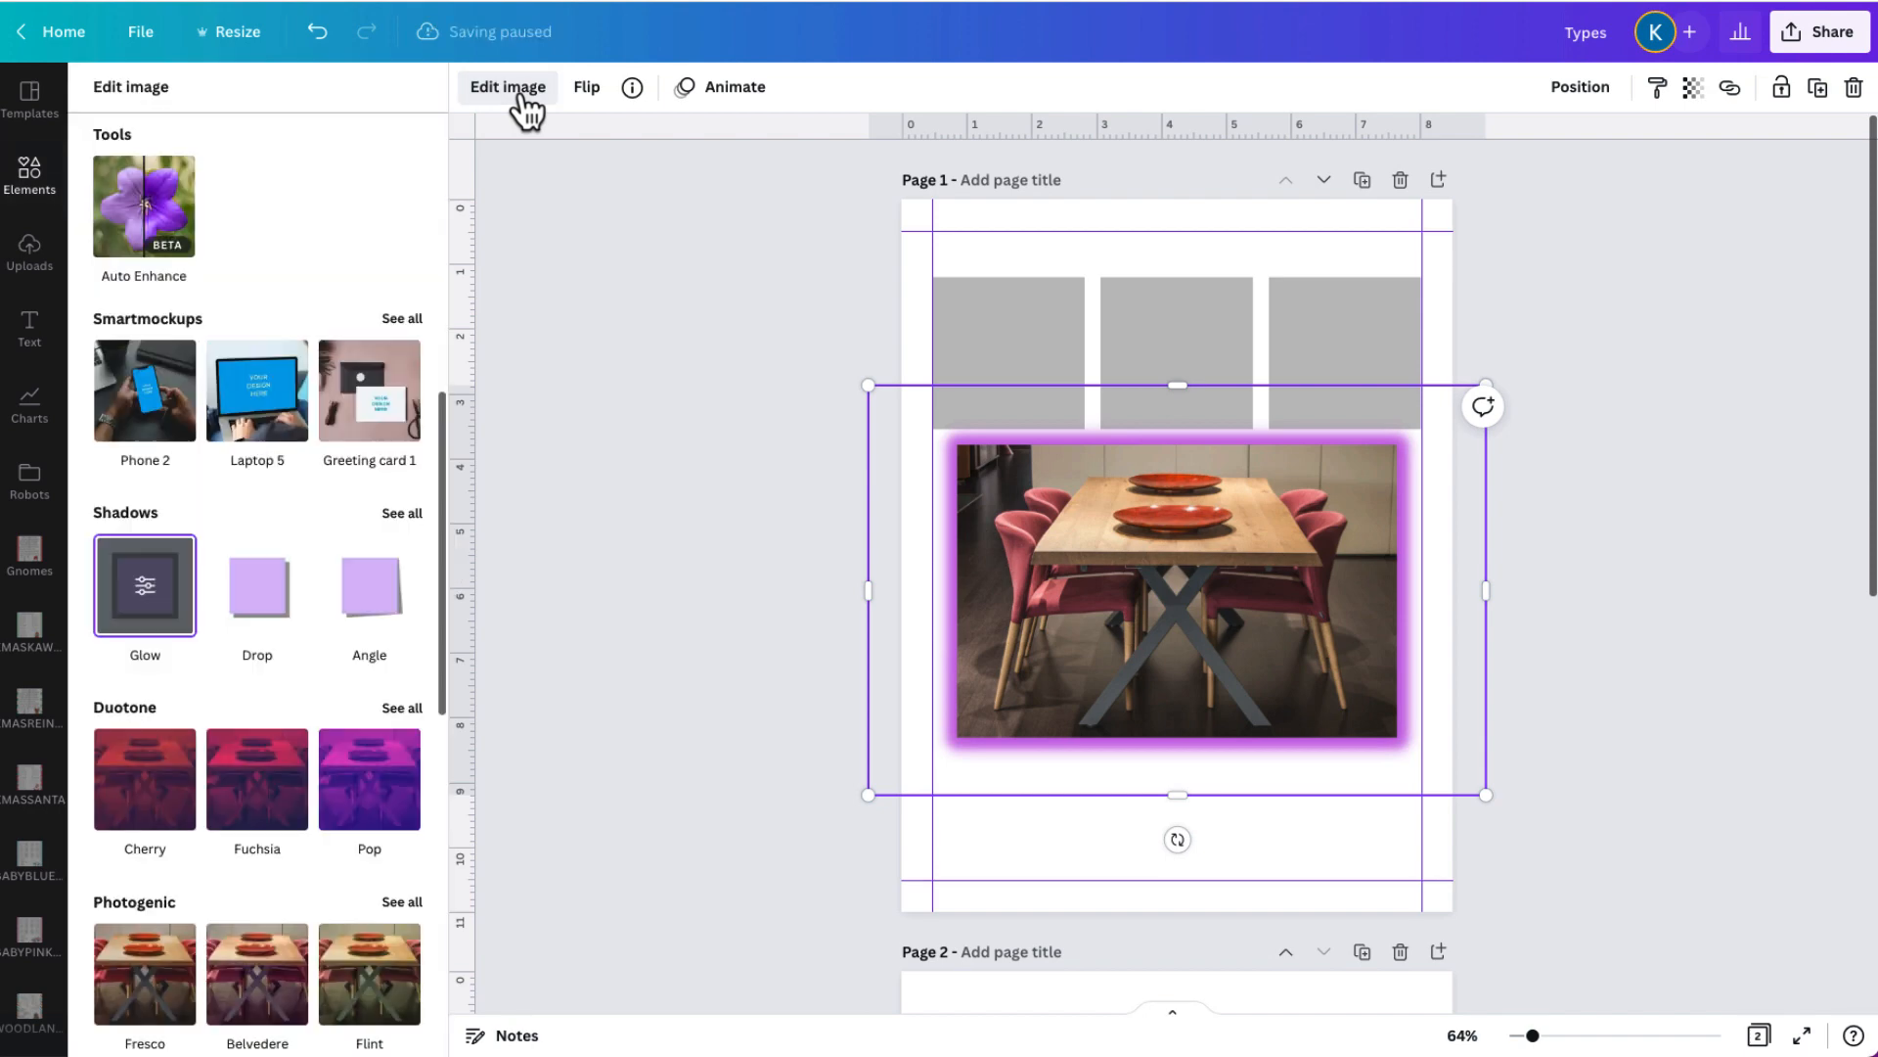
{"action": "scroll", "coordinate": [233, 490], "scroll_direction": "down", "scroll_amount": 2}
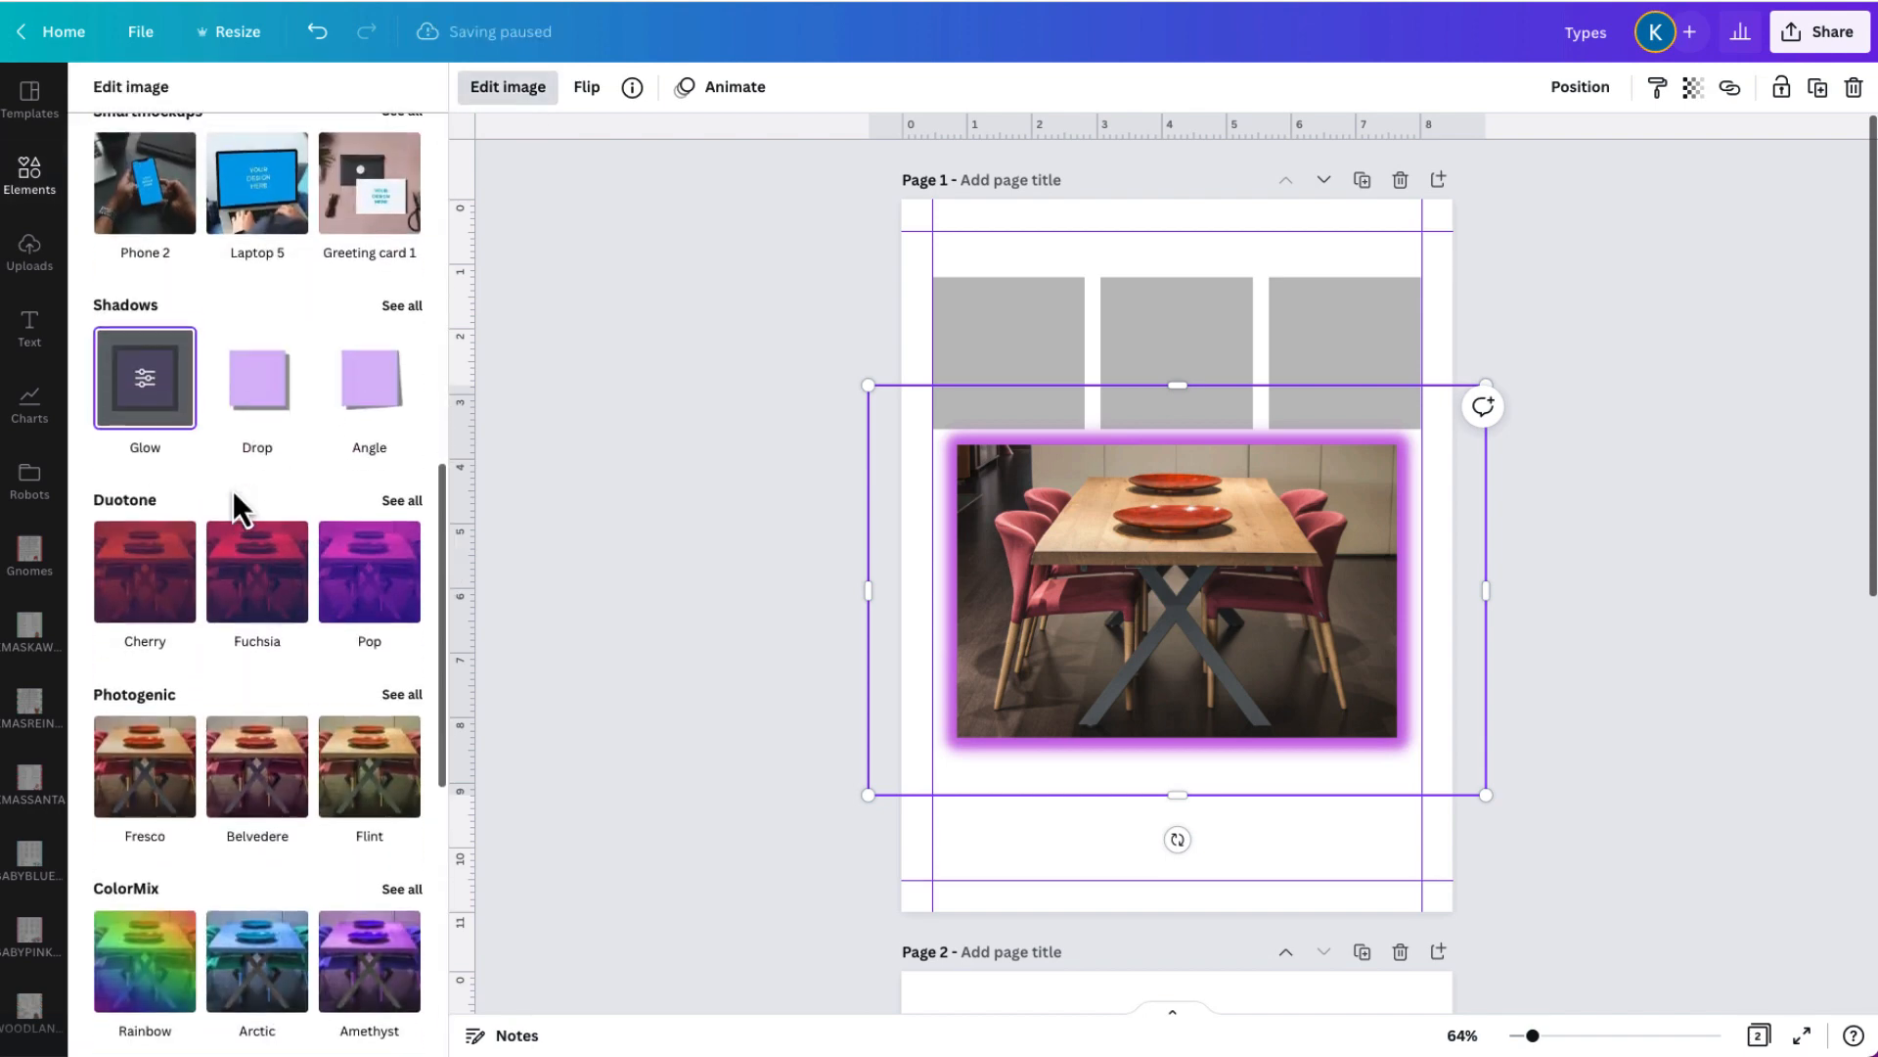
{"action": "scroll", "coordinate": [232, 490], "scroll_direction": "down", "scroll_amount": 5}
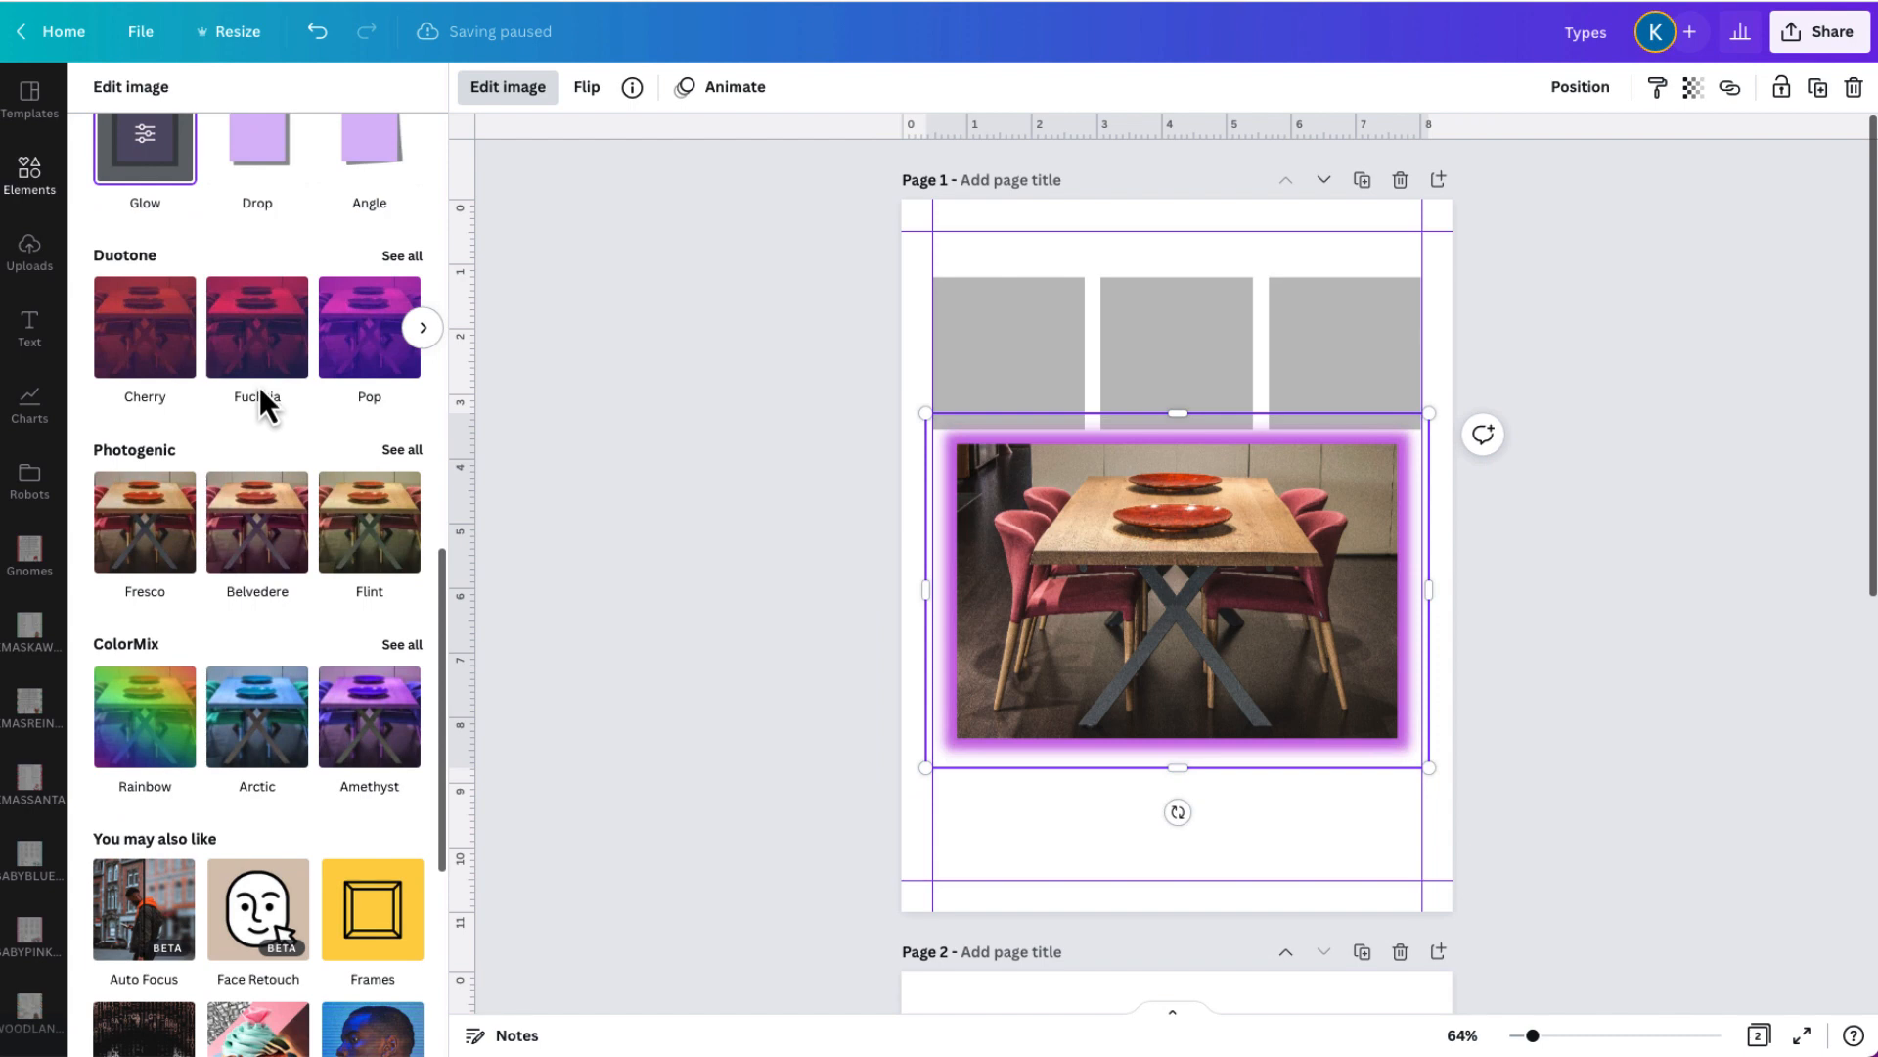
{"action": "scroll", "coordinate": [322, 626], "scroll_direction": "down", "scroll_amount": 2}
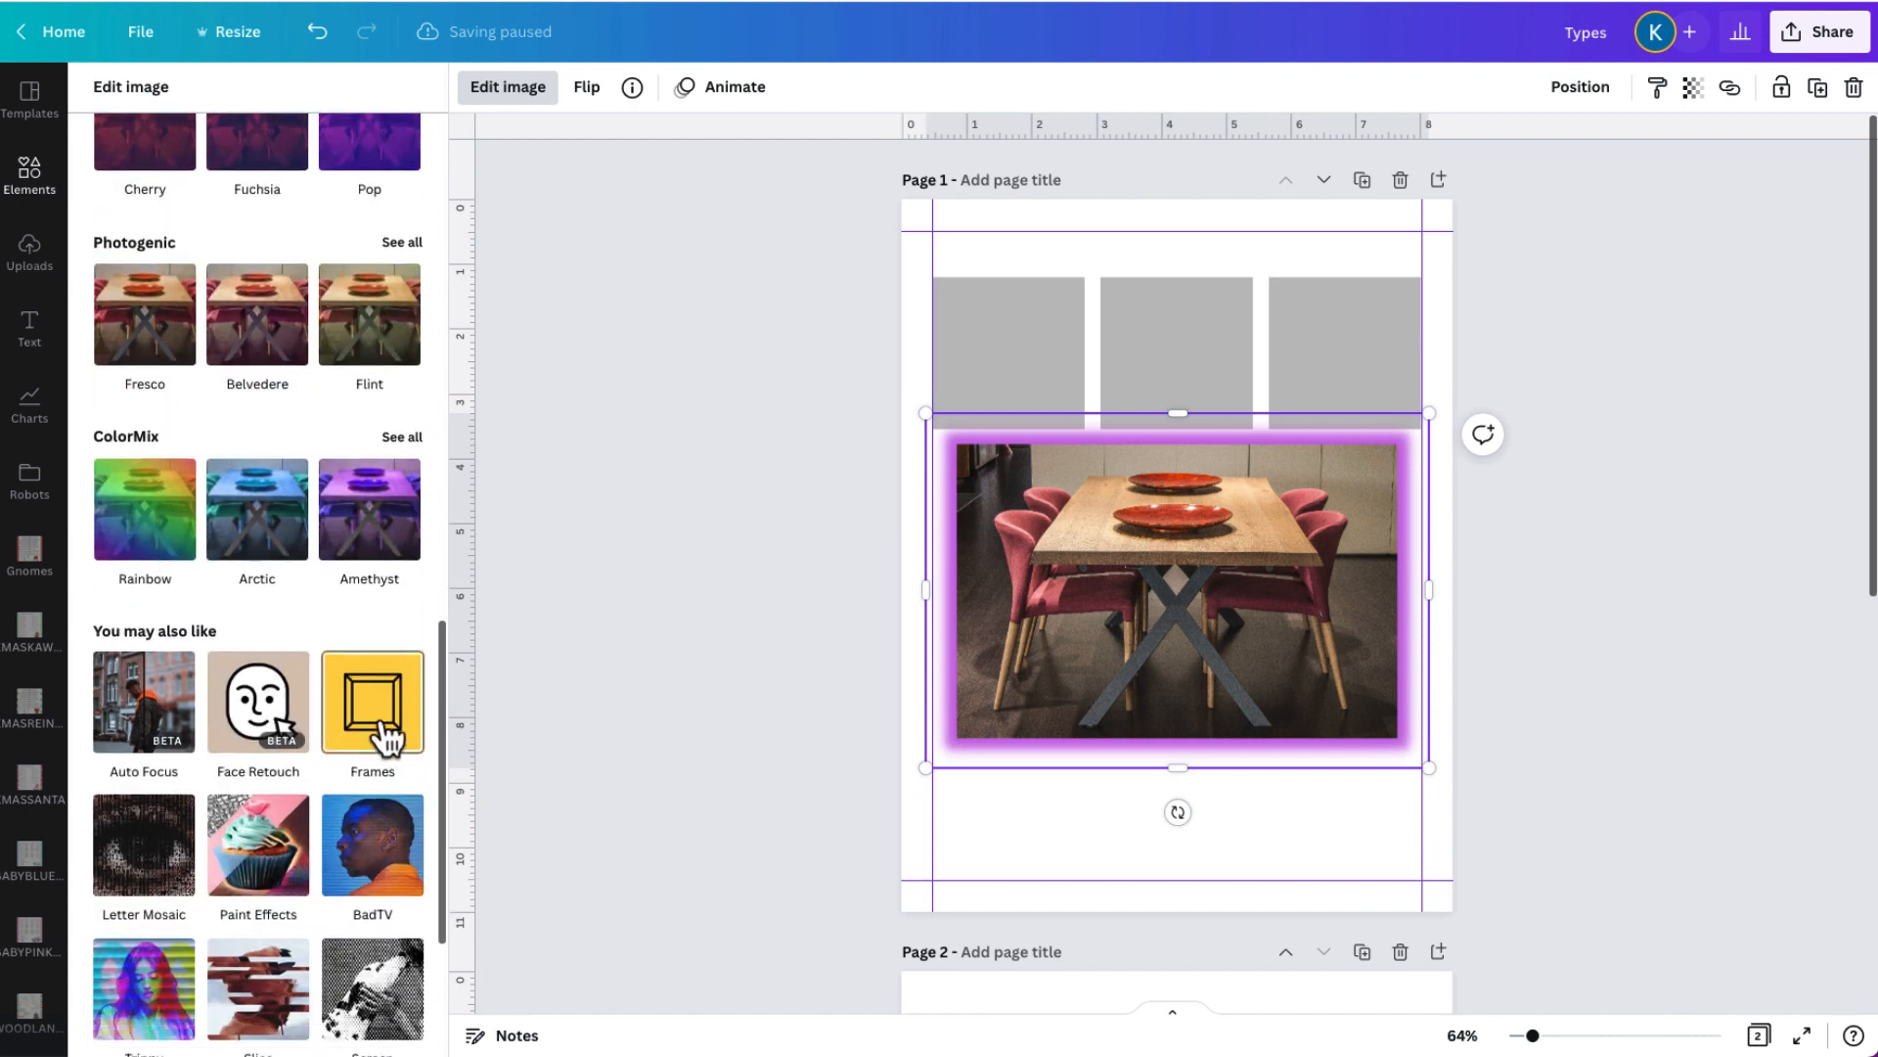
{"action": "left_click", "coordinate": [384, 739]}
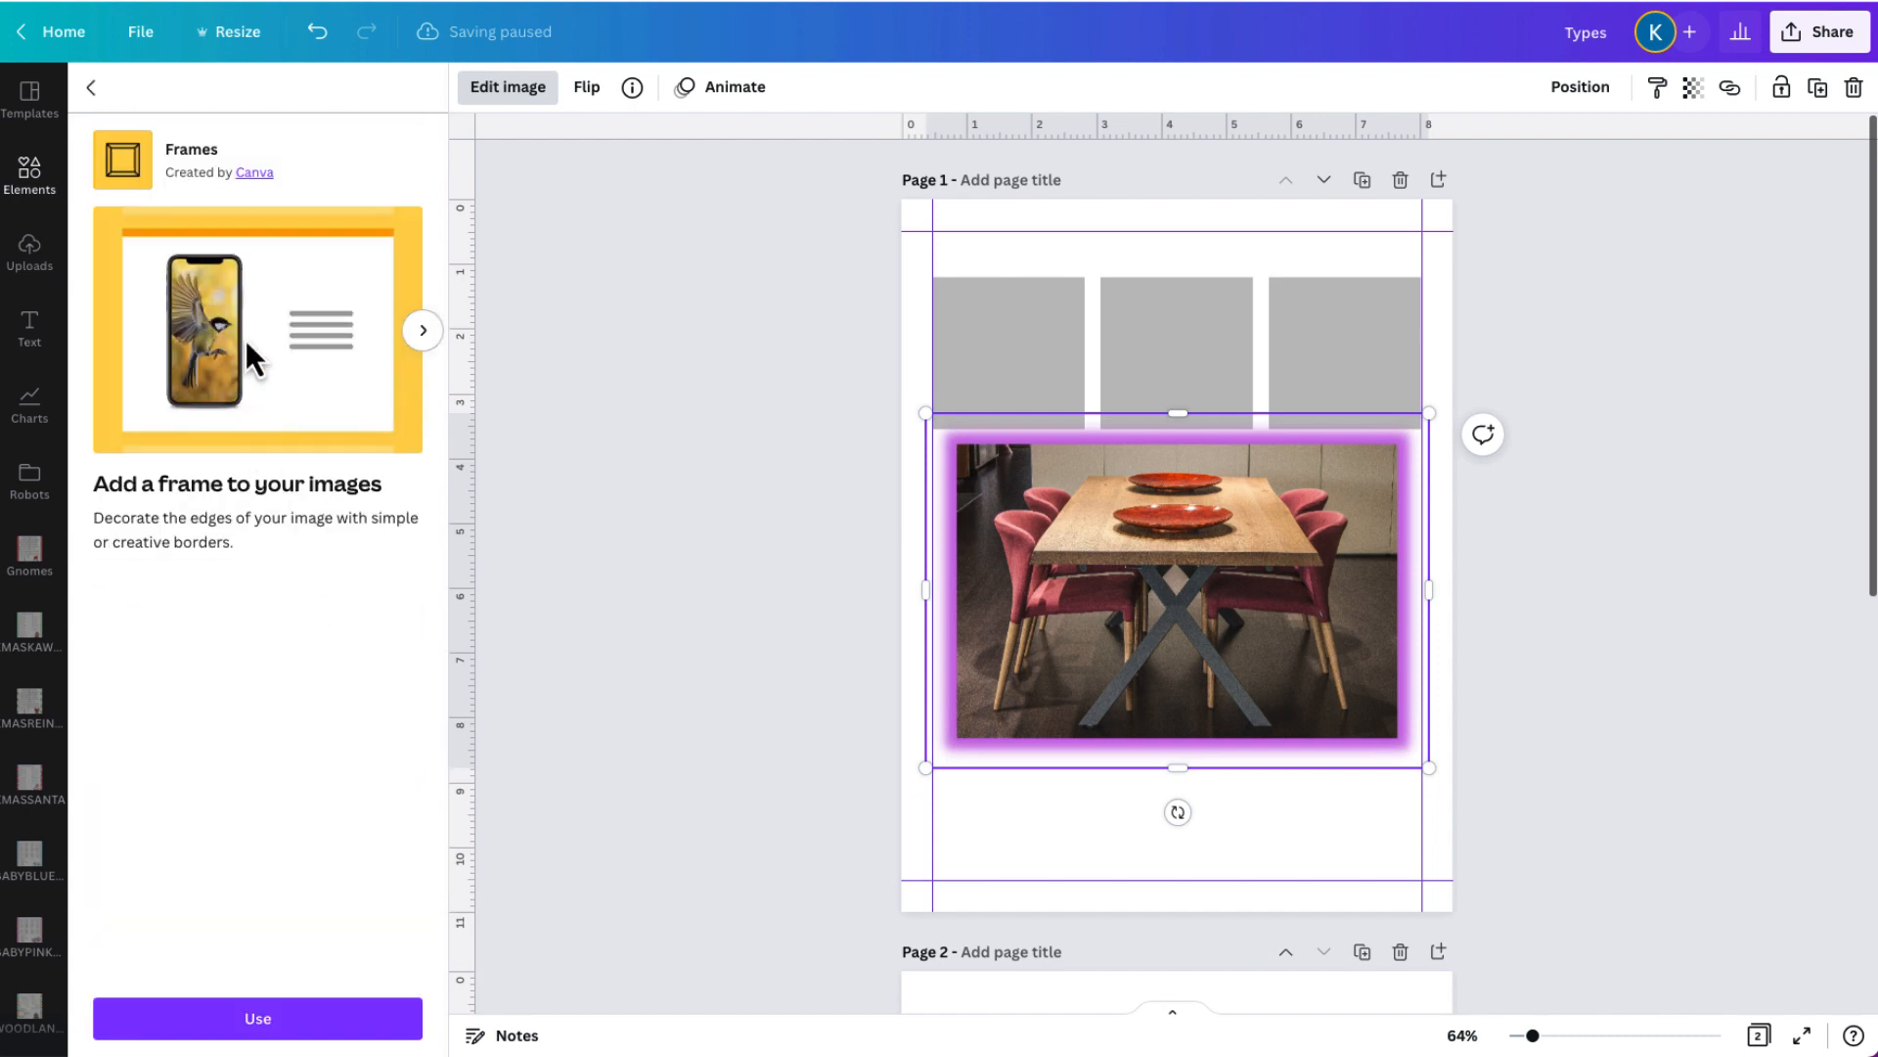
{"action": "left_click", "coordinate": [277, 1022]}
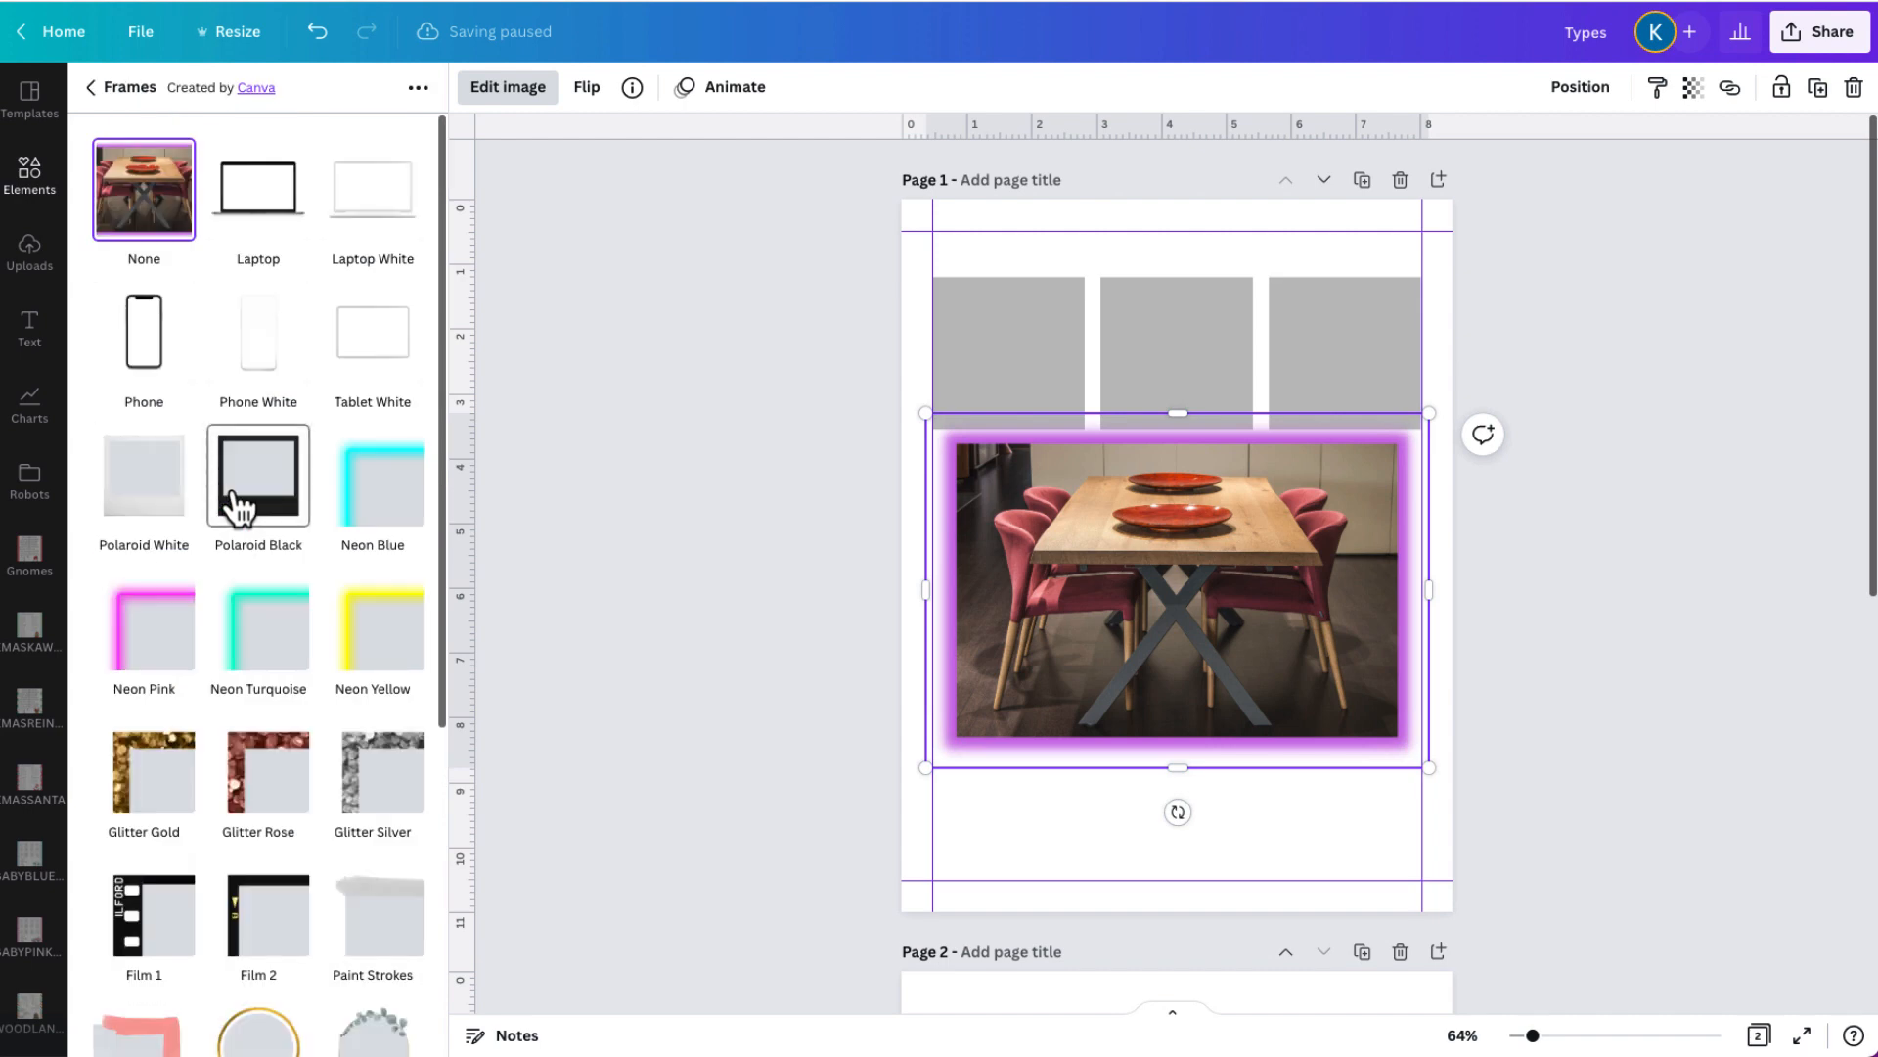
{"action": "left_click", "coordinate": [266, 212]}
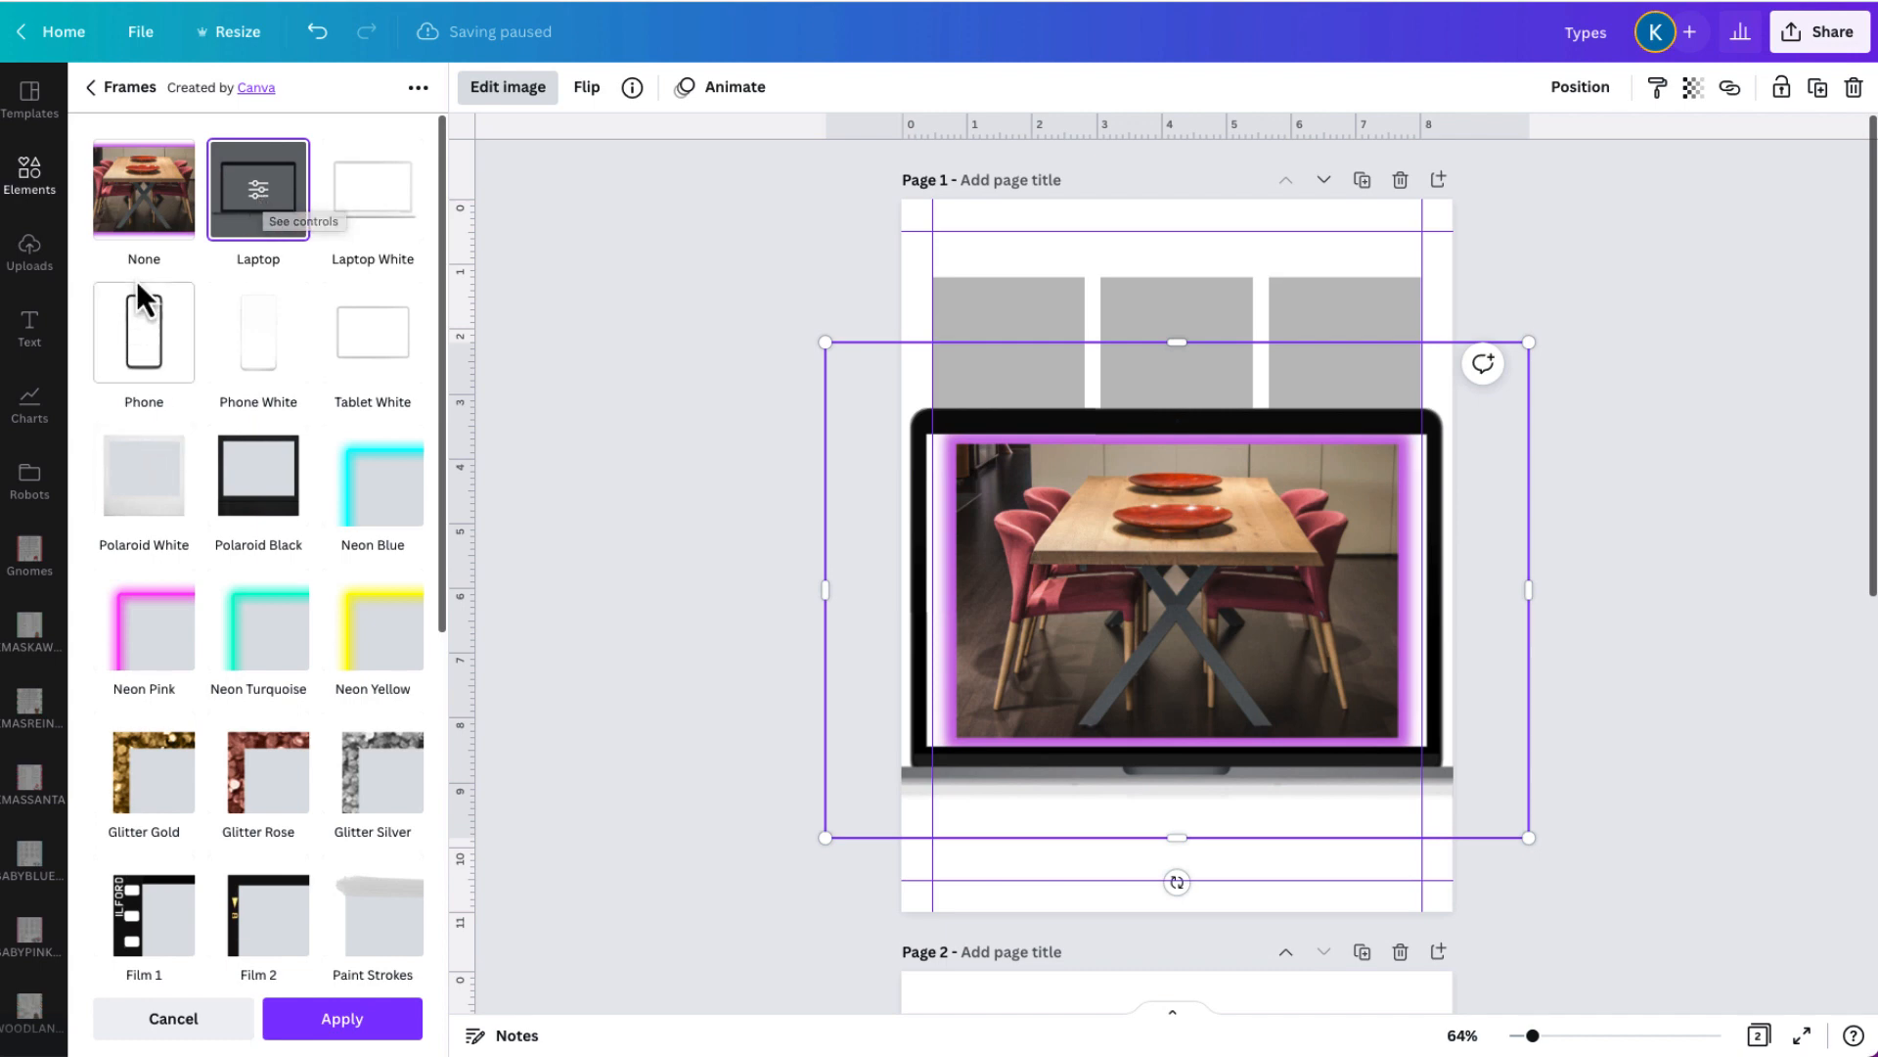
{"action": "left_click", "coordinate": [145, 338]}
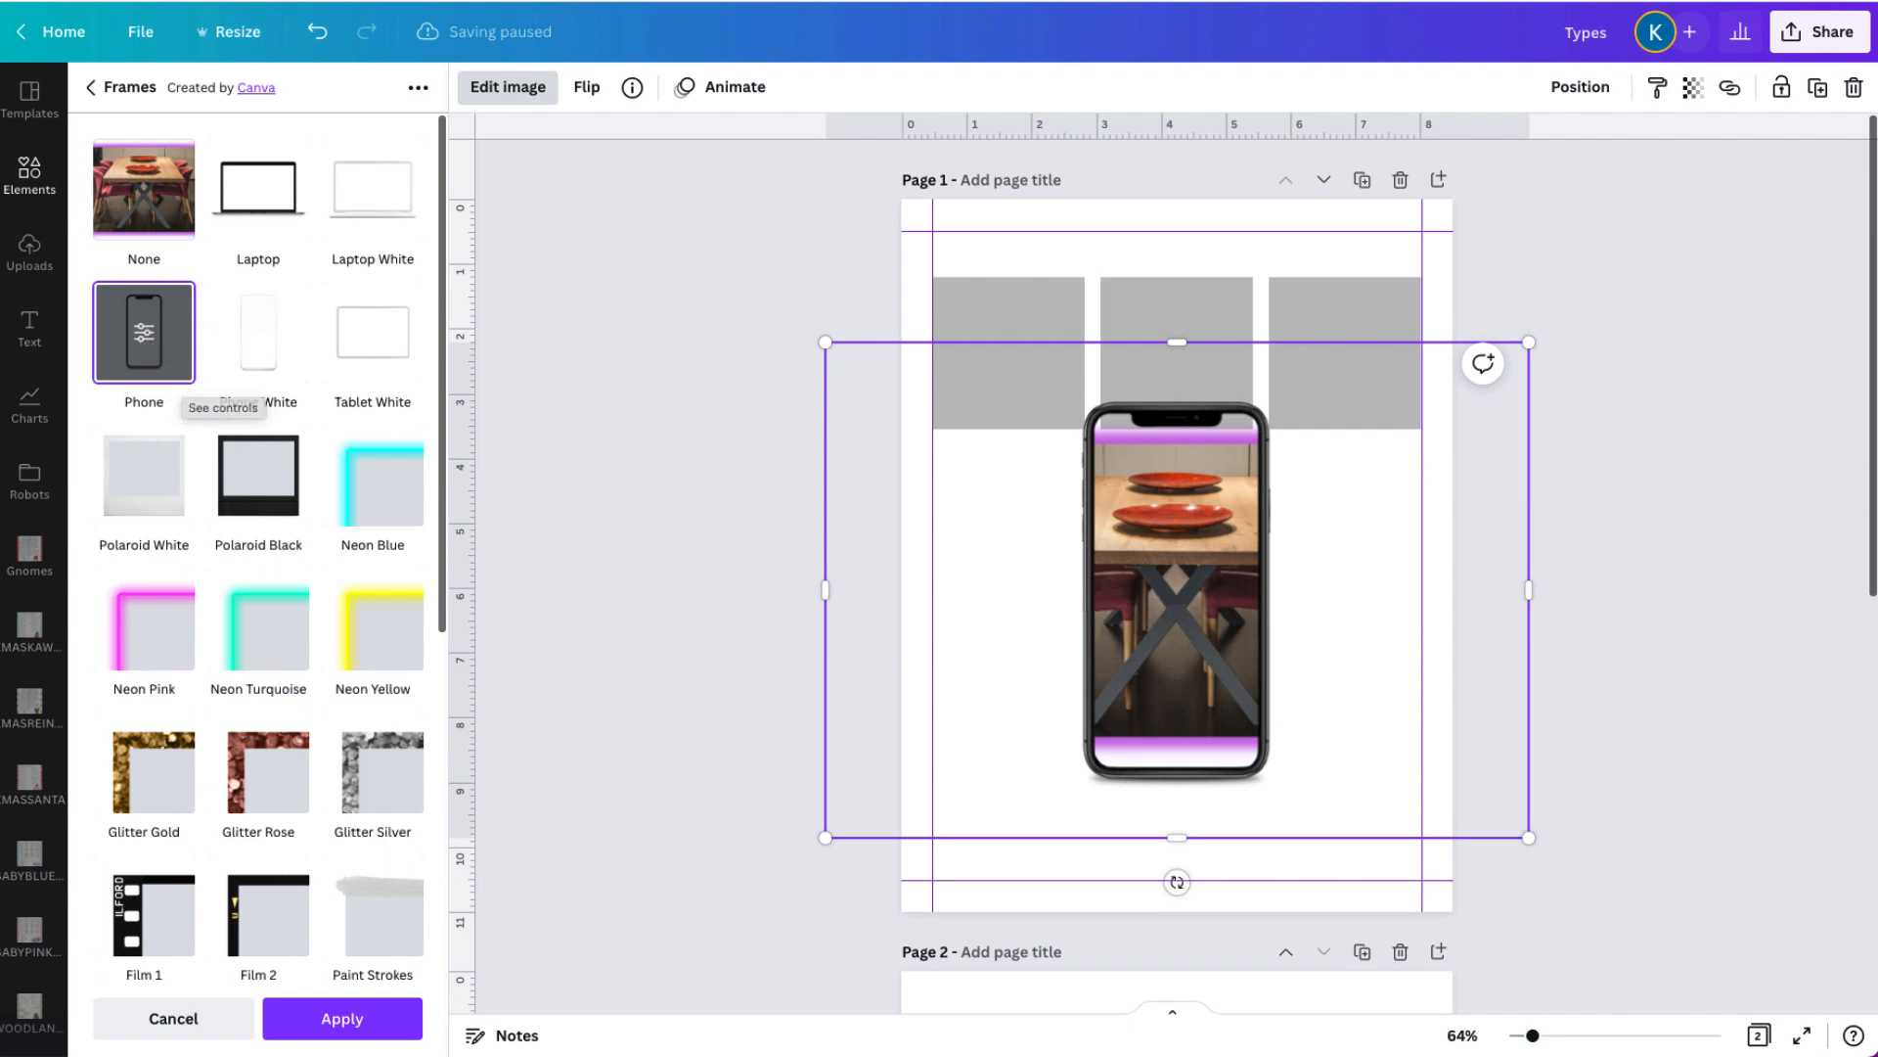
{"action": "left_click", "coordinate": [90, 88]}
{"action": "scroll", "coordinate": [337, 306], "scroll_direction": "up", "scroll_amount": 8}
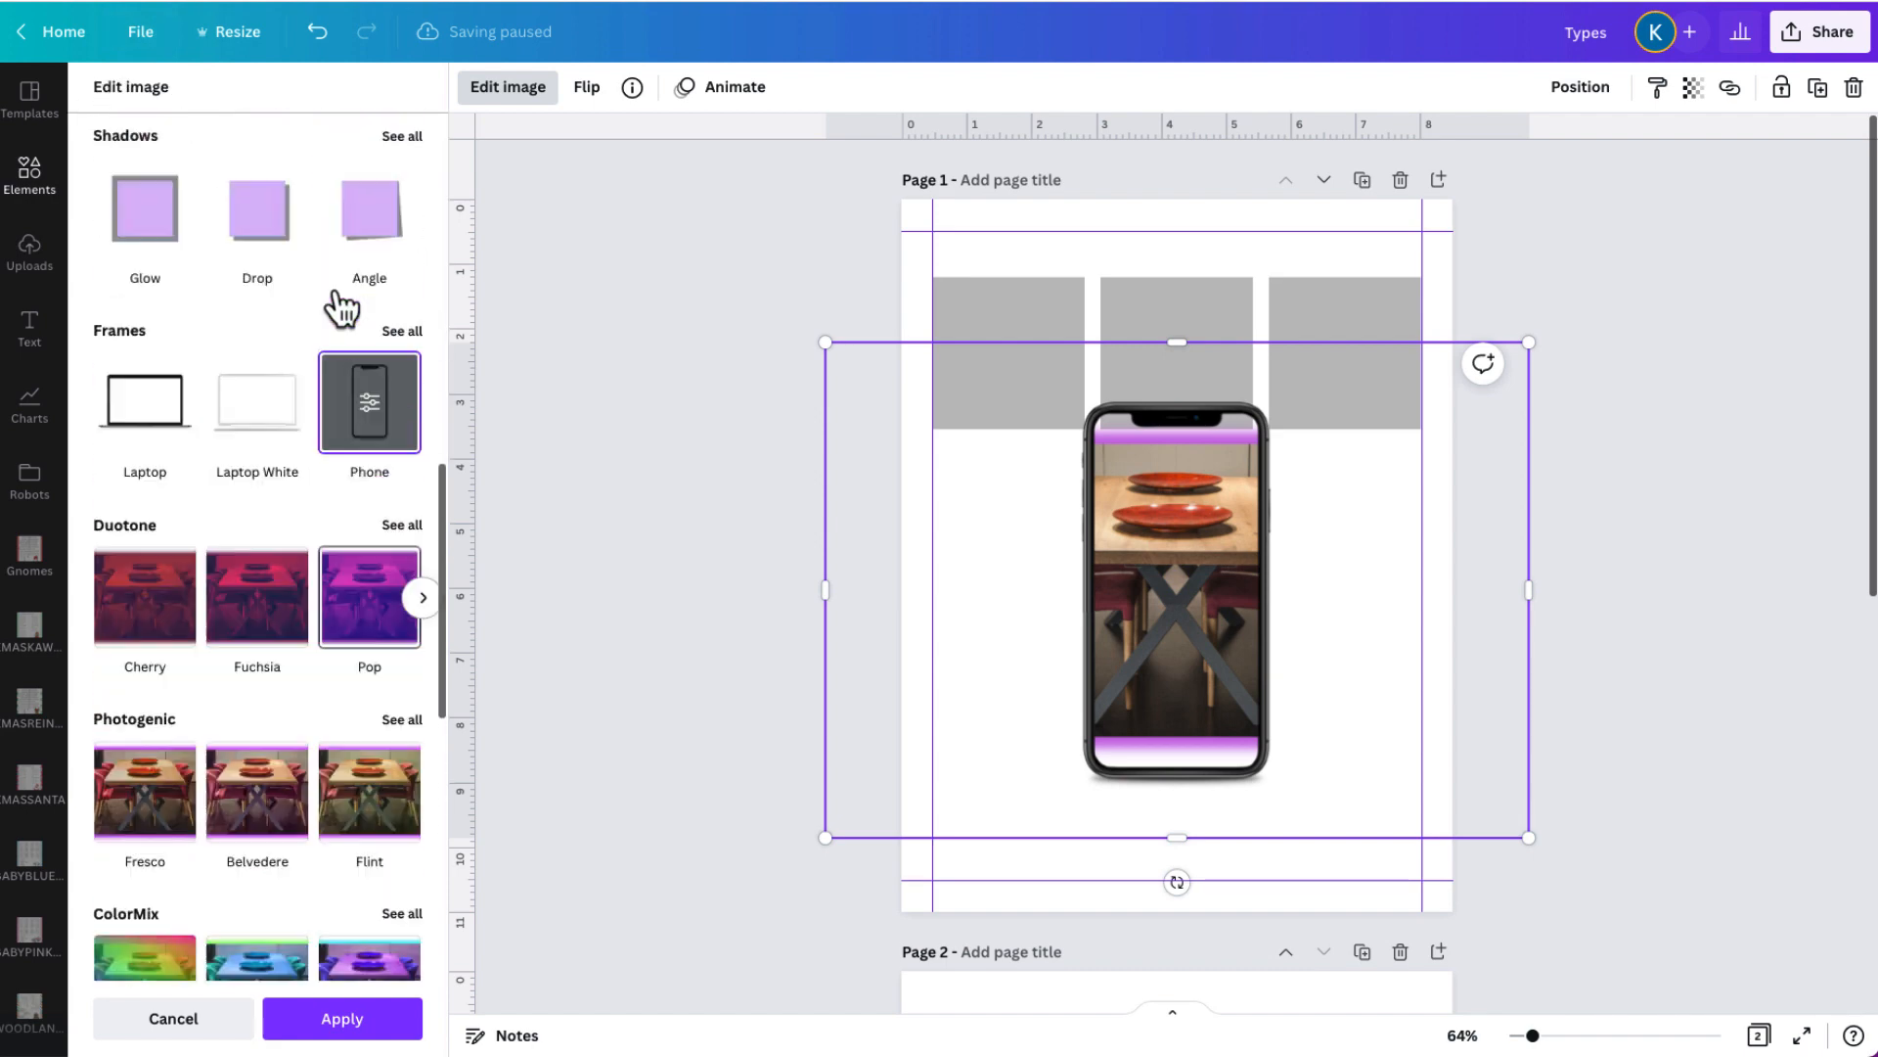
Try the Book 1 and Book 7 Smartmockups on the dining table photo and look through the clothing and mug mockups.
{"action": "scroll", "coordinate": [337, 302], "scroll_direction": "down", "scroll_amount": 2}
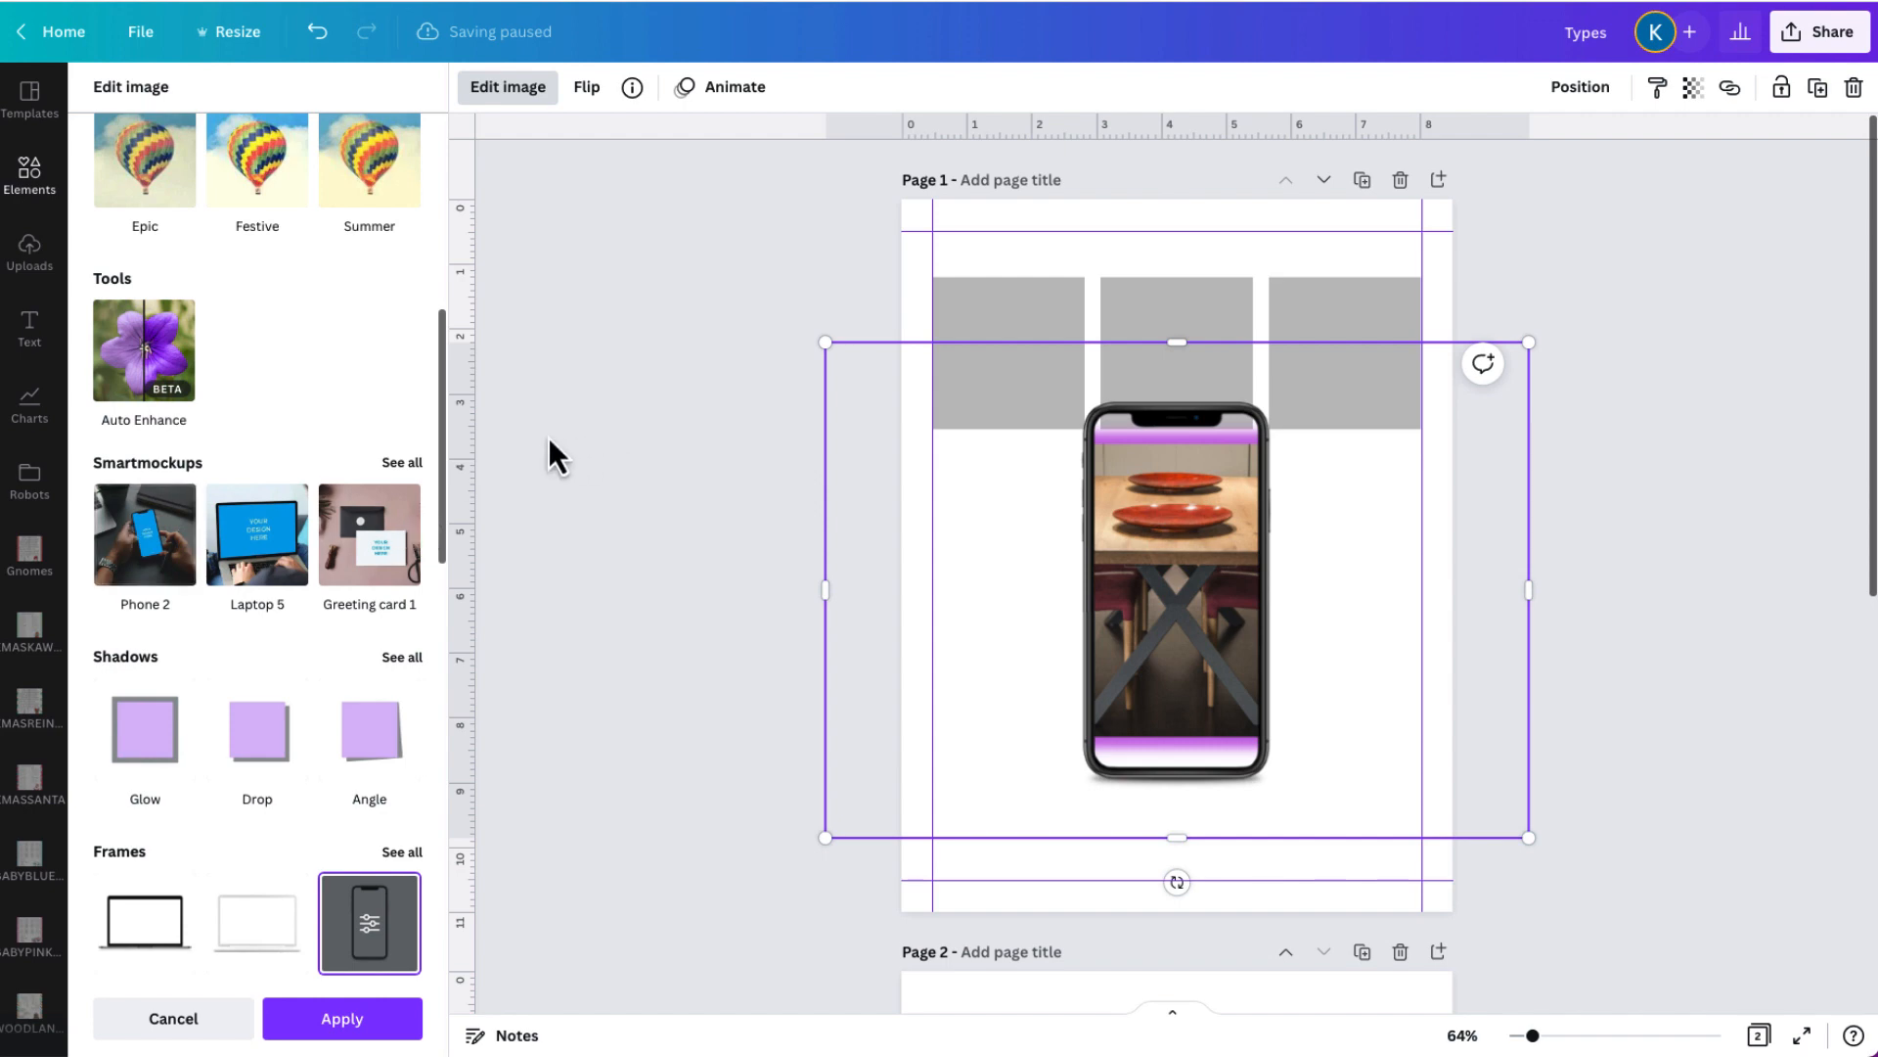
{"action": "left_click", "coordinate": [405, 468]}
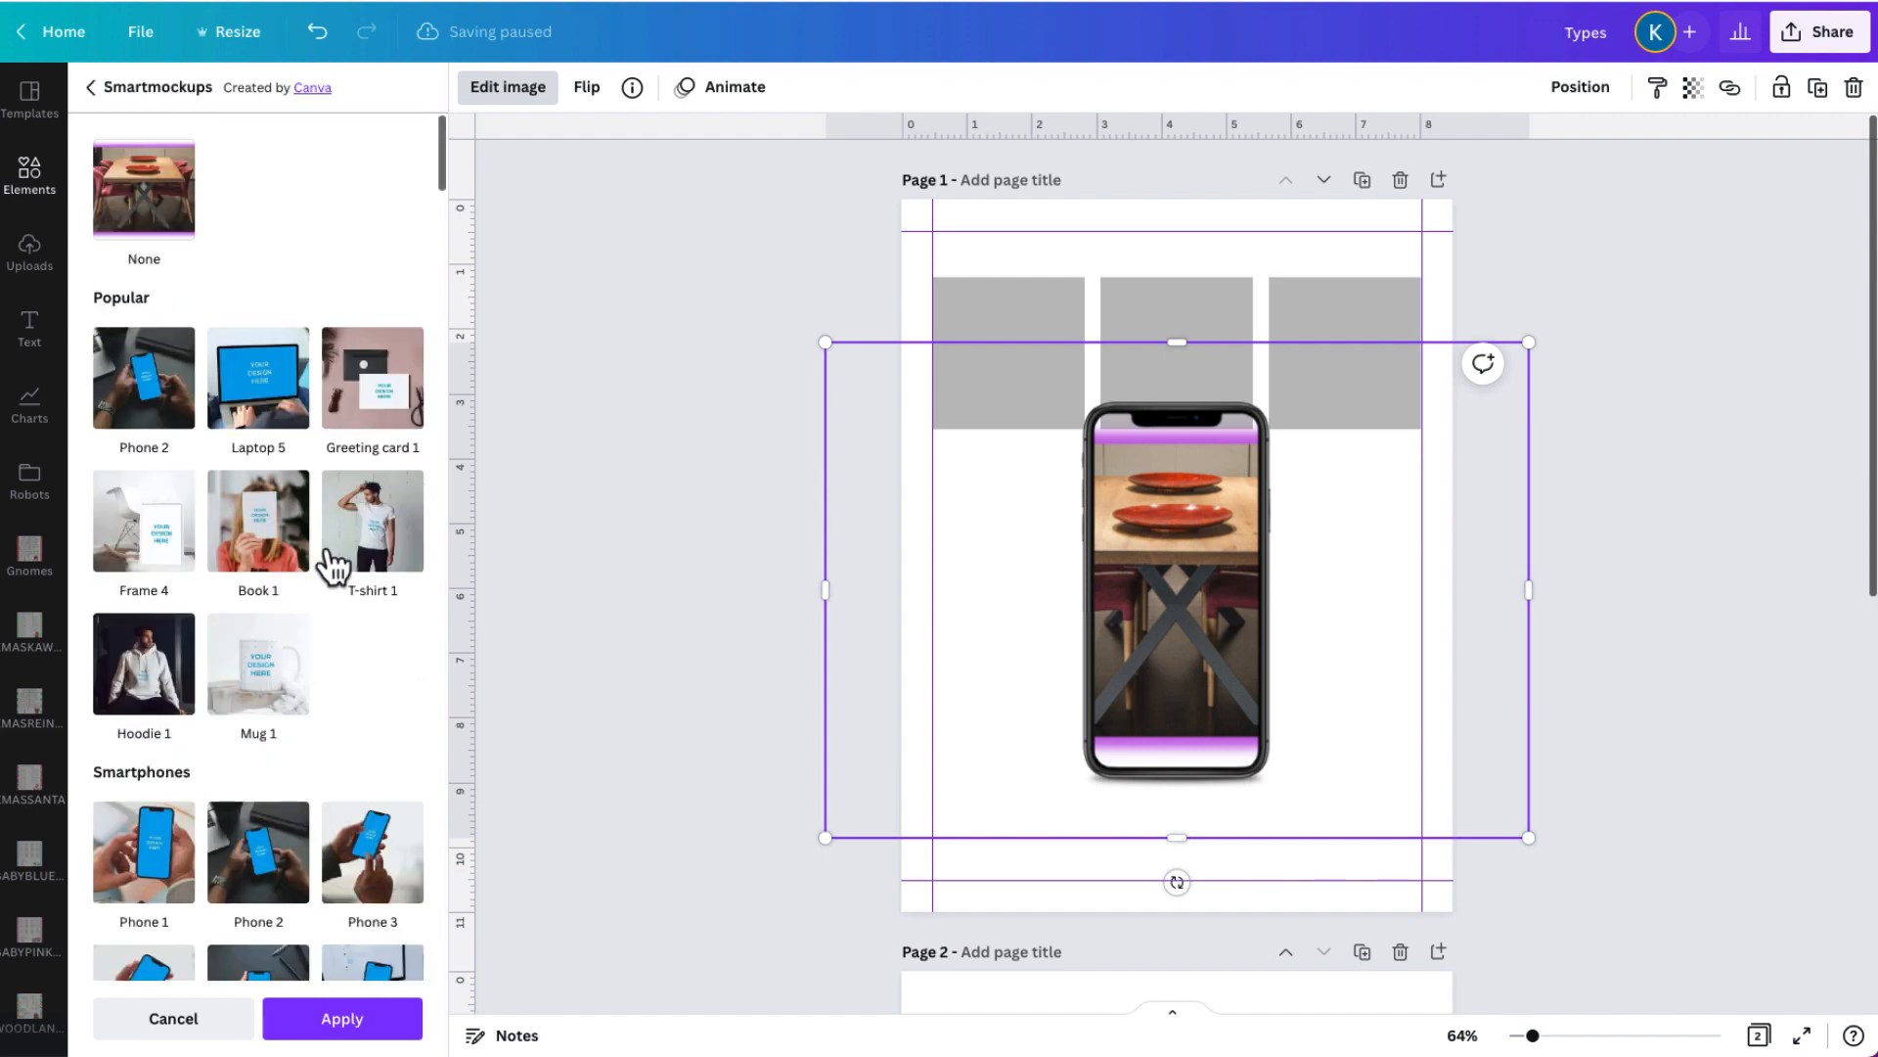
{"action": "scroll", "coordinate": [326, 544], "scroll_direction": "down", "scroll_amount": 6}
{"action": "scroll", "coordinate": [324, 536], "scroll_direction": "down", "scroll_amount": 15}
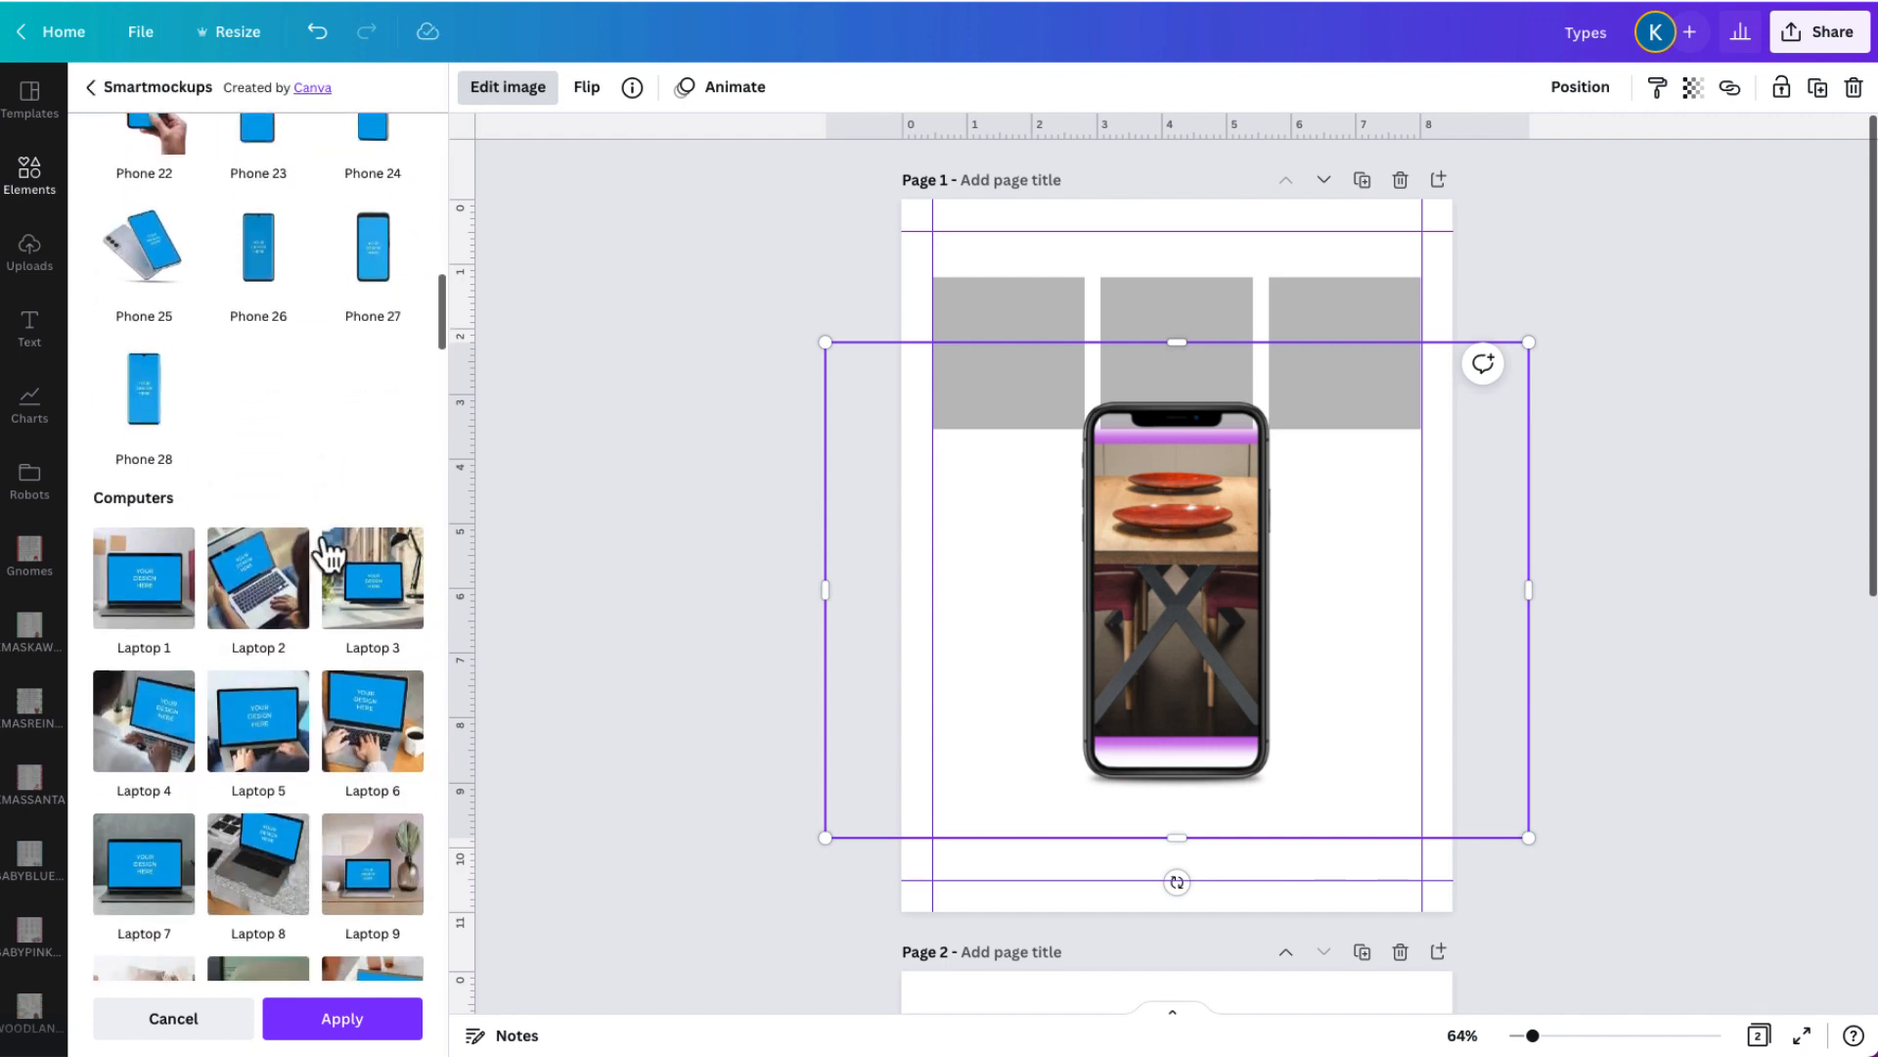
{"action": "scroll", "coordinate": [325, 549], "scroll_direction": "down", "scroll_amount": 15}
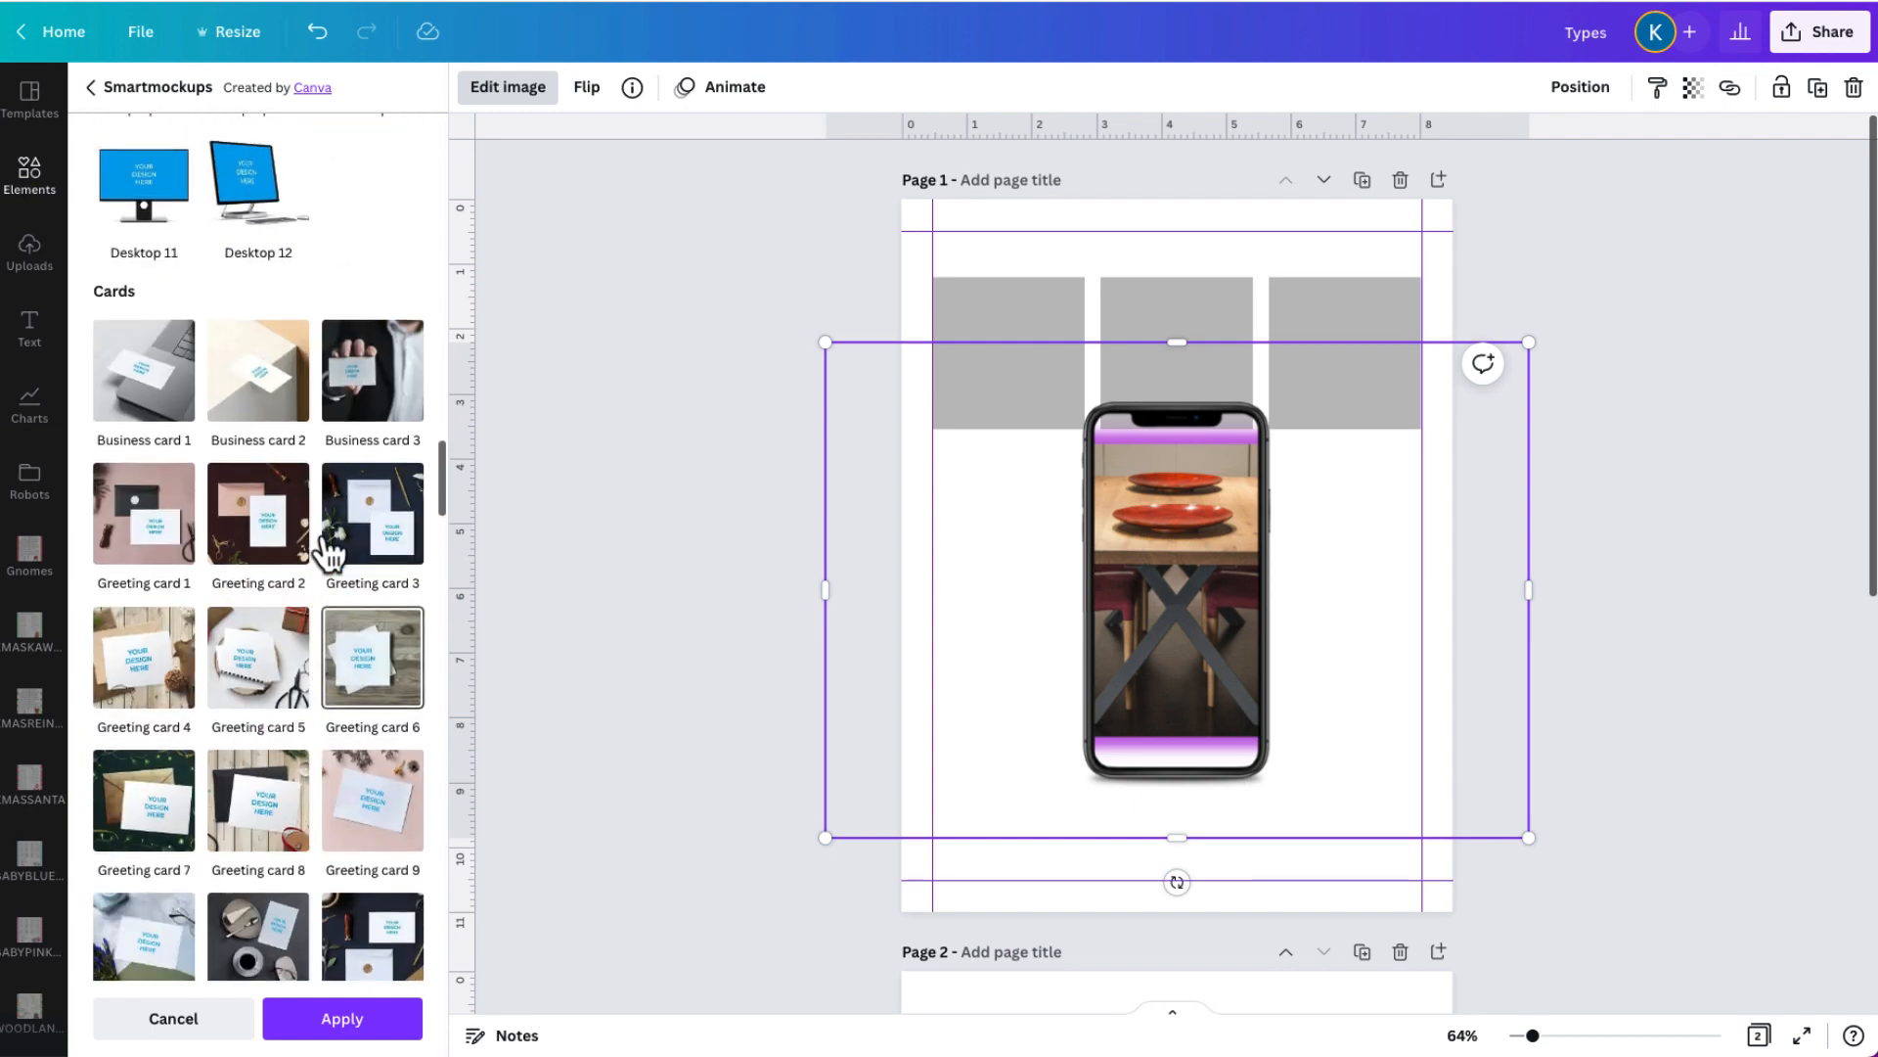
{"action": "scroll", "coordinate": [331, 550], "scroll_direction": "down", "scroll_amount": 5}
{"action": "scroll", "coordinate": [330, 548], "scroll_direction": "up", "scroll_amount": 11}
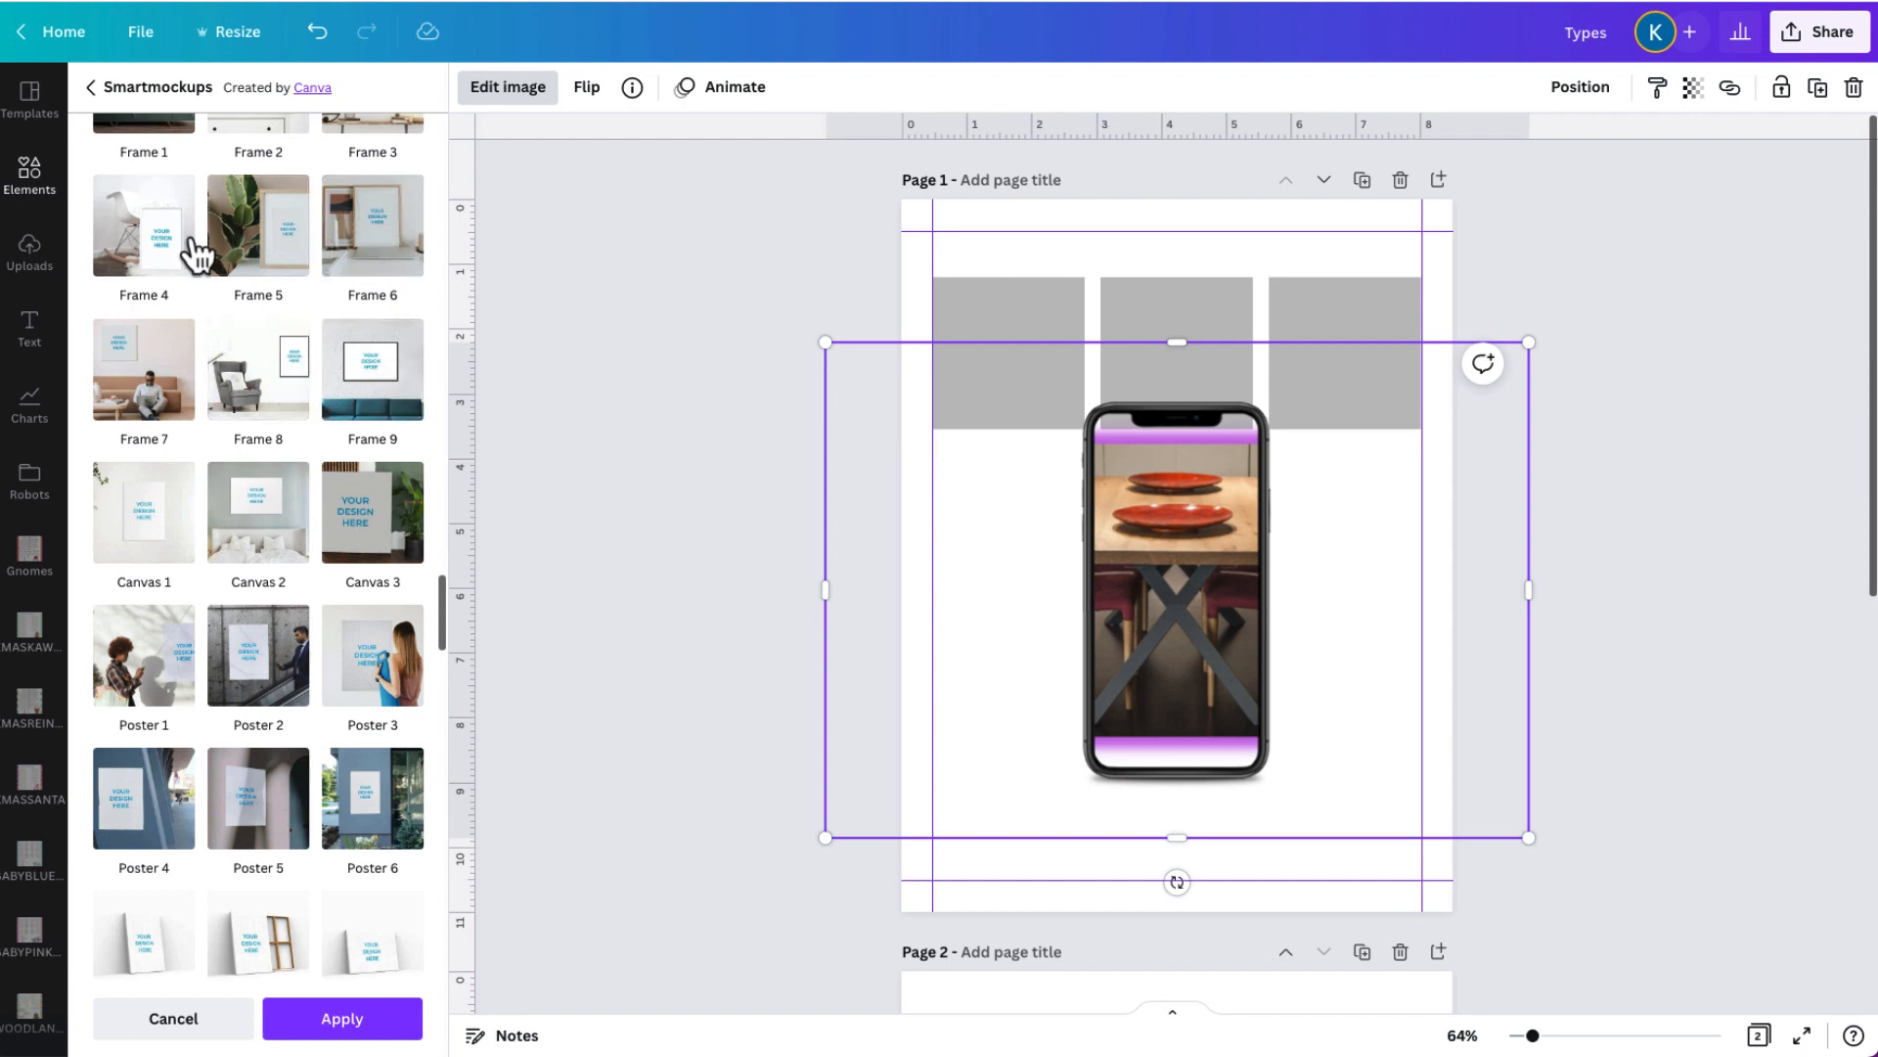
{"action": "scroll", "coordinate": [346, 330], "scroll_direction": "down", "scroll_amount": 10}
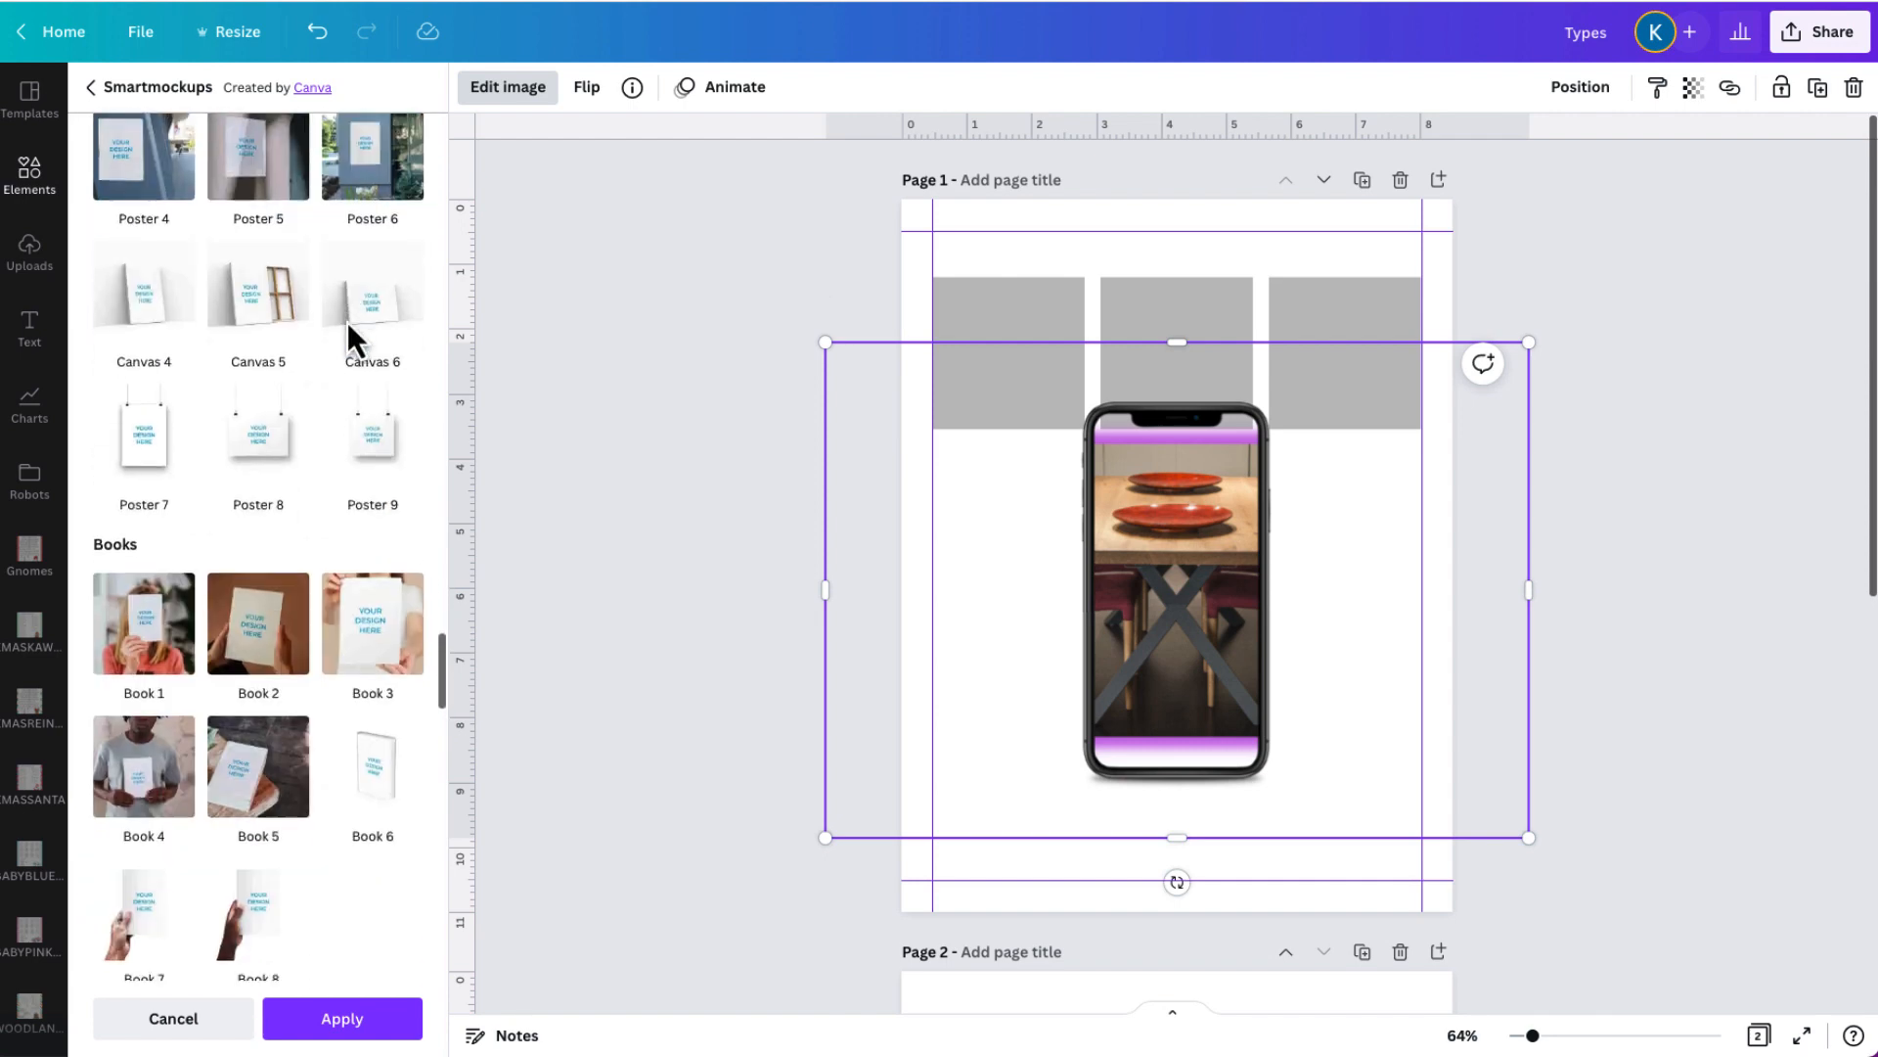
{"action": "scroll", "coordinate": [323, 303], "scroll_direction": "up", "scroll_amount": 2}
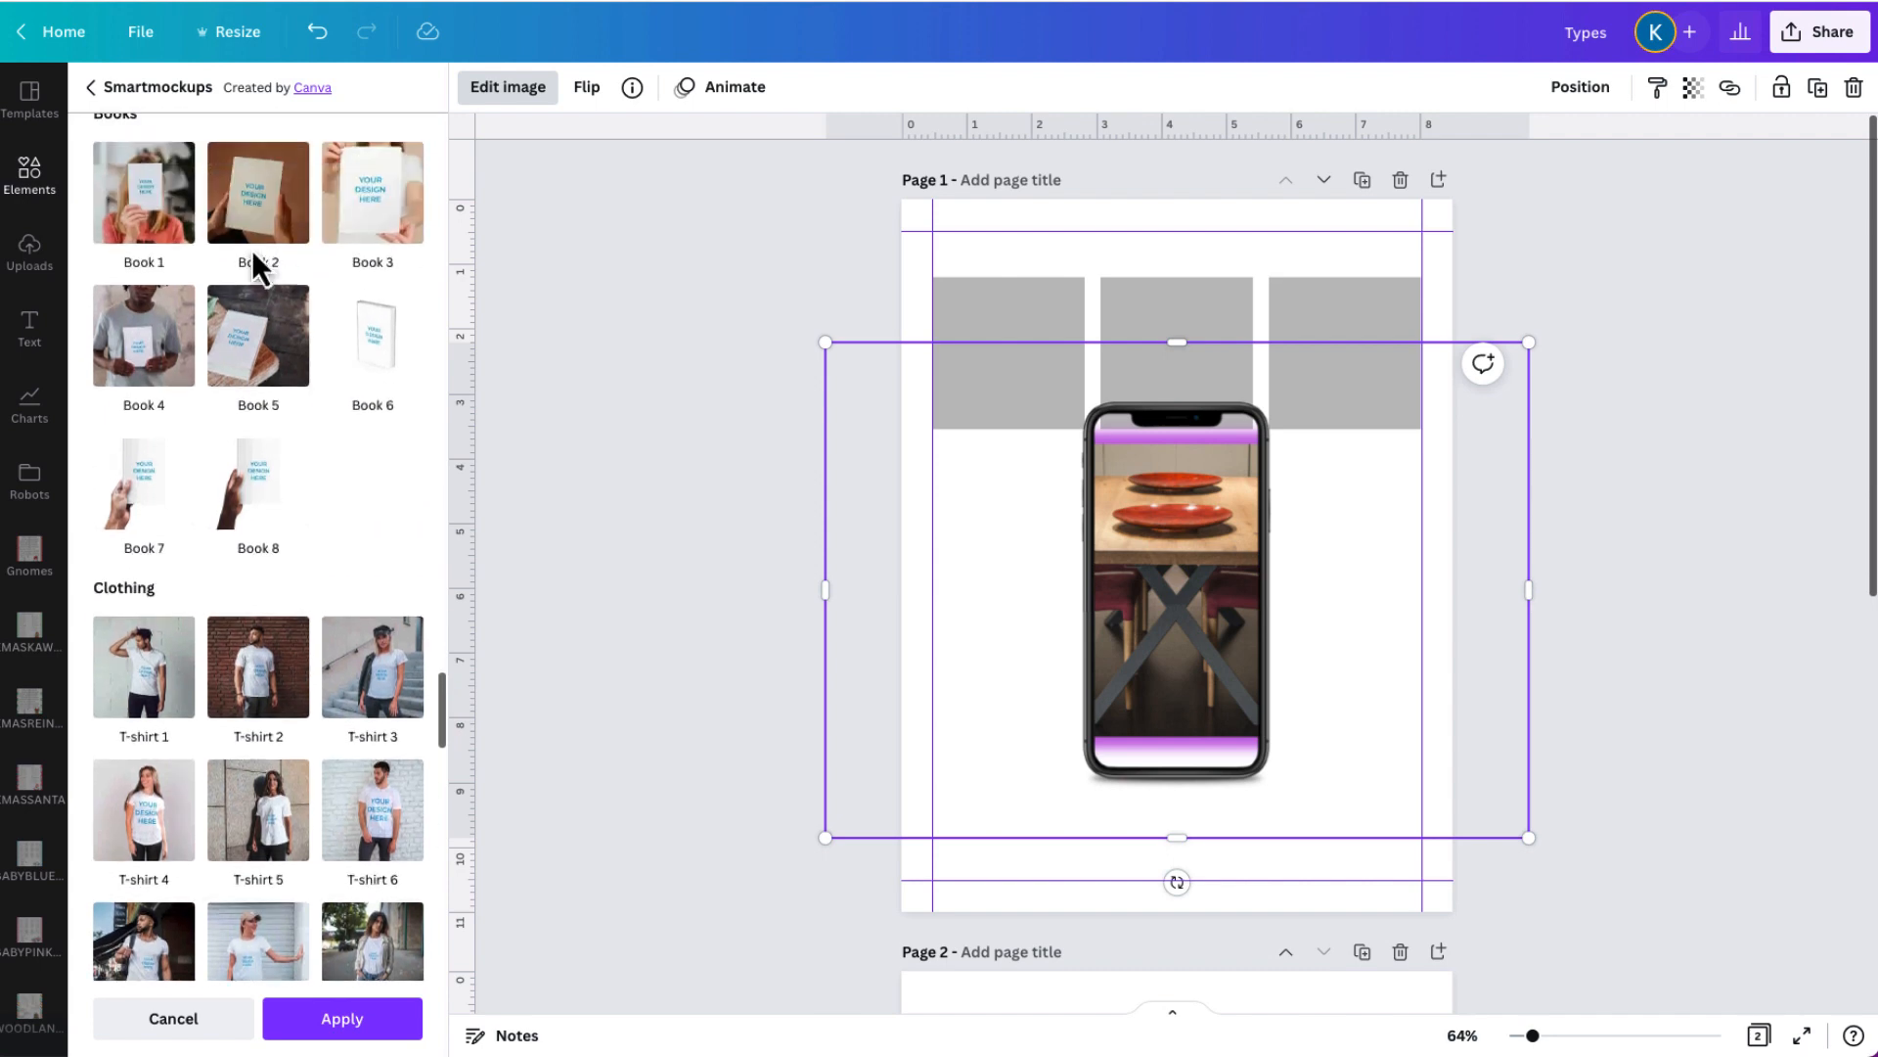
{"action": "left_click", "coordinate": [161, 210]}
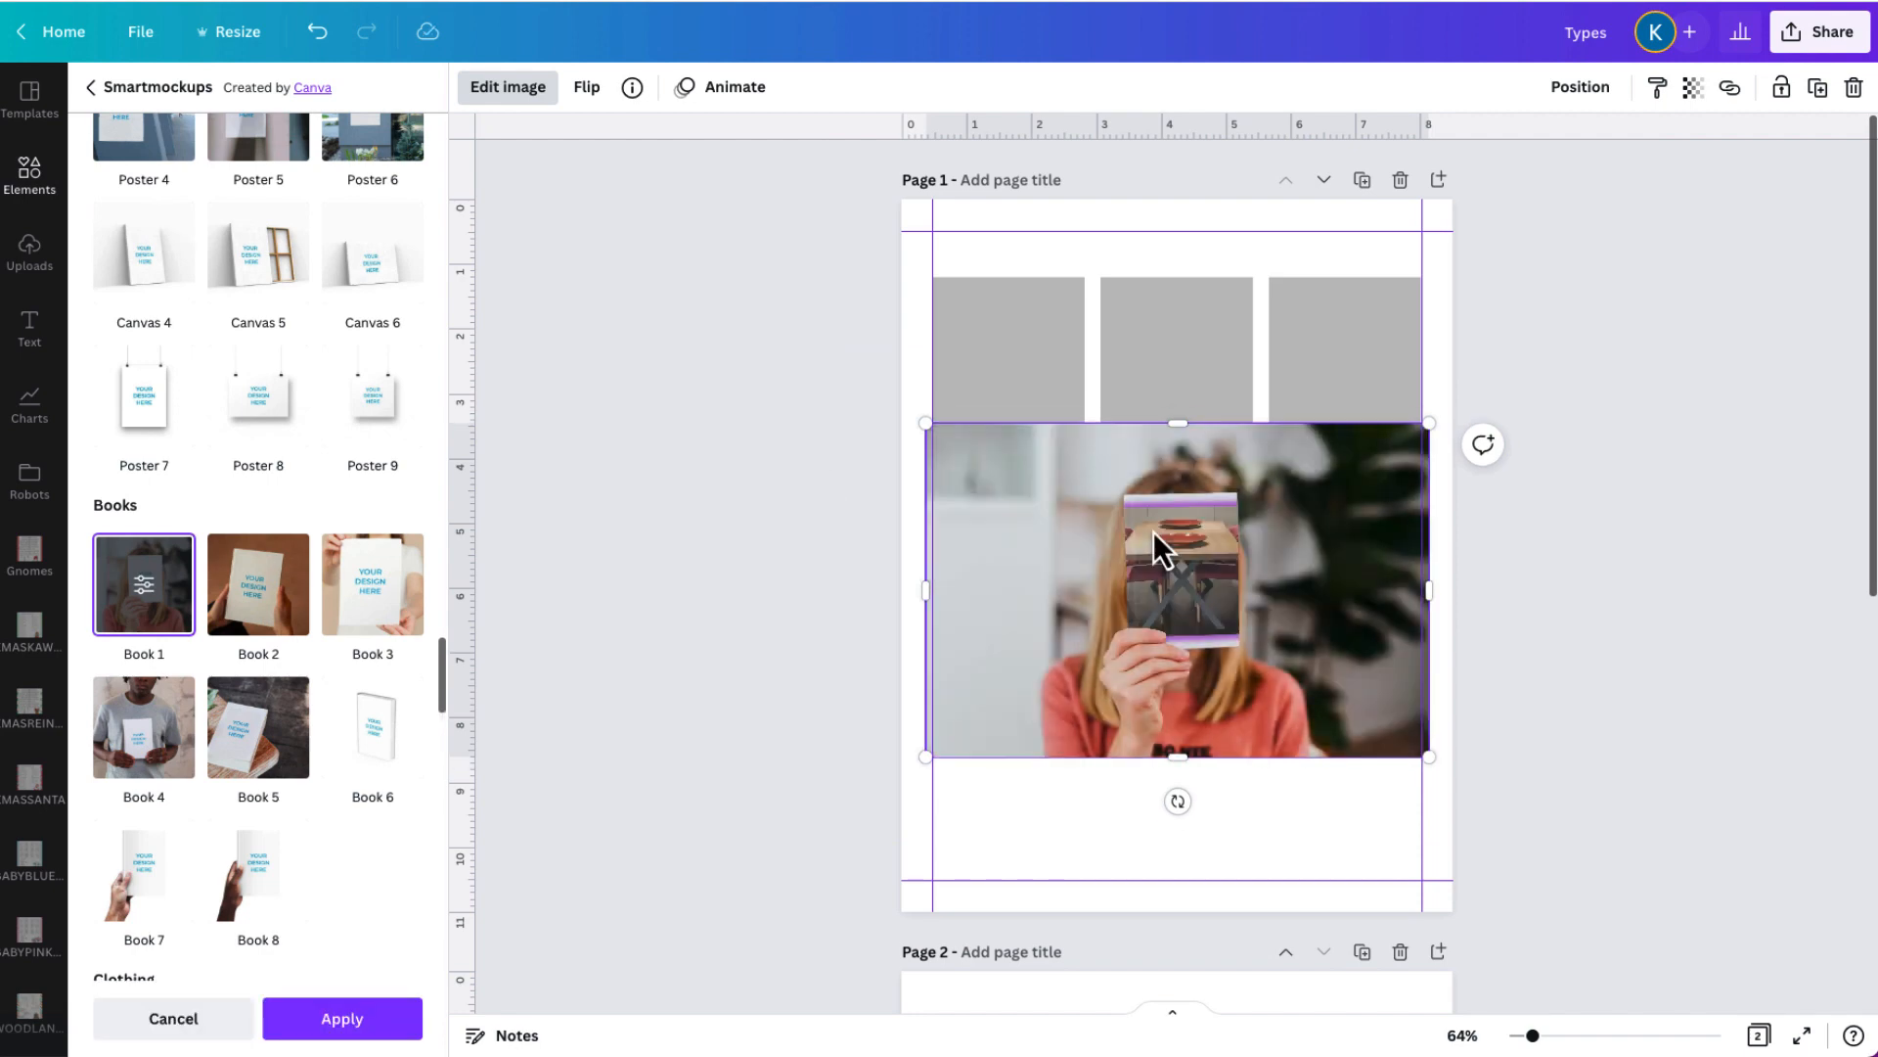
{"action": "left_click", "coordinate": [148, 890]}
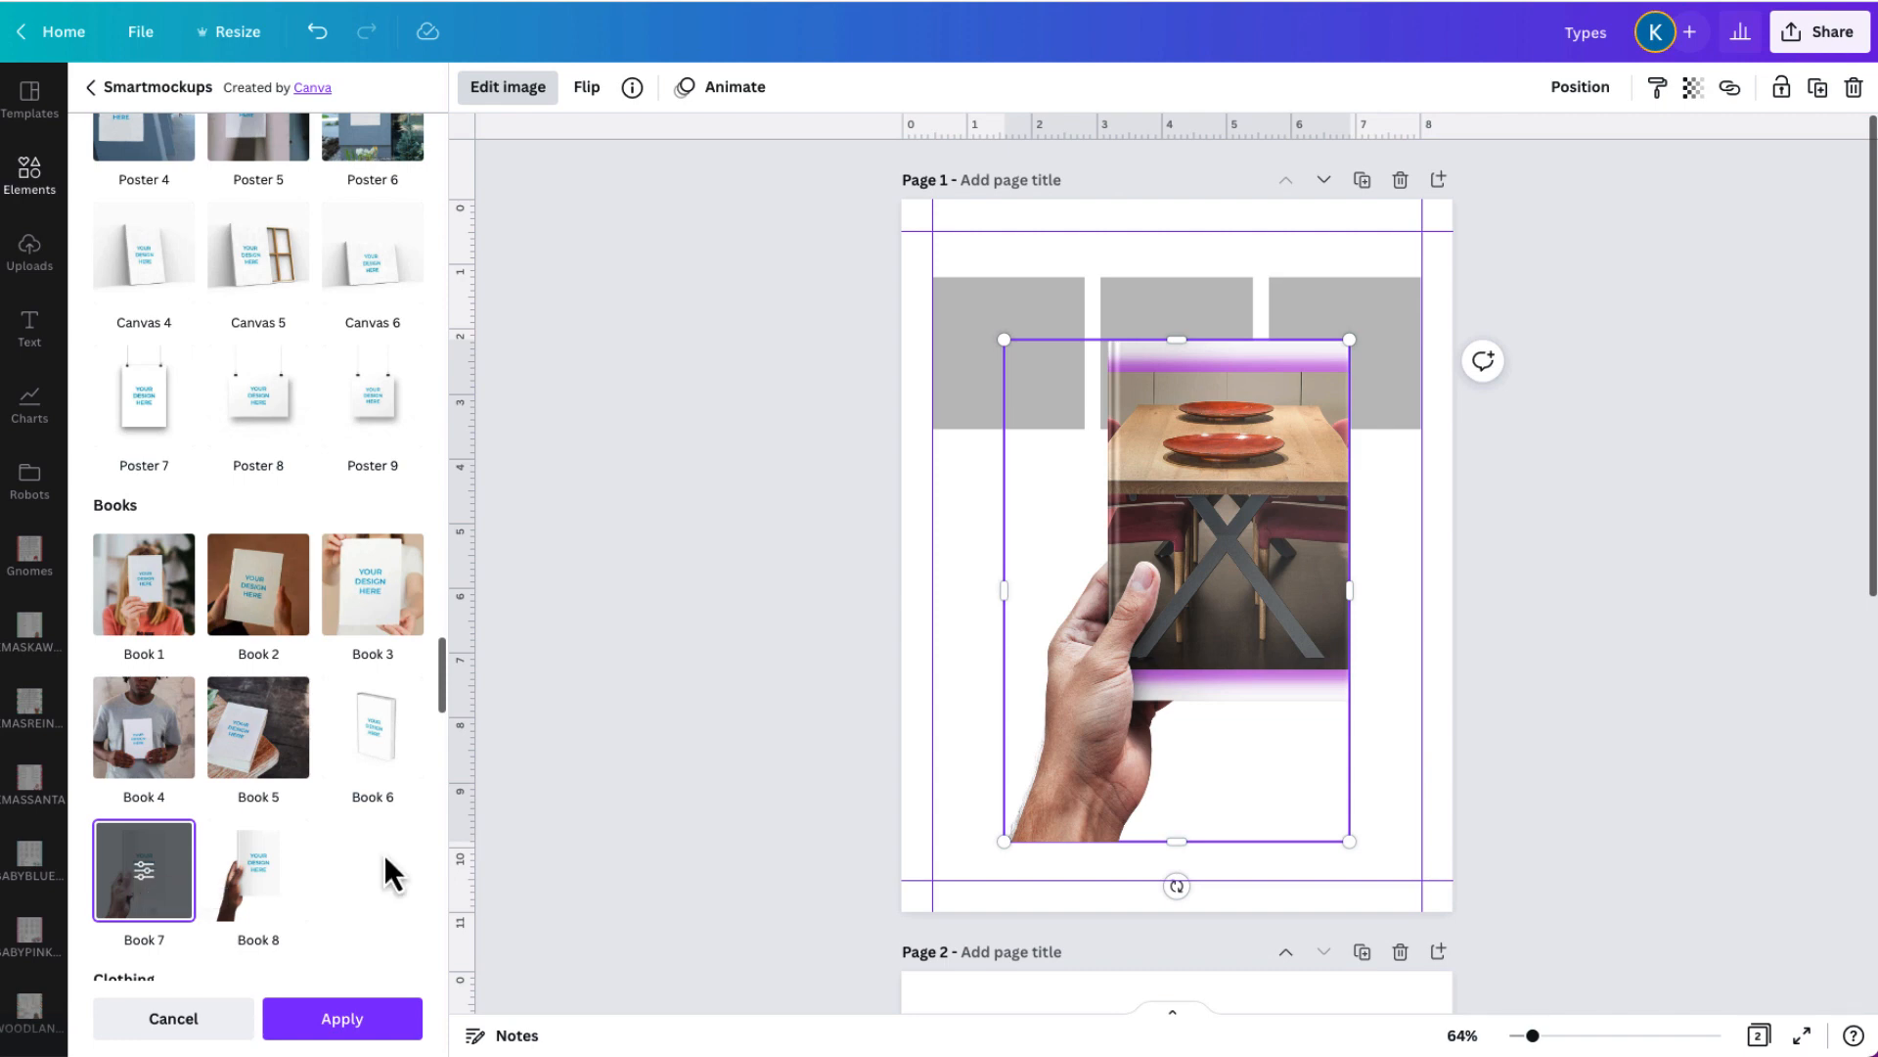
{"action": "scroll", "coordinate": [354, 631], "scroll_direction": "down", "scroll_amount": 7}
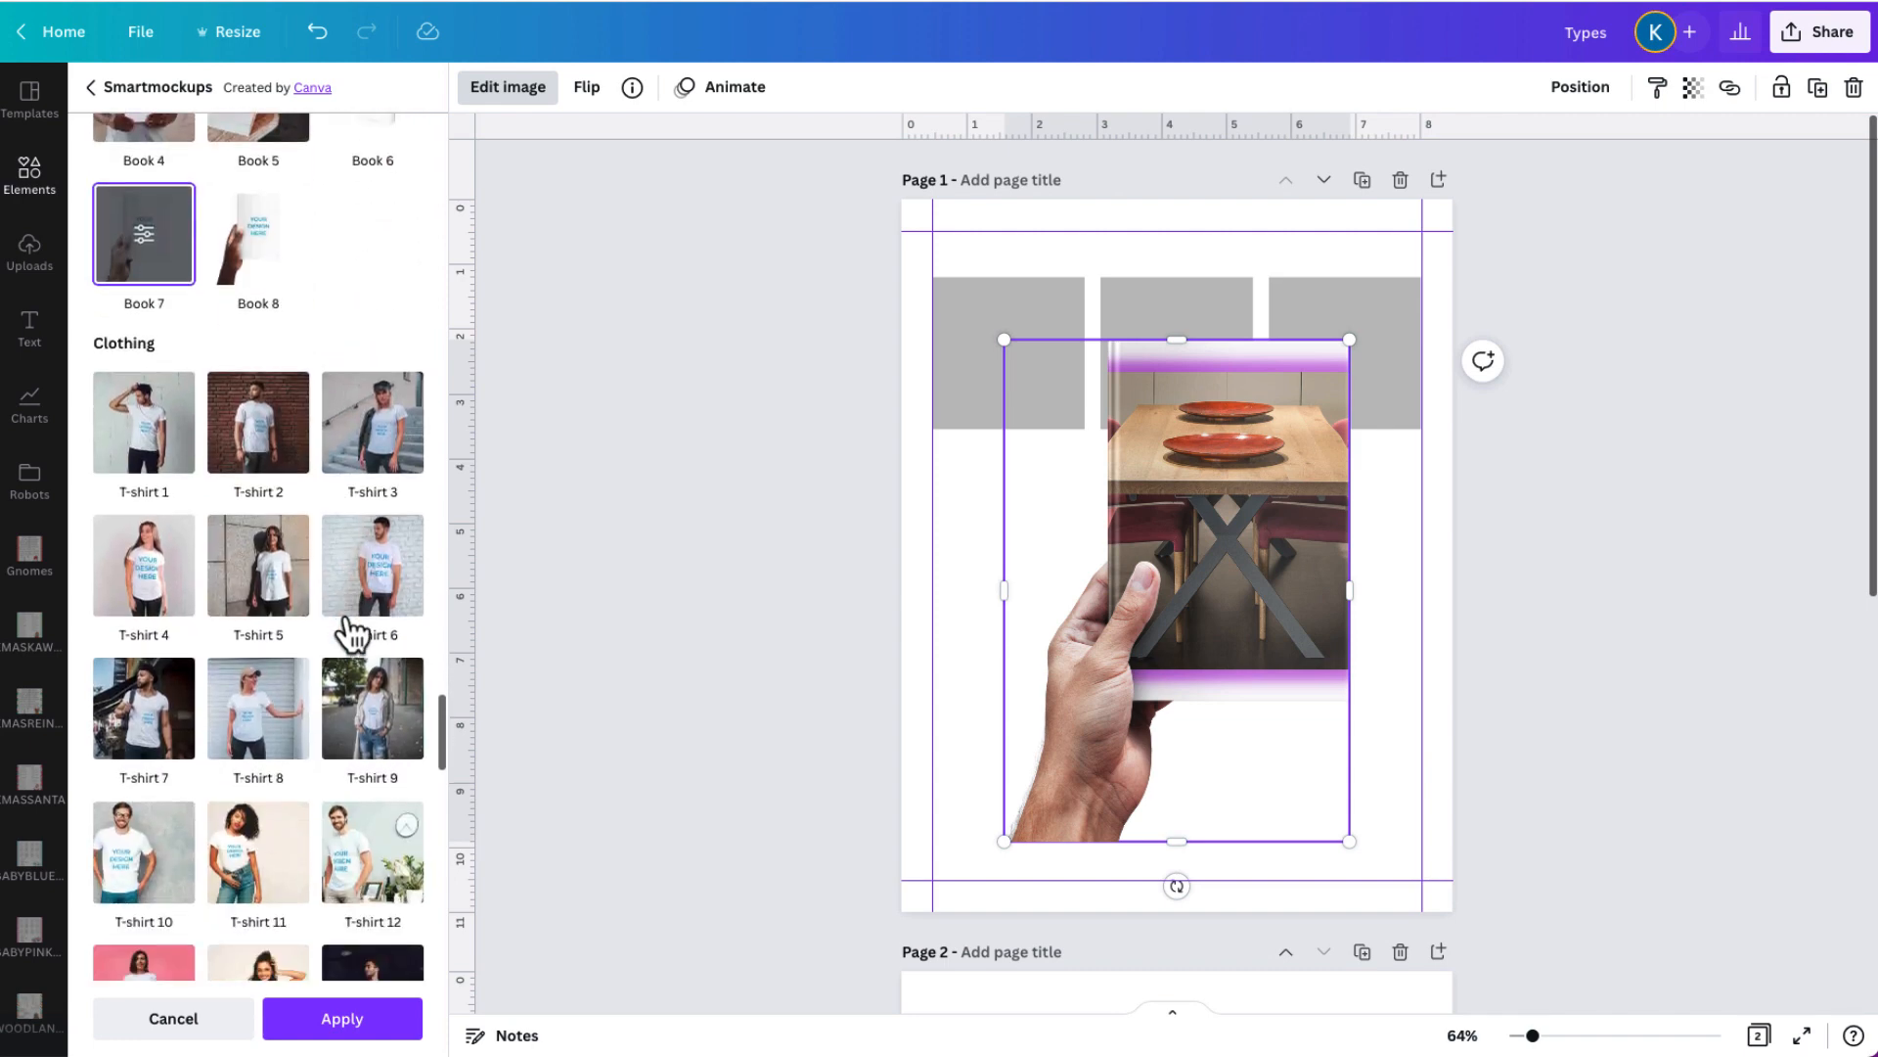
{"action": "scroll", "coordinate": [354, 631], "scroll_direction": "down", "scroll_amount": 10}
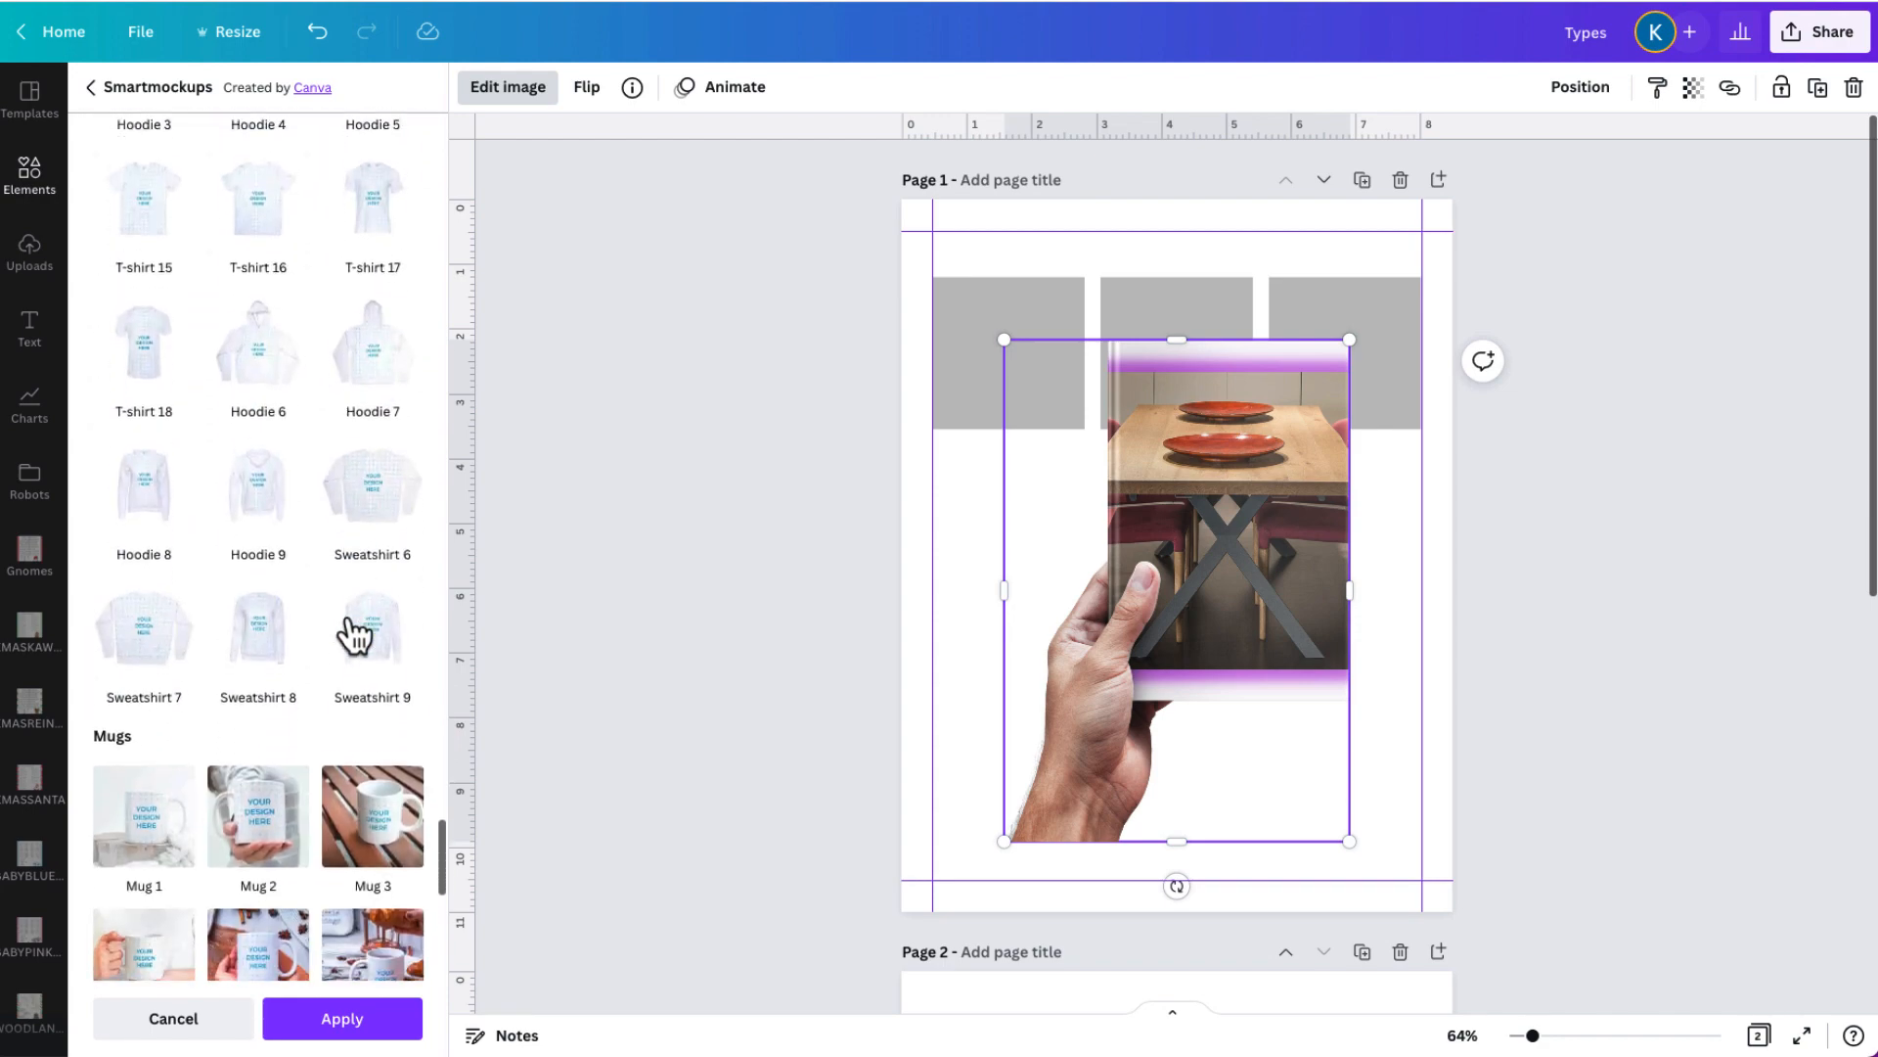
{"action": "scroll", "coordinate": [360, 636], "scroll_direction": "down", "scroll_amount": 7}
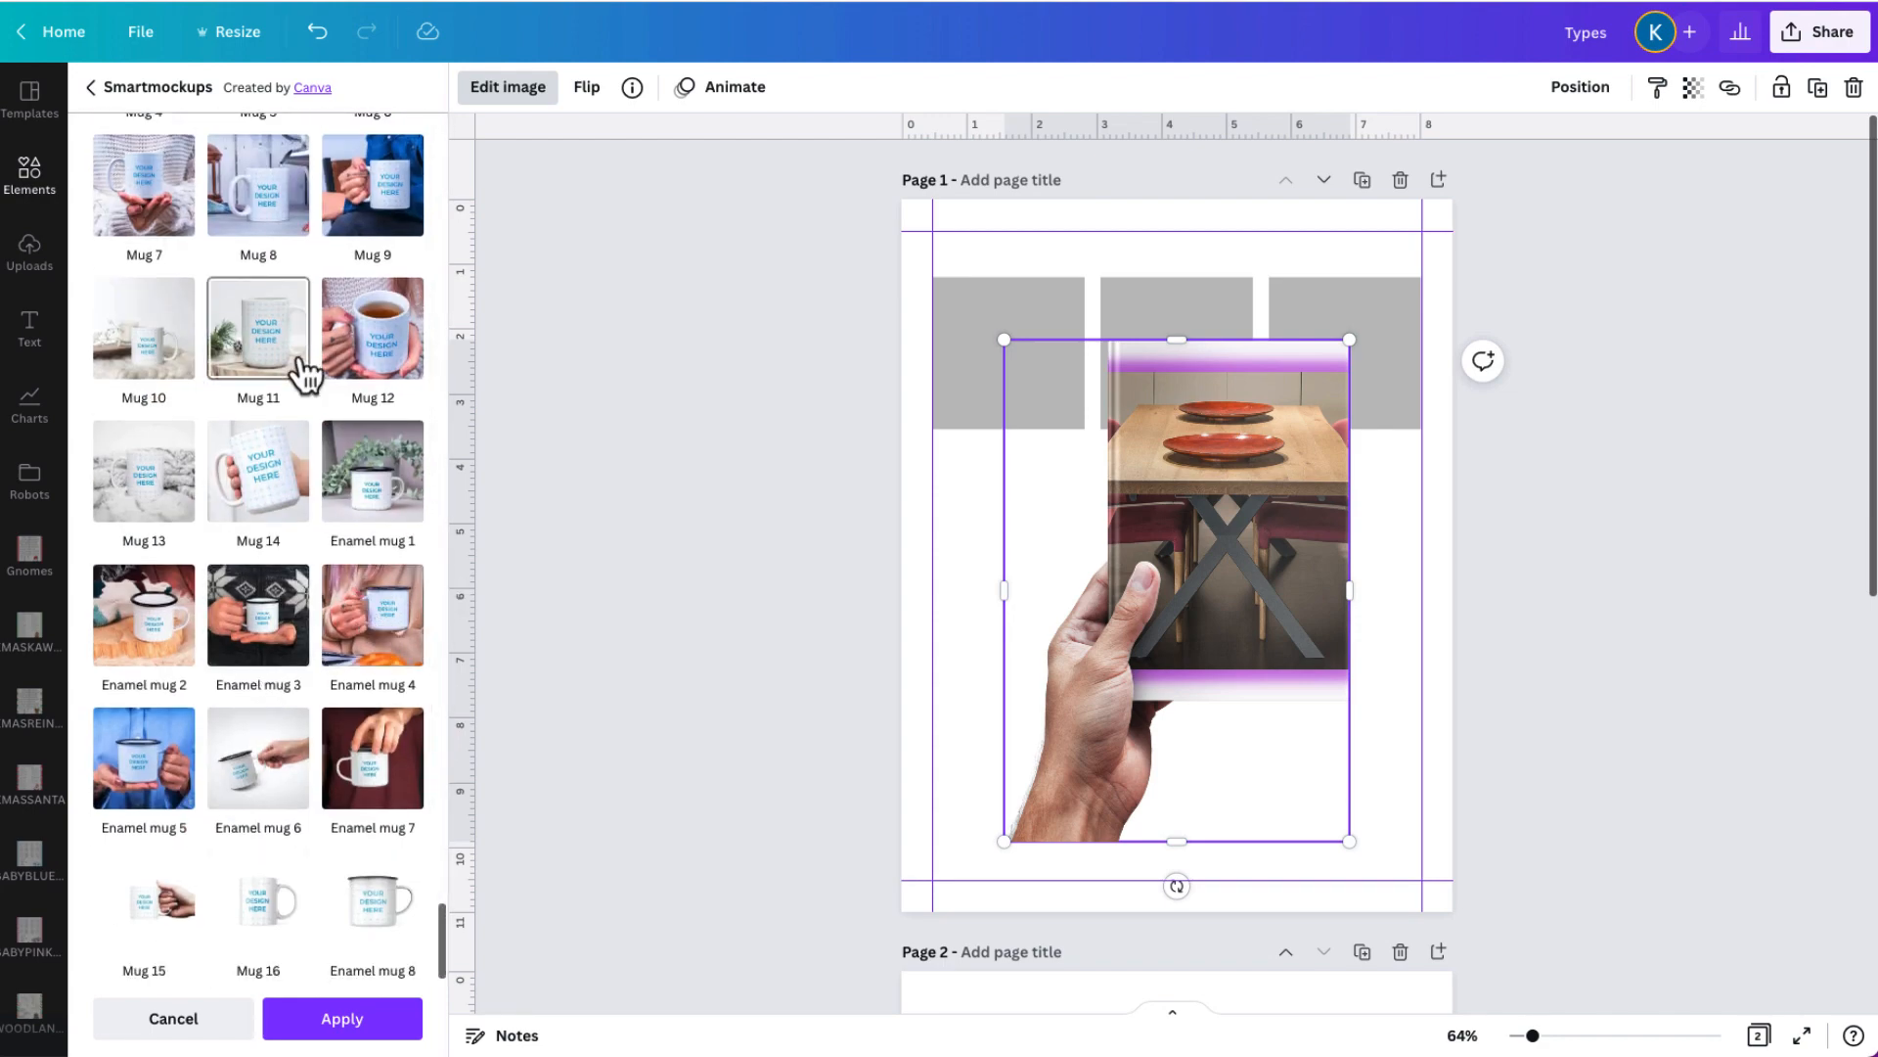
Replace the book mockup on page 1 with the original dining table photo and remove the photo's background.
{"action": "key", "text": "Delete"}
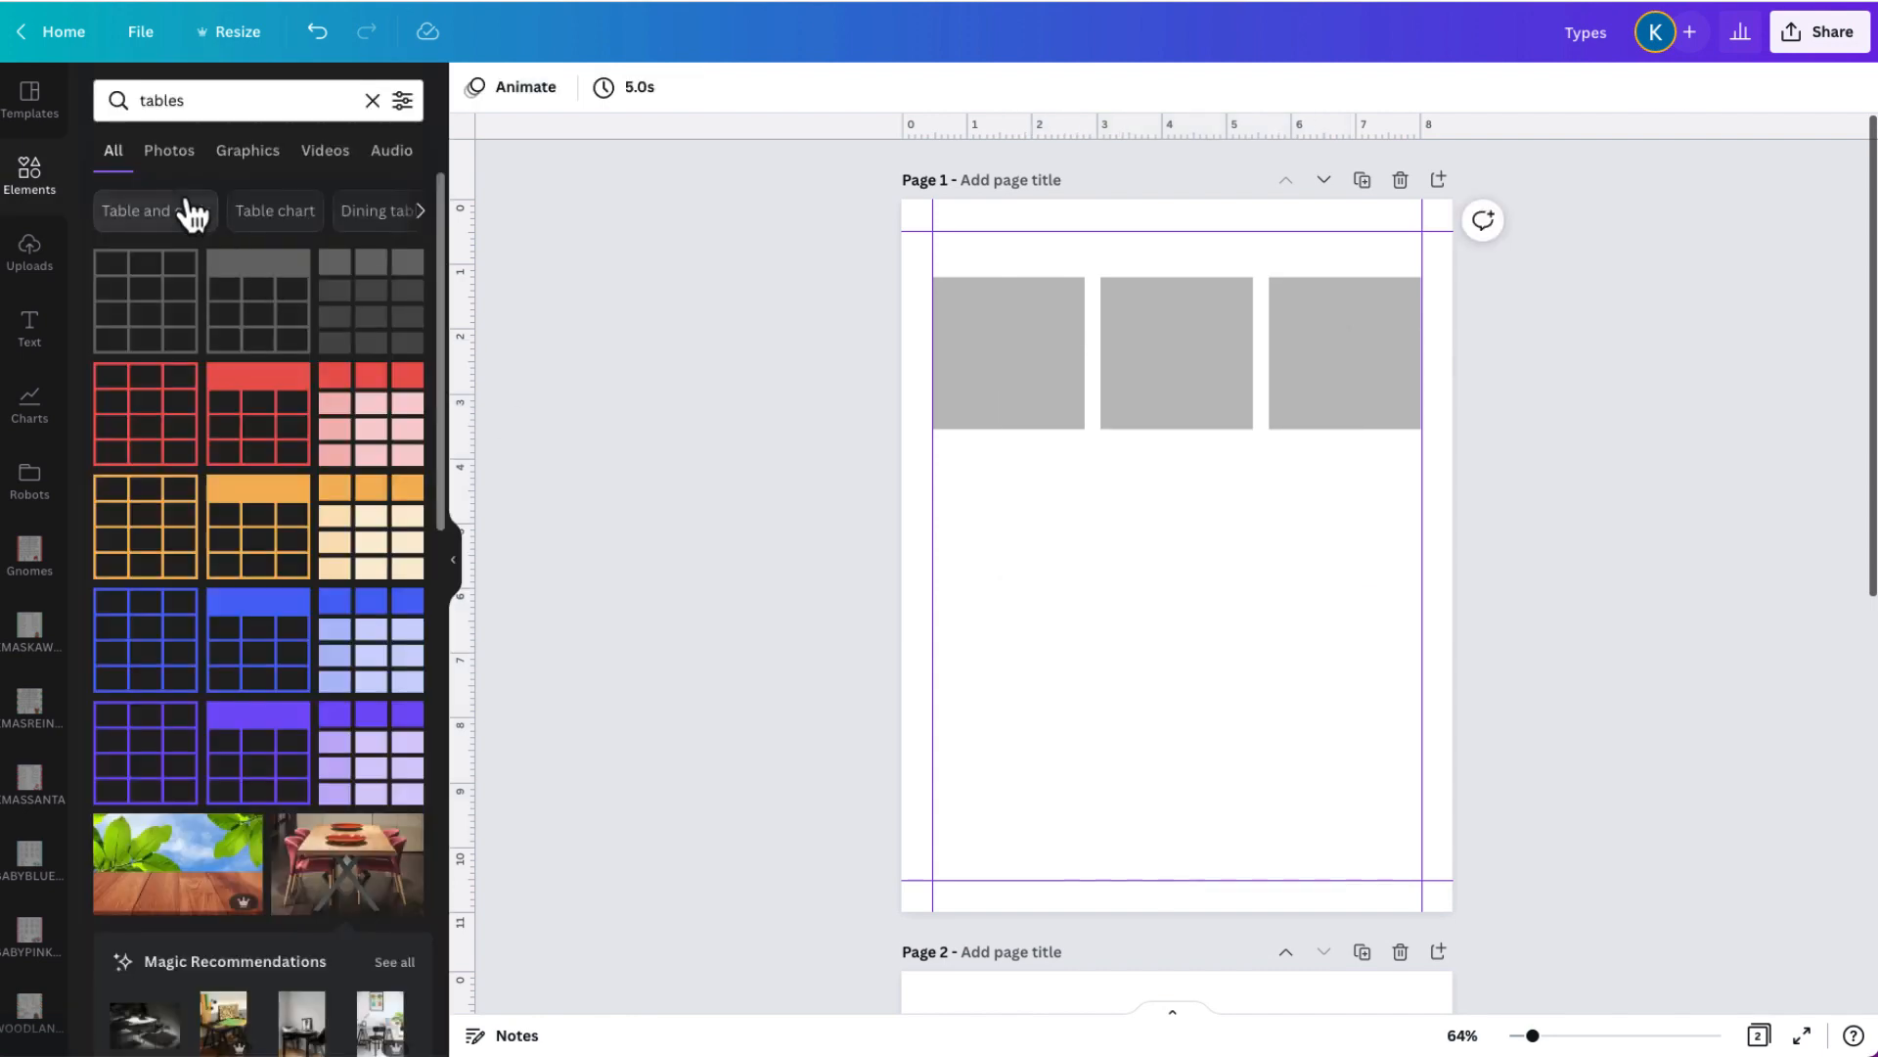
{"action": "left_click", "coordinate": [344, 890]}
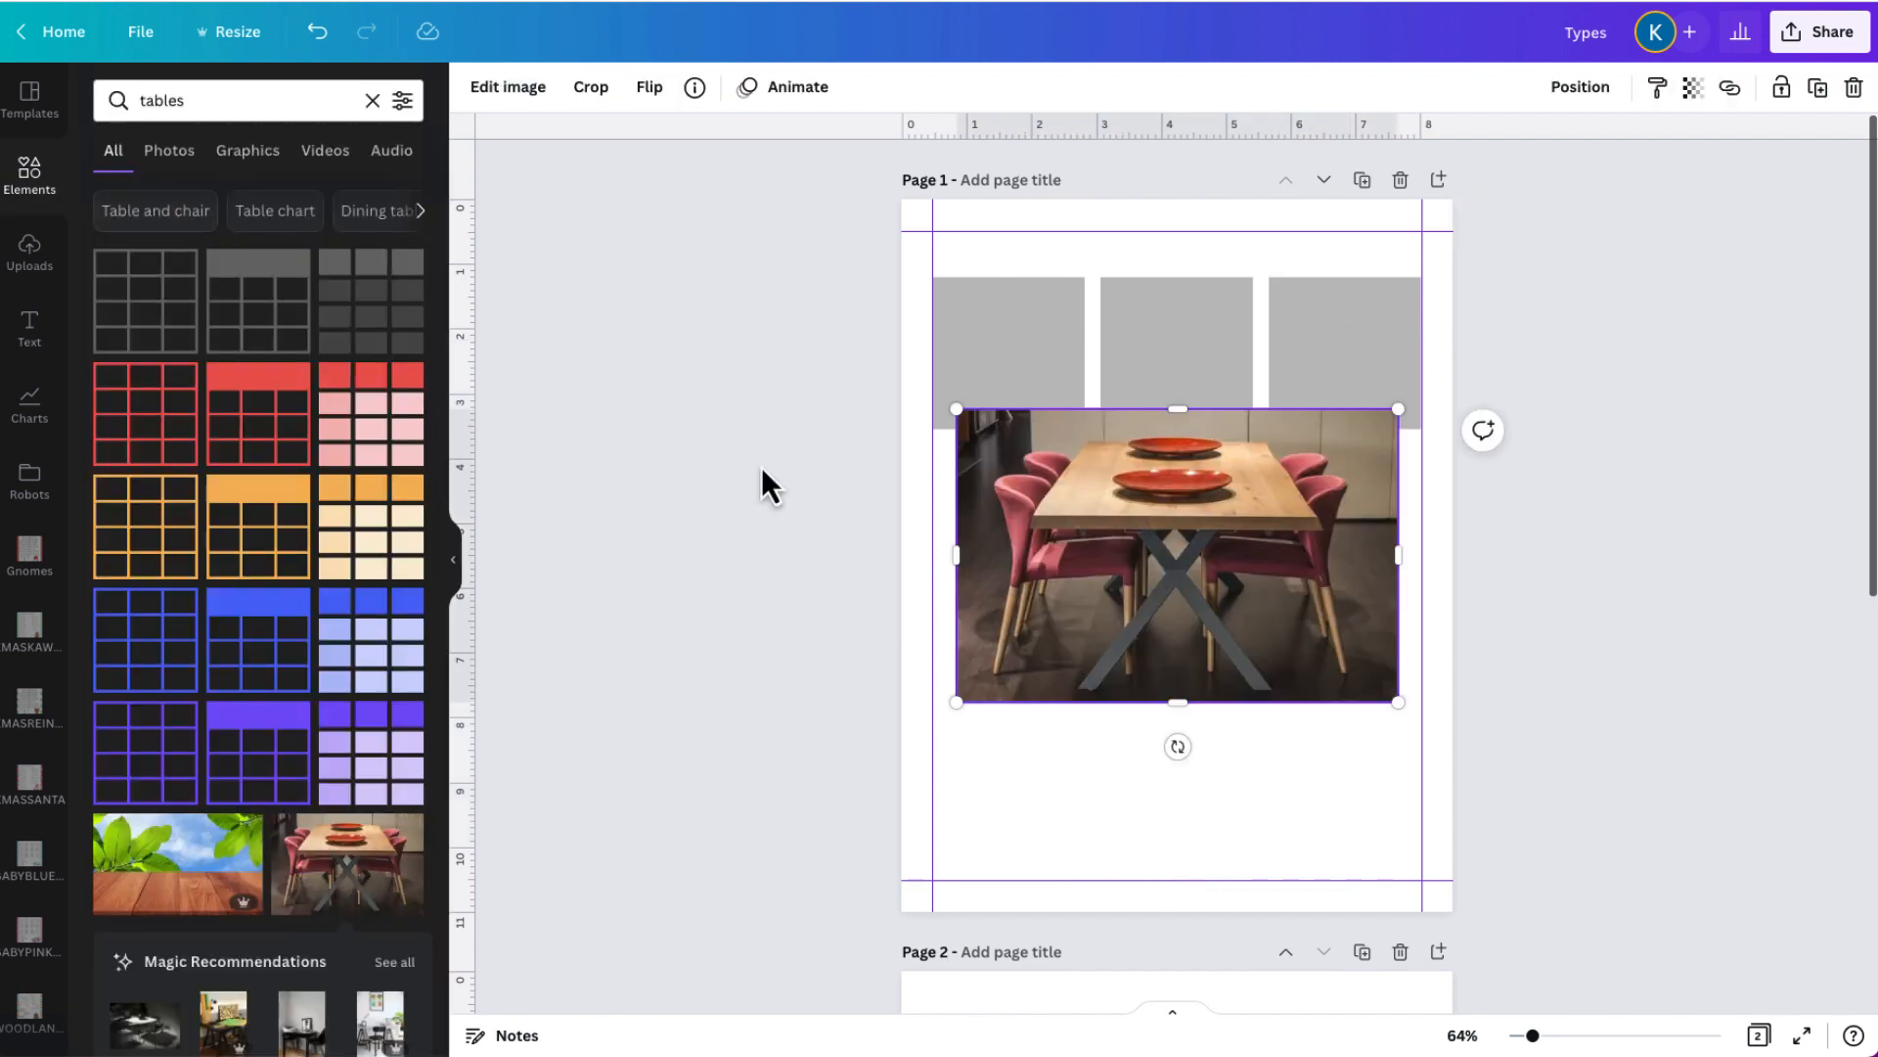
{"action": "left_click", "coordinate": [508, 89]}
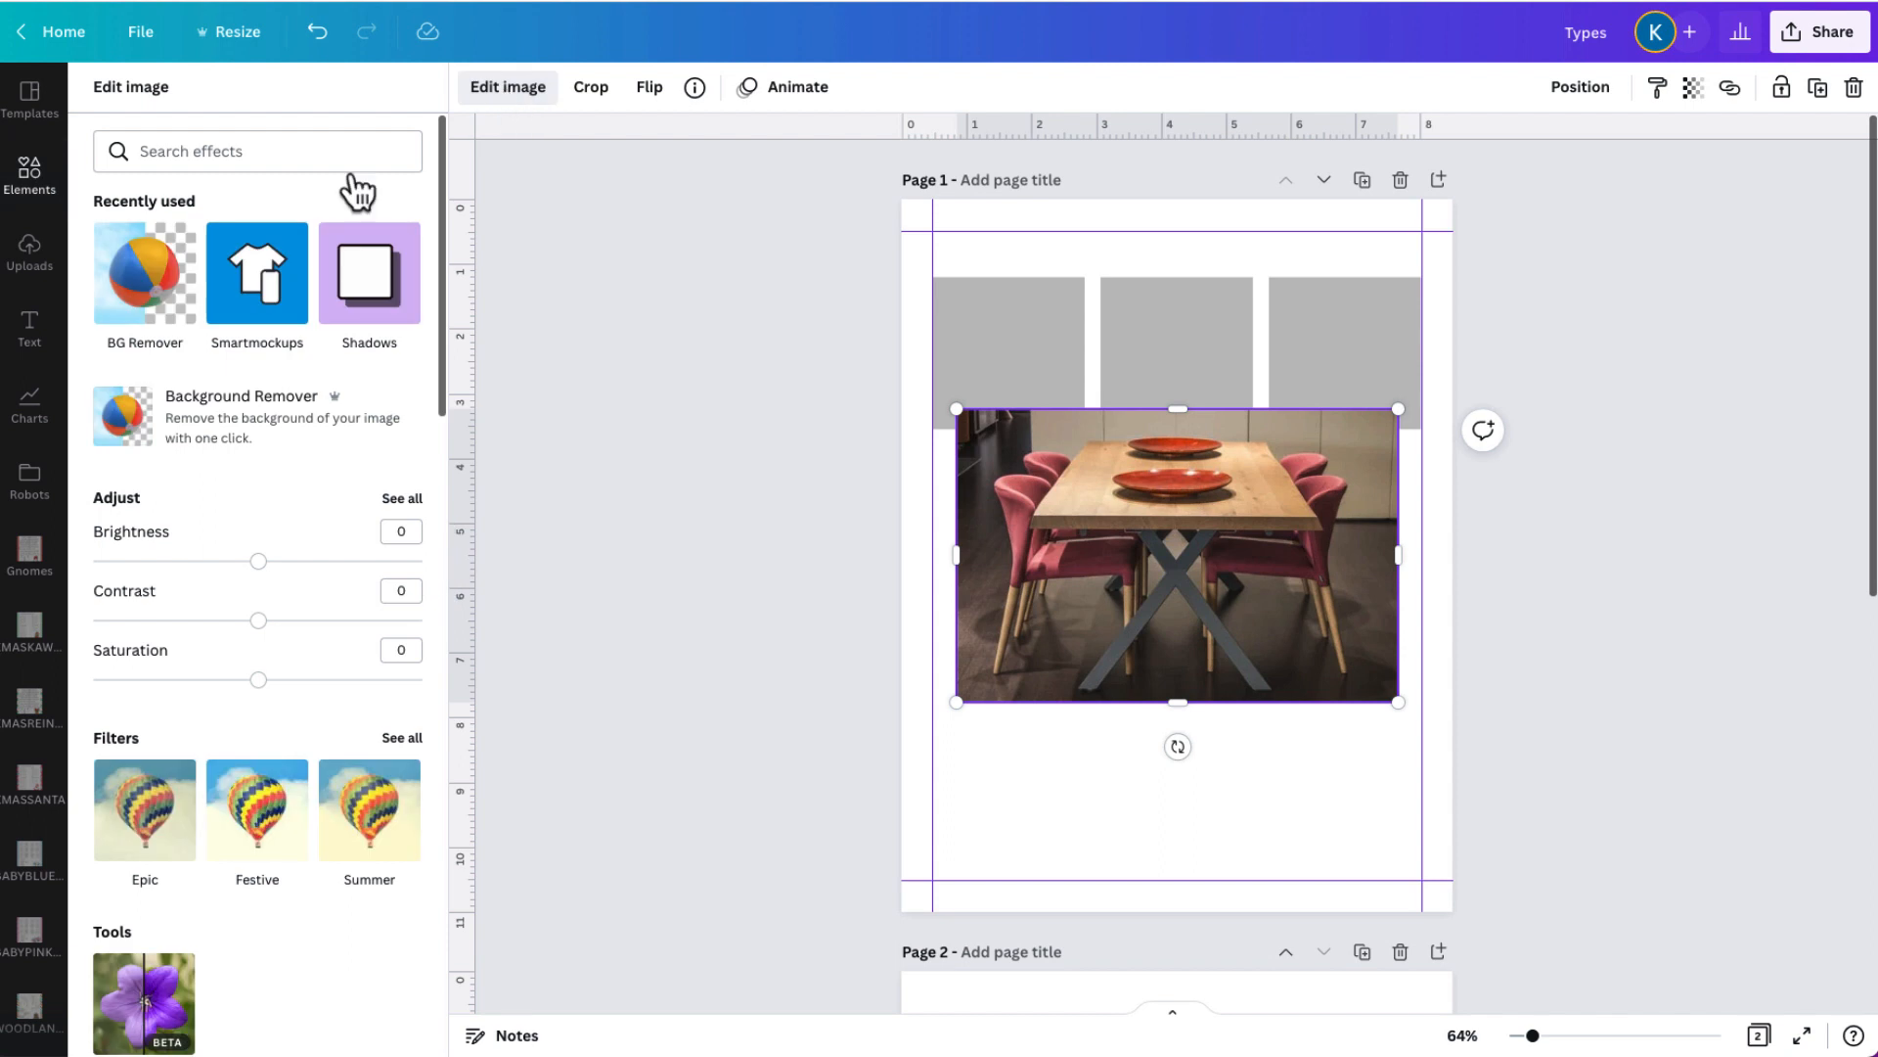
{"action": "left_click", "coordinate": [134, 283]}
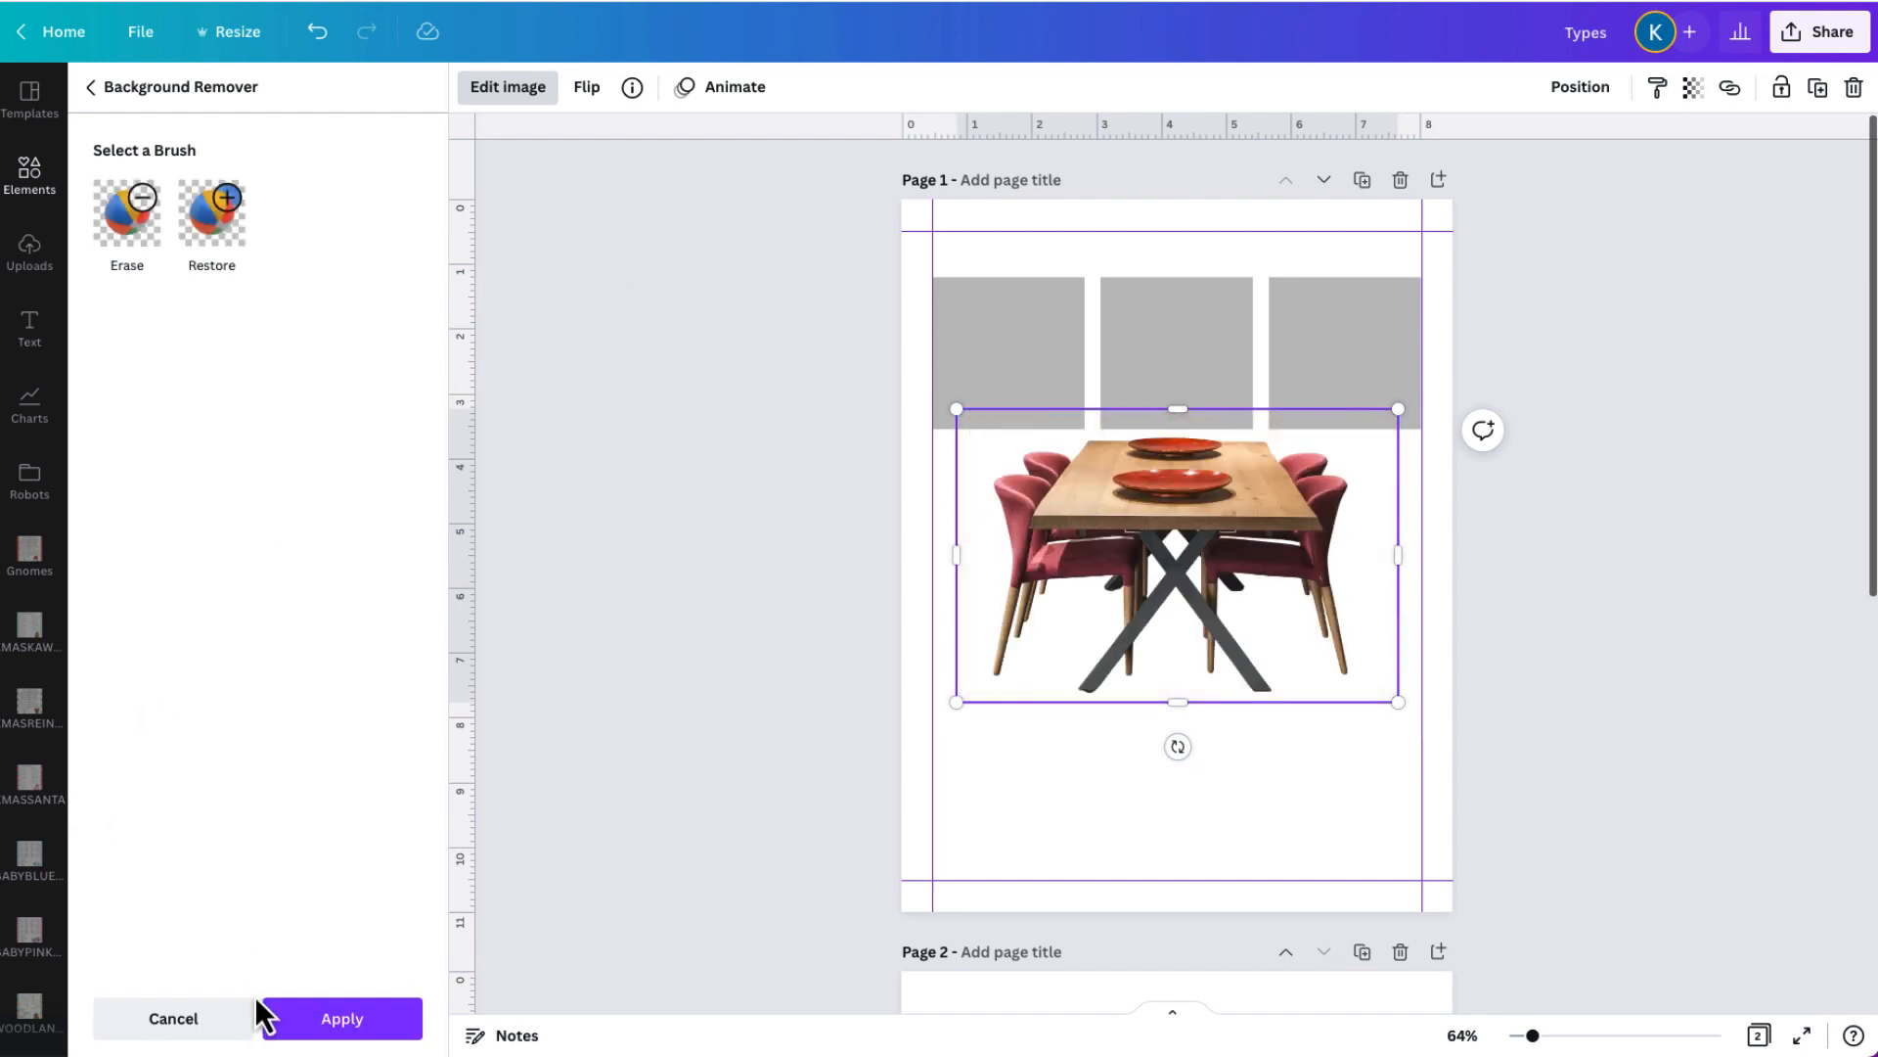
{"action": "left_click", "coordinate": [345, 1027]}
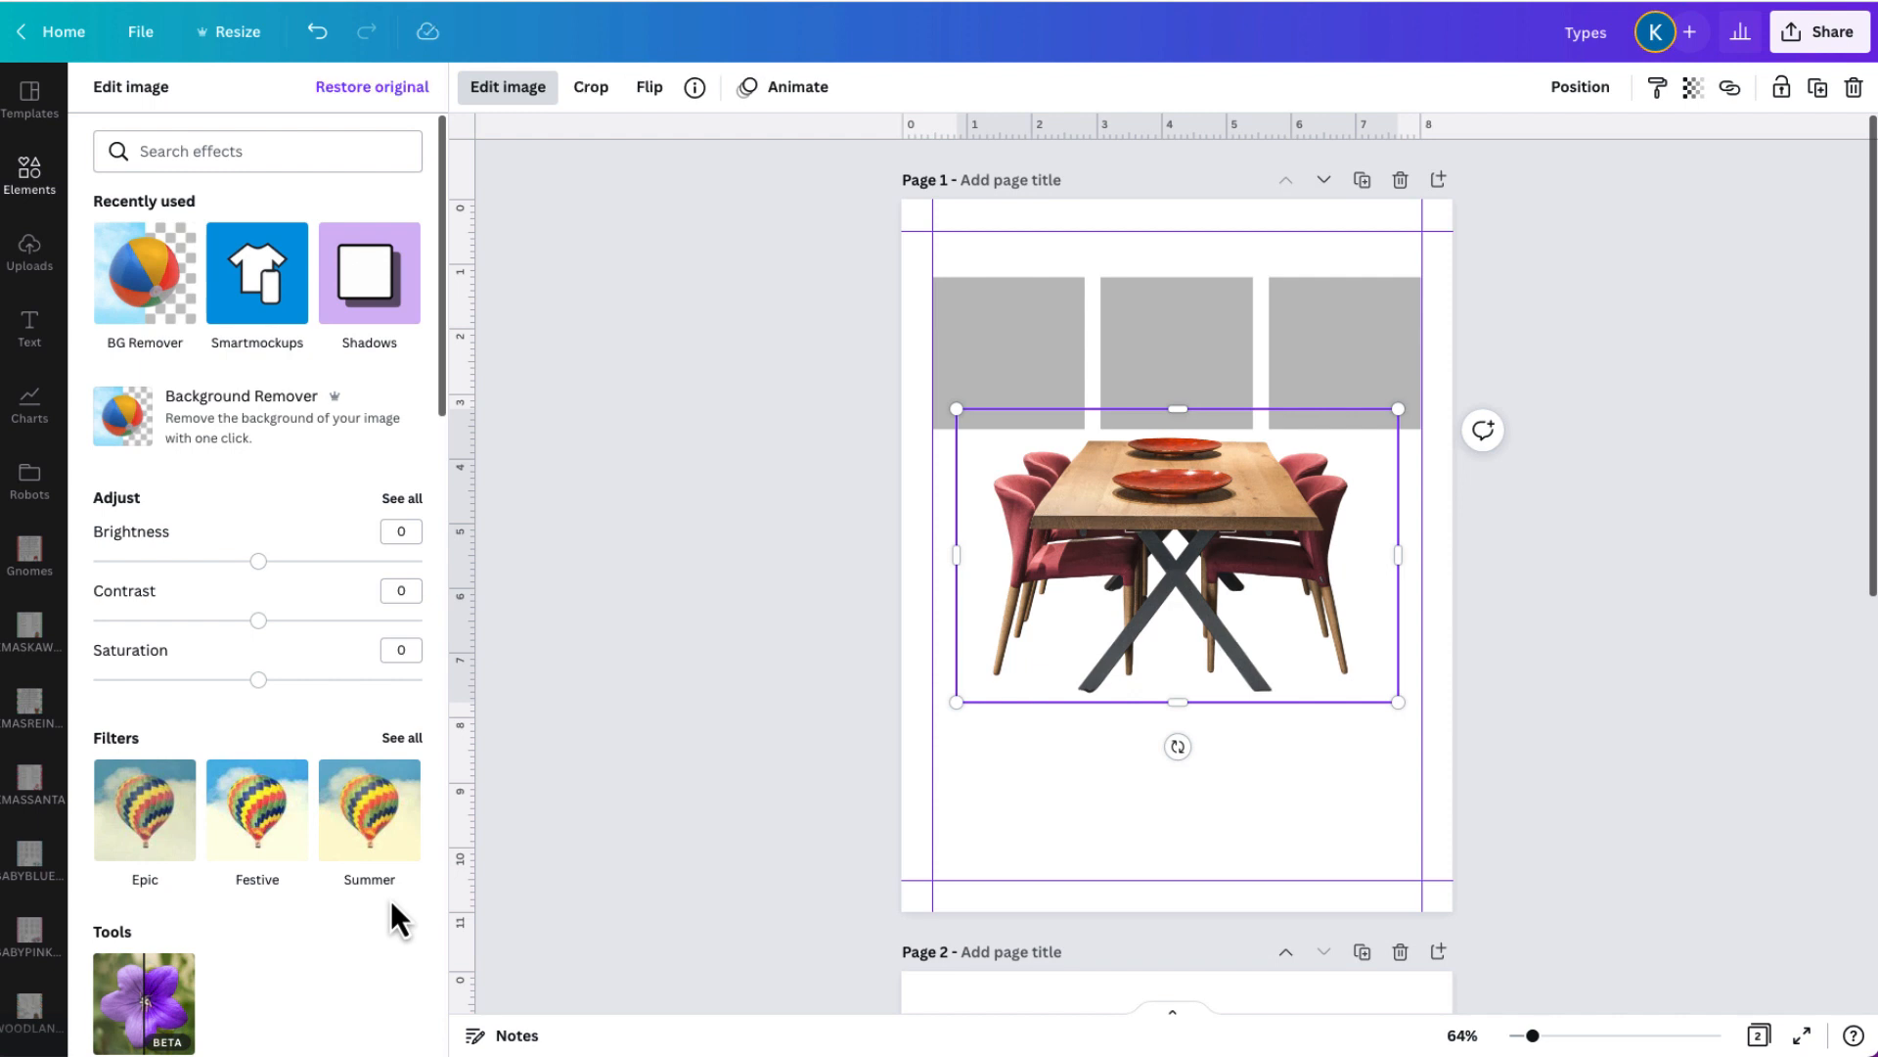
{"action": "left_click", "coordinate": [1179, 178]}
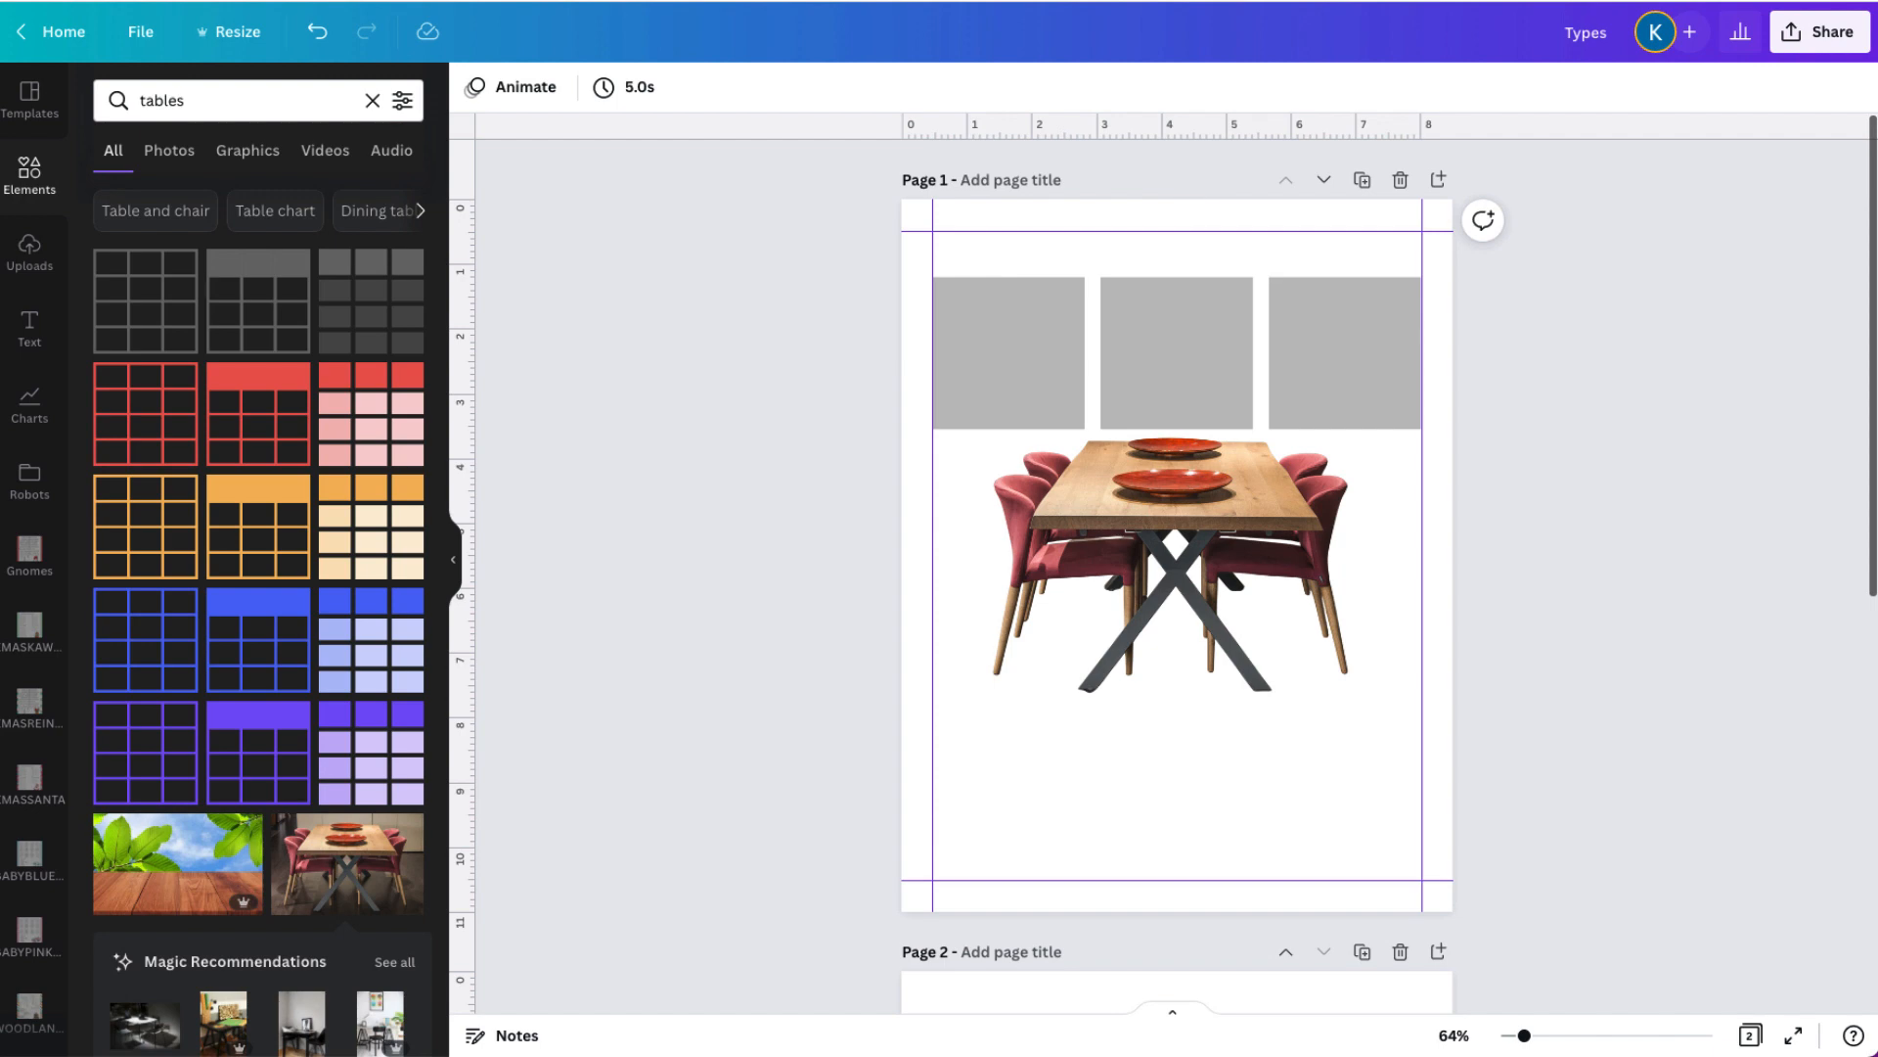
Examine the full list of sharing, social media and saving options for publishing the Types design.
{"action": "left_click", "coordinate": [1820, 39]}
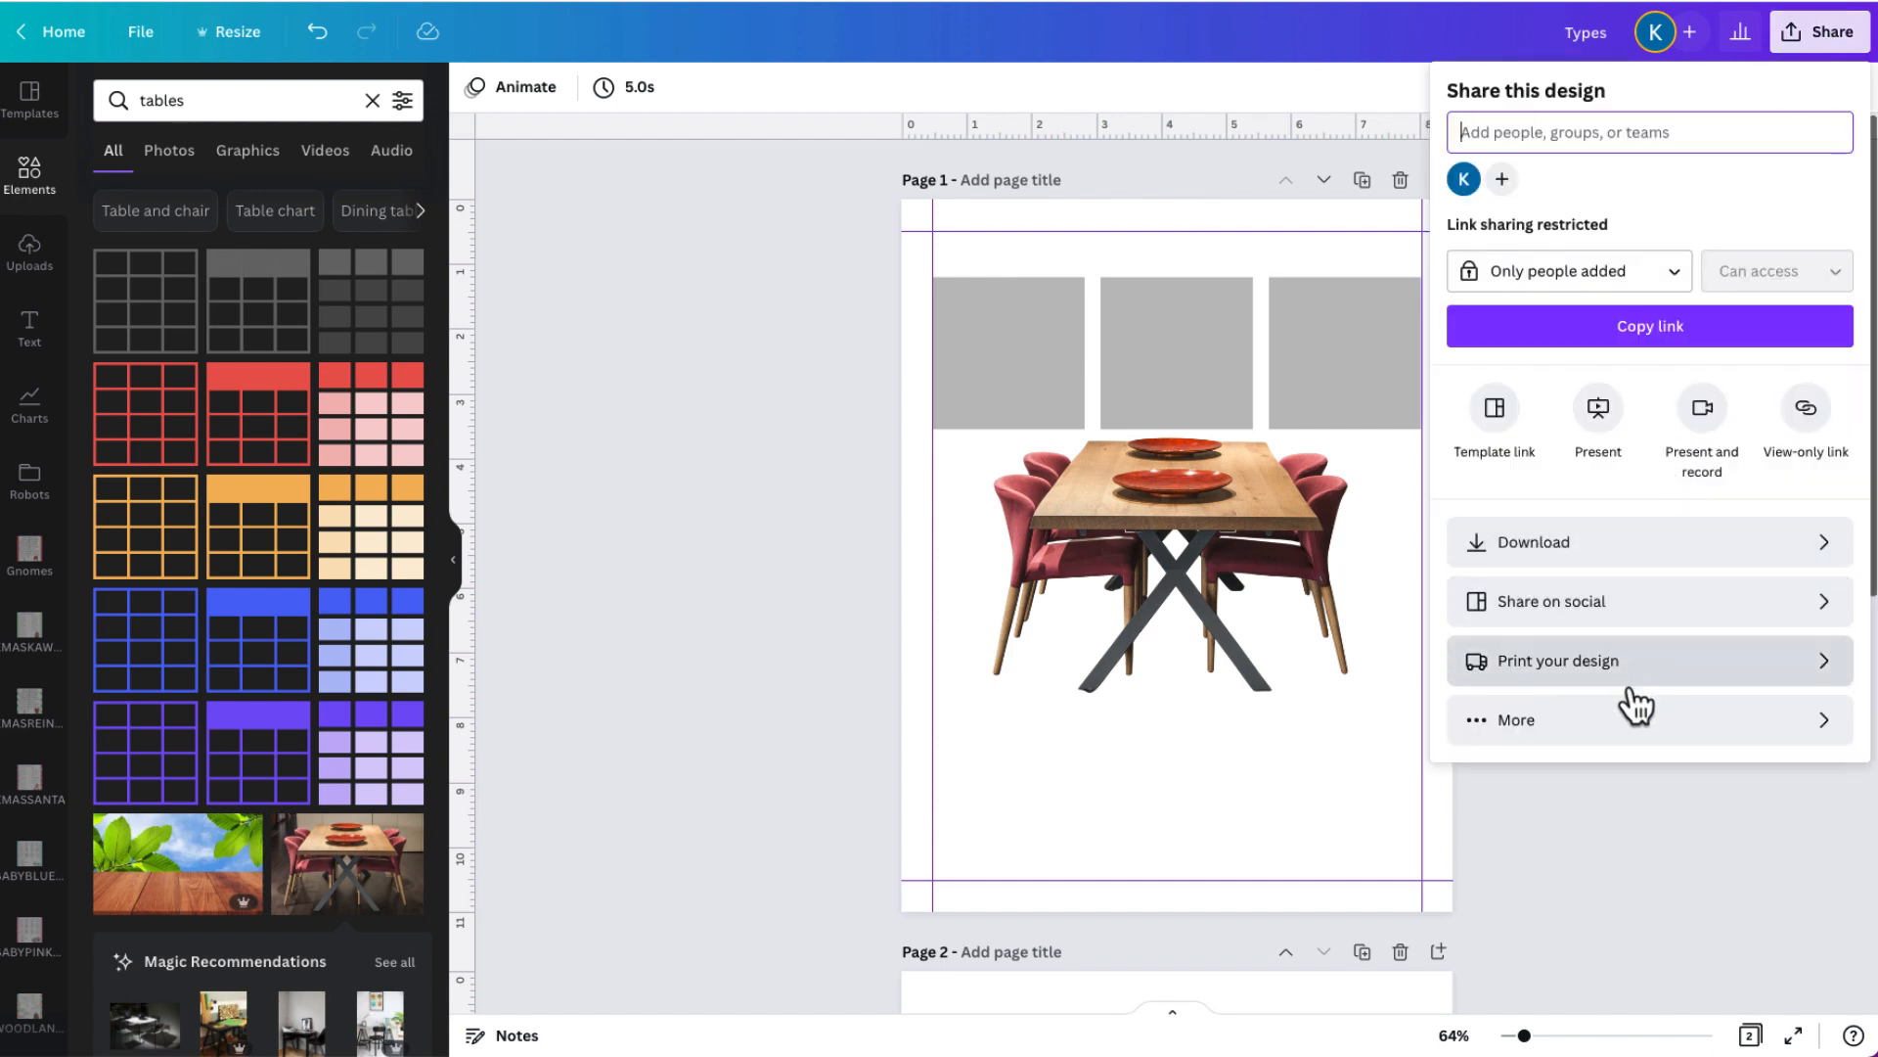
{"action": "left_click", "coordinate": [1623, 742]}
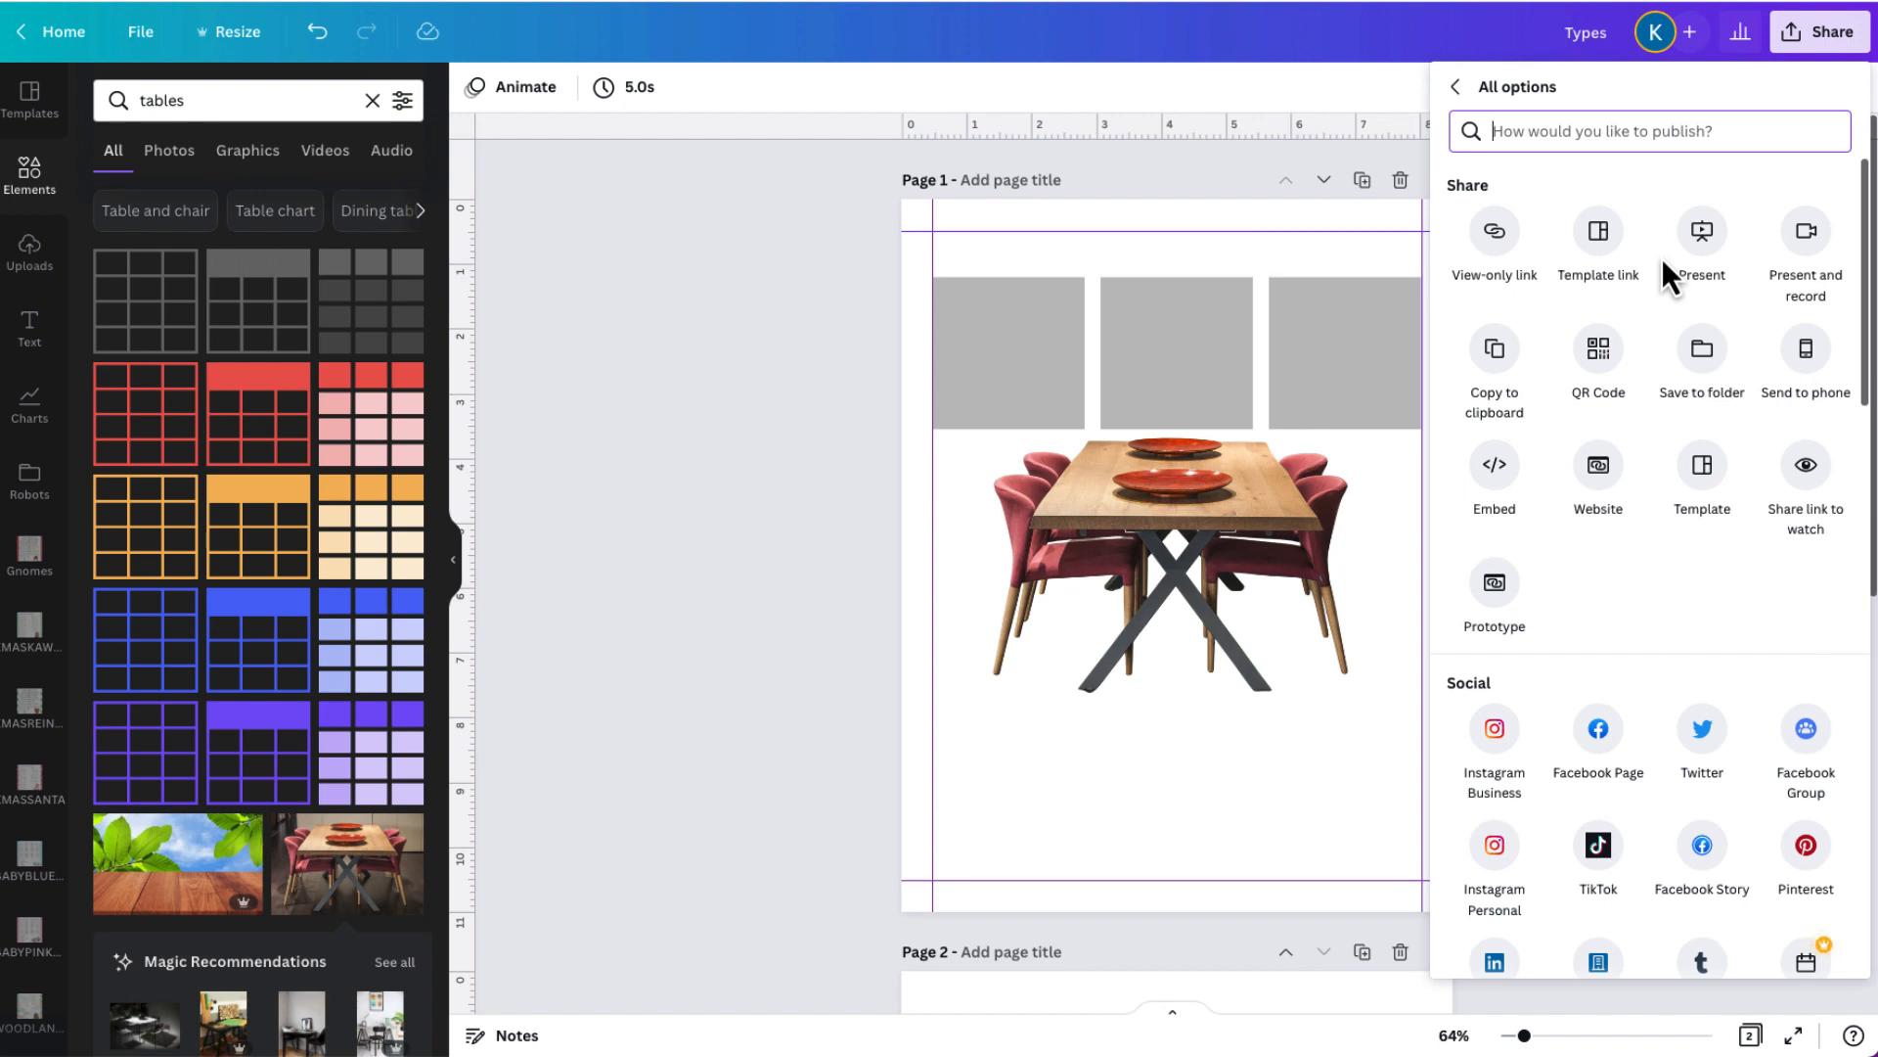
{"action": "scroll", "coordinate": [1663, 450], "scroll_direction": "down", "scroll_amount": 2}
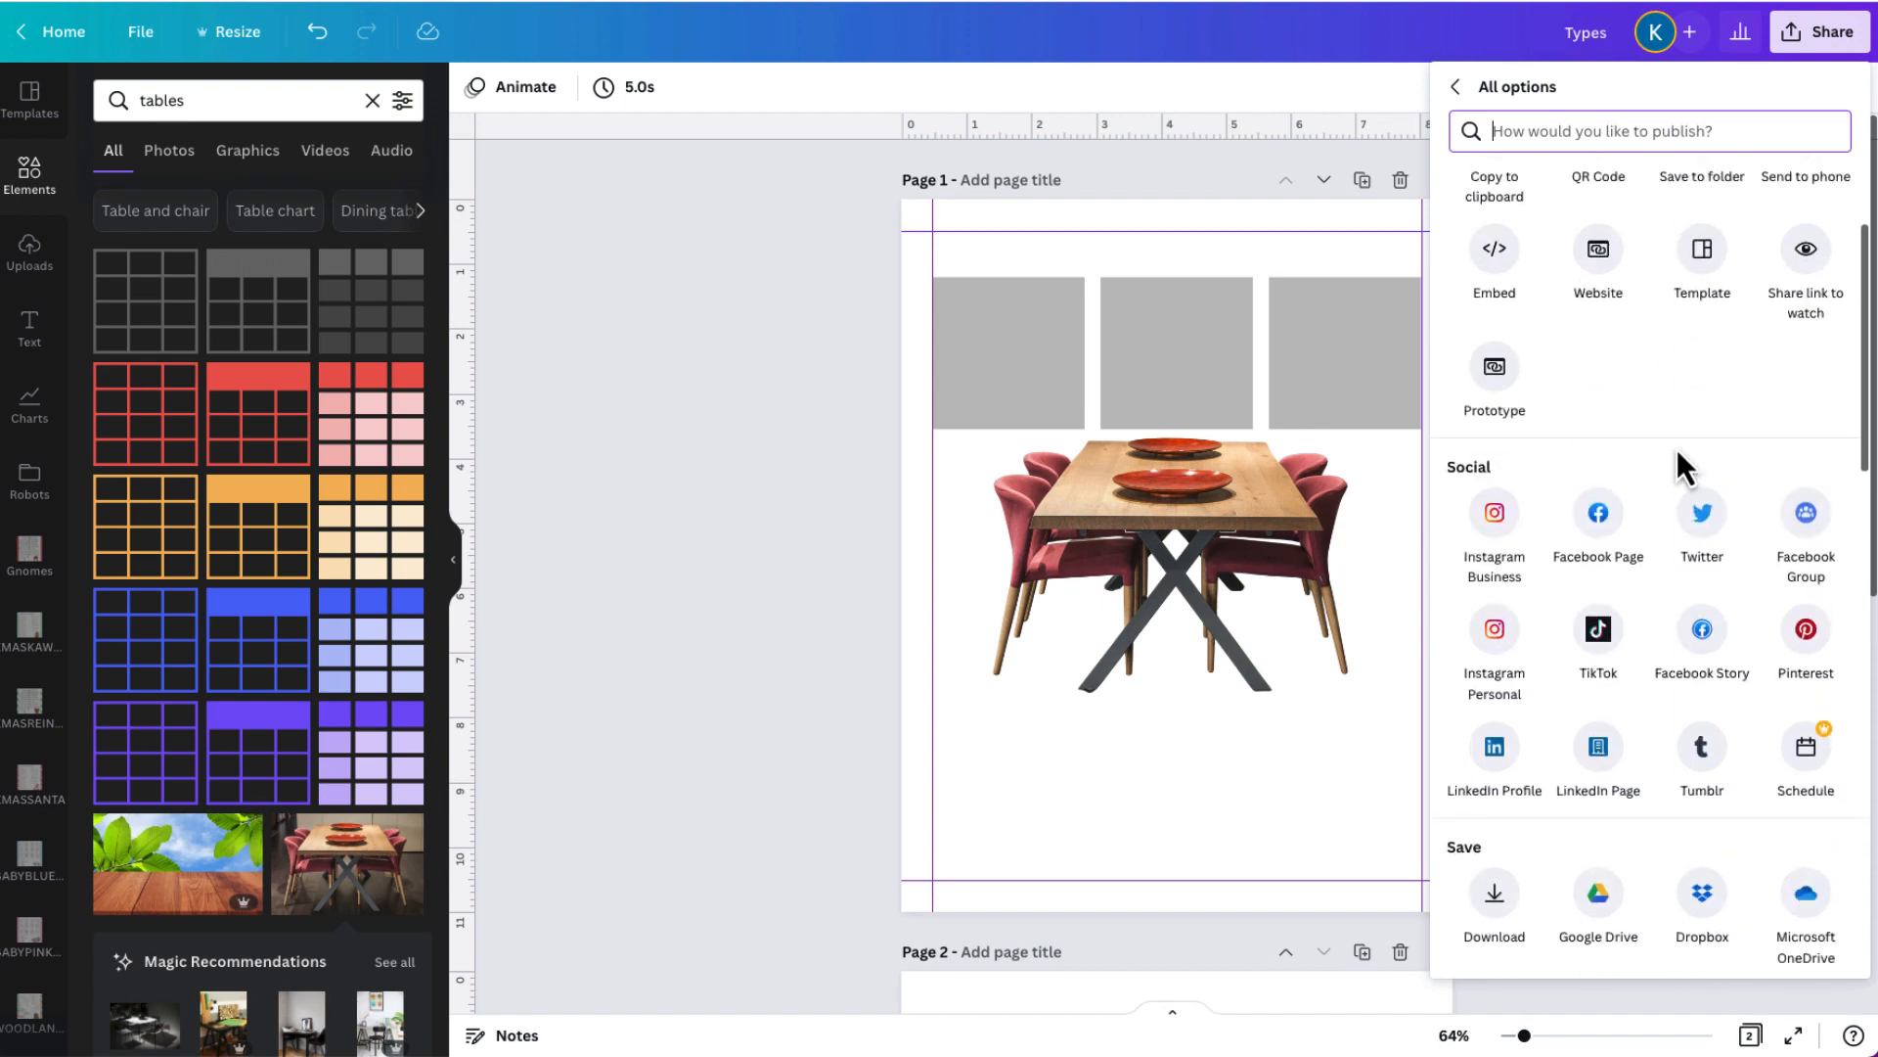
{"action": "scroll", "coordinate": [1668, 421], "scroll_direction": "down", "scroll_amount": 3}
{"action": "scroll", "coordinate": [1652, 364], "scroll_direction": "up", "scroll_amount": 2}
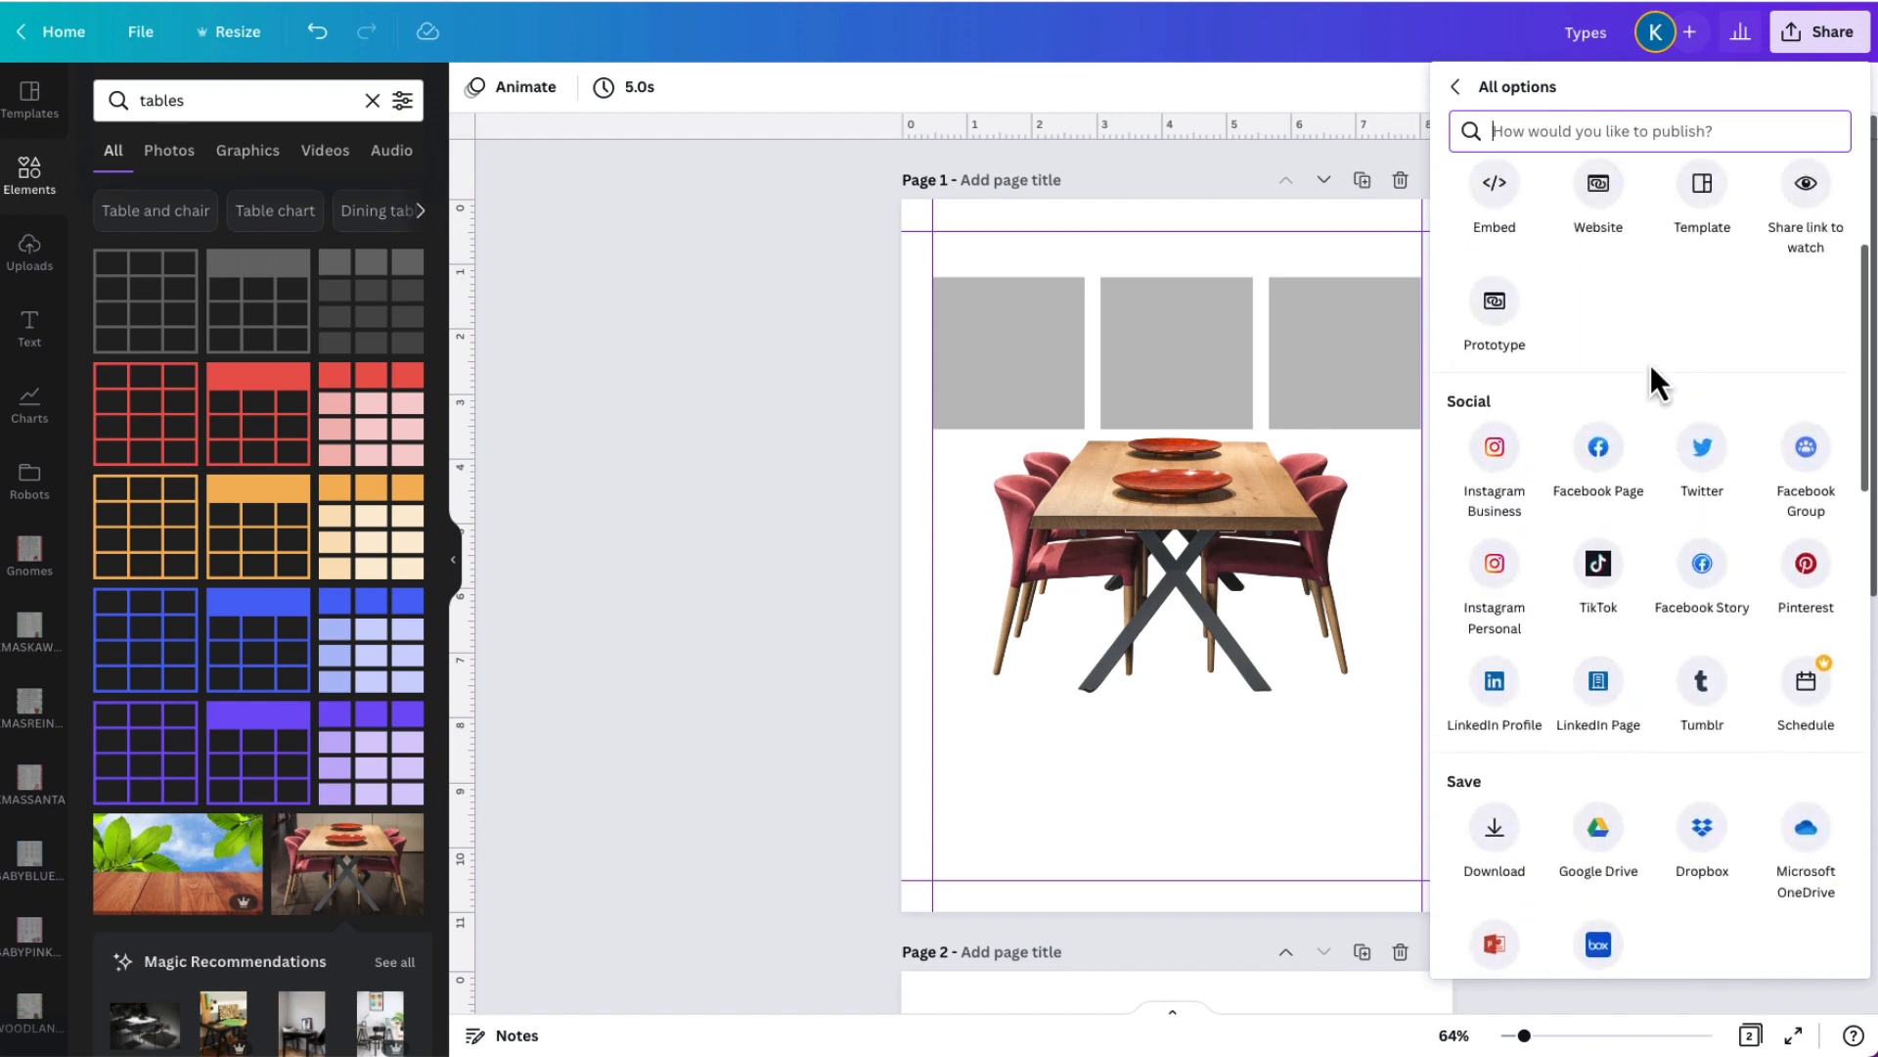
{"action": "scroll", "coordinate": [1651, 364], "scroll_direction": "up", "scroll_amount": 1}
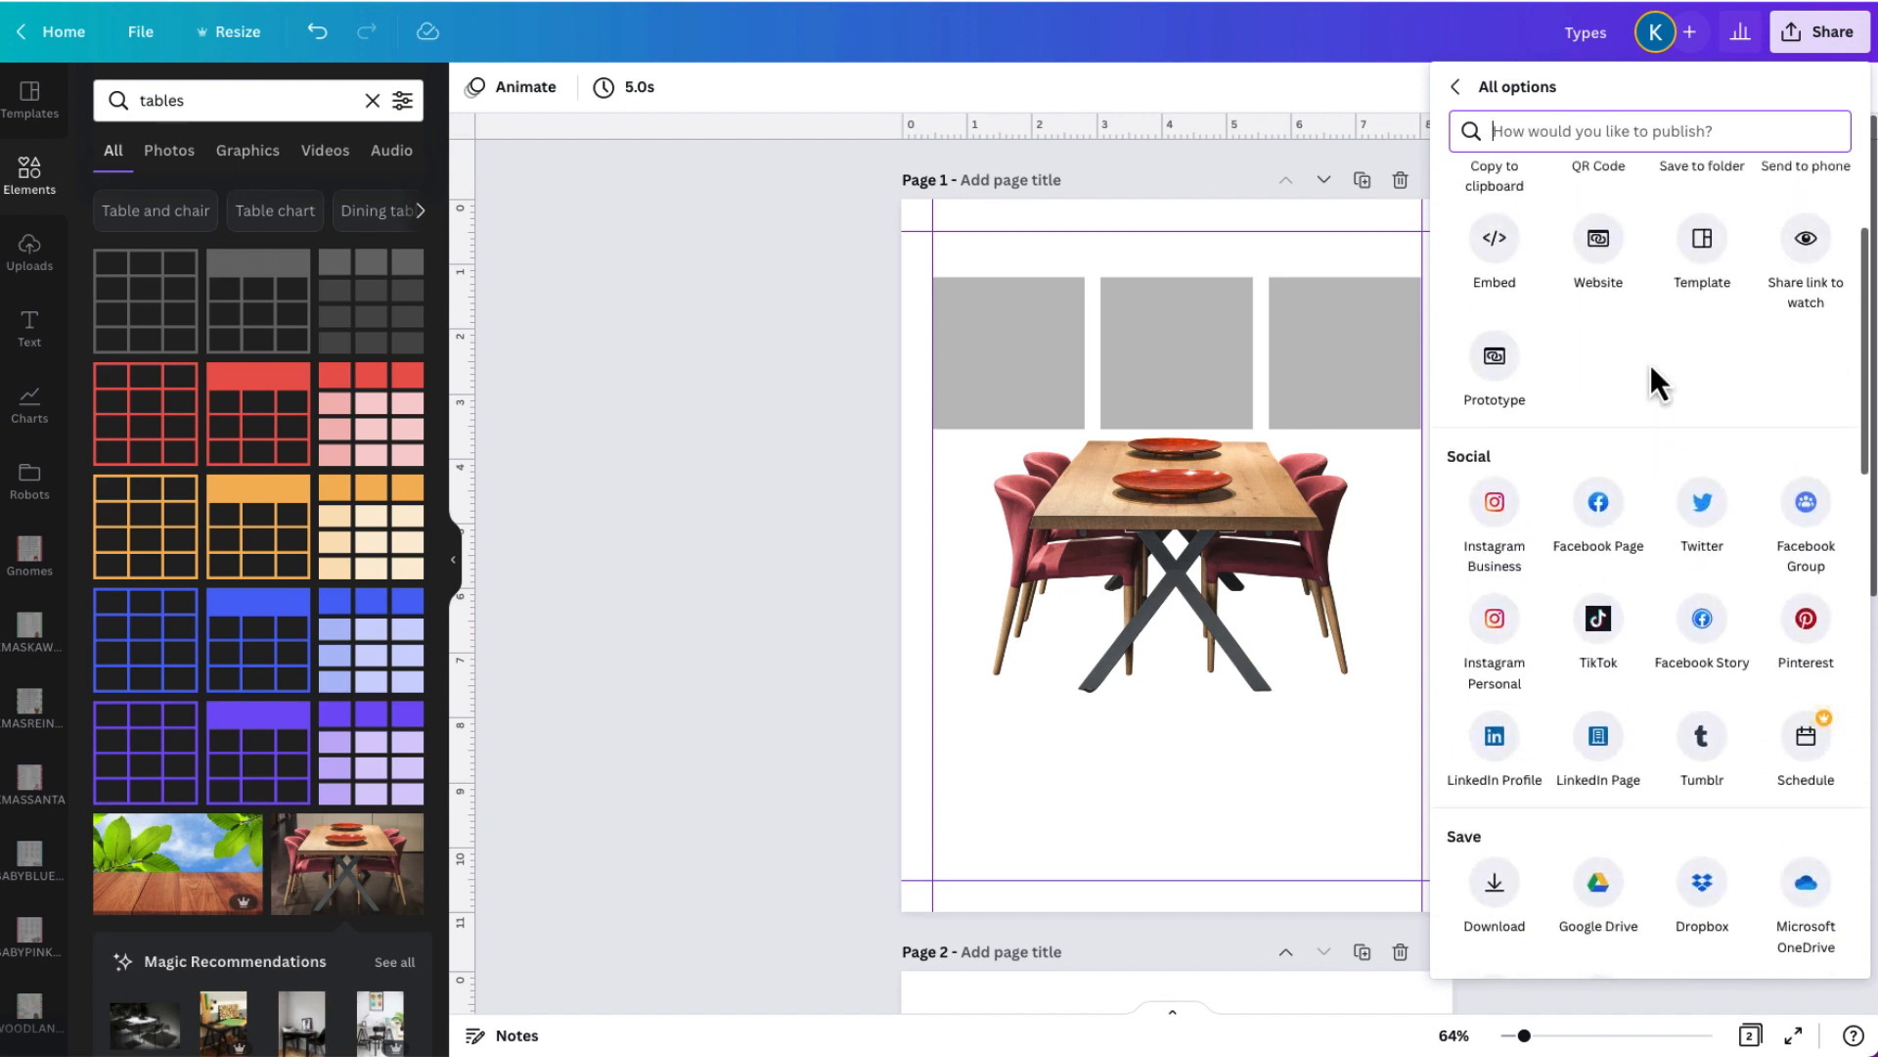